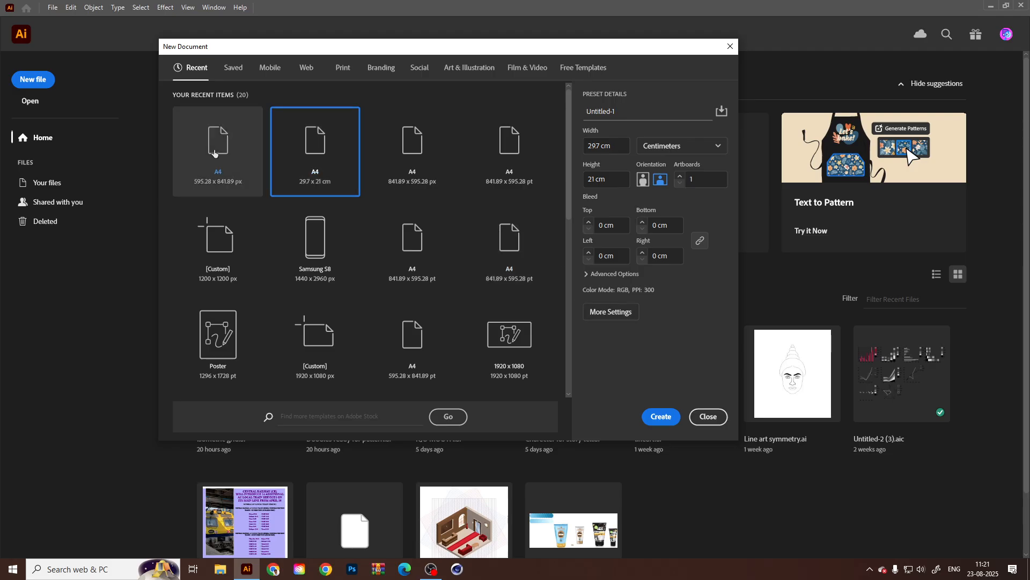
Create a landscape A4 document of 29.7 x 21 cm and close the floating Transparency panel.
{"action": "left_click", "coordinate": [272, 156]}
{"action": "left_click", "coordinate": [661, 417]}
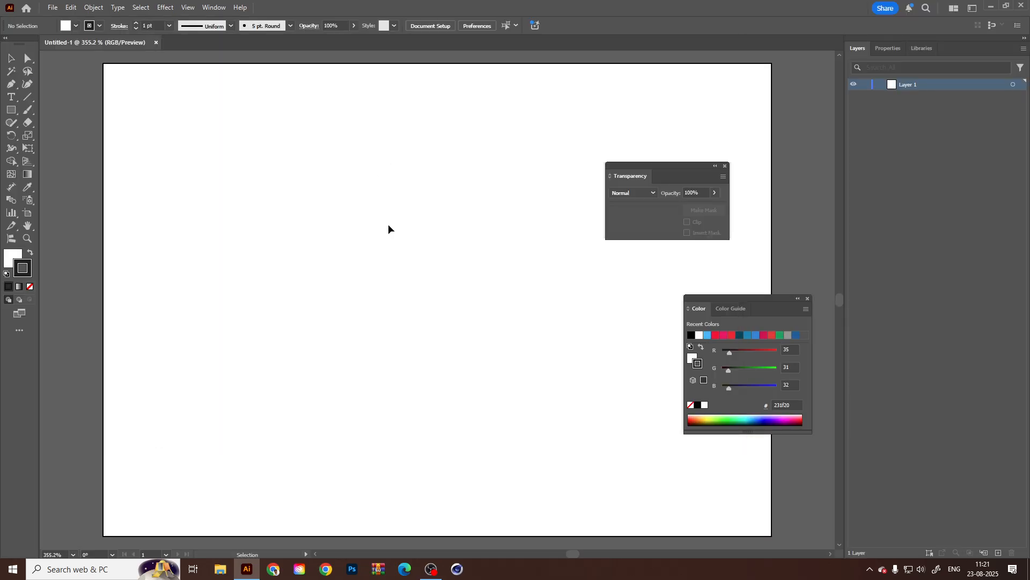
{"action": "left_click", "coordinate": [53, 7]}
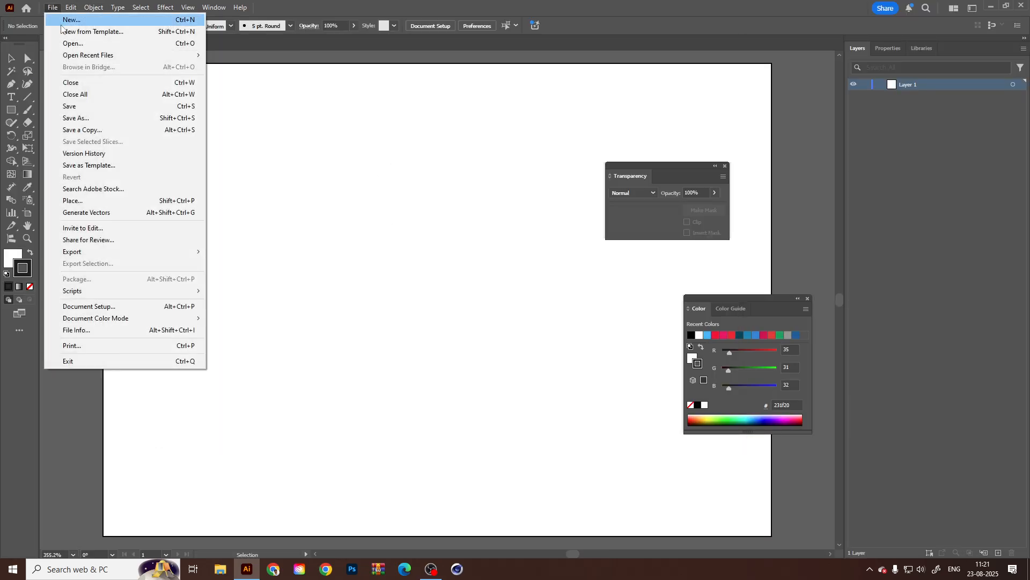
{"action": "left_click", "coordinate": [294, 113]}
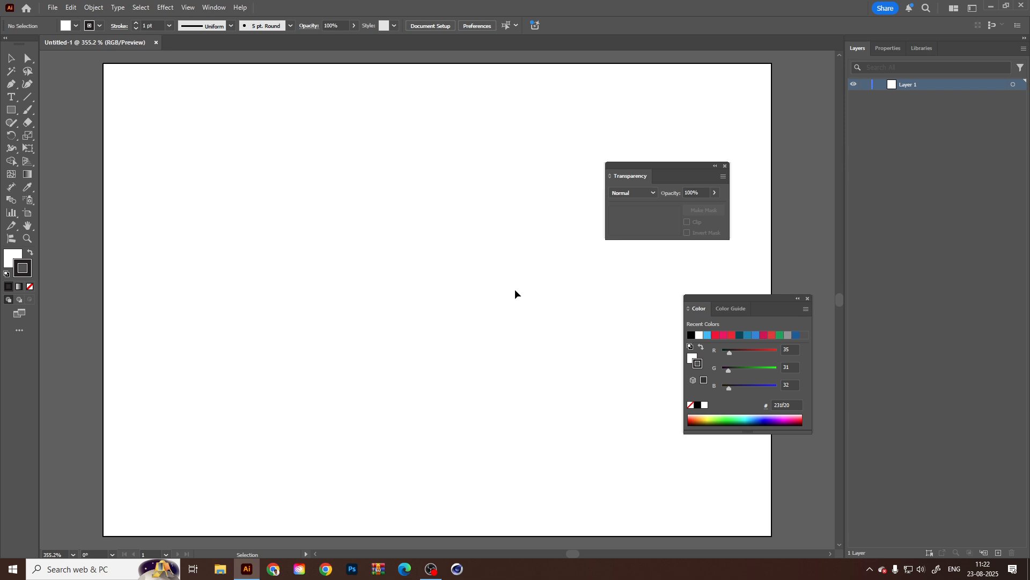
{"action": "left_click", "coordinate": [725, 166]}
Create a new document from the Stationery template in the Blank Templates folder.
{"action": "left_click", "coordinate": [52, 8]}
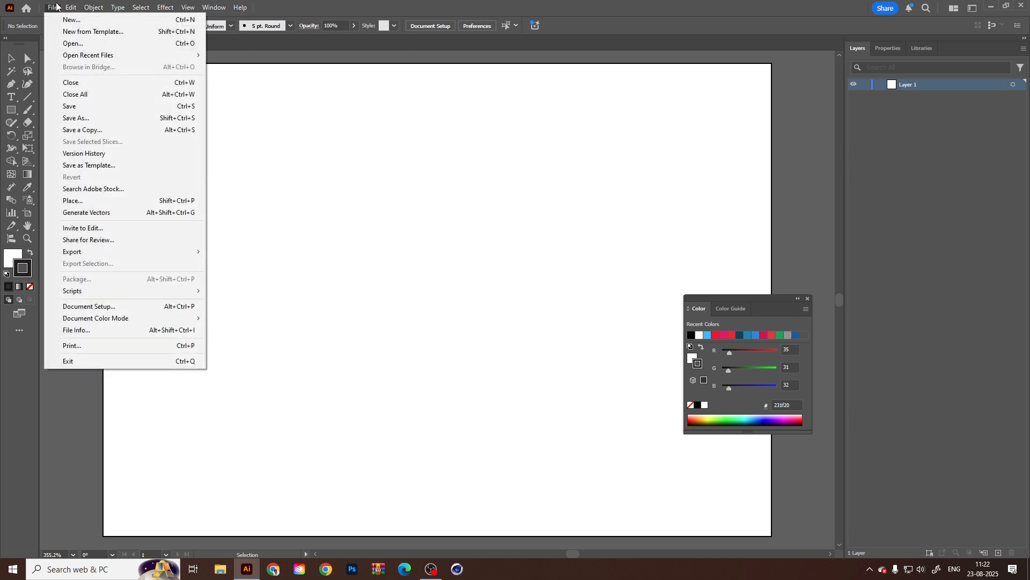
{"action": "left_click", "coordinate": [70, 33]}
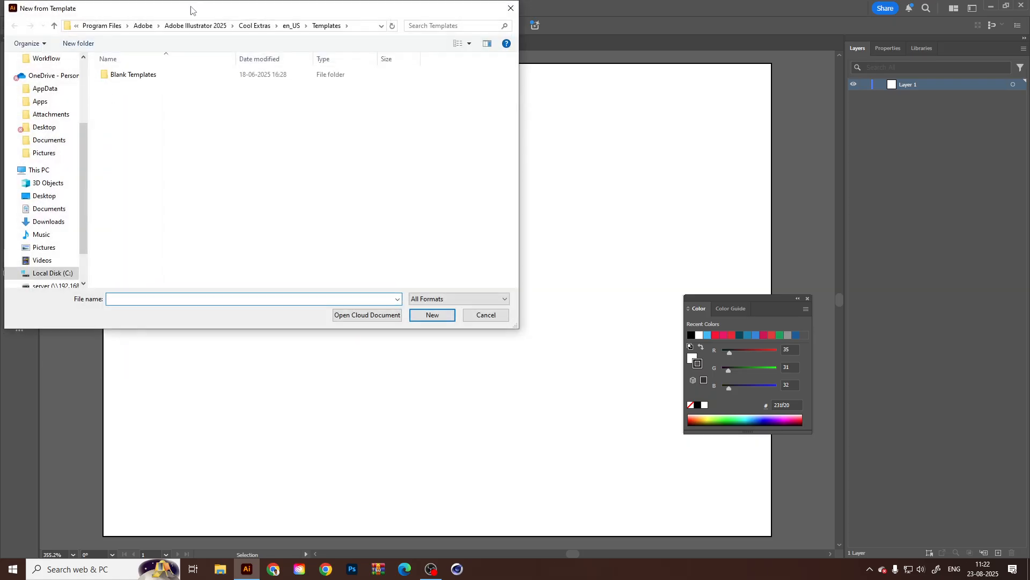
{"action": "double_click", "coordinate": [282, 121]}
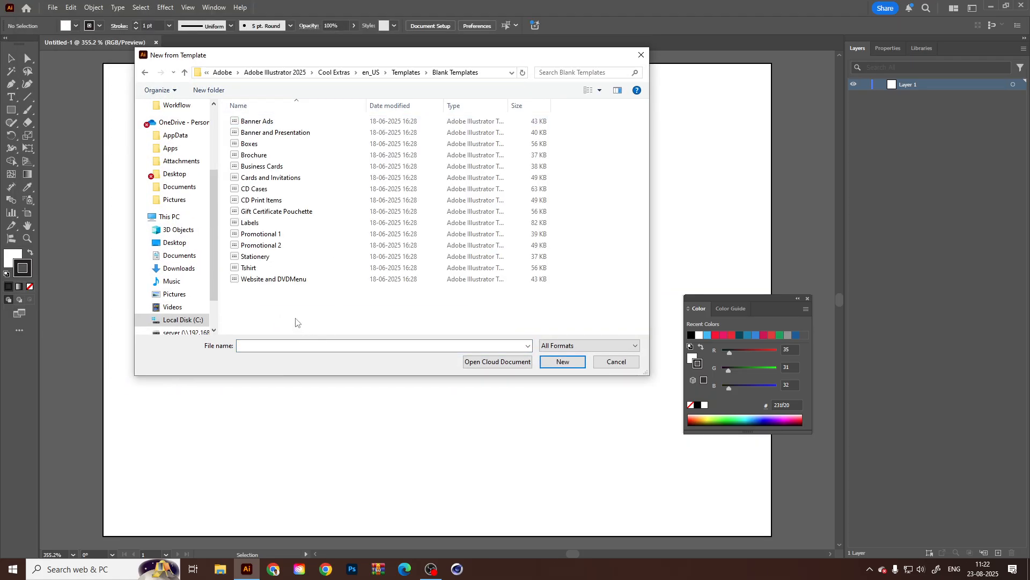
{"action": "left_click", "coordinate": [272, 260]}
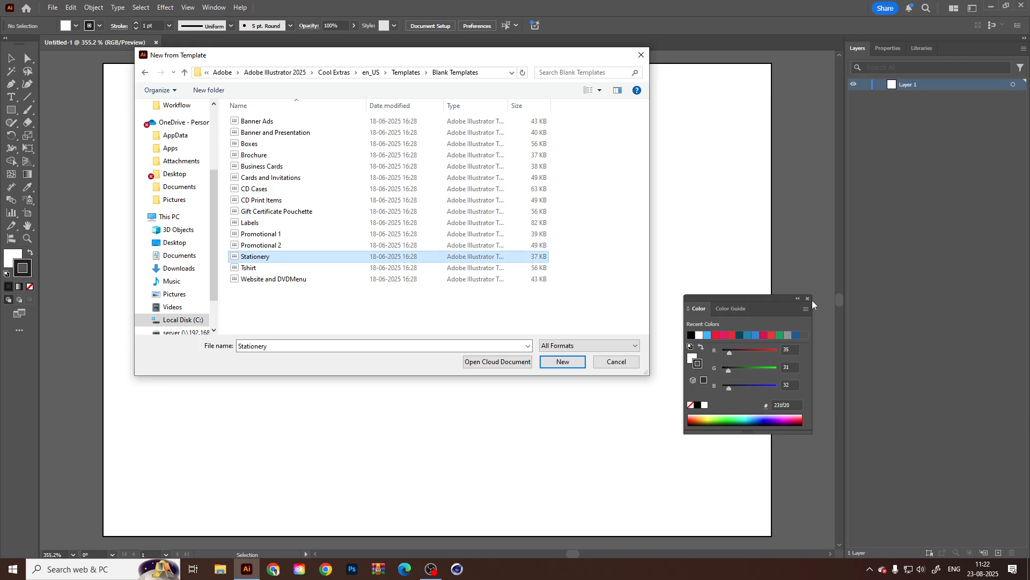
{"action": "left_click", "coordinate": [563, 362]}
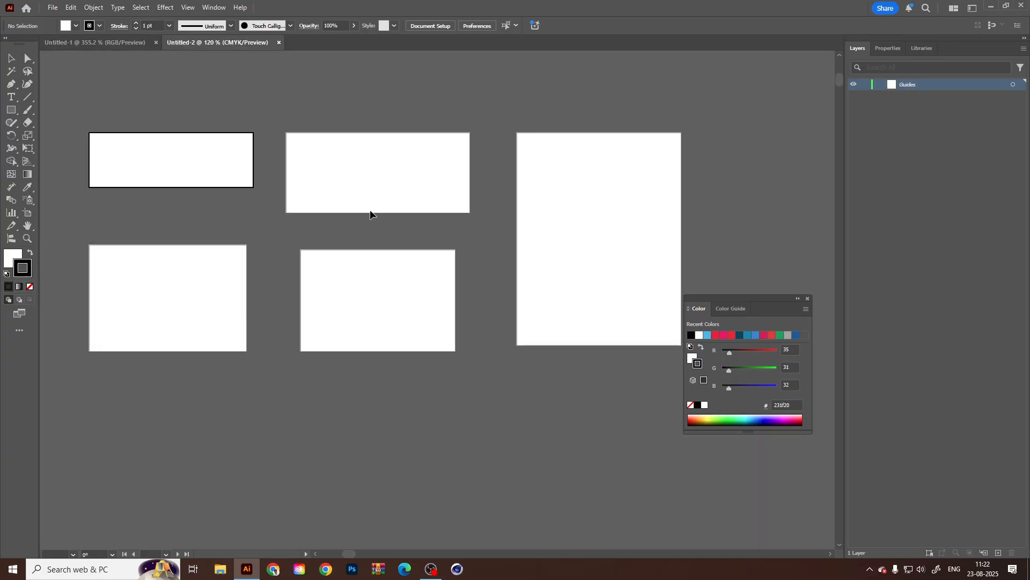
Inspect the names and sizes of the stationery template's artboards with the Artboard tool, returning to the Selection tool when done.
{"action": "left_click", "coordinate": [200, 157]}
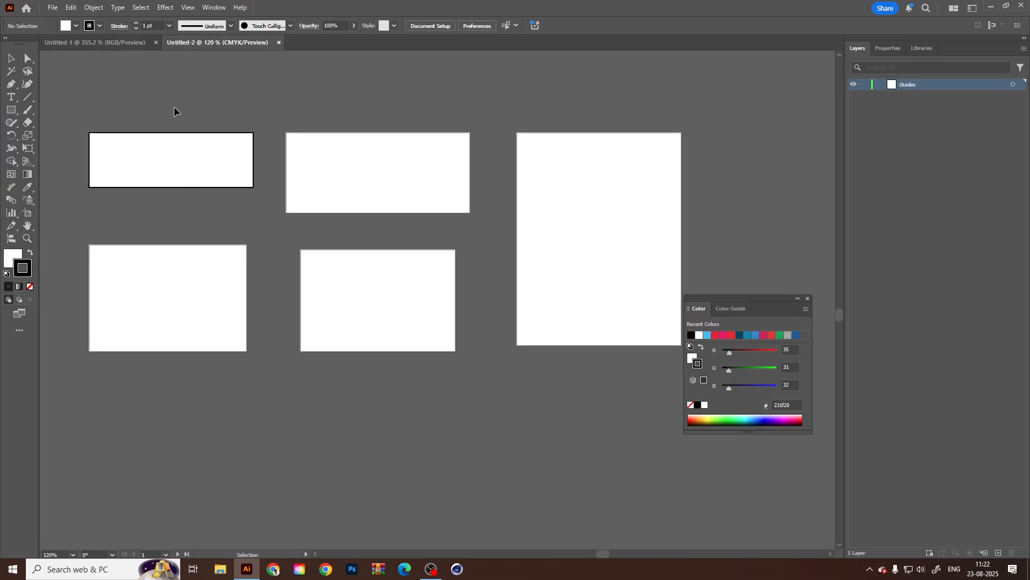
{"action": "left_click", "coordinate": [28, 213]}
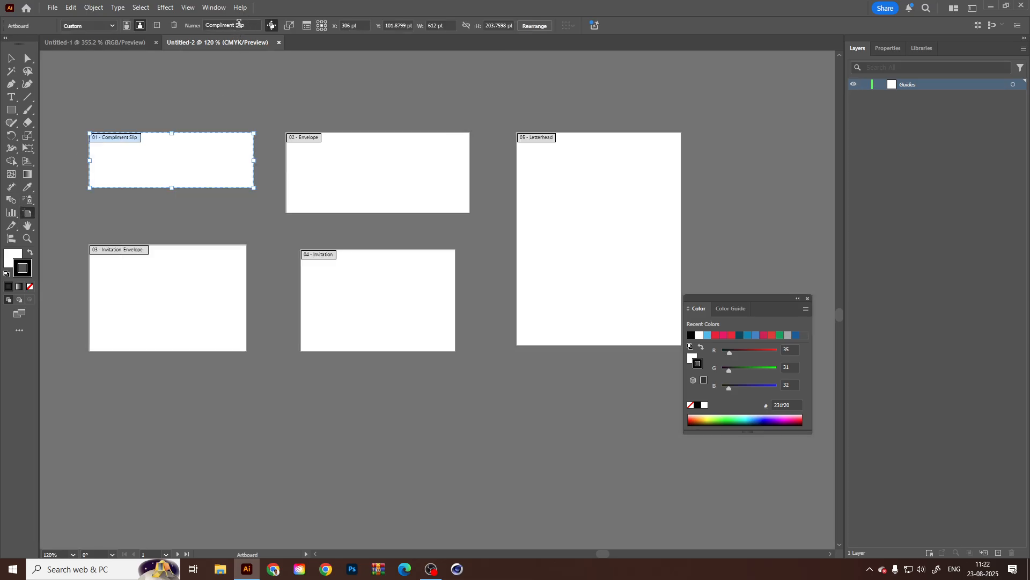
{"action": "left_click", "coordinate": [375, 135]}
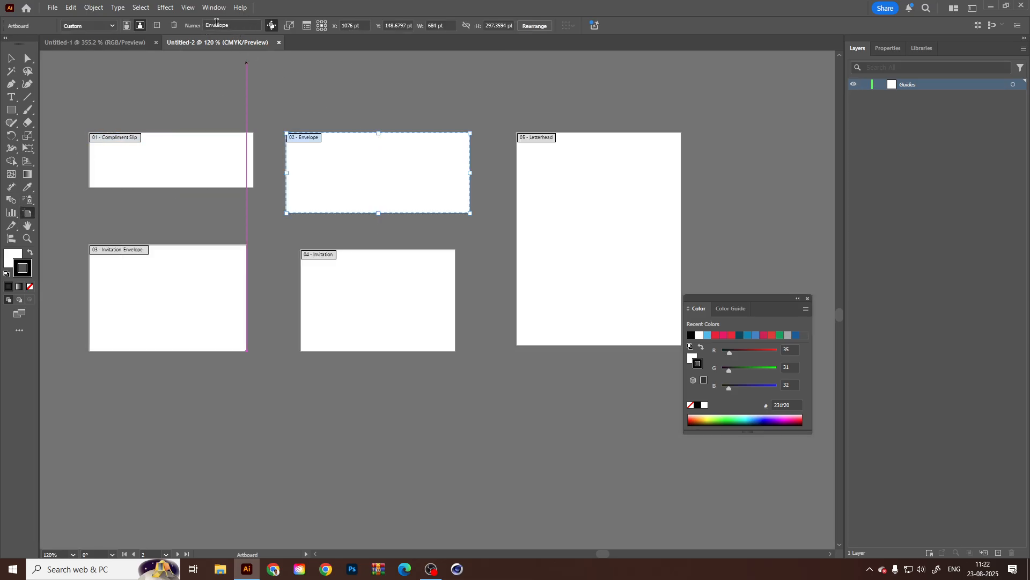
{"action": "left_click", "coordinate": [604, 190]}
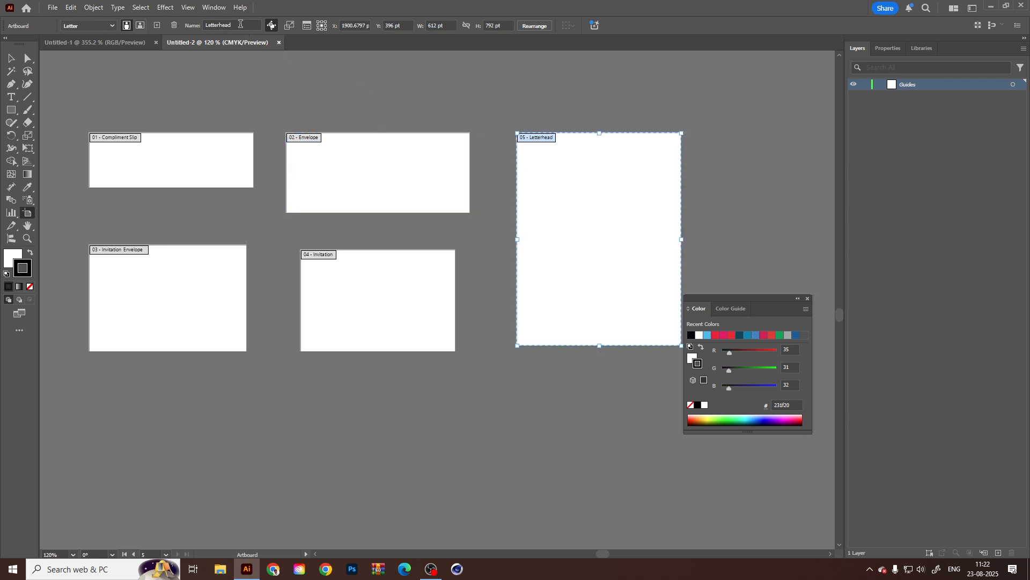
{"action": "left_click", "coordinate": [197, 307]}
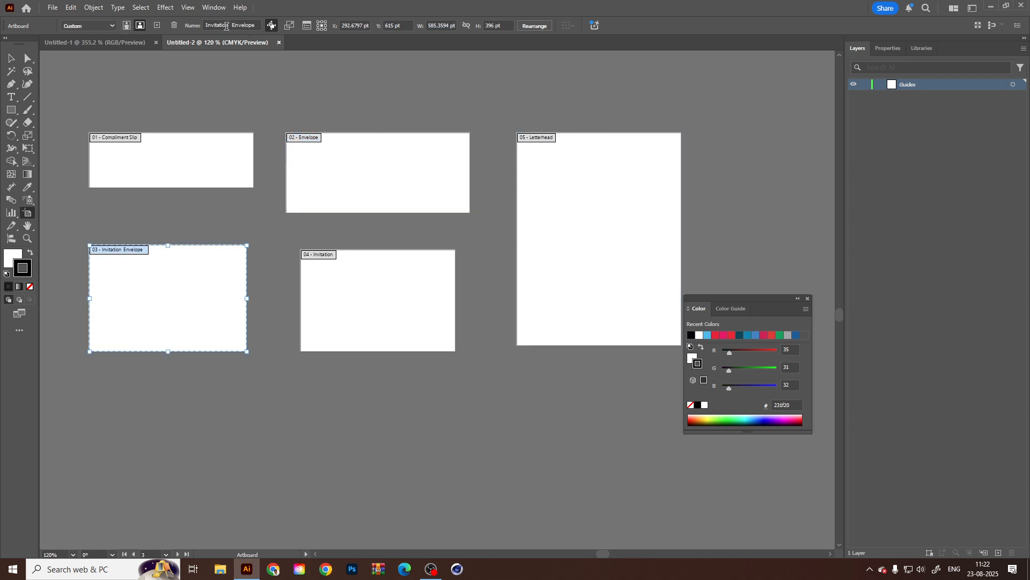
{"action": "left_click", "coordinate": [372, 299]}
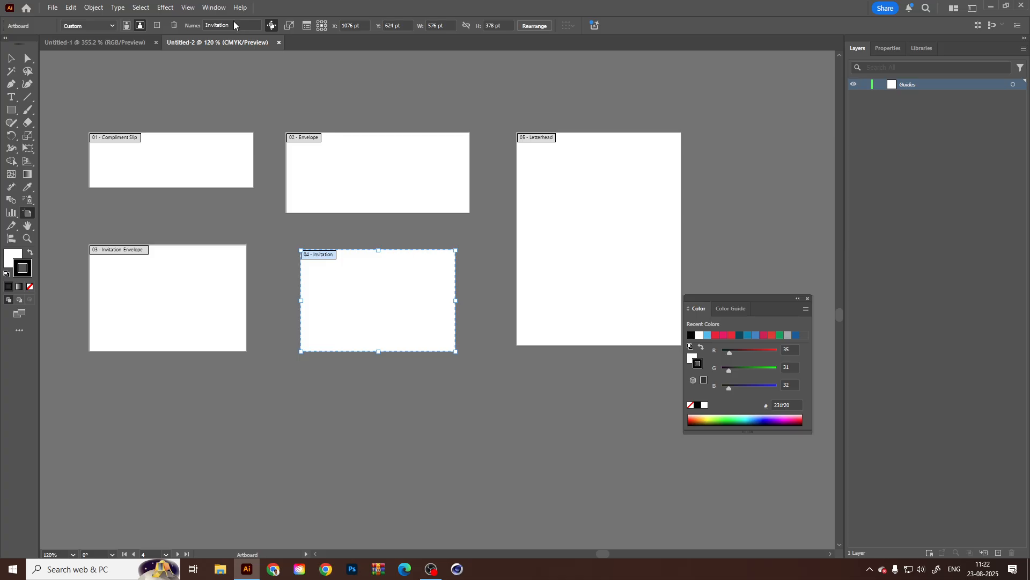
{"action": "left_click", "coordinate": [11, 58]}
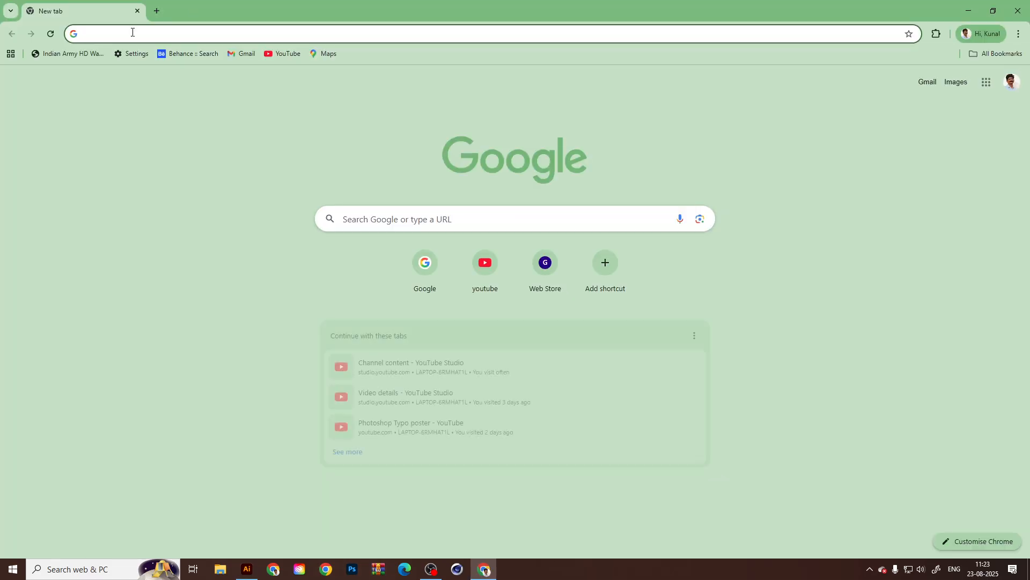
Look up Freepik in the Chrome browser and open its website.
{"action": "left_click", "coordinate": [121, 36]}
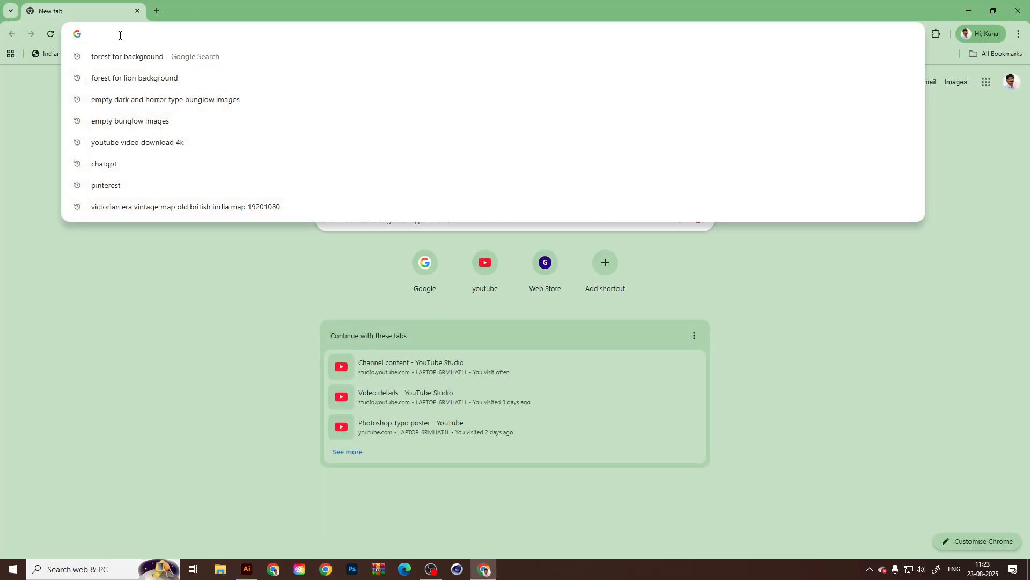
{"action": "type", "text": "Free"}
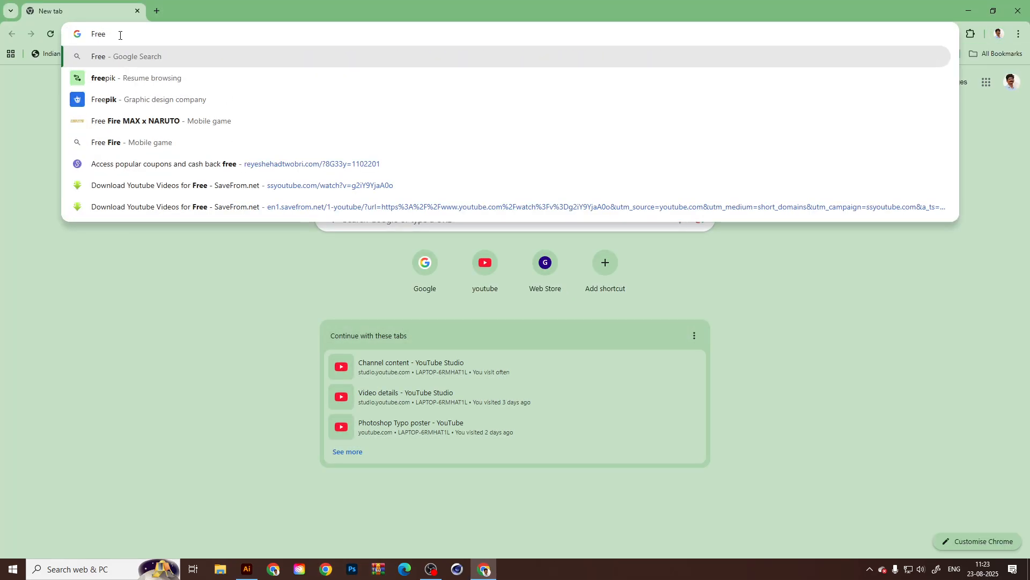
{"action": "key", "text": "Down"}
{"action": "key", "text": "Down"}
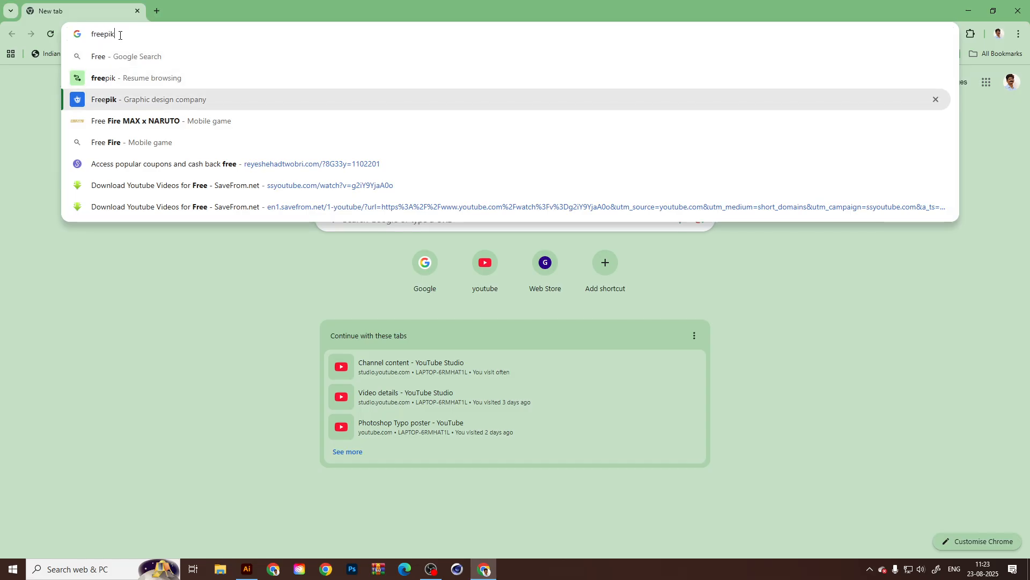
{"action": "key", "text": "Return"}
{"action": "left_click", "coordinate": [228, 170]}
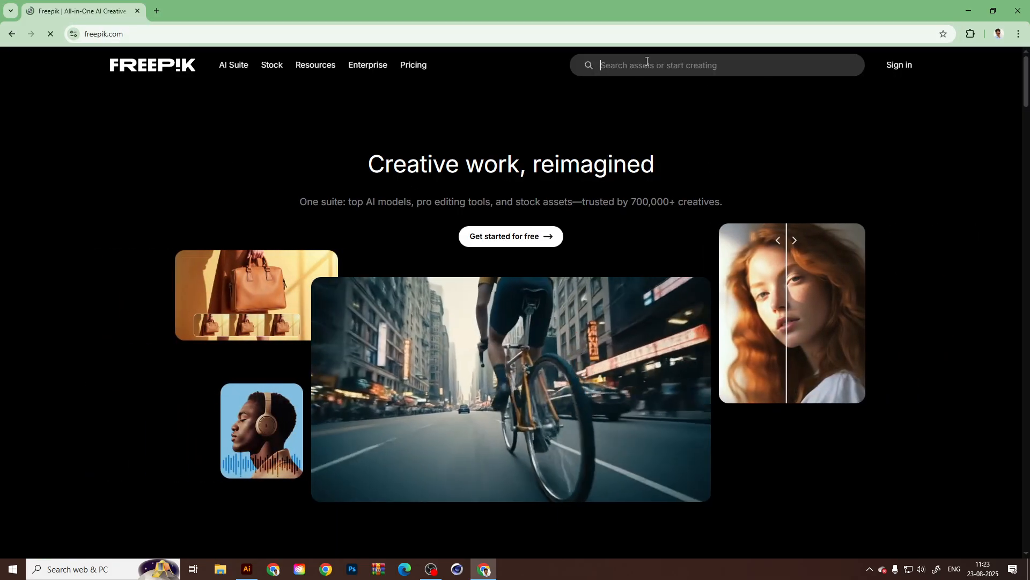
Search Freepik's assets for "Stationary".
{"action": "left_click", "coordinate": [646, 63]}
{"action": "type", "text": "Stat"}
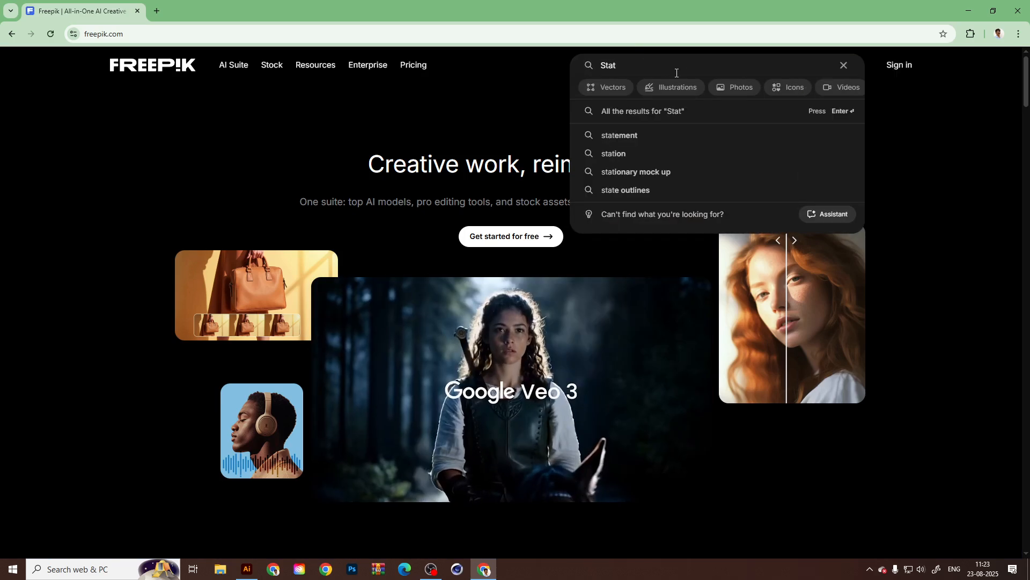
{"action": "type", "text": "ionary"}
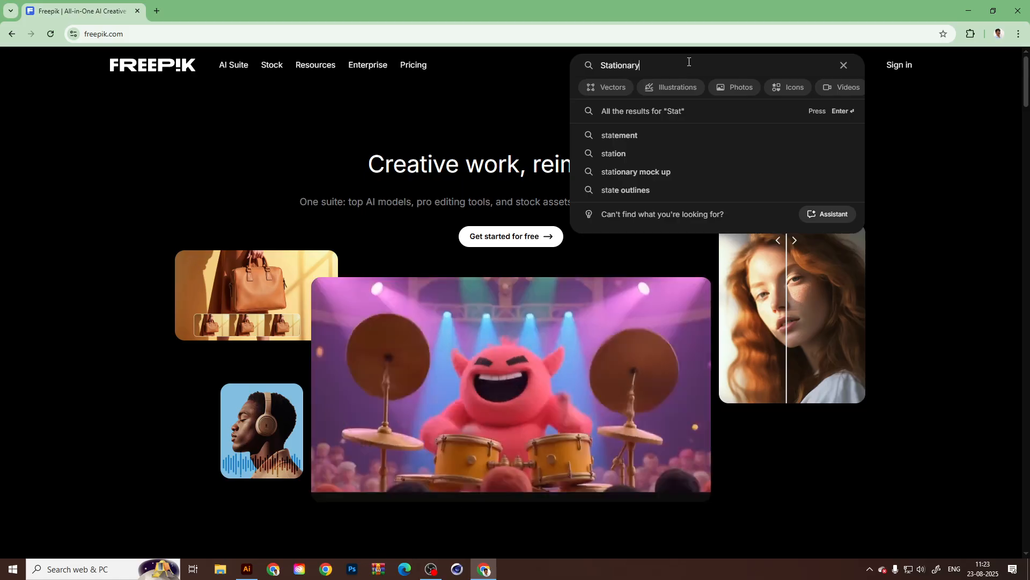
{"action": "key", "text": "Return"}
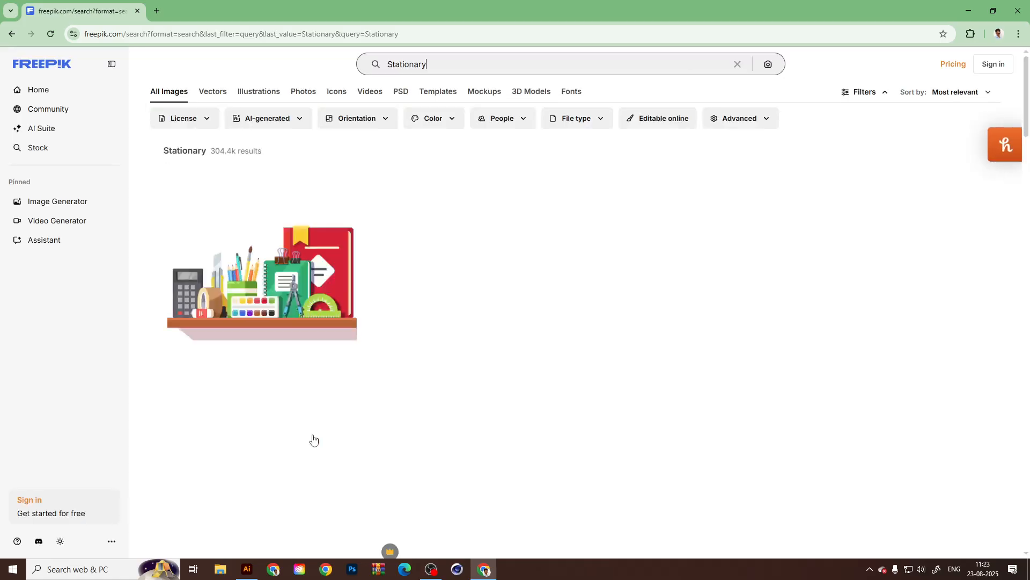
Browse the search results and examine the orange-patterned "Stationery template design business set" and its related vectors.
{"action": "scroll", "coordinate": [751, 412], "scroll_direction": "down", "scroll_amount": 15}
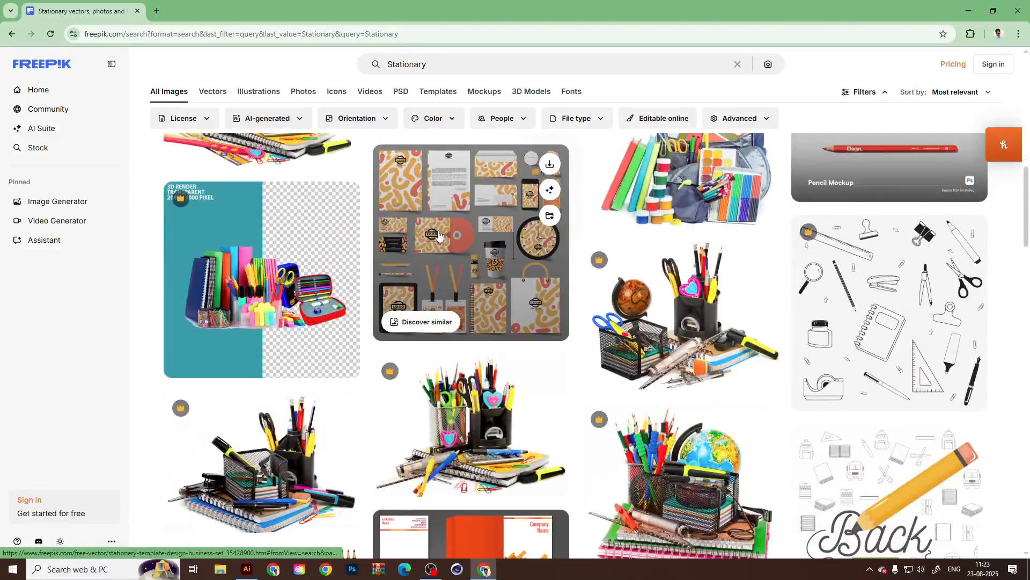
{"action": "left_click", "coordinate": [439, 234]}
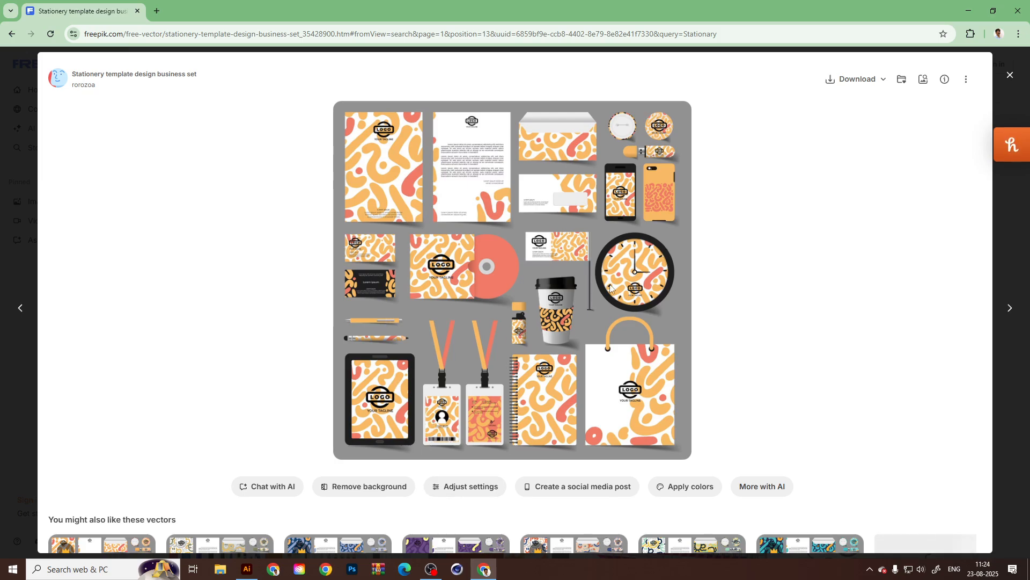
{"action": "scroll", "coordinate": [479, 439], "scroll_direction": "down", "scroll_amount": 2}
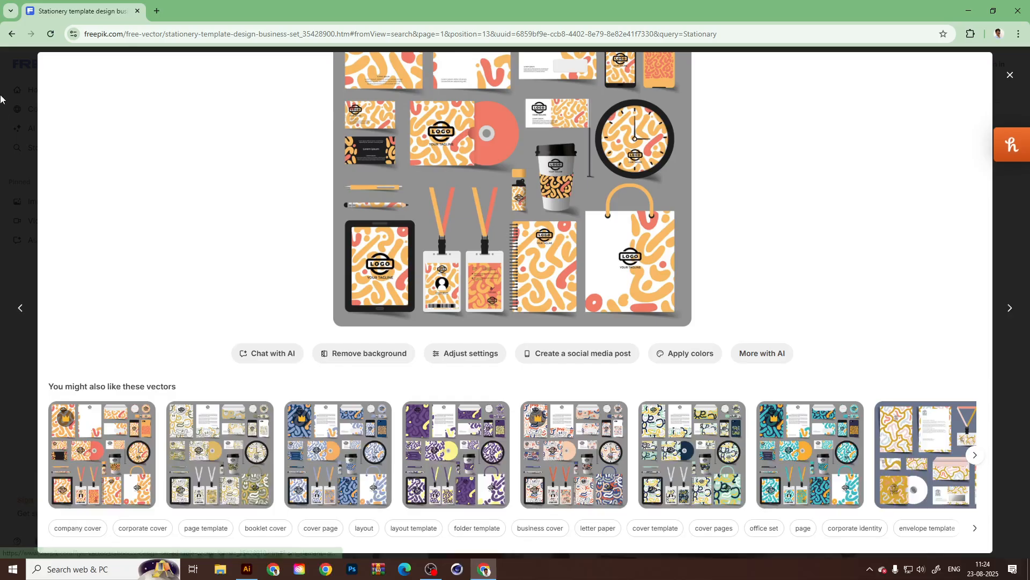
{"action": "scroll", "coordinate": [466, 379], "scroll_direction": "down", "scroll_amount": 7}
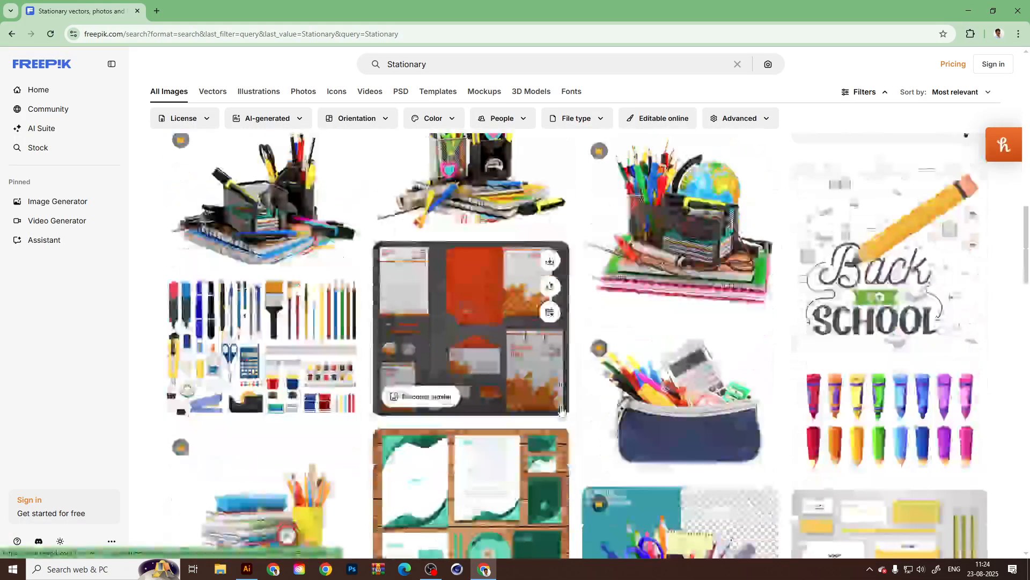
Examine the "Geometric technology business stationery template" and the related PSD with the colorful Graphics Family branding.
{"action": "left_click", "coordinate": [467, 201]}
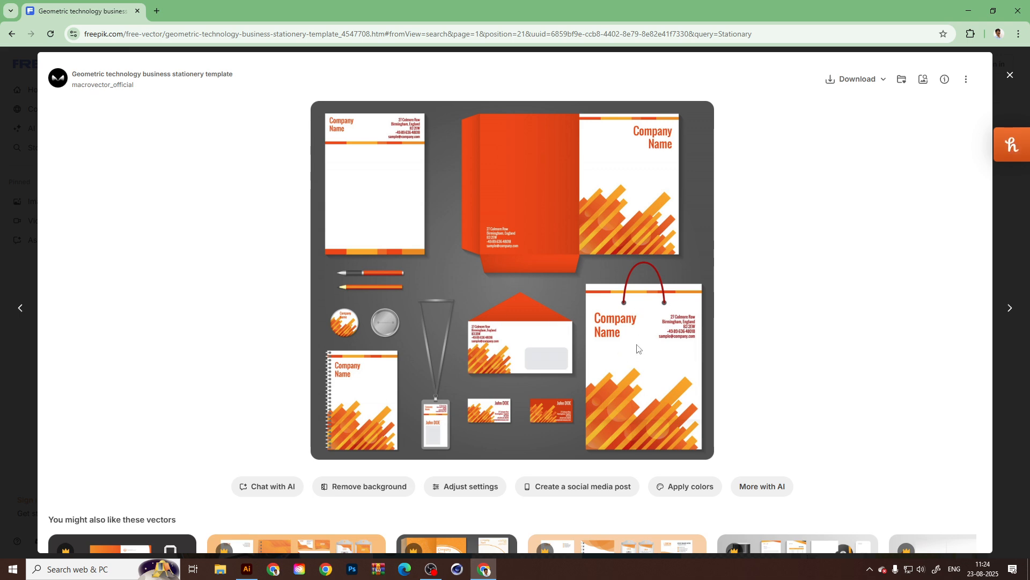
{"action": "scroll", "coordinate": [641, 355], "scroll_direction": "down", "scroll_amount": 7}
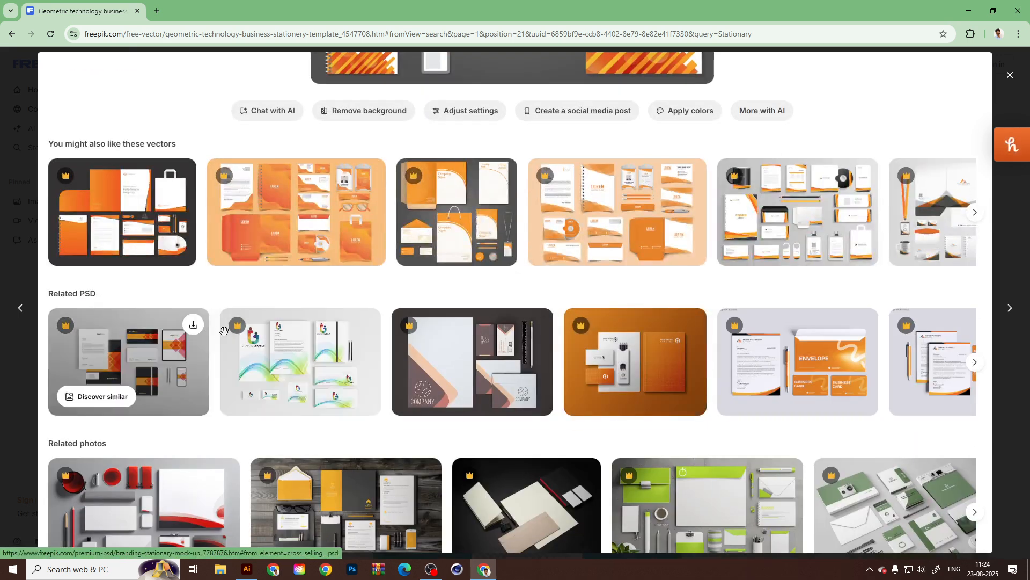
{"action": "left_click", "coordinate": [316, 381]}
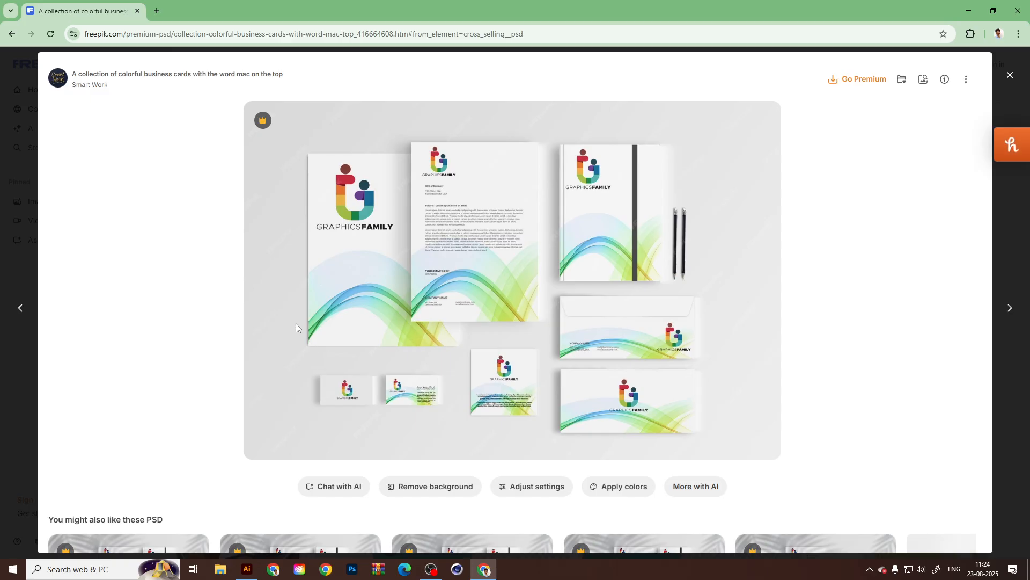
{"action": "scroll", "coordinate": [281, 317], "scroll_direction": "down", "scroll_amount": 3}
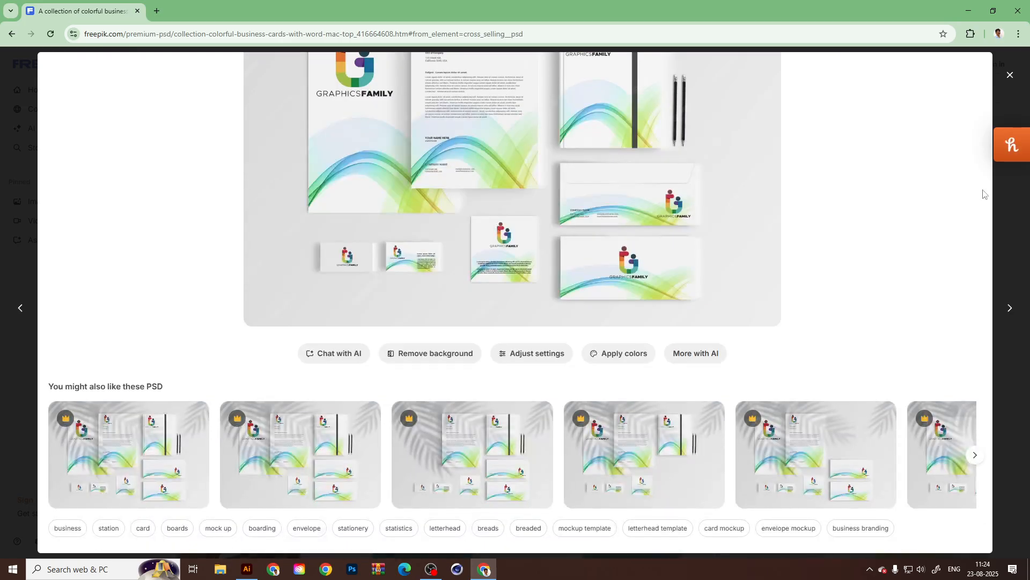
Close the PSD preview and view the "Corporate green identity design" from the search results.
{"action": "left_click", "coordinate": [1016, 81]}
{"action": "scroll", "coordinate": [504, 330], "scroll_direction": "down", "scroll_amount": 3}
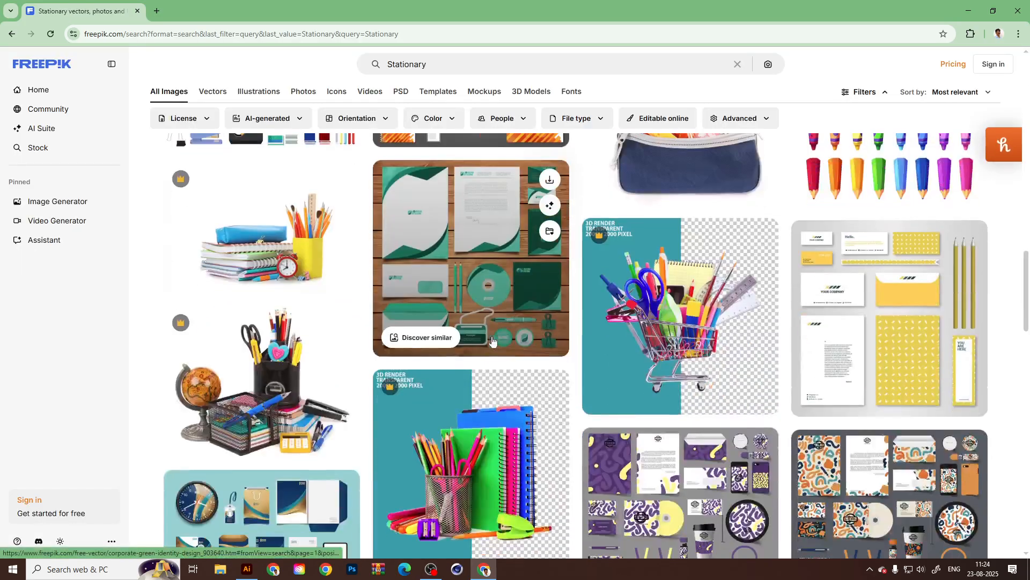
{"action": "left_click", "coordinate": [463, 261]}
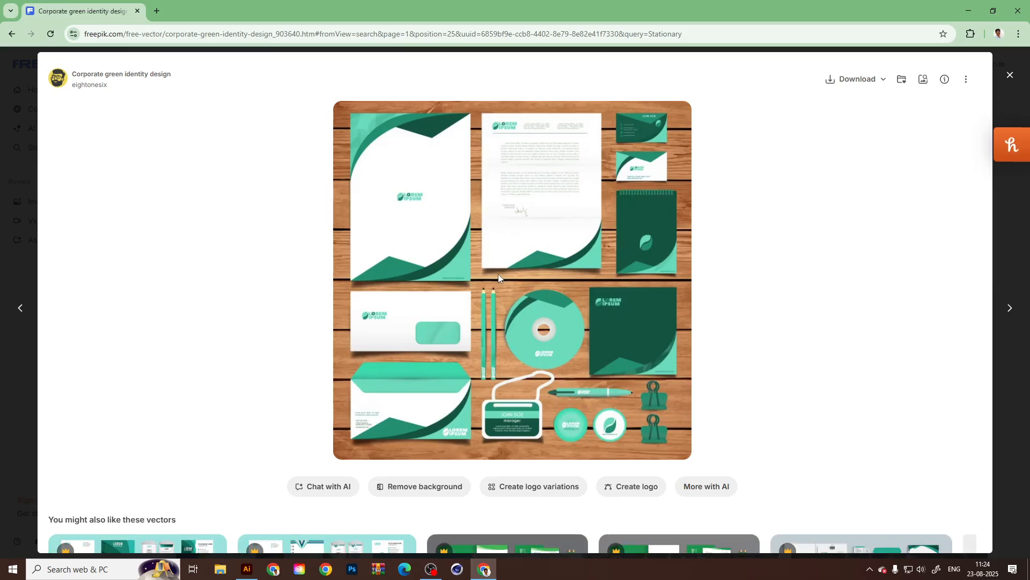
Switch back to Illustrator and create a new document from the CD Cases blank template.
{"action": "left_click", "coordinate": [247, 569]}
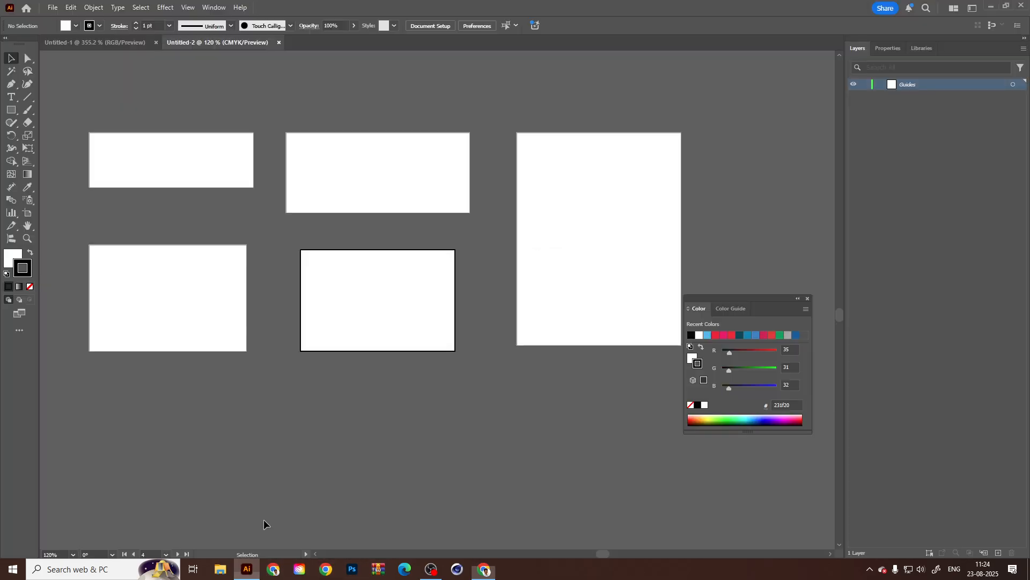
{"action": "left_click", "coordinate": [52, 8]}
{"action": "left_click", "coordinate": [91, 31]}
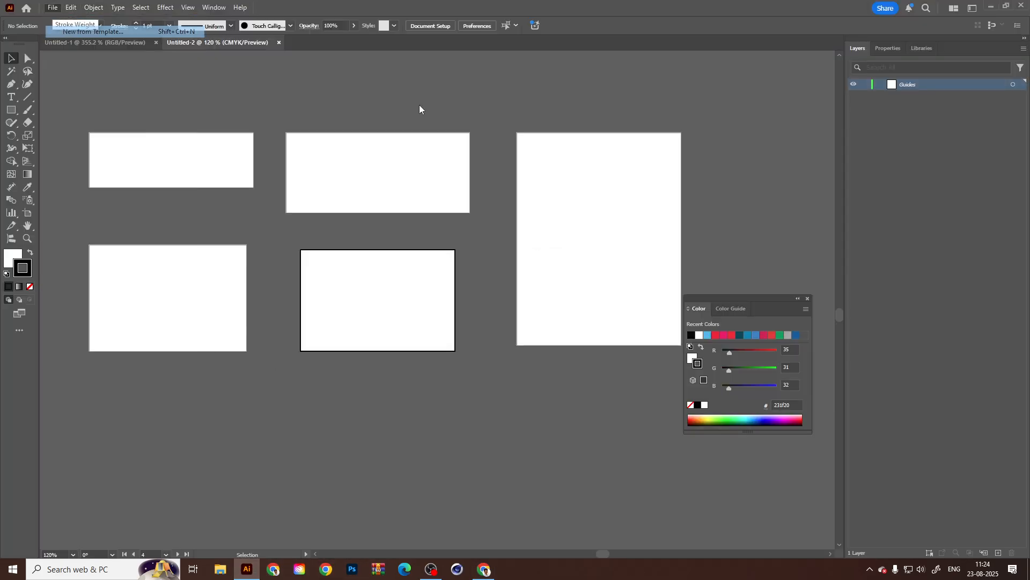
{"action": "double_click", "coordinate": [288, 122]}
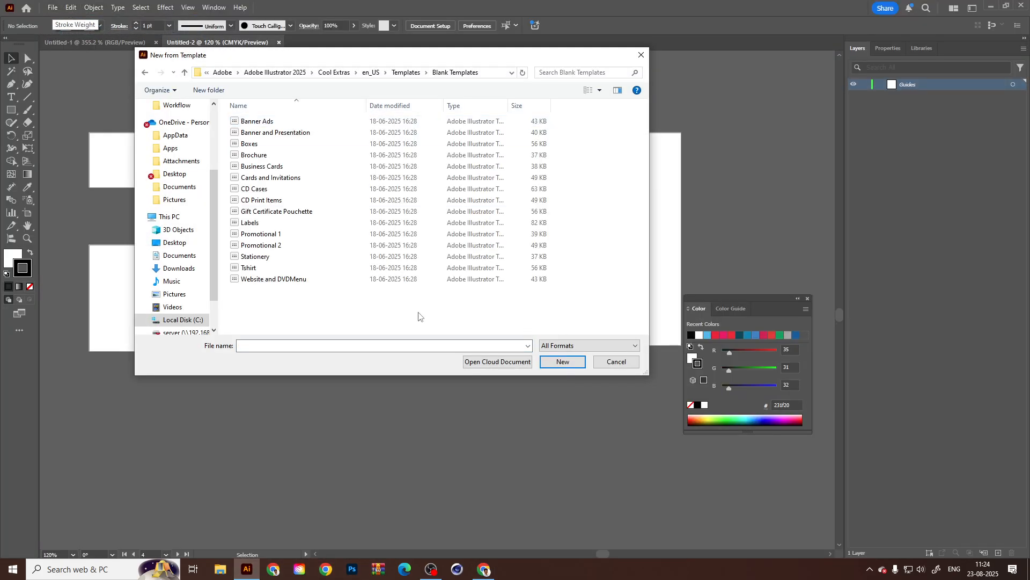
{"action": "left_click", "coordinate": [269, 189]}
{"action": "left_click", "coordinate": [562, 362]}
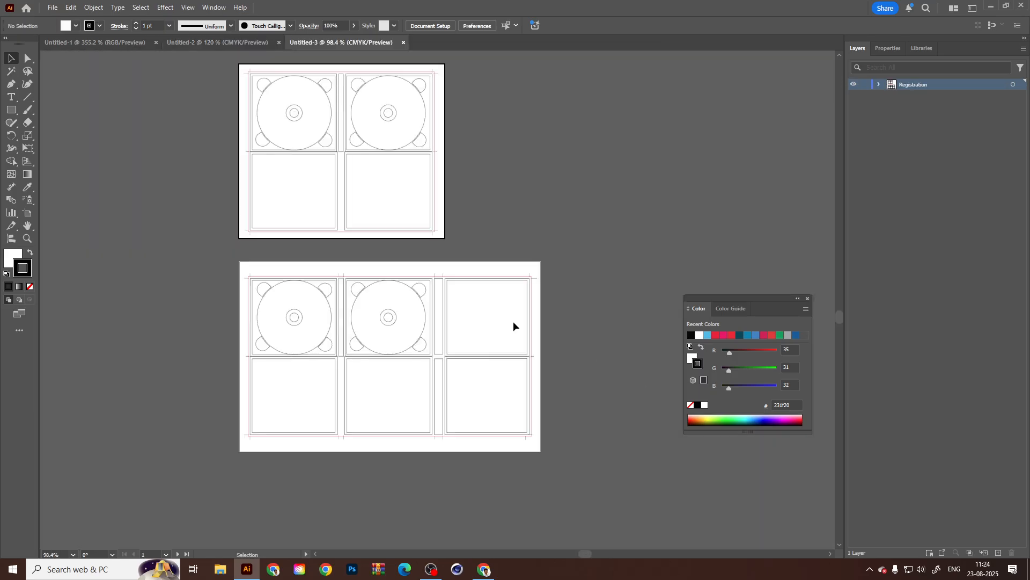
Look over the CD Cases artboards, then close that document and the floating Color panel.
{"action": "left_click_drag", "start_coordinate": [621, 220], "coordinate": [622, 227]}
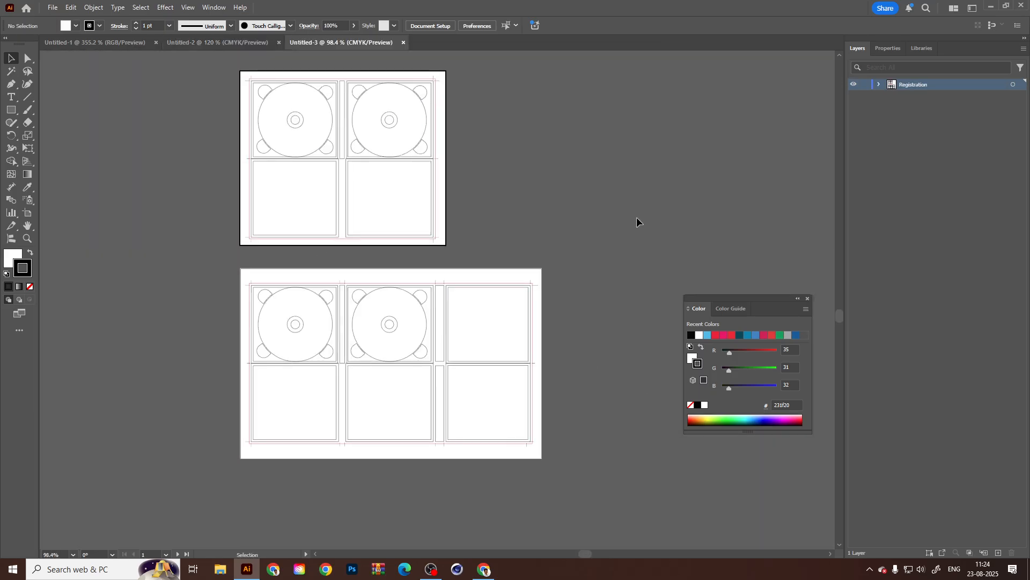
{"action": "left_click", "coordinate": [340, 127]}
{"action": "left_click", "coordinate": [563, 150]}
{"action": "left_click", "coordinate": [404, 43]}
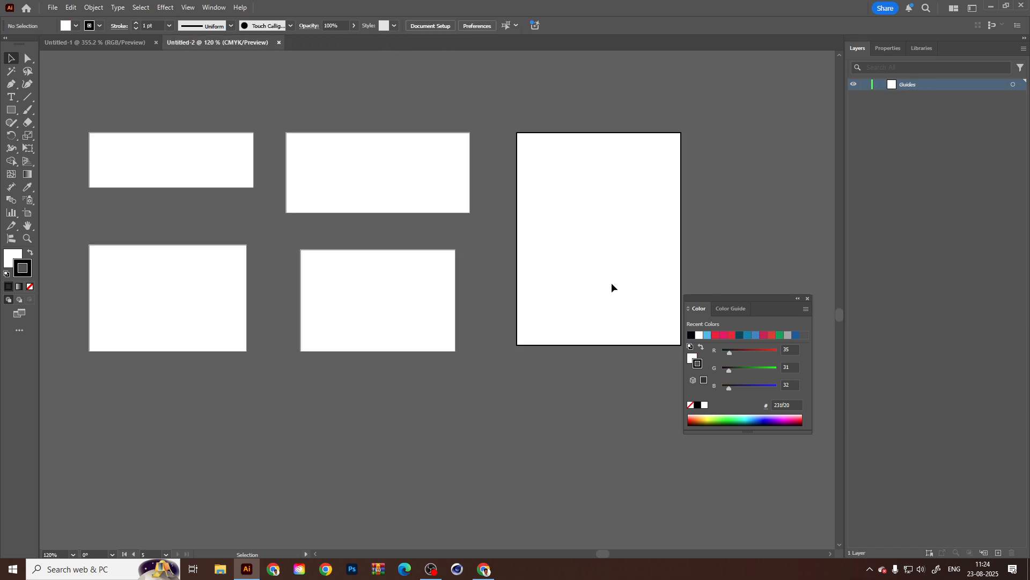
{"action": "left_click", "coordinate": [808, 299]}
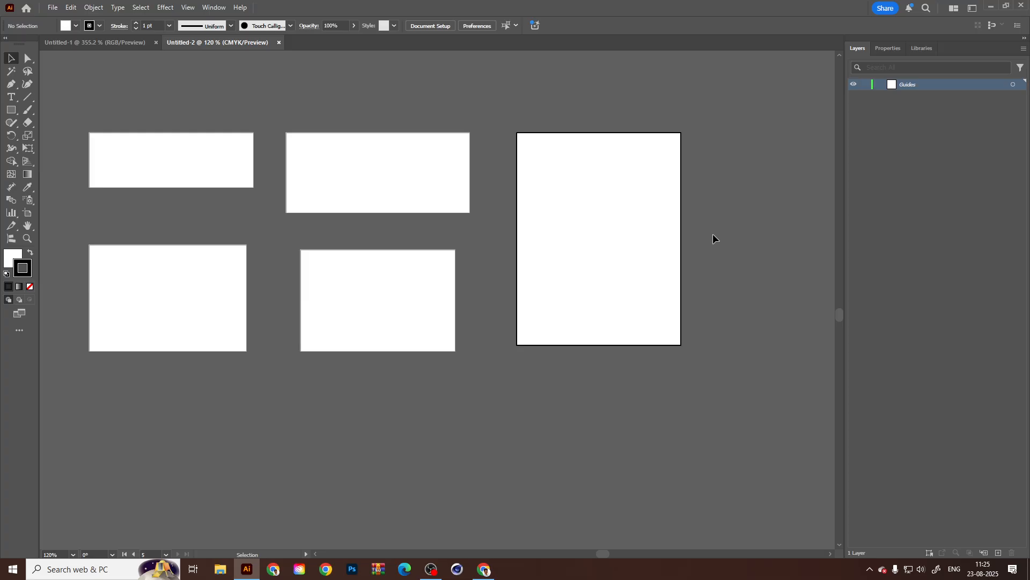
Examine the blank artboards of different sizes in the Untitled-2 template document.
{"action": "left_click", "coordinate": [415, 309]}
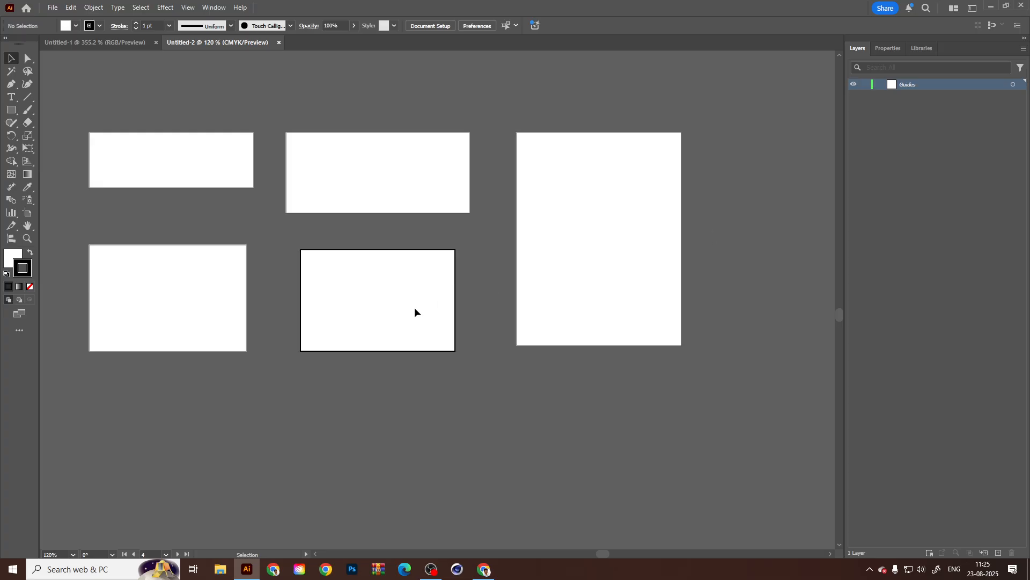
{"action": "scroll", "coordinate": [375, 269], "scroll_direction": "left", "scroll_amount": 2}
{"action": "scroll", "coordinate": [378, 307], "scroll_direction": "up", "scroll_amount": 1}
{"action": "left_click_drag", "start_coordinate": [153, 229], "coordinate": [178, 262]}
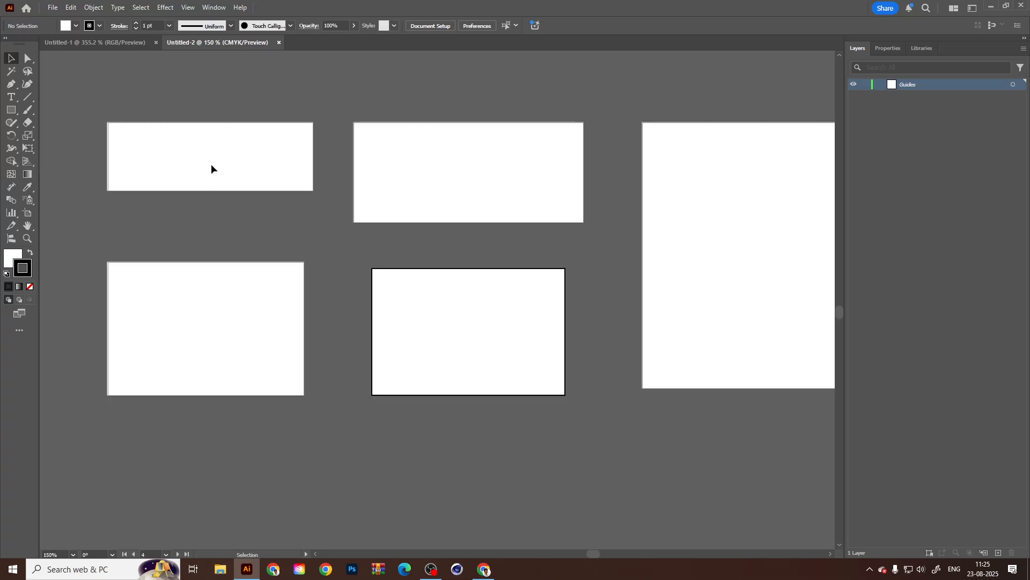
{"action": "left_click", "coordinate": [211, 164]}
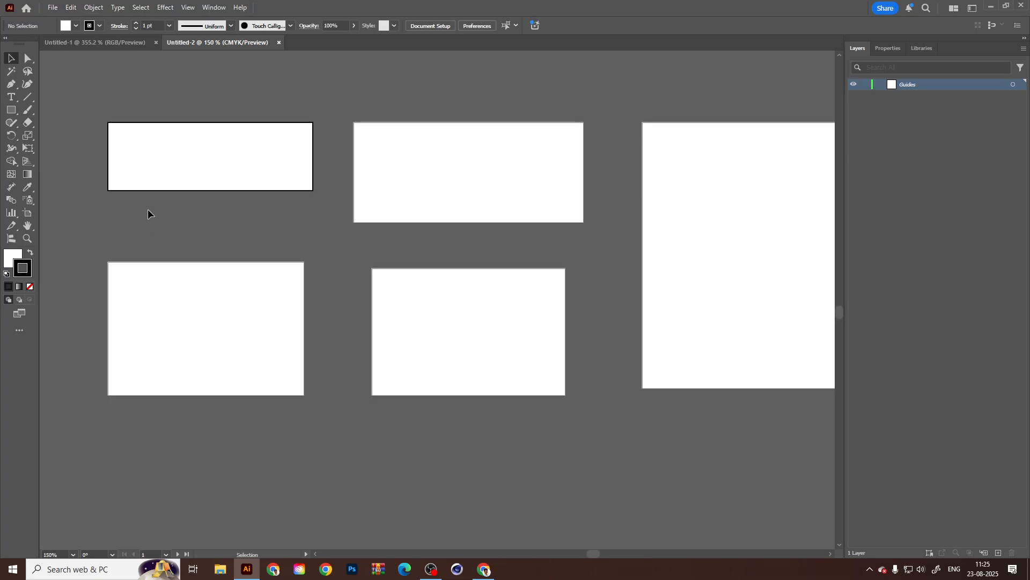
{"action": "left_click_drag", "start_coordinate": [235, 199], "coordinate": [262, 230]}
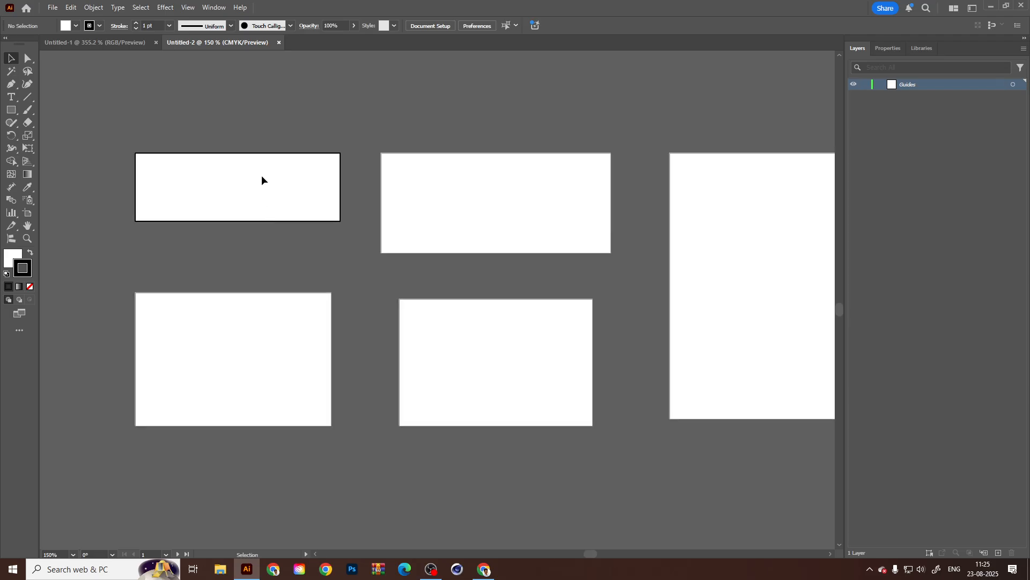
{"action": "left_click_drag", "start_coordinate": [677, 234], "coordinate": [609, 243]}
{"action": "left_click", "coordinate": [768, 288]}
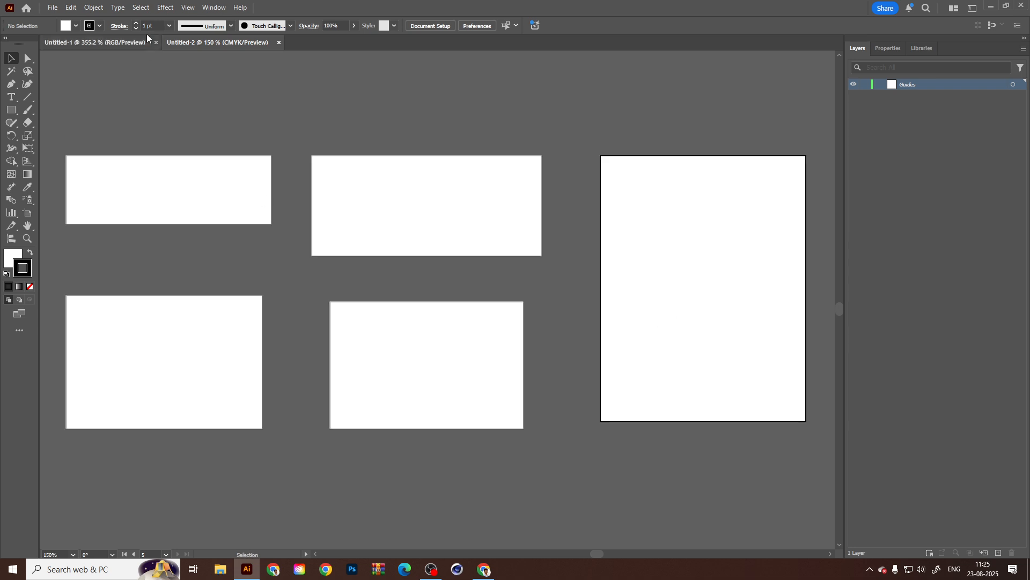
{"action": "left_click", "coordinate": [175, 158]}
{"action": "left_click", "coordinate": [58, 7]}
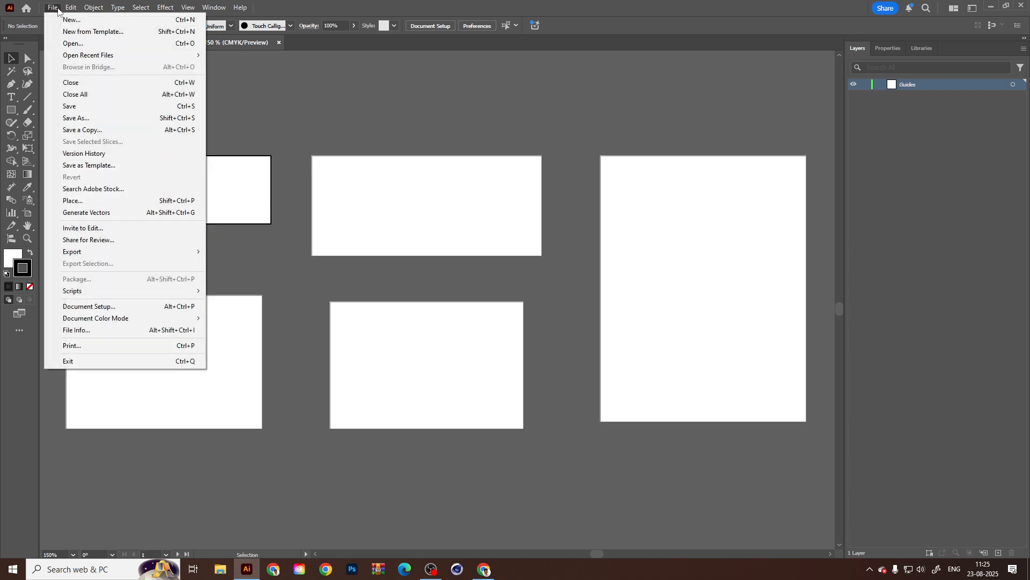
{"action": "left_click", "coordinate": [80, 20]}
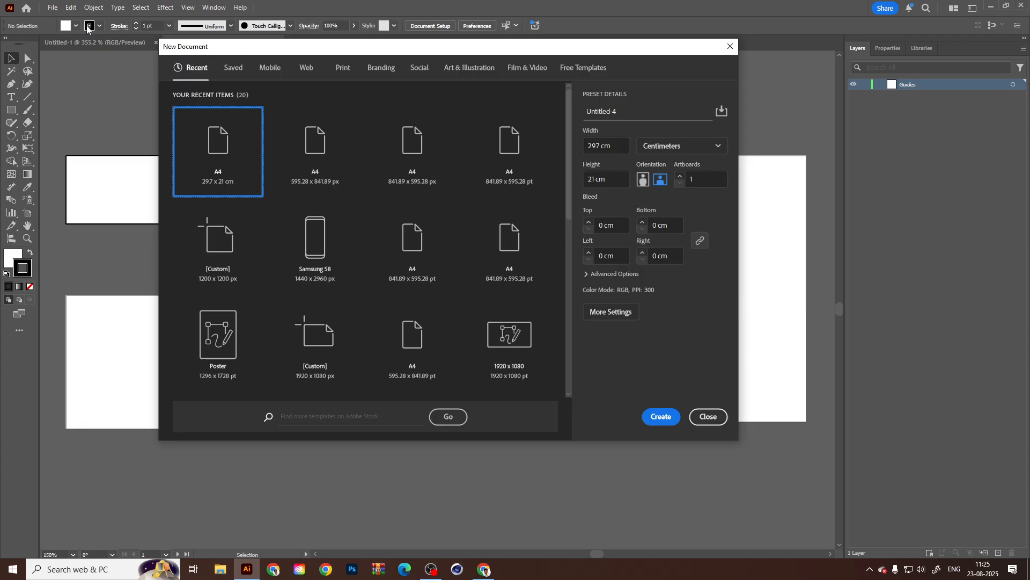
{"action": "left_click", "coordinate": [327, 161]}
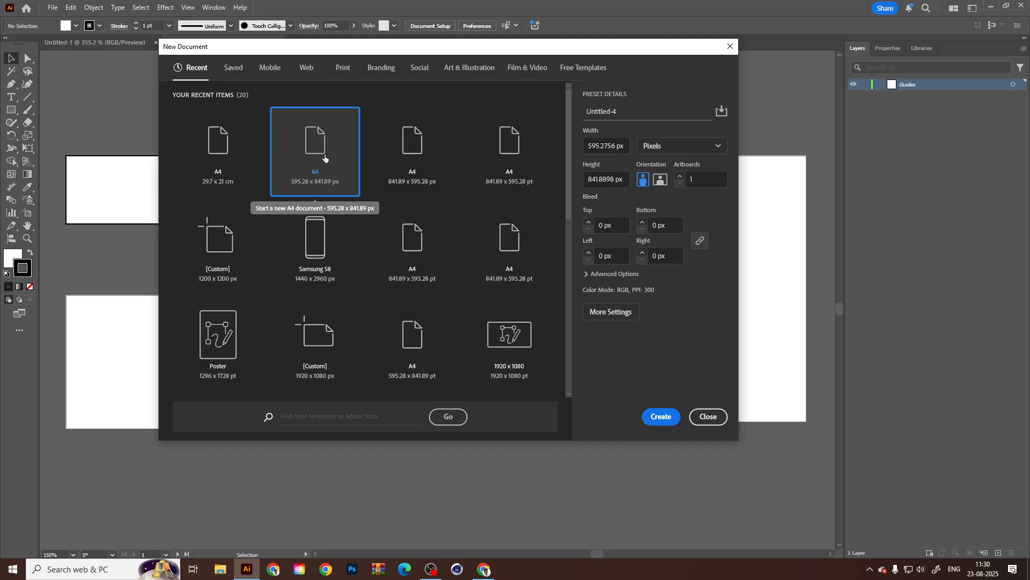
{"action": "left_click", "coordinate": [484, 569]}
{"action": "left_click", "coordinate": [154, 11]}
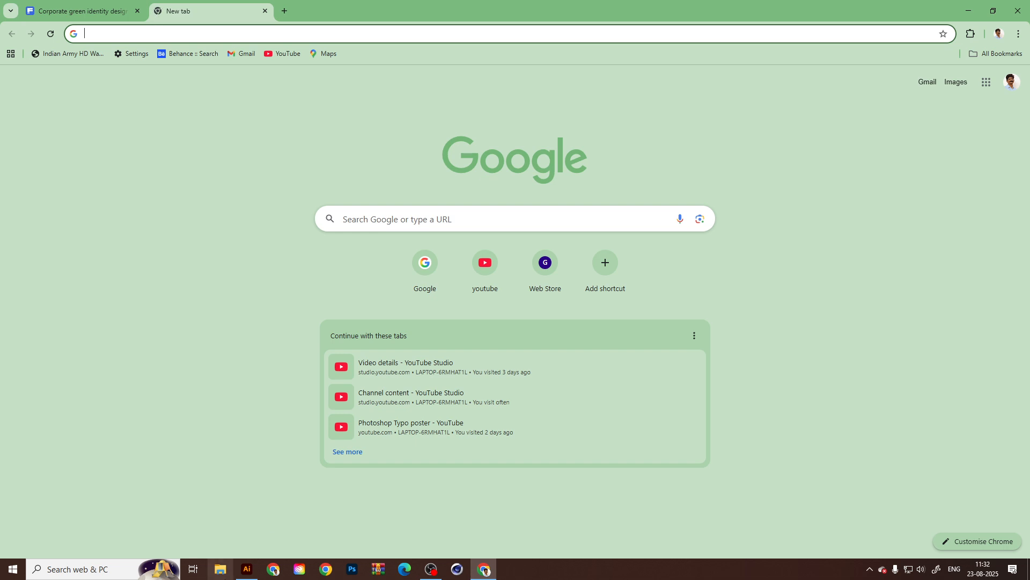
{"action": "left_click", "coordinate": [246, 568]}
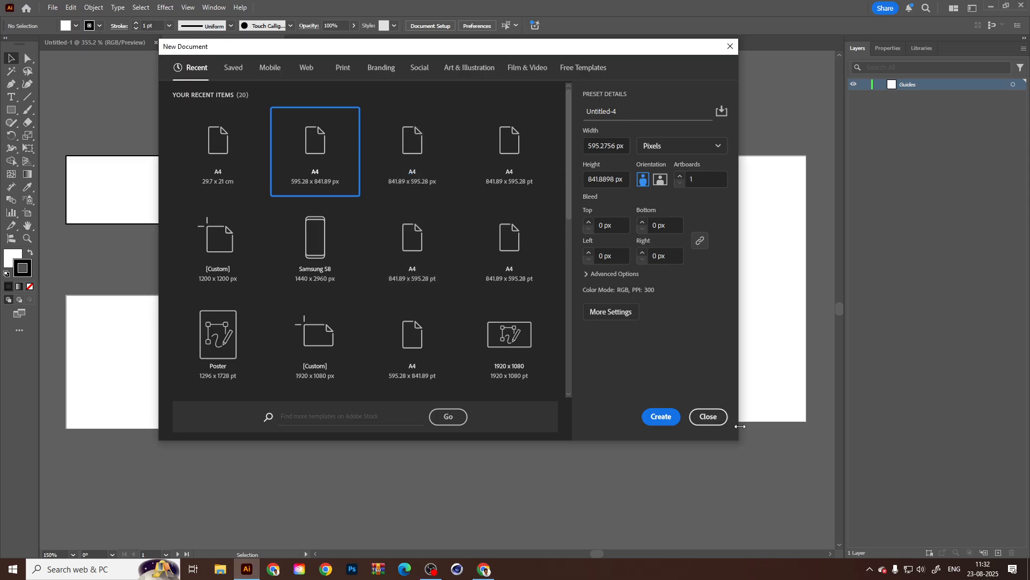
{"action": "left_click", "coordinate": [708, 416]}
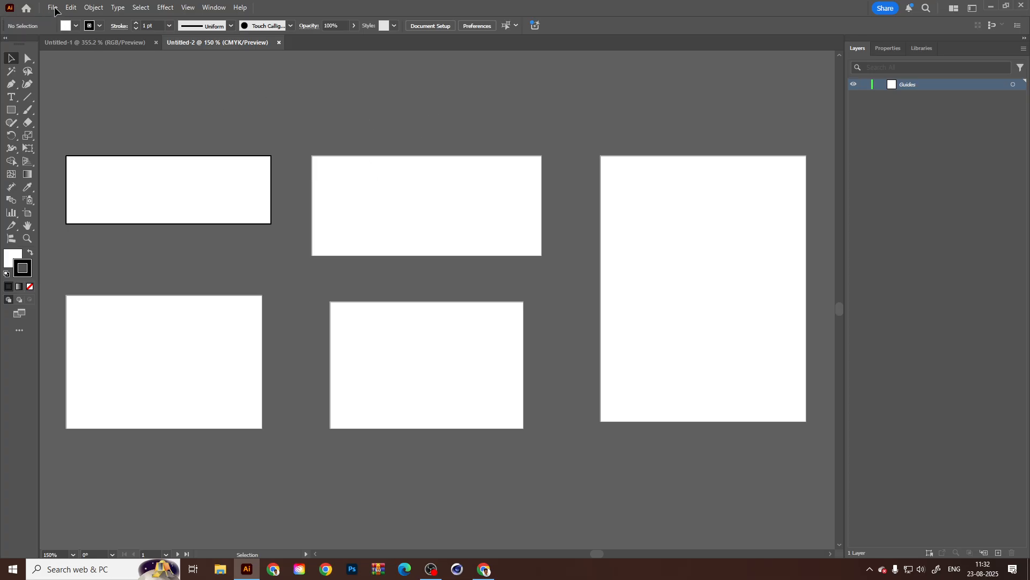
{"action": "left_click", "coordinate": [484, 569]}
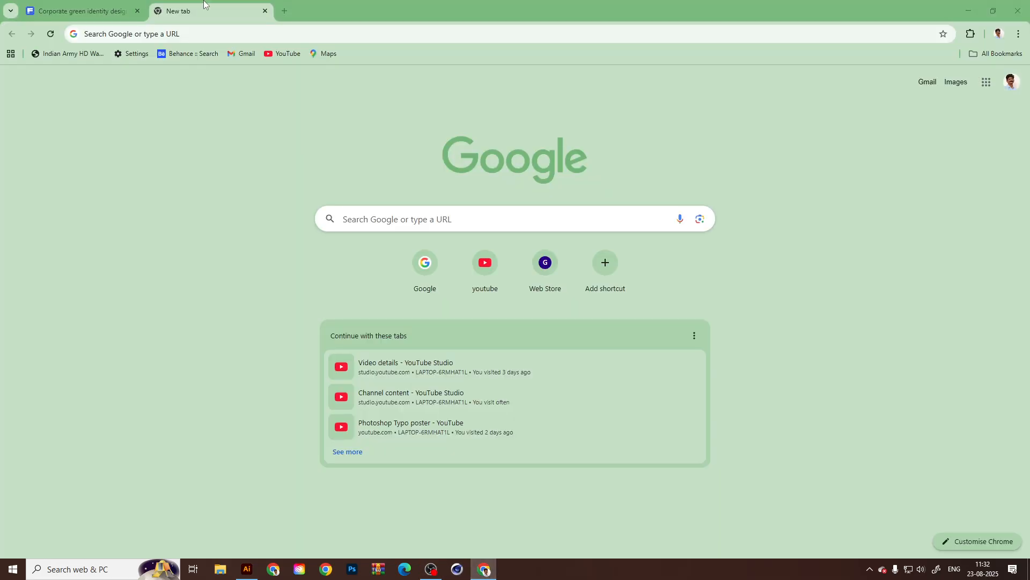
{"action": "left_click", "coordinate": [247, 569]}
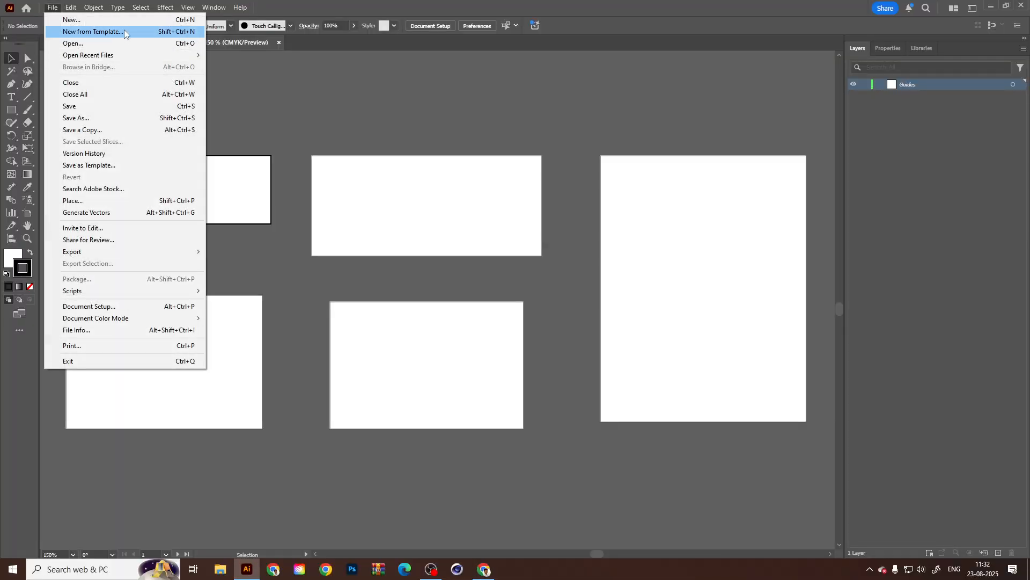
Create a new portrait document from the recent A4 preset of 595.28 x 841.89 px.
{"action": "left_click", "coordinate": [70, 20]}
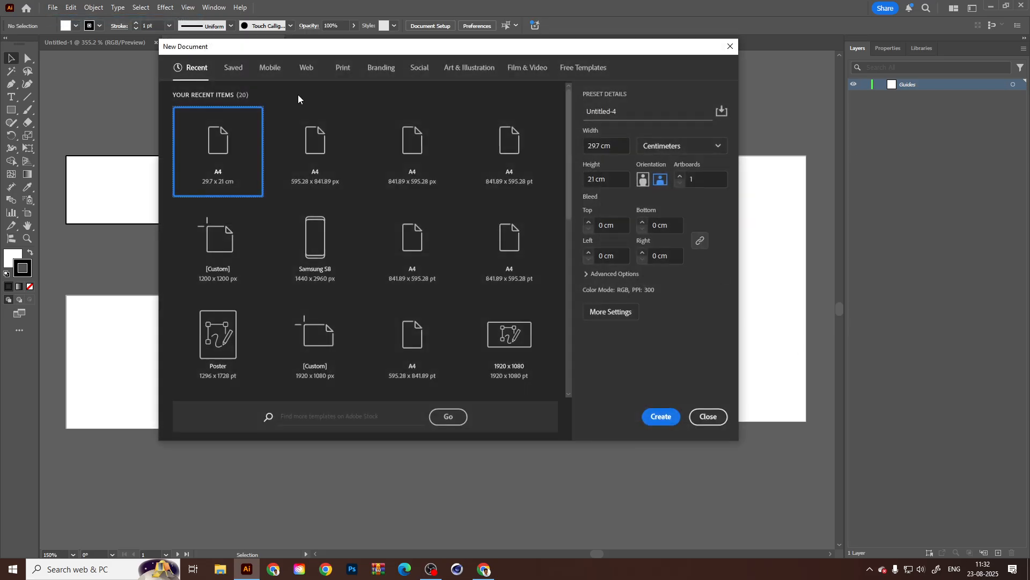
{"action": "left_click", "coordinate": [315, 152]}
{"action": "left_click", "coordinate": [661, 179]}
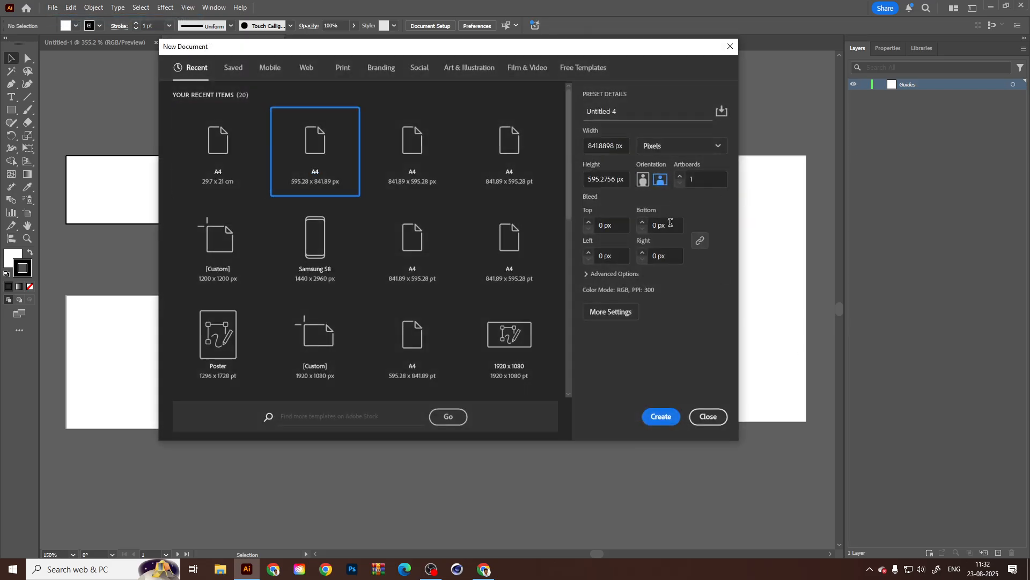
{"action": "left_click", "coordinate": [643, 180]}
{"action": "left_click", "coordinate": [678, 418]}
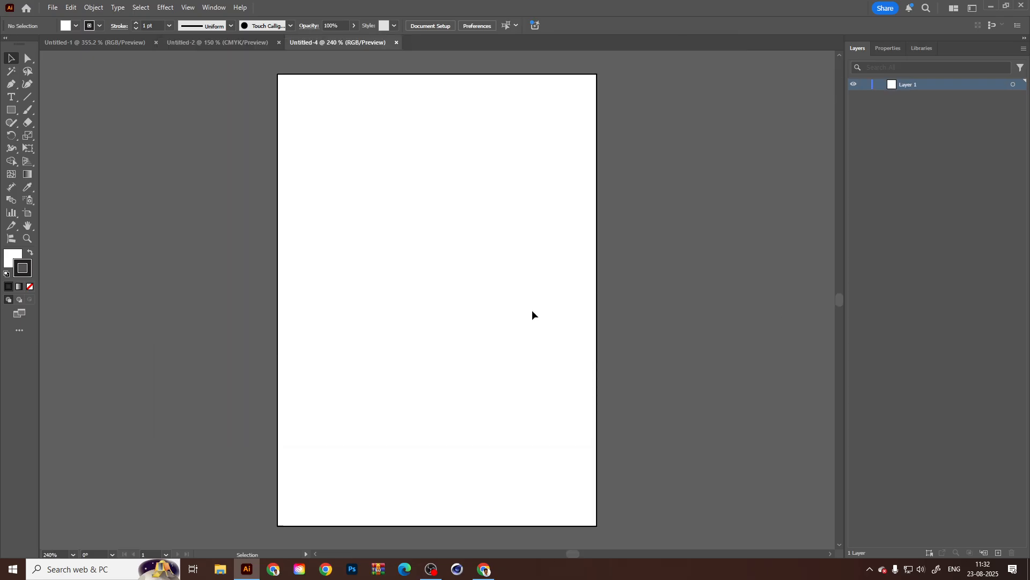
Add six more A4 artboards in a row beside the first one with the Artboard tool.
{"action": "scroll", "coordinate": [450, 236], "scroll_direction": "down", "scroll_amount": 1}
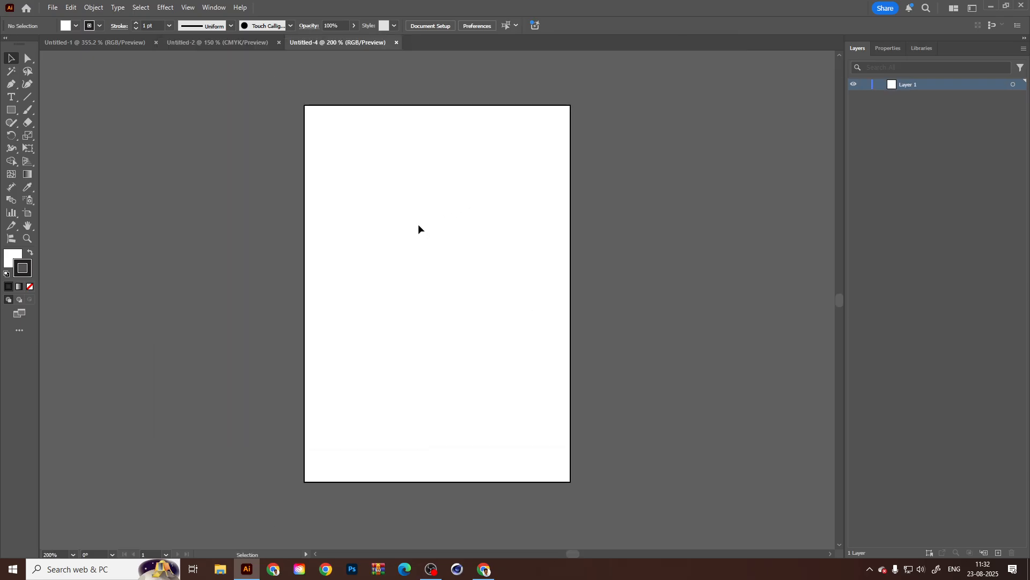
{"action": "scroll", "coordinate": [416, 209], "scroll_direction": "down", "scroll_amount": 1}
{"action": "left_click_drag", "start_coordinate": [435, 239], "coordinate": [427, 242]}
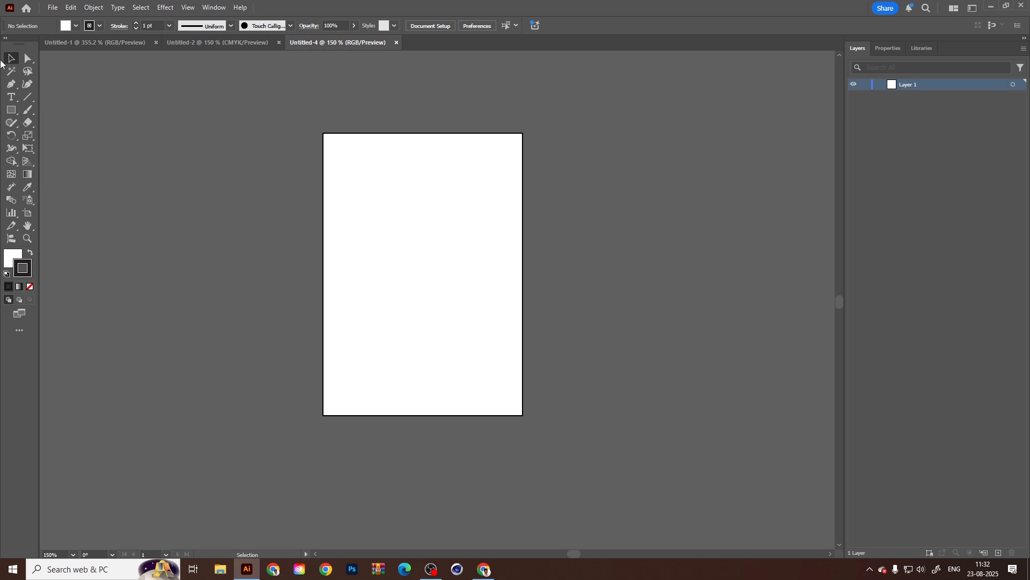
{"action": "left_click_drag", "start_coordinate": [423, 271], "coordinate": [354, 253]}
{"action": "key", "text": "shift+o"}
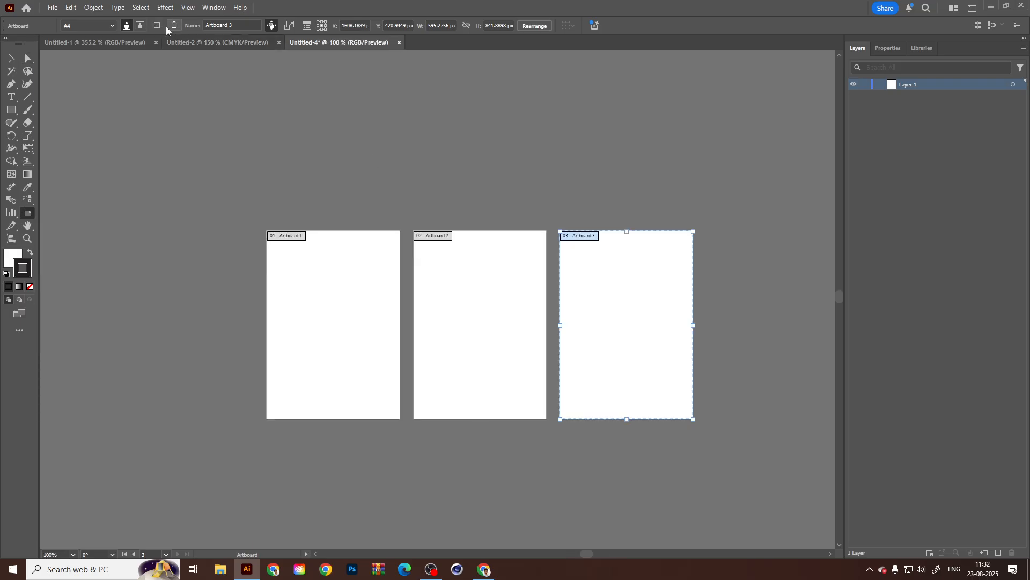
{"action": "left_click", "coordinate": [163, 25]}
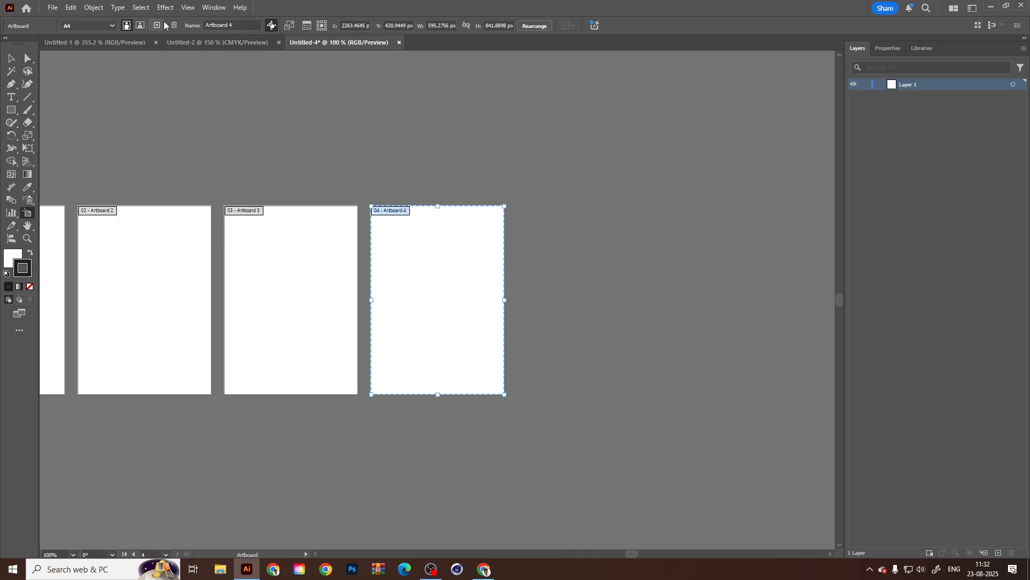
{"action": "left_click", "coordinate": [163, 25]}
{"action": "left_click", "coordinate": [163, 25]}
{"action": "left_click", "coordinate": [163, 25]}
{"action": "scroll", "coordinate": [572, 242], "scroll_direction": "down", "scroll_amount": 1}
{"action": "left_click_drag", "start_coordinate": [235, 268], "coordinate": [367, 249]}
{"action": "left_click", "coordinate": [13, 59]}
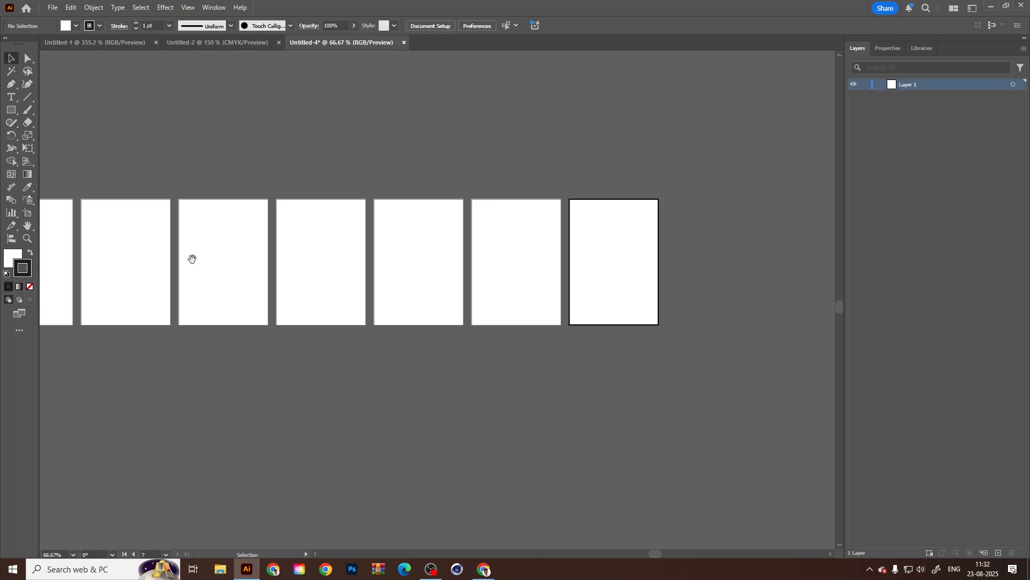
Show the rulers and place a vertical guide on the left edge of the first artboard at X 0 px.
{"action": "left_click_drag", "start_coordinate": [194, 257], "coordinate": [501, 268]}
{"action": "scroll", "coordinate": [329, 275], "scroll_direction": "up", "scroll_amount": 3}
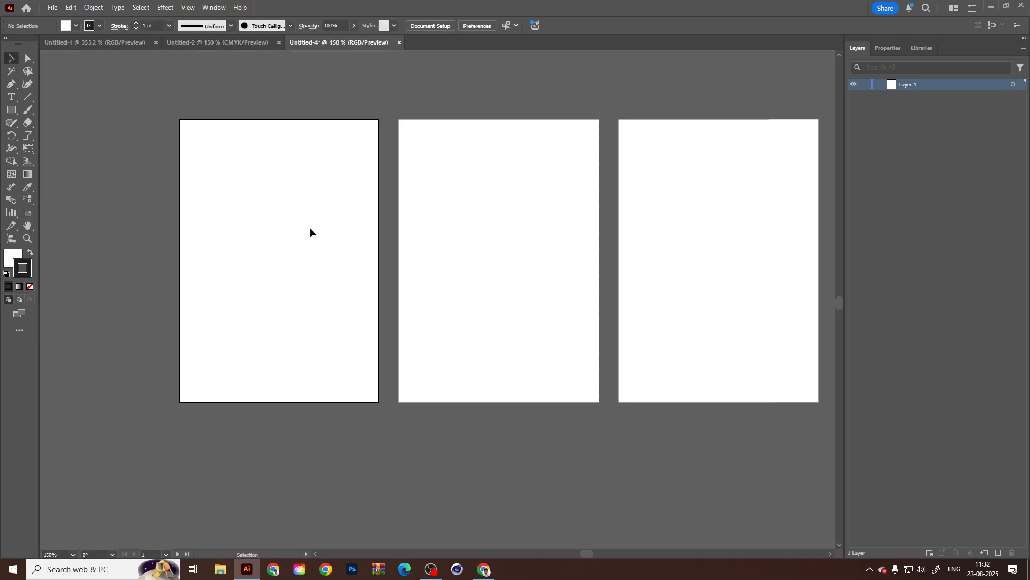
{"action": "left_click_drag", "start_coordinate": [288, 179], "coordinate": [288, 184]}
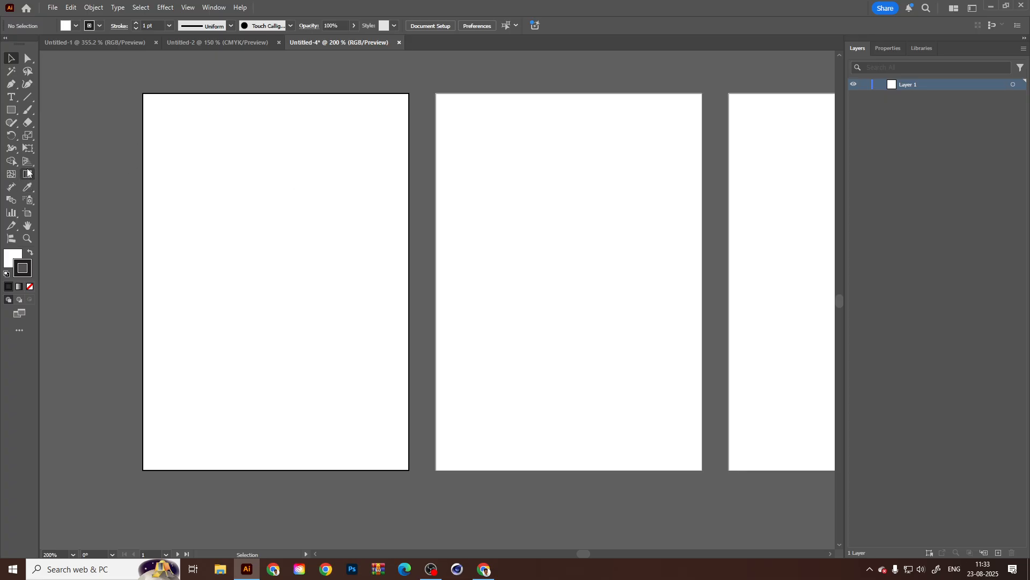
{"action": "key", "text": "ctrl+r"}
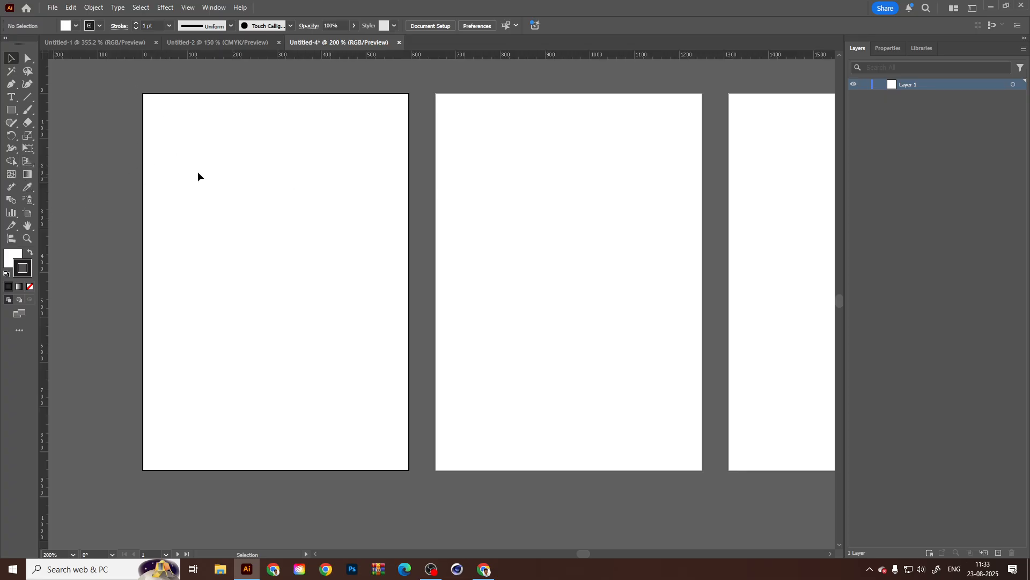
{"action": "left_click_drag", "start_coordinate": [48, 149], "coordinate": [144, 152]}
Turn on Snap to Grid and place a horizontal guide on the first artboard's top edge at Y 0 px.
{"action": "left_click", "coordinate": [187, 7]}
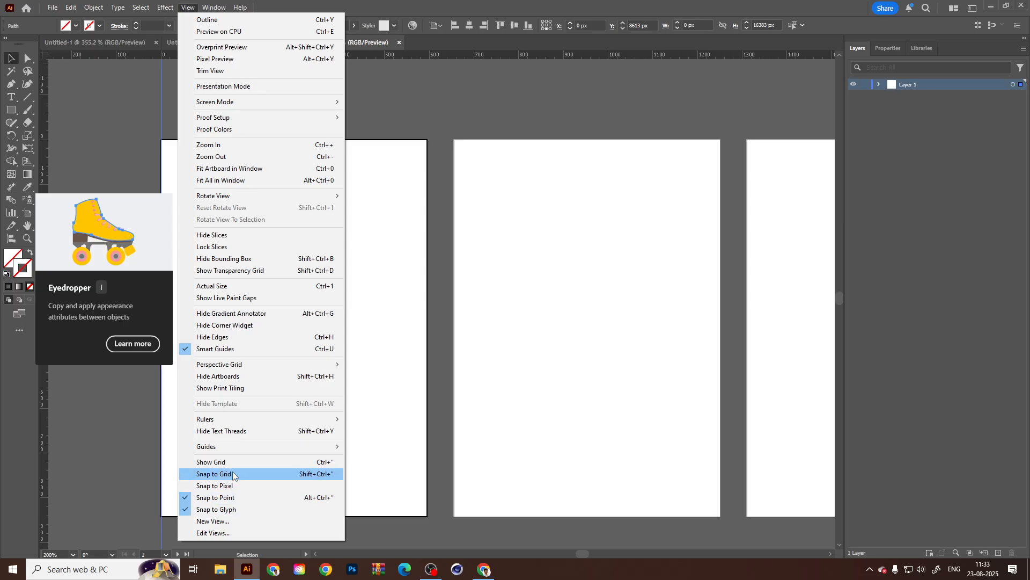
{"action": "left_click", "coordinate": [217, 474]}
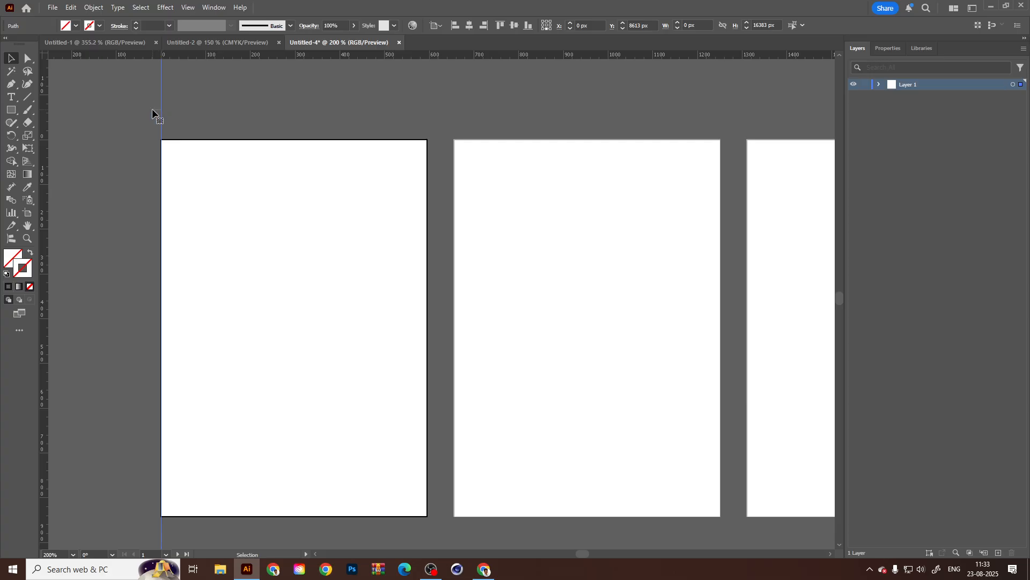
{"action": "left_click_drag", "start_coordinate": [215, 56], "coordinate": [218, 140]}
Place a horizontal guide just below the first artboard's bottom edge, at about Y 846 px.
{"action": "left_click_drag", "start_coordinate": [396, 280], "coordinate": [382, 235]}
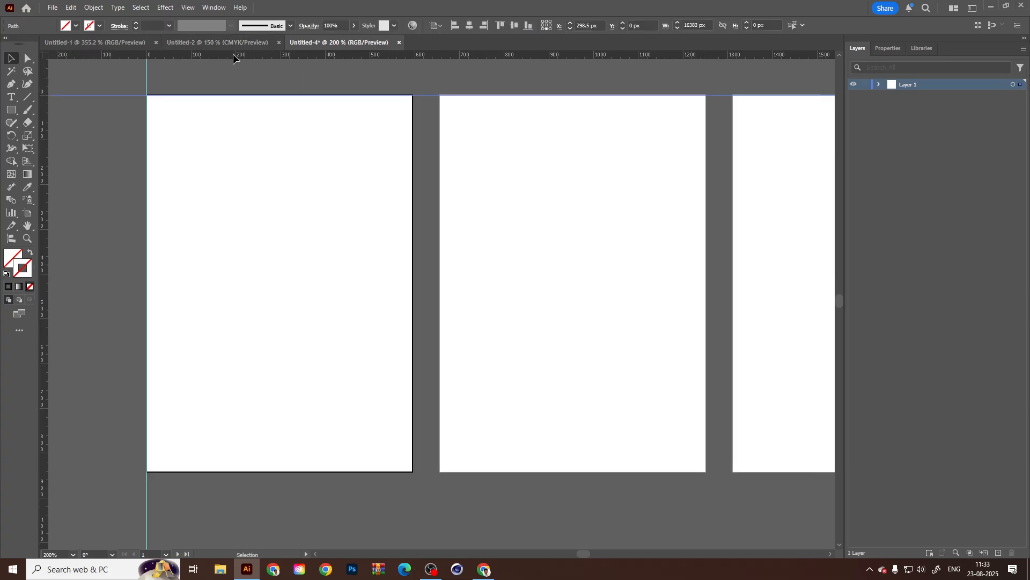
{"action": "left_click_drag", "start_coordinate": [233, 55], "coordinate": [191, 475]}
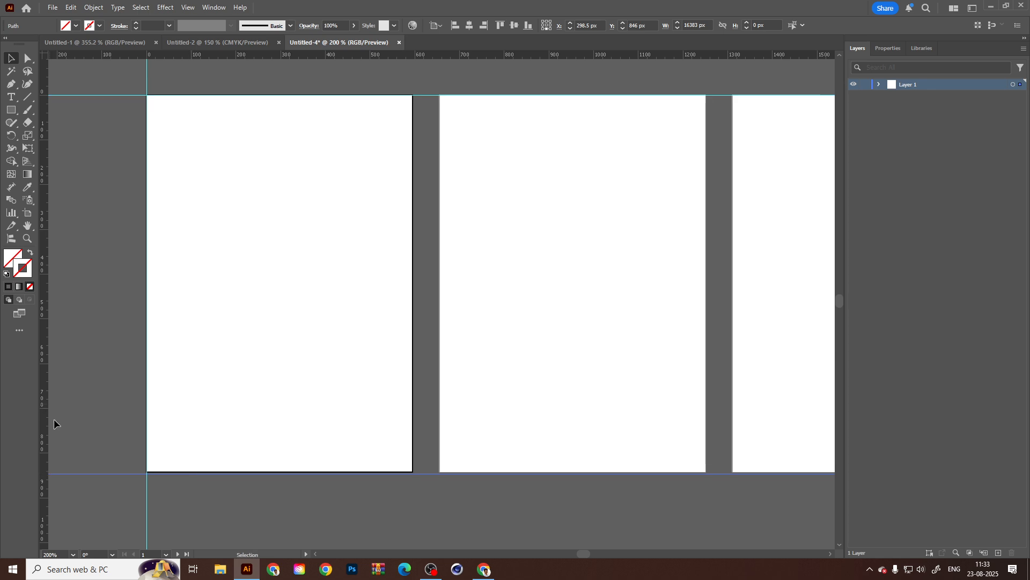
{"action": "left_click_drag", "start_coordinate": [126, 473], "coordinate": [126, 465]}
{"action": "scroll", "coordinate": [161, 481], "scroll_direction": "up", "scroll_amount": 4}
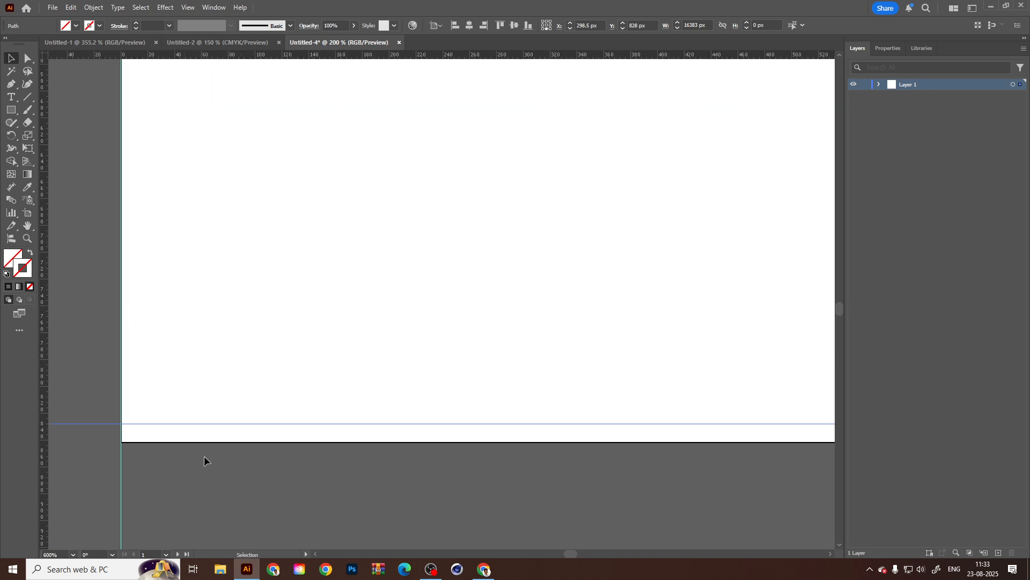
{"action": "left_click_drag", "start_coordinate": [213, 422], "coordinate": [209, 454]}
Turn off Snap to Grid and align the lower horizontal guide with the first artboard's bottom edge.
{"action": "left_click", "coordinate": [187, 7]}
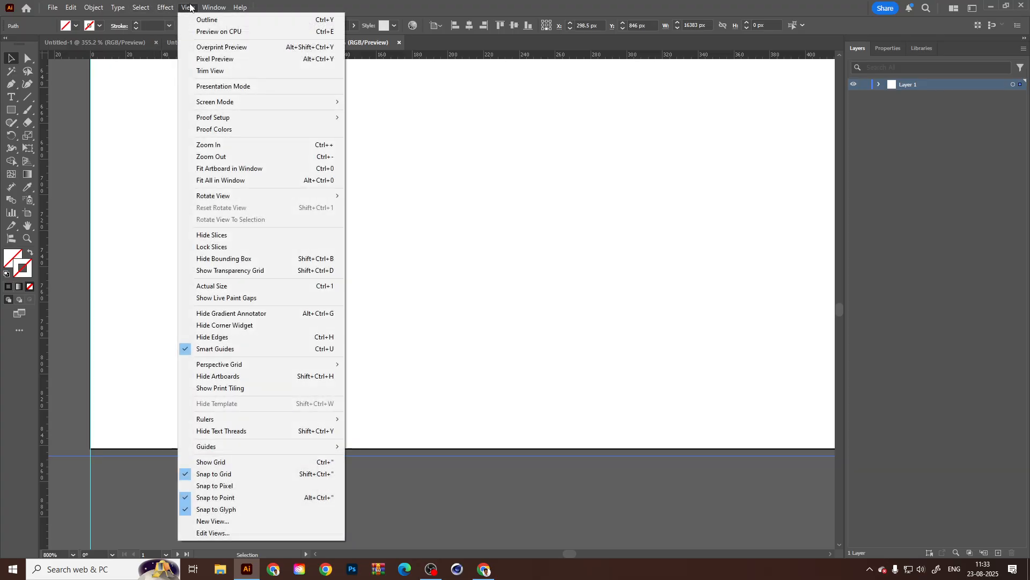
{"action": "left_click", "coordinate": [226, 475]}
{"action": "left_click_drag", "start_coordinate": [186, 455], "coordinate": [187, 448]}
Place a vertical guide on the right edge of the first artboard.
{"action": "scroll", "coordinate": [214, 488], "scroll_direction": "down", "scroll_amount": 4}
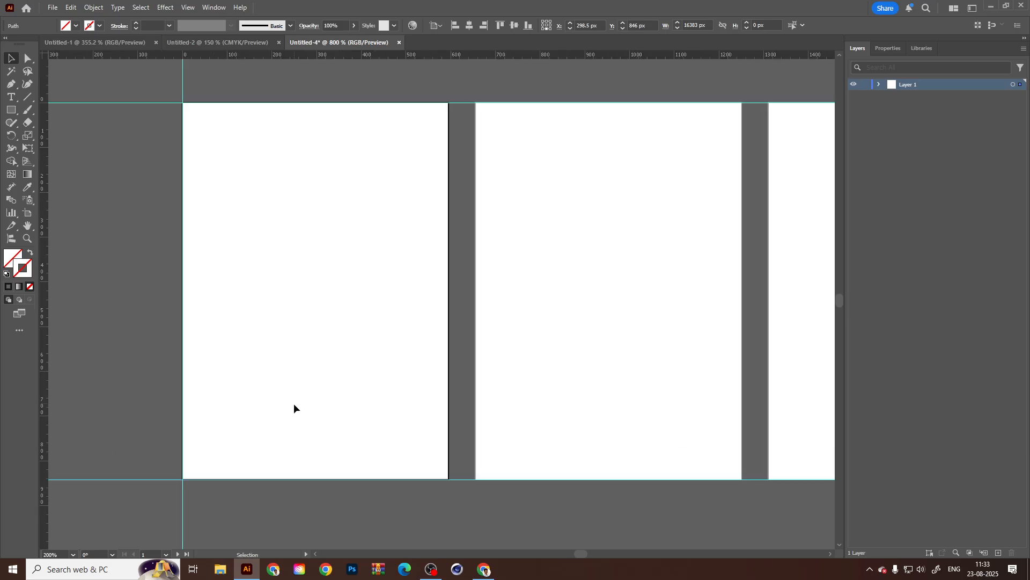
{"action": "left_click", "coordinate": [294, 404]}
{"action": "left_click_drag", "start_coordinate": [294, 404], "coordinate": [279, 400]}
{"action": "left_click_drag", "start_coordinate": [49, 214], "coordinate": [435, 168]}
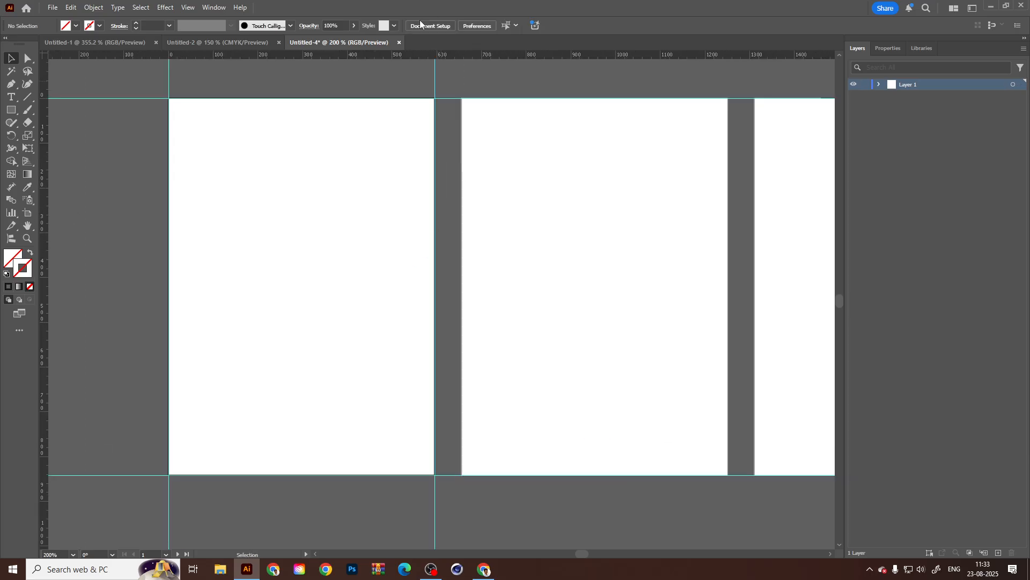
Fine-tune the vertical guide on the first artboard's right edge so it lines up exactly with that edge.
{"action": "scroll", "coordinate": [433, 126], "scroll_direction": "up", "scroll_amount": 3}
{"action": "left_click_drag", "start_coordinate": [433, 132], "coordinate": [436, 338]}
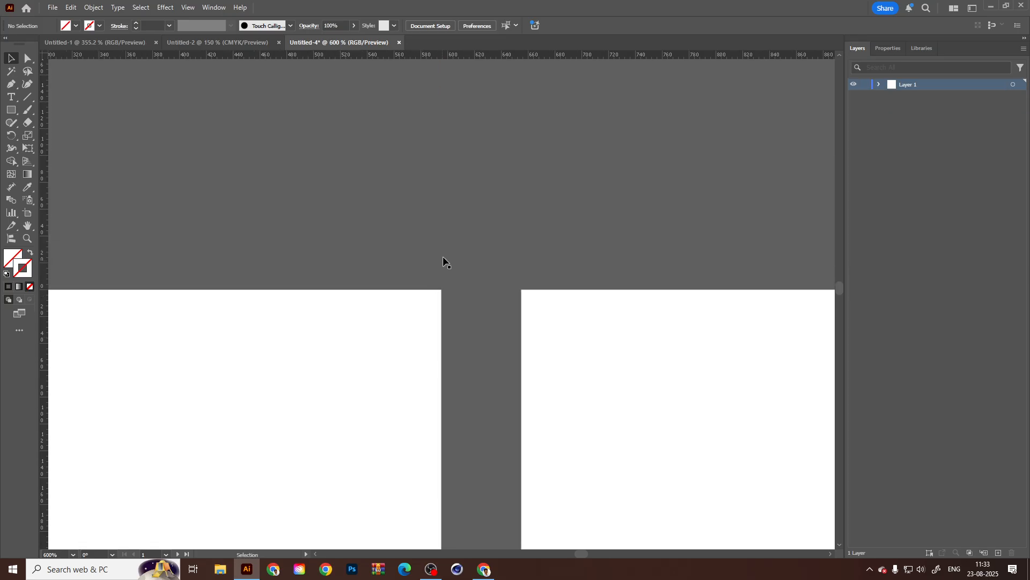
{"action": "mouse_move", "coordinate": [440, 243]}
{"action": "left_mouse_down"}
{"action": "mouse_move", "coordinate": [424, 239]}
{"action": "mouse_move", "coordinate": [441, 239]}
{"action": "left_mouse_up"}
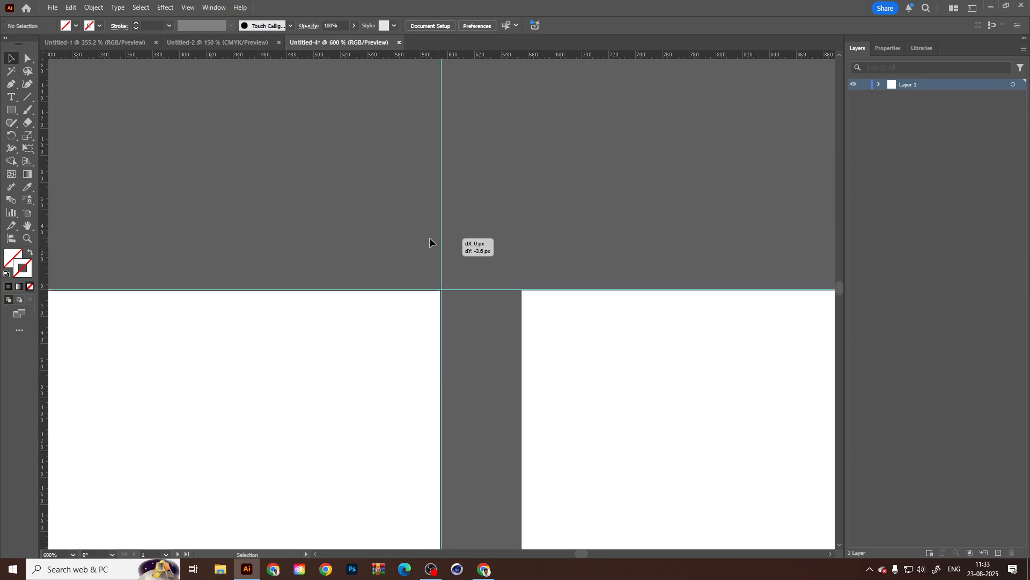
{"action": "scroll", "coordinate": [299, 344], "scroll_direction": "down", "scroll_amount": 2}
{"action": "scroll", "coordinate": [322, 301], "scroll_direction": "down", "scroll_amount": 4}
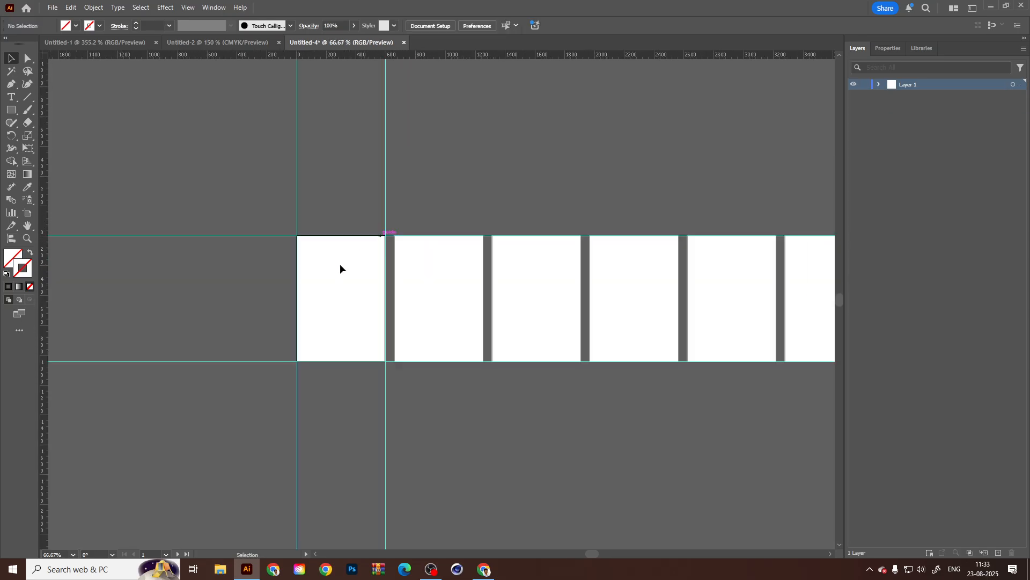
Place a vertical guide inside the first artboard at about X 144 px.
{"action": "scroll", "coordinate": [339, 271], "scroll_direction": "up", "scroll_amount": 2}
{"action": "key", "text": "space"}
{"action": "left_click_drag", "start_coordinate": [379, 306], "coordinate": [295, 299]}
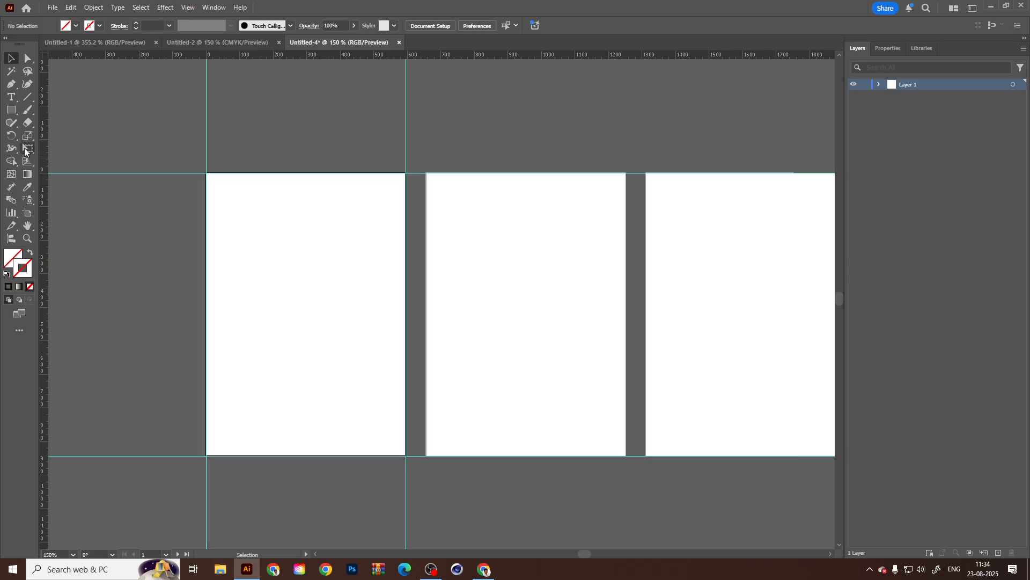
{"action": "left_click_drag", "start_coordinate": [48, 156], "coordinate": [255, 156]}
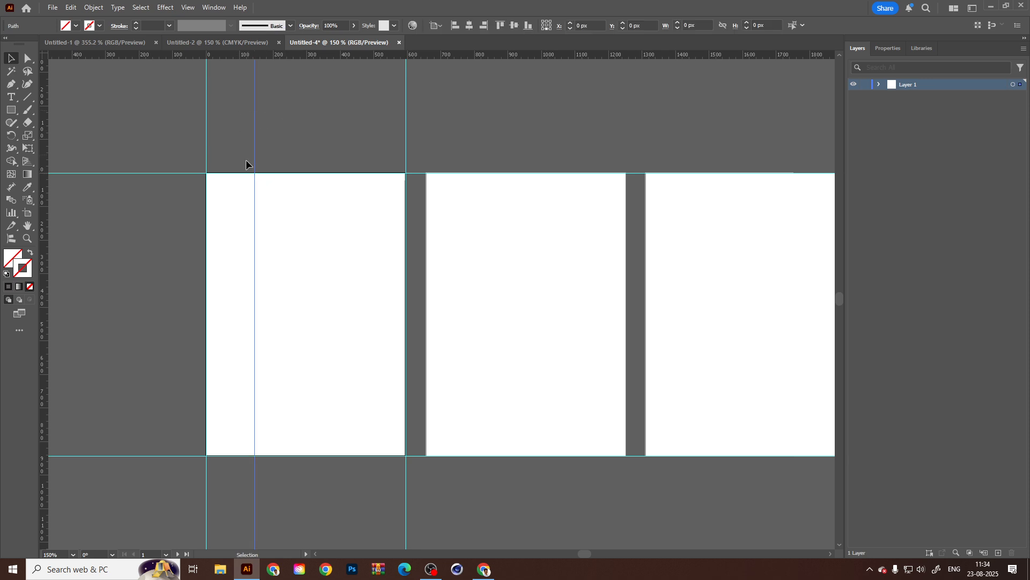
Look through the view, object and edit commands available for the selected inner vertical guide.
{"action": "left_click", "coordinate": [187, 7]}
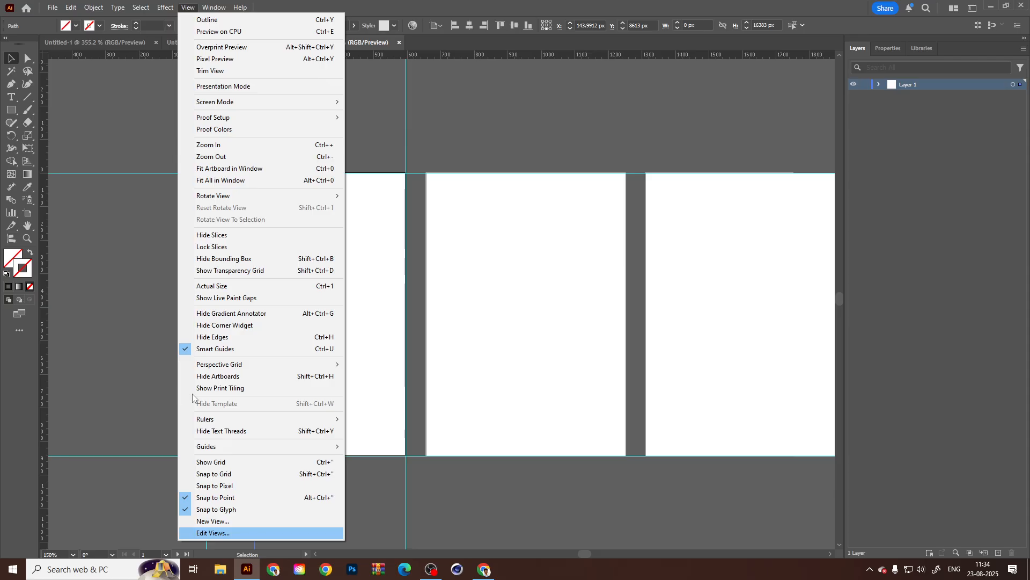
{"action": "mouse_move", "coordinate": [243, 446]}
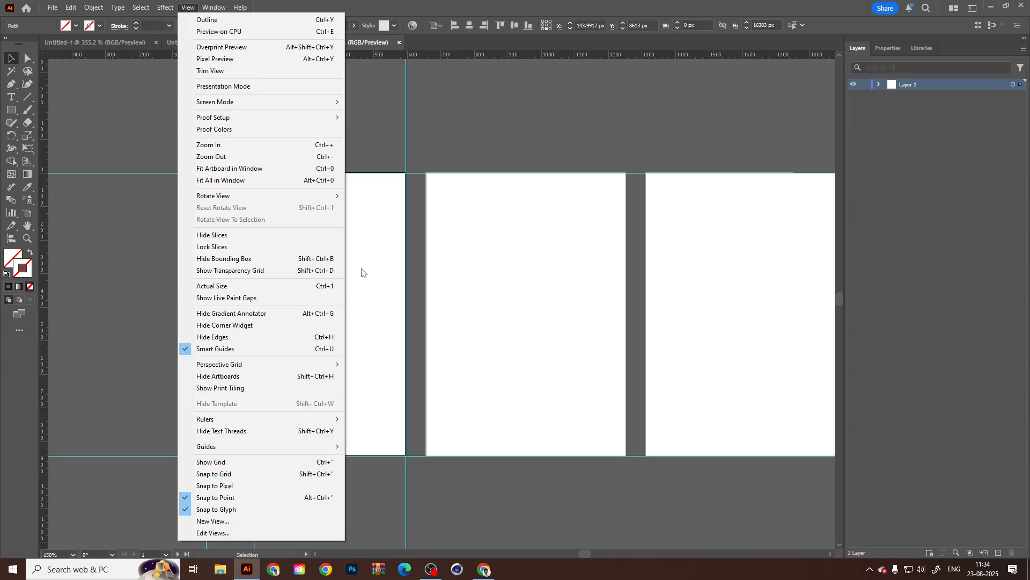
{"action": "left_click", "coordinate": [360, 323]}
{"action": "left_click", "coordinate": [254, 134]}
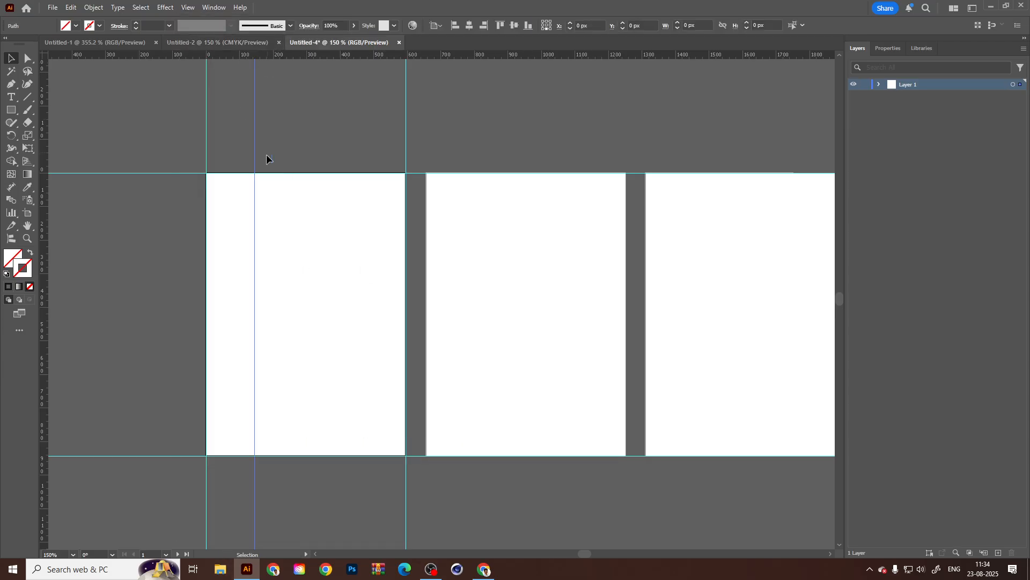
{"action": "left_click", "coordinate": [93, 7]}
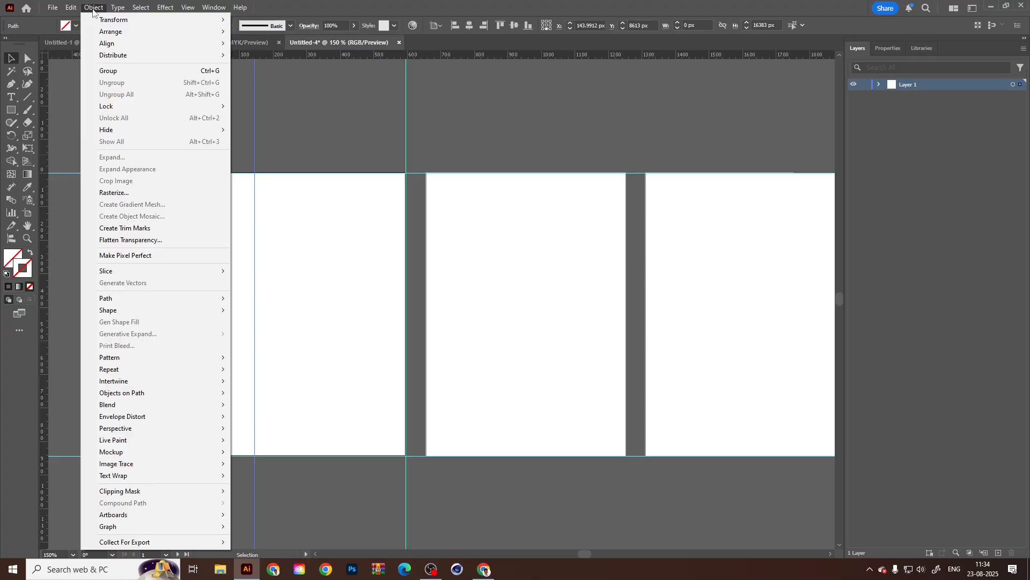
{"action": "mouse_move", "coordinate": [118, 8]}
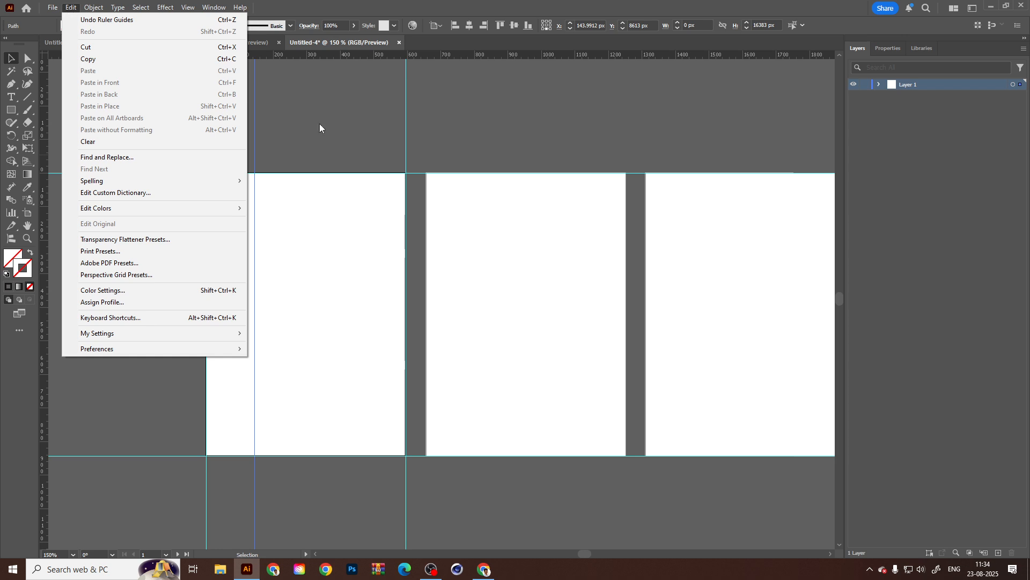
{"action": "left_click", "coordinate": [294, 101]}
{"action": "left_click", "coordinate": [255, 132]}
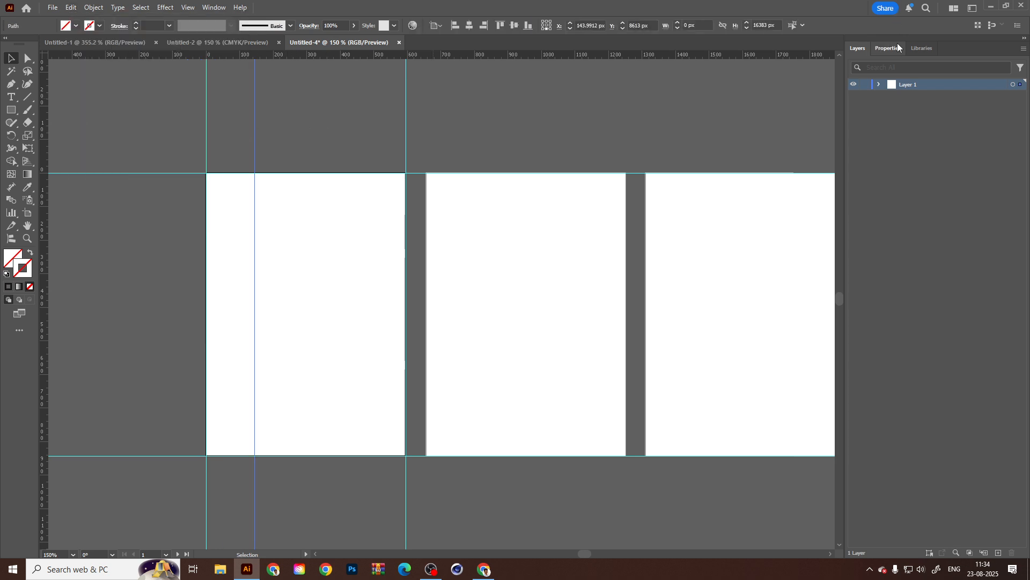
Inspect the inner vertical guide's transform options and appearance attributes in its properties.
{"action": "left_click", "coordinate": [884, 51]}
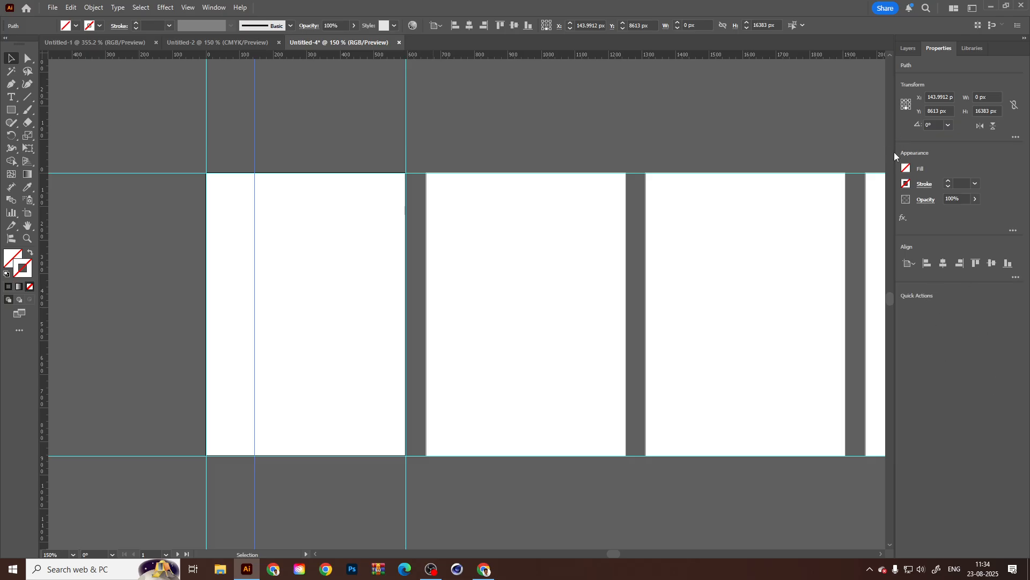
{"action": "left_click", "coordinate": [290, 114]}
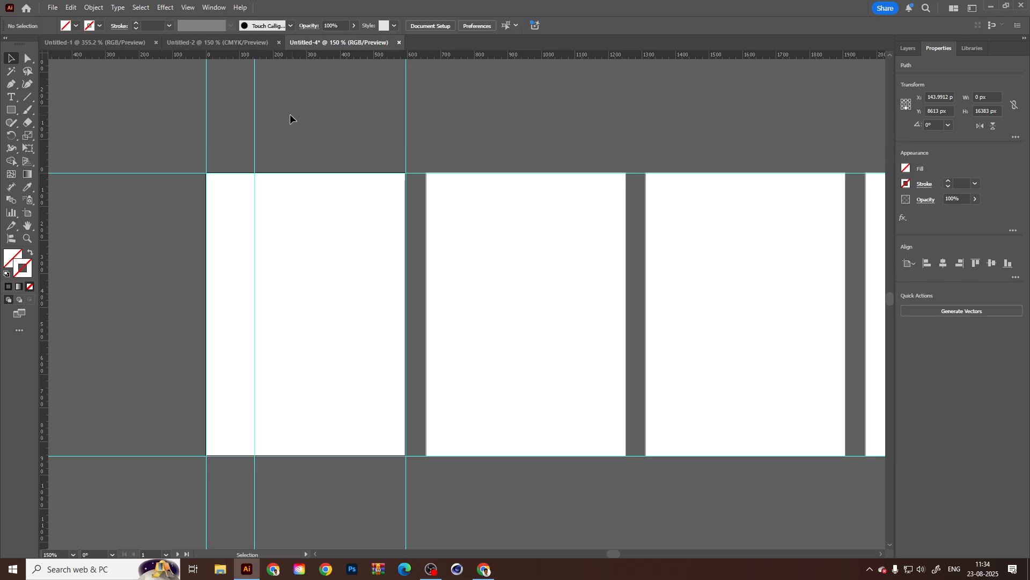
{"action": "left_click", "coordinate": [255, 125]}
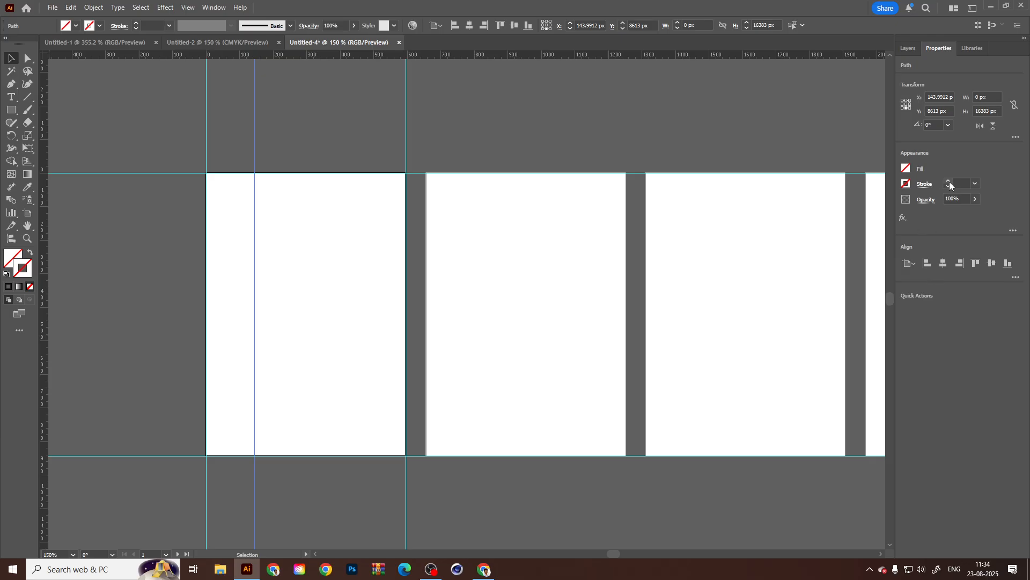
{"action": "left_click", "coordinate": [1014, 137]}
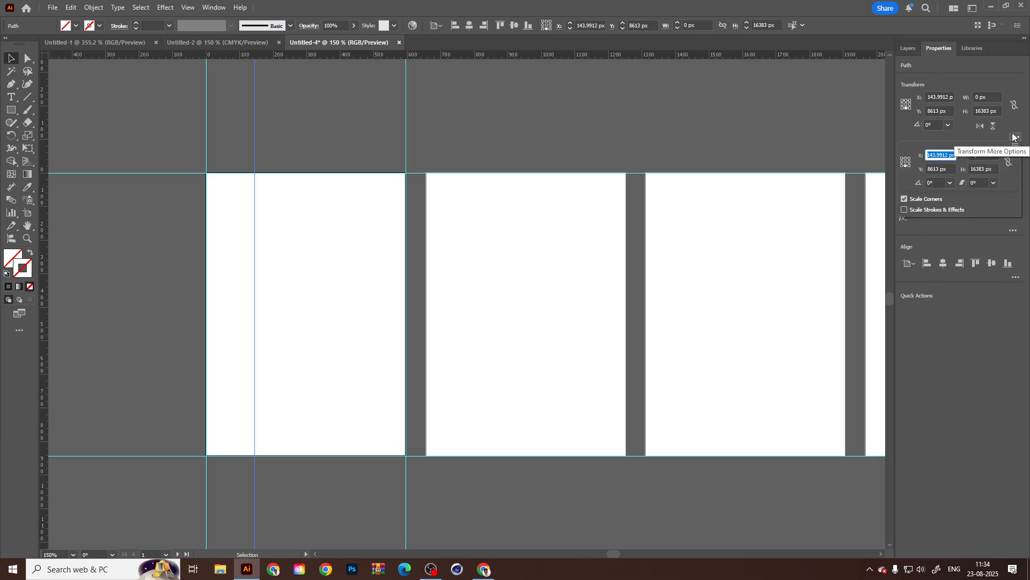
{"action": "left_click", "coordinate": [956, 360]}
{"action": "left_click", "coordinate": [1013, 231]}
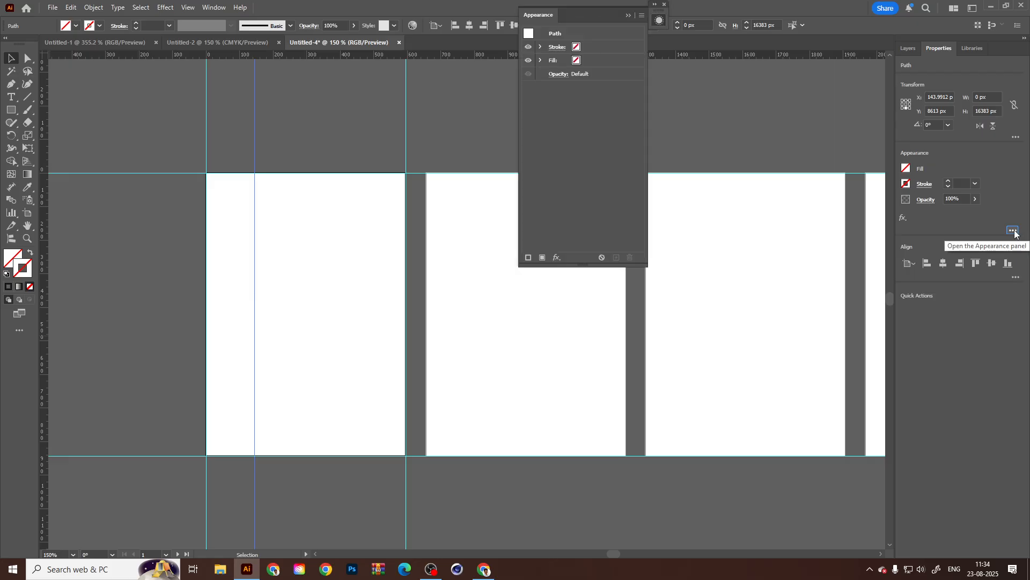
{"action": "left_click", "coordinate": [629, 15]}
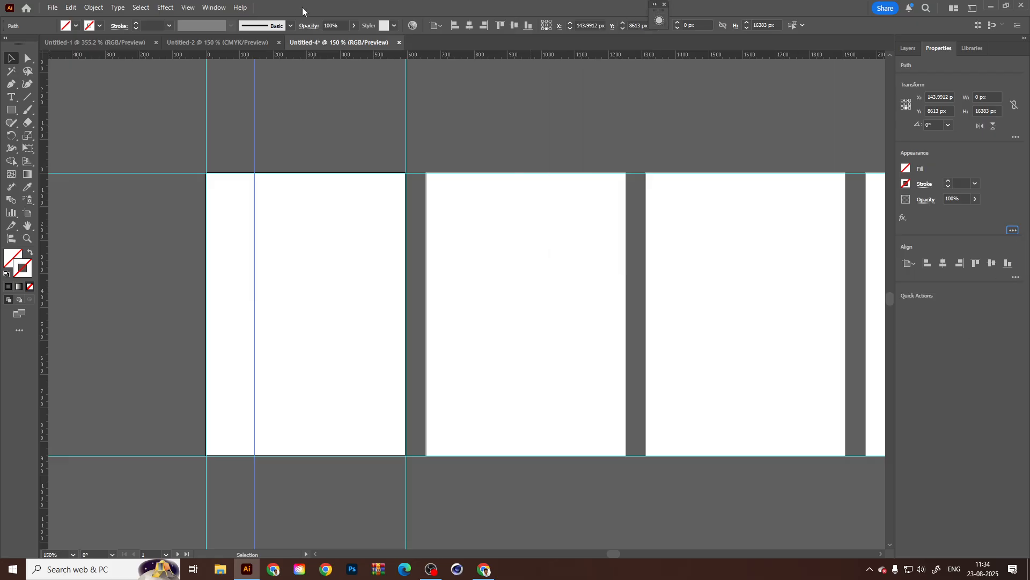
Check which Guides commands are offered with the inner vertical guide selected and with nothing selected.
{"action": "left_click", "coordinate": [188, 7]}
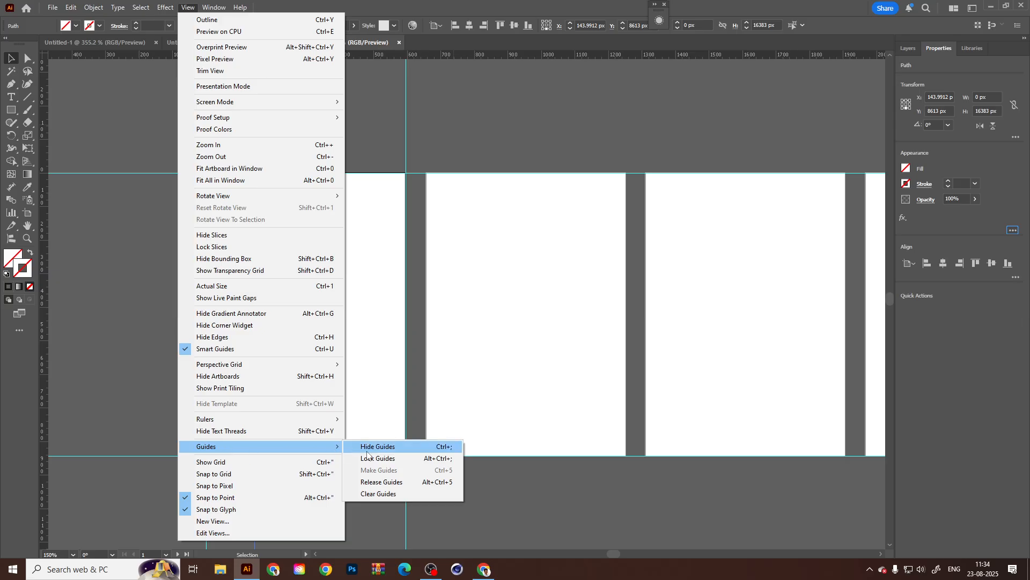
{"action": "left_click", "coordinate": [387, 285]}
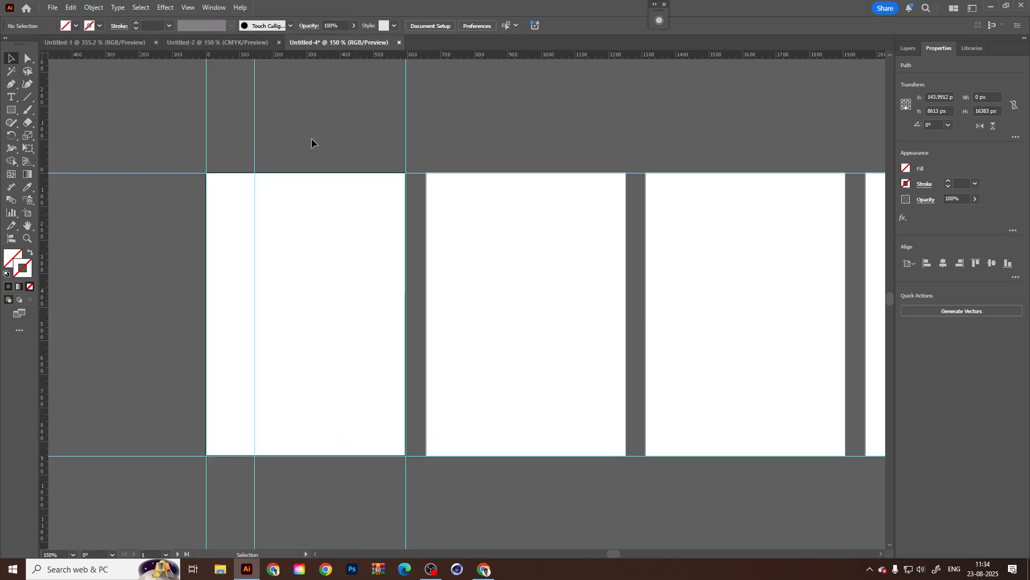
{"action": "left_click", "coordinate": [254, 134]}
{"action": "left_click", "coordinate": [272, 131]}
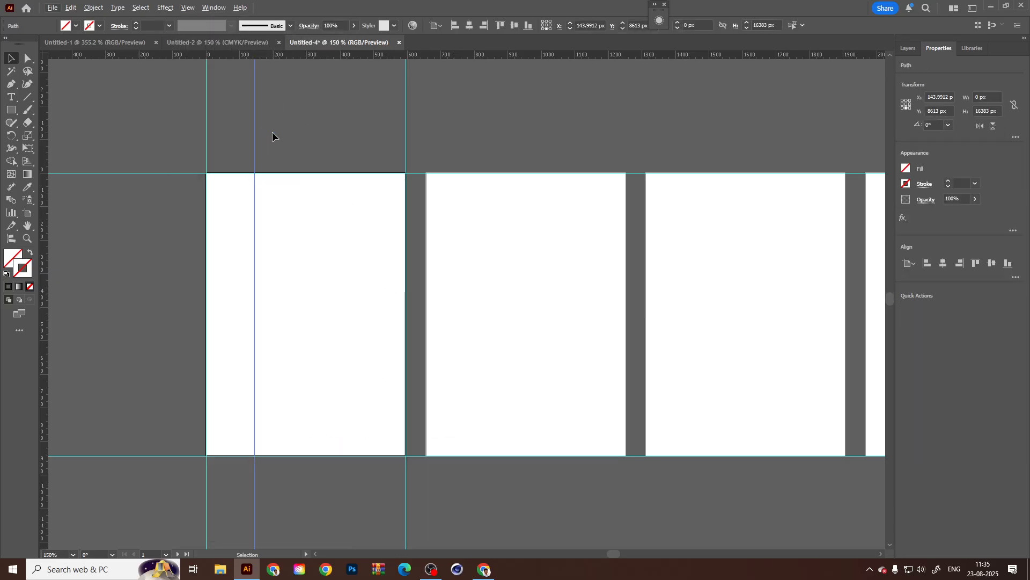
{"action": "left_click", "coordinate": [160, 7]}
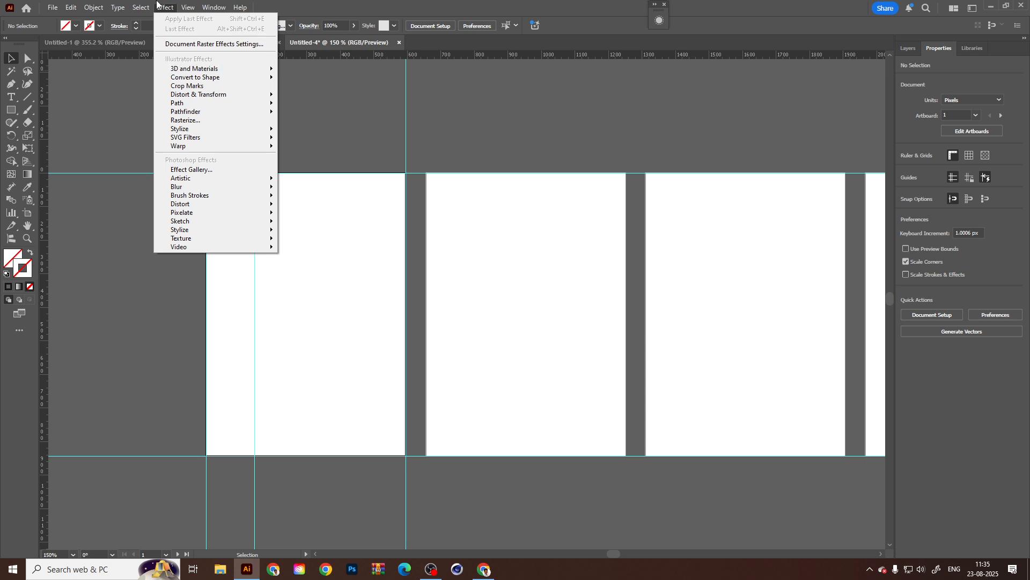
{"action": "mouse_move", "coordinate": [188, 7]}
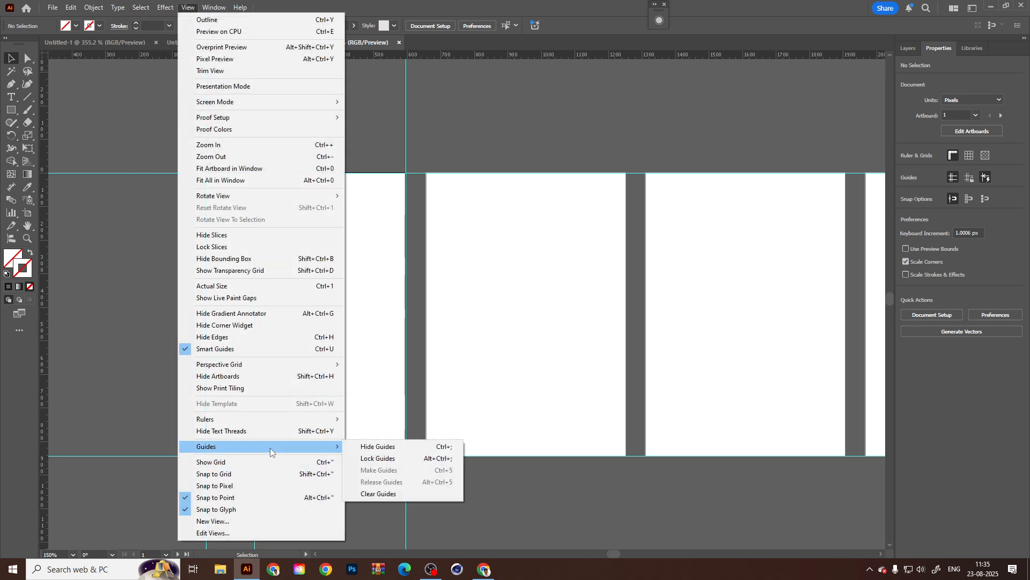
Select the first artboard's left-edge and inner vertical guides together and check the Guides commands offered for them.
{"action": "left_click_drag", "start_coordinate": [305, 133], "coordinate": [239, 159]}
{"action": "left_click", "coordinate": [207, 215], "text": "shift"}
{"action": "left_click", "coordinate": [166, 7]}
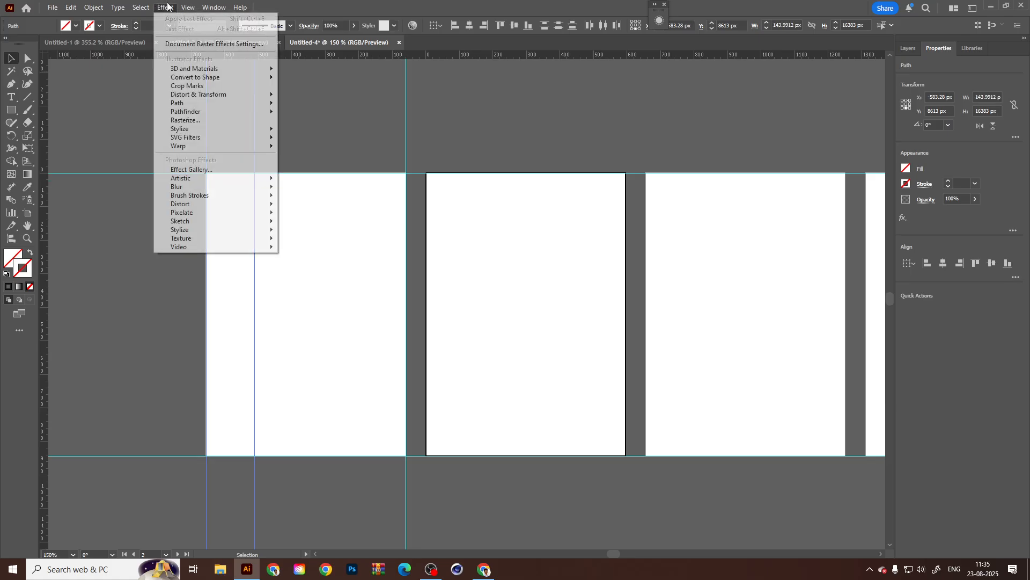
{"action": "left_click", "coordinate": [177, 6]}
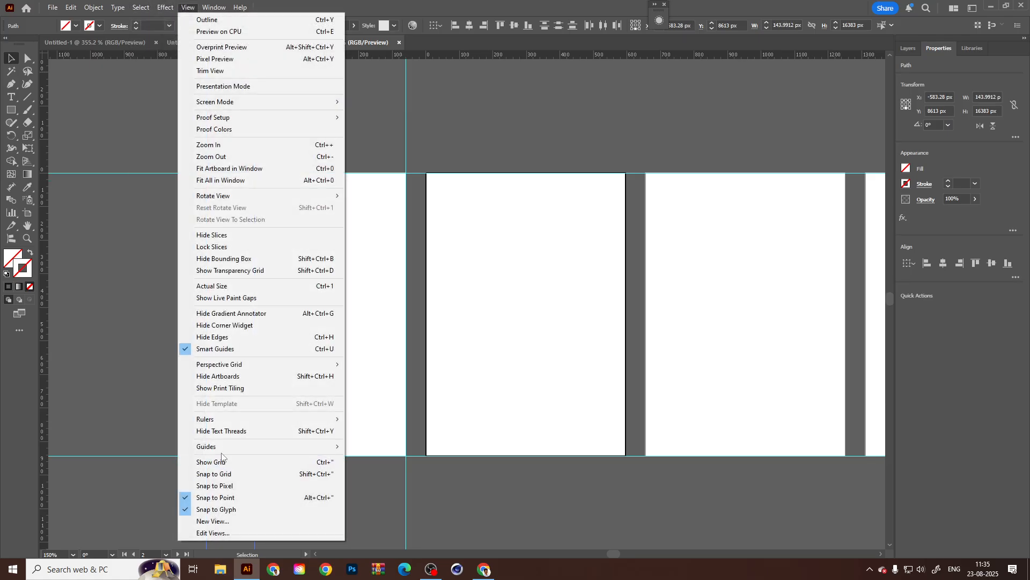
{"action": "mouse_move", "coordinate": [223, 447]}
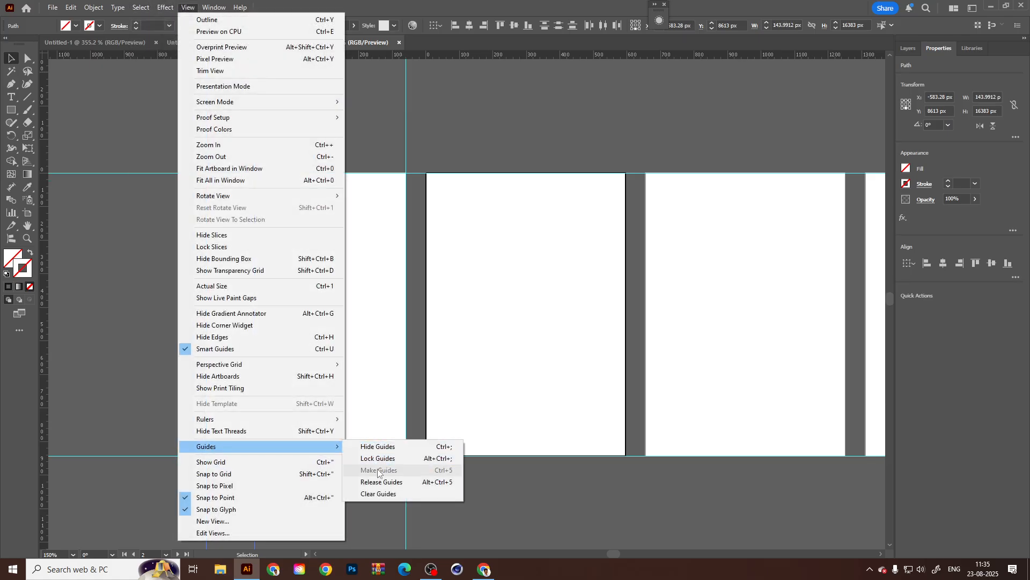
{"action": "left_click", "coordinate": [366, 338]}
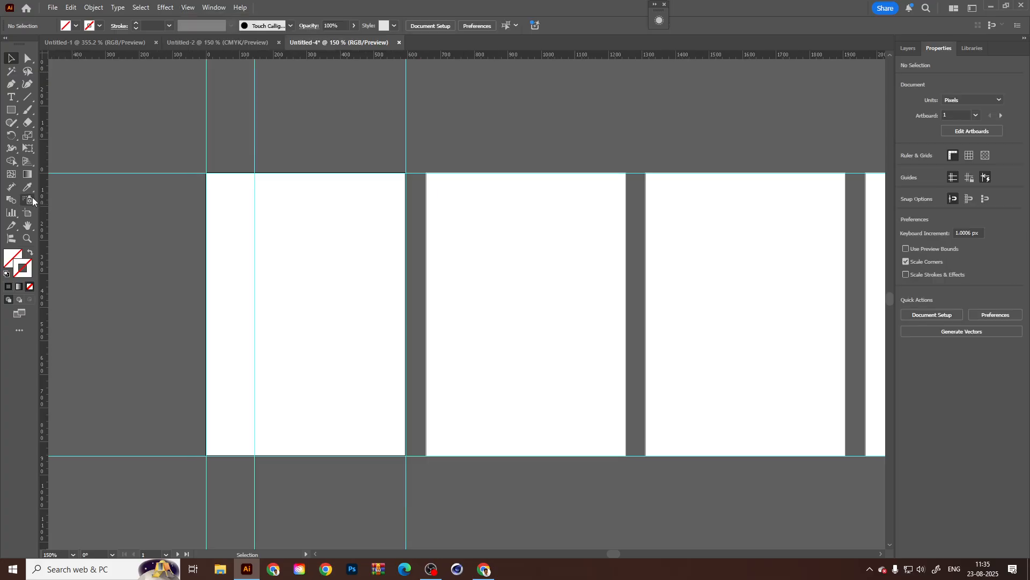
Change the ruler units to centimeters.
{"action": "right_click", "coordinate": [44, 184]}
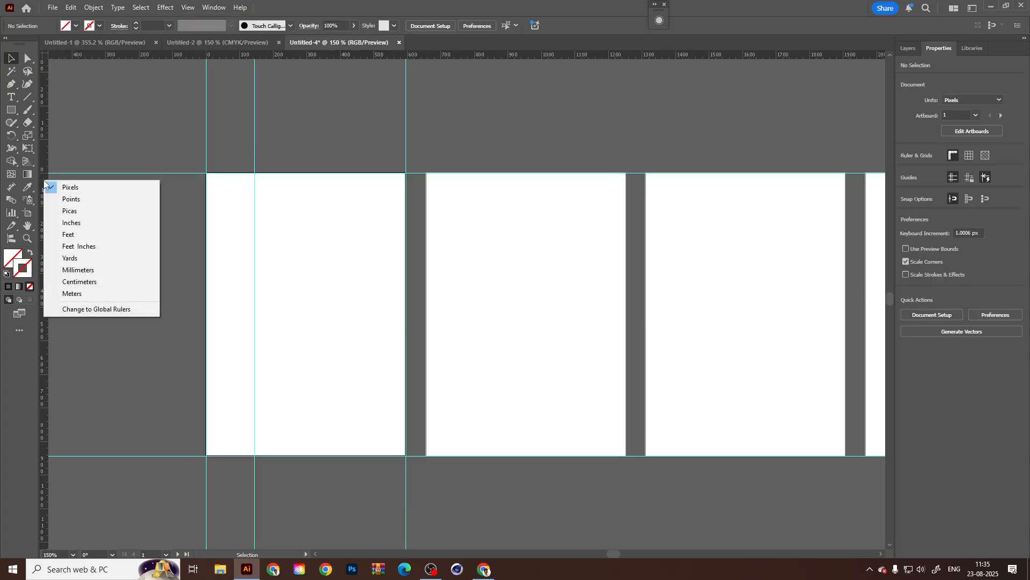
{"action": "left_click", "coordinate": [79, 281]}
{"action": "left_click_drag", "start_coordinate": [282, 99], "coordinate": [231, 181]}
{"action": "scroll", "coordinate": [302, 97], "scroll_direction": "up", "scroll_amount": 1}
Compare the Guides commands offered for the inner vertical guide alone and for all three vertical guides selected together.
{"action": "left_click_drag", "start_coordinate": [295, 102], "coordinate": [214, 149]}
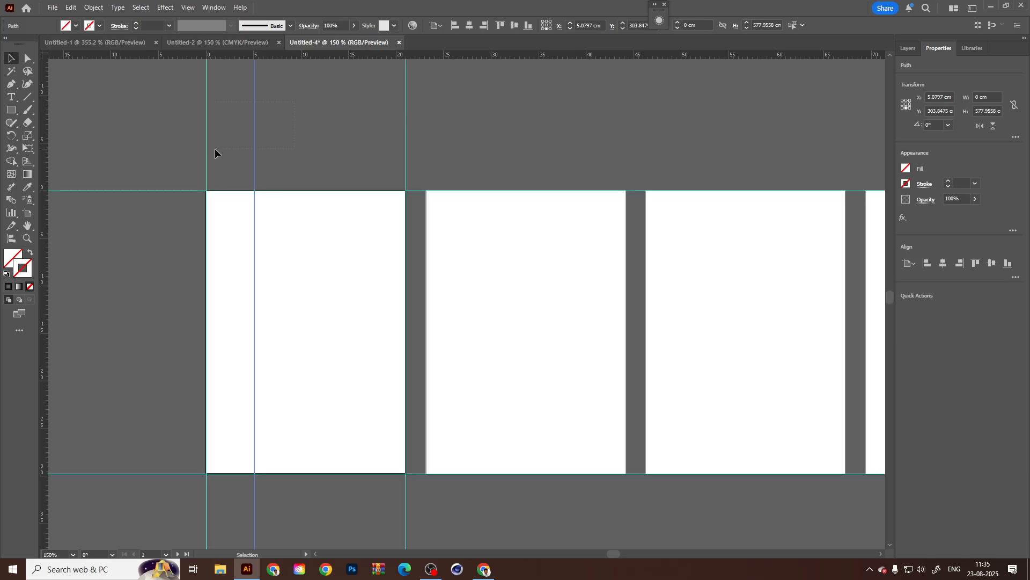
{"action": "left_click", "coordinate": [188, 7]}
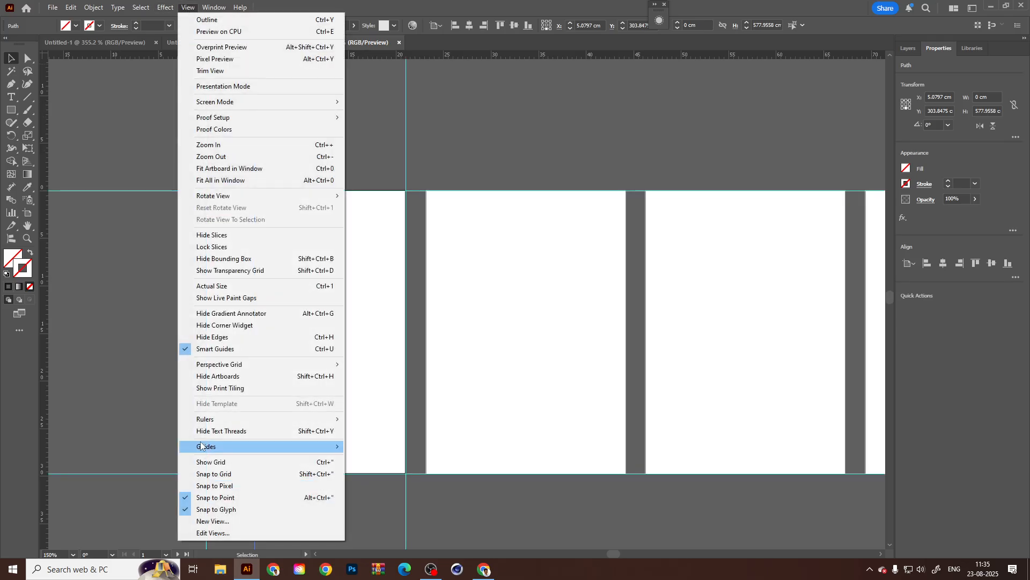
{"action": "mouse_move", "coordinate": [207, 448]}
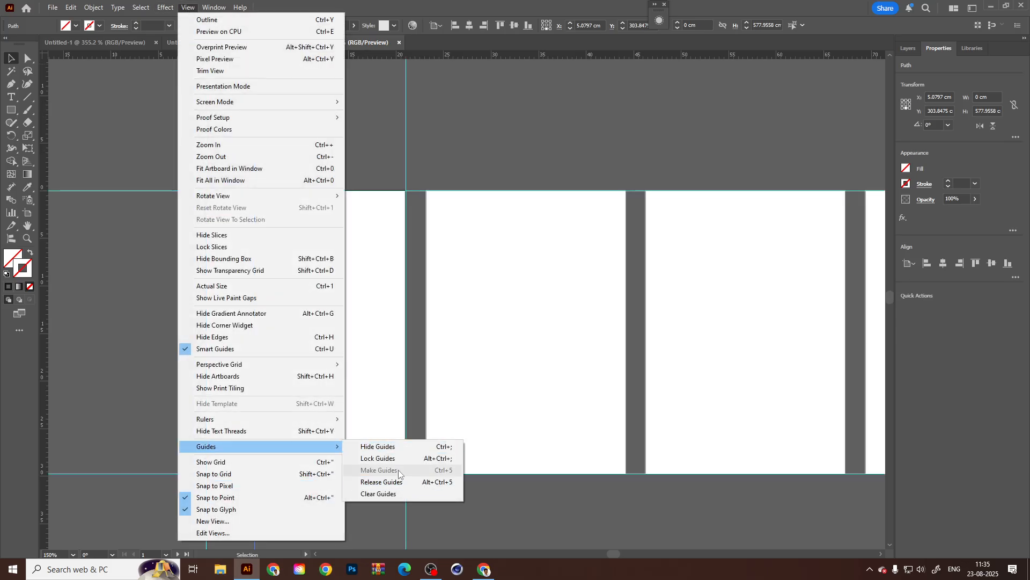
{"action": "left_click", "coordinate": [554, 377]}
{"action": "left_click_drag", "start_coordinate": [128, 111], "coordinate": [486, 126]}
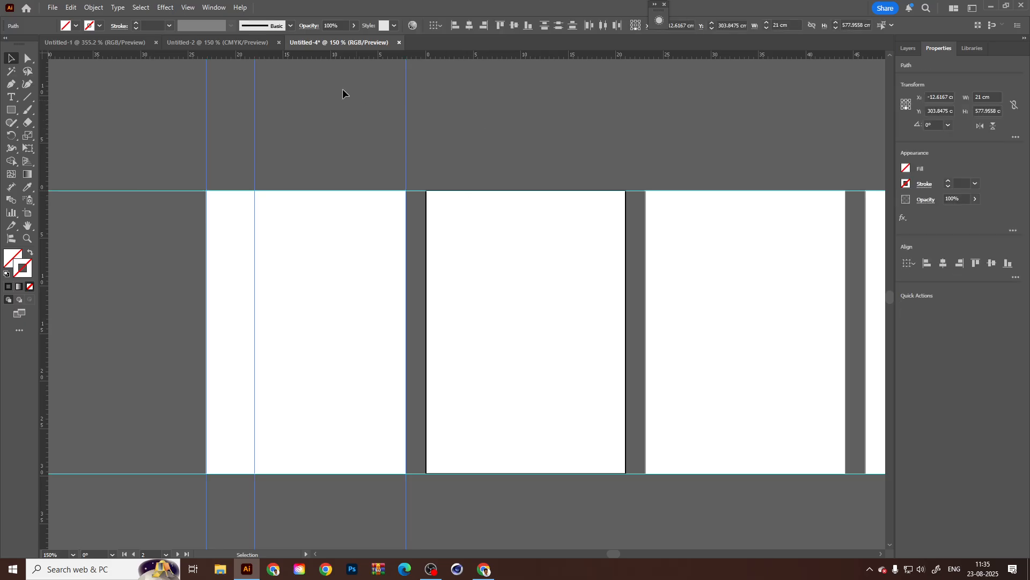
{"action": "left_click", "coordinate": [190, 7]}
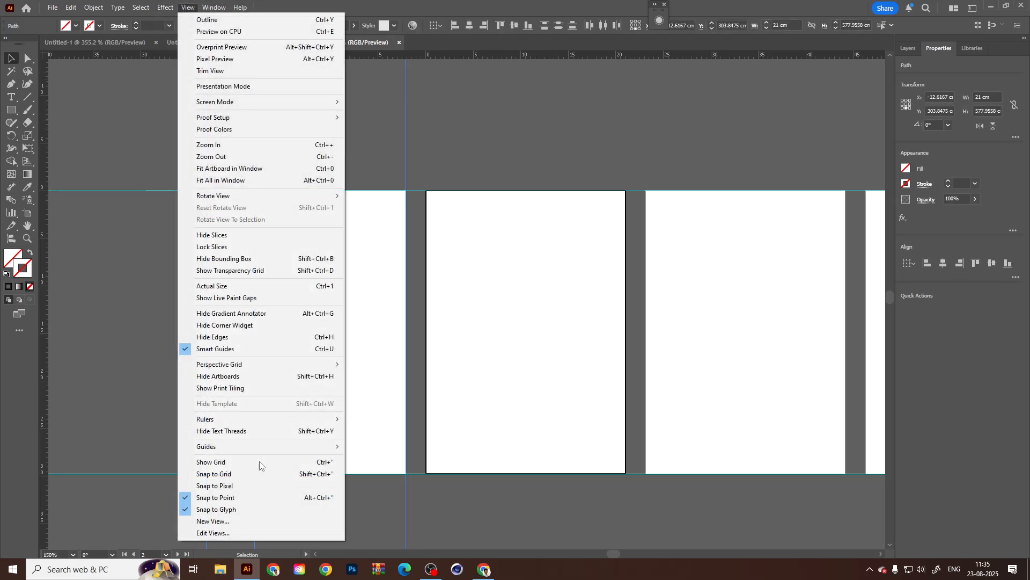
{"action": "mouse_move", "coordinate": [237, 449]}
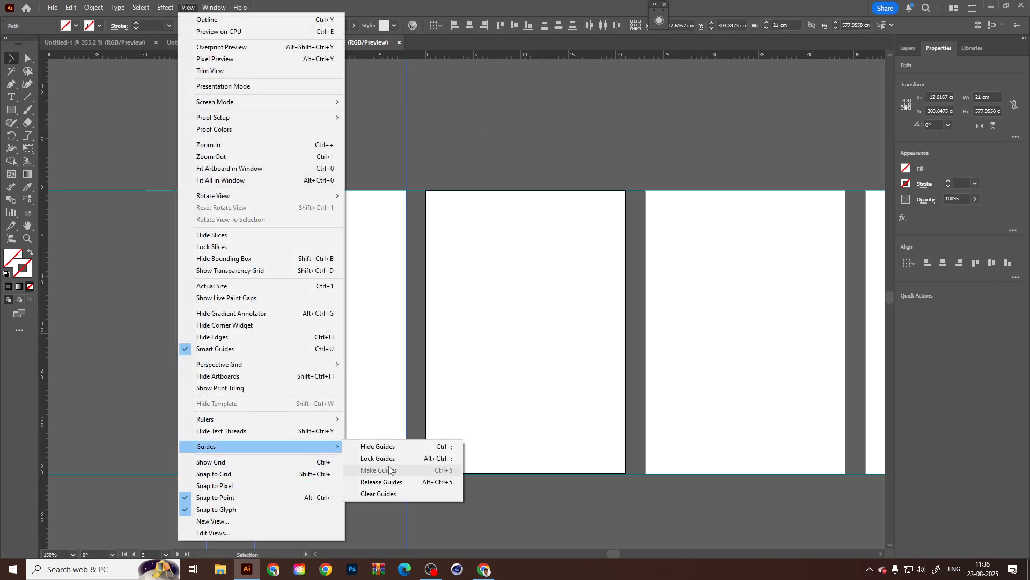
{"action": "left_click", "coordinate": [493, 444]}
Check which Guides commands are offered while in artboard editing mode.
{"action": "key", "text": "shift+o"}
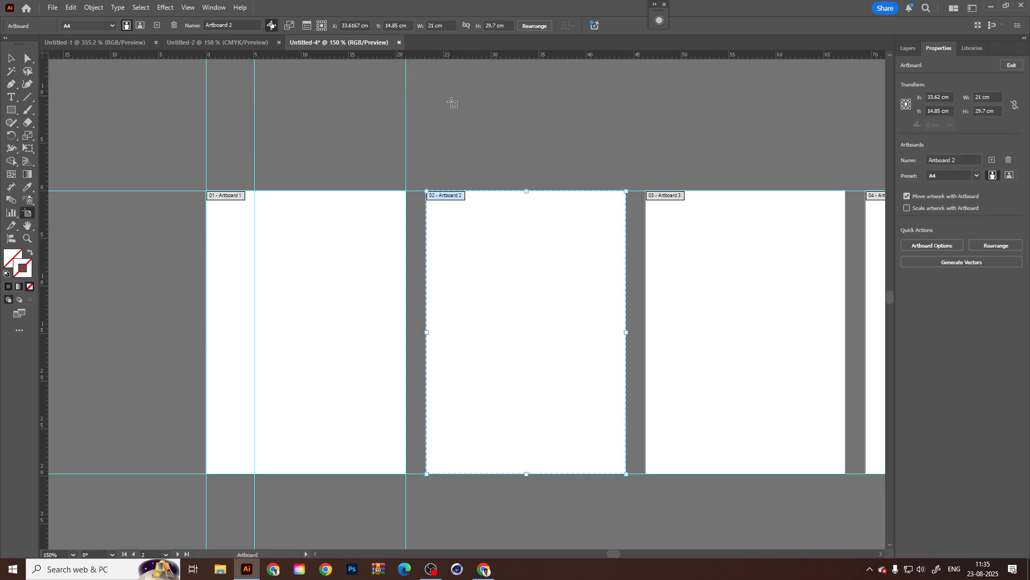
{"action": "left_click", "coordinate": [192, 7]}
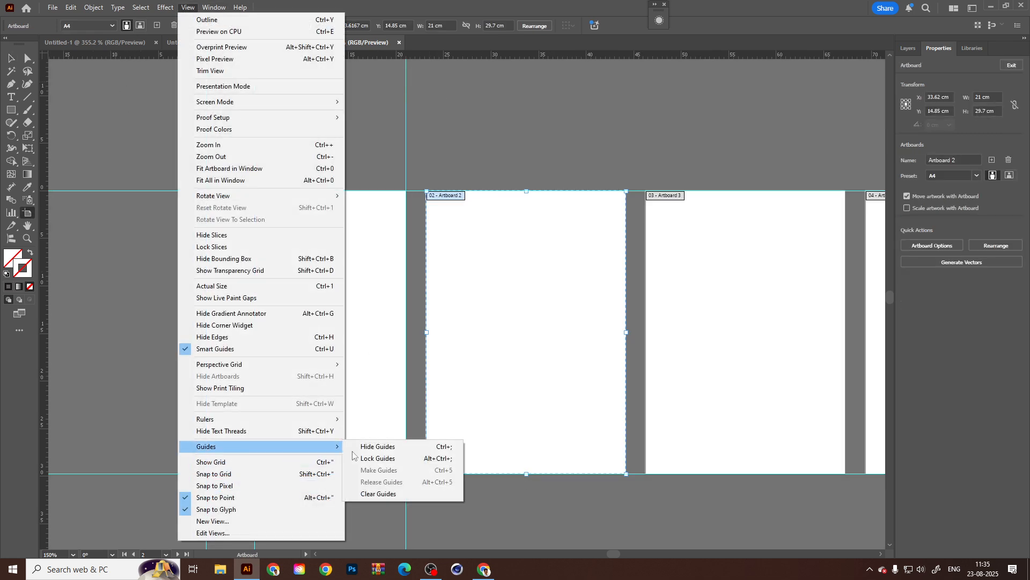
{"action": "left_click", "coordinate": [12, 57]}
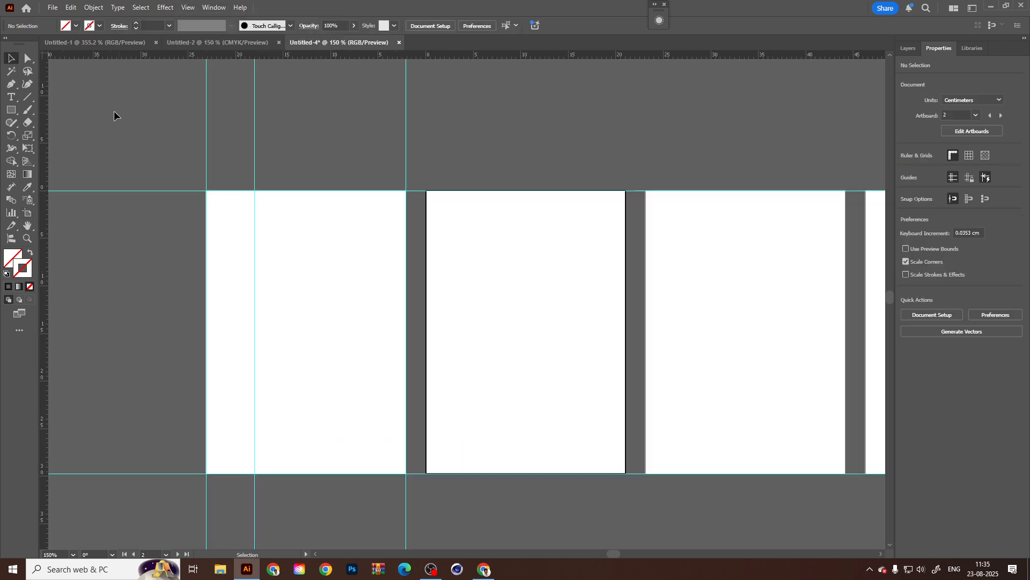
Select everything on Layer 1 and check which Guides commands are offered for all the guides together.
{"action": "left_click_drag", "start_coordinate": [456, 142], "coordinate": [108, 331]}
{"action": "left_click", "coordinate": [652, 124]}
{"action": "left_click", "coordinate": [908, 49]}
{"action": "left_click", "coordinate": [1013, 84]}
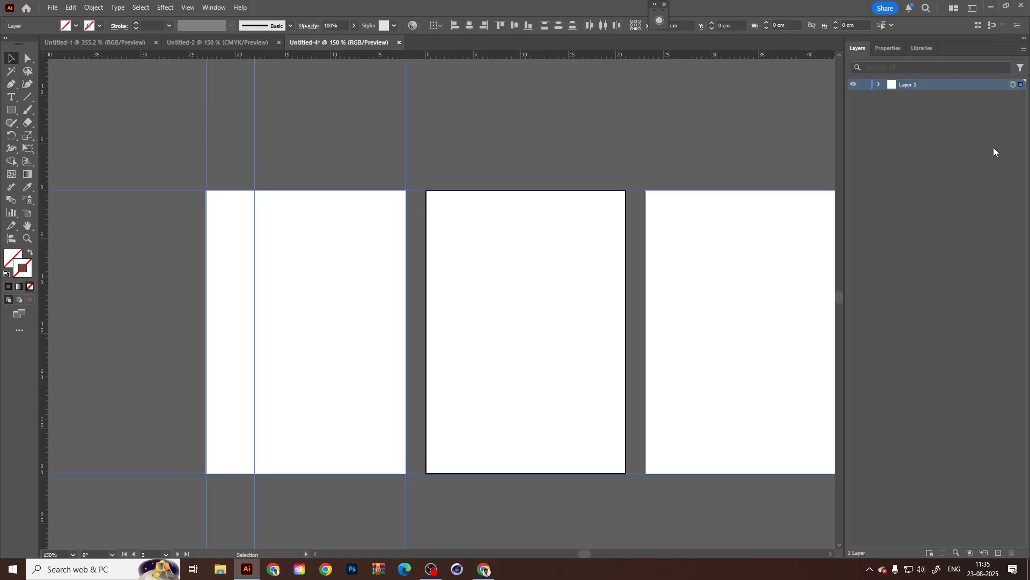
{"action": "left_click", "coordinate": [181, 7]}
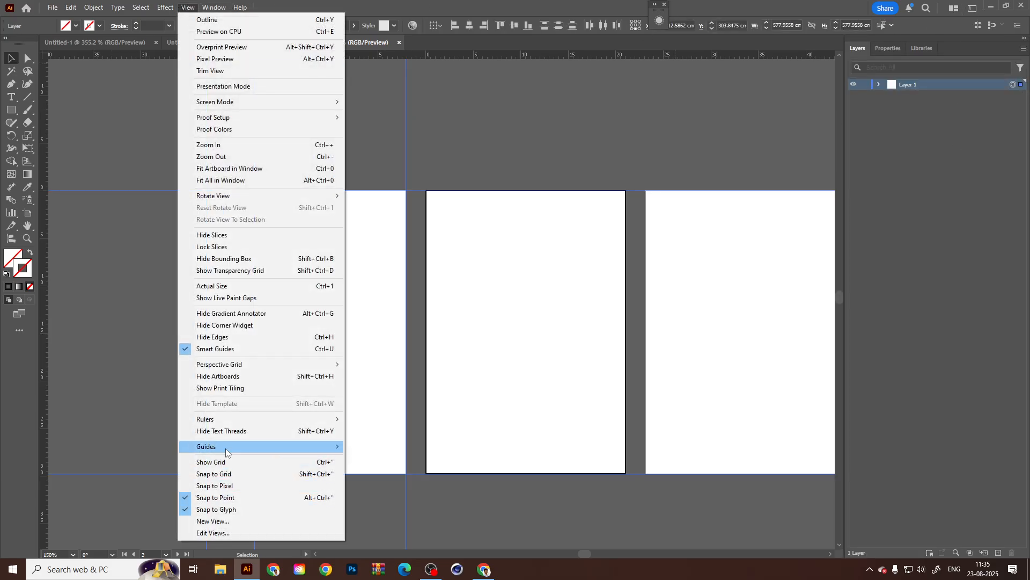
{"action": "mouse_move", "coordinate": [228, 450]}
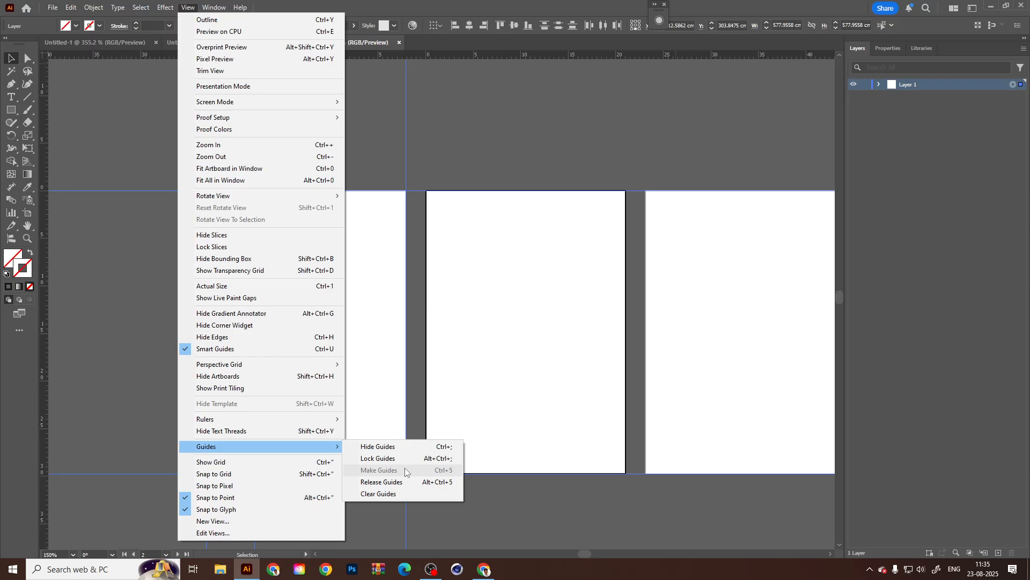
{"action": "left_click", "coordinate": [425, 332]}
Duplicate the inner vertical guide to add three more vertical guides across the first artboard.
{"action": "left_click_drag", "start_coordinate": [255, 223], "coordinate": [262, 222]}
{"action": "left_click_drag", "start_coordinate": [292, 137], "coordinate": [356, 150]}
{"action": "left_click", "coordinate": [400, 134]}
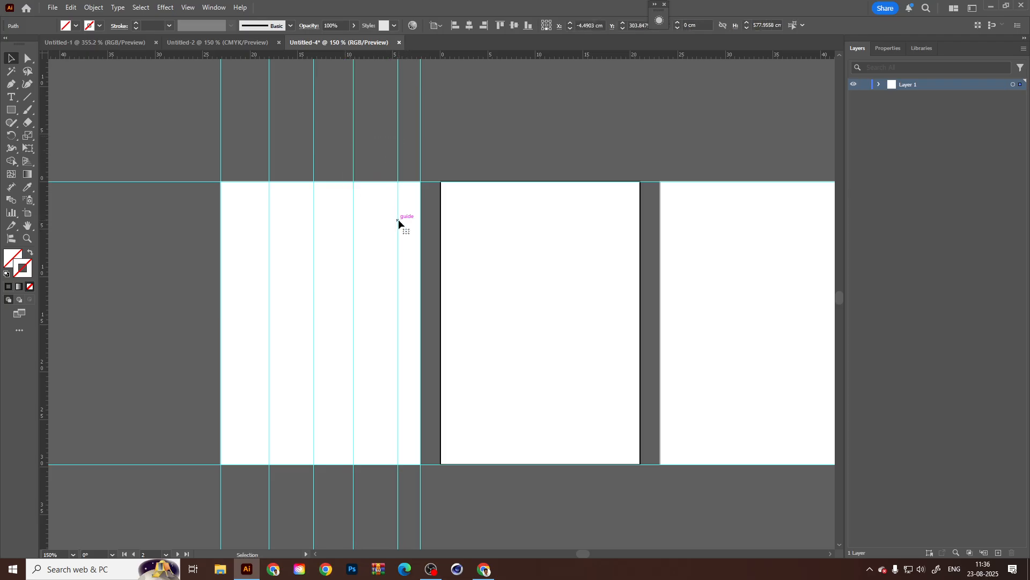
Rearrange the inner vertical guides into side margins and roughly even columns on the first artboard, adding a fifth inner guide.
{"action": "left_click_drag", "start_coordinate": [398, 219], "coordinate": [409, 219]}
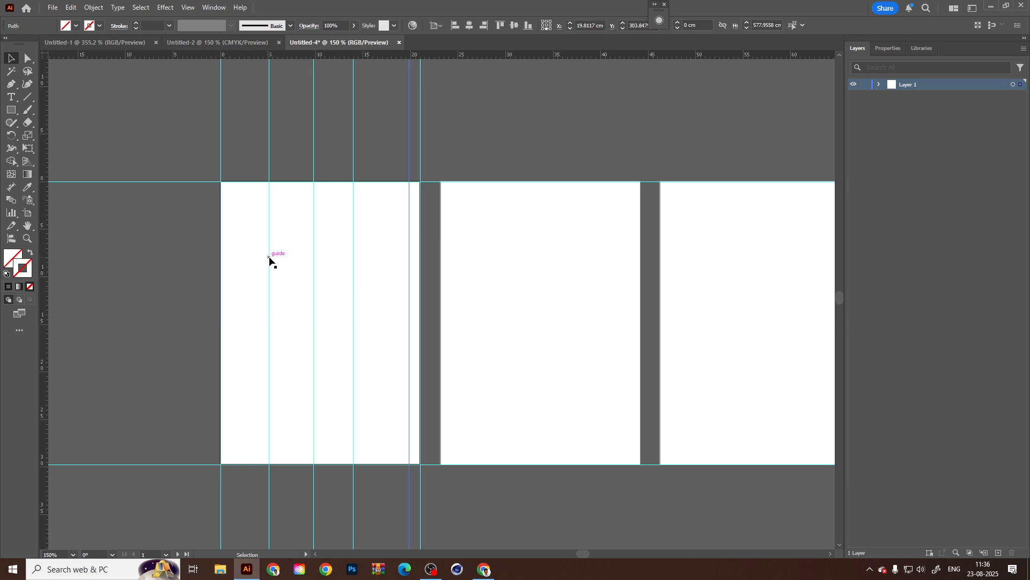
{"action": "left_click_drag", "start_coordinate": [269, 257], "coordinate": [231, 257]}
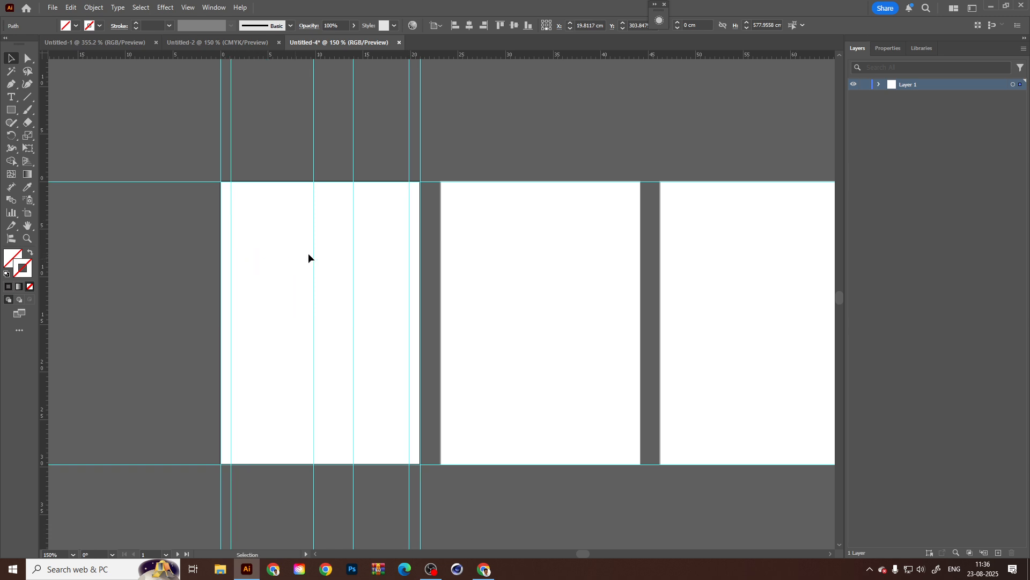
{"action": "left_click_drag", "start_coordinate": [315, 250], "coordinate": [273, 252]}
{"action": "left_click_drag", "start_coordinate": [353, 249], "coordinate": [317, 247]}
{"action": "left_click_drag", "start_coordinate": [409, 253], "coordinate": [278, 251]}
{"action": "left_click", "coordinate": [272, 253]}
{"action": "left_click", "coordinate": [312, 143]}
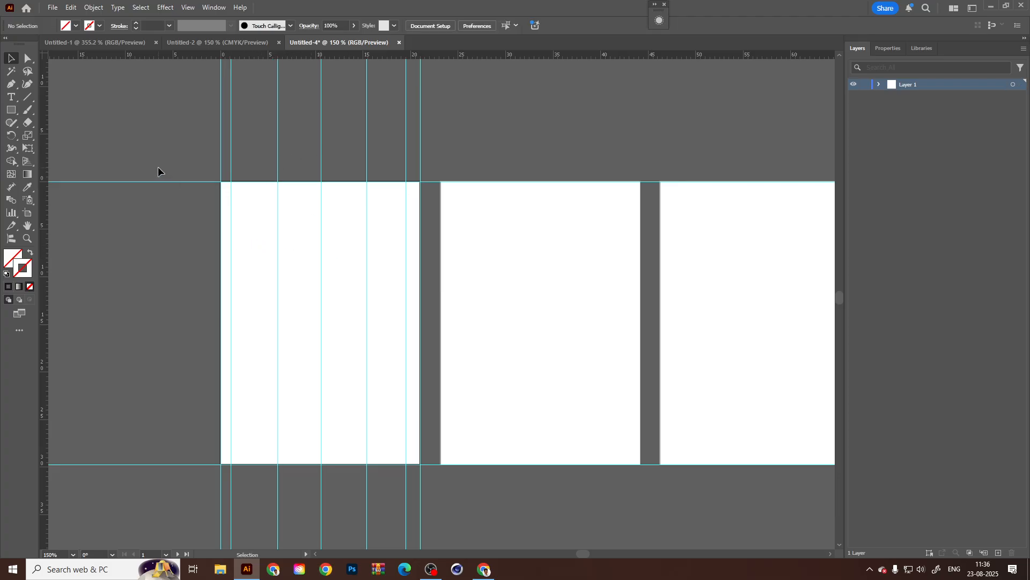
Duplicate the top and bottom edge guides slightly inward as horizontal margin guides, the top one about 0.82 cm in.
{"action": "left_click", "coordinate": [174, 181]}
{"action": "left_click", "coordinate": [358, 194]}
{"action": "left_click_drag", "start_coordinate": [173, 181], "coordinate": [182, 191]}
{"action": "scroll", "coordinate": [287, 278], "scroll_direction": "down", "scroll_amount": 3}
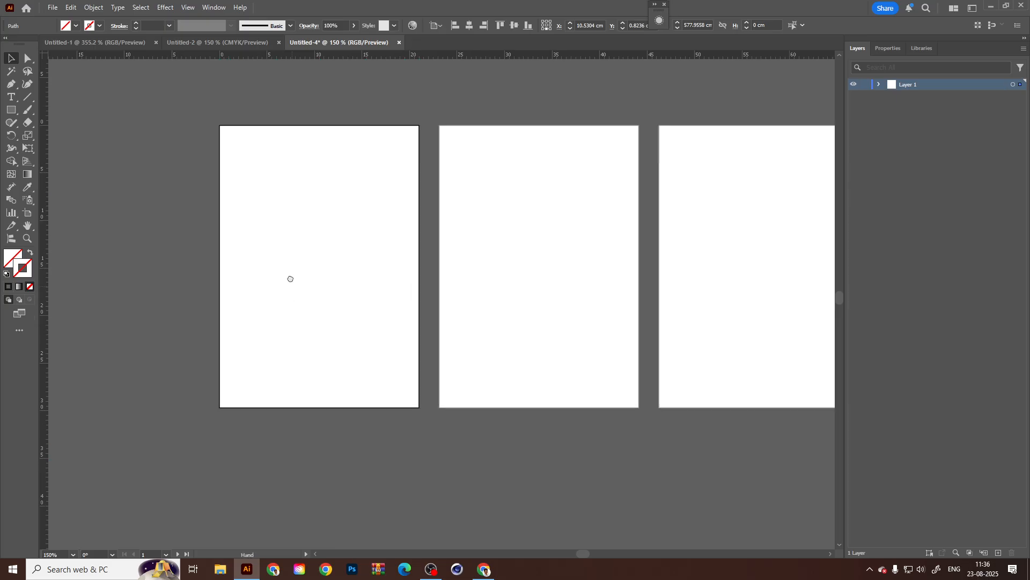
{"action": "left_click_drag", "start_coordinate": [184, 398], "coordinate": [179, 392]}
{"action": "scroll", "coordinate": [267, 346], "scroll_direction": "up", "scroll_amount": 2}
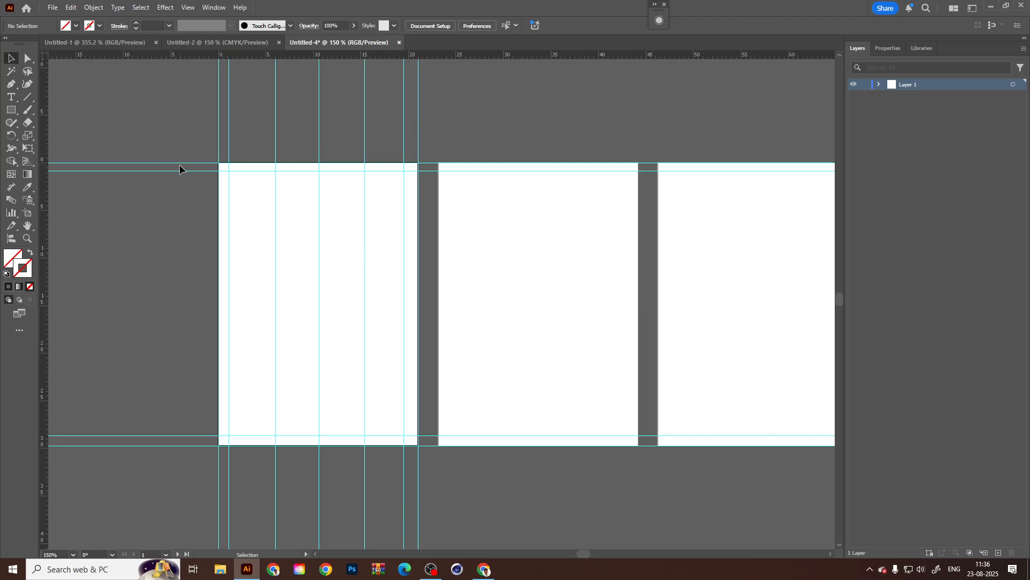
Duplicate the inner top guide downward into a series of horizontal row guides, and delete the surplus lowest one.
{"action": "scroll", "coordinate": [179, 165], "scroll_direction": "up", "scroll_amount": 1}
{"action": "scroll", "coordinate": [209, 189], "scroll_direction": "down", "scroll_amount": 2}
{"action": "left_click", "coordinate": [206, 123]}
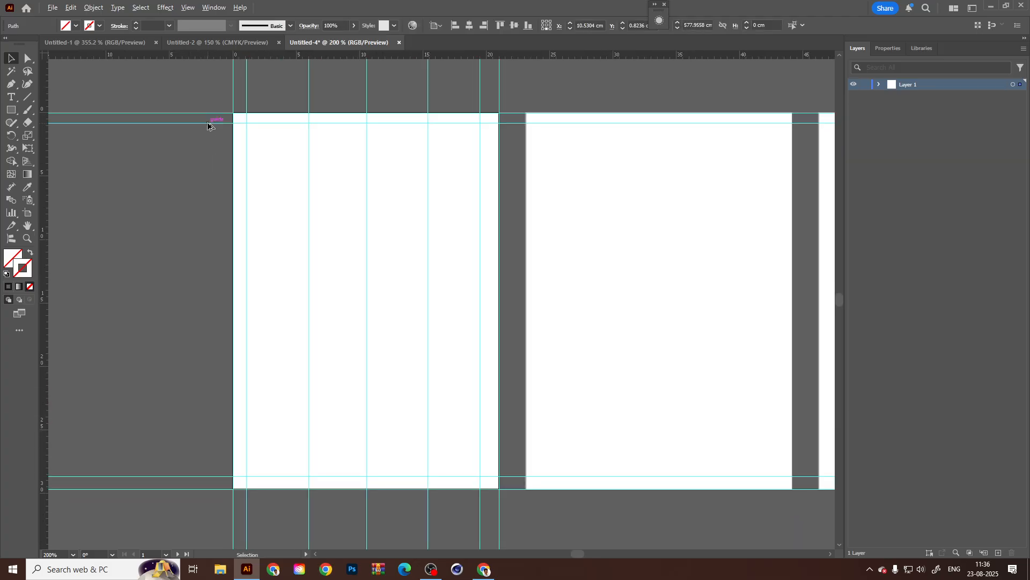
{"action": "left_click_drag", "start_coordinate": [209, 122], "coordinate": [190, 263]}
{"action": "left_click_drag", "start_coordinate": [153, 322], "coordinate": [156, 304]}
{"action": "left_click_drag", "start_coordinate": [179, 239], "coordinate": [189, 337]}
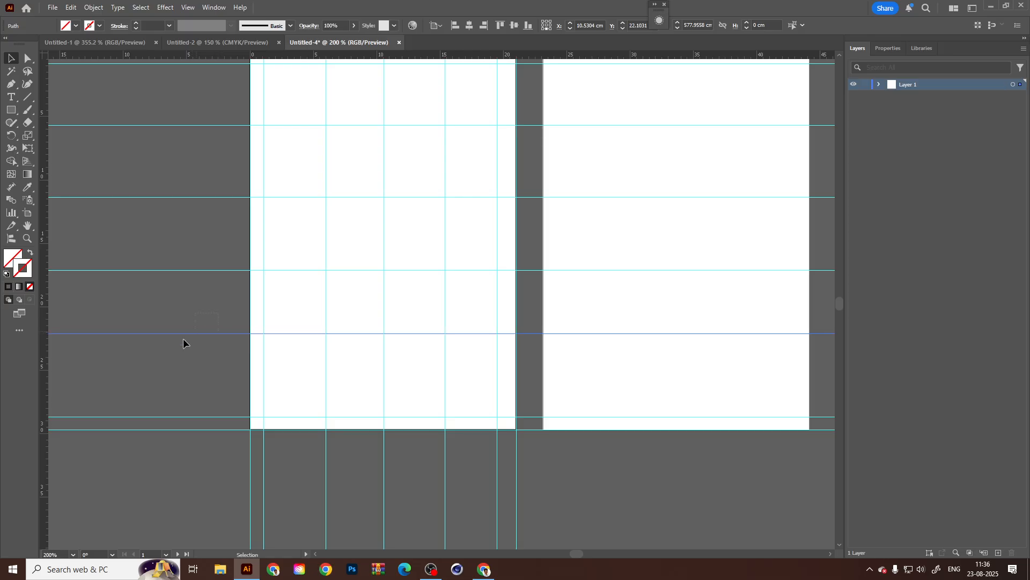
{"action": "left_click", "coordinate": [181, 333]}
{"action": "key", "text": "Delete"}
Shift the three horizontal row guides down to space them more evenly between the top and bottom margins.
{"action": "left_click_drag", "start_coordinate": [368, 264], "coordinate": [369, 355]}
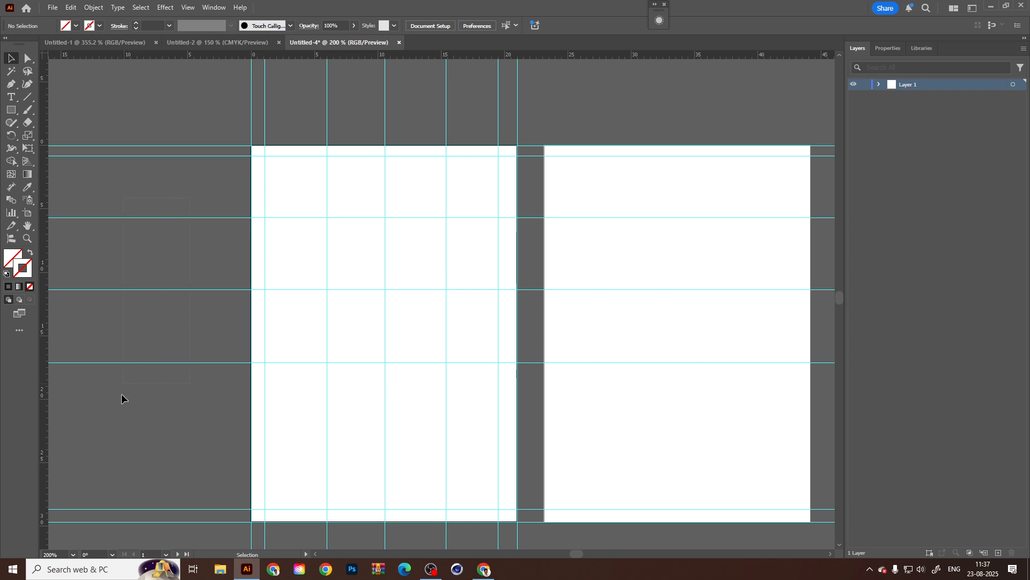
{"action": "left_click_drag", "start_coordinate": [122, 394], "coordinate": [122, 389]}
{"action": "mouse_move", "coordinate": [229, 361]}
{"action": "left_mouse_down"}
{"action": "mouse_move", "coordinate": [228, 375]}
{"action": "mouse_move", "coordinate": [230, 368]}
{"action": "left_mouse_up"}
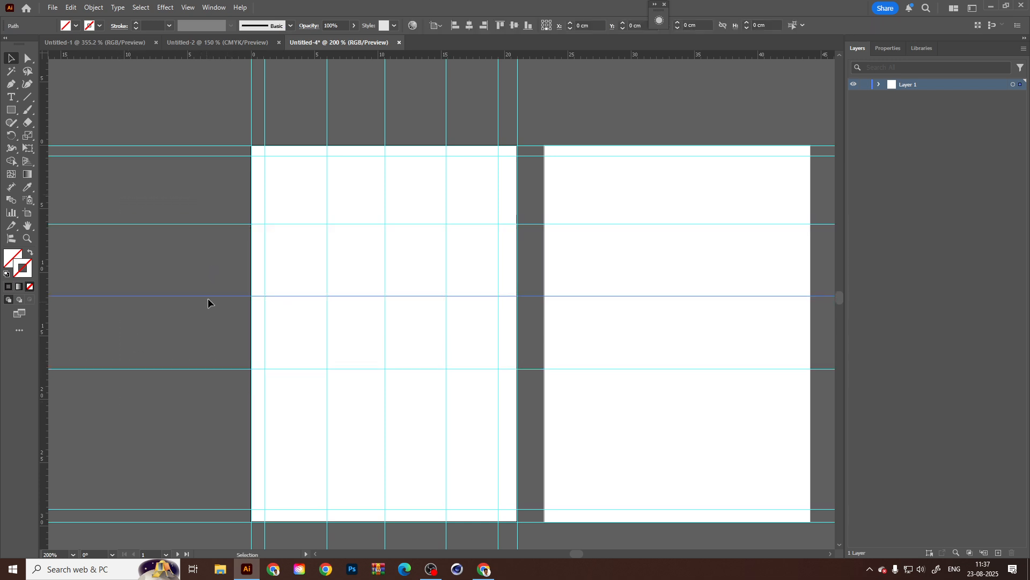
{"action": "left_click_drag", "start_coordinate": [208, 299], "coordinate": [210, 305]}
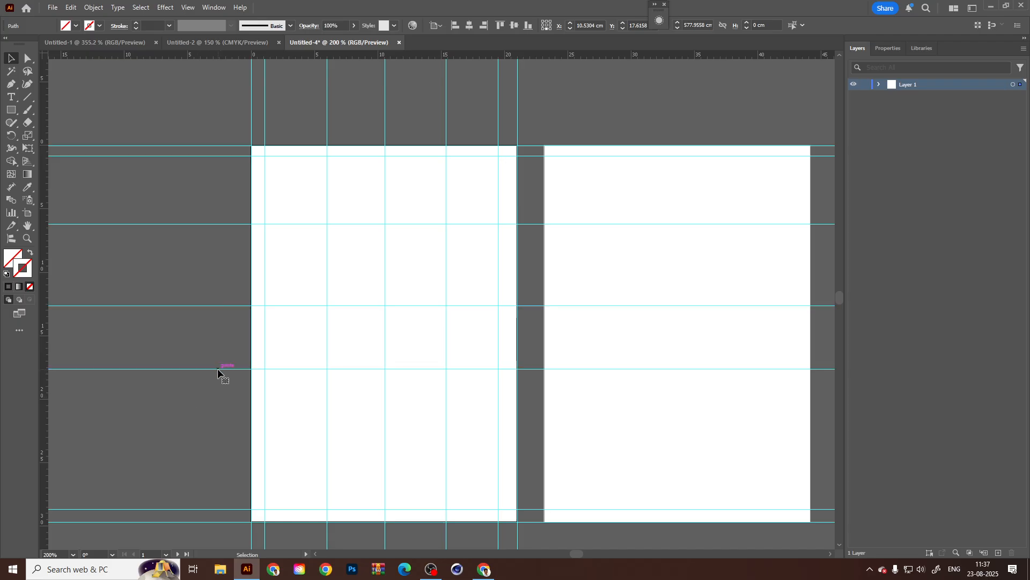
{"action": "left_click_drag", "start_coordinate": [217, 371], "coordinate": [220, 383]}
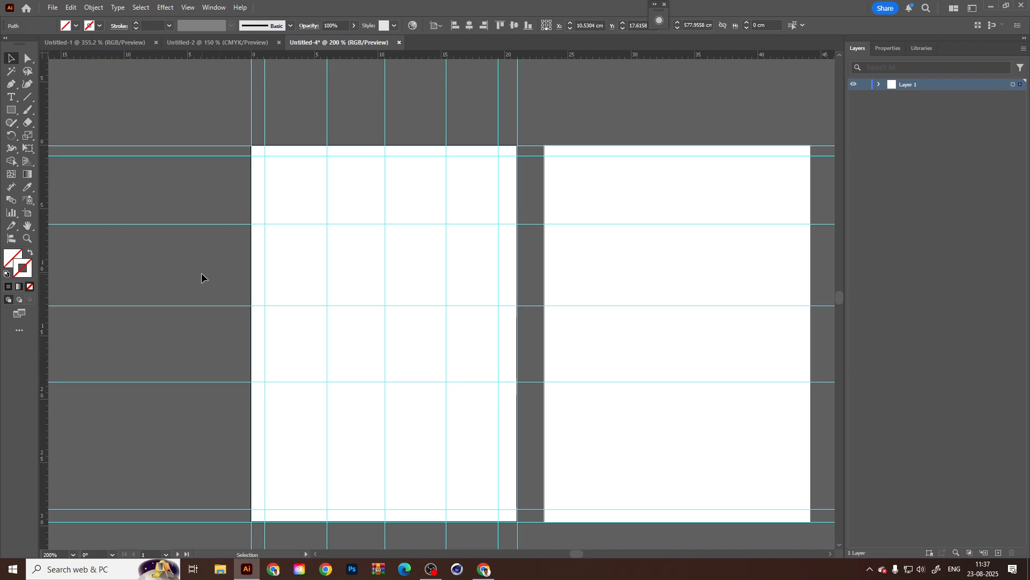
{"action": "left_click", "coordinate": [201, 274]}
{"action": "scroll", "coordinate": [315, 331], "scroll_direction": "down", "scroll_amount": 1}
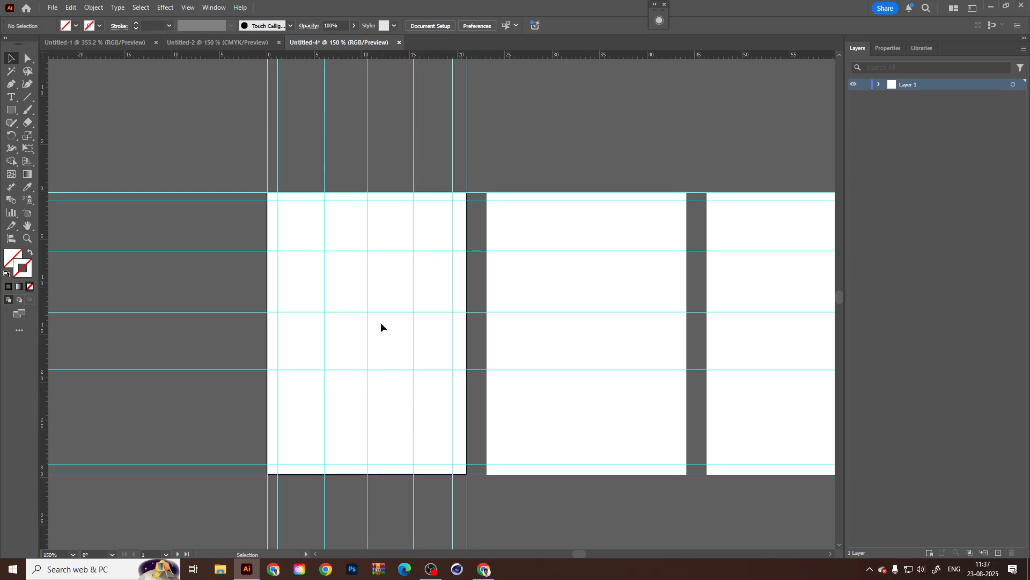
Select the second inner vertical guide and look through the Align and Guides commands available for it.
{"action": "left_click", "coordinate": [325, 125]}
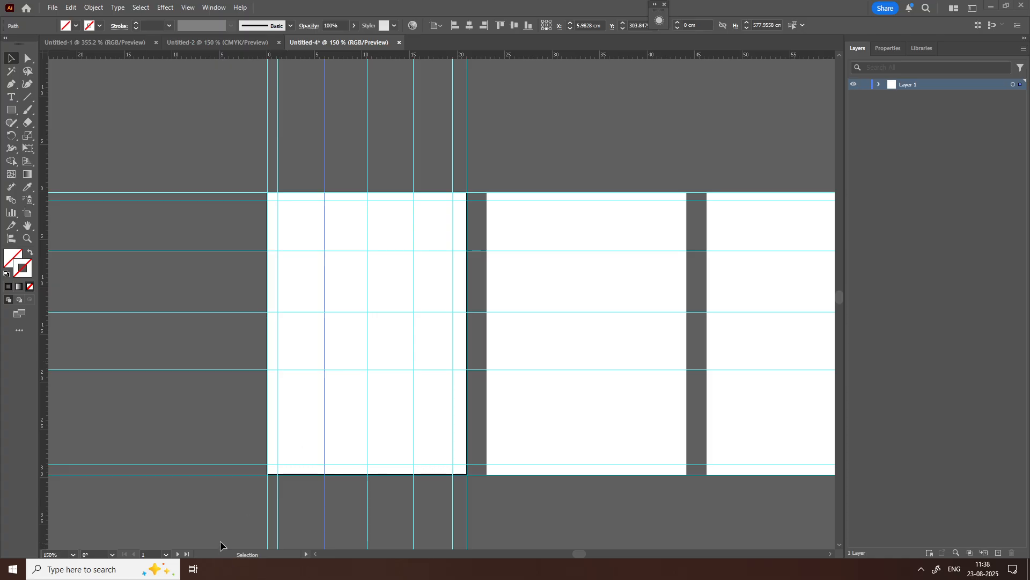
{"action": "left_click", "coordinate": [324, 108]}
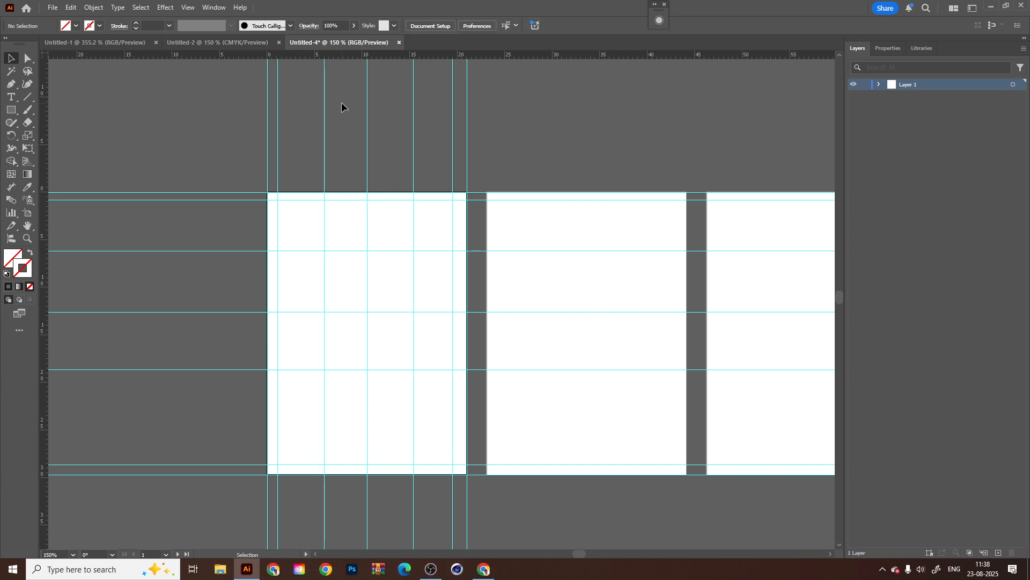
{"action": "left_click", "coordinate": [95, 8]}
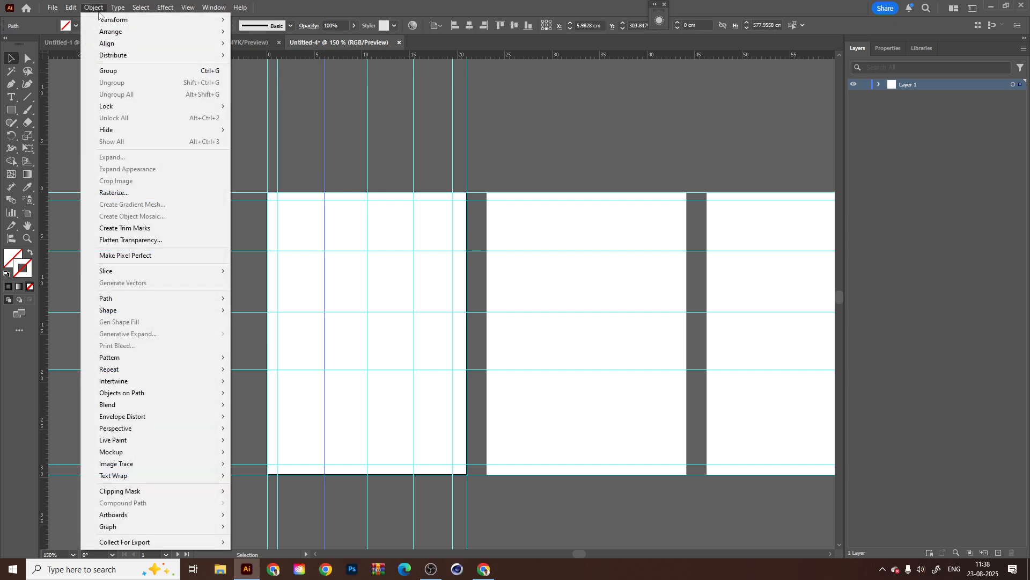
{"action": "mouse_move", "coordinate": [115, 55]}
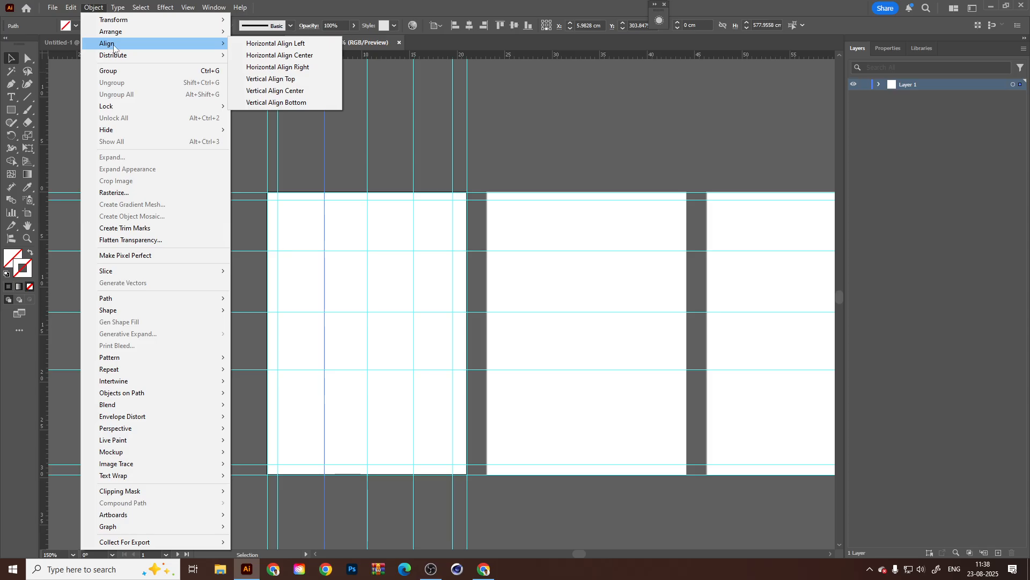
{"action": "mouse_move", "coordinate": [182, 8]}
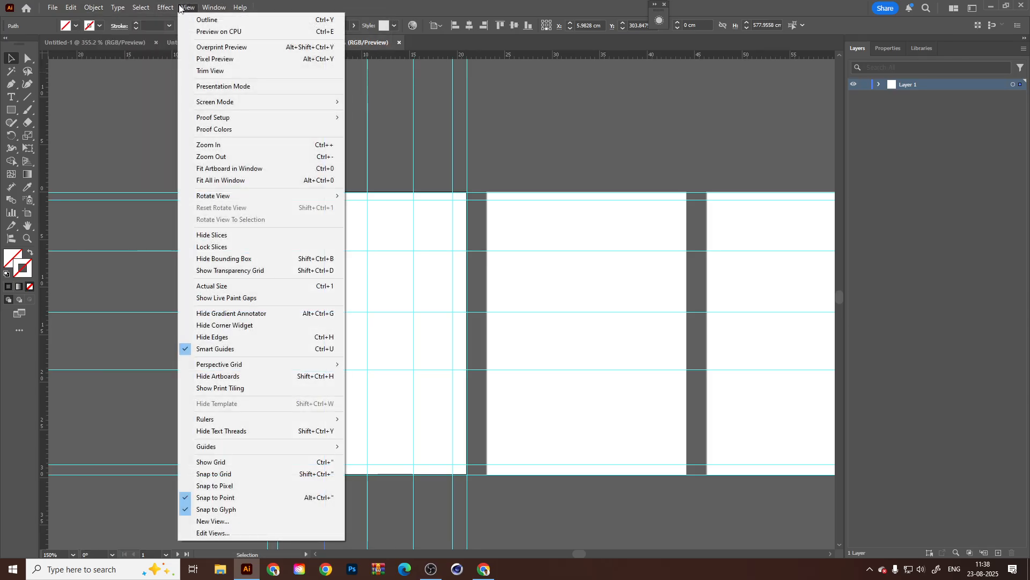
{"action": "mouse_move", "coordinate": [225, 447]}
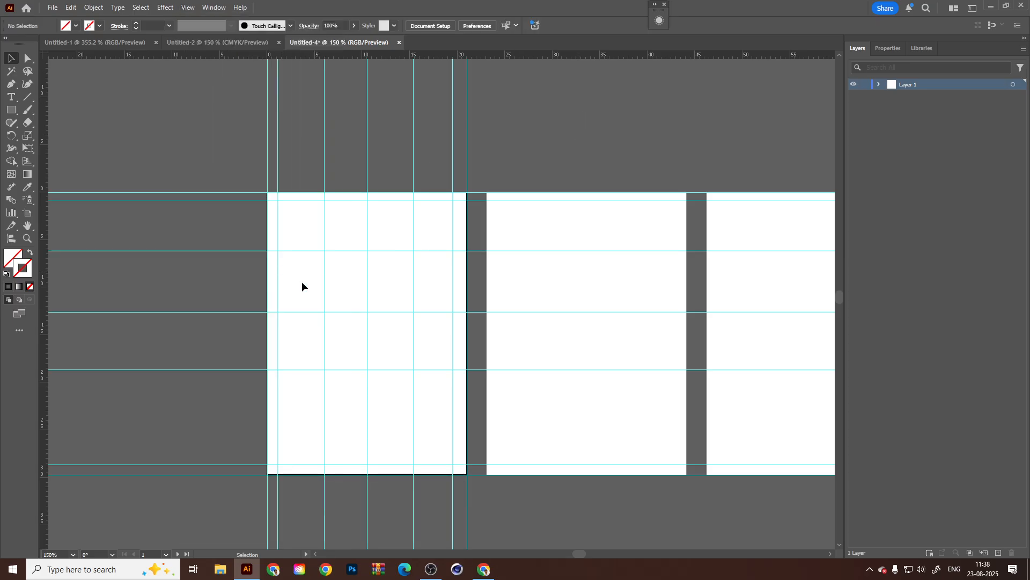
Place the good-faces portrait photo from File Explorer's recent files into the Illustrator document.
{"action": "left_click", "coordinate": [220, 569]}
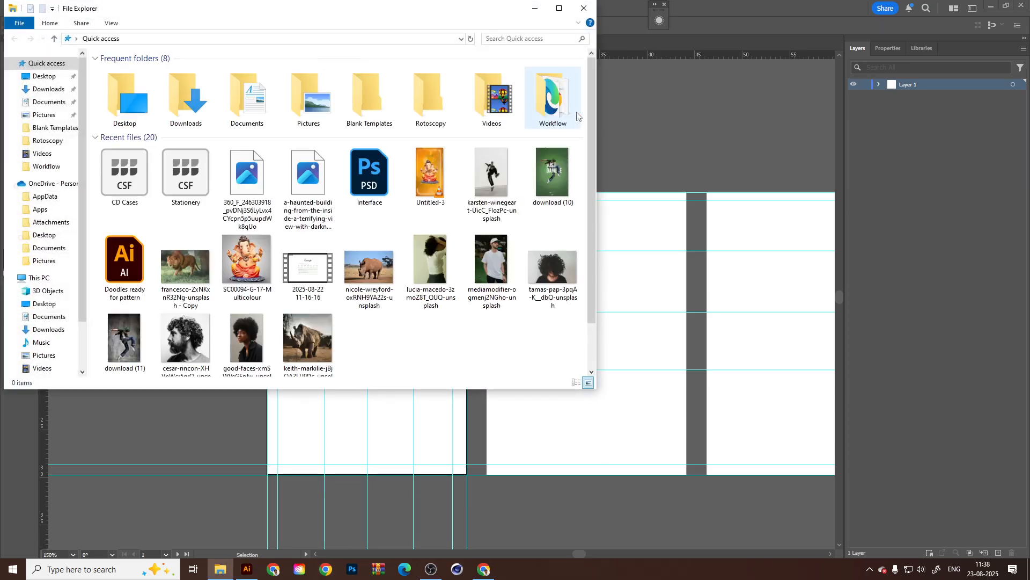
{"action": "left_click", "coordinate": [559, 8]}
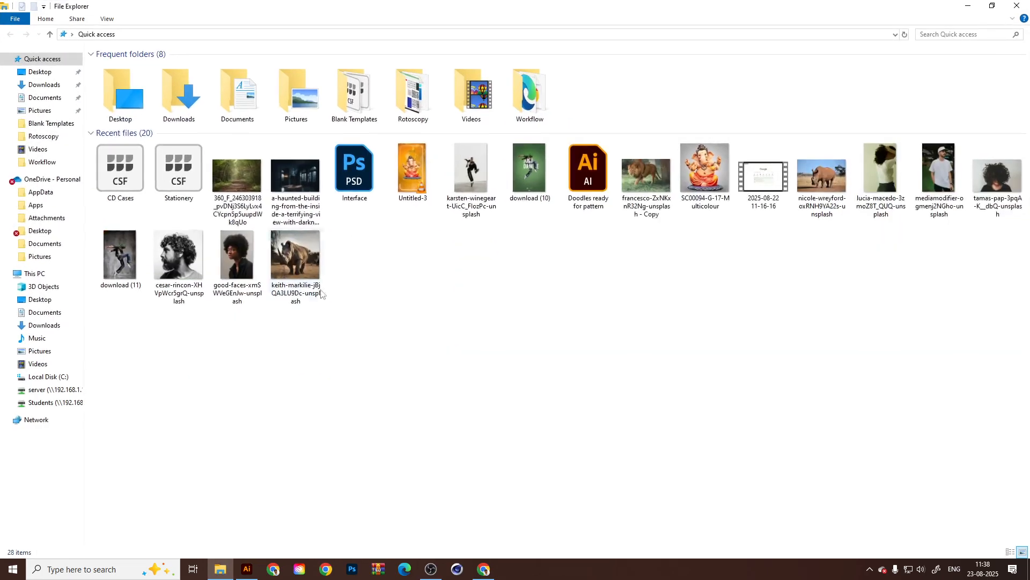
{"action": "left_click_drag", "start_coordinate": [252, 247], "coordinate": [356, 322]}
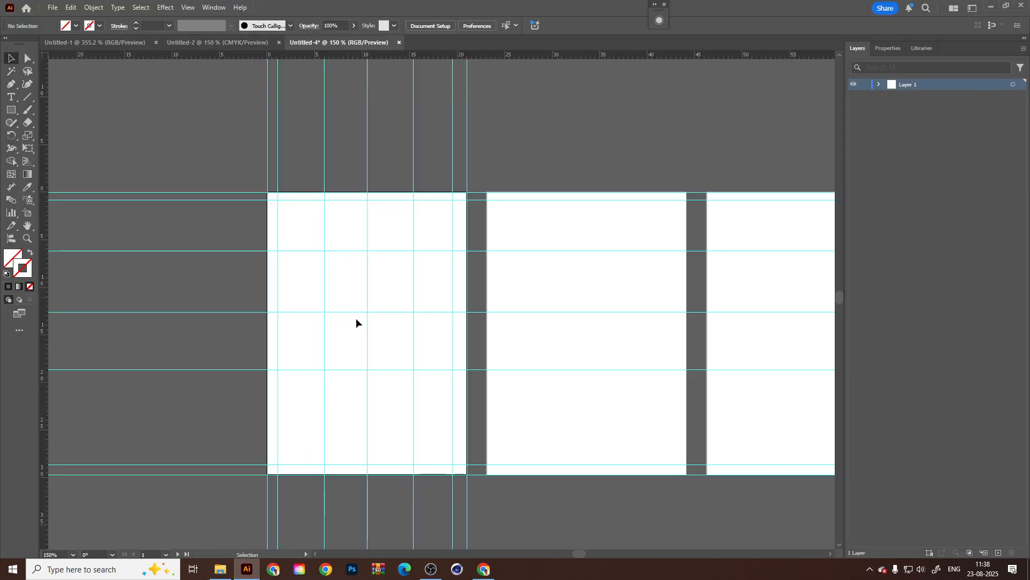
{"action": "left_click", "coordinate": [401, 252]}
{"action": "key", "text": "ctrl+minus"}
{"action": "key", "text": "ctrl+minus"}
{"action": "key", "text": "ctrl+minus"}
{"action": "key", "text": "ctrl+minus"}
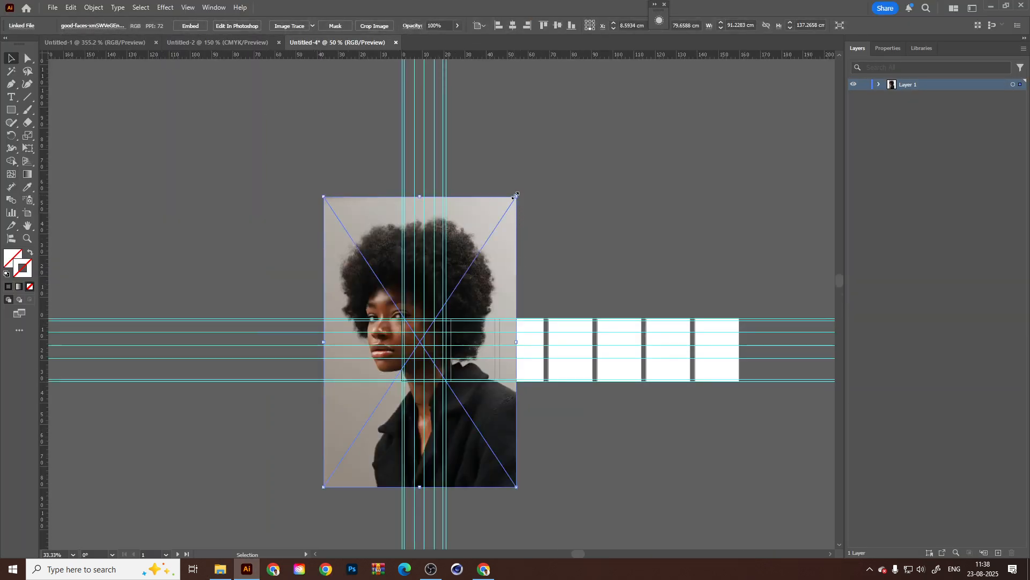
Shrink the portrait photo to about 17.2 by 25.9 cm and move it onto the first artboard.
{"action": "left_click_drag", "start_coordinate": [515, 196], "coordinate": [385, 416]}
{"action": "scroll", "coordinate": [382, 429], "scroll_direction": "up", "scroll_amount": 3}
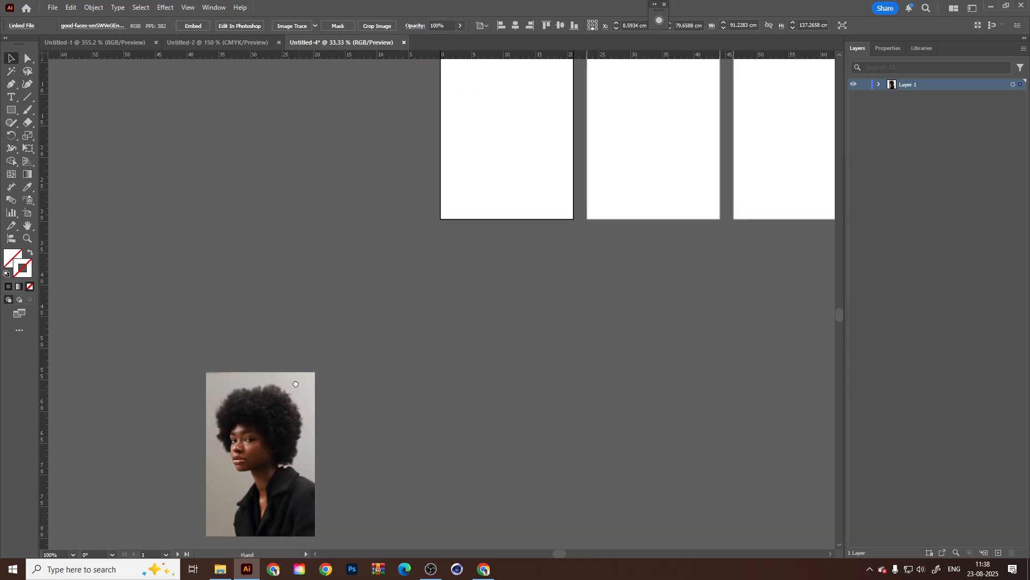
{"action": "scroll", "coordinate": [382, 429], "scroll_direction": "down", "scroll_amount": 1}
{"action": "left_click_drag", "start_coordinate": [261, 455], "coordinate": [415, 231]}
{"action": "scroll", "coordinate": [347, 303], "scroll_direction": "up", "scroll_amount": 4}
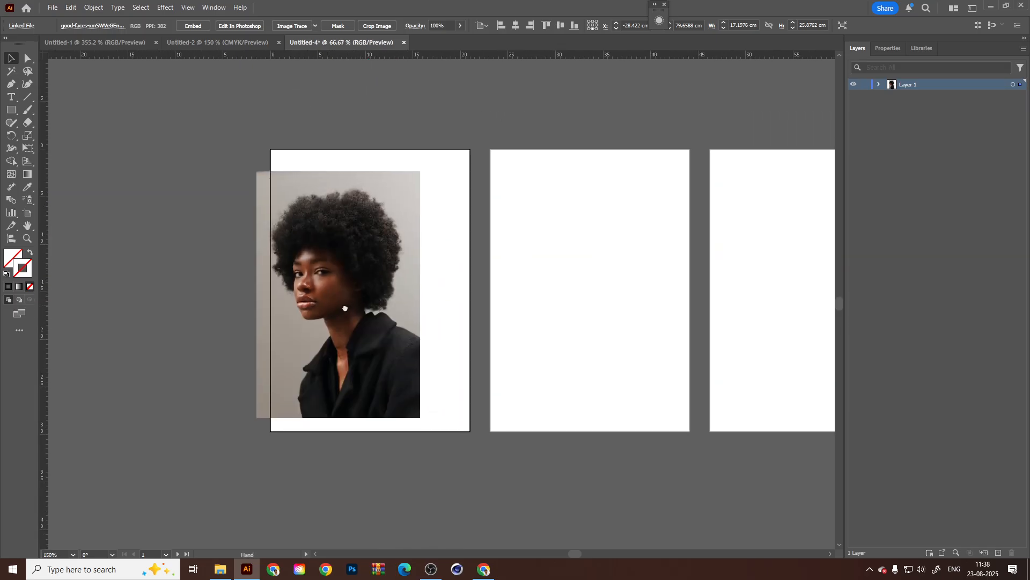
Center the portrait on the first artboard and enlarge it to about 21.6 by 32.5 cm, covering the whole page.
{"action": "left_click_drag", "start_coordinate": [323, 342], "coordinate": [358, 292]}
{"action": "left_click_drag", "start_coordinate": [431, 399], "coordinate": [475, 436]}
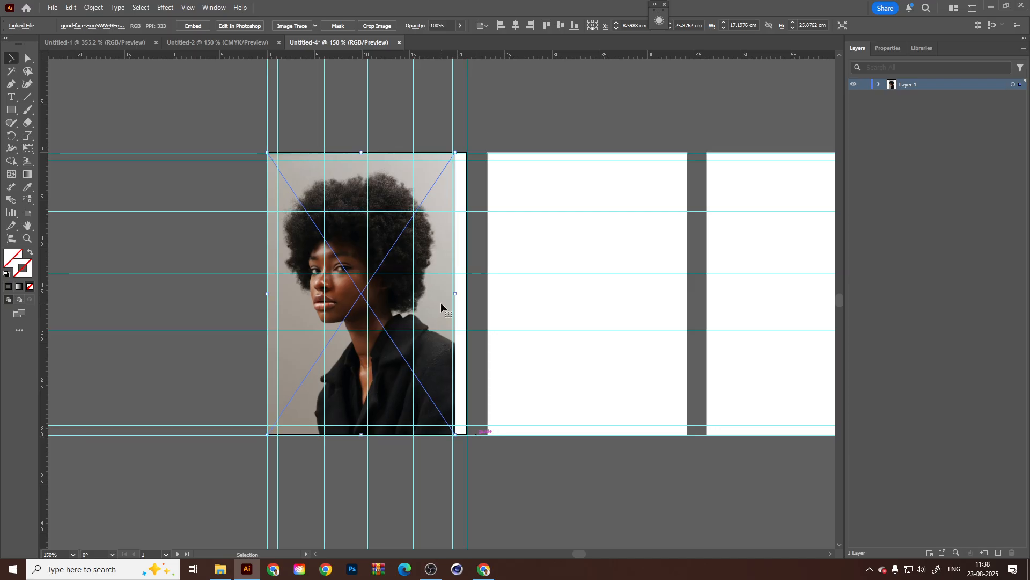
{"action": "left_click_drag", "start_coordinate": [429, 298], "coordinate": [434, 298]}
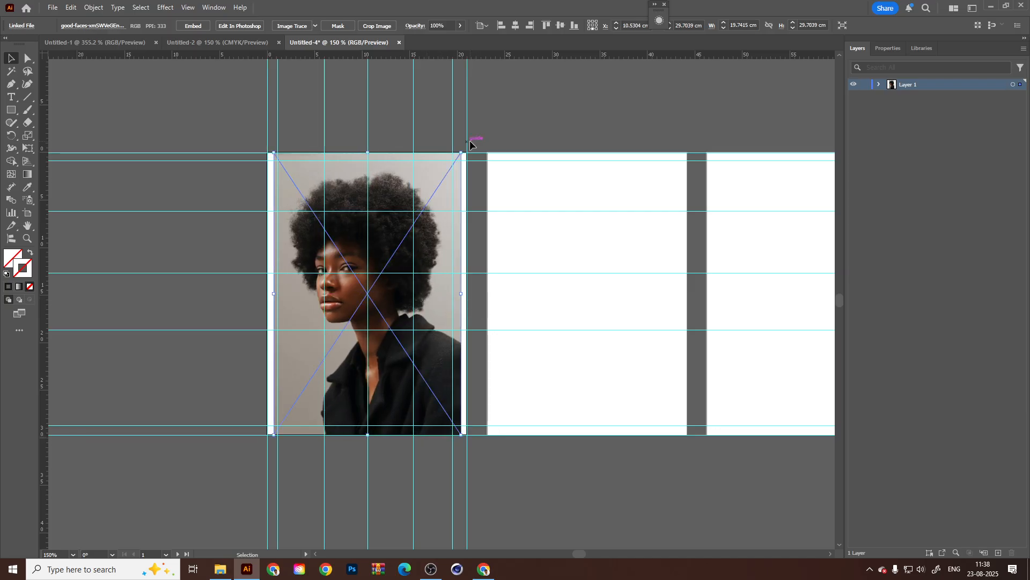
{"action": "left_click_drag", "start_coordinate": [466, 152], "coordinate": [470, 139]}
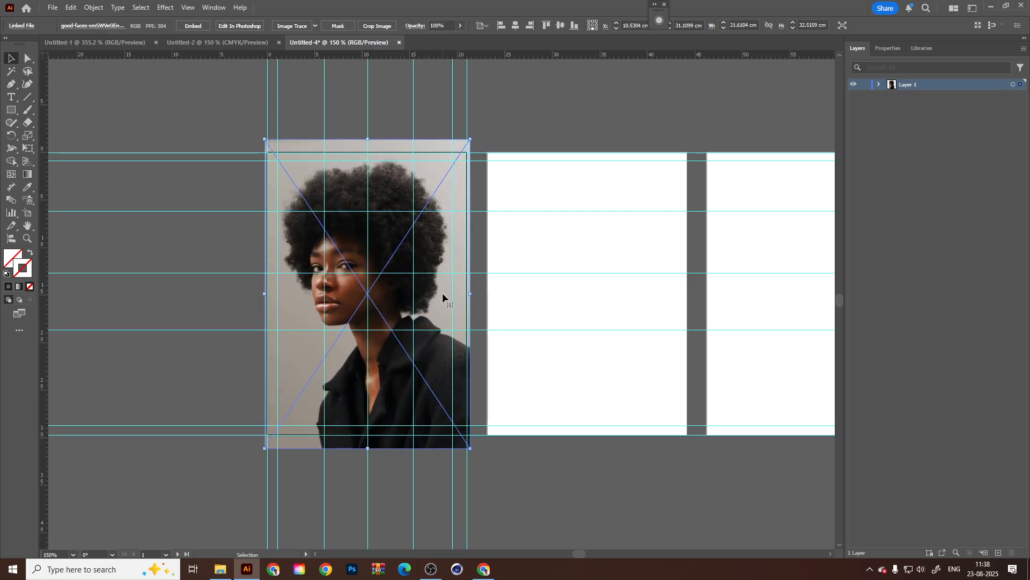
Lock Layer 1 and add a new layer above it.
{"action": "left_click", "coordinate": [869, 84]}
{"action": "left_click", "coordinate": [998, 553]}
Draw a rectangle about 4.9 by 5.4 cm filling the grid cell in the first column and first row of the portrait page.
{"action": "scroll", "coordinate": [295, 175], "scroll_direction": "up", "scroll_amount": 1}
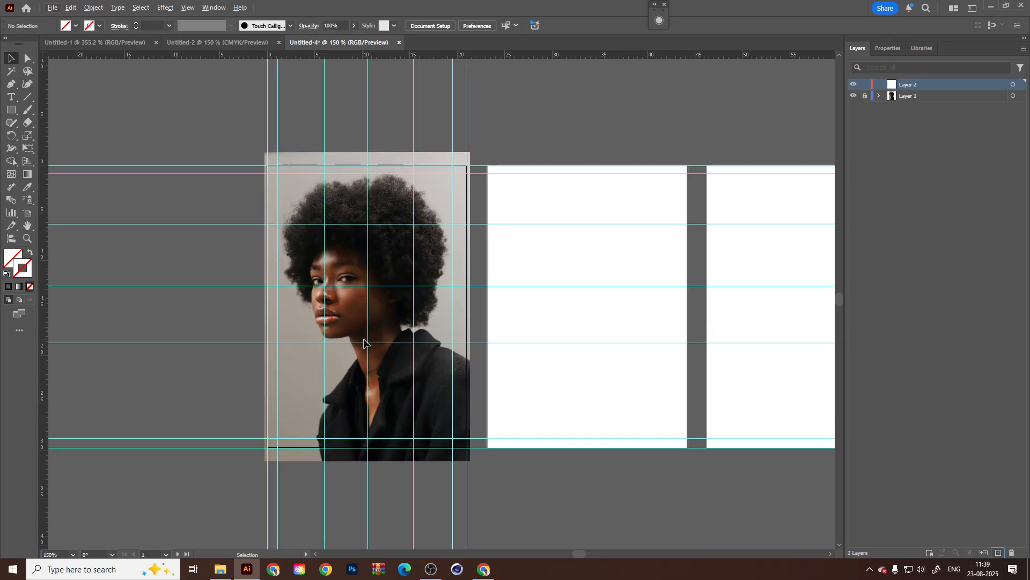
{"action": "scroll", "coordinate": [349, 316], "scroll_direction": "up", "scroll_amount": 1}
{"action": "left_click", "coordinate": [11, 110]}
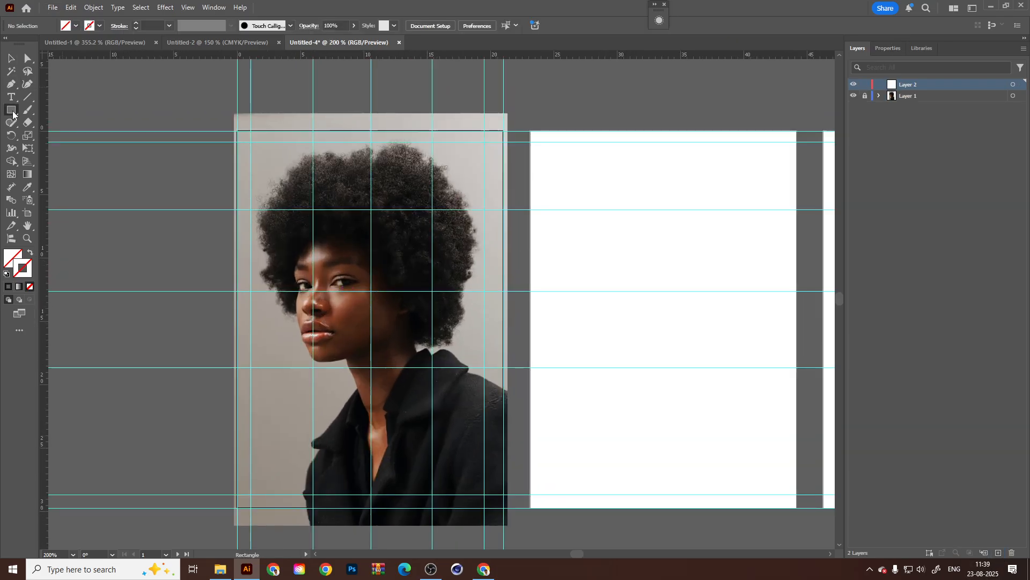
{"action": "right_click", "coordinate": [13, 115]}
{"action": "left_click", "coordinate": [52, 109]}
{"action": "scroll", "coordinate": [316, 180], "scroll_direction": "up", "scroll_amount": 1}
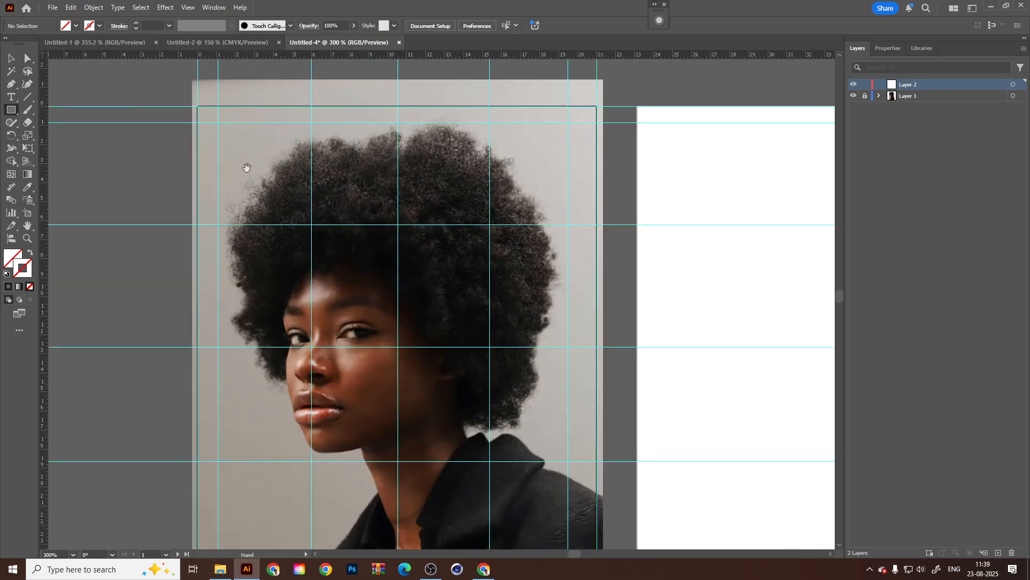
{"action": "scroll", "coordinate": [242, 161], "scroll_direction": "up", "scroll_amount": 1}
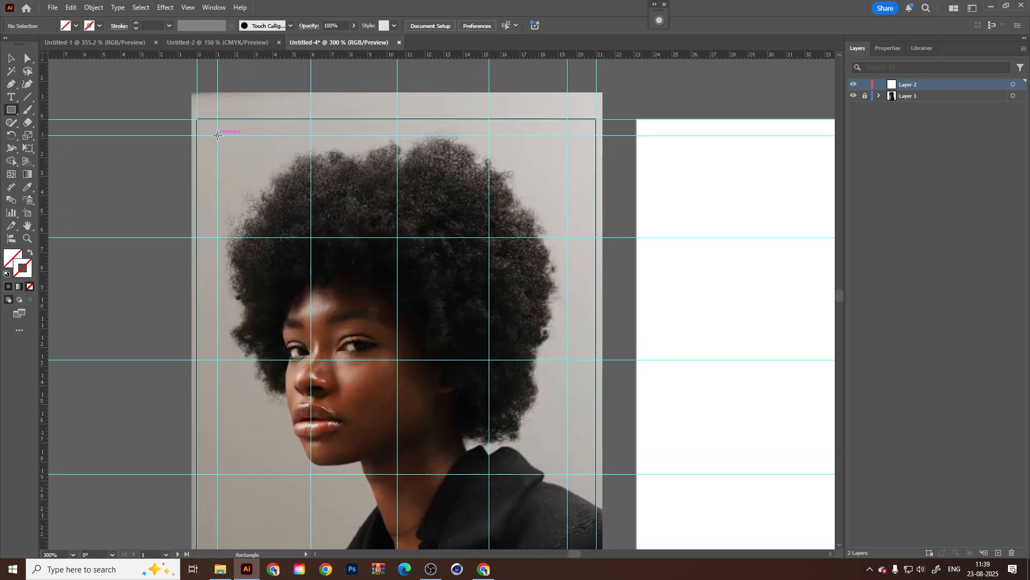
{"action": "mouse_move", "coordinate": [217, 135]}
{"action": "left_mouse_down"}
{"action": "mouse_move", "coordinate": [321, 231]}
{"action": "mouse_move", "coordinate": [311, 237]}
{"action": "left_mouse_up"}
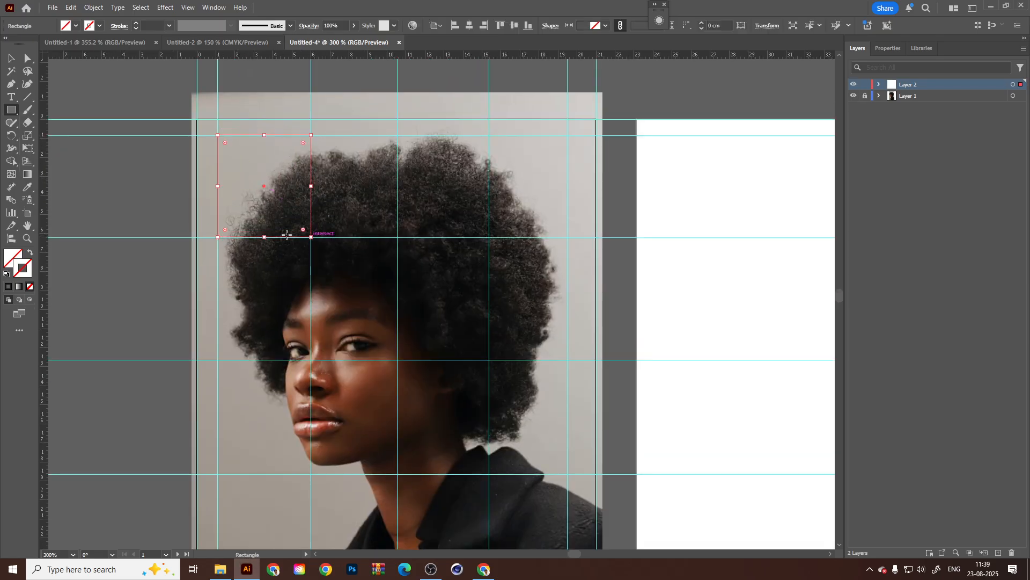
Fill the new first-column rectangle with red #fc3d3d.
{"action": "double_click", "coordinate": [12, 258]}
{"action": "left_click", "coordinate": [533, 264]}
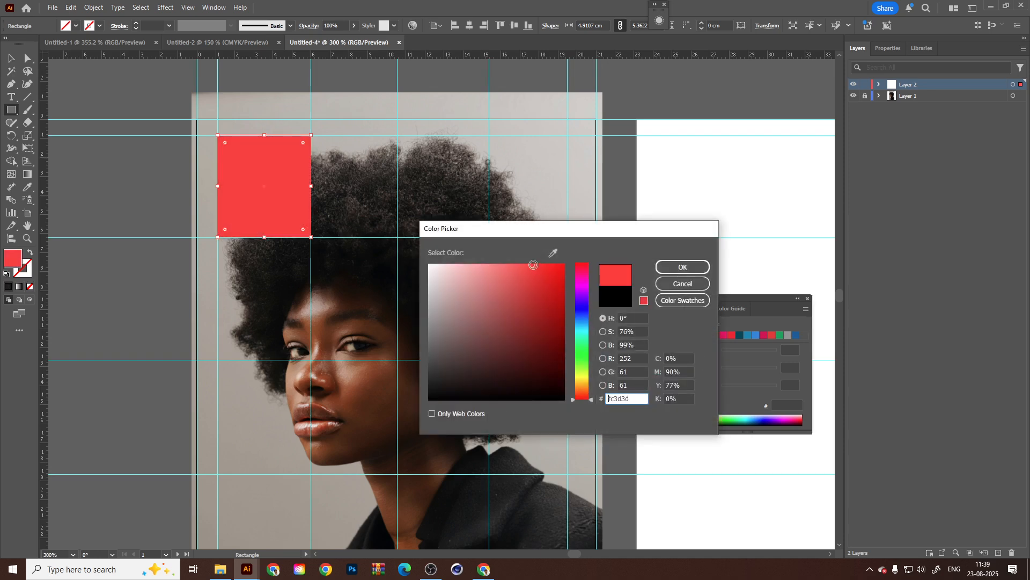
{"action": "left_click", "coordinate": [683, 266]}
{"action": "key", "text": "v"}
{"action": "left_click", "coordinate": [352, 285]}
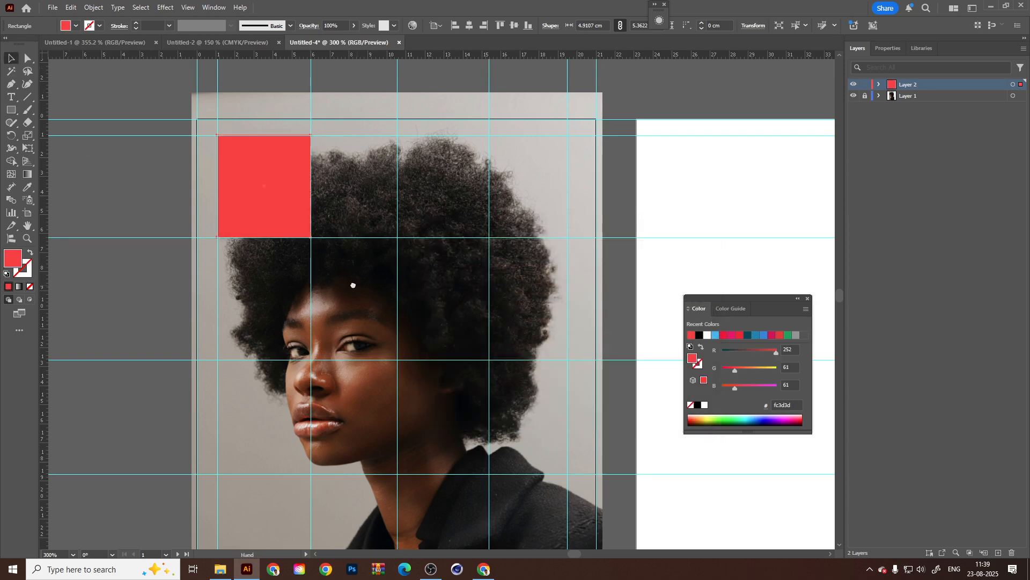
{"action": "left_click_drag", "start_coordinate": [353, 285], "coordinate": [325, 274]}
Draw a rectangle over the grid cell in the third column and third row, and fill it with blue #3e4cf9.
{"action": "left_click", "coordinate": [240, 192]}
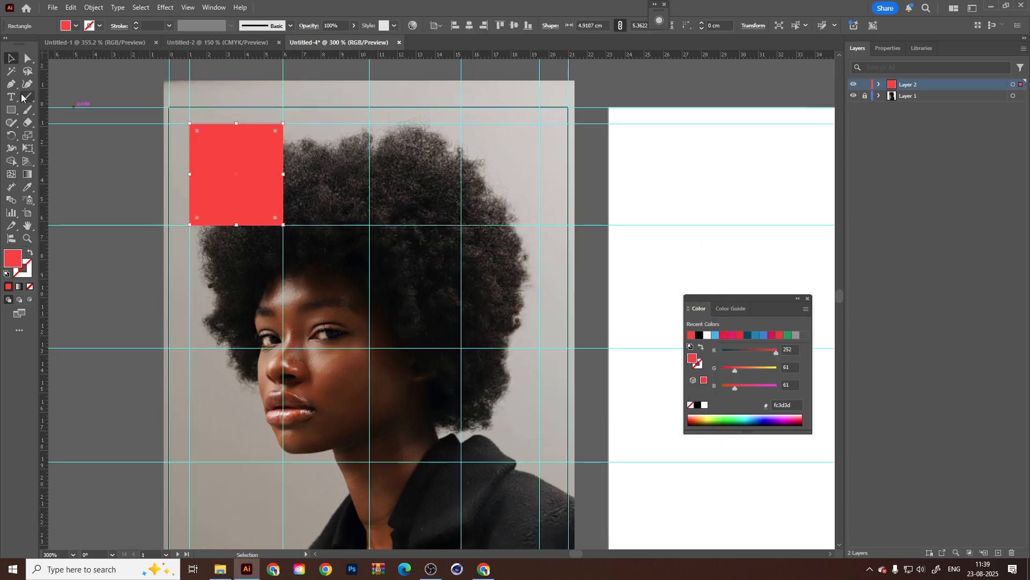
{"action": "left_click", "coordinate": [11, 109]}
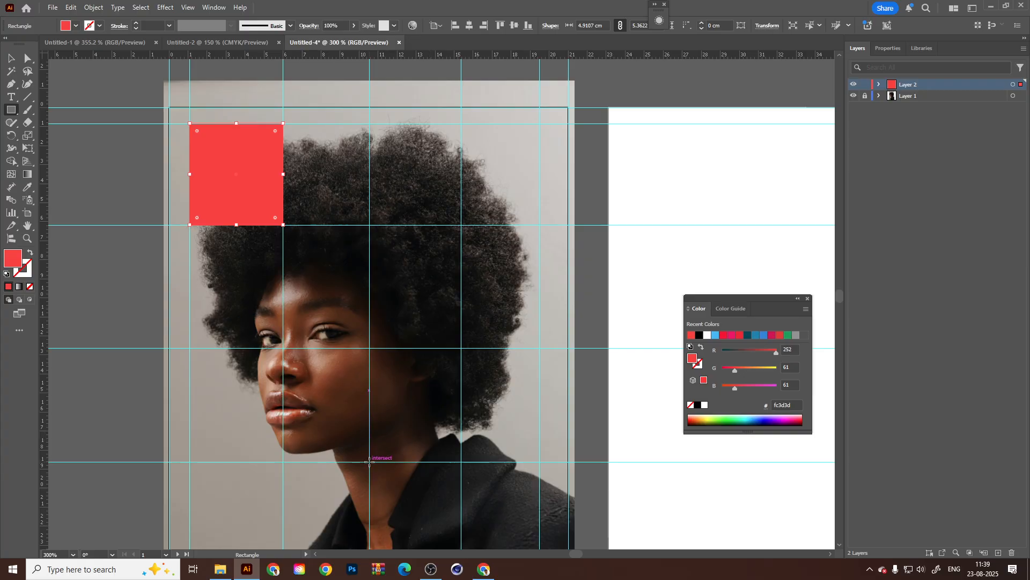
{"action": "left_click_drag", "start_coordinate": [369, 461], "coordinate": [461, 348]}
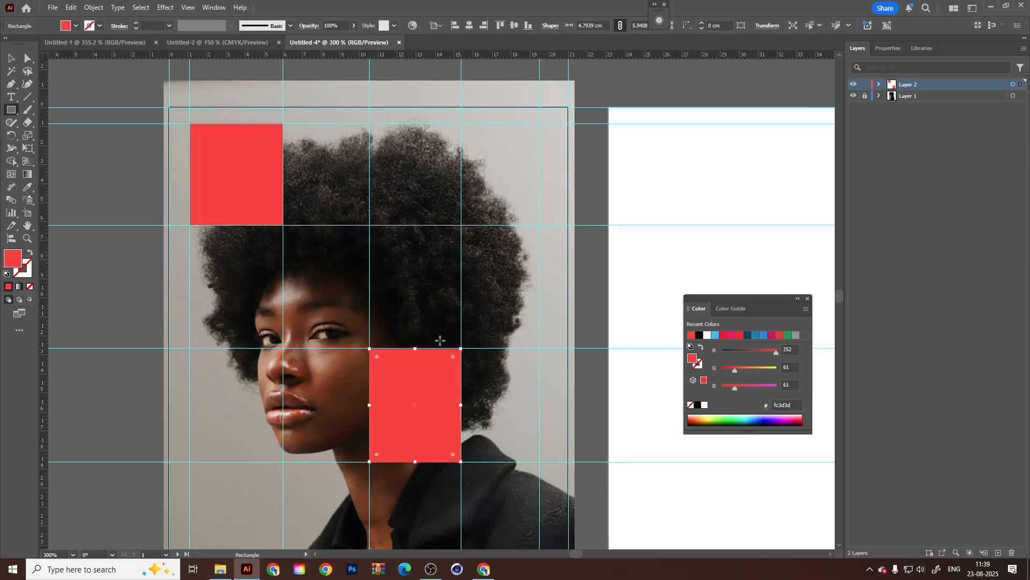
{"action": "double_click", "coordinate": [14, 257]}
{"action": "left_click", "coordinate": [582, 310]}
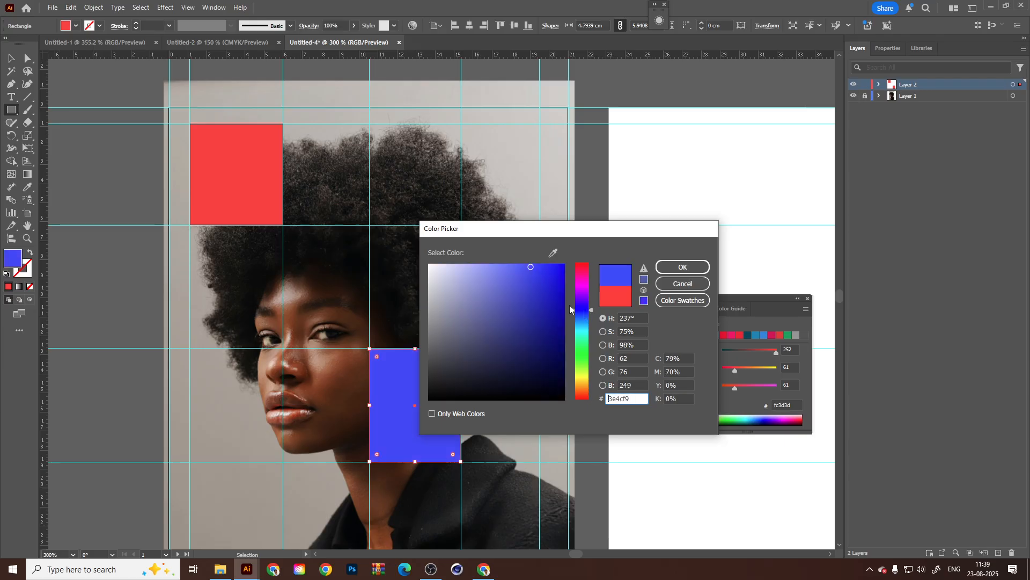
{"action": "left_click", "coordinate": [693, 268]}
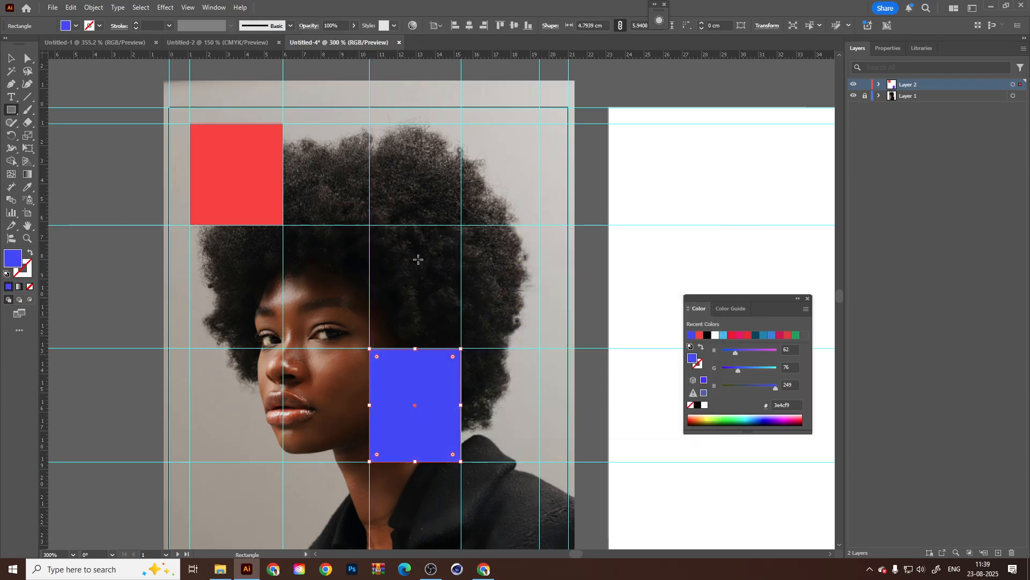
Draw a rectangle over the grid cell in the third column and first row, and fill it with green #41f774.
{"action": "left_click_drag", "start_coordinate": [462, 124], "coordinate": [369, 225]}
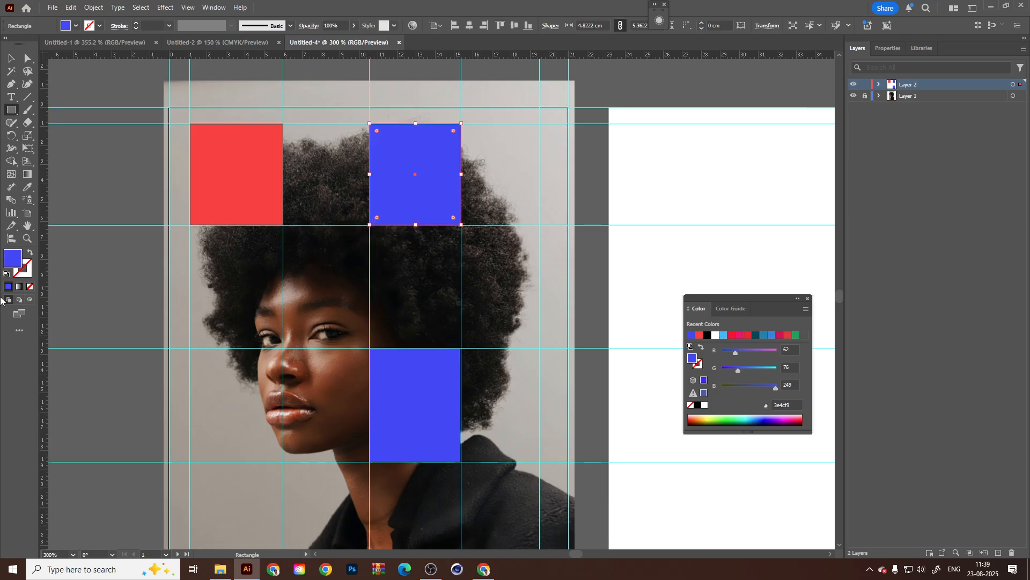
{"action": "double_click", "coordinate": [16, 262]}
{"action": "left_click_drag", "start_coordinate": [582, 310], "coordinate": [581, 351]}
{"action": "left_click", "coordinate": [682, 267]}
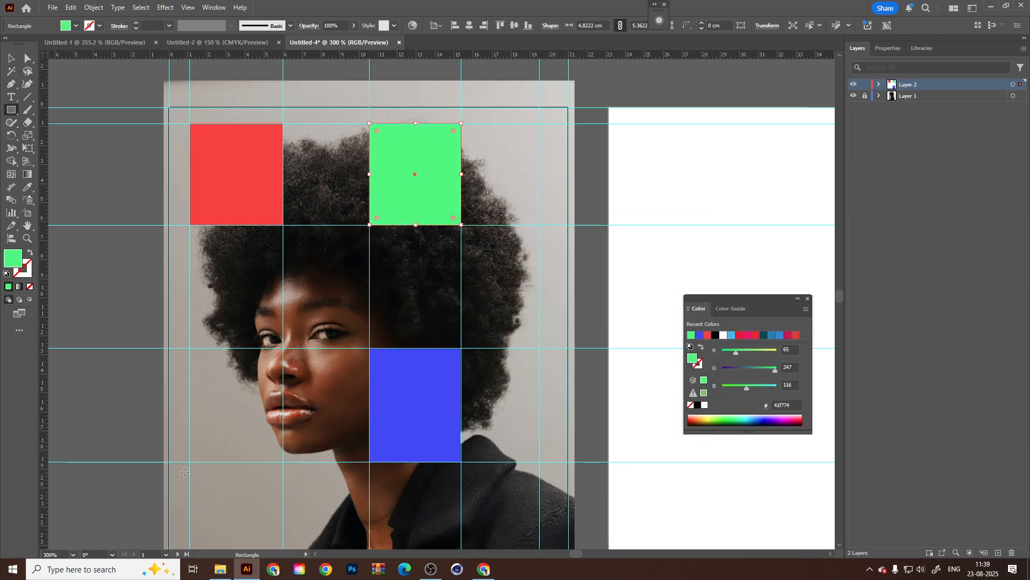
Draw a rectangle over the grid cell in the first column and third row, and fill it with pink #f442c1.
{"action": "left_click_drag", "start_coordinate": [352, 363], "coordinate": [373, 287]}
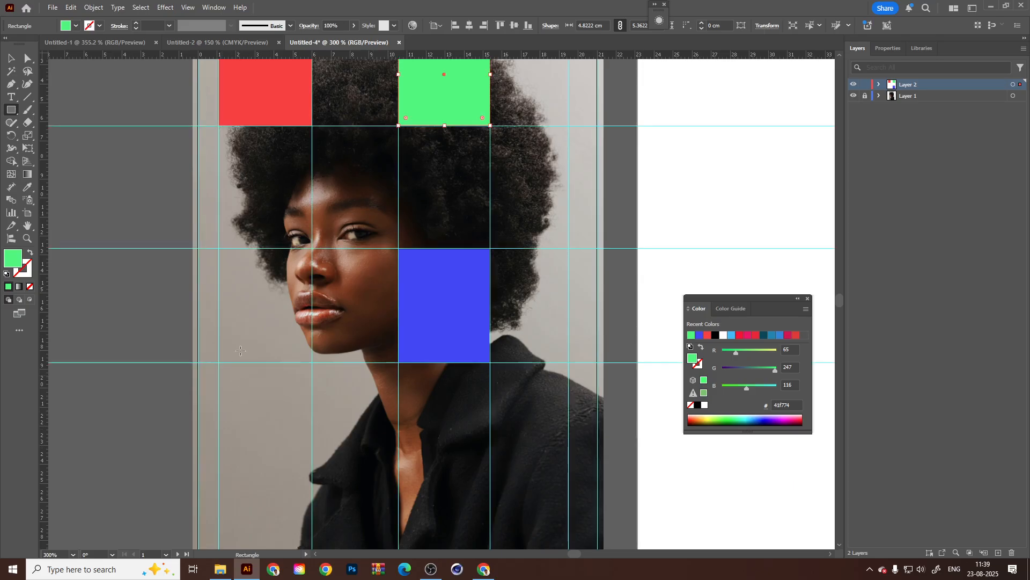
{"action": "left_click_drag", "start_coordinate": [219, 362], "coordinate": [313, 248]}
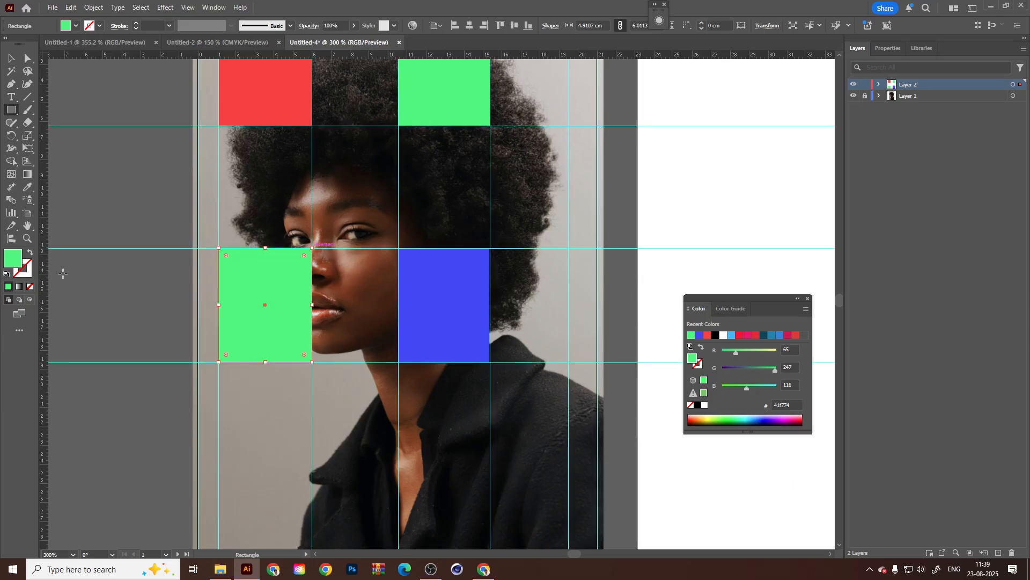
{"action": "double_click", "coordinate": [7, 259]}
{"action": "left_click", "coordinate": [583, 333]}
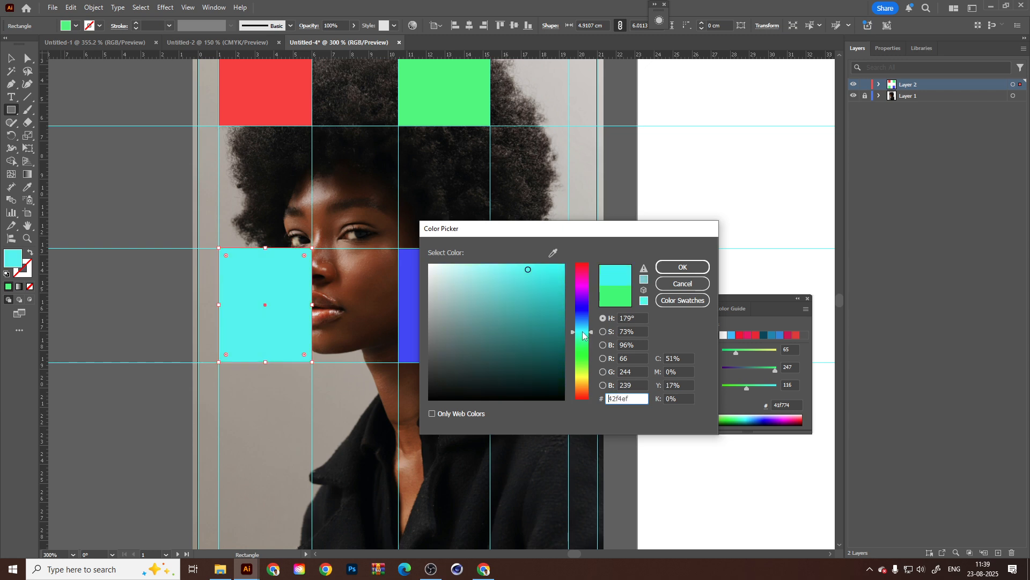
{"action": "left_click_drag", "start_coordinate": [580, 333], "coordinate": [584, 282]}
{"action": "left_click", "coordinate": [682, 267]}
Copy the blue rectangle into the fourth column's second row and resize the copy to fit that grid cell.
{"action": "scroll", "coordinate": [374, 223], "scroll_direction": "up", "scroll_amount": 3}
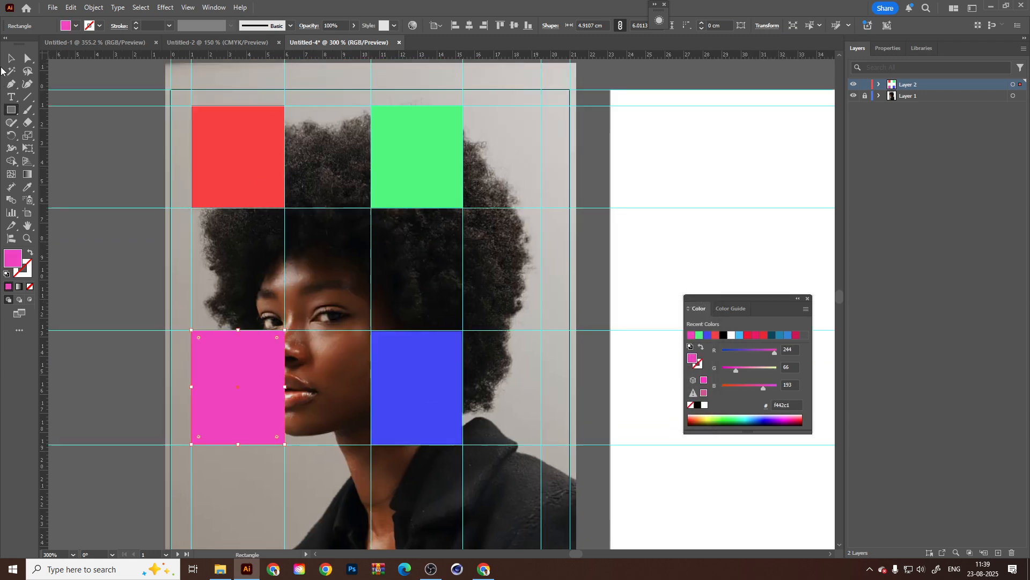
{"action": "key", "text": "v"}
{"action": "left_click", "coordinate": [211, 174]}
{"action": "left_click", "coordinate": [427, 180], "text": "shift"}
{"action": "left_click", "coordinate": [441, 390], "text": "shift"}
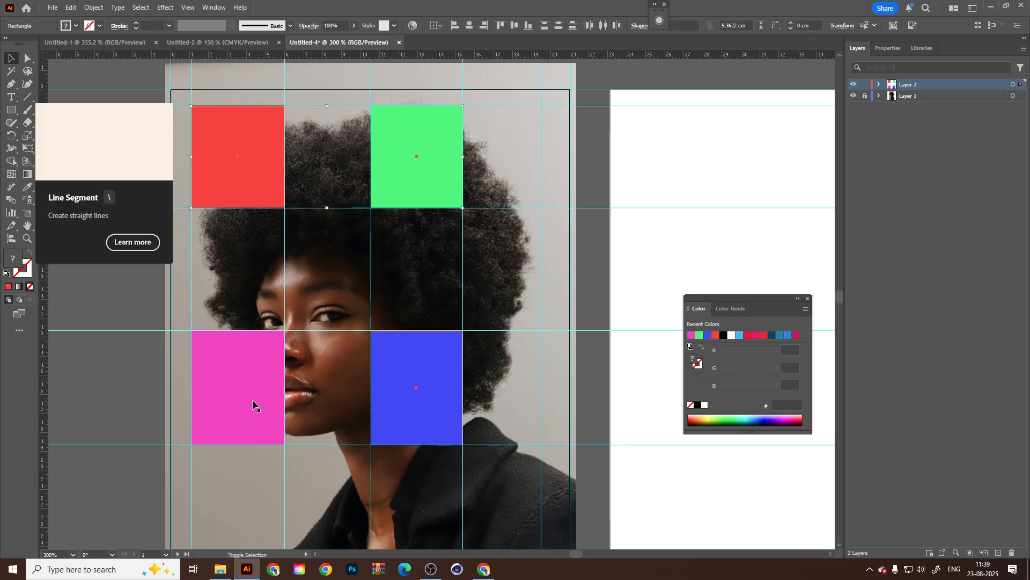
{"action": "left_click", "coordinate": [252, 399], "text": "shift"}
{"action": "left_click", "coordinate": [424, 410]}
{"action": "left_click_drag", "start_coordinate": [424, 411], "coordinate": [540, 264]}
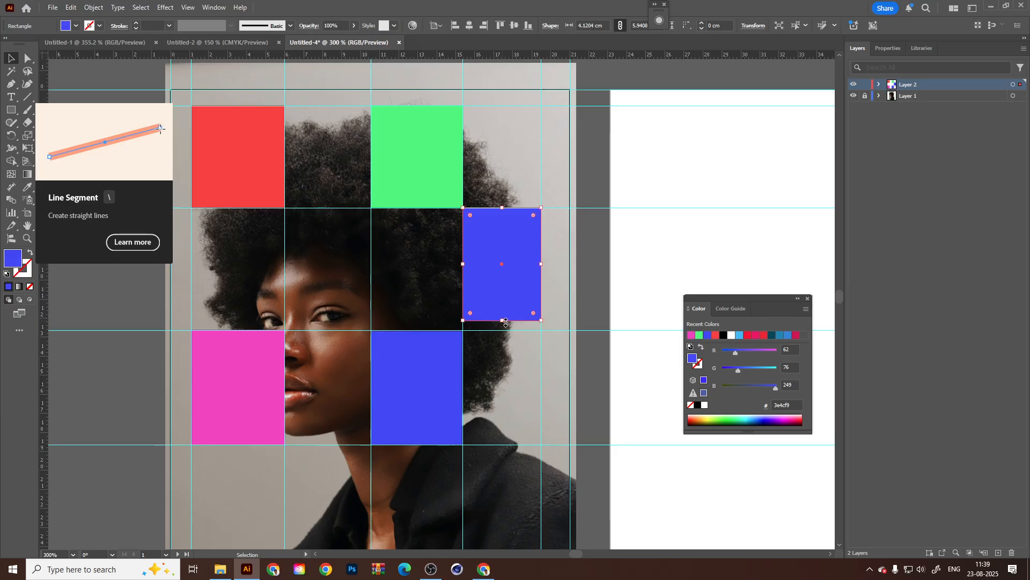
{"action": "left_click_drag", "start_coordinate": [506, 323], "coordinate": [506, 331]}
{"action": "left_click_drag", "start_coordinate": [499, 294], "coordinate": [581, 303]}
Select all five coloured rectangles and set their blend mode to Multiply.
{"action": "left_click", "coordinate": [327, 185]}
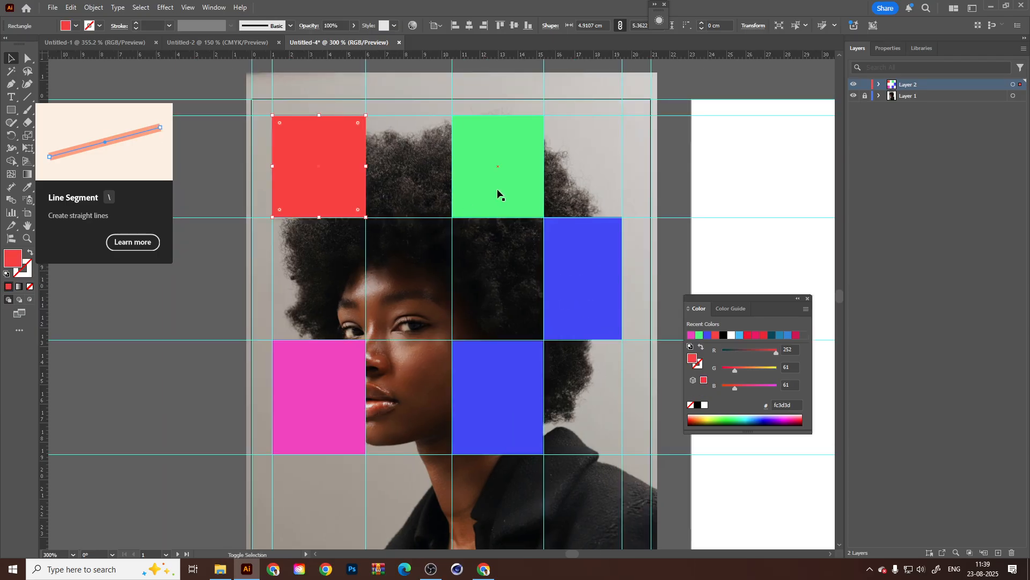
{"action": "left_click", "coordinate": [497, 194], "text": "shift"}
{"action": "left_click", "coordinate": [580, 293], "text": "shift"}
{"action": "left_click", "coordinate": [503, 422], "text": "shift"}
{"action": "left_click", "coordinate": [332, 403], "text": "shift"}
{"action": "left_click", "coordinate": [202, 8]}
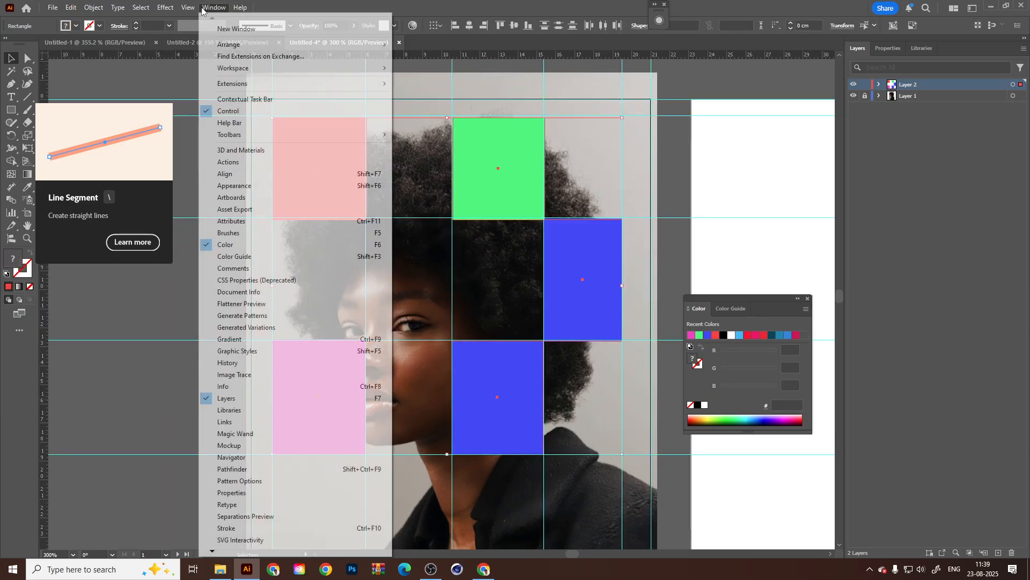
{"action": "mouse_move", "coordinate": [212, 553]}
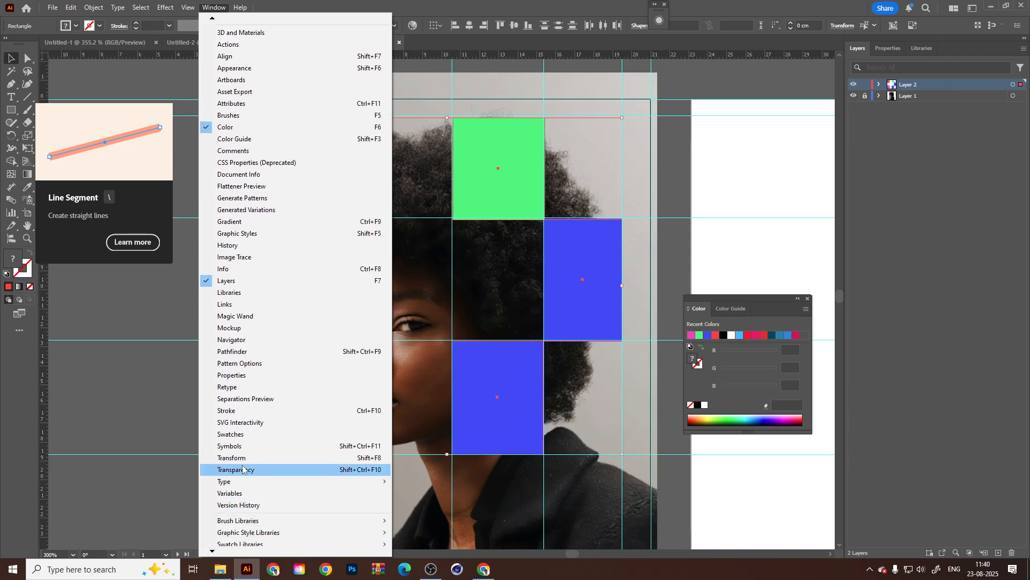
{"action": "left_click", "coordinate": [242, 470]}
{"action": "left_click", "coordinate": [644, 193]}
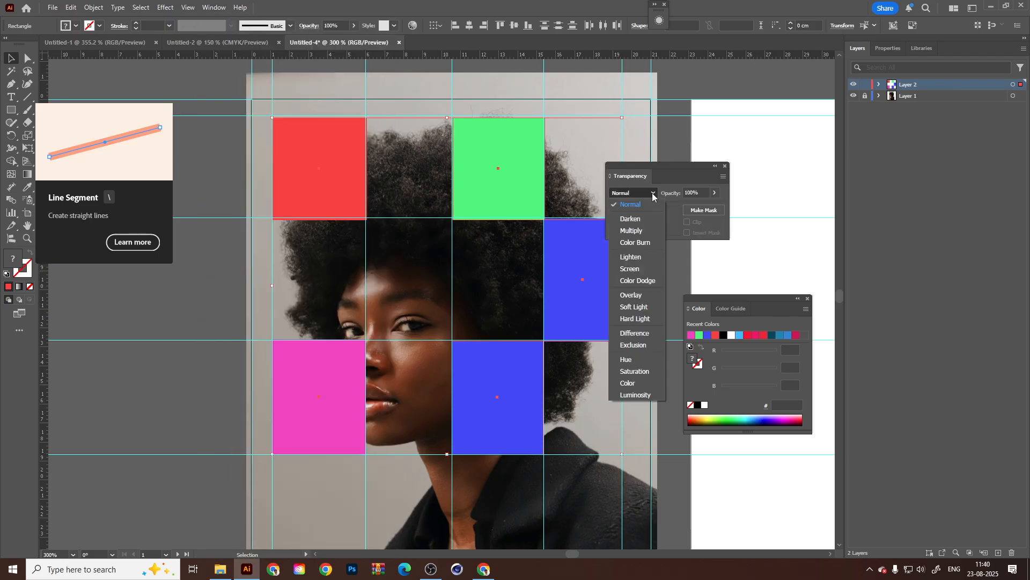
{"action": "left_click", "coordinate": [638, 231]}
Change the blend mode of the five coloured rectangles to Soft Light and deselect them.
{"action": "left_click_drag", "start_coordinate": [680, 172], "coordinate": [808, 170]}
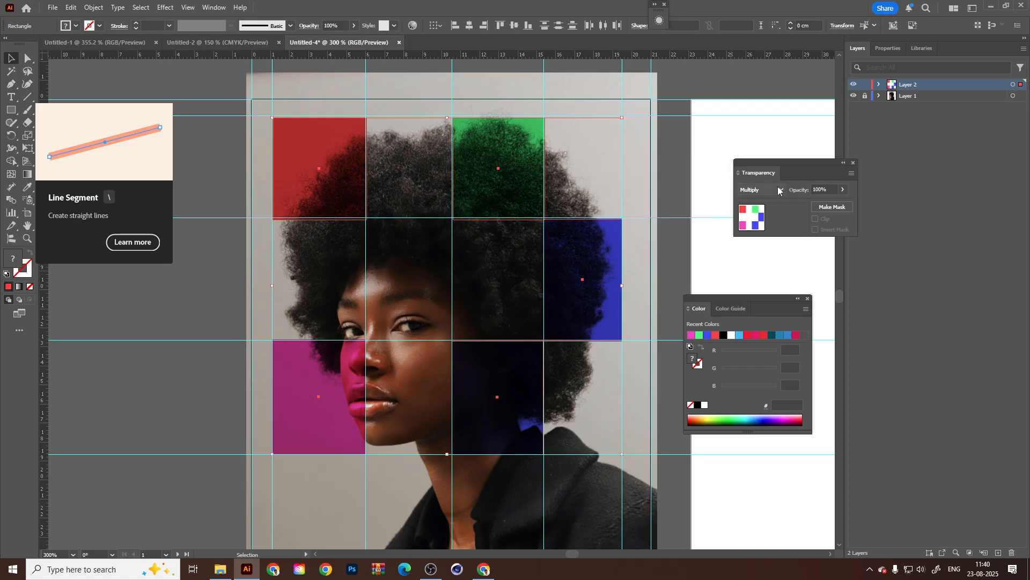
{"action": "left_click", "coordinate": [778, 190]}
{"action": "left_click", "coordinate": [772, 306]}
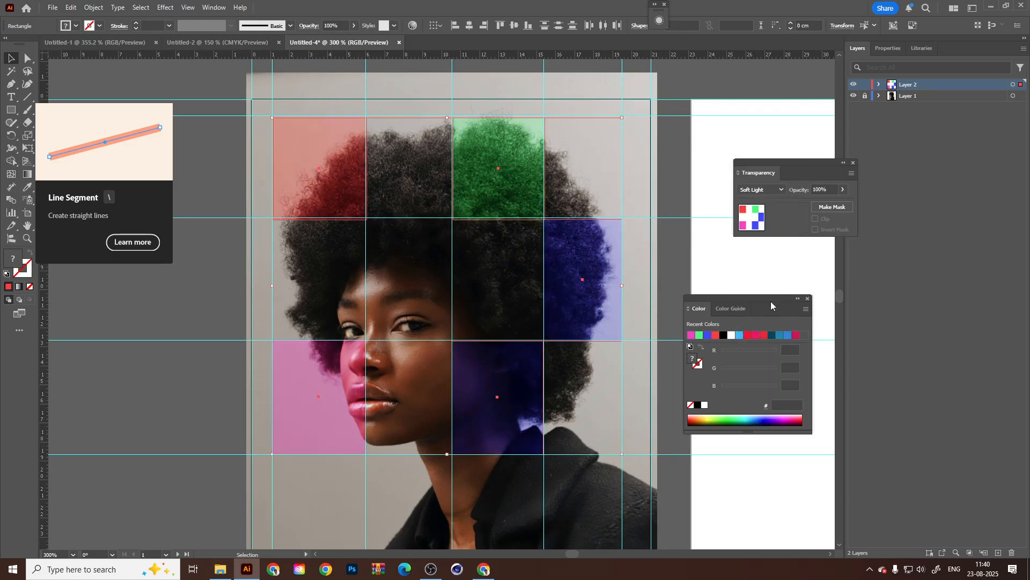
{"action": "left_click", "coordinate": [423, 108]}
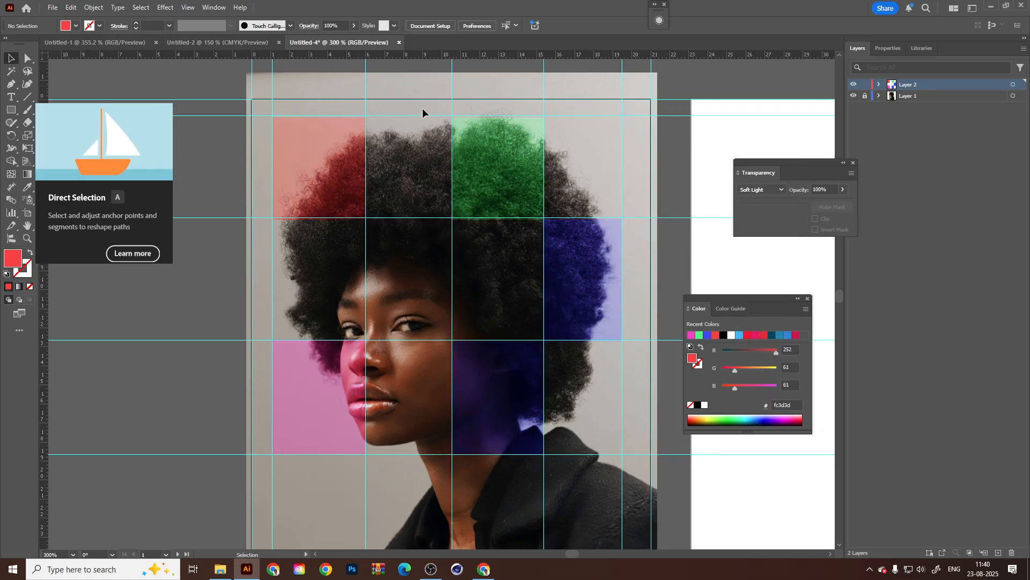
Close the transparency settings and expand Layer 1 to list its guides.
{"action": "left_click", "coordinate": [880, 96]}
{"action": "left_click", "coordinate": [879, 95]}
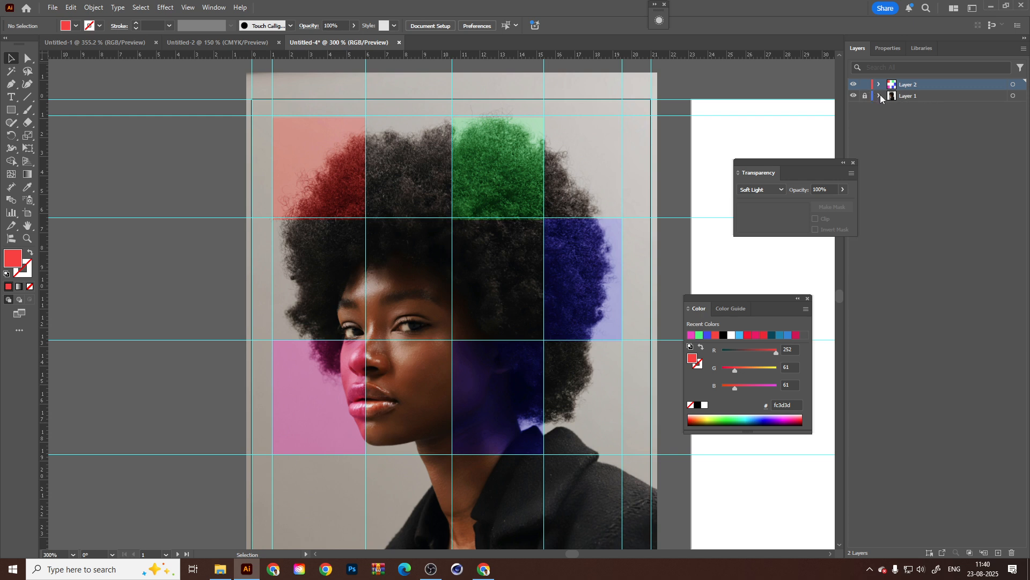
{"action": "left_click", "coordinate": [879, 95]}
{"action": "left_click", "coordinate": [854, 162]}
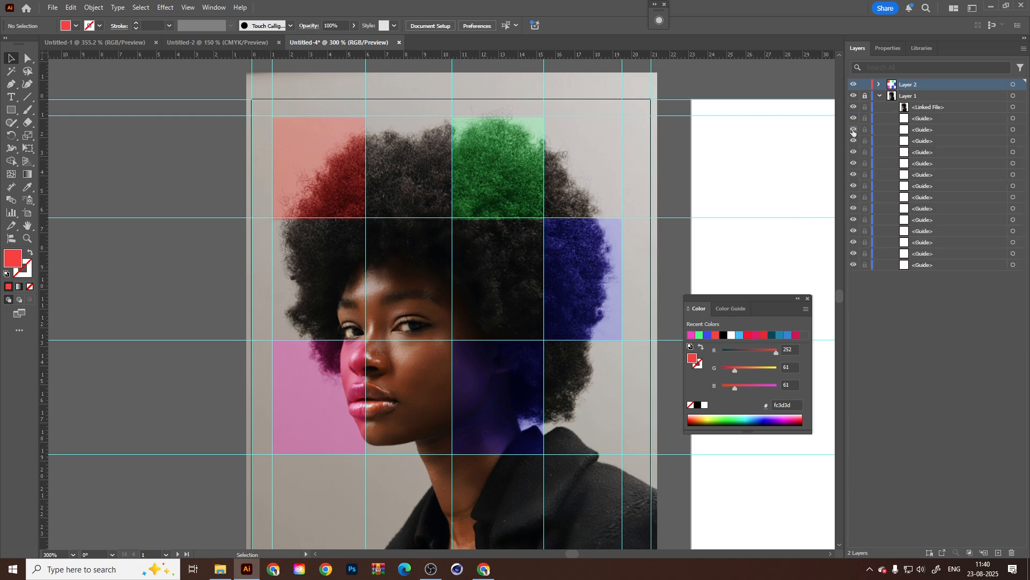
Hide all the guides inside Layer 1, show them again, and collapse the layer.
{"action": "key", "text": "ctrl+1"}
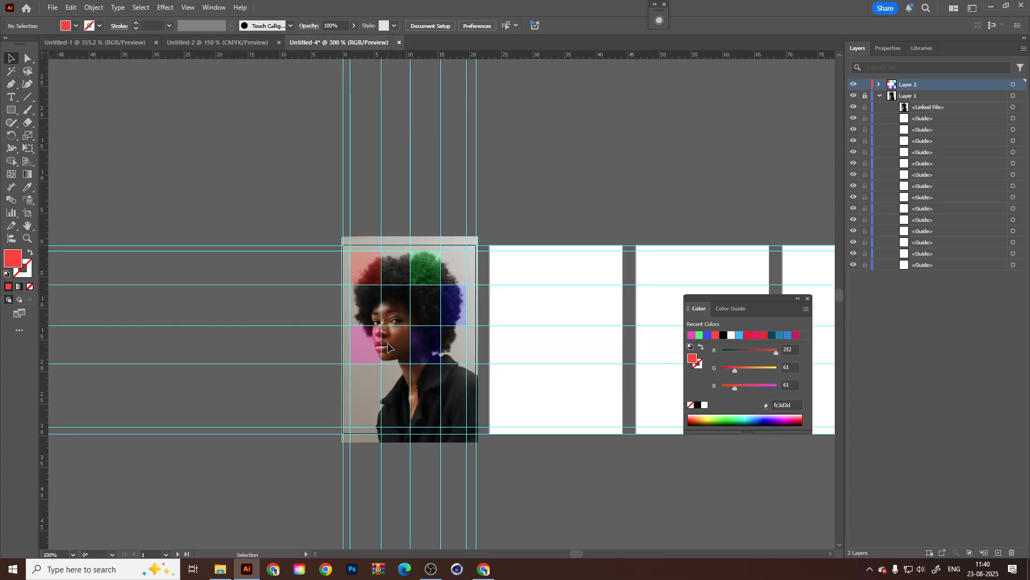
{"action": "scroll", "coordinate": [388, 346], "scroll_direction": "up", "scroll_amount": 2}
{"action": "left_click", "coordinate": [643, 163]}
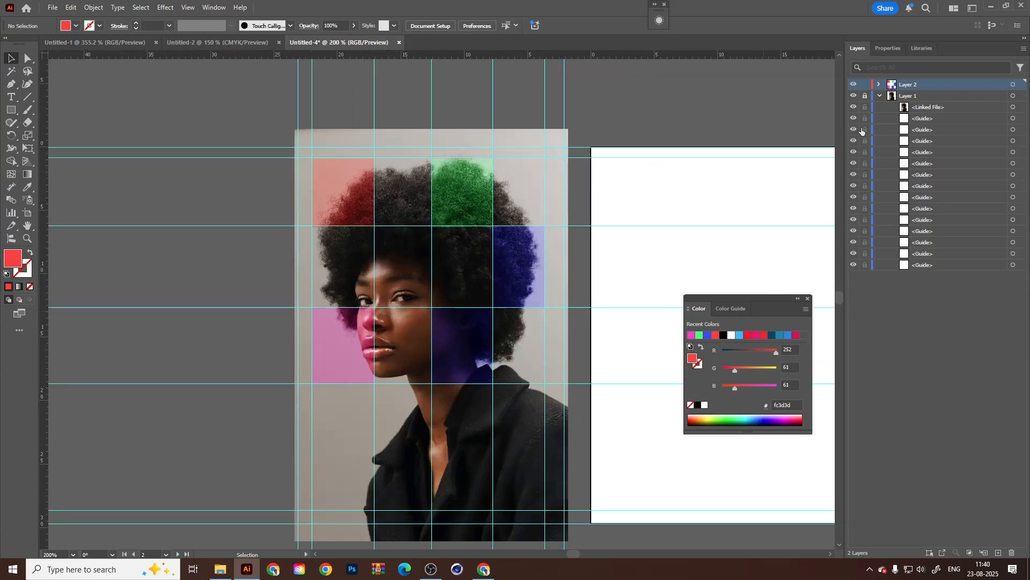
{"action": "left_click", "coordinate": [854, 96]}
{"action": "left_click", "coordinate": [854, 96]}
{"action": "left_click_drag", "start_coordinate": [854, 119], "coordinate": [855, 269]}
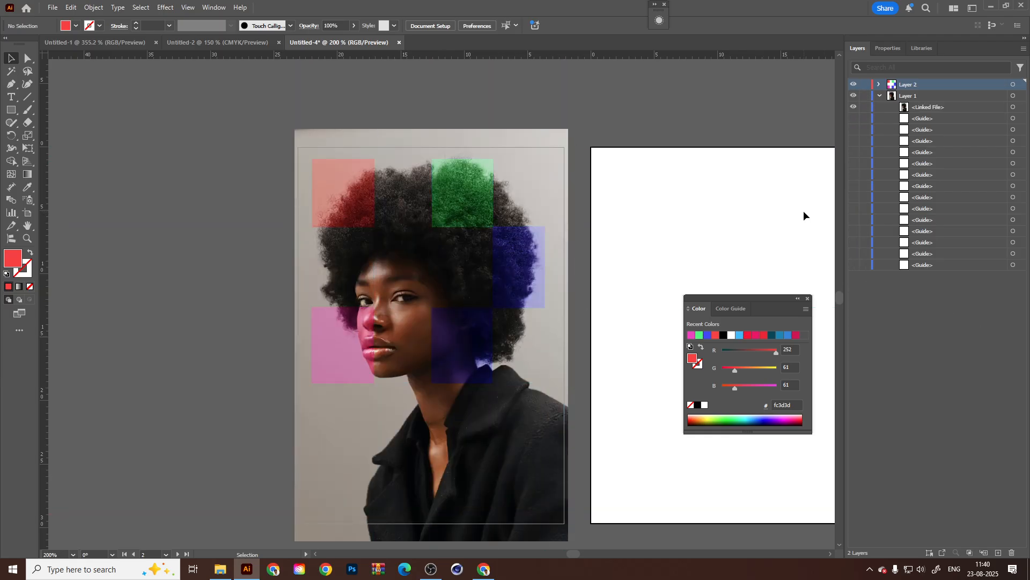
{"action": "left_click_drag", "start_coordinate": [857, 124], "coordinate": [856, 267]}
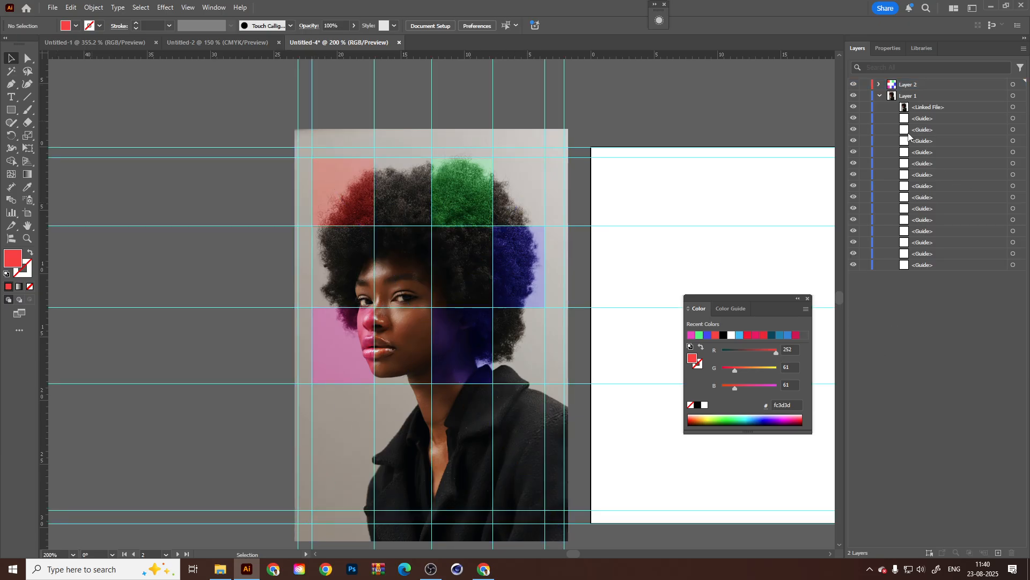
{"action": "left_click", "coordinate": [878, 95]}
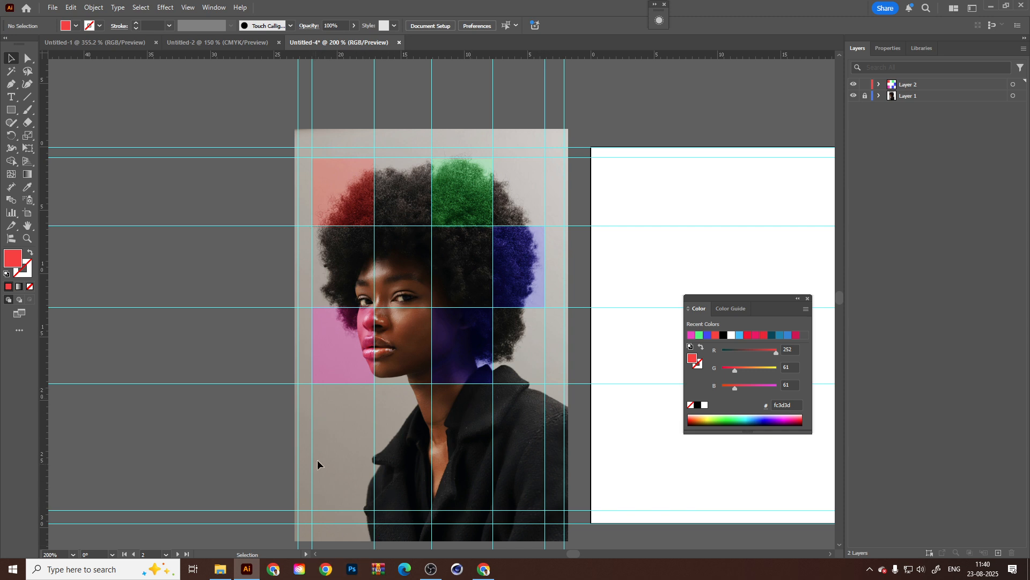
Draw a rectangle about 19.9 by 11.1 cm across the portrait's lower part, from the left margin to the first artboard's bottom-right corner.
{"action": "key", "text": "m"}
{"action": "scroll", "coordinate": [311, 306], "scroll_direction": "down", "scroll_amount": 3}
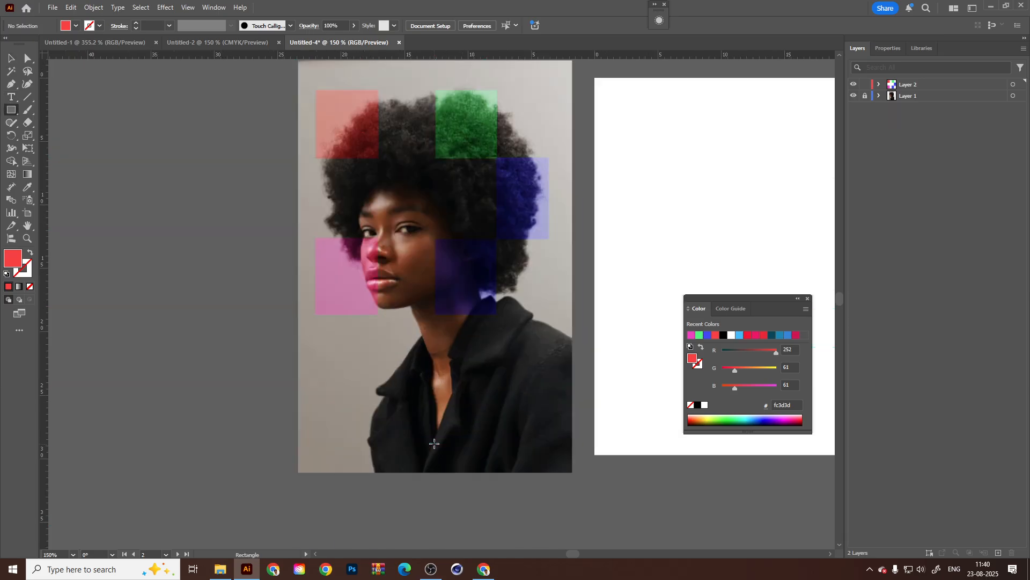
{"action": "left_click_drag", "start_coordinate": [316, 315], "coordinate": [568, 455]}
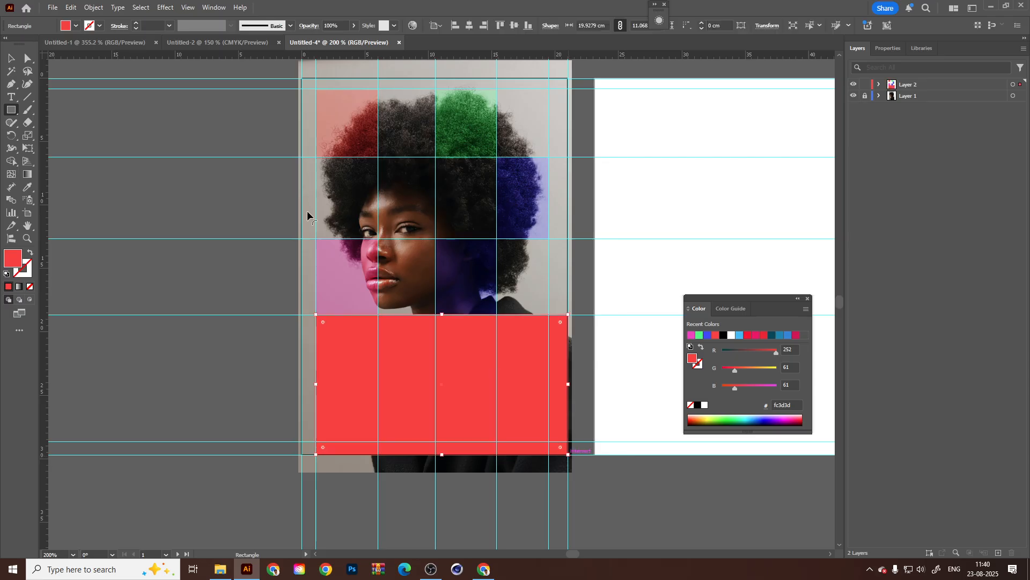
{"action": "left_click", "coordinate": [10, 59]}
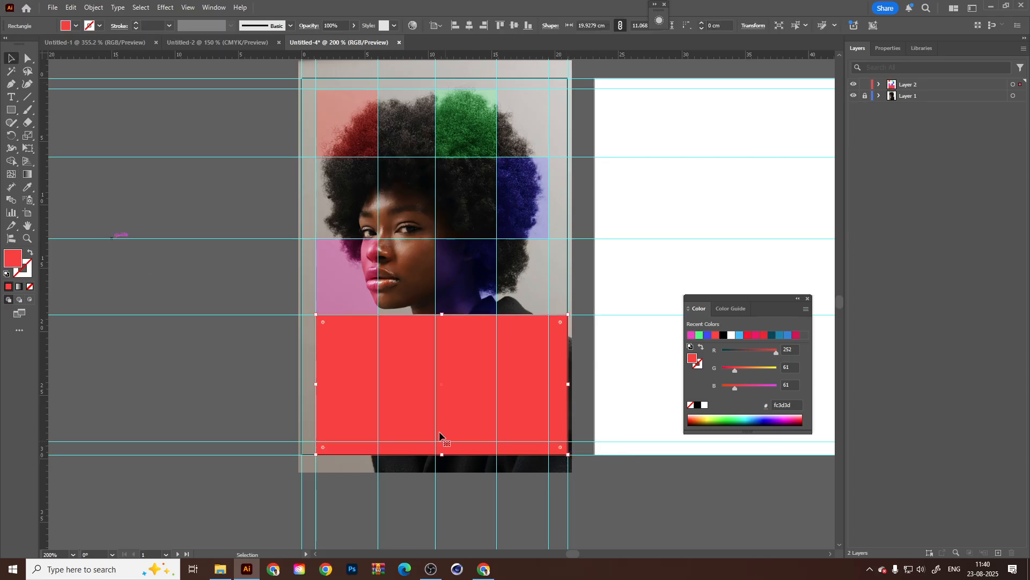
Change the large lower rectangle's fill to blue 074ddb.
{"action": "double_click", "coordinate": [14, 262]}
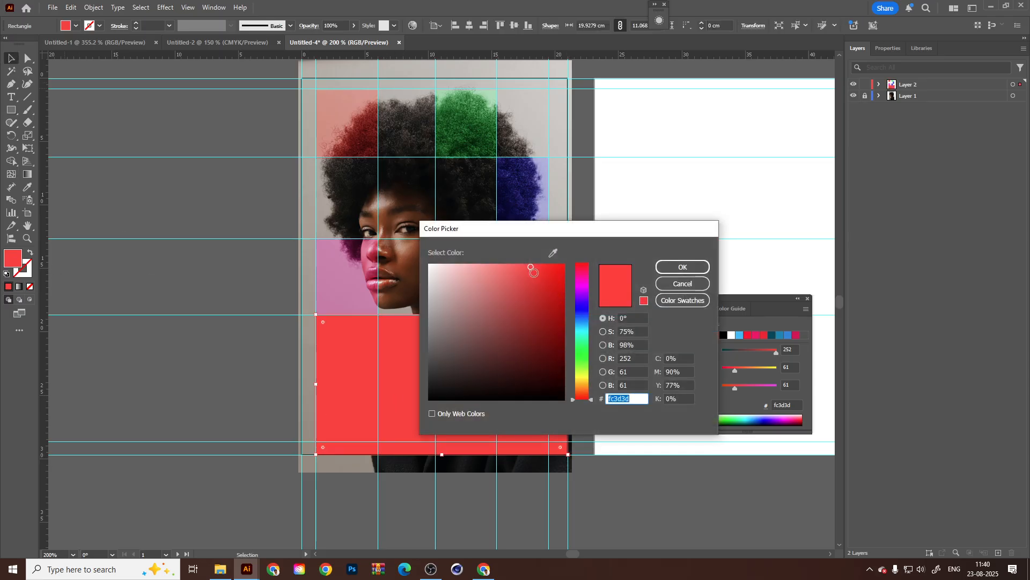
{"action": "left_click_drag", "start_coordinate": [534, 272], "coordinate": [562, 281]}
{"action": "left_click", "coordinate": [583, 315]}
{"action": "left_click", "coordinate": [683, 267]}
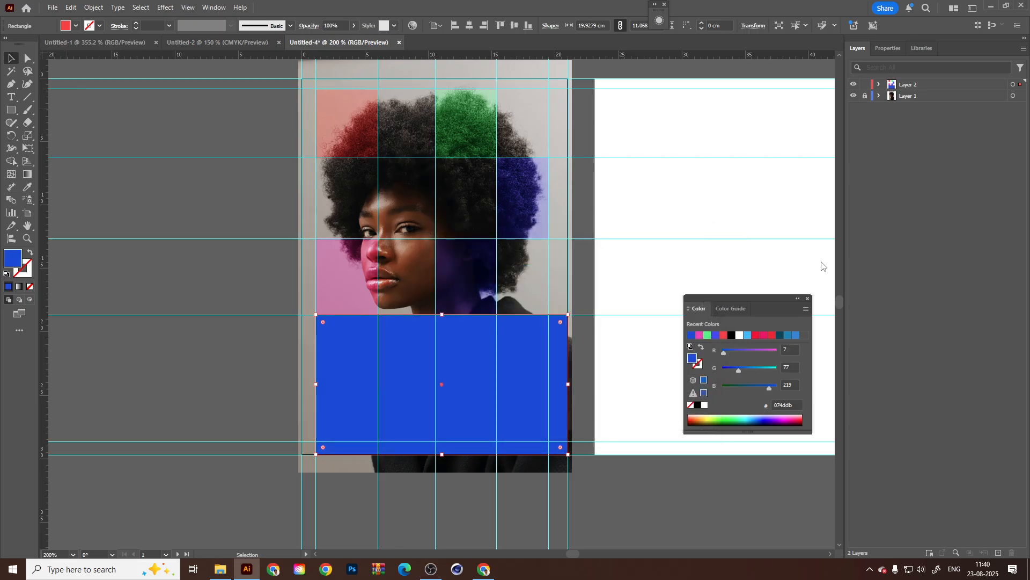
Set the blue rectangle's blend mode to Soft Light and deselect it.
{"action": "left_click", "coordinate": [215, 7]}
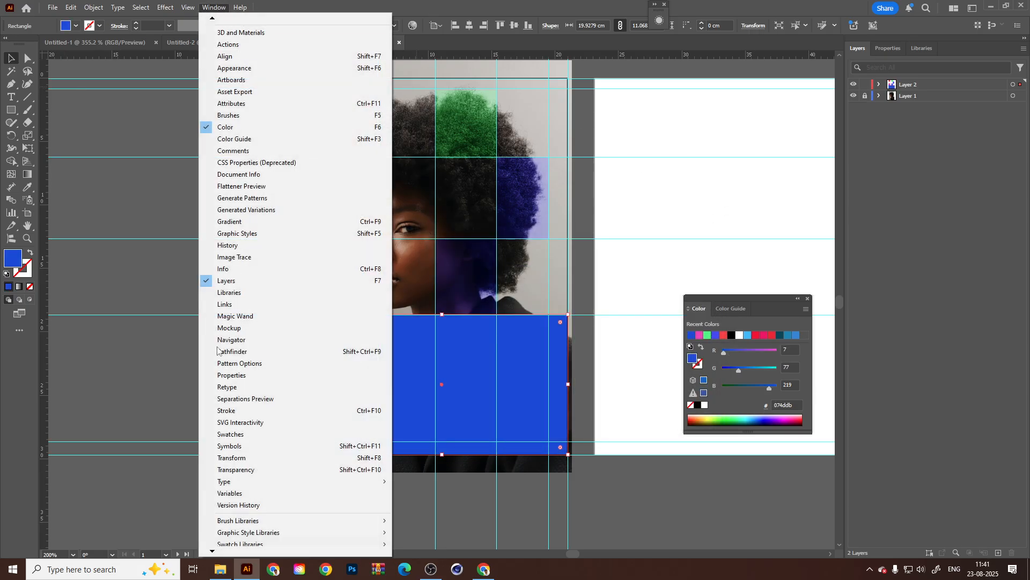
{"action": "left_click", "coordinate": [242, 470]}
{"action": "left_click", "coordinate": [779, 190]}
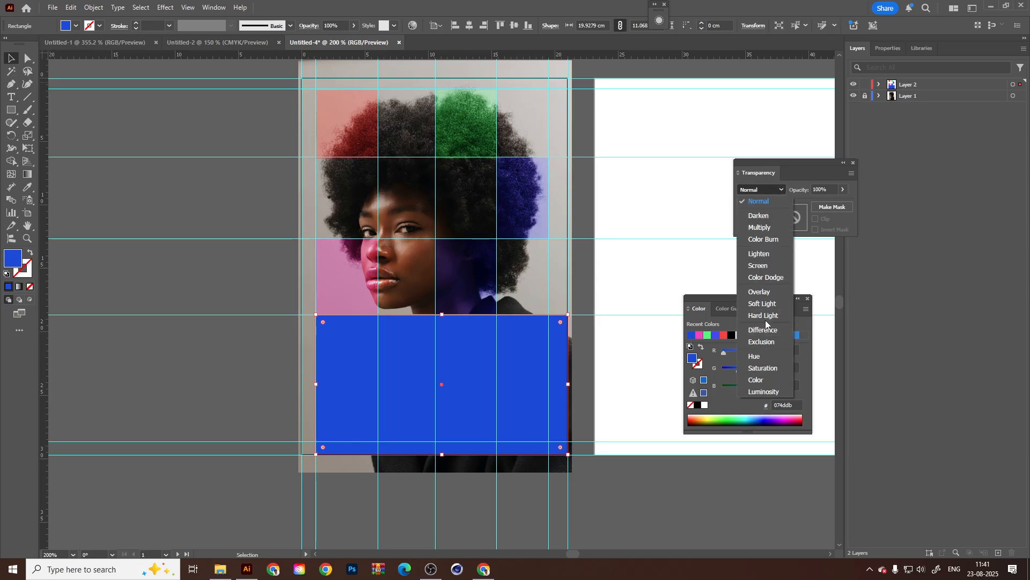
{"action": "left_click", "coordinate": [763, 304]}
{"action": "left_click", "coordinate": [192, 150]}
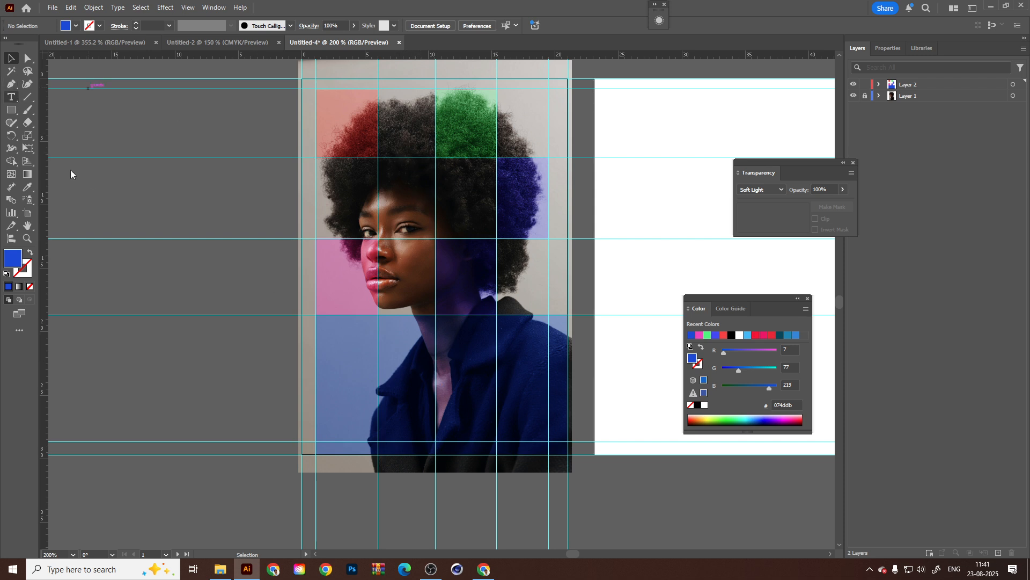
Add a wide area-text frame with placeholder text along the upper part of the blue rectangle.
{"action": "key", "text": "t"}
{"action": "scroll", "coordinate": [460, 372], "scroll_direction": "up", "scroll_amount": 1}
{"action": "key", "text": "ctrl+semicolon"}
{"action": "left_click_drag", "start_coordinate": [299, 297], "coordinate": [590, 333]}
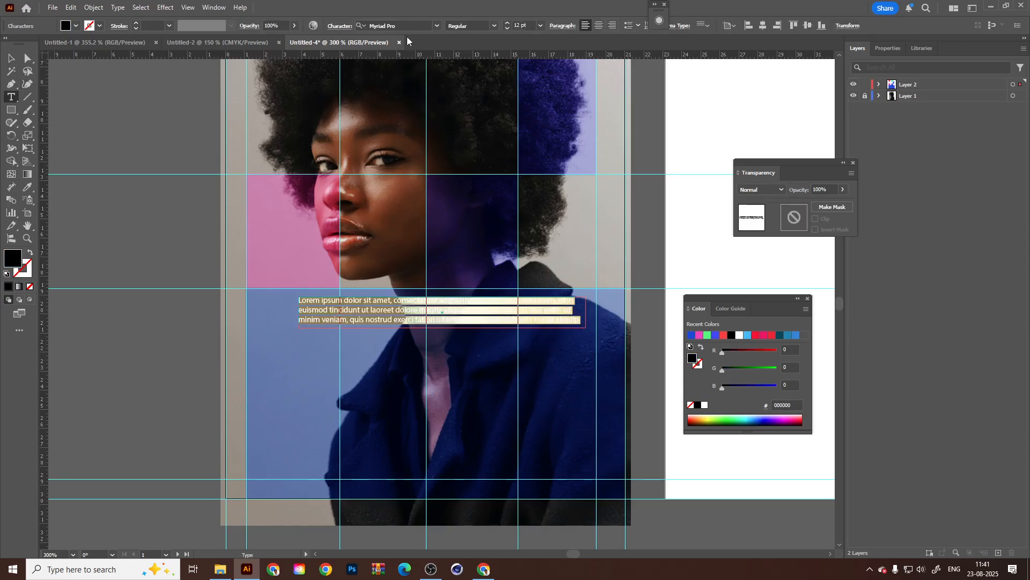
Set the placeholder text to Open Sans Bold at 36 pt.
{"action": "left_click", "coordinate": [438, 26]}
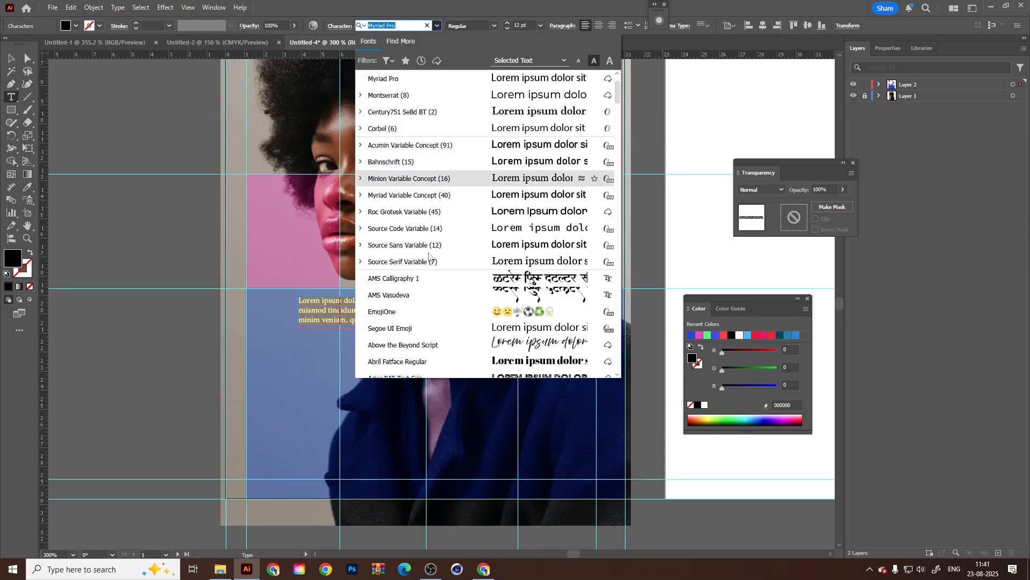
{"action": "type", "text": "c"}
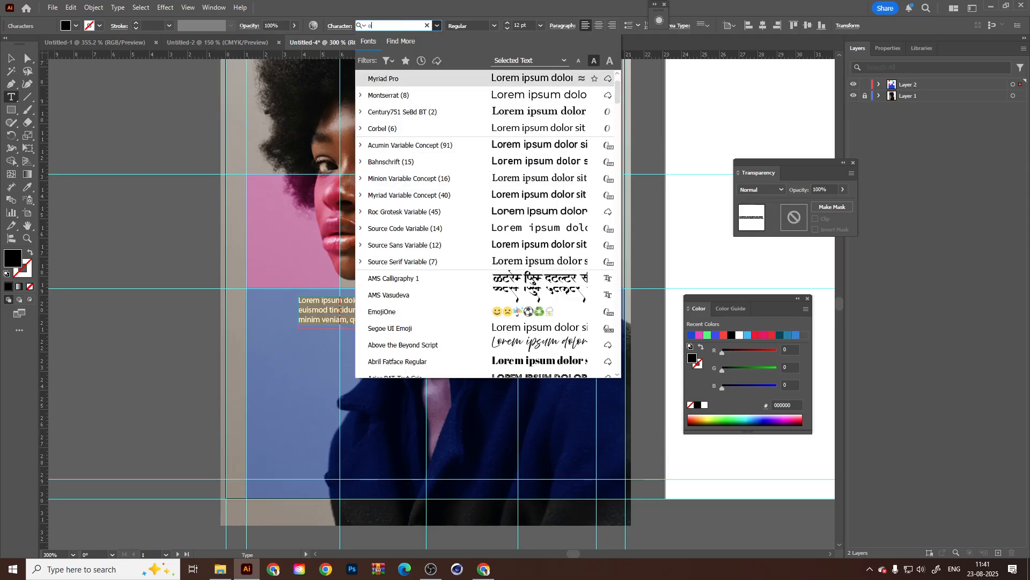
{"action": "type", "text": "pen"}
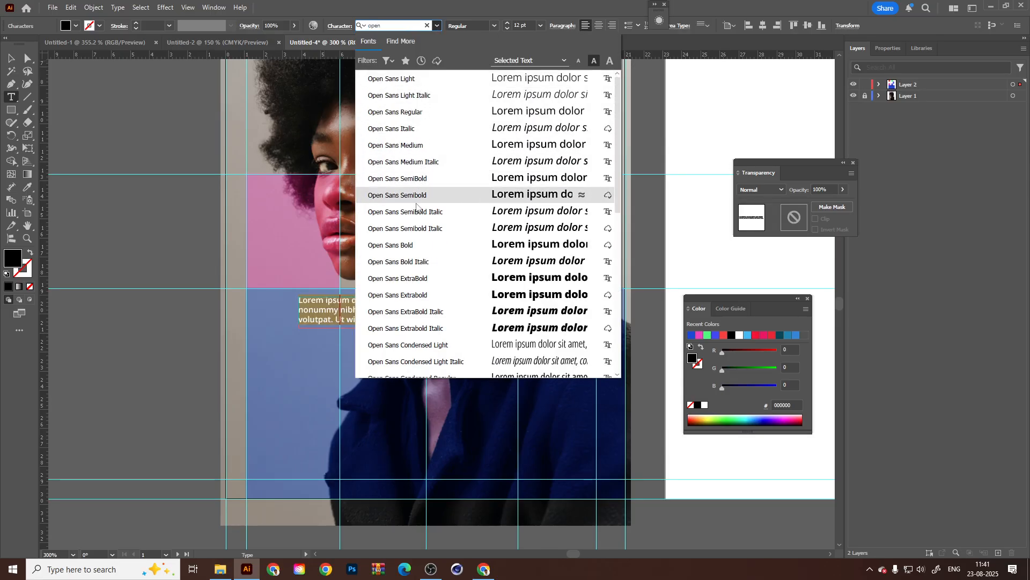
{"action": "left_click", "coordinate": [423, 248]}
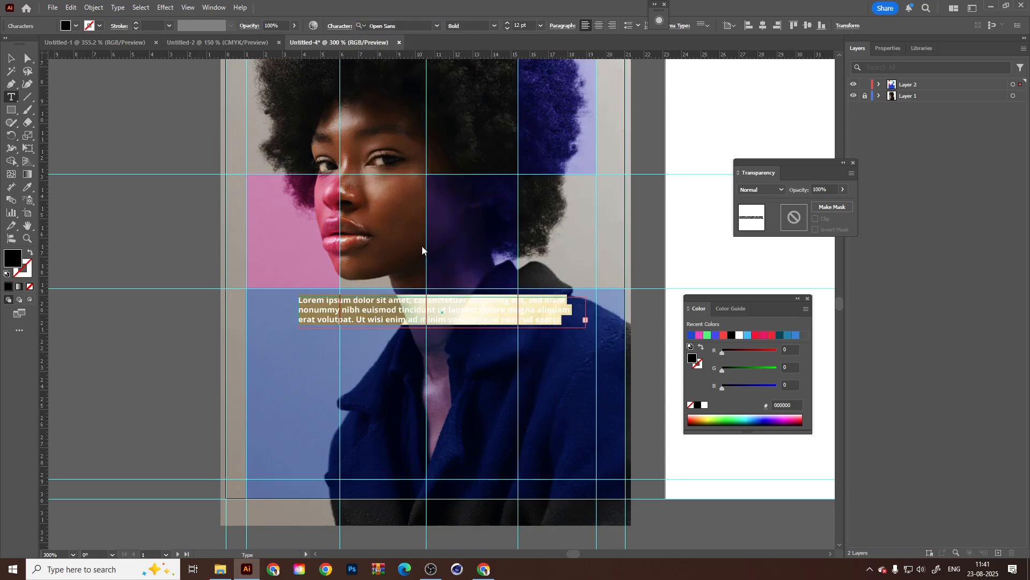
{"action": "left_click", "coordinate": [539, 26]}
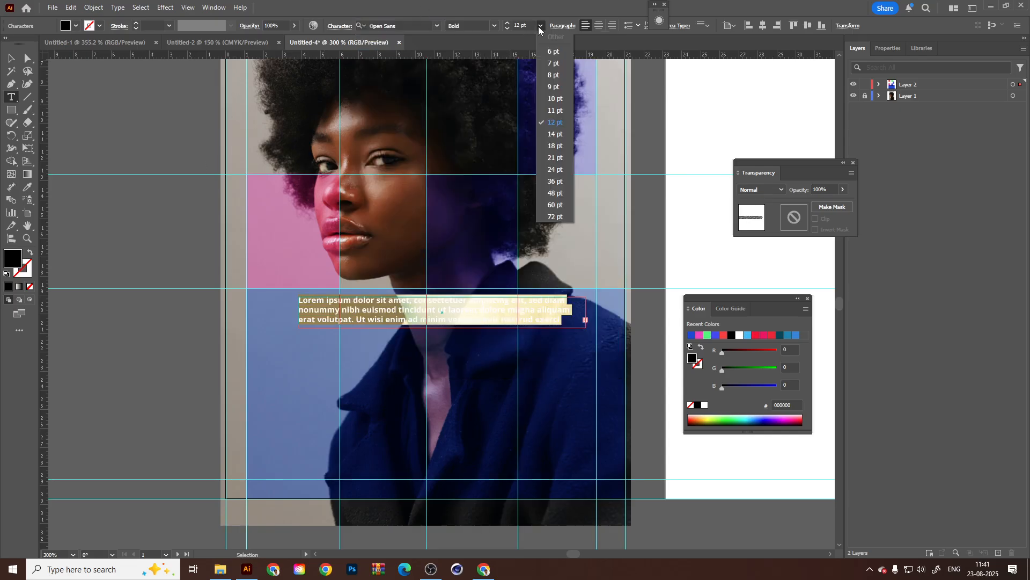
{"action": "left_click", "coordinate": [557, 182]}
Shift the headline text slightly to the right and change its fill to white (ffffff).
{"action": "key", "text": "Escape"}
{"action": "left_click_drag", "start_coordinate": [489, 317], "coordinate": [505, 315]}
{"action": "double_click", "coordinate": [13, 258]}
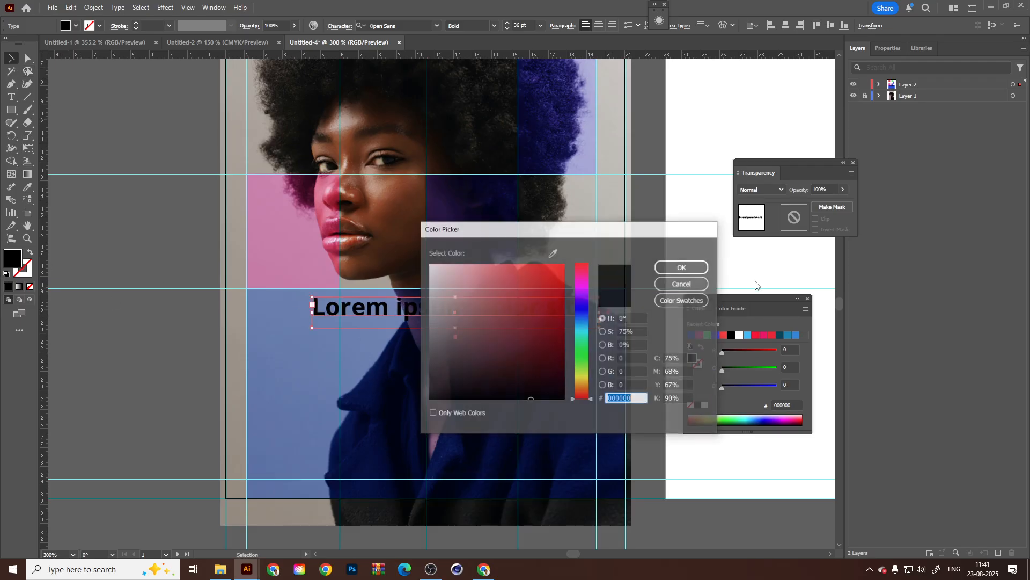
{"action": "type", "text": "ffffff"}
{"action": "key", "text": "Return"}
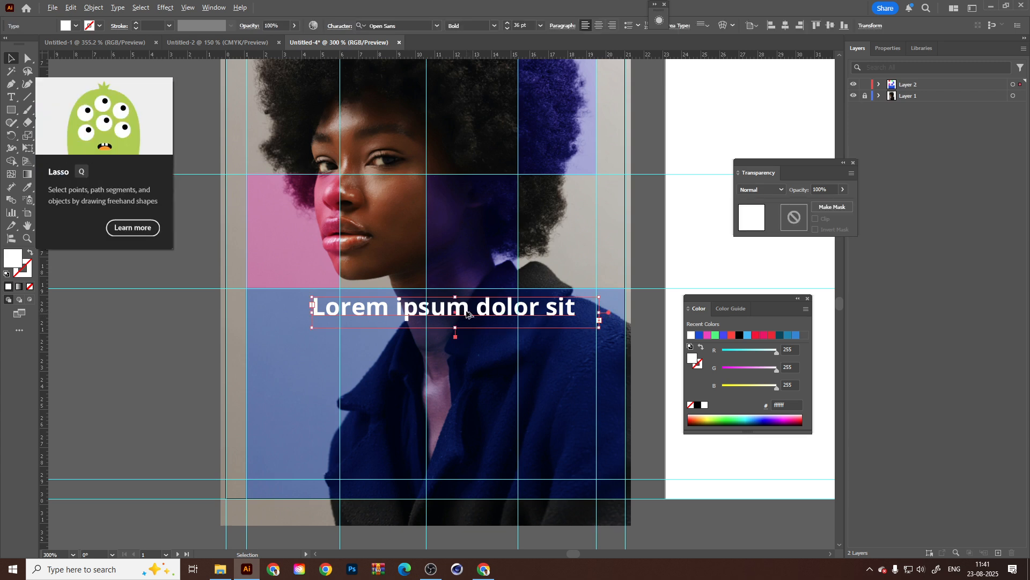
Duplicate the headline directly below itself and set the copy's font size to 30 pt.
{"action": "left_click_drag", "start_coordinate": [468, 315], "coordinate": [469, 345]}
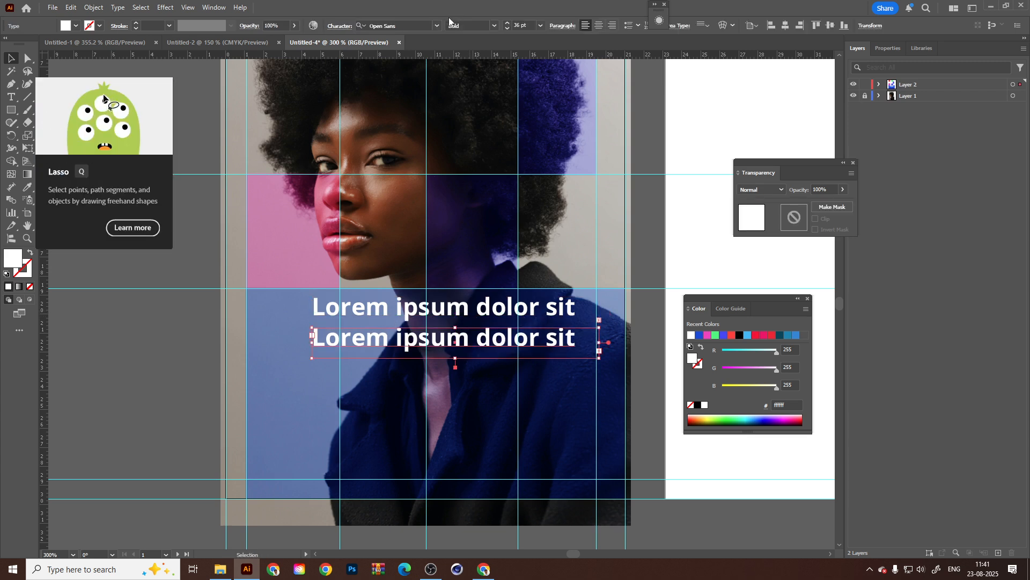
{"action": "left_click", "coordinate": [522, 25]}
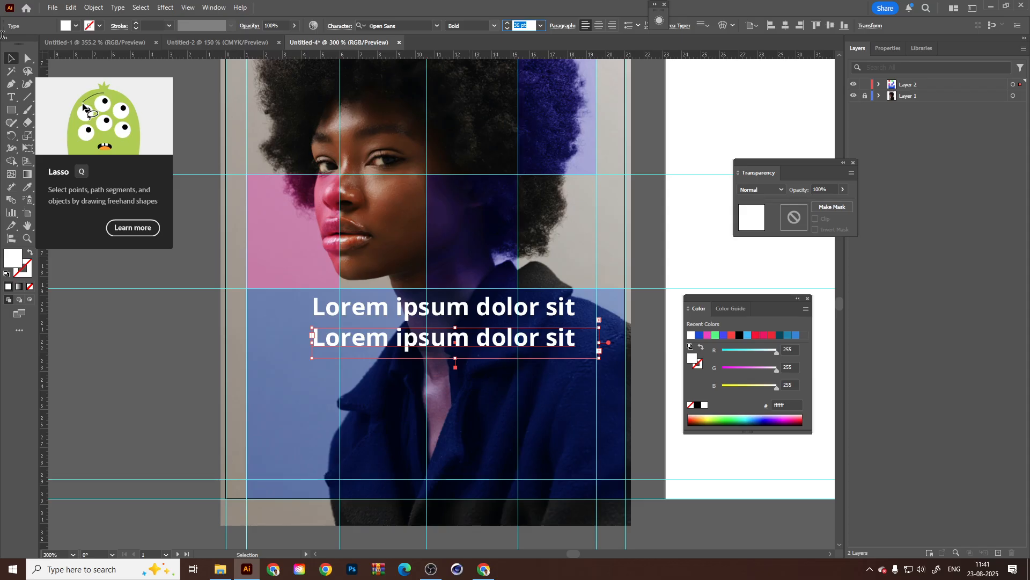
{"action": "left_click", "coordinate": [11, 70]}
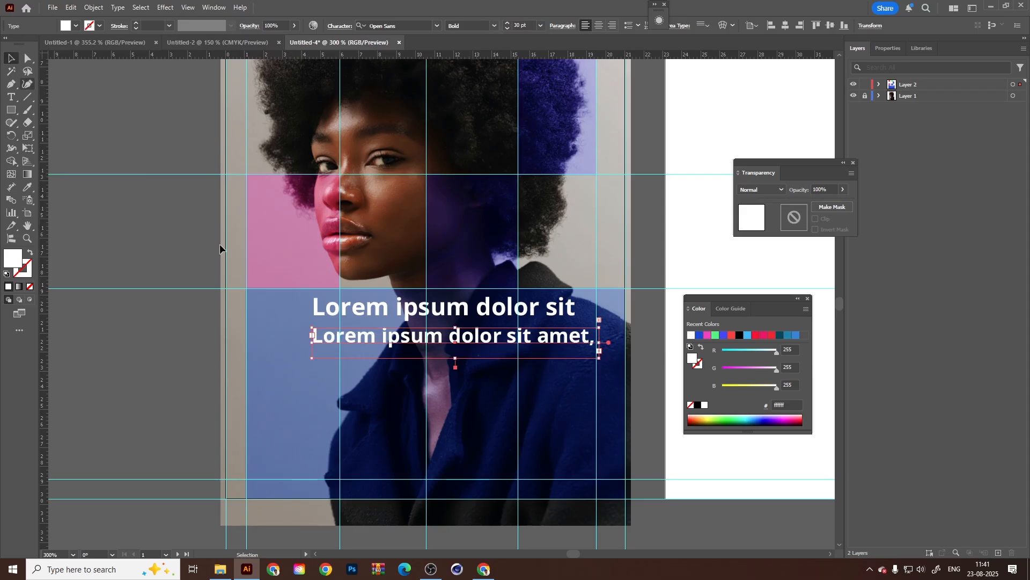
Replace the second line's placeholder text with "Frameboxx".
{"action": "key", "text": "t"}
{"action": "triple_click", "coordinate": [523, 340]}
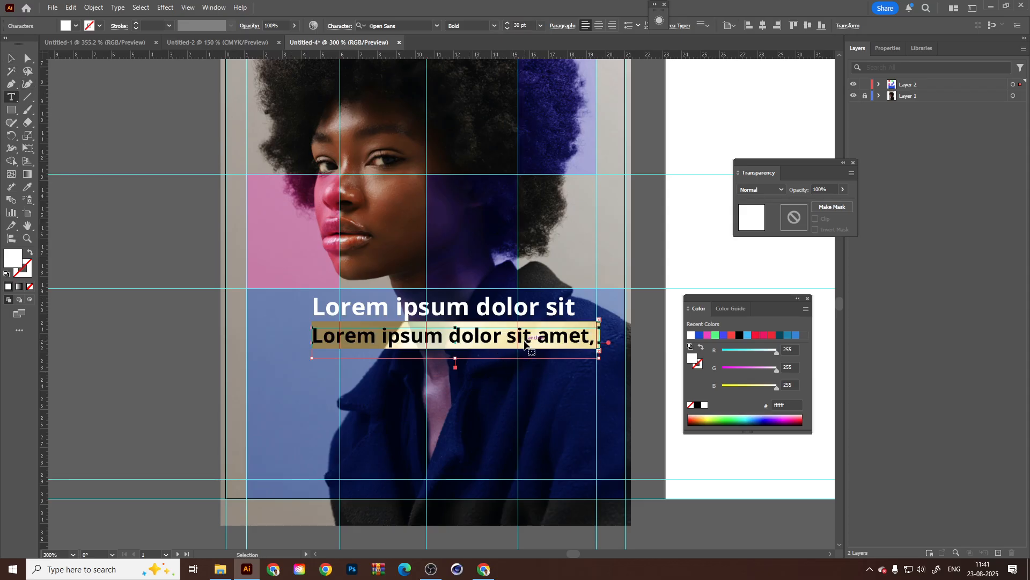
{"action": "left_click", "coordinate": [573, 341]}
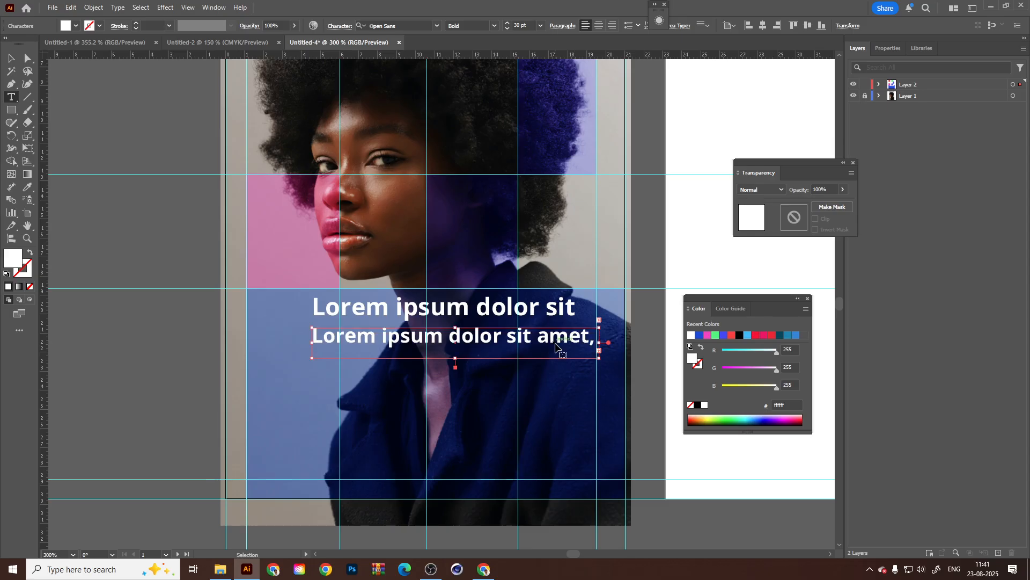
{"action": "triple_click", "coordinate": [557, 341]}
{"action": "key", "text": "BackSpace"}
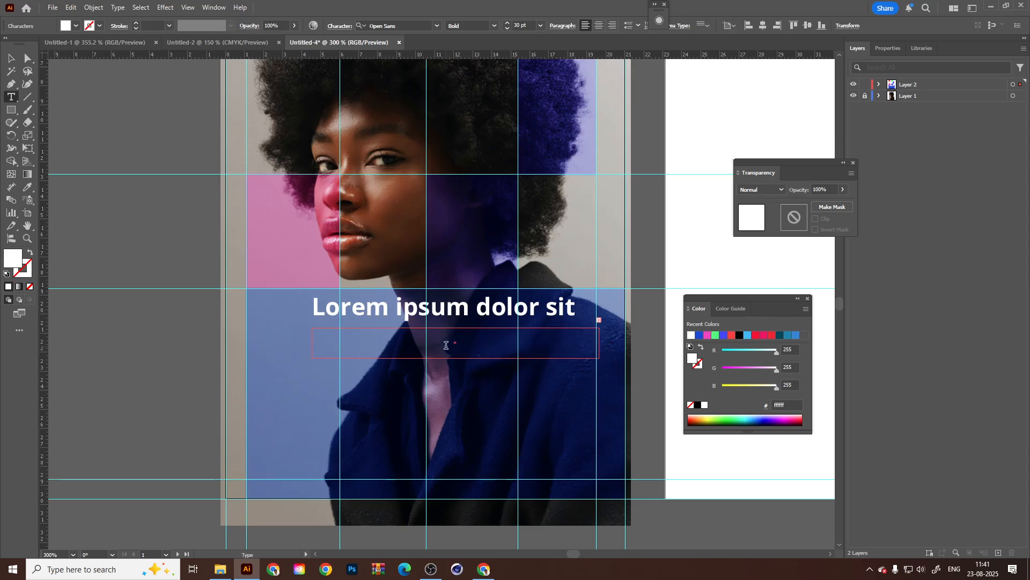
{"action": "type", "text": "Frameboxx"}
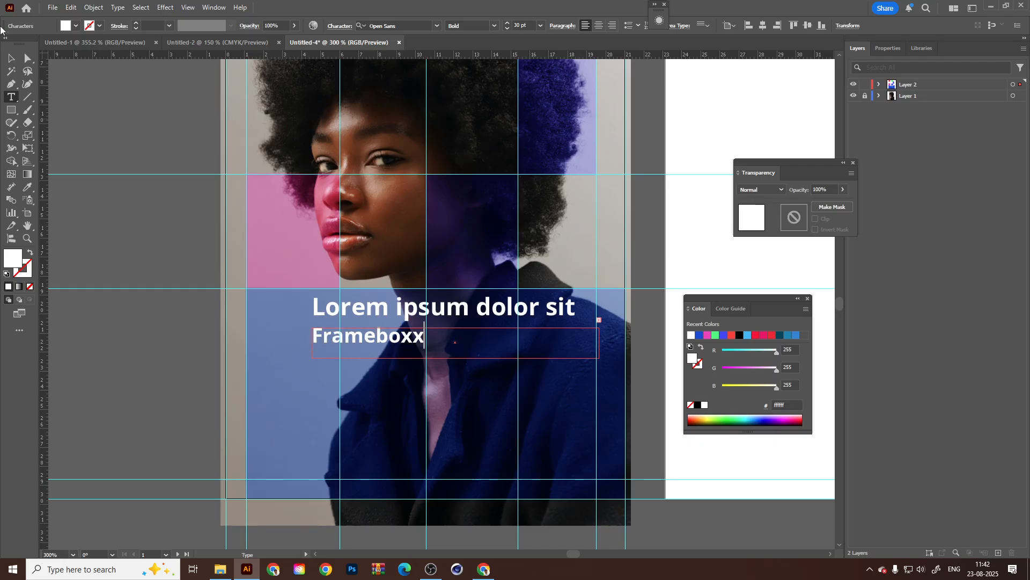
{"action": "left_click", "coordinate": [10, 57]}
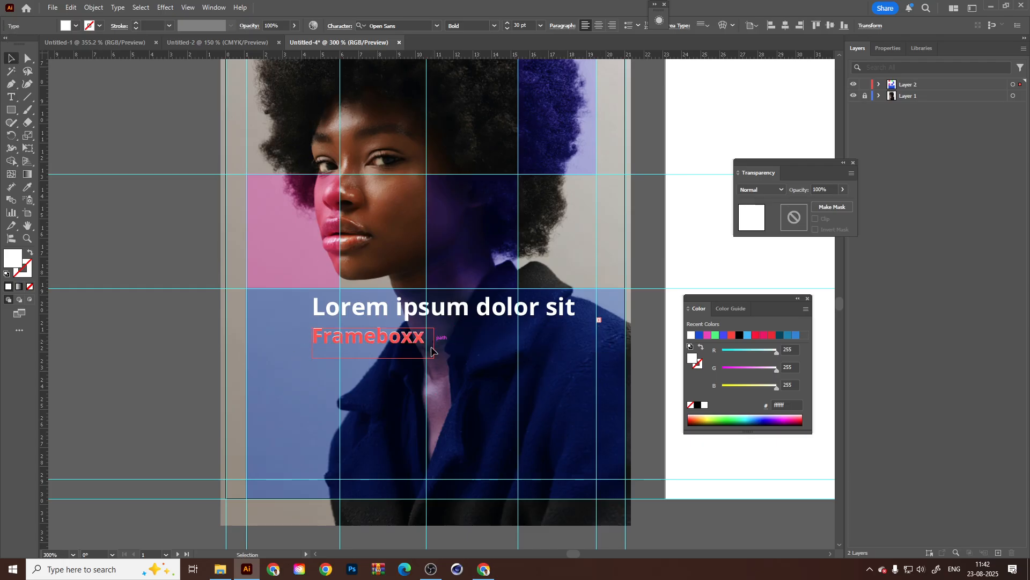
Centre the Frameboxx line horizontally under the headline, using the headline as the key object.
{"action": "left_click_drag", "start_coordinate": [431, 351], "coordinate": [492, 351]}
{"action": "left_click", "coordinate": [456, 318], "text": "shift"}
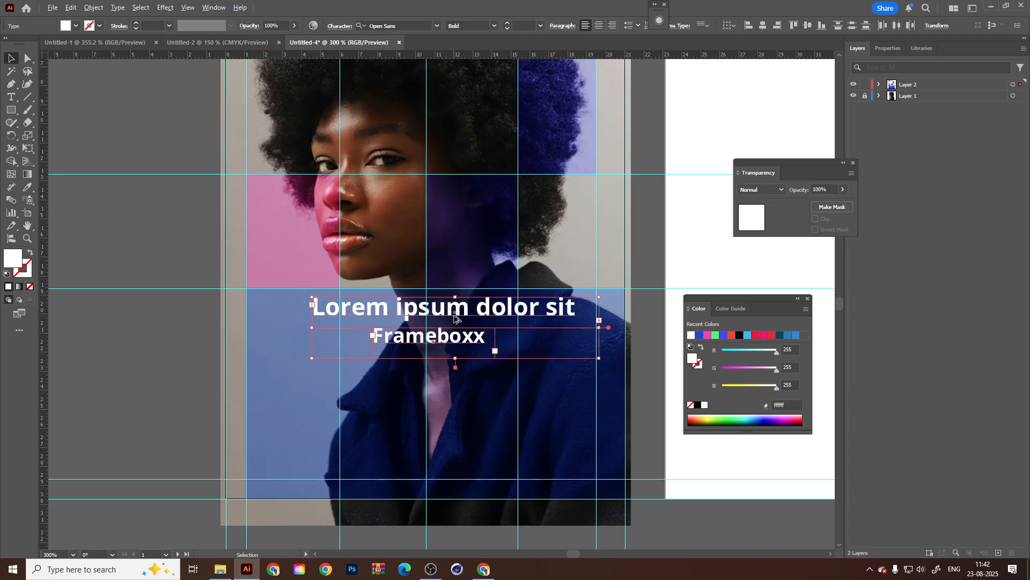
{"action": "left_click", "coordinate": [454, 319]}
{"action": "left_click", "coordinate": [763, 25]}
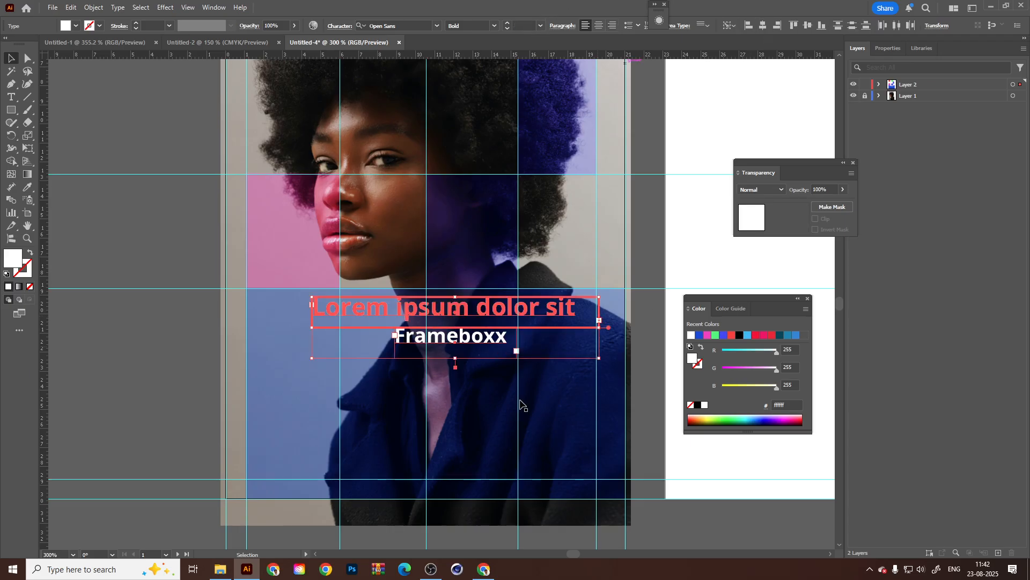
Duplicate the Frameboxx line below itself in a larger frame, set the copy to 60 pt, and position it beneath the smaller line.
{"action": "left_click", "coordinate": [485, 357]}
{"action": "left_click", "coordinate": [483, 342]}
{"action": "left_click_drag", "start_coordinate": [483, 341], "coordinate": [573, 339]}
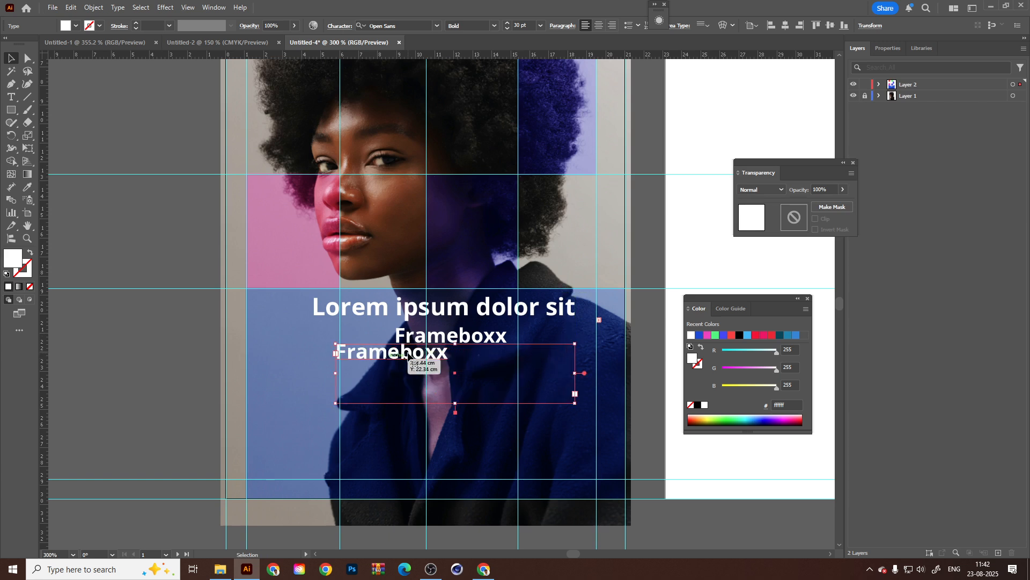
{"action": "left_click", "coordinate": [541, 26]}
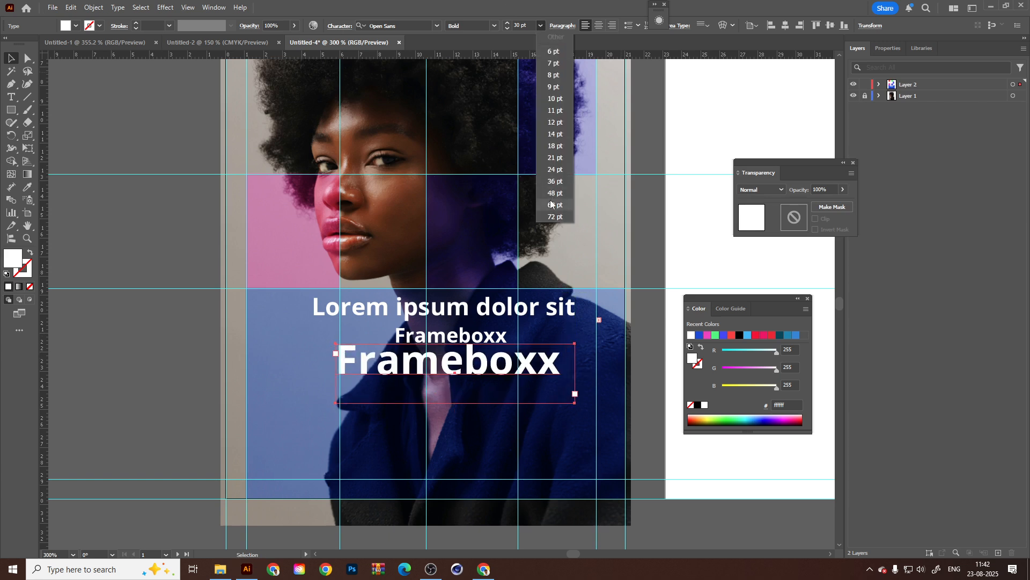
{"action": "left_click", "coordinate": [553, 205]}
{"action": "left_click_drag", "start_coordinate": [483, 364], "coordinate": [488, 382]}
Duplicate the 60 pt Frameboxx line below itself and set the copy's font size to 21 pt.
{"action": "scroll", "coordinate": [487, 382], "scroll_direction": "down", "scroll_amount": 2}
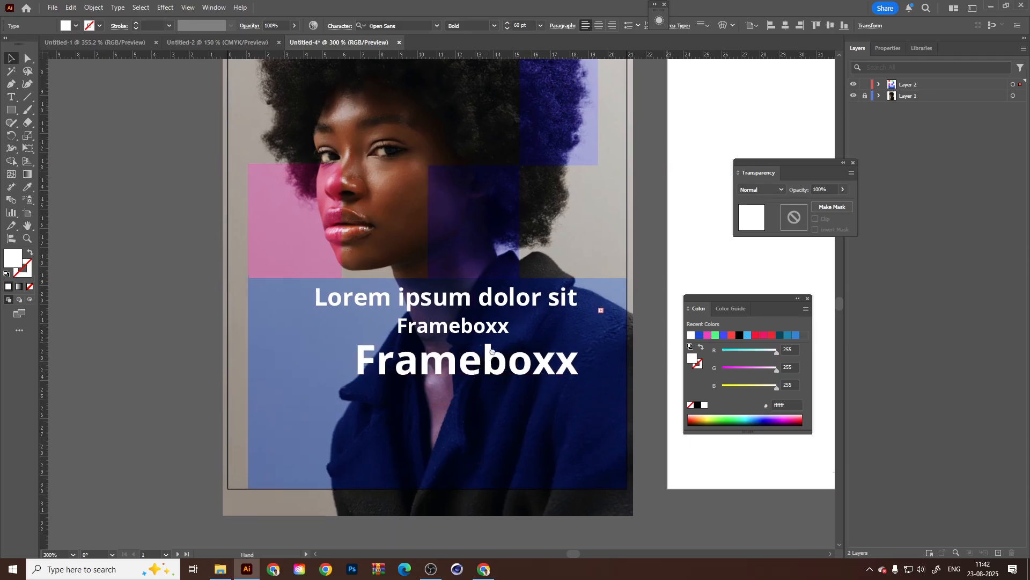
{"action": "left_click_drag", "start_coordinate": [495, 342], "coordinate": [495, 383]}
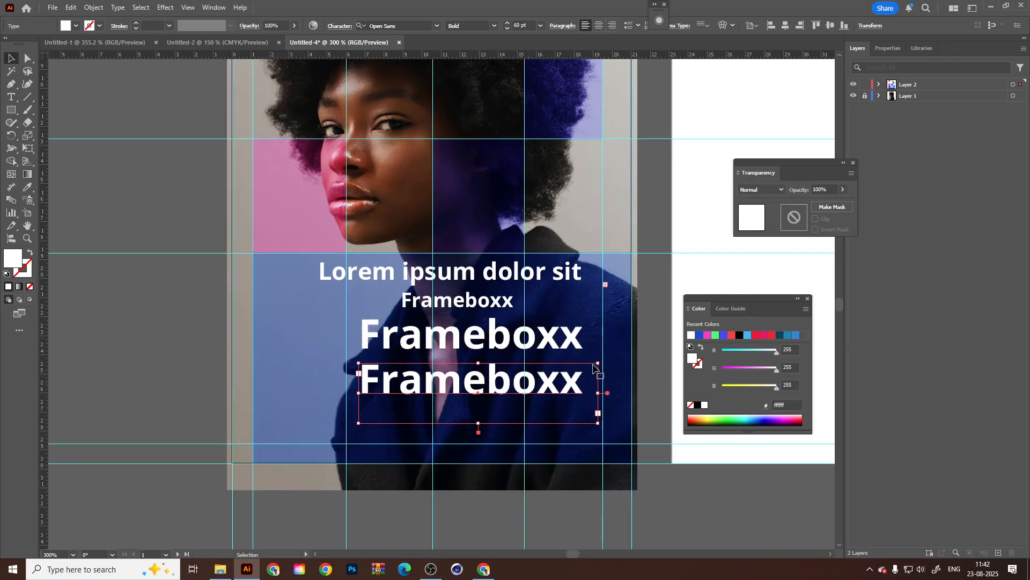
{"action": "double_click", "coordinate": [558, 389]}
{"action": "key", "text": "ctrl+a"}
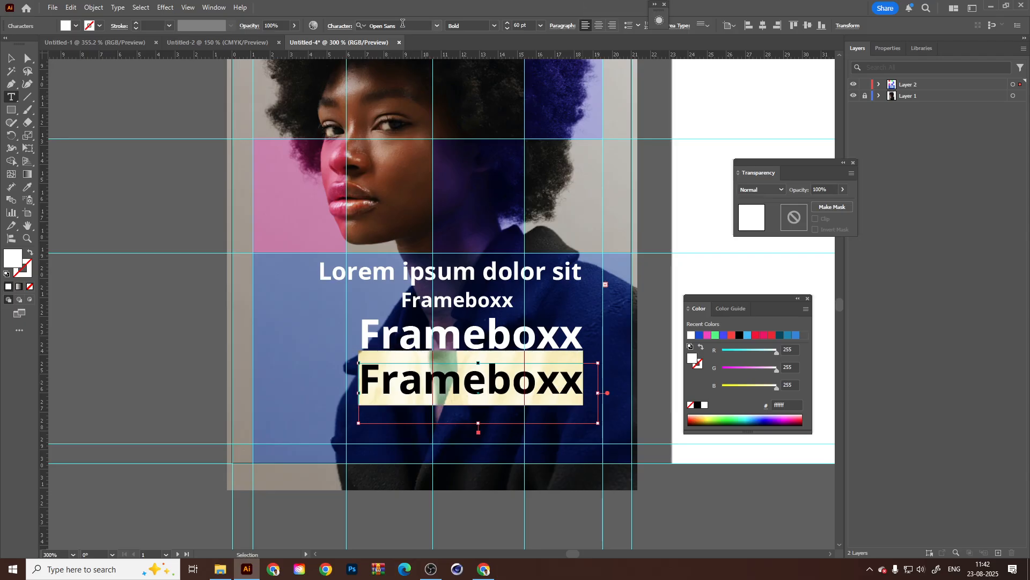
{"action": "left_click", "coordinate": [495, 24]}
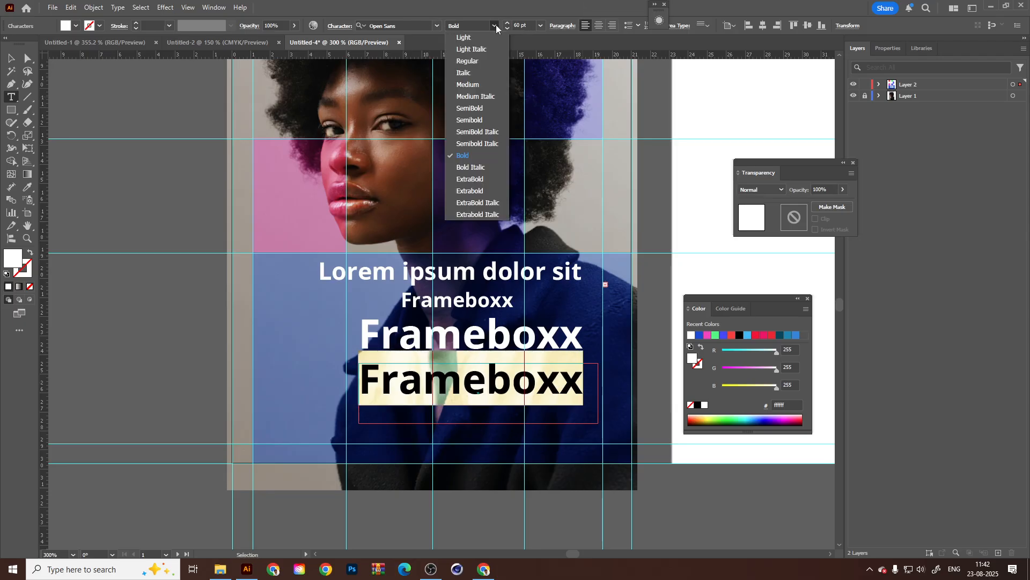
{"action": "left_click", "coordinate": [494, 26]}
{"action": "left_click", "coordinate": [540, 26]}
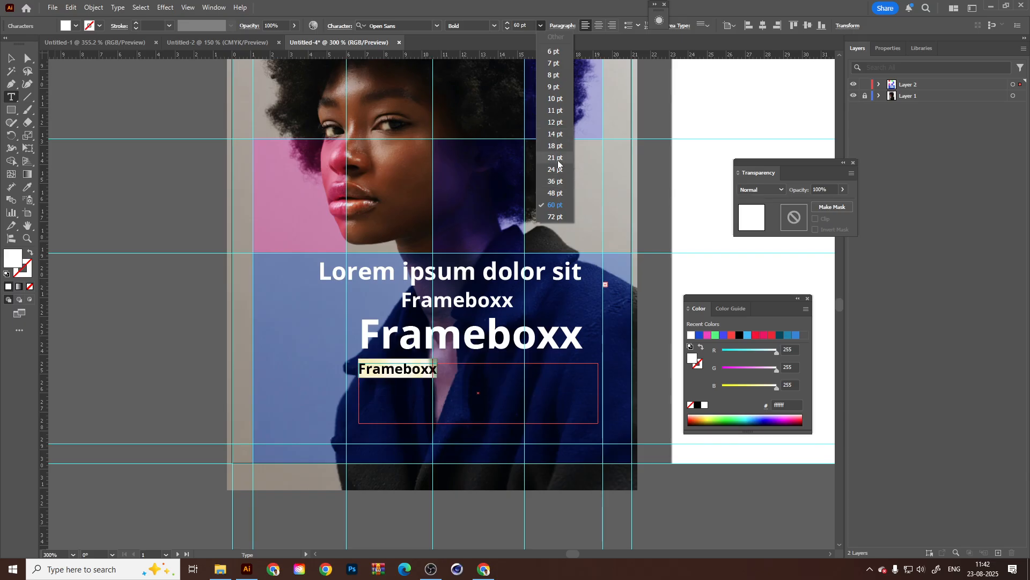
{"action": "left_click", "coordinate": [556, 158]}
Move the 21 pt Frameboxx line to the right so it sits beneath the middle of the large one.
{"action": "left_click", "coordinate": [11, 57]}
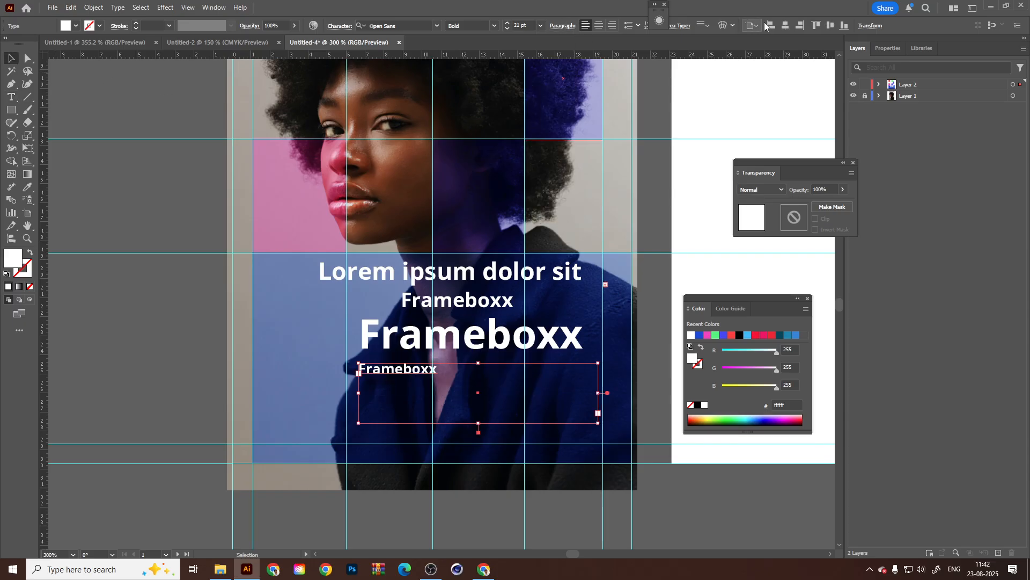
{"action": "left_click_drag", "start_coordinate": [384, 380], "coordinate": [495, 379]}
{"action": "scroll", "coordinate": [495, 378], "scroll_direction": "down", "scroll_amount": 1}
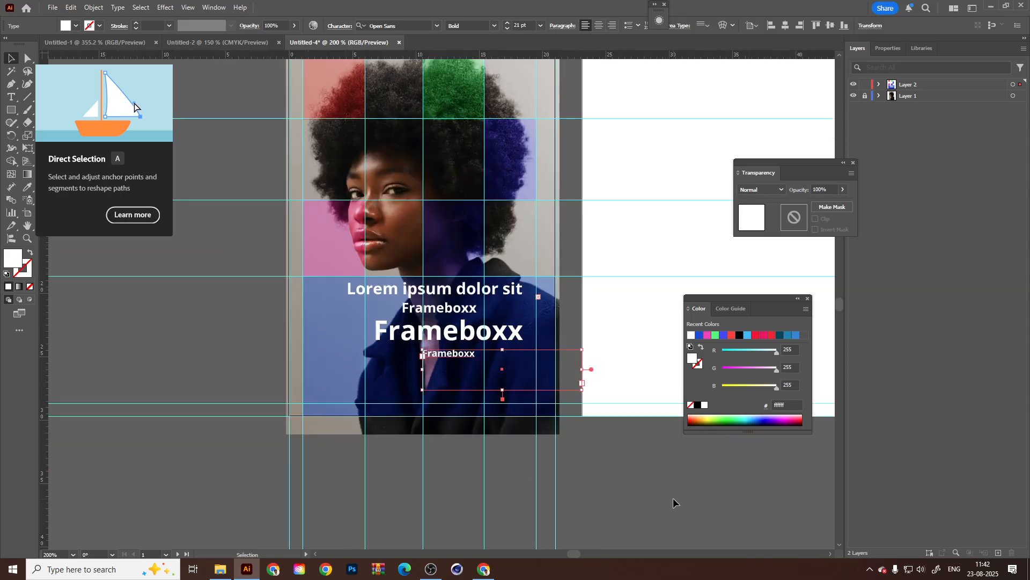
Deselect the text, preview the portrait layout in Presentation Mode, and return to the normal screen mode.
{"action": "left_click", "coordinate": [674, 503]}
{"action": "left_click_drag", "start_coordinate": [548, 323], "coordinate": [554, 355]}
{"action": "key", "text": "f"}
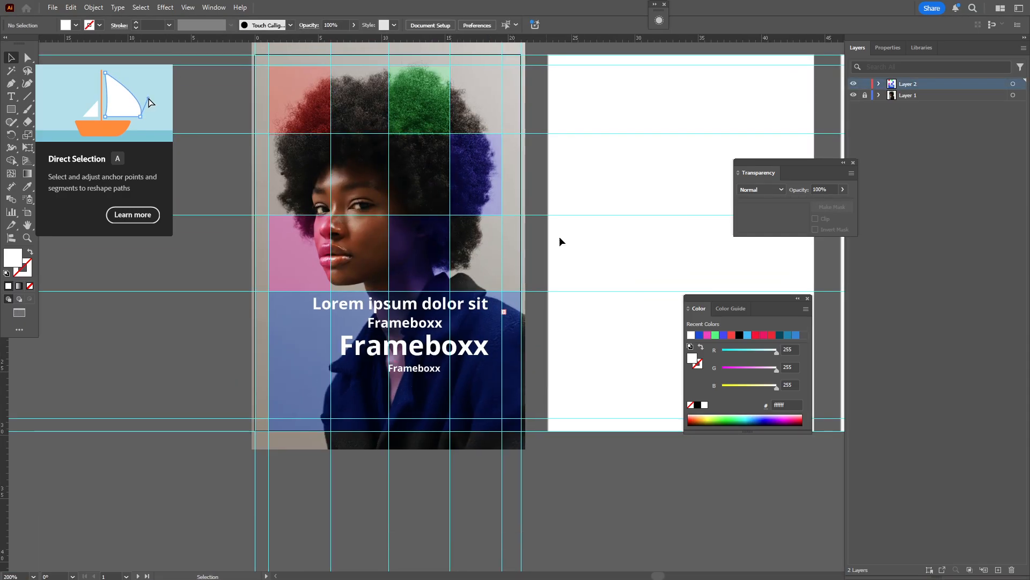
{"action": "key", "text": "f"}
{"action": "key", "text": "f"}
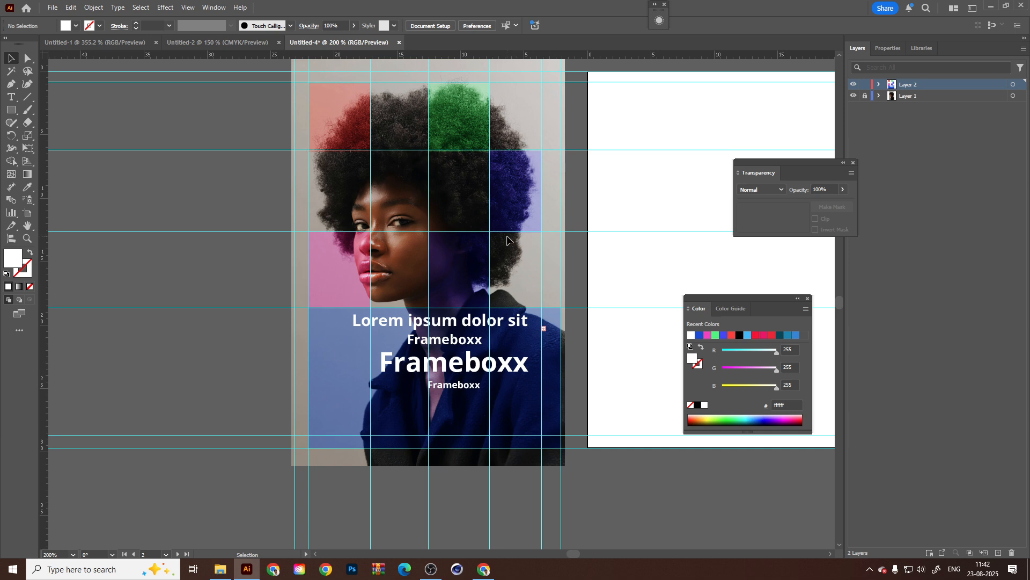
{"action": "key", "text": "q"}
{"action": "left_click", "coordinate": [17, 316]}
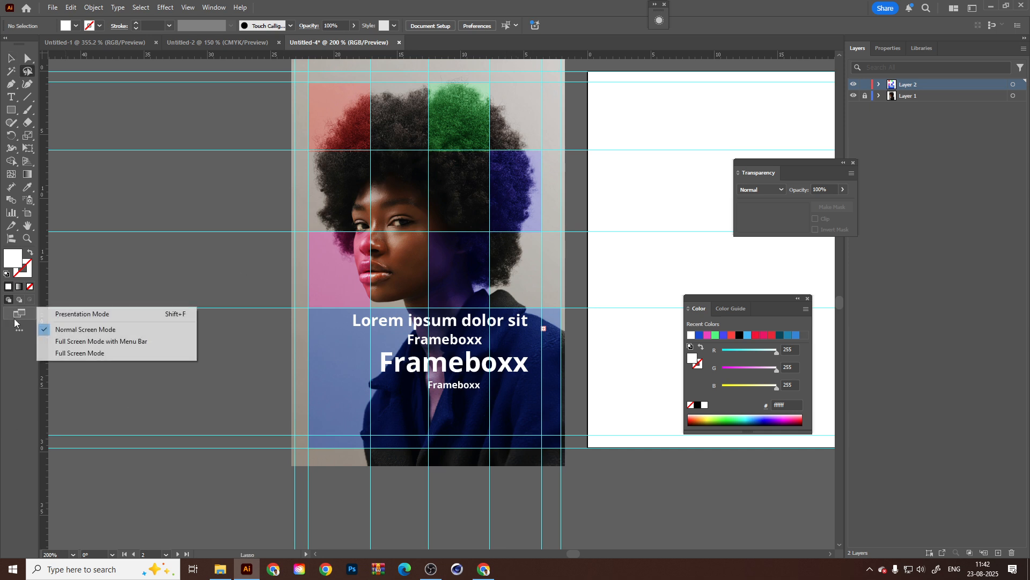
{"action": "left_click", "coordinate": [73, 314]}
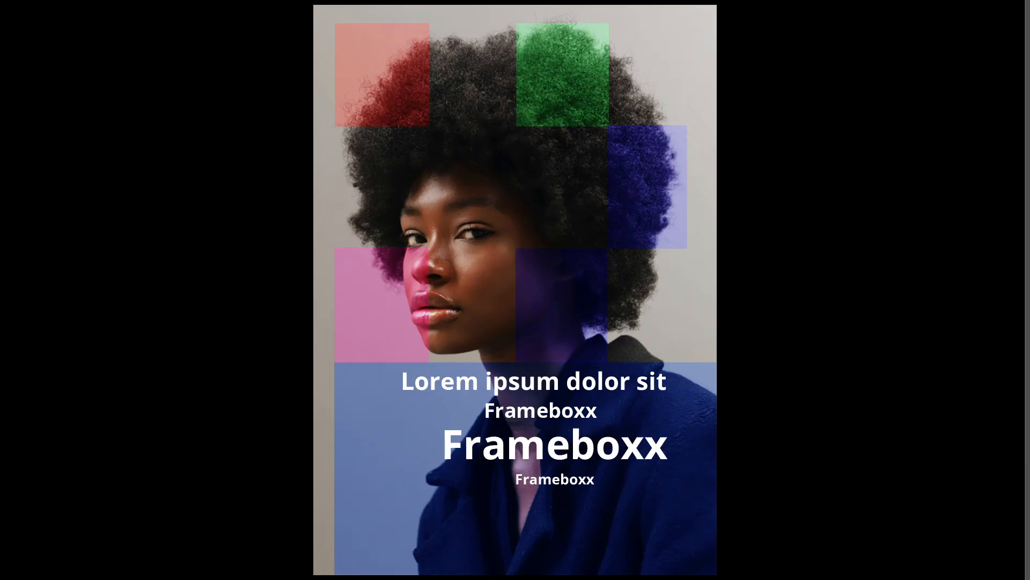
{"action": "key", "text": "Escape"}
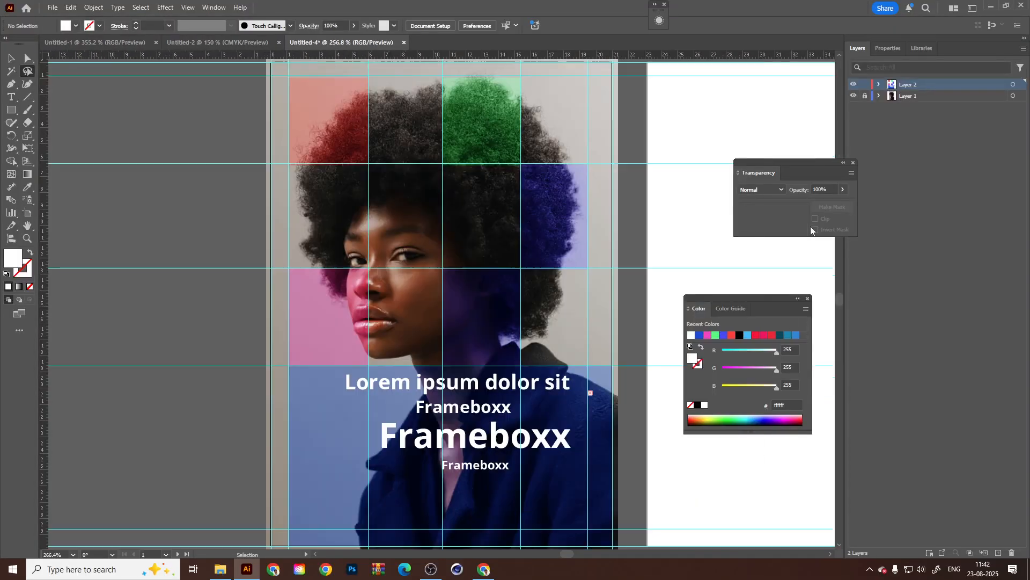
Hide Layer 1 and the guides, and close the Transparency panel to clear the view around the second artboard.
{"action": "left_click_drag", "start_coordinate": [539, 217], "coordinate": [193, 211]}
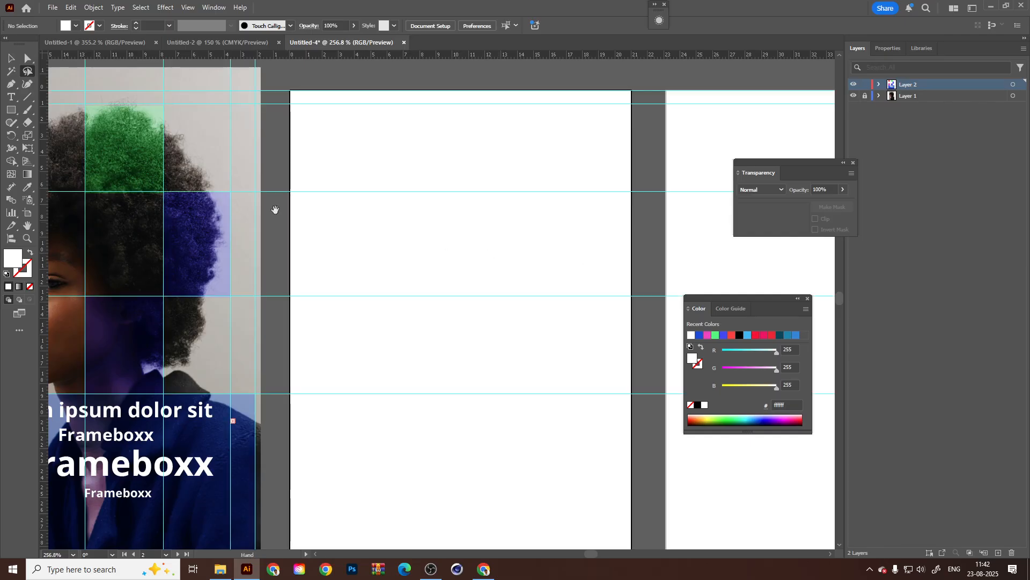
{"action": "left_click_drag", "start_coordinate": [274, 209], "coordinate": [364, 214]}
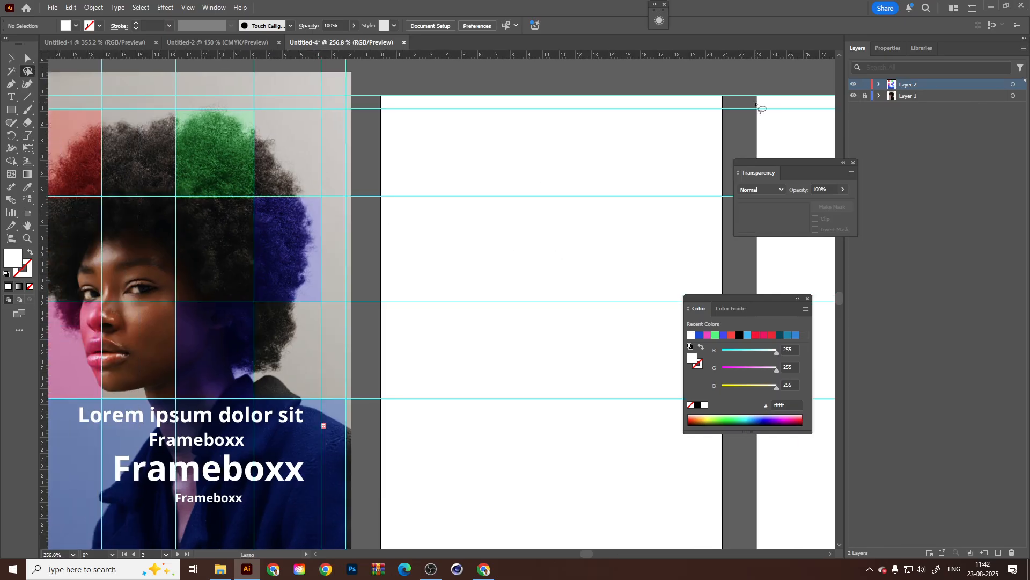
{"action": "left_click", "coordinate": [865, 95]}
{"action": "left_click", "coordinate": [853, 95]}
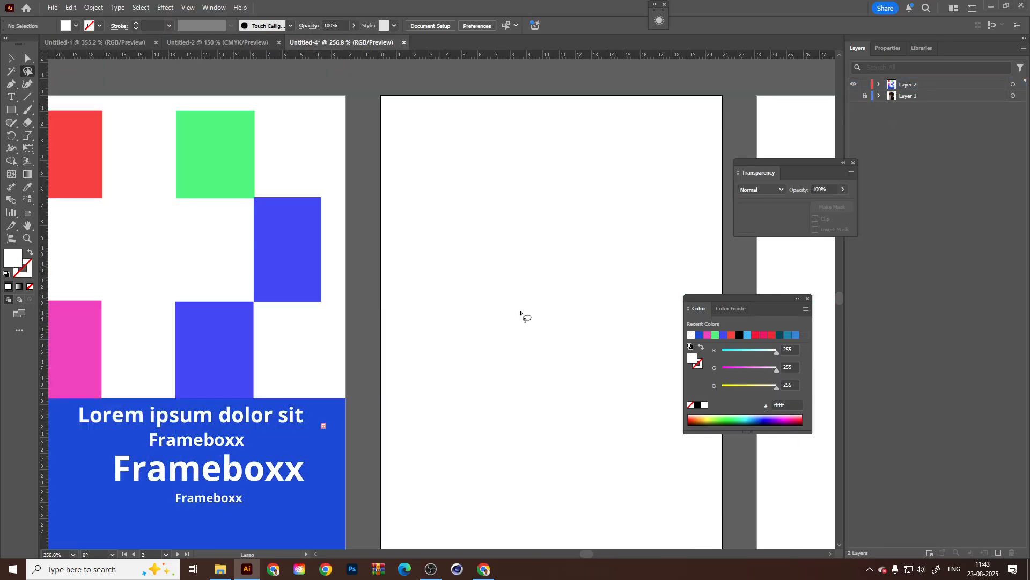
{"action": "left_click_drag", "start_coordinate": [522, 310], "coordinate": [518, 306]}
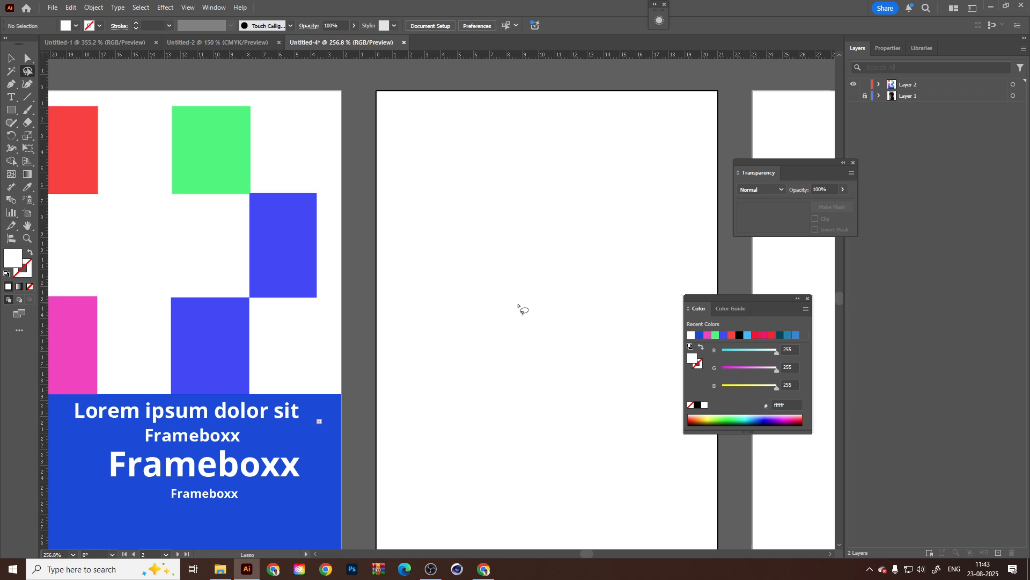
{"action": "mouse_move", "coordinate": [485, 315]}
{"action": "left_mouse_down"}
{"action": "mouse_move", "coordinate": [255, 258]}
{"action": "mouse_move", "coordinate": [269, 281]}
{"action": "left_mouse_up"}
{"action": "left_click", "coordinate": [854, 162]}
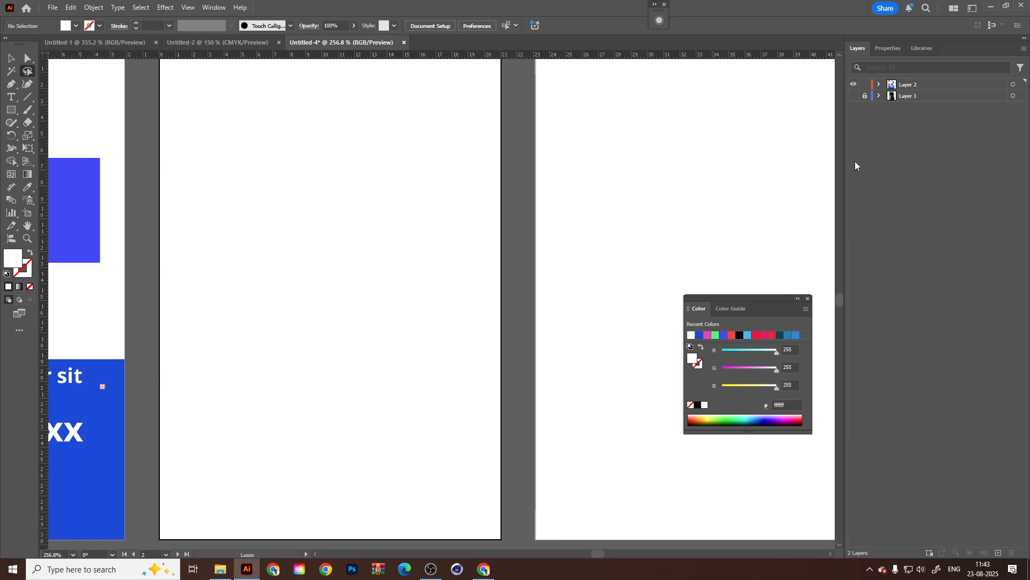
{"action": "left_click", "coordinate": [10, 58]}
{"action": "key", "text": "ctrl+minus"}
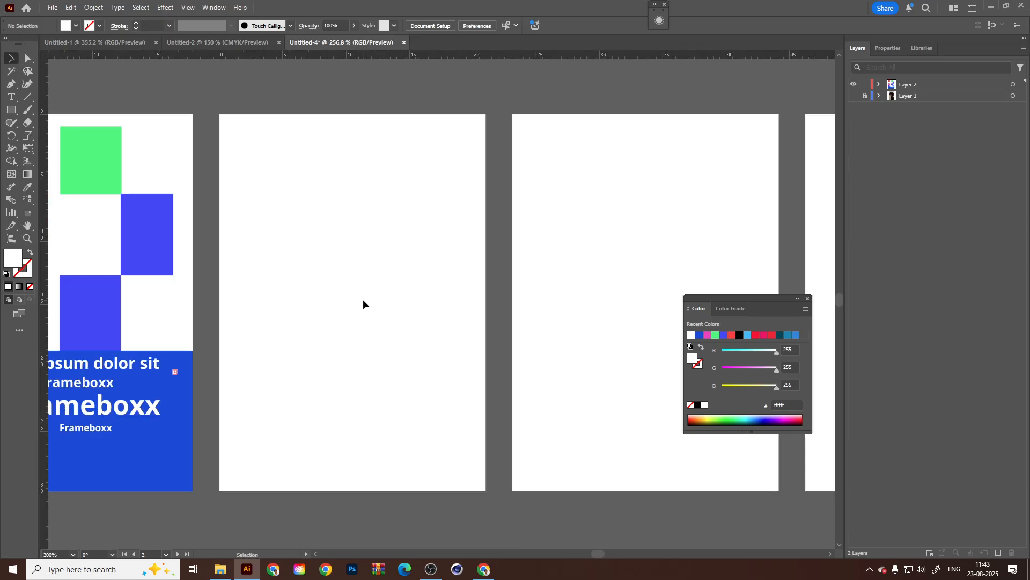
{"action": "left_click", "coordinate": [11, 111]}
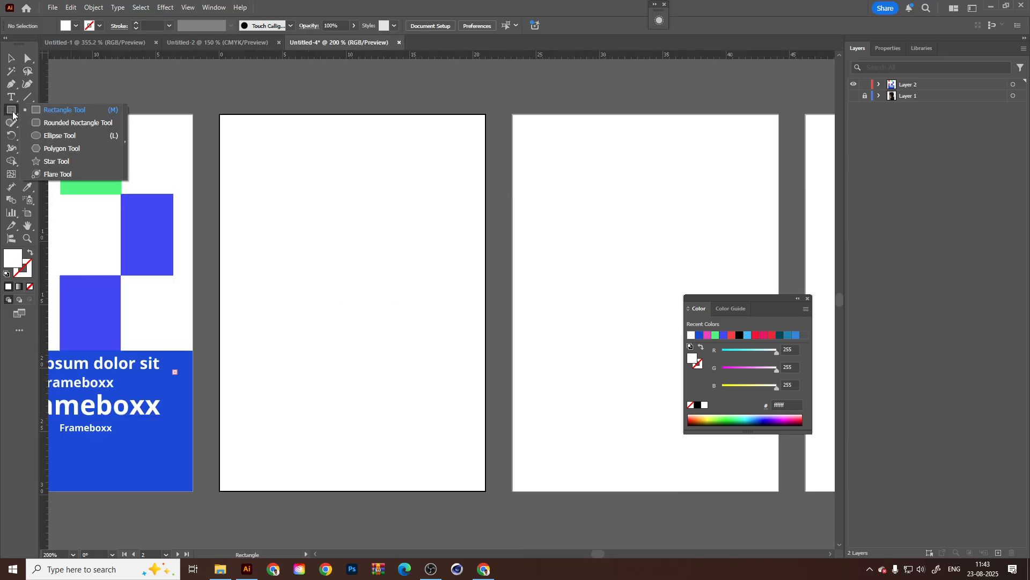
{"action": "left_click", "coordinate": [65, 109]}
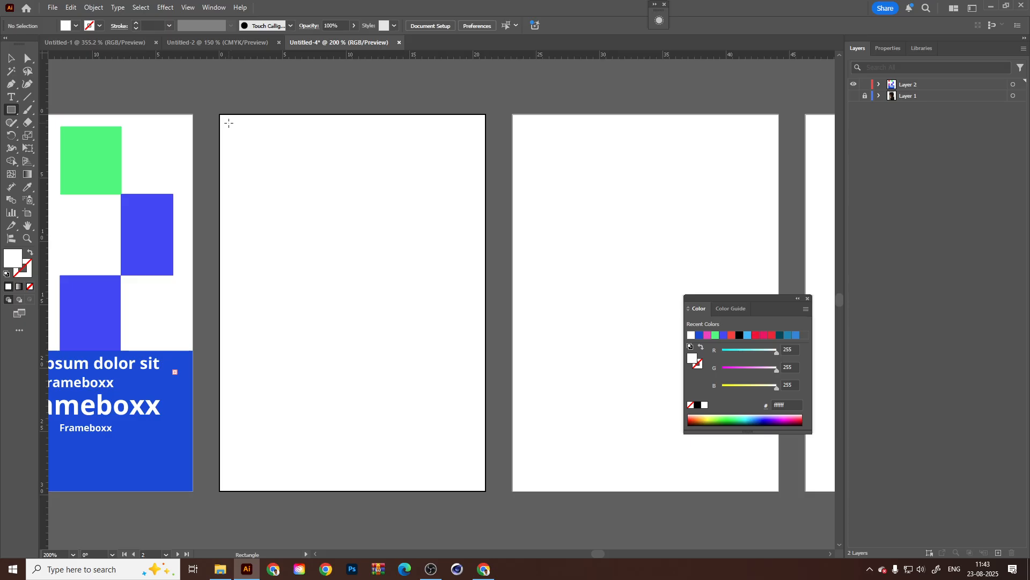
{"action": "left_click", "coordinate": [264, 154]}
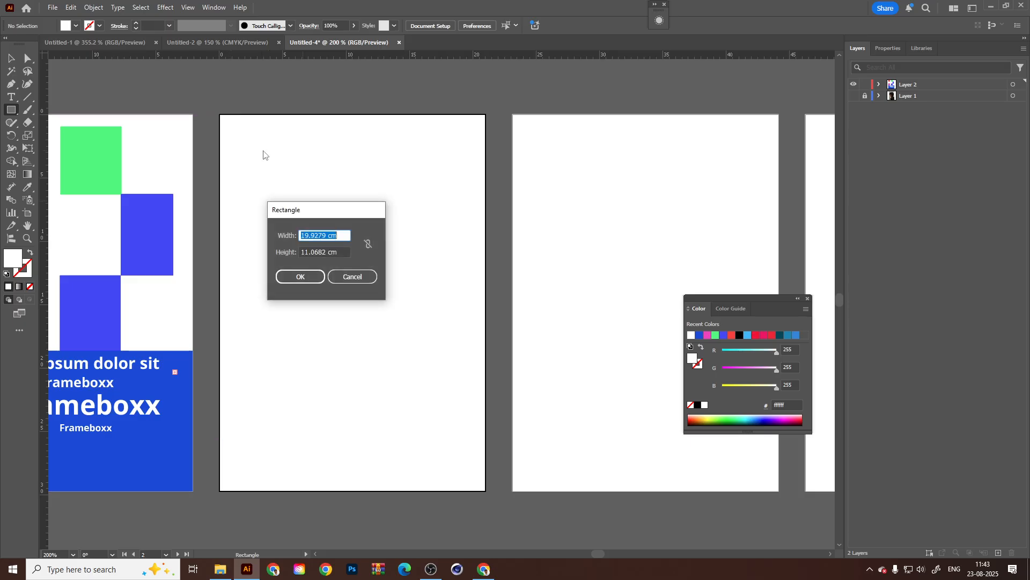
{"action": "left_click", "coordinate": [321, 274]}
{"action": "key", "text": "ctrl+shift+a"}
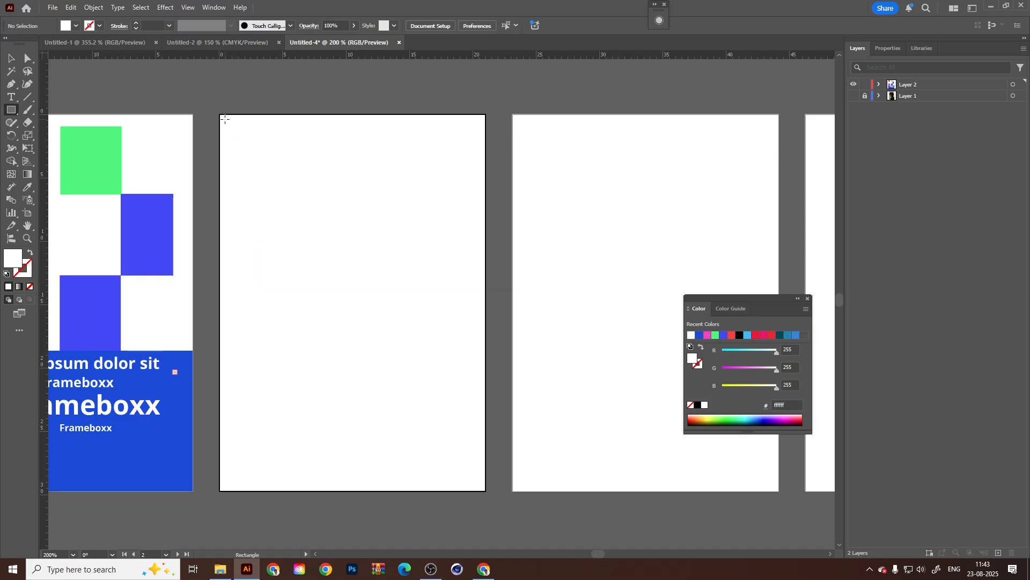
{"action": "left_click_drag", "start_coordinate": [225, 119], "coordinate": [481, 487]}
{"action": "left_click", "coordinate": [11, 58]}
{"action": "left_click", "coordinate": [691, 158]}
{"action": "left_click_drag", "start_coordinate": [537, 88], "coordinate": [399, 209]}
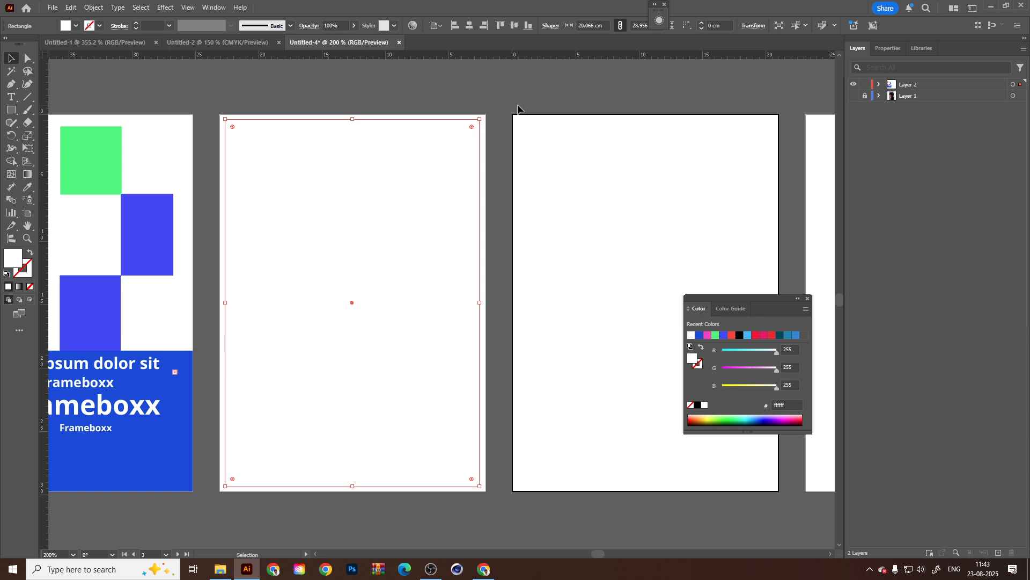
{"action": "key", "text": "Delete"}
Create an empty area-text frame about 19.9 by 28.8 cm inside the second artboard's edges, removing its placeholder text.
{"action": "left_click", "coordinate": [11, 100]}
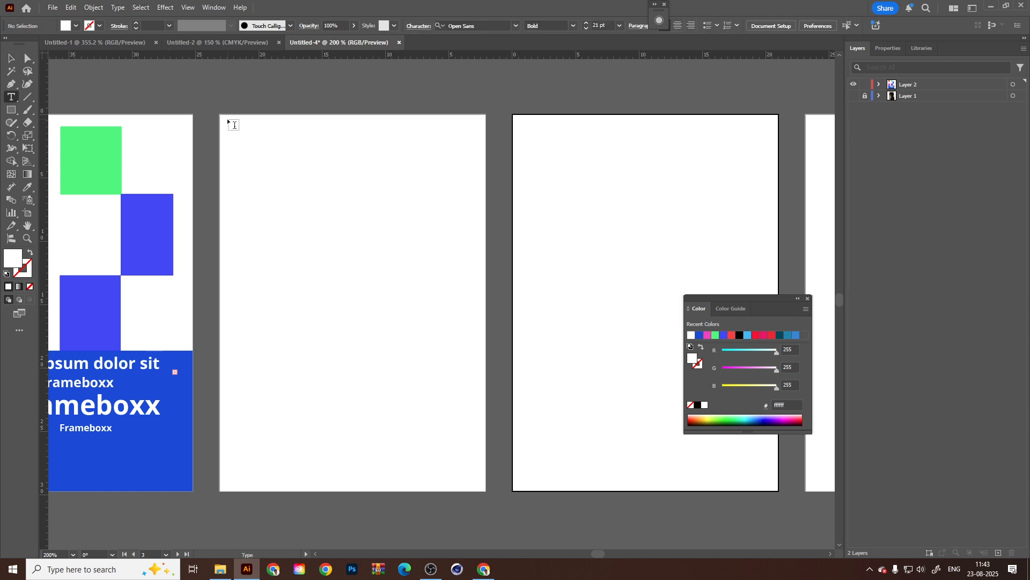
{"action": "left_click_drag", "start_coordinate": [226, 121], "coordinate": [481, 488]}
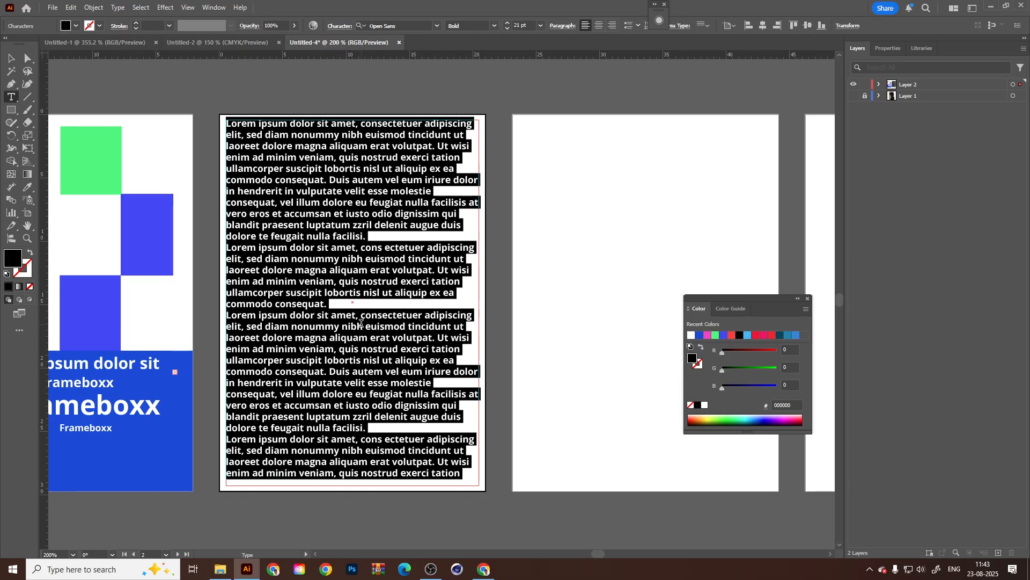
{"action": "key", "text": "Escape"}
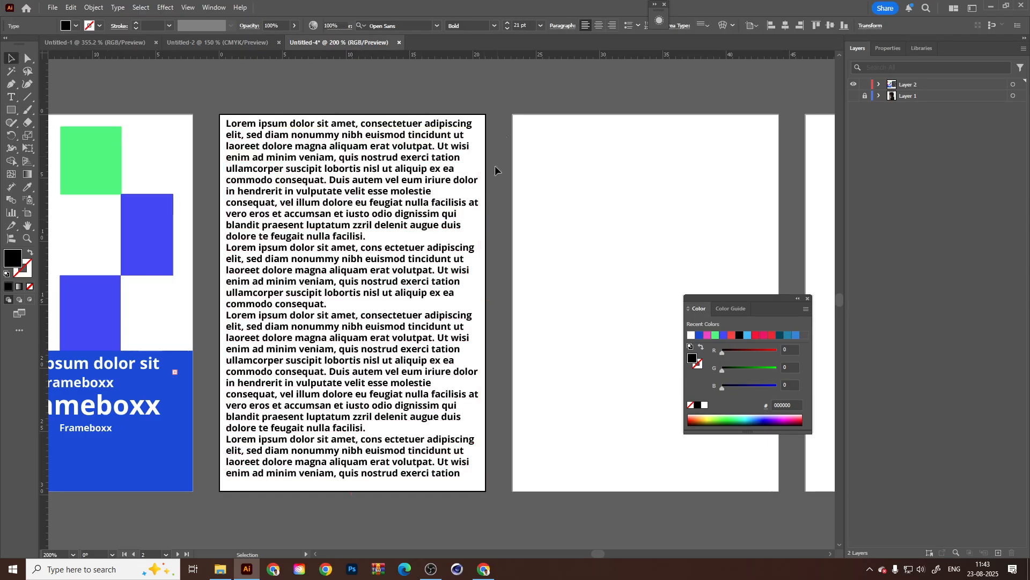
{"action": "triple_click", "coordinate": [385, 270]}
{"action": "key", "text": "ctrl+a"}
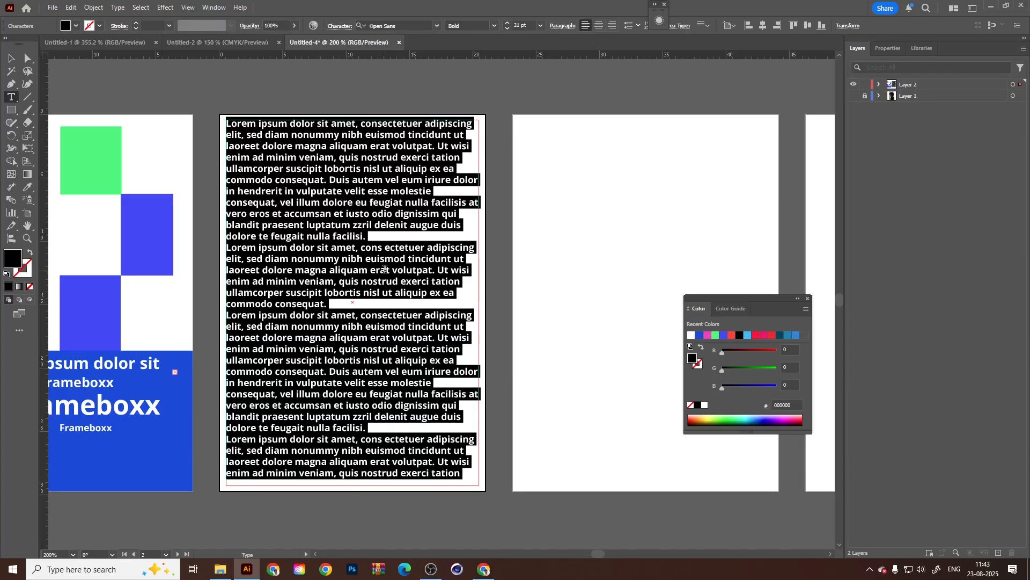
{"action": "key", "text": "Delete"}
{"action": "left_click", "coordinate": [11, 58]}
{"action": "left_click", "coordinate": [591, 86]}
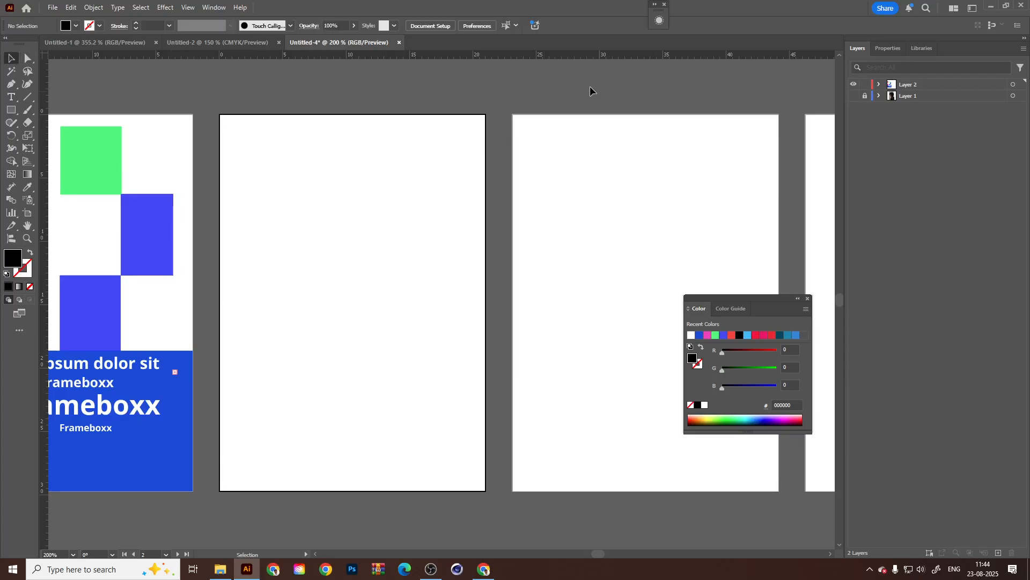
Divide the empty text frame on the second artboard into 4 columns through Area Type Options.
{"action": "left_click_drag", "start_coordinate": [590, 86], "coordinate": [373, 217]}
{"action": "left_click", "coordinate": [888, 48]}
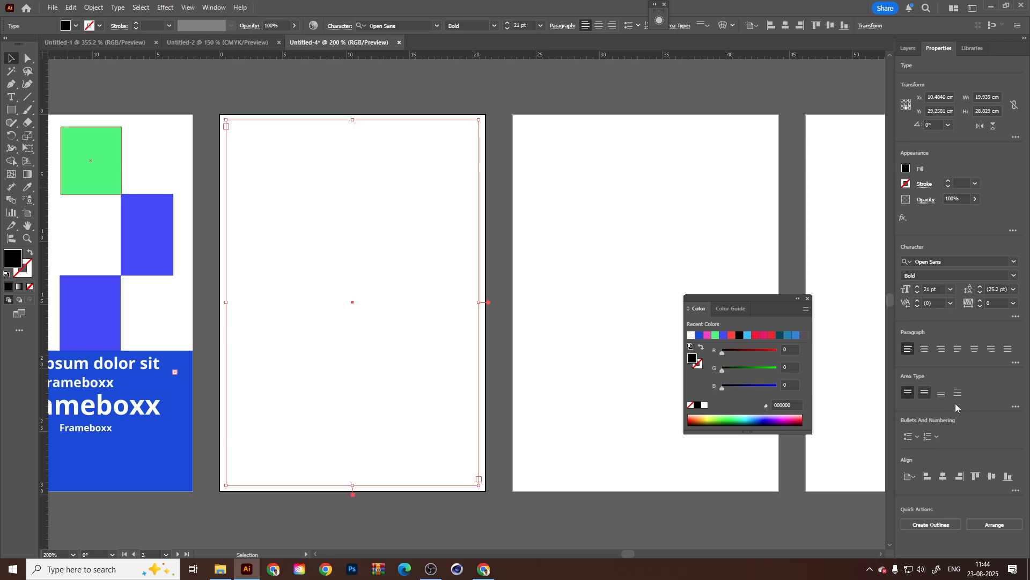
{"action": "left_click", "coordinate": [1016, 407]}
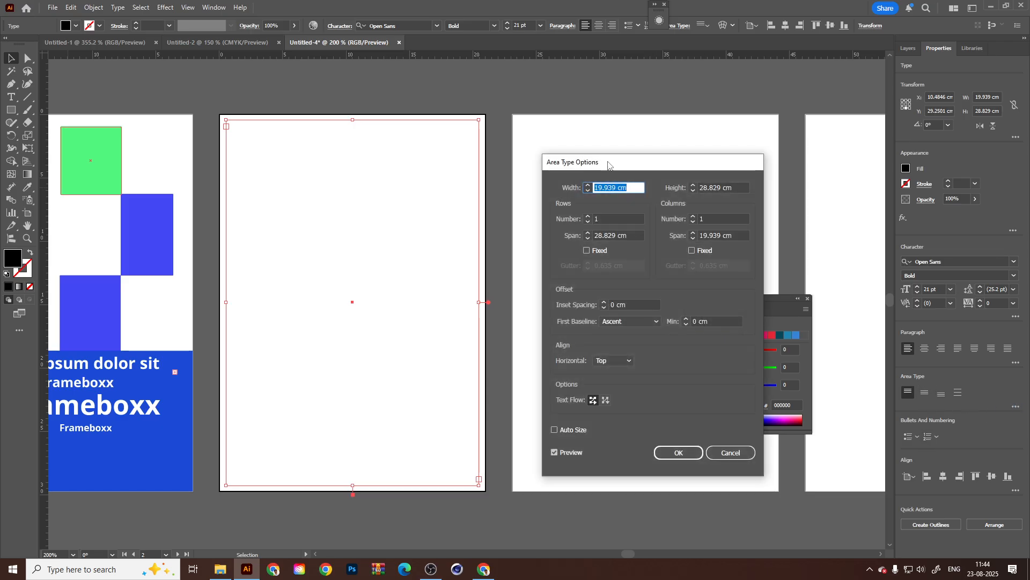
{"action": "left_click_drag", "start_coordinate": [609, 162], "coordinate": [589, 161]}
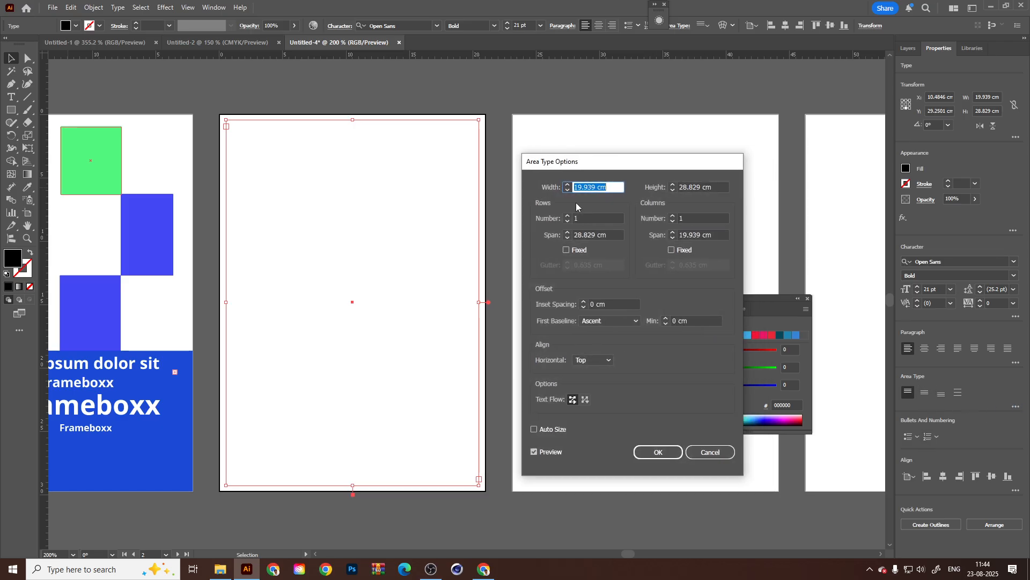
{"action": "left_click", "coordinate": [673, 215]}
{"action": "left_click", "coordinate": [672, 216]}
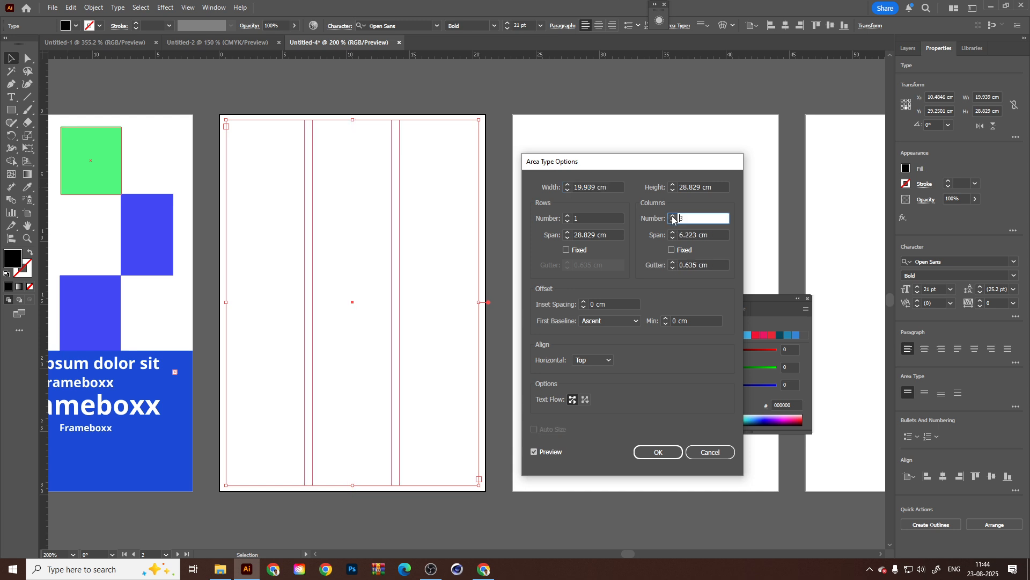
{"action": "left_click", "coordinate": [672, 216]}
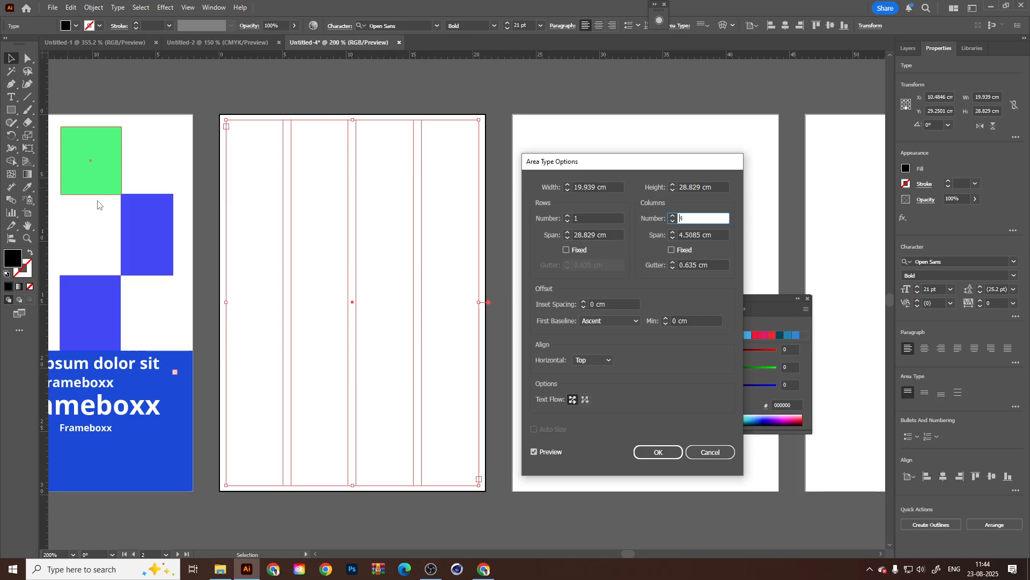
Divide the text frame into 7 rows alongside its four columns.
{"action": "left_click", "coordinate": [568, 220]}
{"action": "left_click", "coordinate": [568, 216]}
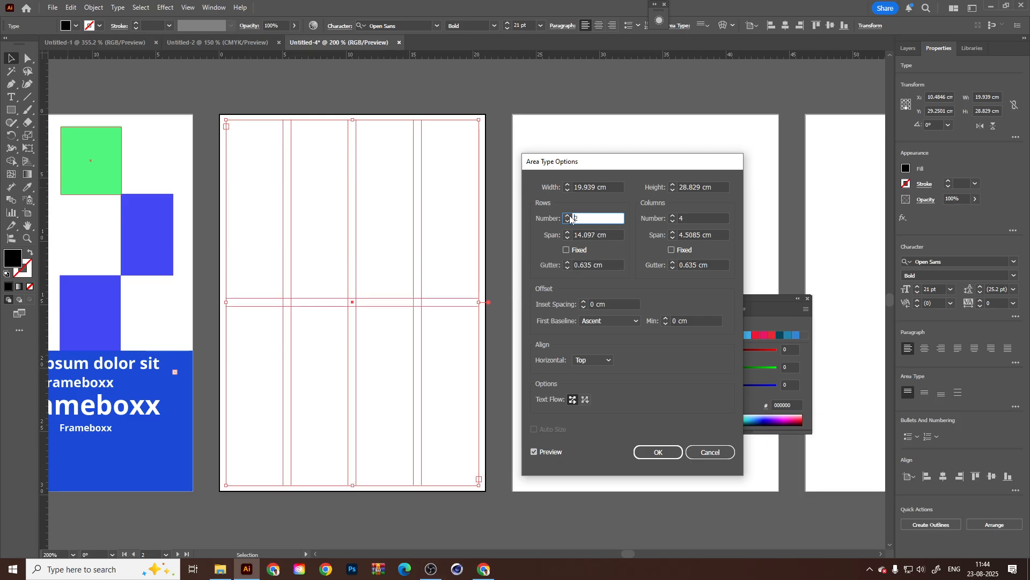
{"action": "left_click", "coordinate": [567, 215]}
{"action": "left_click", "coordinate": [568, 215]}
{"action": "left_click", "coordinate": [567, 215]}
{"action": "left_click", "coordinate": [567, 215]}
{"action": "left_click", "coordinate": [567, 216]}
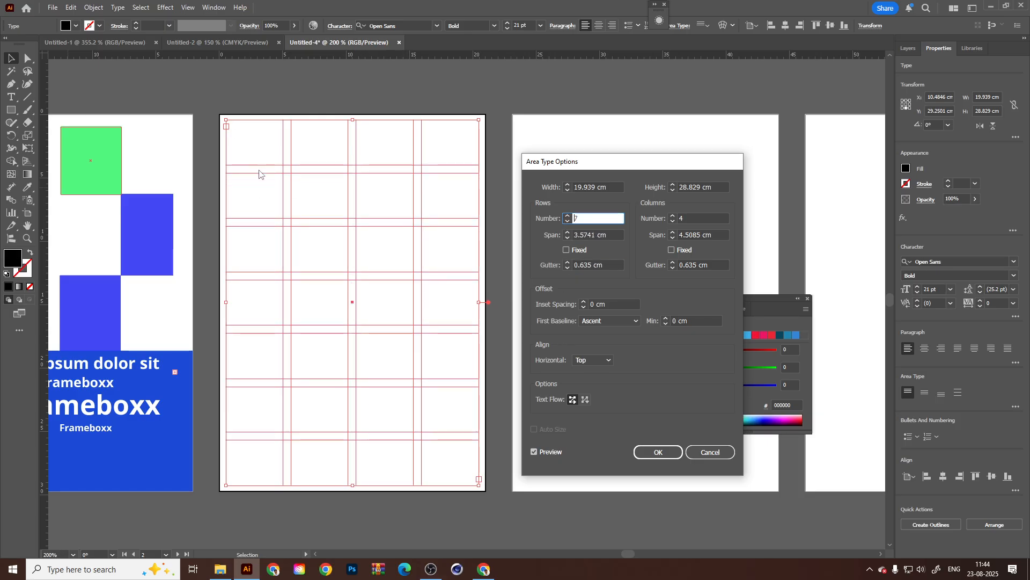
Try different row spans for the seven-row frame, settling on 3.5 cm.
{"action": "left_click_drag", "start_coordinate": [610, 234], "coordinate": [559, 234]}
{"action": "scroll", "coordinate": [600, 233], "scroll_direction": "down", "scroll_amount": 7}
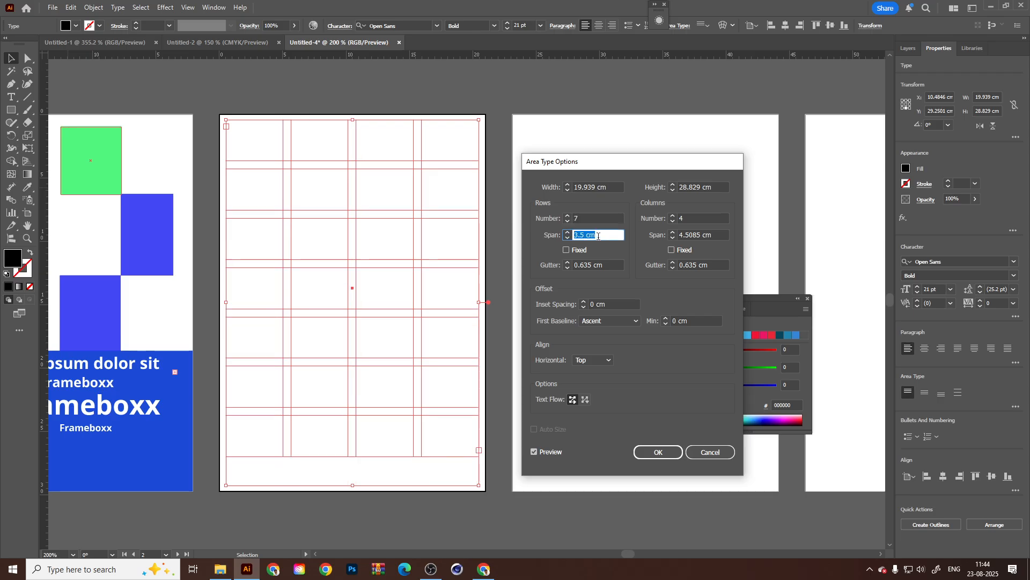
{"action": "scroll", "coordinate": [597, 232], "scroll_direction": "up", "scroll_amount": 1}
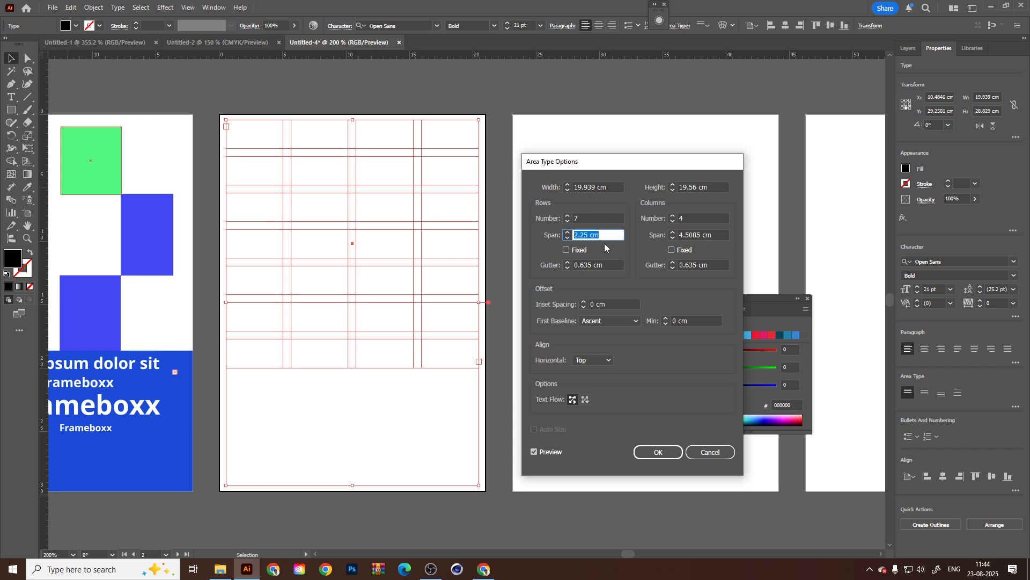
{"action": "scroll", "coordinate": [606, 234], "scroll_direction": "up", "scroll_amount": 2}
{"action": "scroll", "coordinate": [608, 233], "scroll_direction": "up", "scroll_amount": 4}
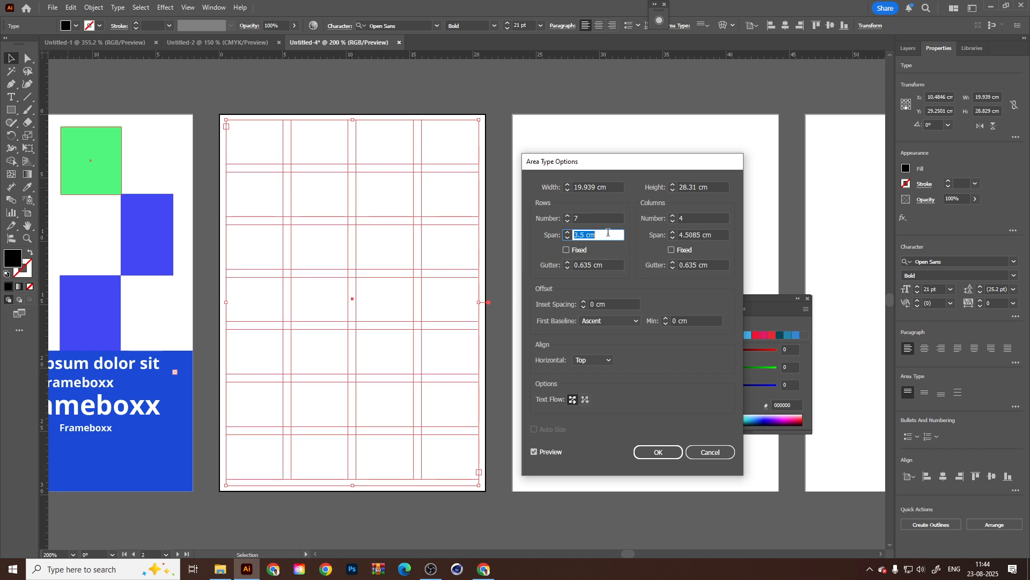
{"action": "scroll", "coordinate": [608, 233], "scroll_direction": "down", "scroll_amount": 1}
Reduce the text frame to 1 row, apply the Area Type Options, and centre the frame on the second artboard.
{"action": "left_click", "coordinate": [598, 218]}
{"action": "scroll", "coordinate": [599, 220], "scroll_direction": "down", "scroll_amount": 4}
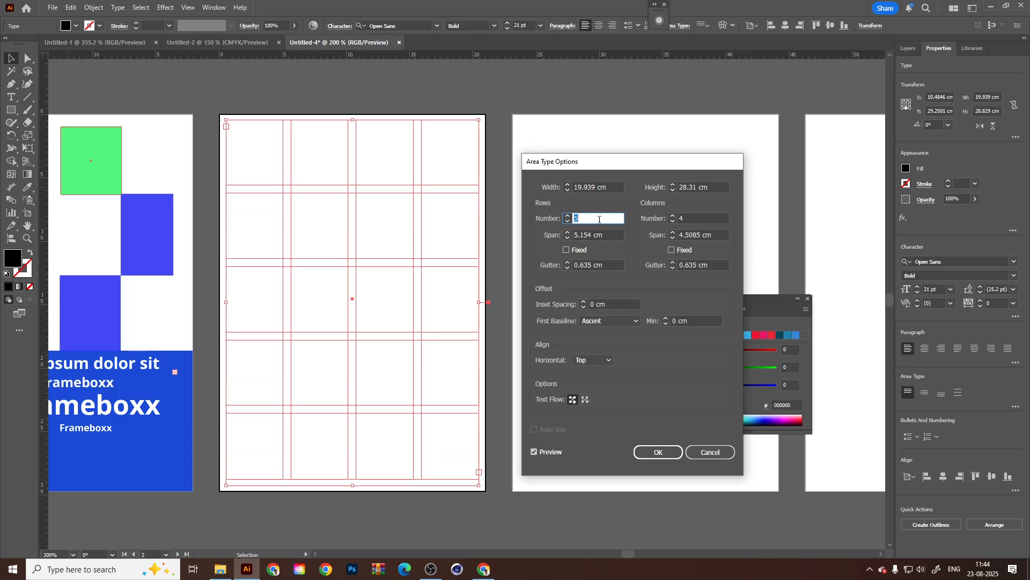
{"action": "scroll", "coordinate": [599, 219], "scroll_direction": "down", "scroll_amount": 2}
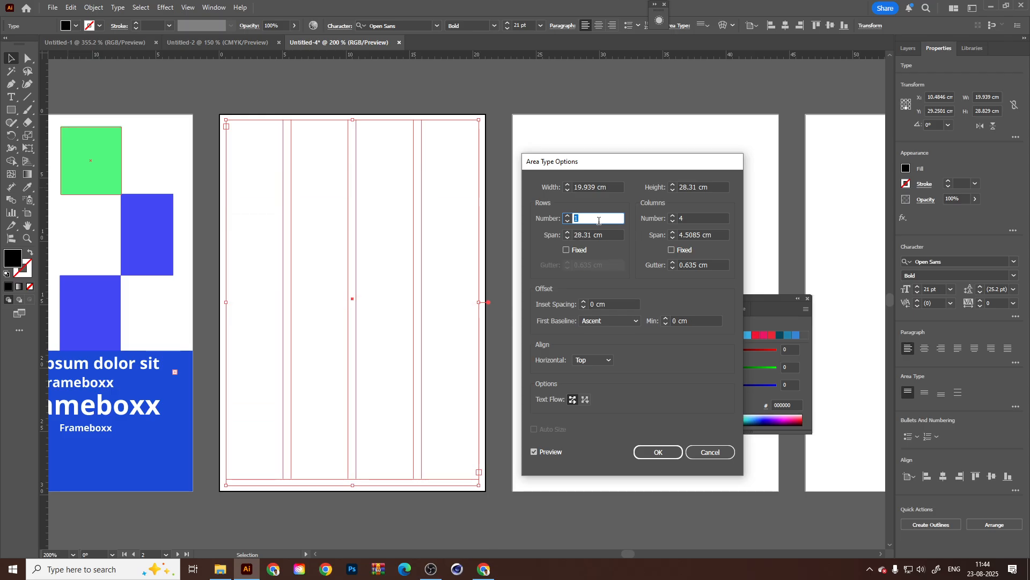
{"action": "left_click", "coordinate": [660, 452]}
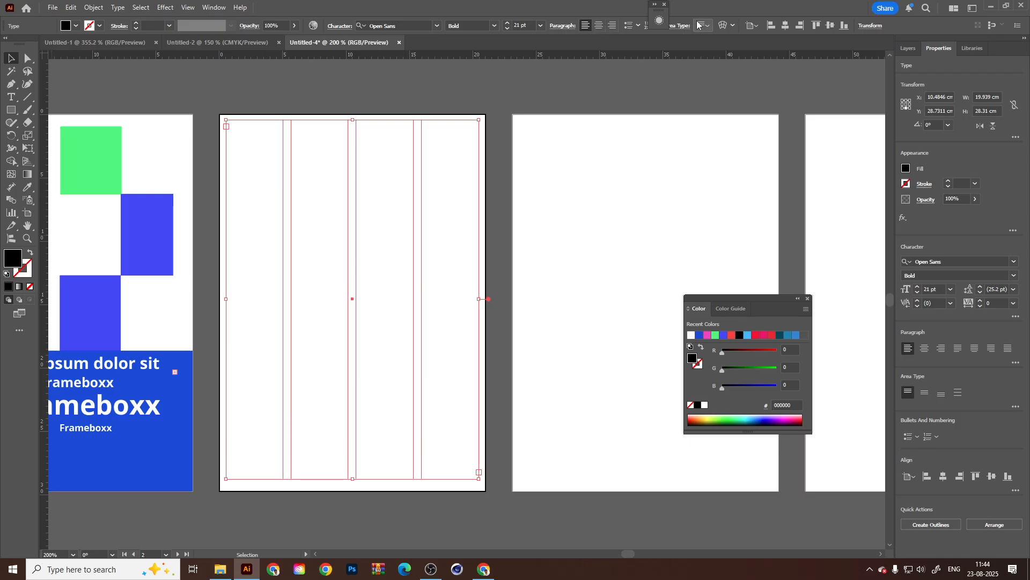
{"action": "left_click", "coordinate": [665, 197]}
{"action": "left_click", "coordinate": [308, 267]}
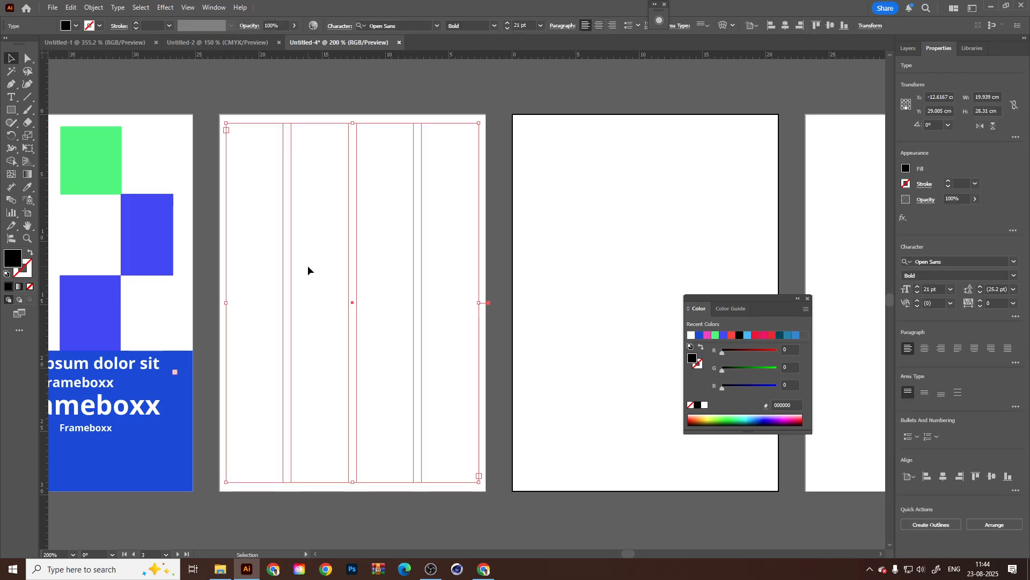
Try to convert the four-column text frame on the second artboard into guides.
{"action": "left_click", "coordinate": [188, 7]}
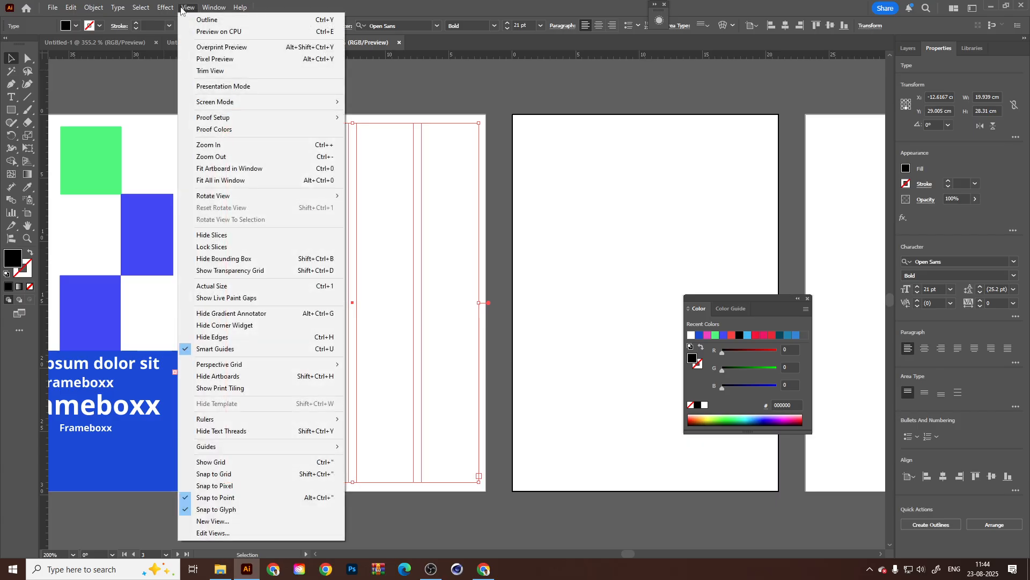
{"action": "mouse_move", "coordinate": [329, 449]}
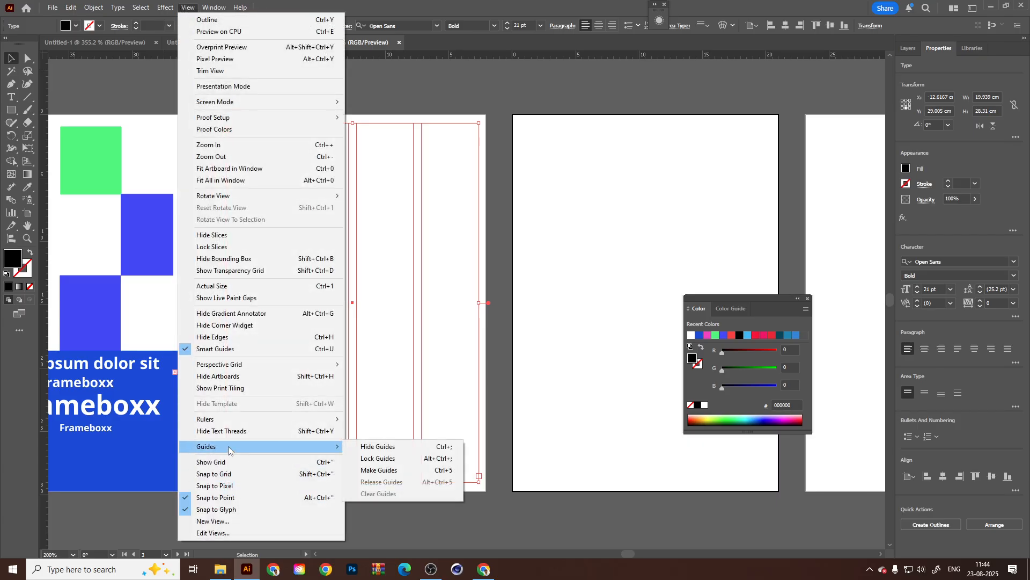
{"action": "left_click", "coordinate": [363, 470]}
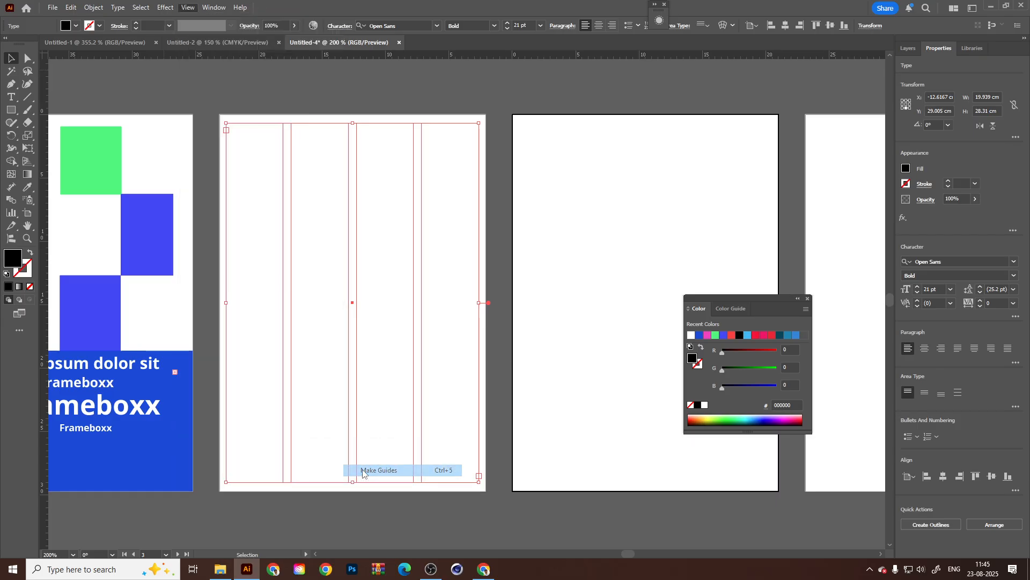
{"action": "left_click", "coordinate": [618, 297]}
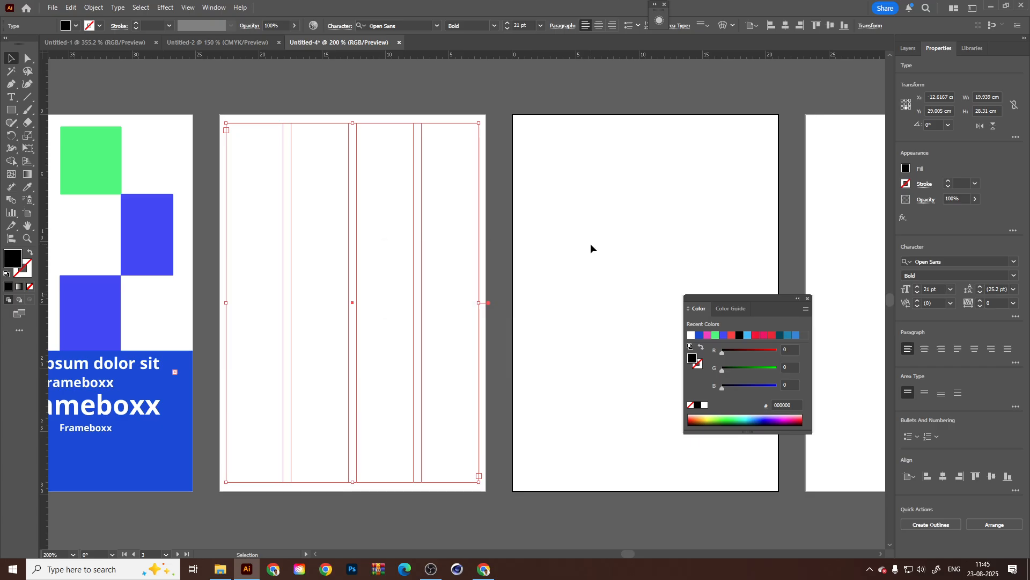
{"action": "left_click_drag", "start_coordinate": [498, 96], "coordinate": [286, 232]}
{"action": "left_click", "coordinate": [78, 7]}
{"action": "mouse_move", "coordinate": [93, 8]}
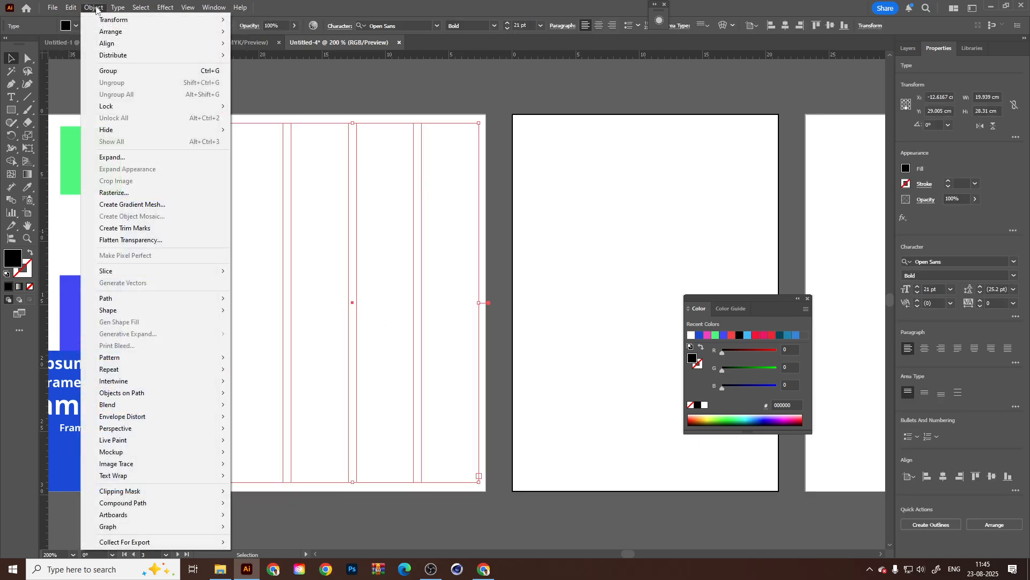
{"action": "left_click", "coordinate": [127, 161]}
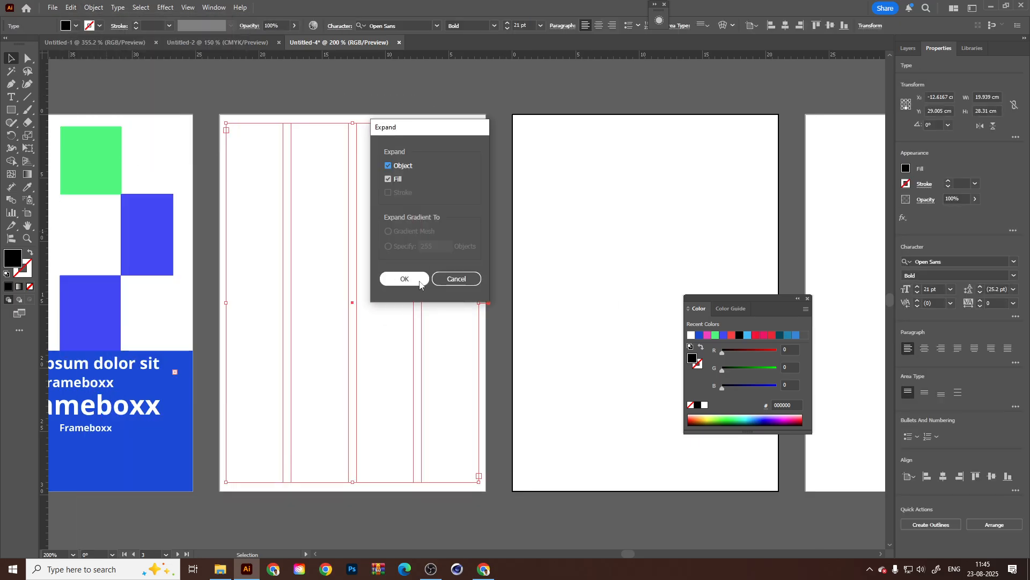
{"action": "left_click", "coordinate": [448, 279]}
{"action": "left_click", "coordinate": [431, 568]}
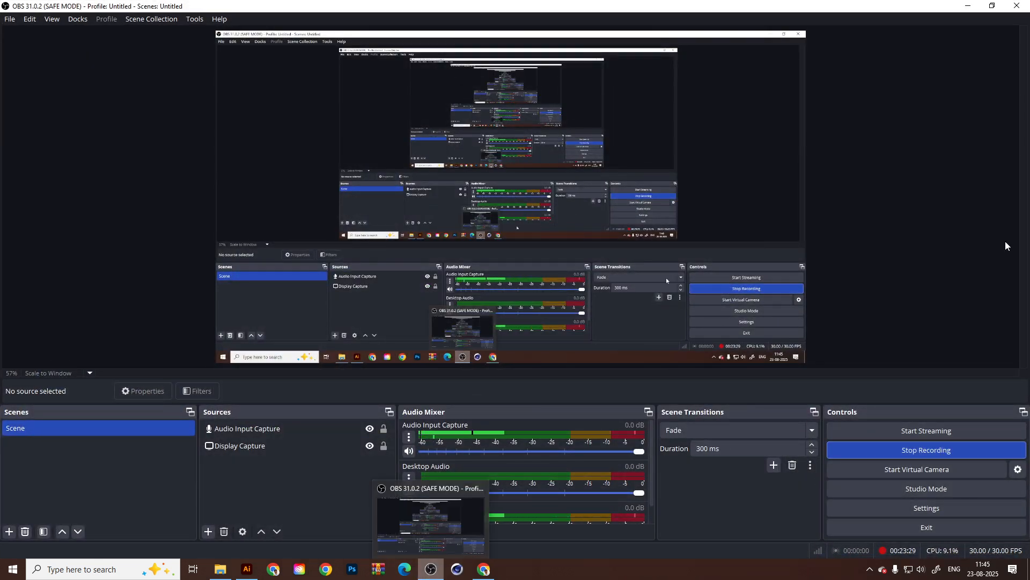
{"action": "left_click", "coordinate": [429, 570]}
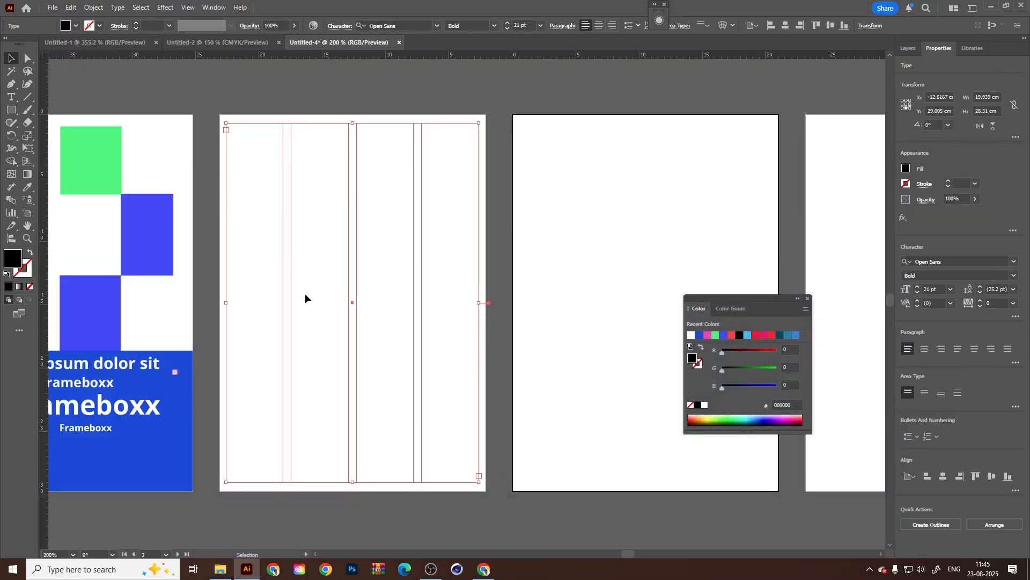
Set the column gutter of the four-column text frame to 0.25 cm in Area Type Options.
{"action": "left_click", "coordinate": [1015, 406]}
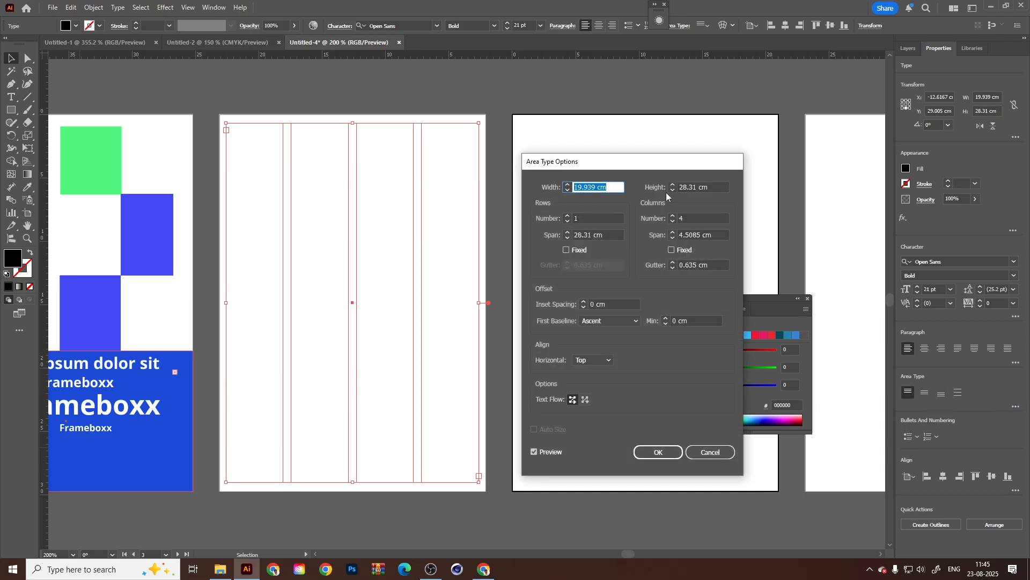
{"action": "double_click", "coordinate": [707, 265]}
{"action": "type", "text": "00.25"}
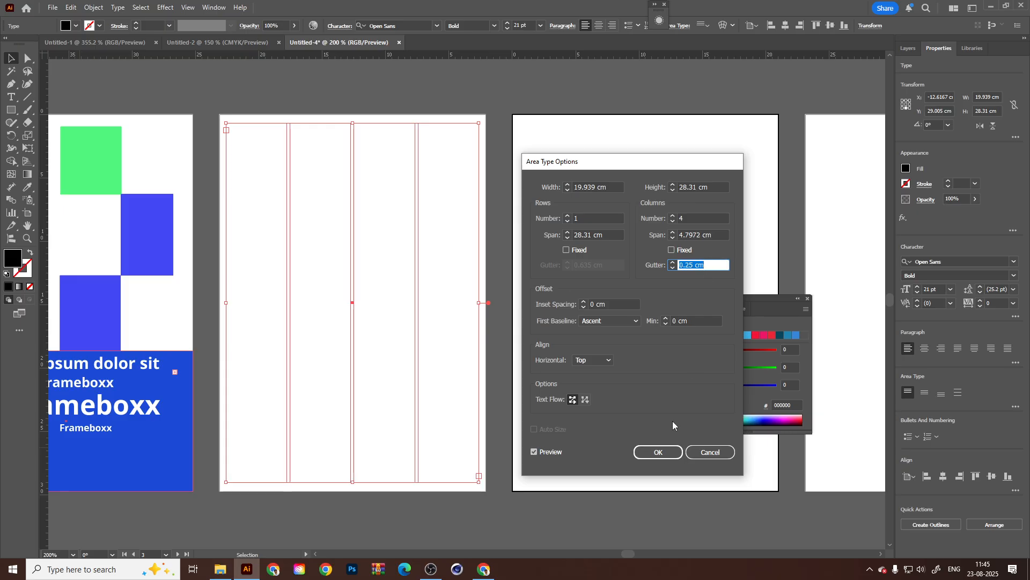
{"action": "left_click", "coordinate": [663, 454]}
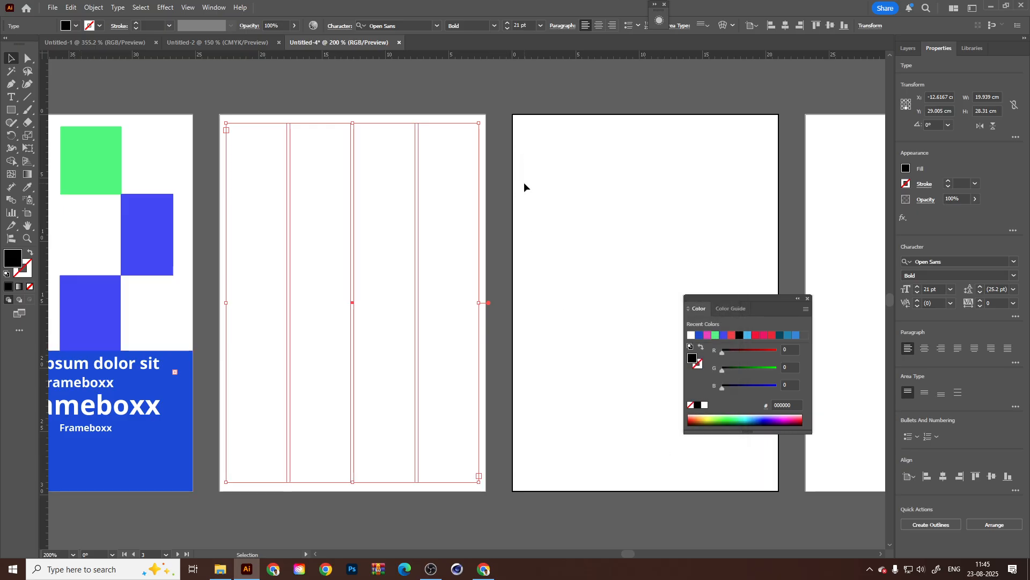
{"action": "left_click", "coordinate": [94, 7]}
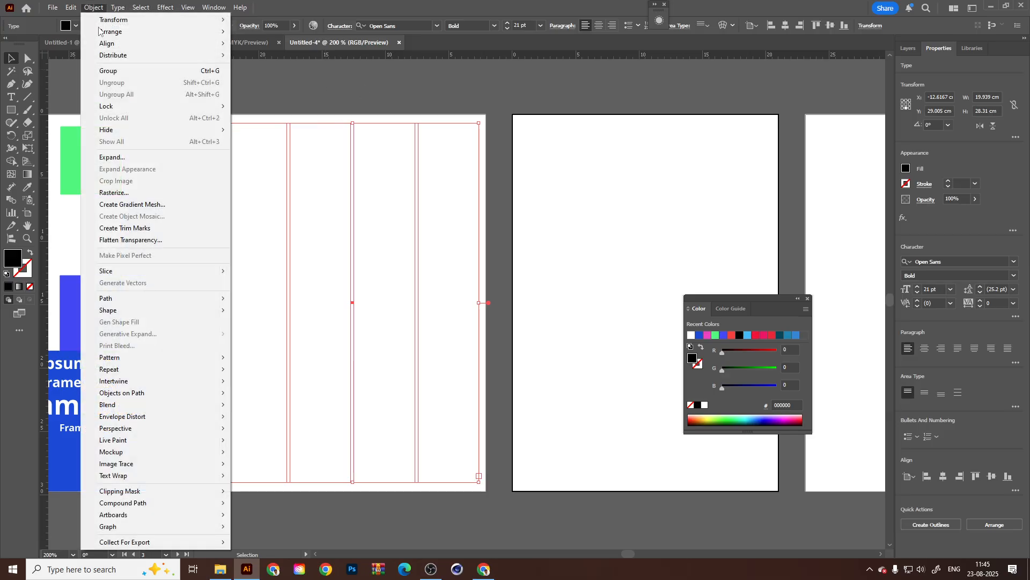
{"action": "key", "text": "Escape"}
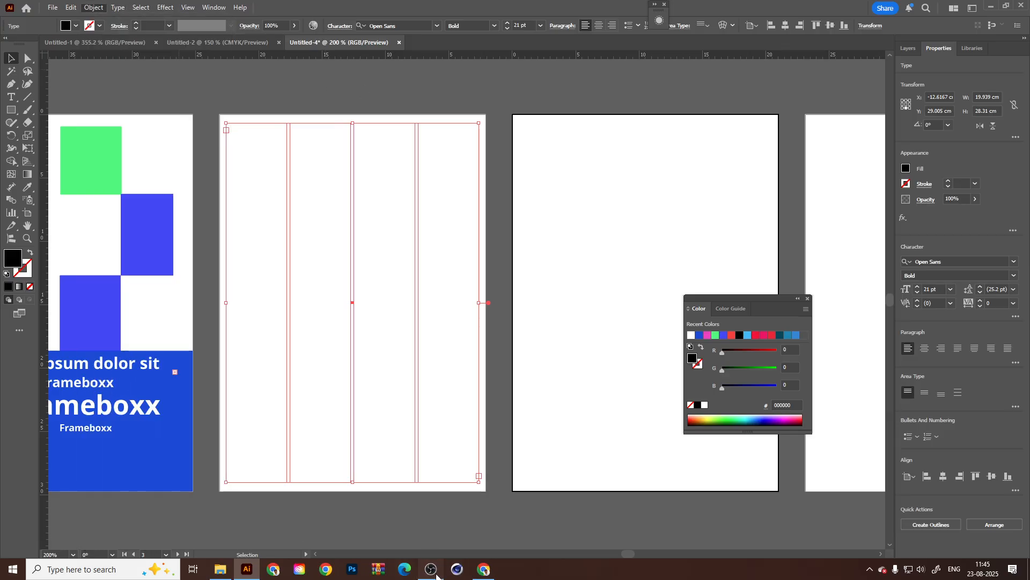
{"action": "left_click", "coordinate": [435, 571]}
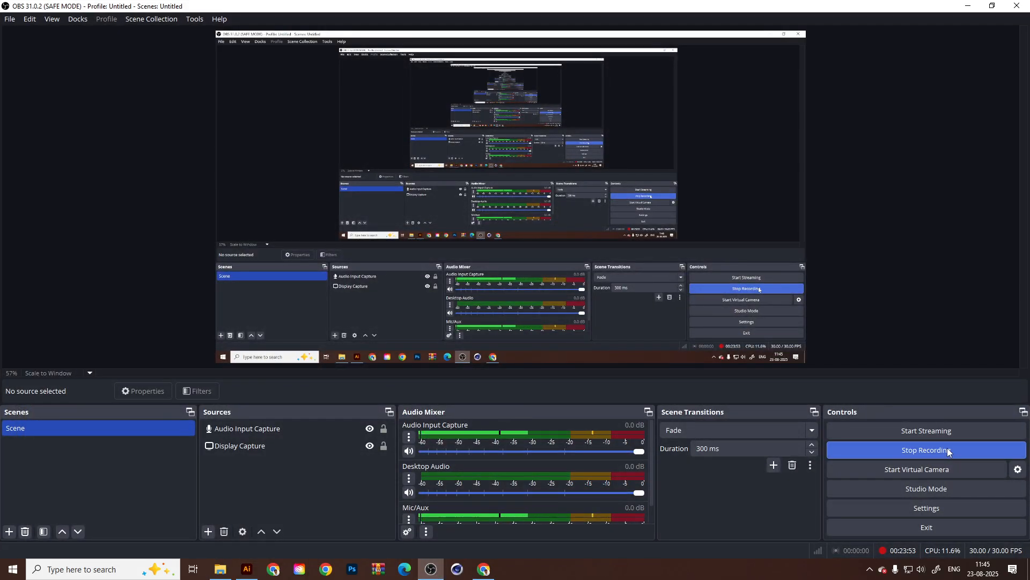
{"action": "left_click", "coordinate": [974, 5]}
Try expanding the four-column text frame with Object and Fill enabled, check the artwork, and undo the expansion.
{"action": "left_click", "coordinate": [93, 7]}
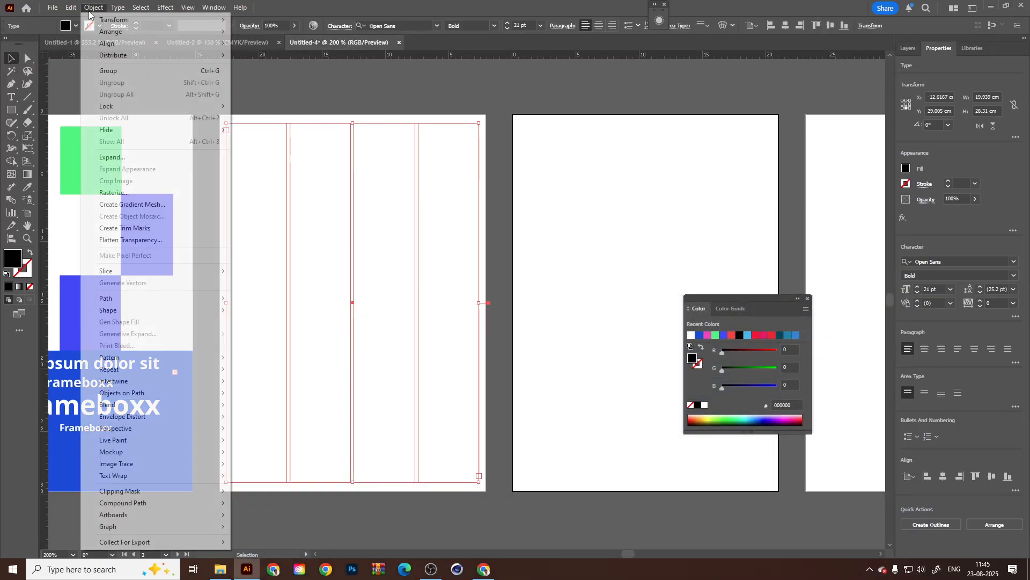
{"action": "left_click", "coordinate": [113, 141]}
{"action": "left_click", "coordinate": [405, 278]}
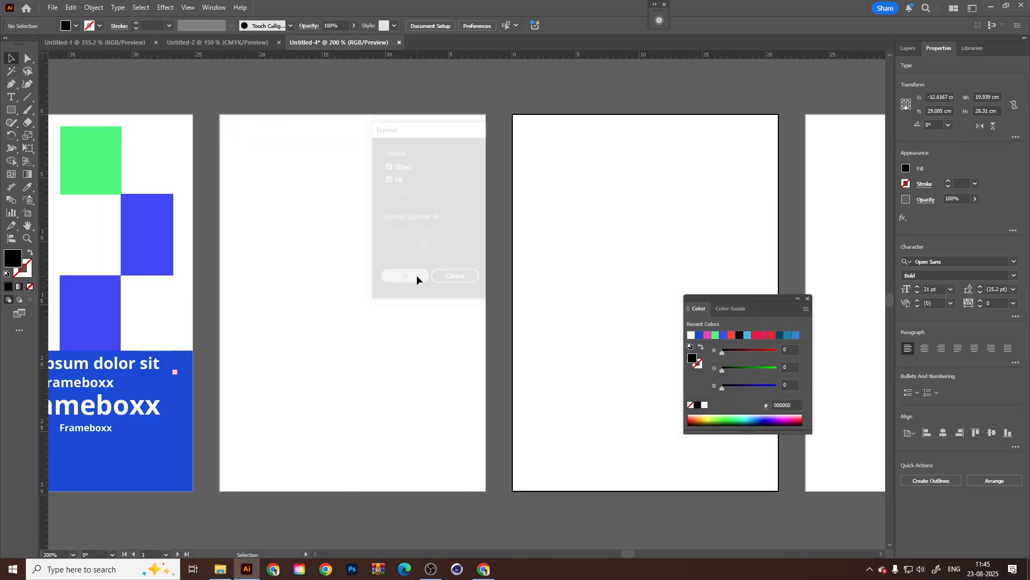
{"action": "left_click", "coordinate": [350, 276]}
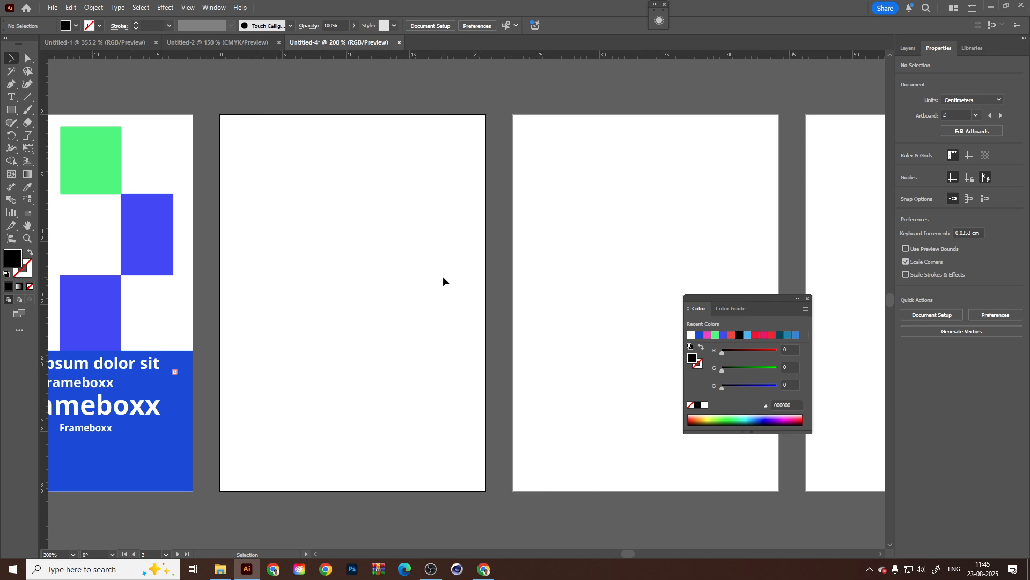
{"action": "scroll", "coordinate": [413, 348], "scroll_direction": "down", "scroll_amount": 5}
{"action": "key", "text": "ctrl+a"}
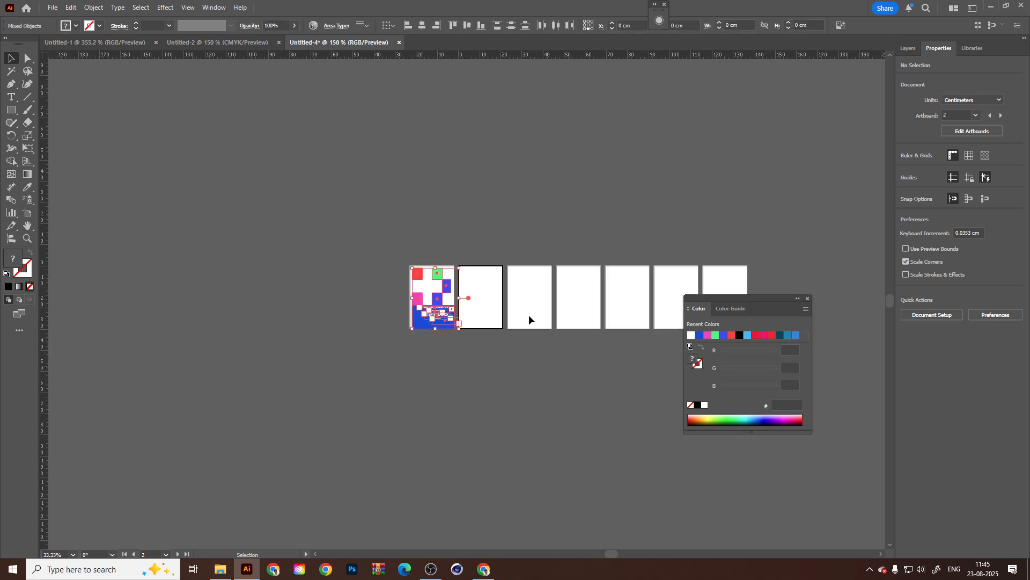
{"action": "scroll", "coordinate": [529, 316], "scroll_direction": "up", "scroll_amount": 3}
{"action": "left_click_drag", "start_coordinate": [342, 155], "coordinate": [445, 341]}
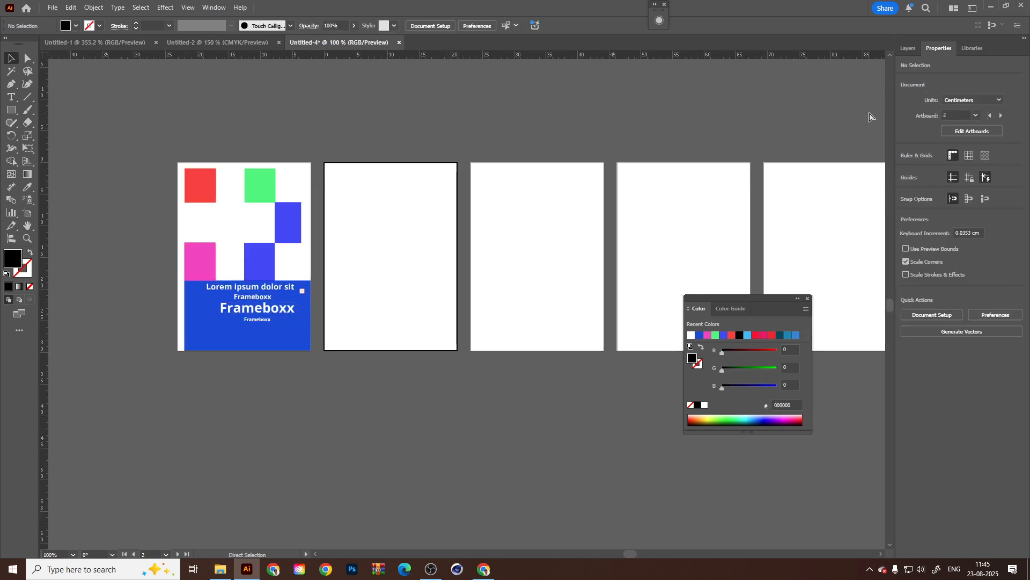
{"action": "key", "text": "ctrl+z"}
Reselect the column frame and review its layer, Area Type Options and horizontal alignment choices without applying changes.
{"action": "scroll", "coordinate": [361, 220], "scroll_direction": "up", "scroll_amount": 1}
{"action": "left_click", "coordinate": [375, 267]}
{"action": "left_click", "coordinate": [664, 257]}
{"action": "left_click", "coordinate": [414, 268]}
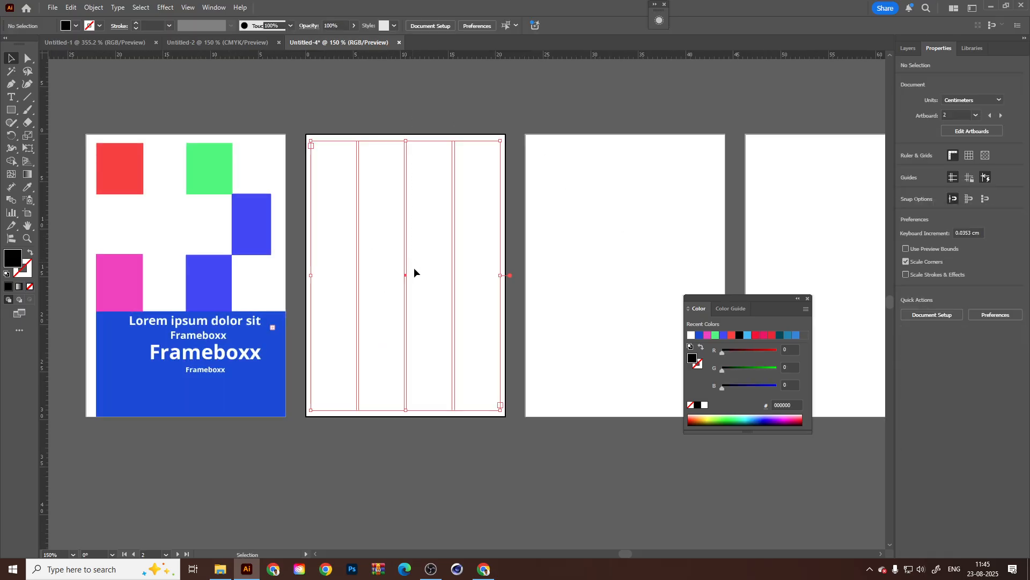
{"action": "left_click", "coordinate": [900, 48]}
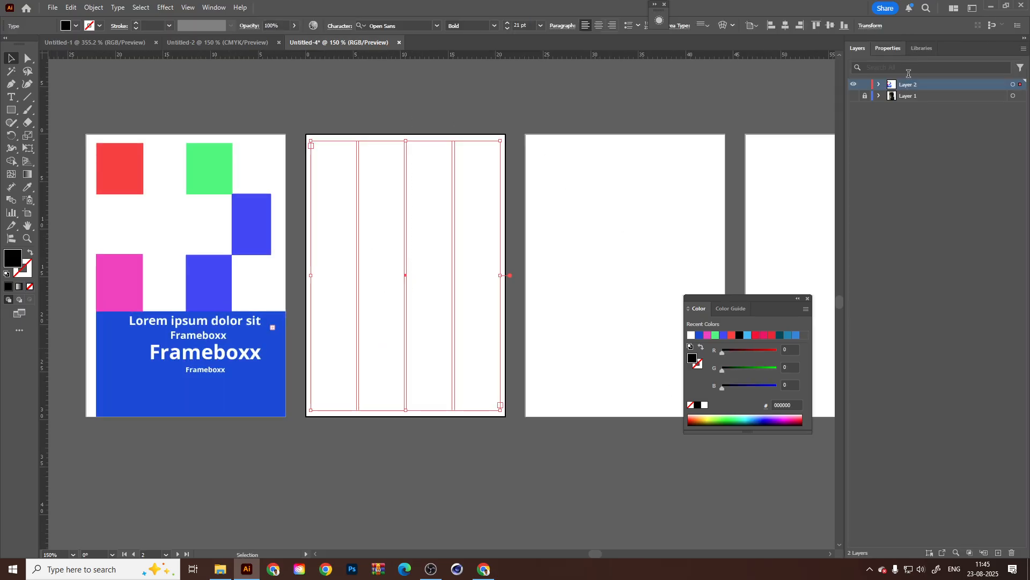
{"action": "left_click", "coordinate": [887, 49]}
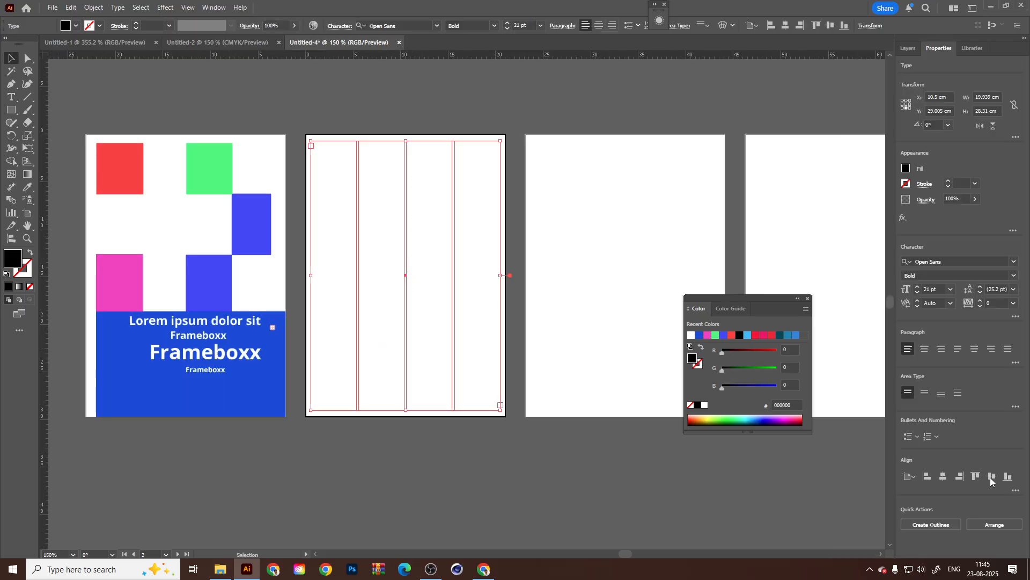
{"action": "left_click", "coordinate": [1015, 406]}
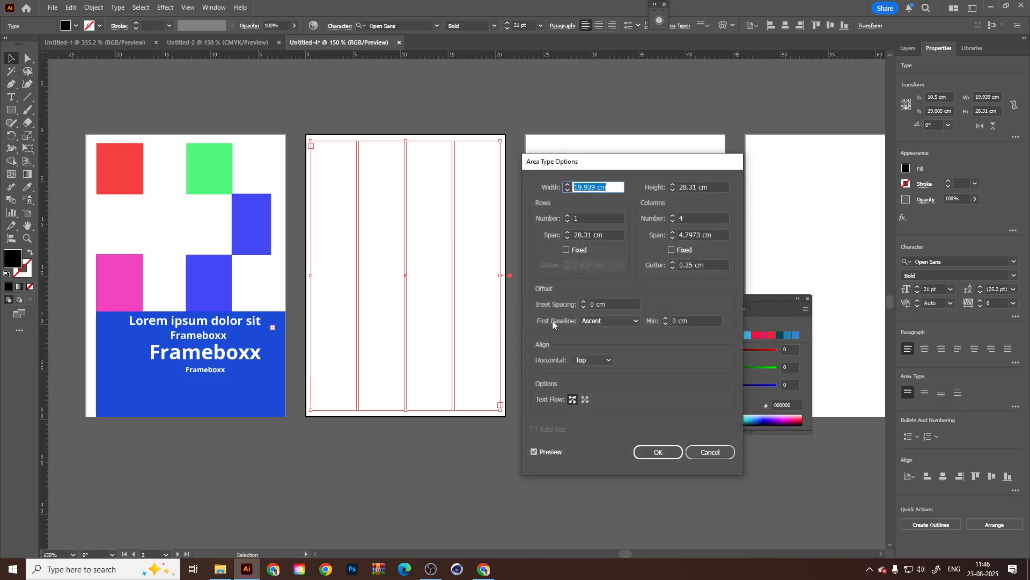
{"action": "left_click", "coordinate": [584, 360]}
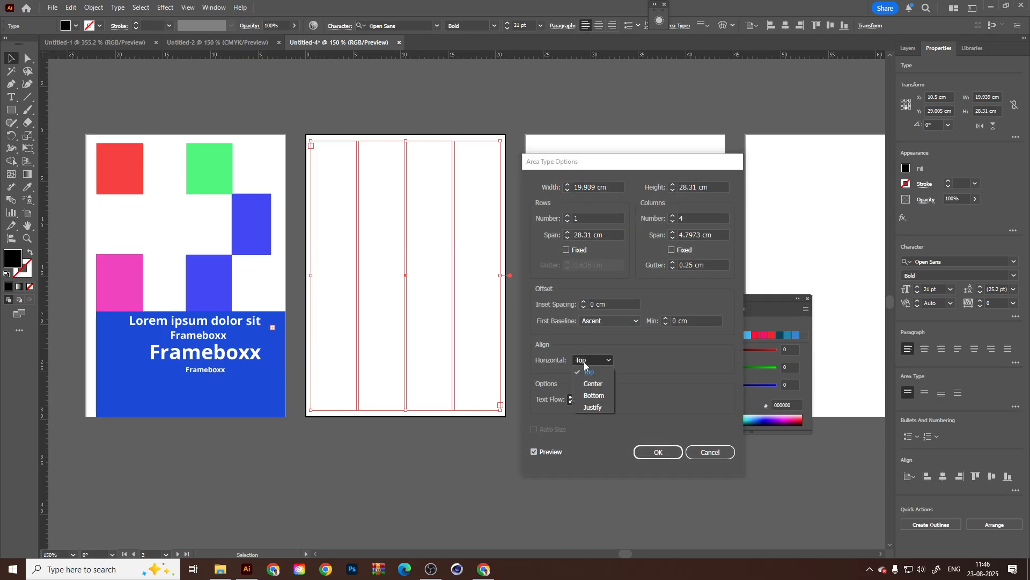
{"action": "left_click", "coordinate": [683, 359]}
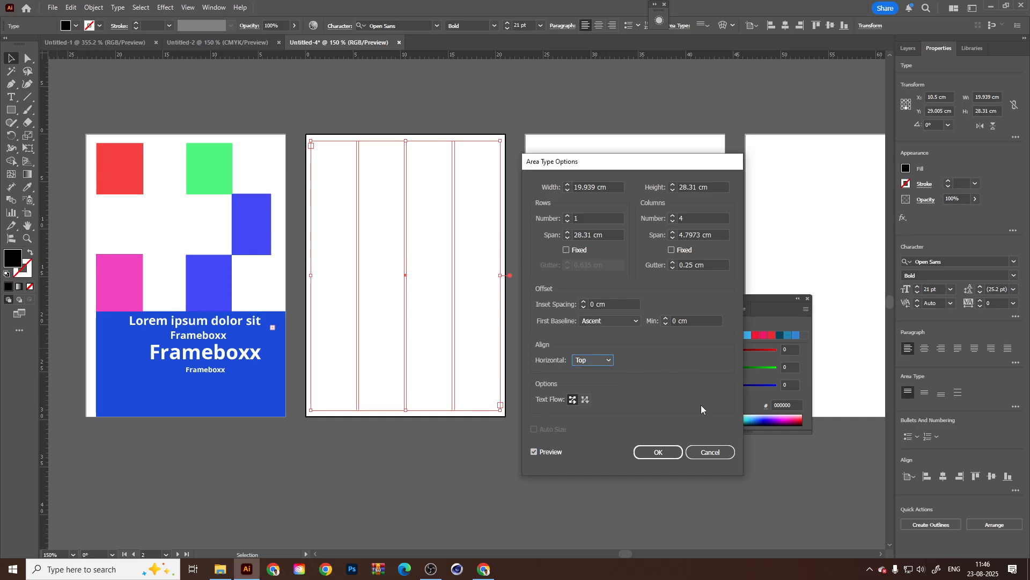
{"action": "left_click", "coordinate": [711, 454]}
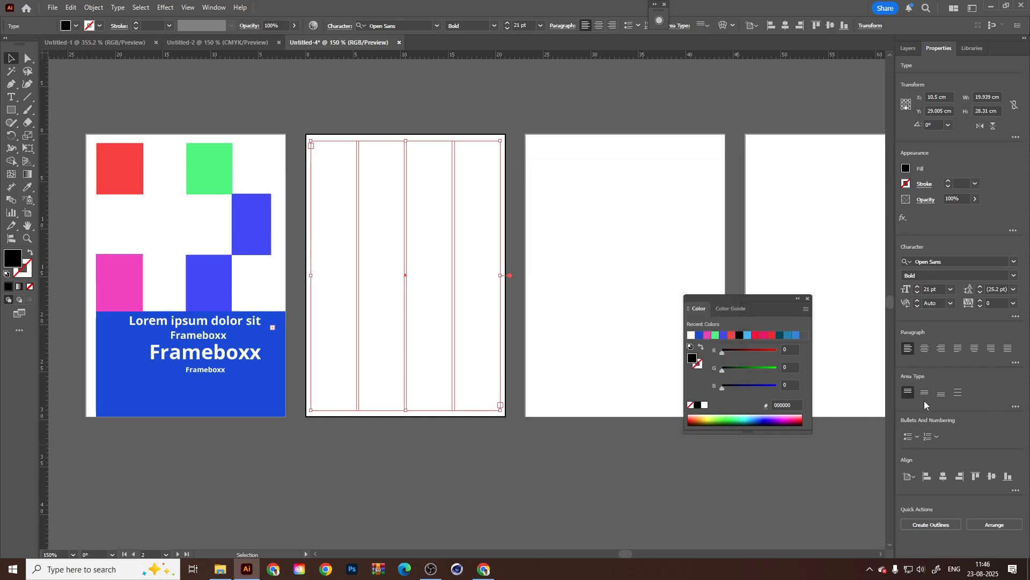
{"action": "left_click", "coordinate": [116, 7]}
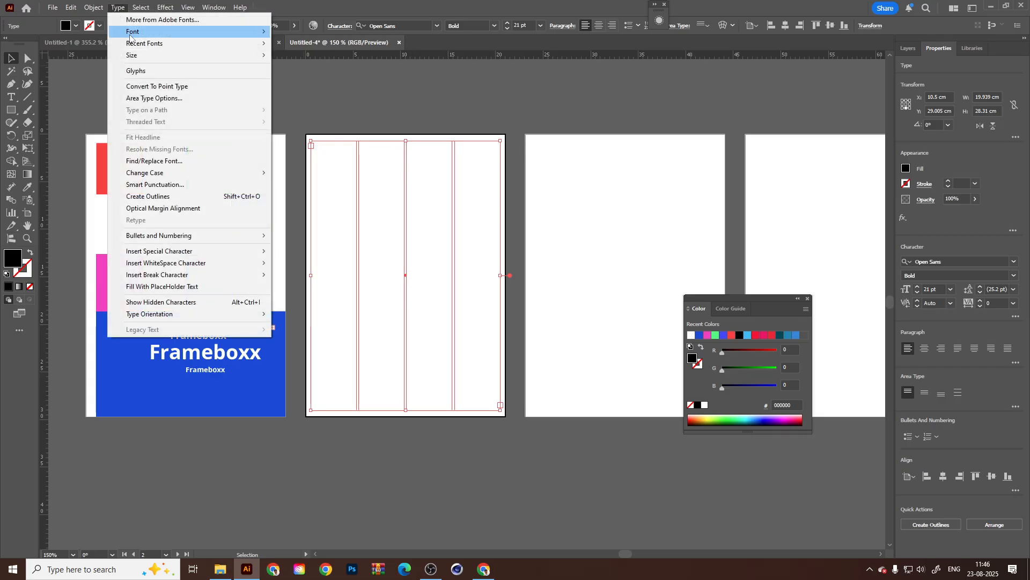
{"action": "mouse_move", "coordinate": [143, 61]}
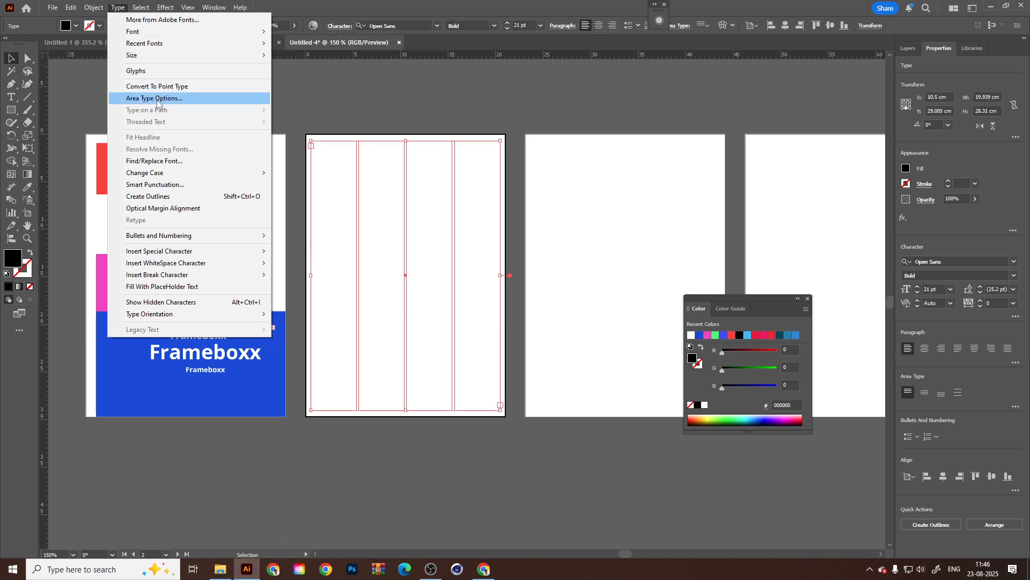
Try again to make guides from the column text frame on the second artboard.
{"action": "left_click", "coordinate": [367, 264]}
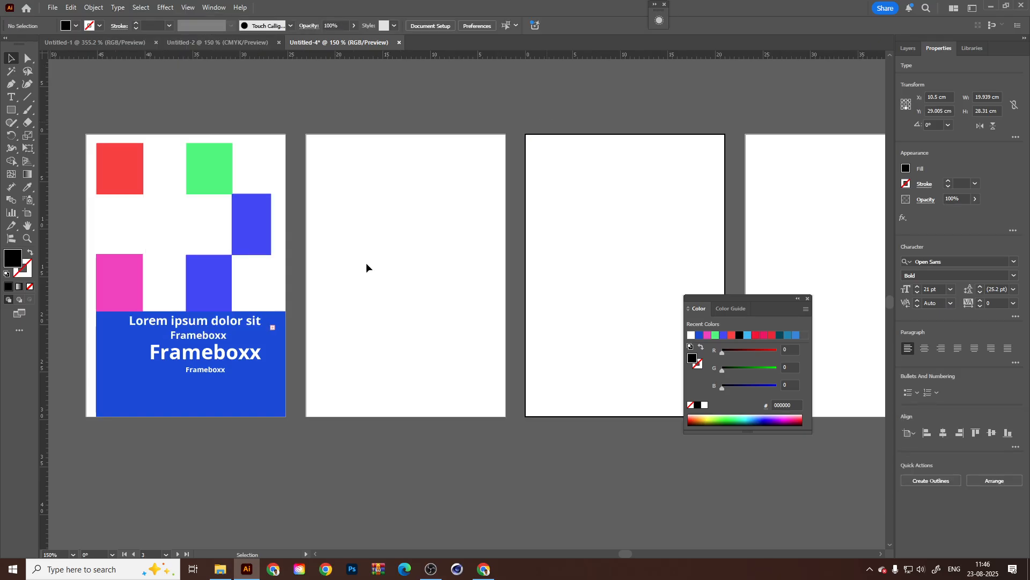
{"action": "left_click", "coordinate": [366, 262]}
{"action": "left_click", "coordinate": [188, 7]}
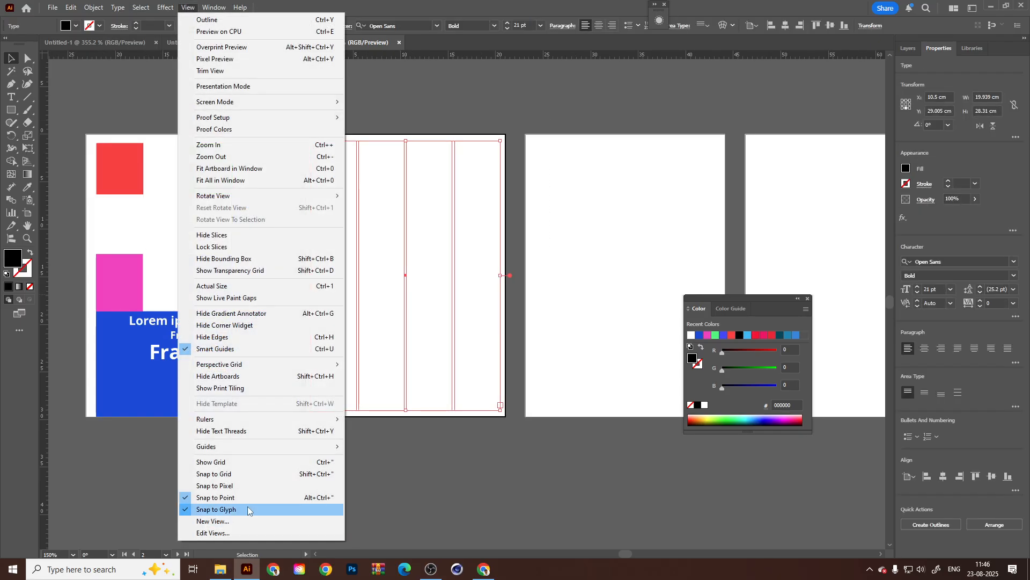
{"action": "mouse_move", "coordinate": [238, 451]}
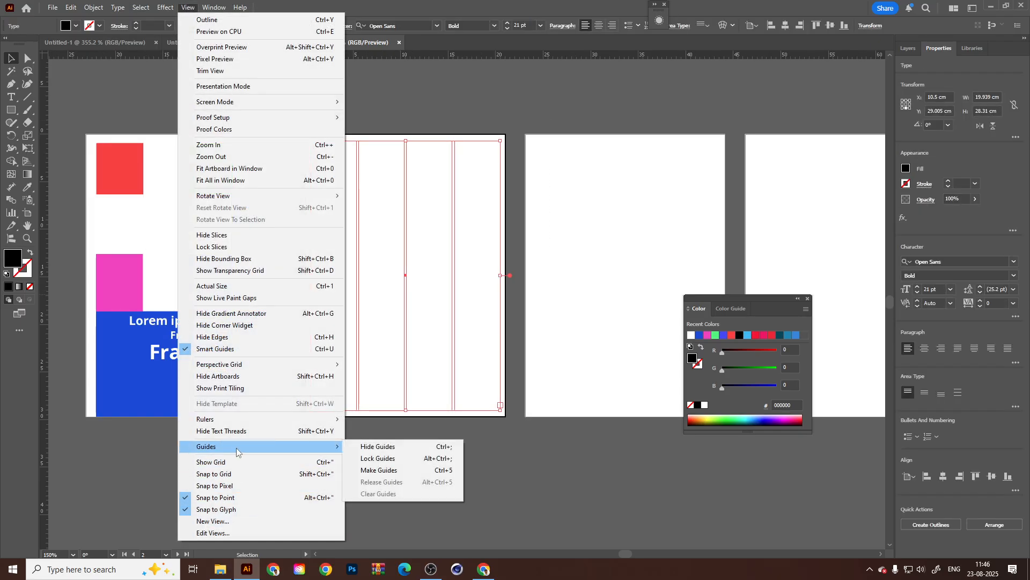
{"action": "left_click", "coordinate": [378, 470]}
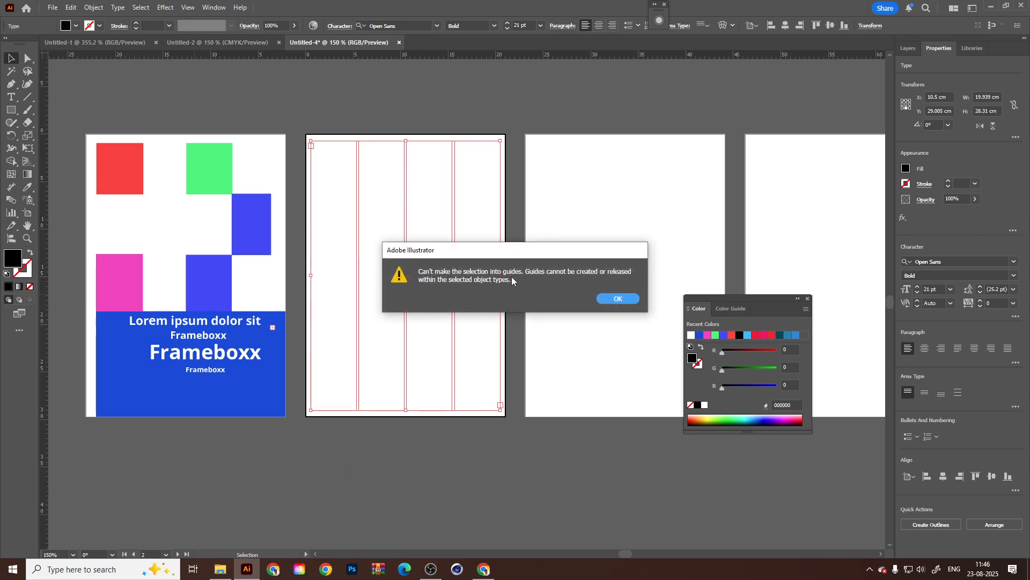
{"action": "left_click", "coordinate": [618, 298]}
Inspect the column text frame in Outline mode, return to Preview, and keep the frame selected.
{"action": "left_click", "coordinate": [566, 313]}
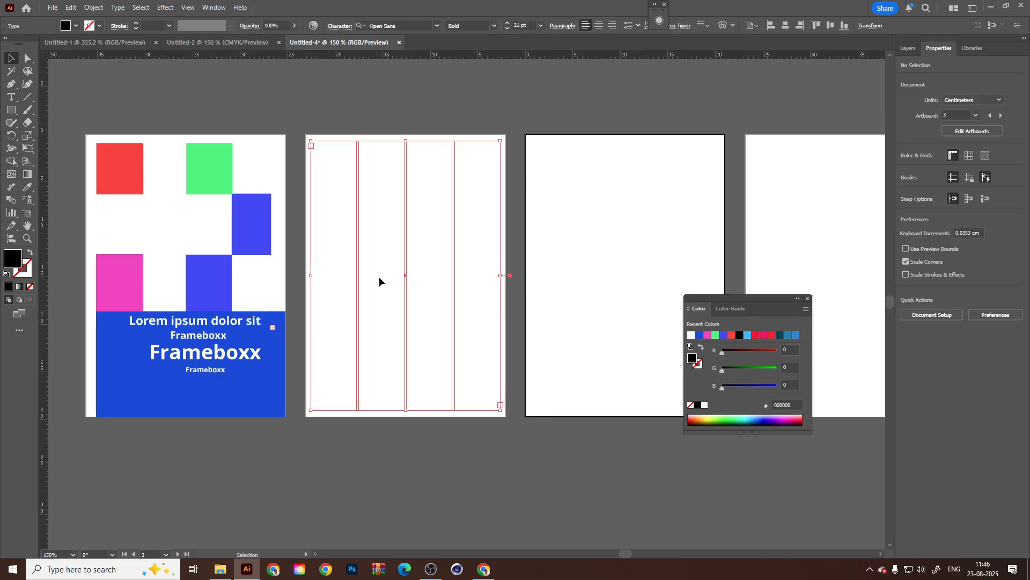
{"action": "scroll", "coordinate": [383, 274], "scroll_direction": "up", "scroll_amount": 2}
{"action": "scroll", "coordinate": [416, 310], "scroll_direction": "down", "scroll_amount": 1}
{"action": "key", "text": "ctrl+y"}
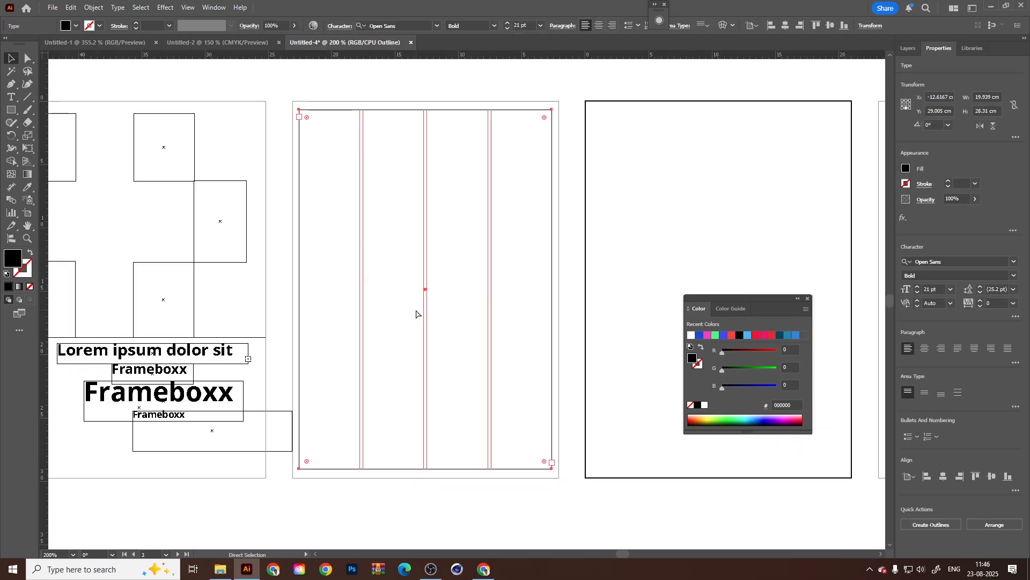
{"action": "key", "text": "ctrl+y"}
{"action": "left_click_drag", "start_coordinate": [669, 110], "coordinate": [394, 334]}
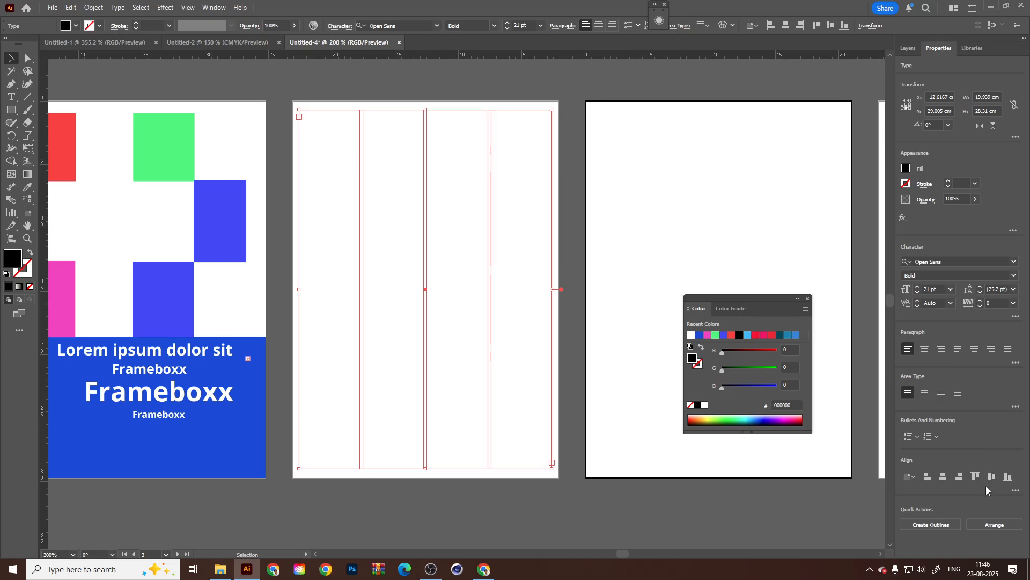
Try converting the four-column text frame on the second artboard to outlines, check the artboard, and reselect the restored frame.
{"action": "left_click", "coordinate": [926, 524]}
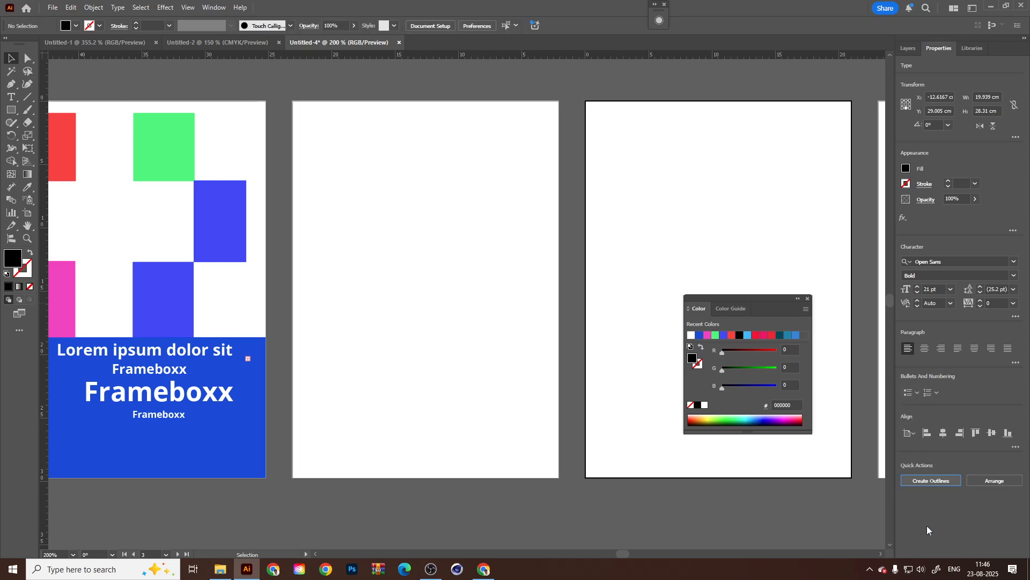
{"action": "left_click", "coordinate": [444, 218]}
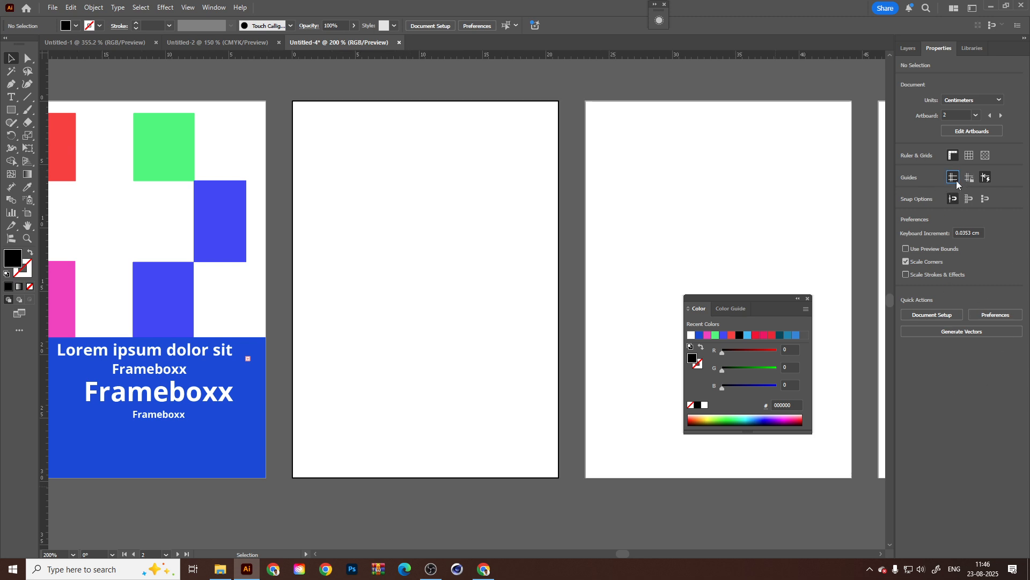
{"action": "left_click", "coordinate": [600, 177]}
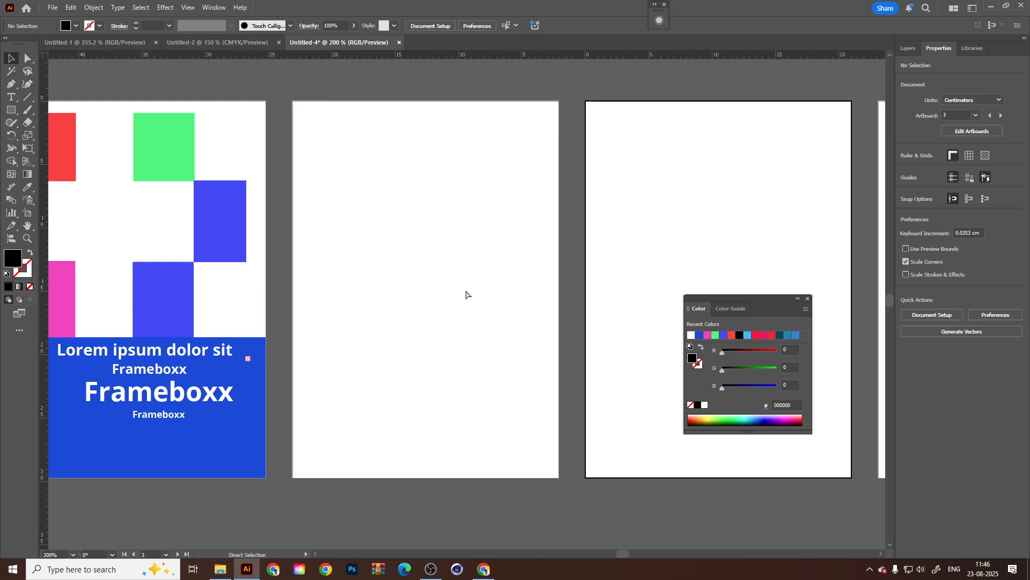
{"action": "left_click", "coordinate": [461, 291]}
{"action": "left_click_drag", "start_coordinate": [621, 156], "coordinate": [391, 339]}
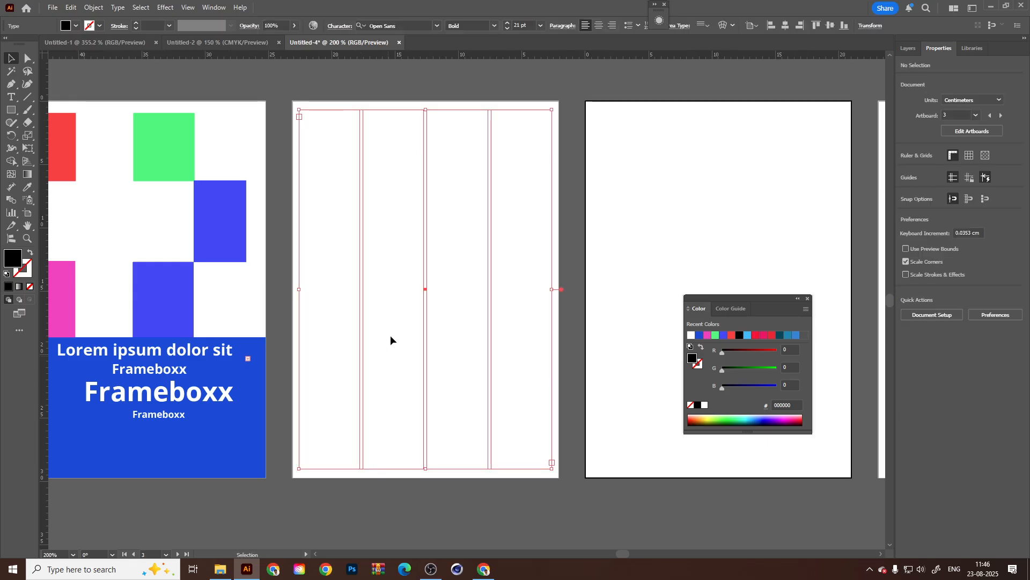
Try Create Outlines on the selected column text frame once more and undo the conversion.
{"action": "right_click", "coordinate": [362, 182]}
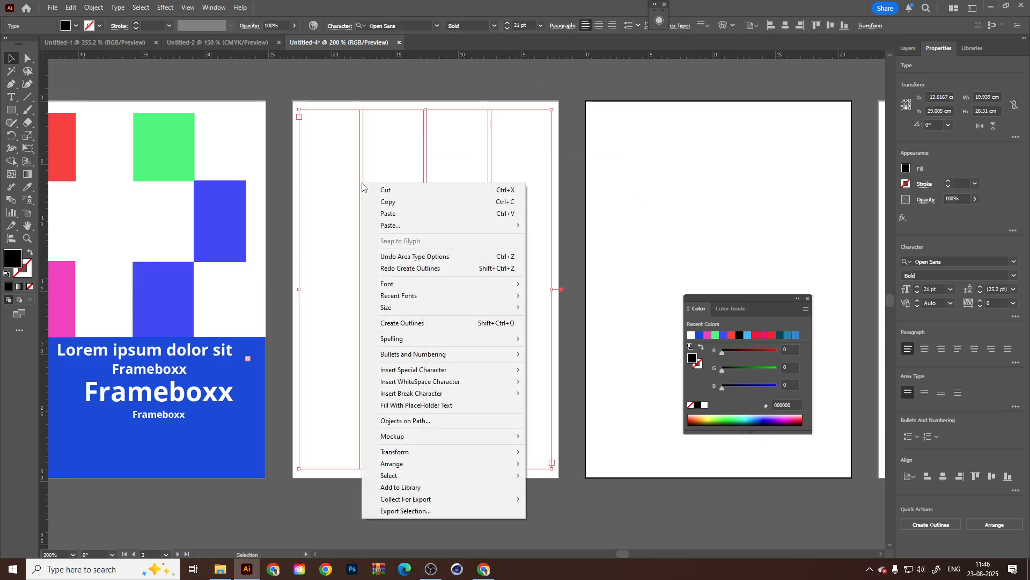
{"action": "left_click", "coordinate": [441, 323]}
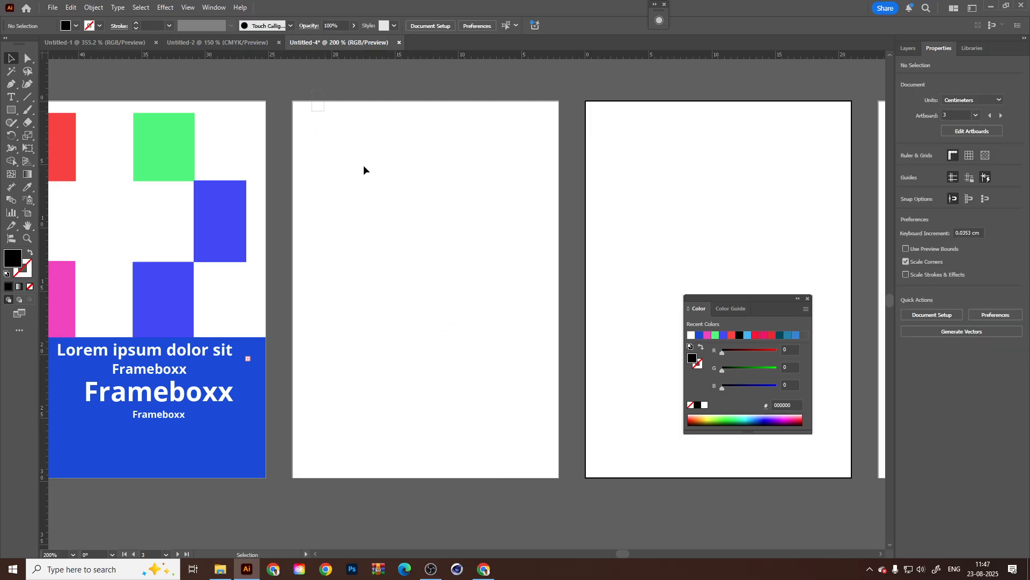
{"action": "key", "text": "ctrl+z"}
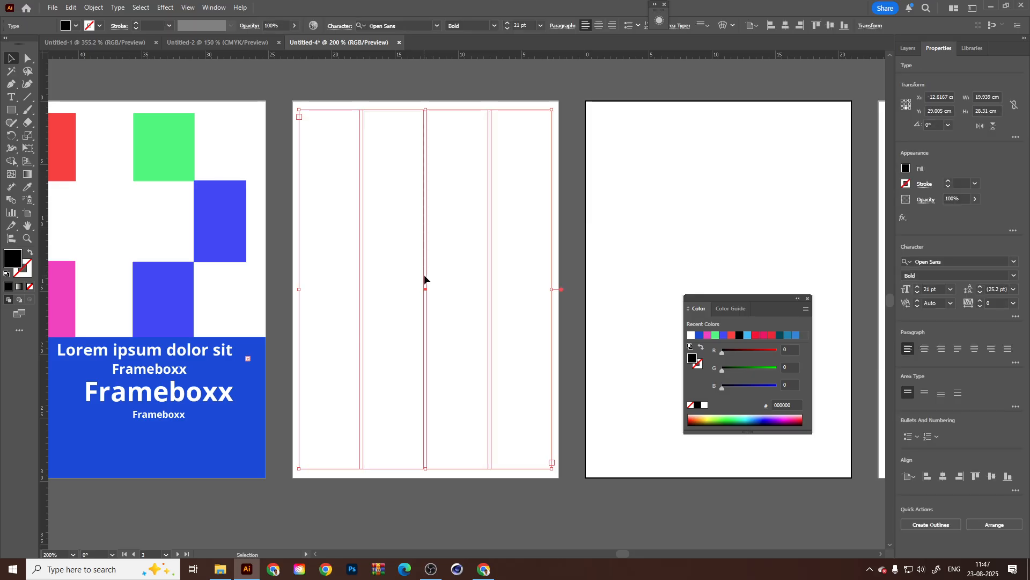
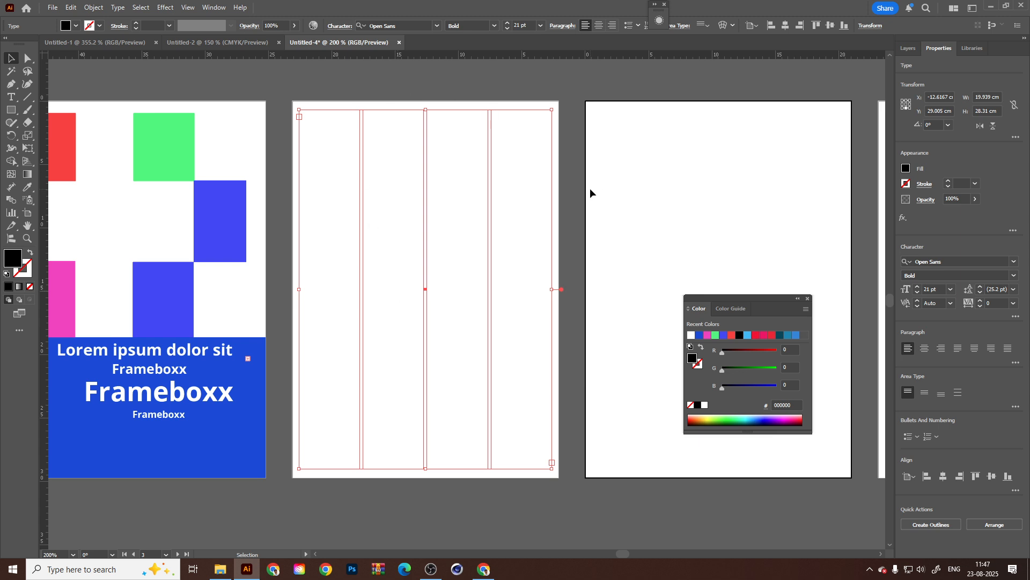
Add two vertical ruler guides on the pasteboard beside the first artboard's outer edge.
{"action": "left_click_drag", "start_coordinate": [590, 188], "coordinate": [906, 365]}
{"action": "left_click_drag", "start_coordinate": [43, 170], "coordinate": [89, 179]}
{"action": "left_click_drag", "start_coordinate": [44, 260], "coordinate": [236, 260]}
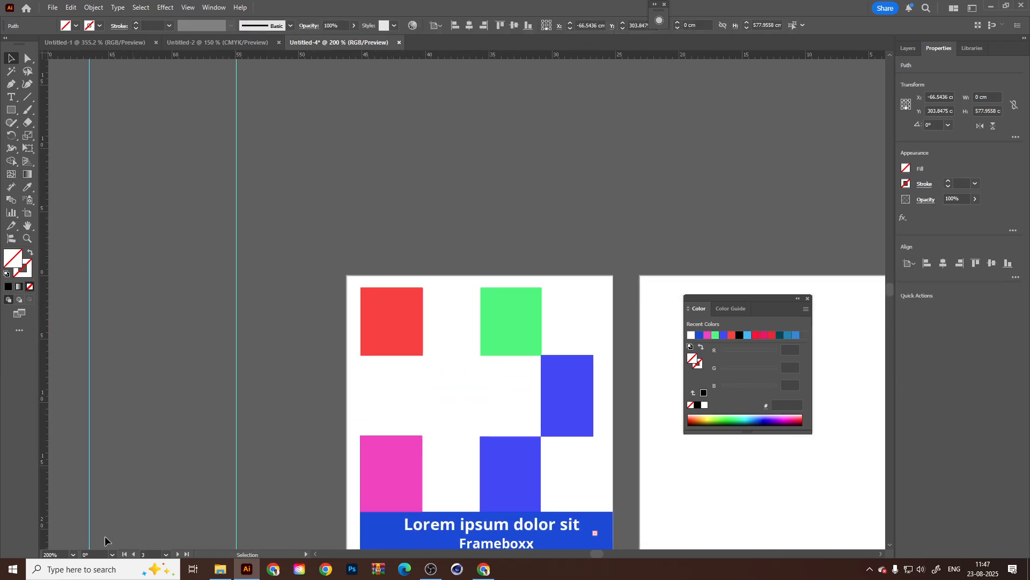
Try blending the two vertical guides with the Blend tool, and undo the blend.
{"action": "left_click", "coordinate": [89, 231], "text": "shift"}
{"action": "double_click", "coordinate": [11, 200]}
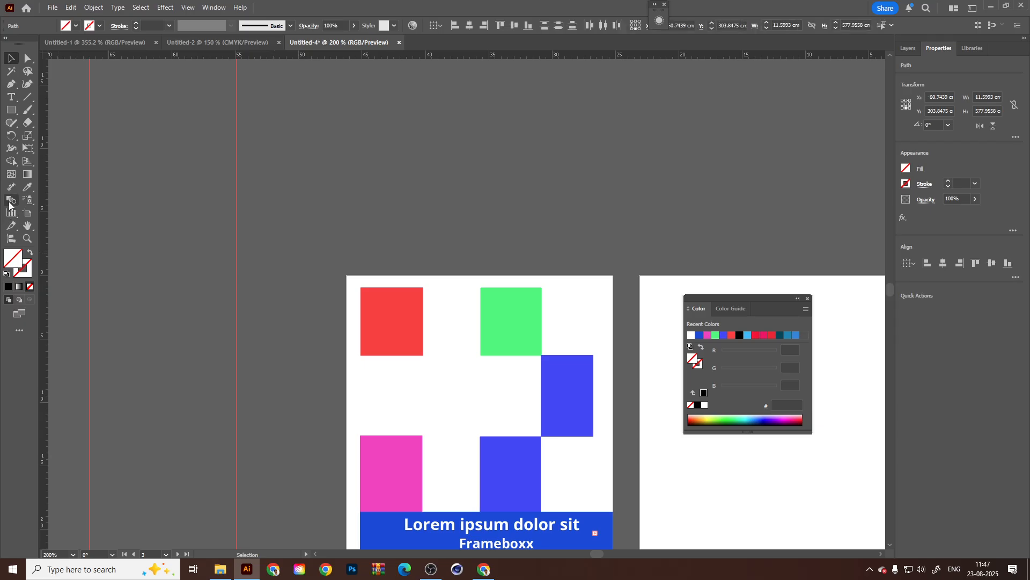
{"action": "left_click", "coordinate": [277, 302]}
{"action": "left_click", "coordinate": [89, 237]}
{"action": "left_click", "coordinate": [238, 245]}
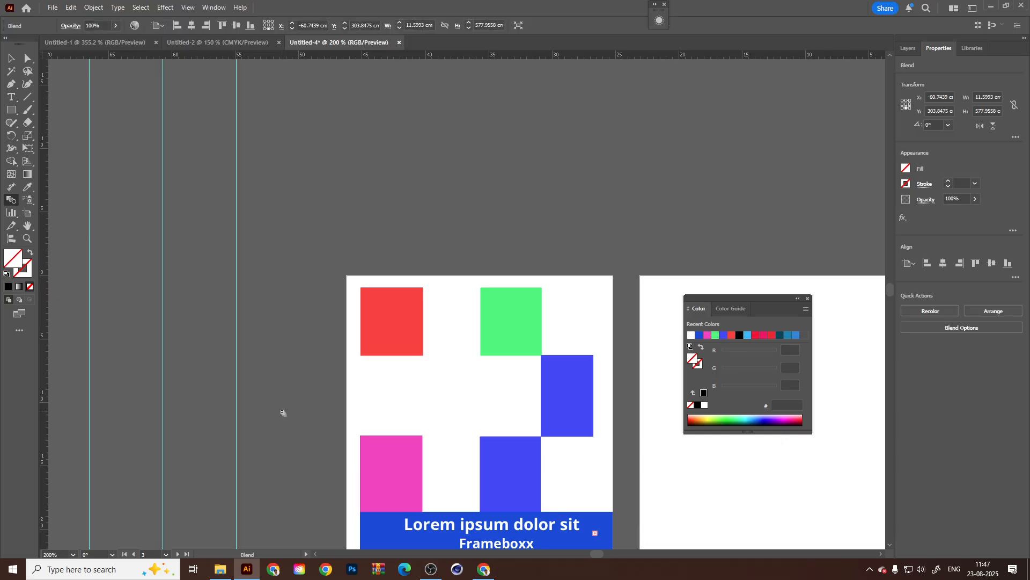
{"action": "key", "text": "ctrl+z"}
{"action": "key", "text": "v"}
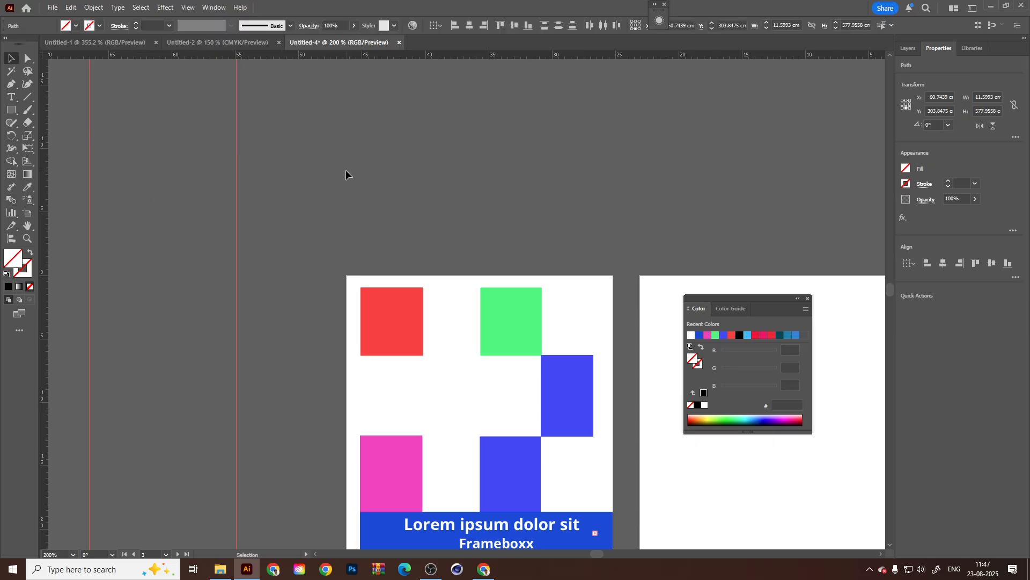
Deselect the guides and select the four-column text frame on the second artboard.
{"action": "left_click", "coordinate": [345, 170]}
{"action": "left_click_drag", "start_coordinate": [347, 235], "coordinate": [292, 214]}
{"action": "scroll", "coordinate": [279, 214], "scroll_direction": "down", "scroll_amount": 2}
{"action": "left_click_drag", "start_coordinate": [497, 363], "coordinate": [360, 347]}
{"action": "left_click_drag", "start_coordinate": [435, 171], "coordinate": [349, 335]}
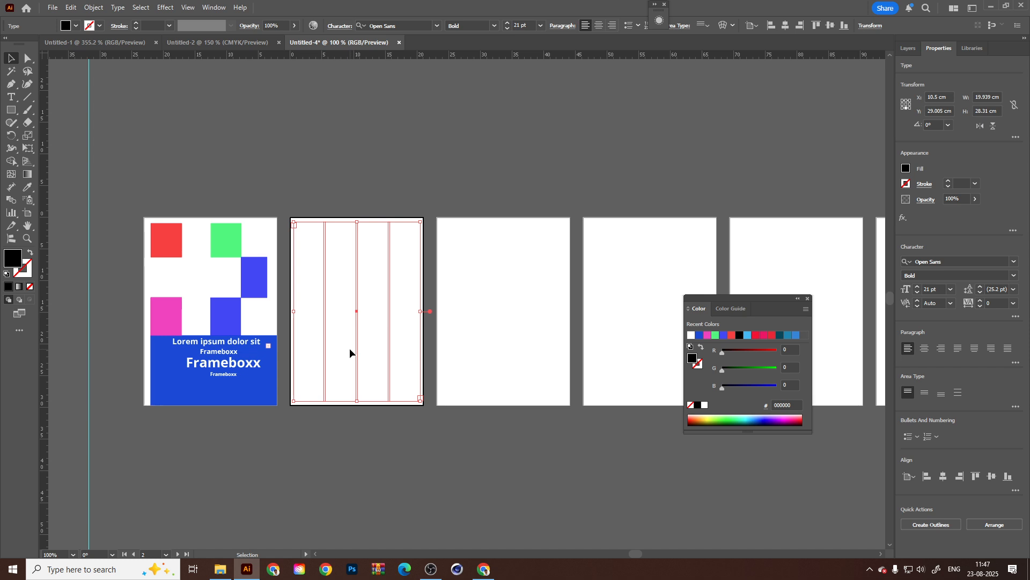
{"action": "left_click", "coordinate": [431, 569]}
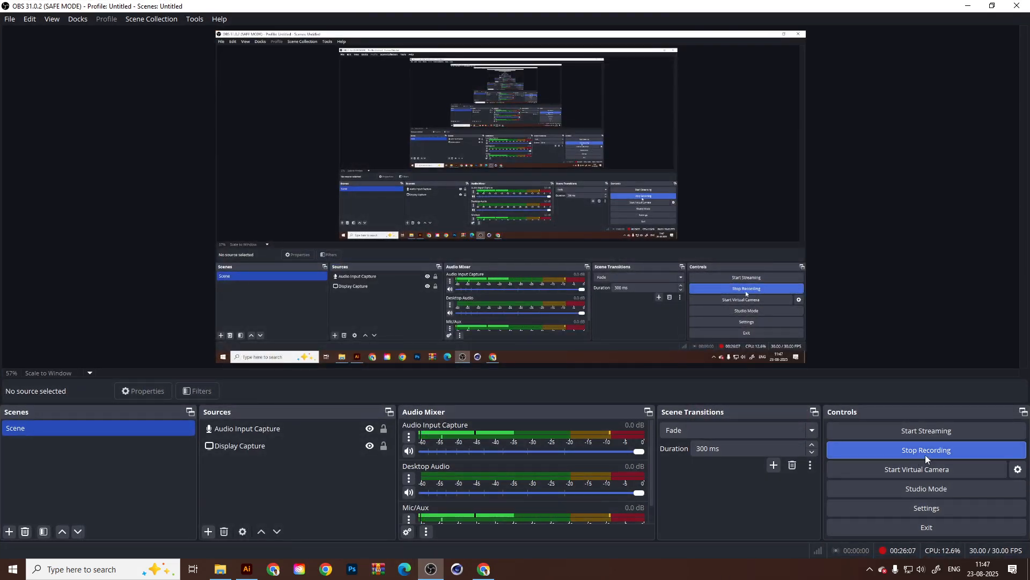
{"action": "left_click", "coordinate": [969, 6]}
Display the artwork in Outline mode and reselect the column text frame as a tracing reference.
{"action": "key", "text": "ctrl+equal"}
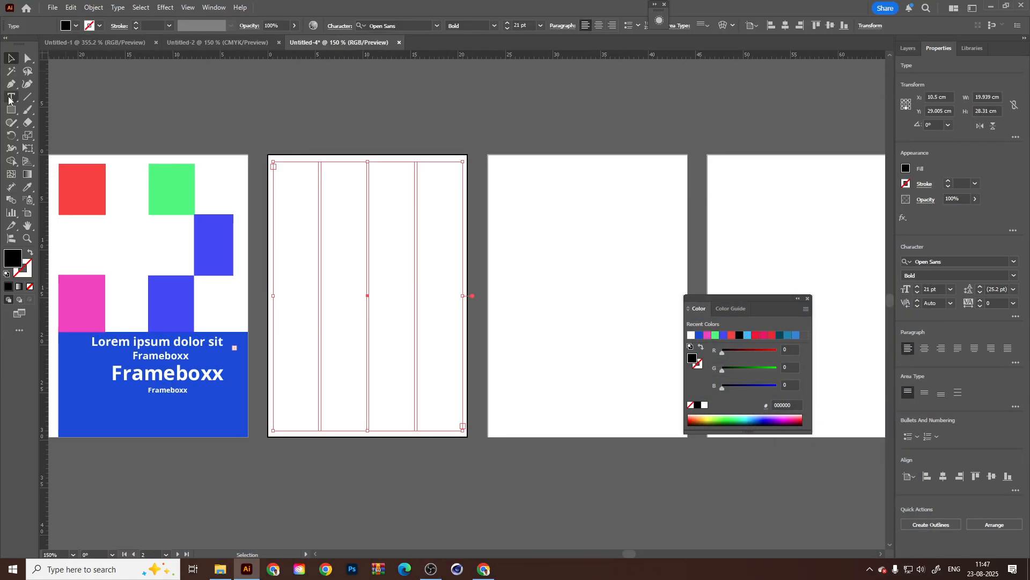
{"action": "left_click", "coordinate": [10, 110]}
{"action": "left_click", "coordinate": [10, 110]}
{"action": "key", "text": "ctrl+y"}
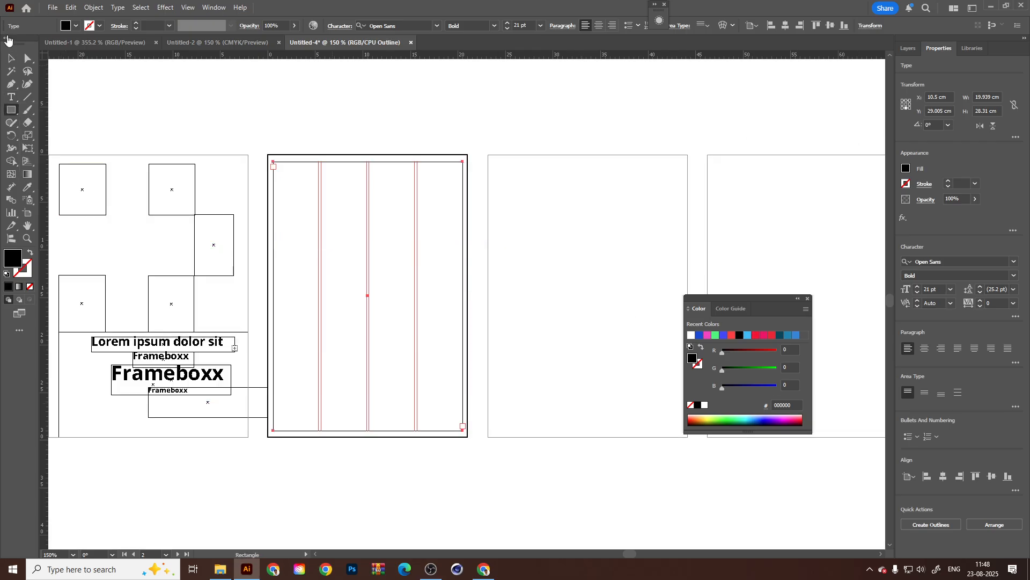
{"action": "left_click", "coordinate": [11, 58]}
{"action": "left_click", "coordinate": [561, 204]}
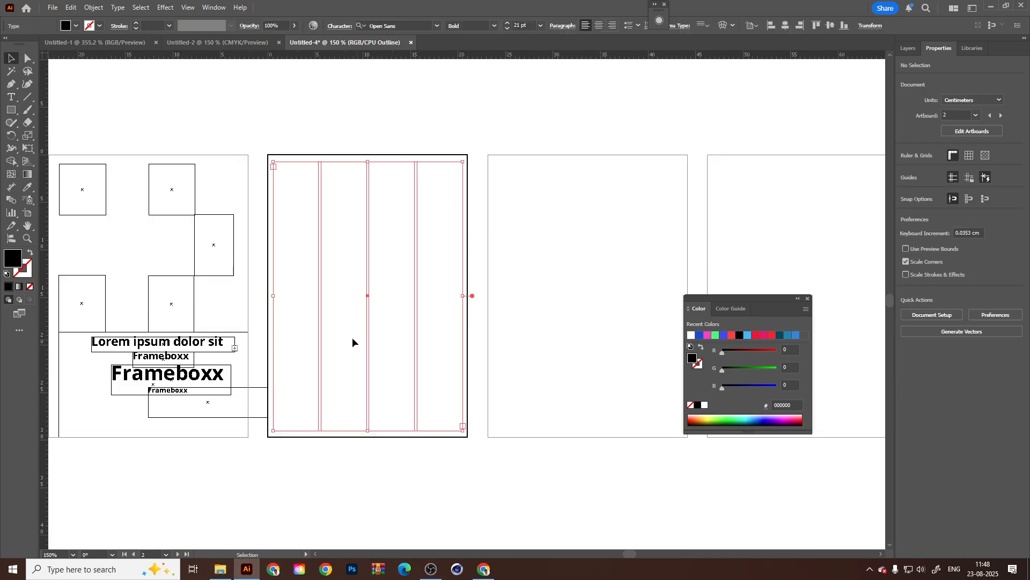
{"action": "left_click", "coordinate": [658, 250]}
{"action": "left_click", "coordinate": [364, 312]}
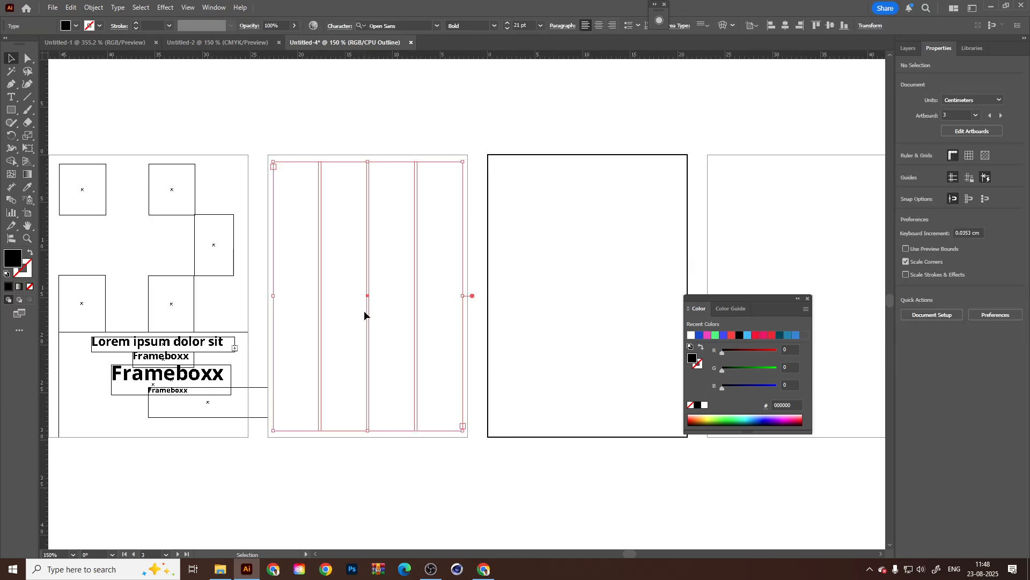
Try a rectangle over the text frame's first column, stretch it to about 8.63 cm wide, and undo both changes.
{"action": "left_click", "coordinate": [11, 110]}
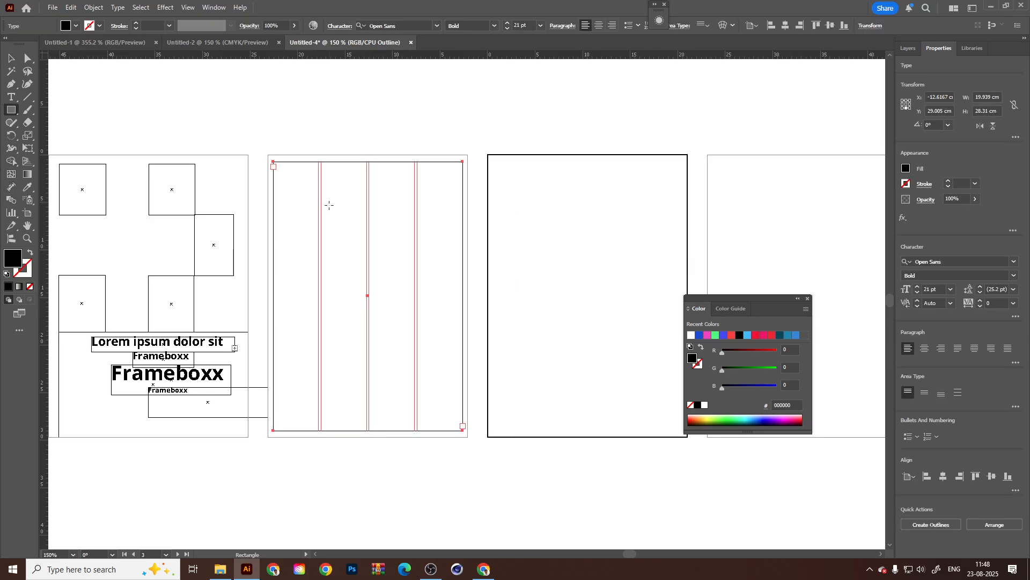
{"action": "scroll", "coordinate": [329, 205], "scroll_direction": "up", "scroll_amount": 2}
{"action": "scroll", "coordinate": [289, 276], "scroll_direction": "down", "scroll_amount": 1}
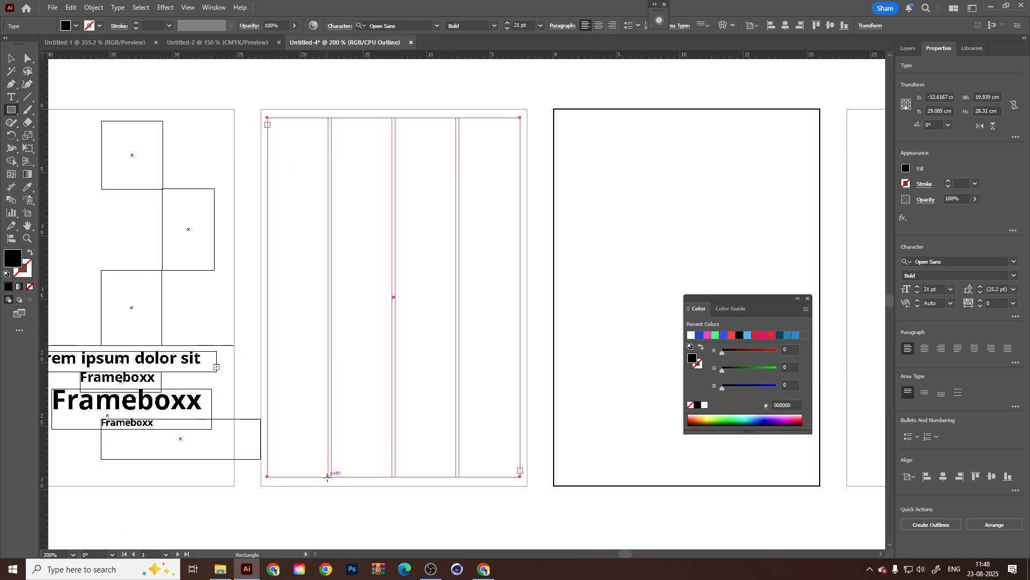
{"action": "mouse_move", "coordinate": [327, 476]}
{"action": "left_mouse_down"}
{"action": "mouse_move", "coordinate": [279, 126]}
{"action": "mouse_move", "coordinate": [268, 117]}
{"action": "left_mouse_up"}
{"action": "key", "text": "v"}
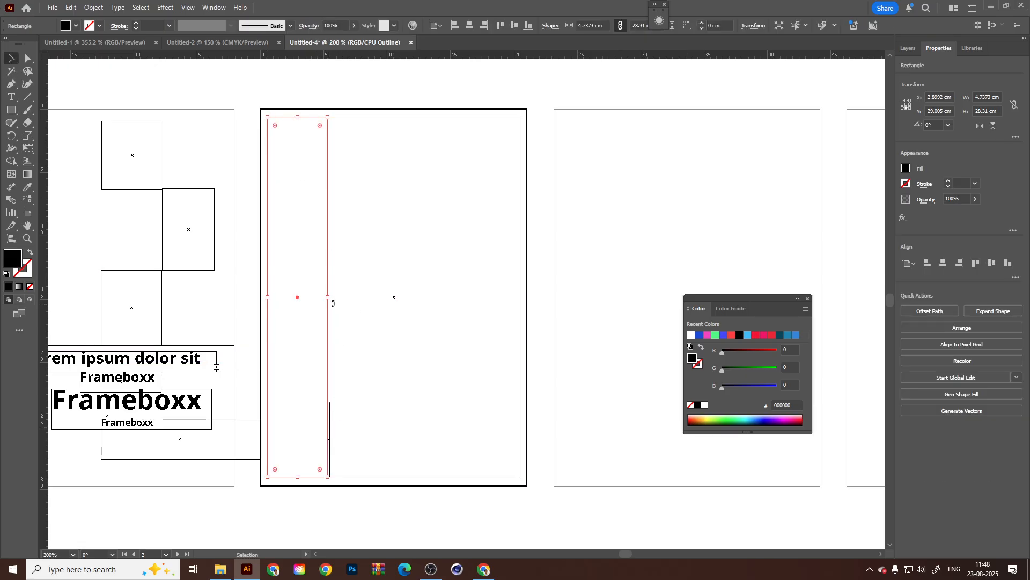
{"action": "left_click_drag", "start_coordinate": [328, 299], "coordinate": [376, 299]}
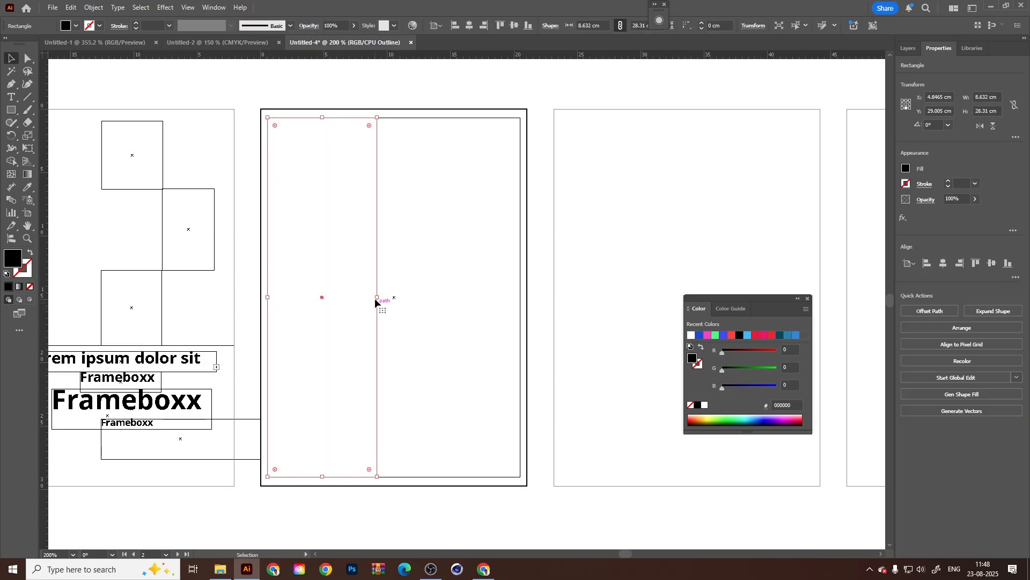
{"action": "key", "text": "ctrl+z"}
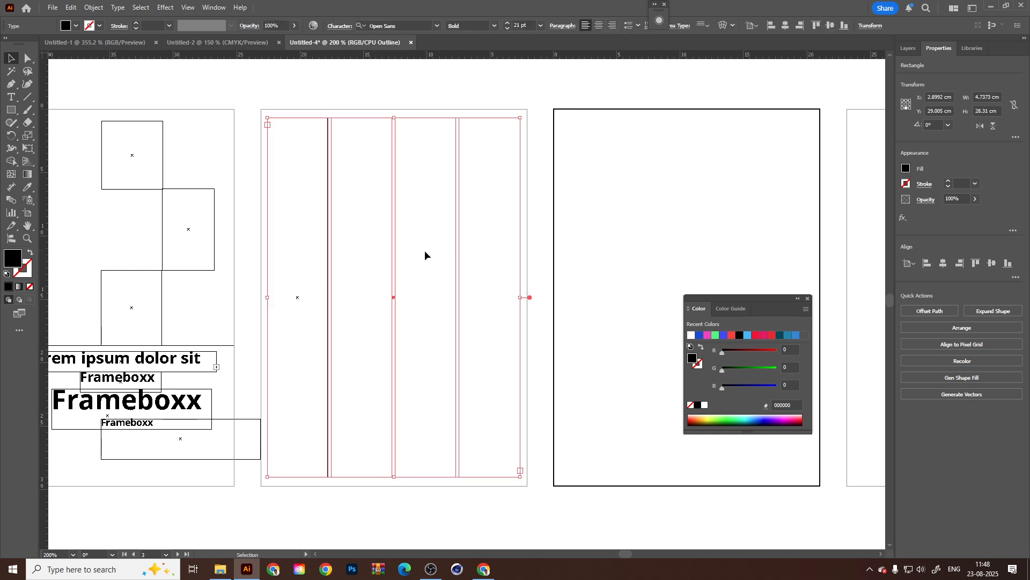
{"action": "key", "text": "ctrl+z"}
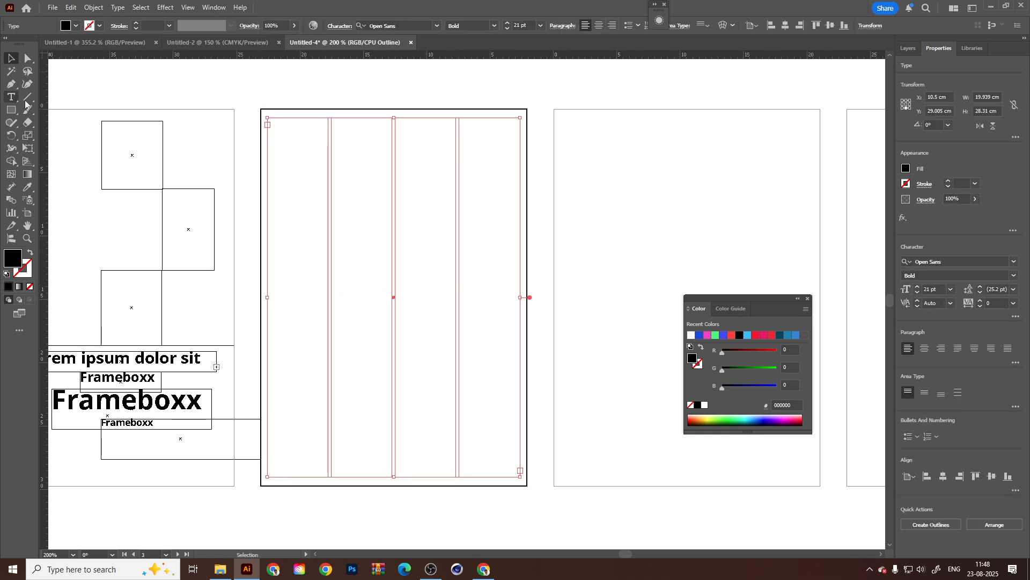
Draw a rectangle about 4.78 by 28.31 cm over the frame's first column and duplicate it across the other three columns.
{"action": "left_click", "coordinate": [12, 110]}
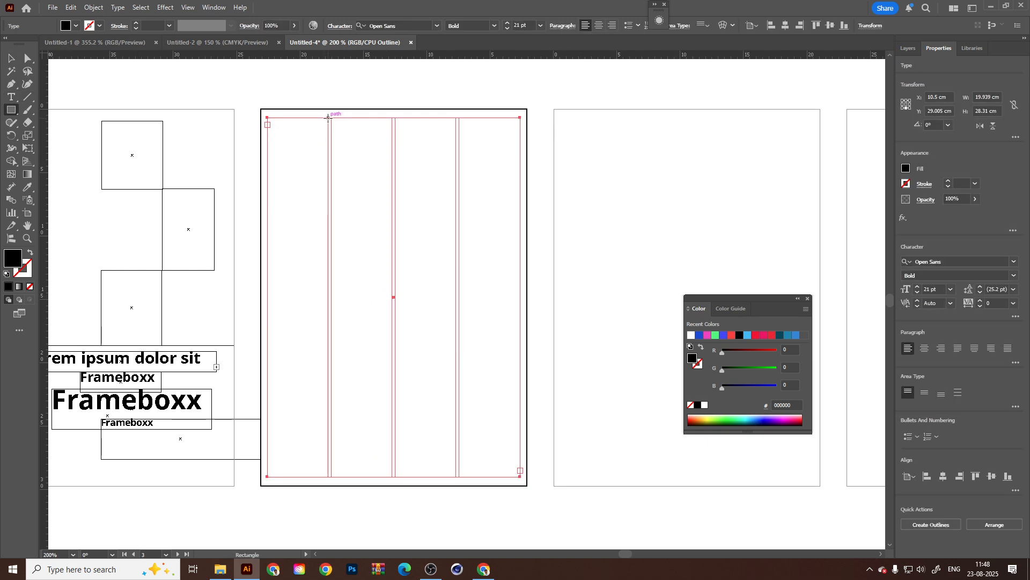
{"action": "left_click_drag", "start_coordinate": [328, 117], "coordinate": [286, 456]}
{"action": "left_click_drag", "start_coordinate": [270, 475], "coordinate": [266, 476]}
{"action": "key", "text": "v"}
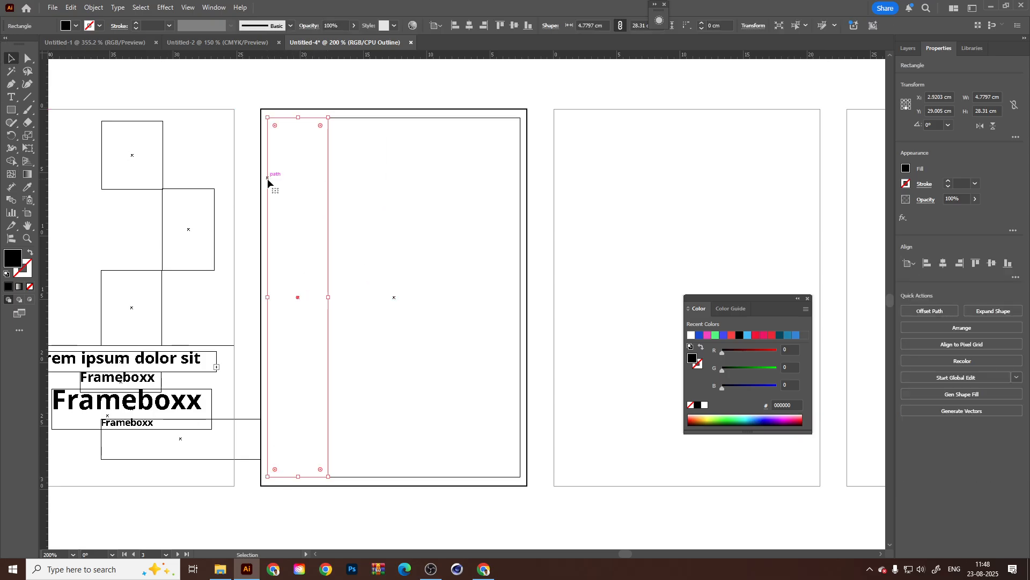
{"action": "left_click_drag", "start_coordinate": [270, 183], "coordinate": [457, 200]}
{"action": "left_click", "coordinate": [678, 212]}
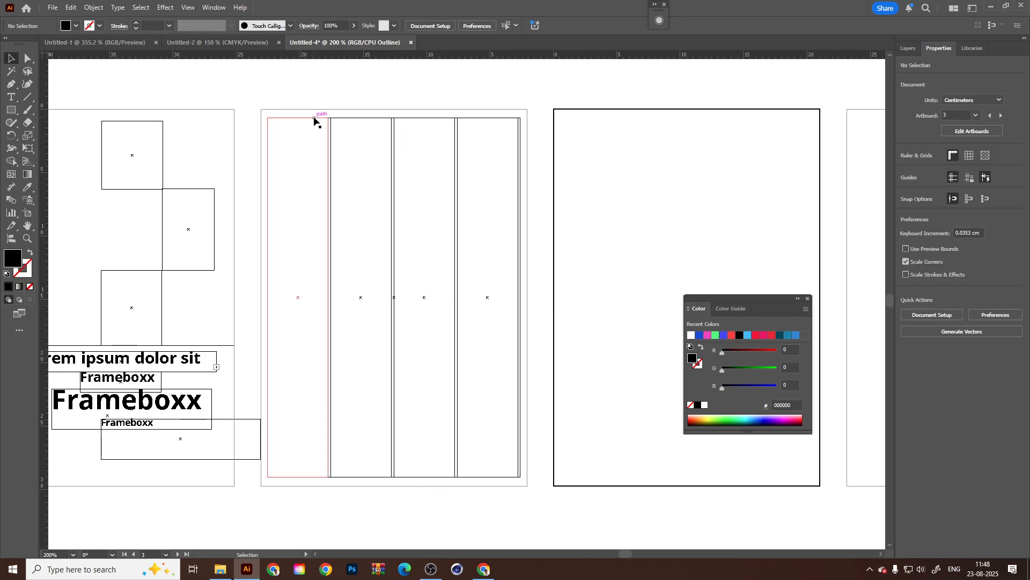
Move the four column rectangles in place onto a new layer and lock that layer.
{"action": "left_click", "coordinate": [328, 161]}
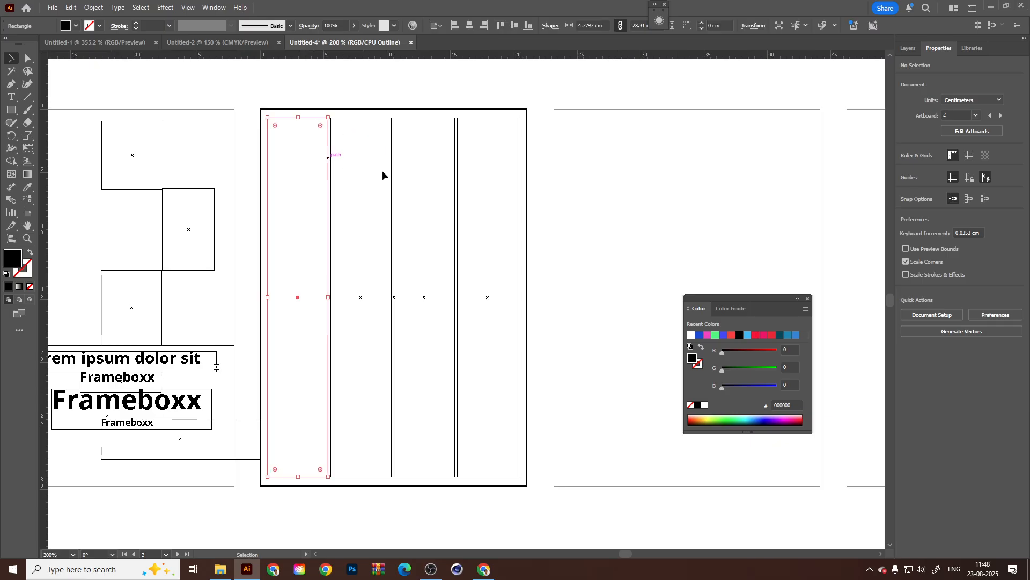
{"action": "left_click", "coordinate": [393, 171], "text": "shift"}
{"action": "left_click", "coordinate": [455, 185], "text": "shift"}
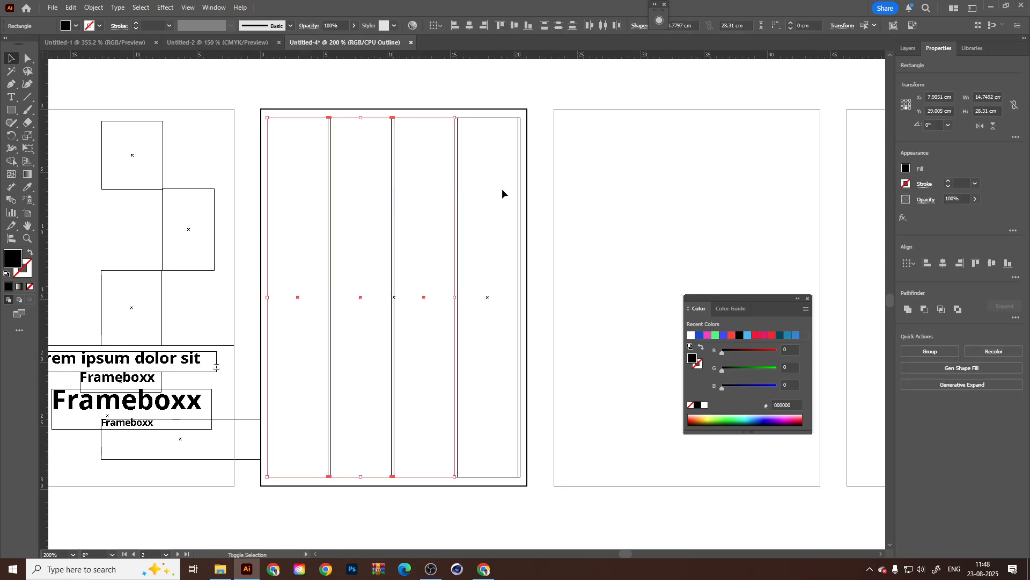
{"action": "key", "text": "Delete"}
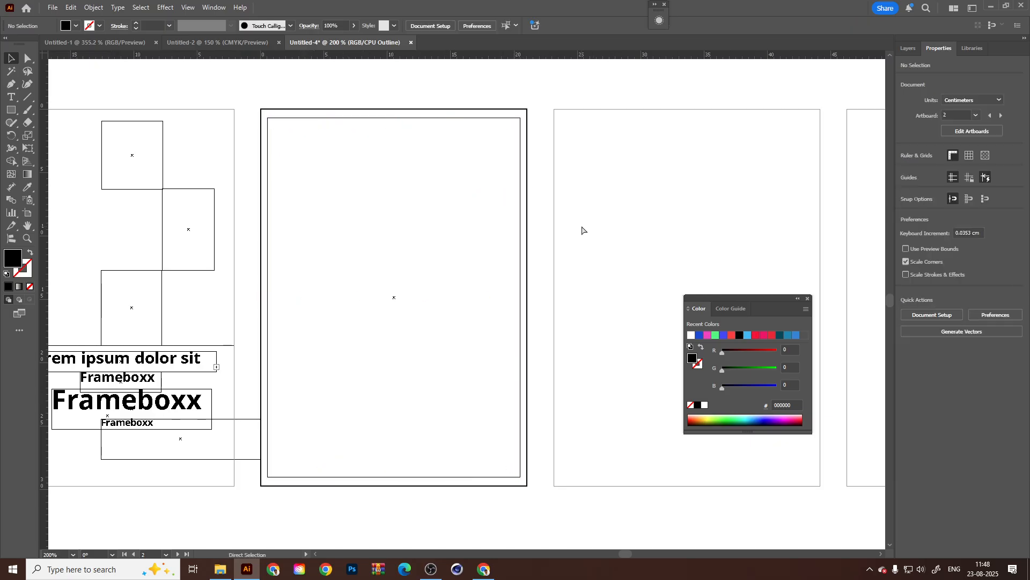
{"action": "left_click", "coordinate": [909, 48]}
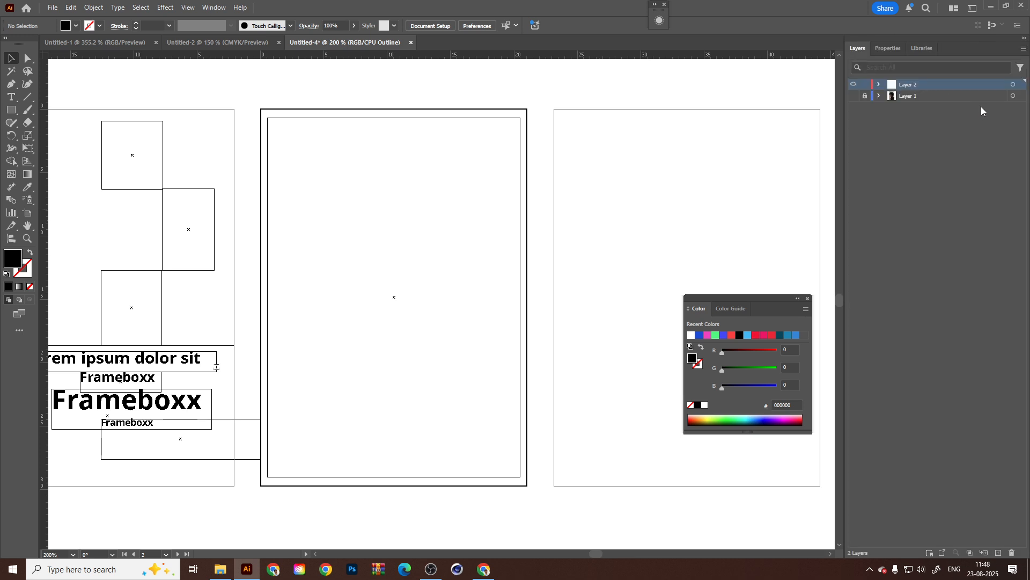
{"action": "left_click", "coordinate": [999, 554]}
{"action": "key", "text": "ctrl+f"}
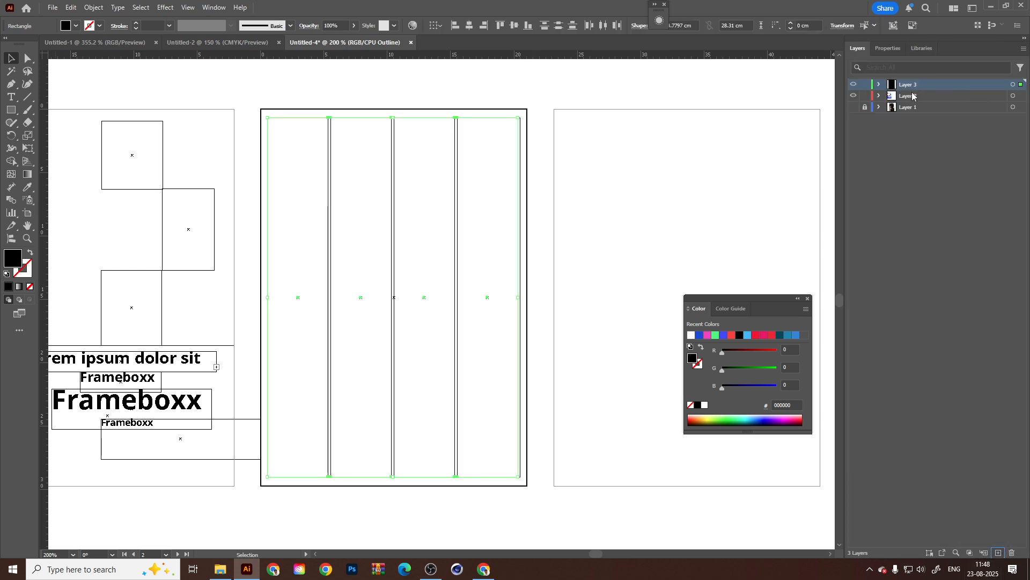
{"action": "left_click", "coordinate": [865, 85]}
Deselect the text frame, return to Preview mode, and test that the locked column rectangles cannot be moved.
{"action": "left_click_drag", "start_coordinate": [593, 104], "coordinate": [410, 207]}
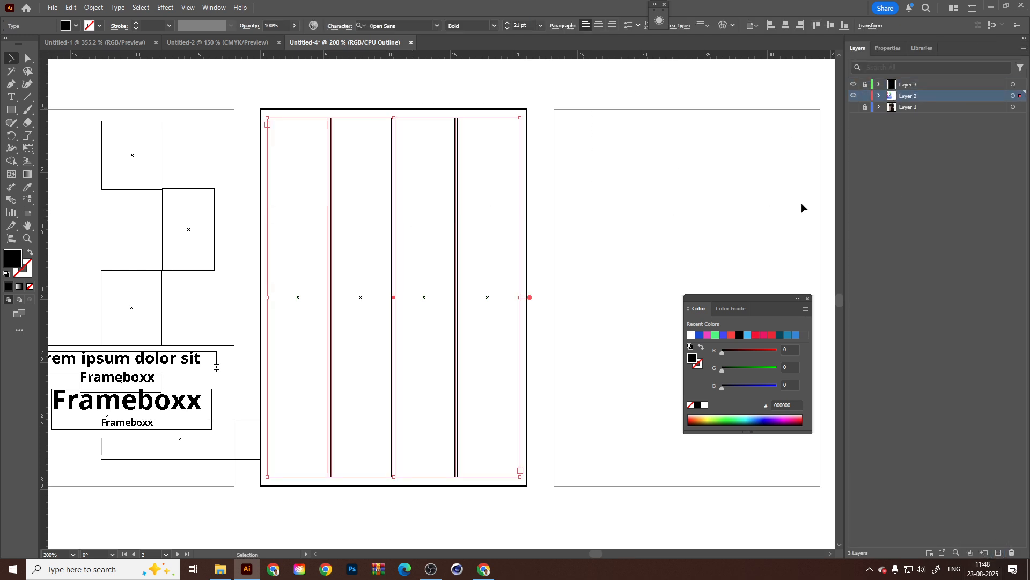
{"action": "left_click", "coordinate": [608, 191]}
{"action": "key", "text": "ctrl+y"}
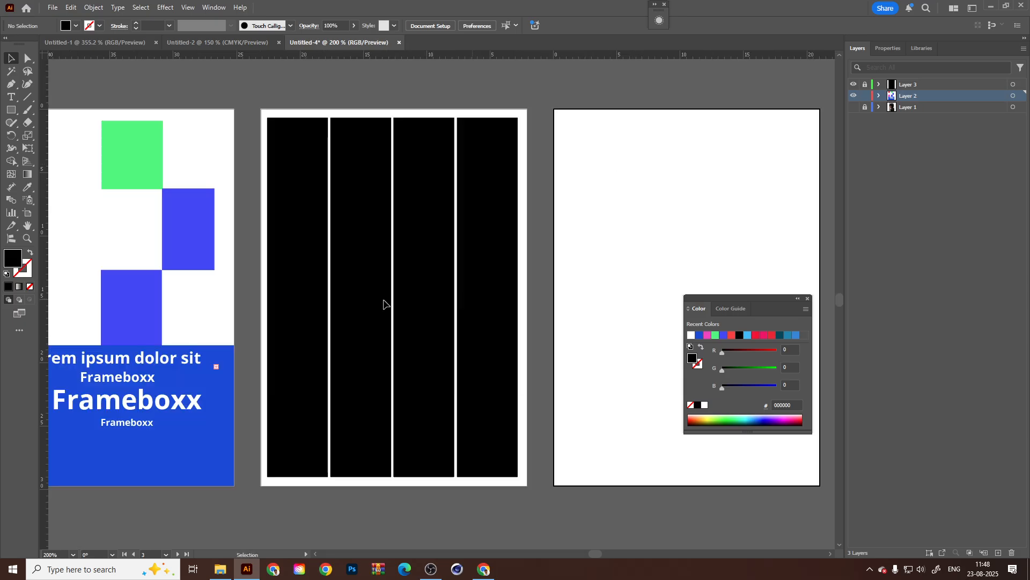
{"action": "left_click_drag", "start_coordinate": [273, 171], "coordinate": [280, 221]}
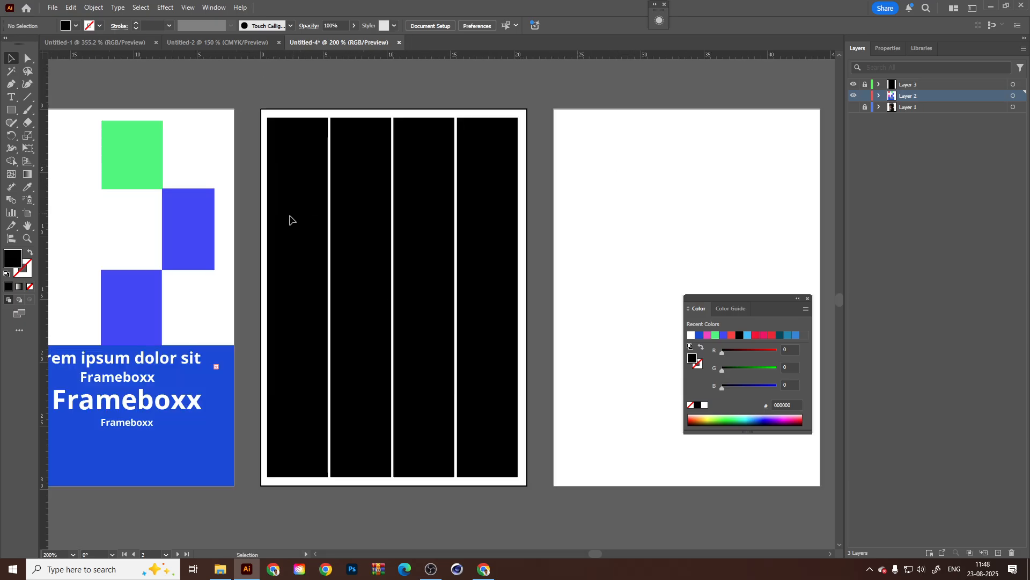
Switch to Chrome, search for Pexels in a new tab, and open the Pexels website.
{"action": "key", "text": "alt+Tab"}
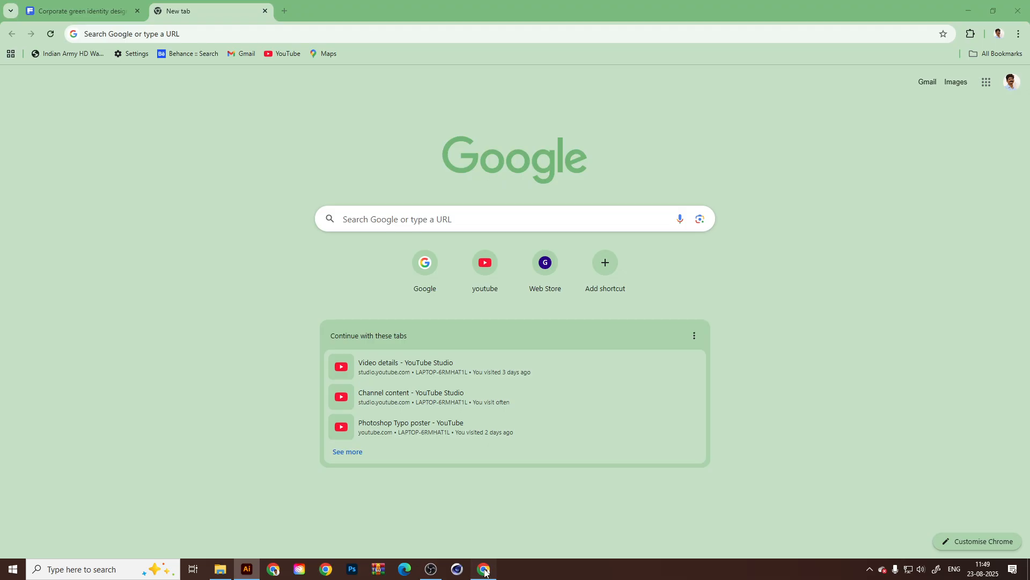
{"action": "left_click", "coordinate": [284, 12]}
{"action": "type", "text": "Pexels"}
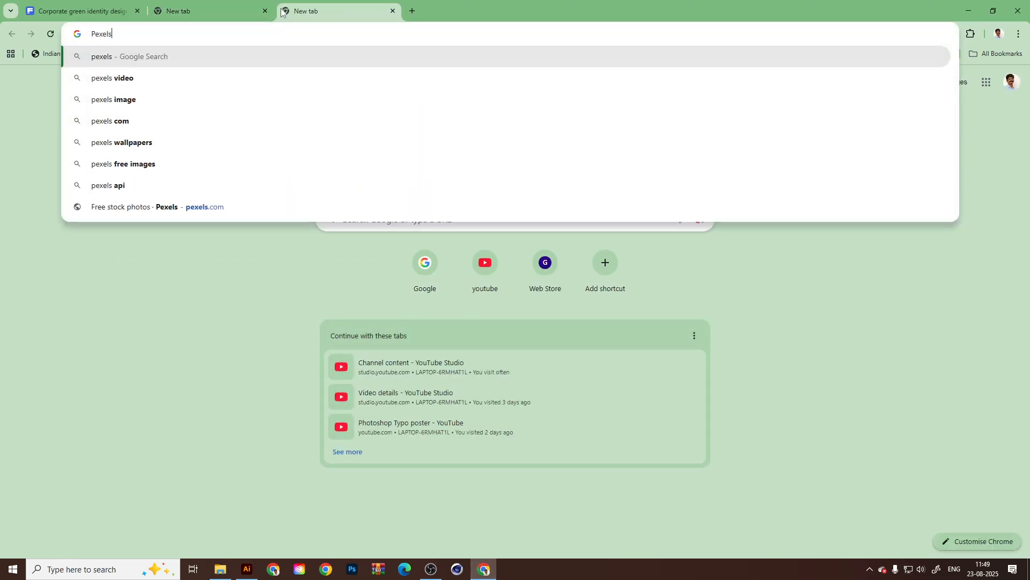
{"action": "key", "text": "Return"}
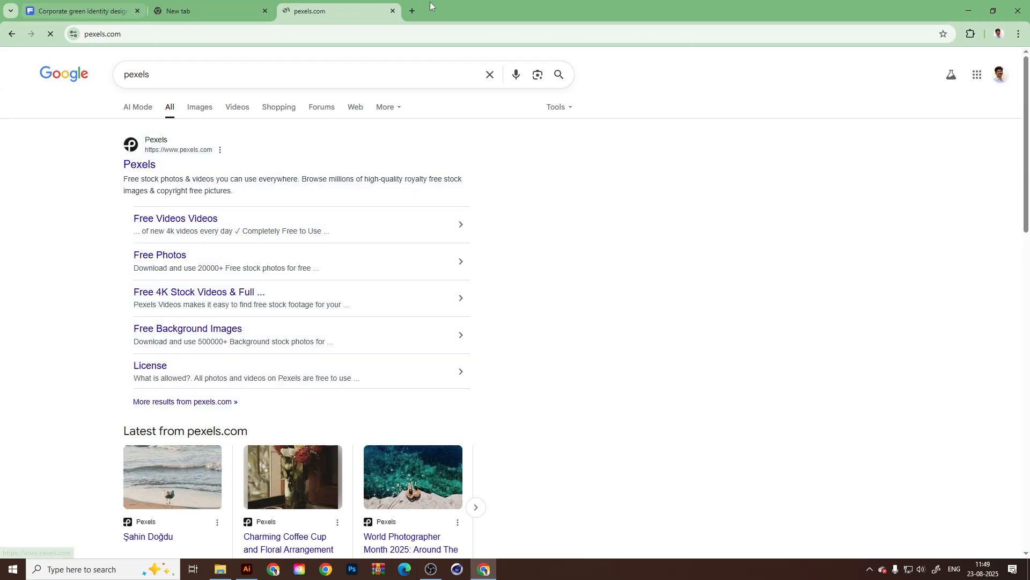
Search for unsplash in another new tab and open the Unsplash website.
{"action": "left_click", "coordinate": [411, 10]}
{"action": "type", "text": "Uns"}
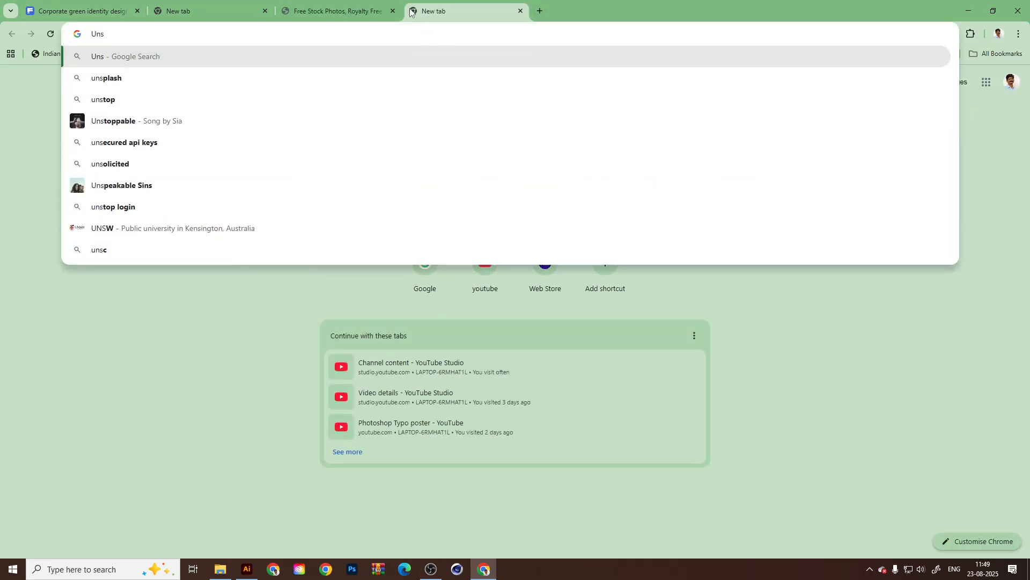
{"action": "key", "text": "Down"}
{"action": "key", "text": "Return"}
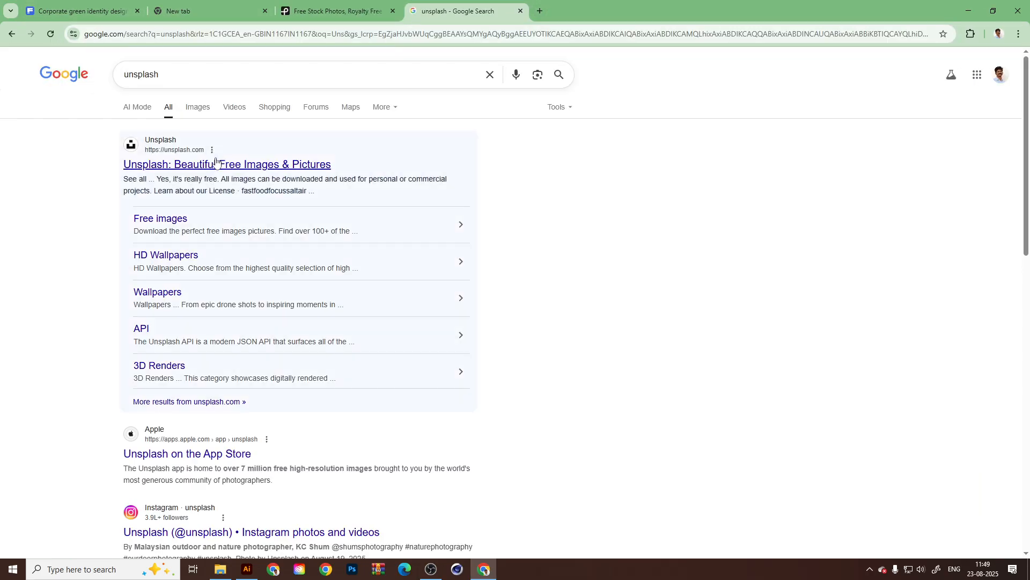
{"action": "left_click", "coordinate": [223, 164]}
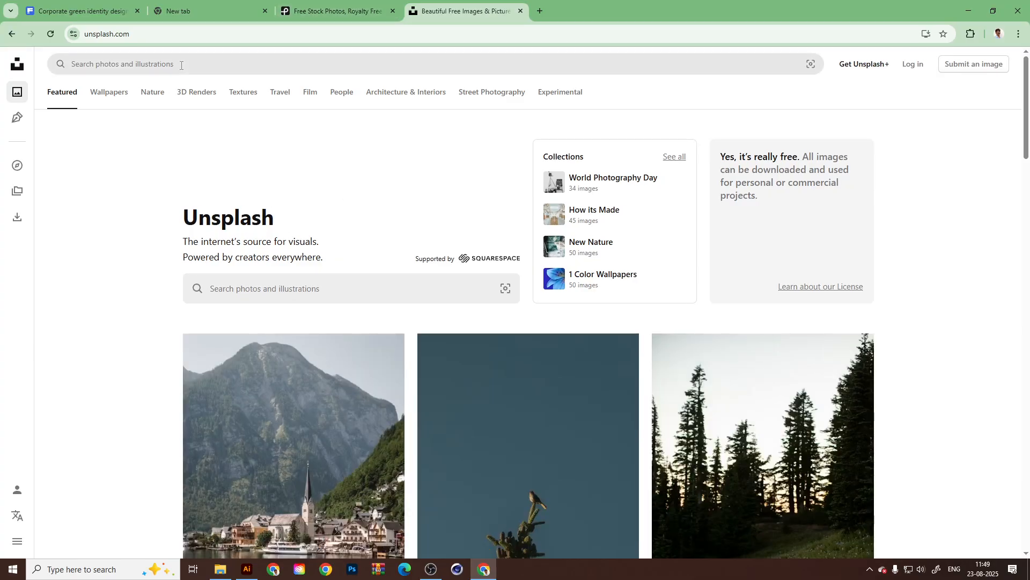
Search Unsplash for "Cinematics" photos and look through the images.
{"action": "left_click", "coordinate": [182, 65]}
{"action": "type", "text": "Ci"}
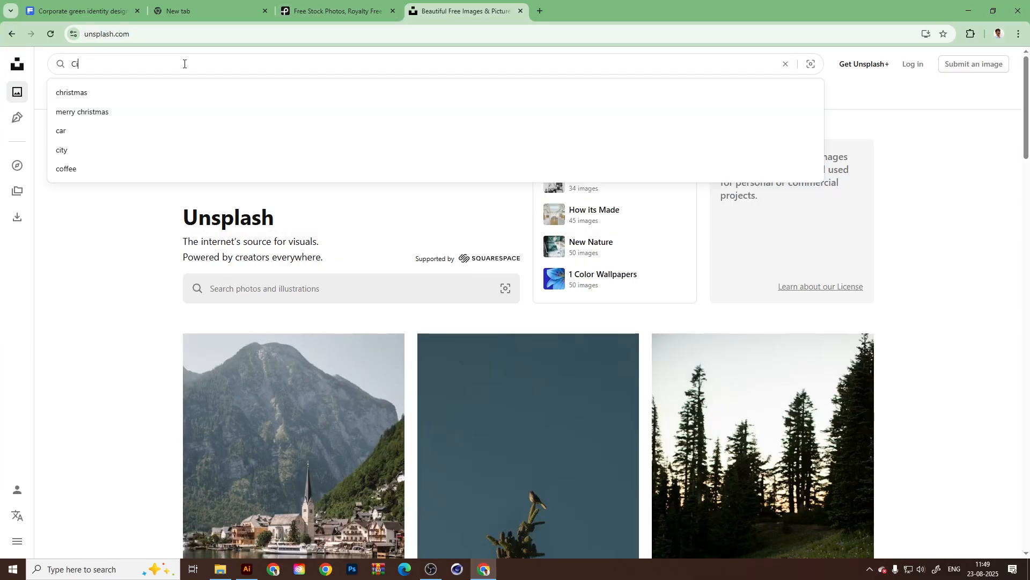
{"action": "type", "text": "nematics"}
{"action": "key", "text": "Return"}
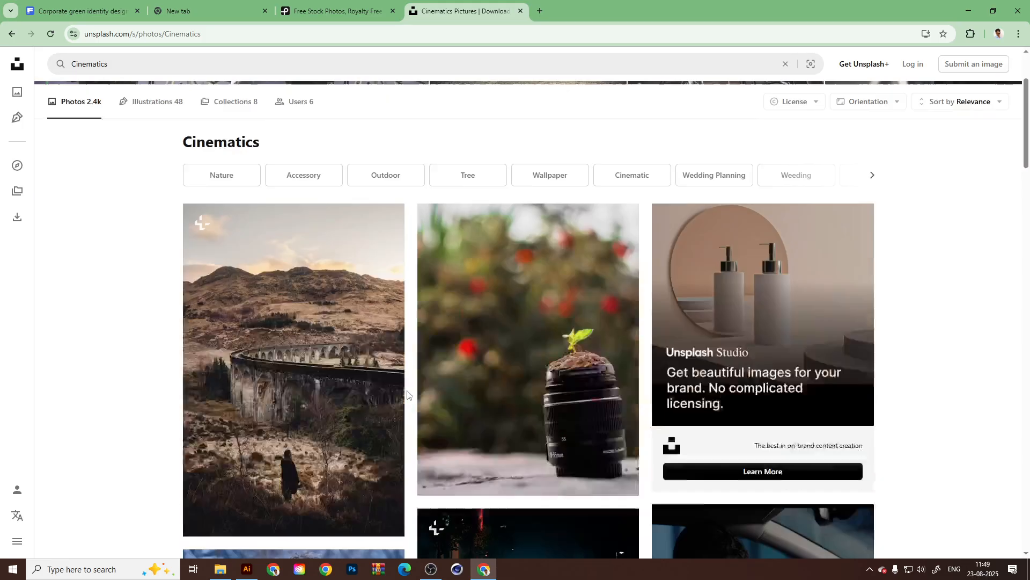
Change the Unsplash photo search to "Cinematics face".
{"action": "scroll", "coordinate": [408, 396], "scroll_direction": "down", "scroll_amount": 5}
{"action": "left_click", "coordinate": [176, 67]}
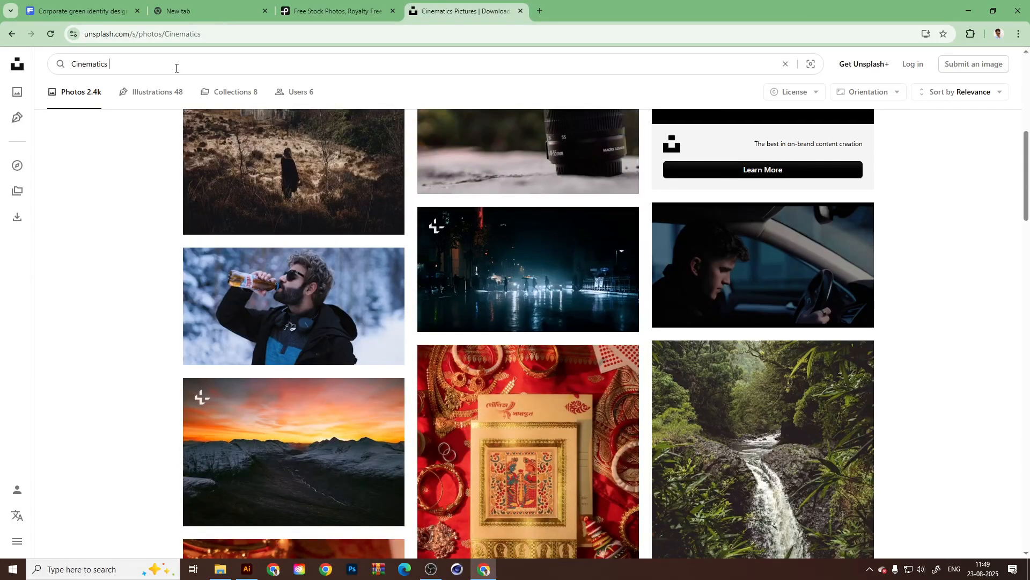
{"action": "key", "text": "Return"}
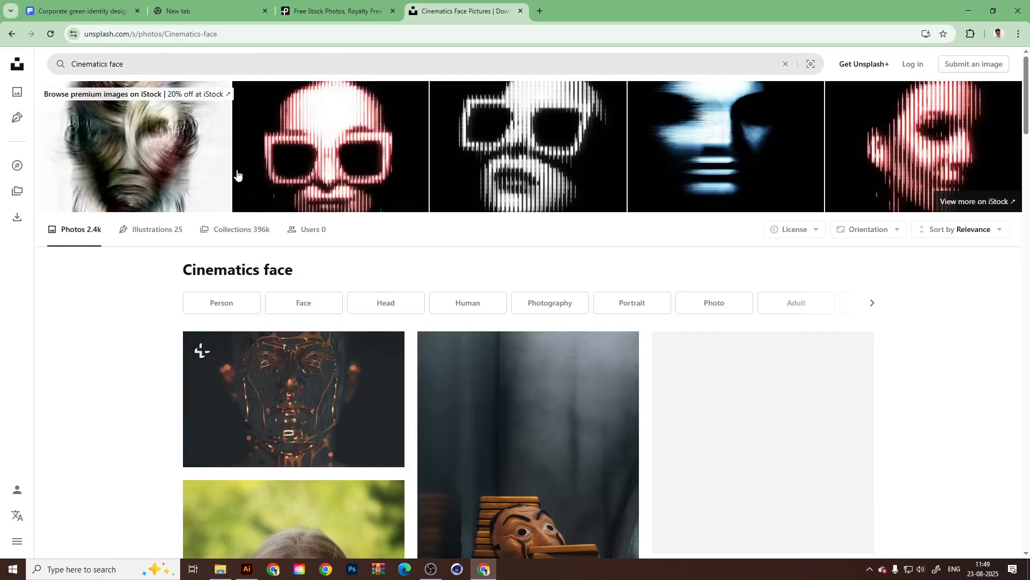
Download the dark close-up portrait of the dark-haired man and the red-lit portrait of the woman.
{"action": "scroll", "coordinate": [421, 370], "scroll_direction": "down", "scroll_amount": 5}
{"action": "scroll", "coordinate": [569, 395], "scroll_direction": "down", "scroll_amount": 5}
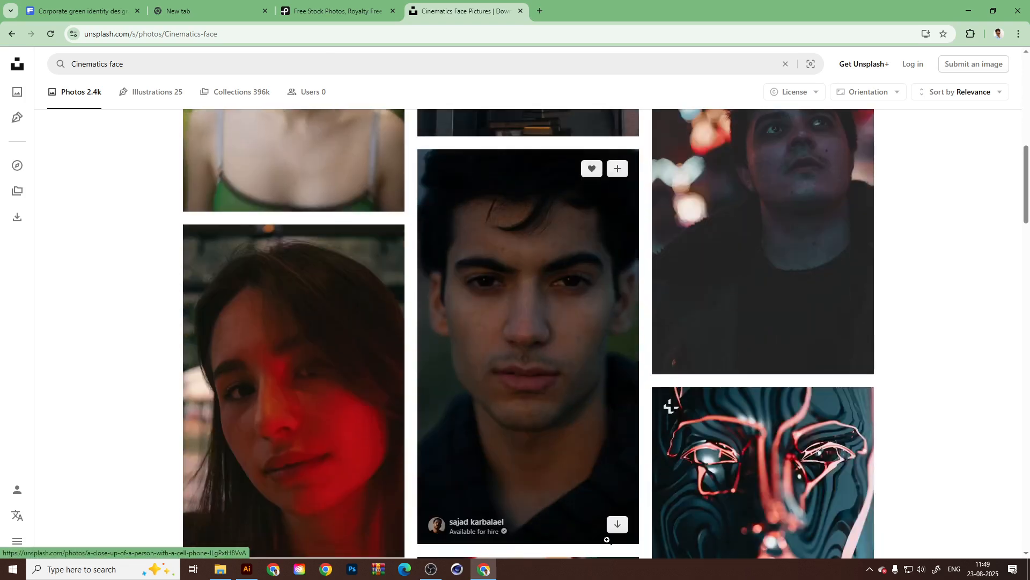
{"action": "left_click", "coordinate": [617, 524]}
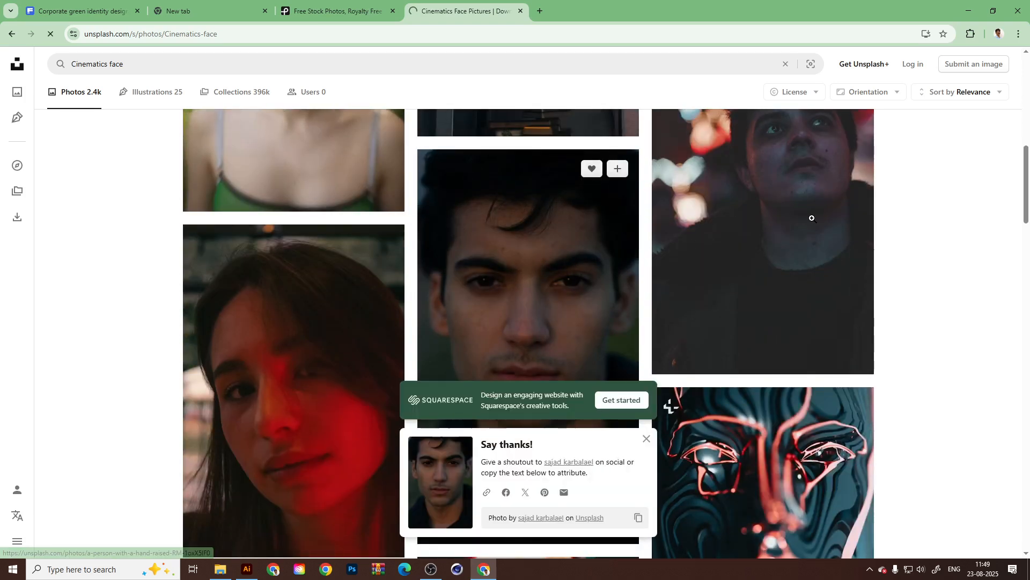
{"action": "scroll", "coordinate": [373, 269], "scroll_direction": "down", "scroll_amount": 2}
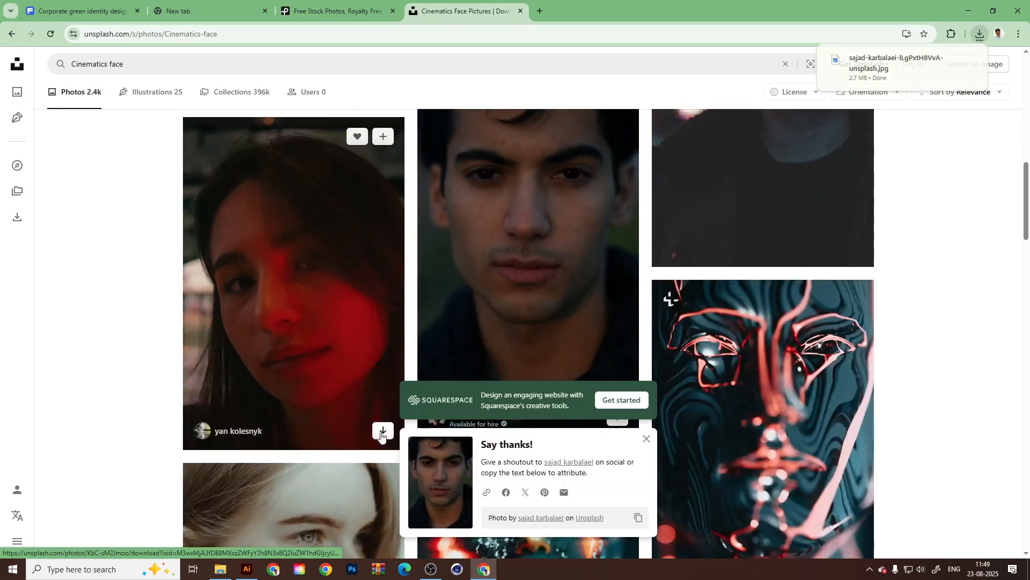
{"action": "left_click", "coordinate": [382, 431]}
Download the dark portrait of the woman with a raised hand and light across her face.
{"action": "scroll", "coordinate": [336, 297], "scroll_direction": "down", "scroll_amount": 9}
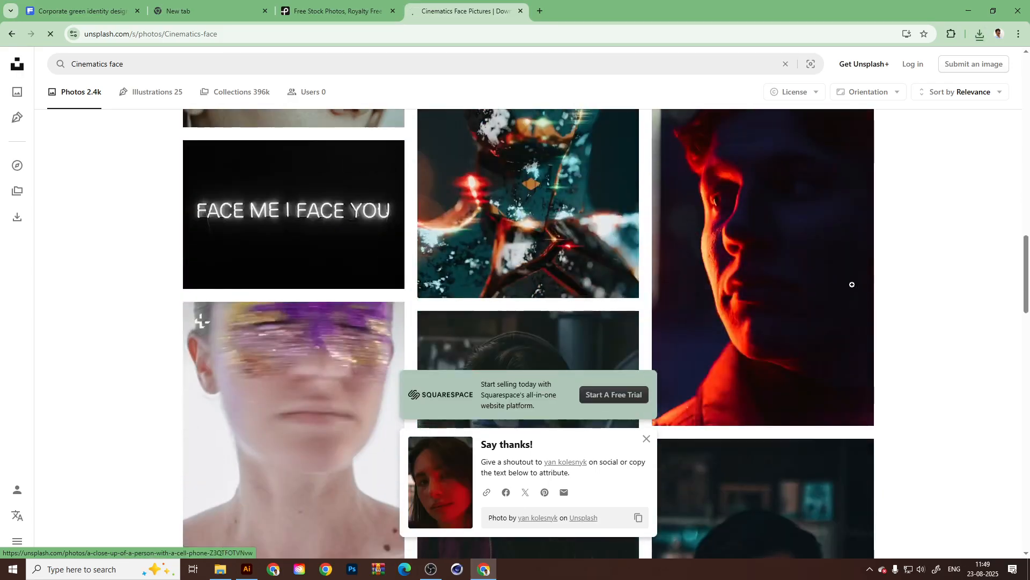
{"action": "scroll", "coordinate": [343, 268], "scroll_direction": "down", "scroll_amount": 8}
{"action": "scroll", "coordinate": [345, 269], "scroll_direction": "down", "scroll_amount": 1}
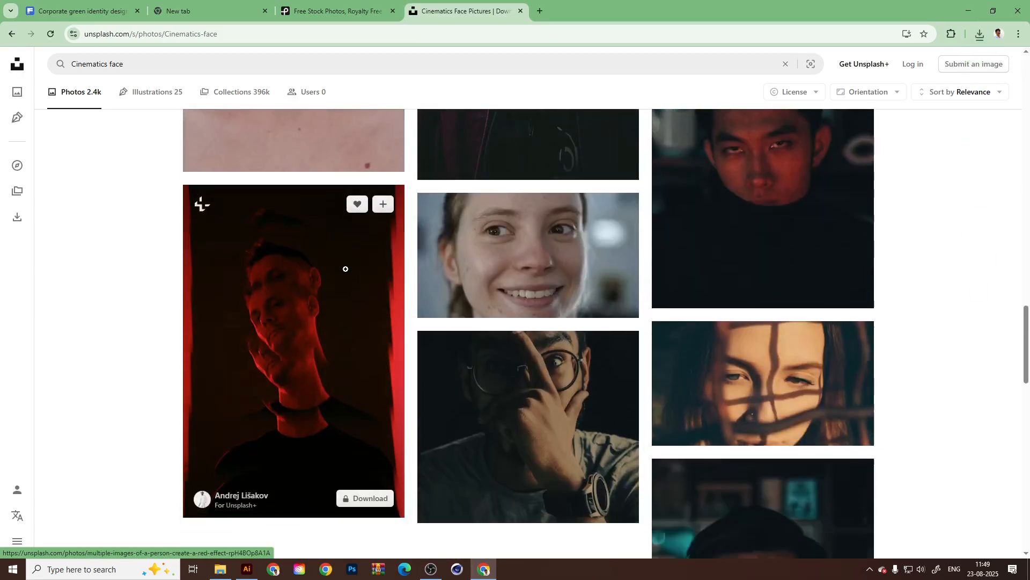
{"action": "scroll", "coordinate": [346, 268], "scroll_direction": "down", "scroll_amount": 11}
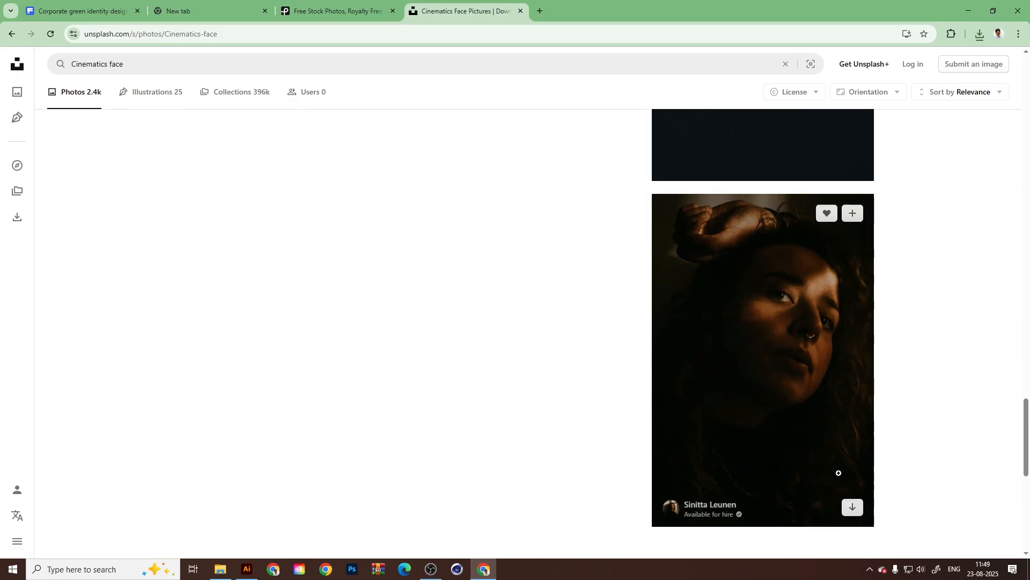
{"action": "scroll", "coordinate": [839, 473], "scroll_direction": "down", "scroll_amount": 2}
{"action": "left_click", "coordinate": [852, 400]}
Dismiss the download thank-you message and load more "Cinematics face" results.
{"action": "scroll", "coordinate": [483, 319], "scroll_direction": "down", "scroll_amount": 6}
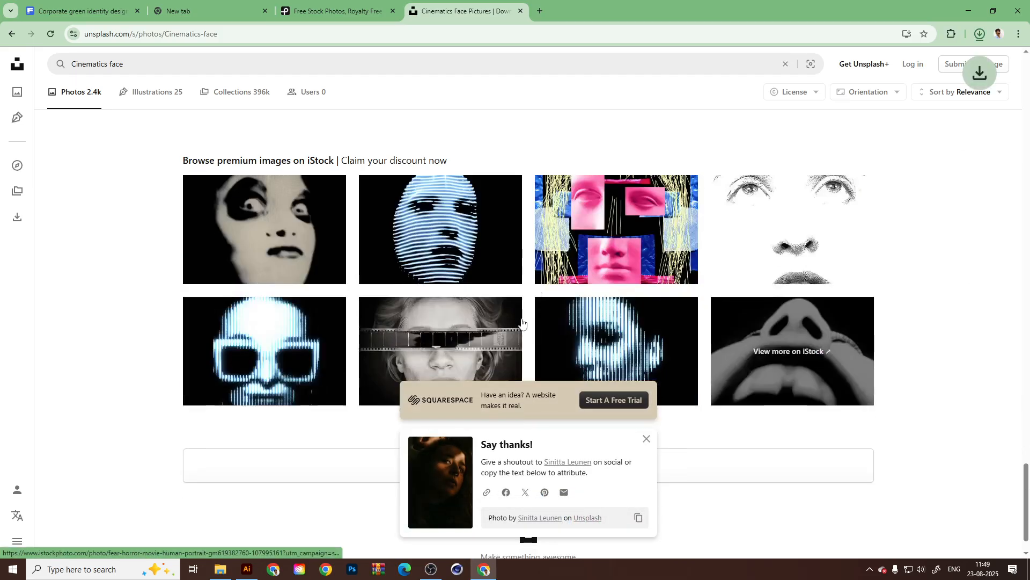
{"action": "scroll", "coordinate": [522, 322], "scroll_direction": "up", "scroll_amount": 2}
{"action": "scroll", "coordinate": [568, 360], "scroll_direction": "down", "scroll_amount": 3}
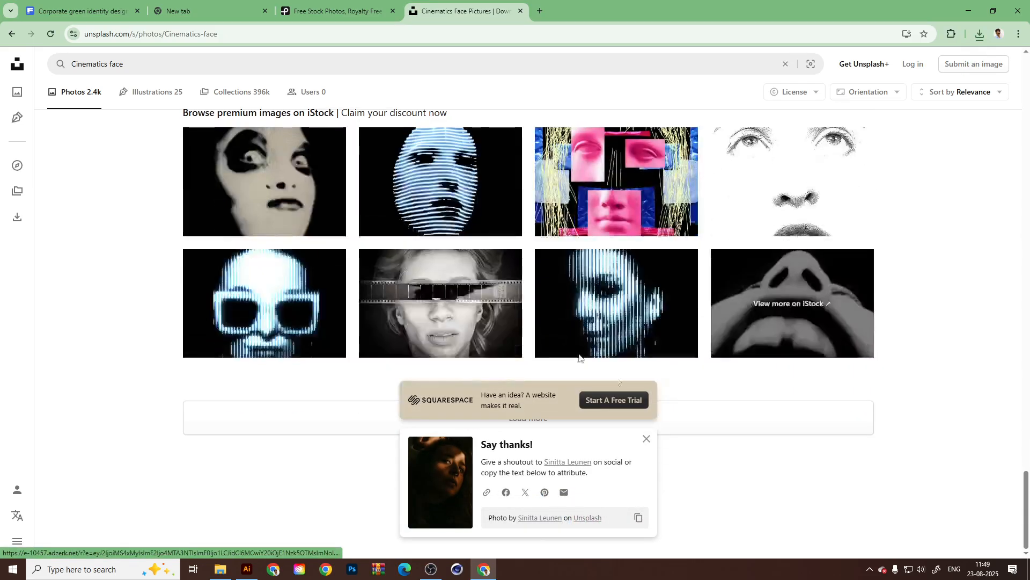
{"action": "left_click", "coordinate": [647, 439]}
{"action": "left_click", "coordinate": [549, 418]}
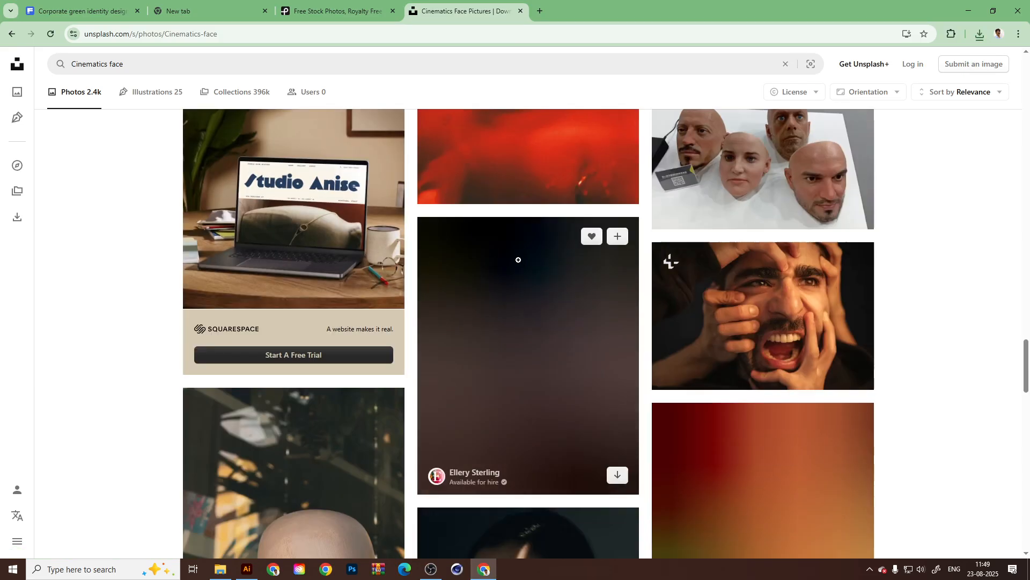
Look through the additional results and download the black-and-white photo of the mustached mask.
{"action": "scroll", "coordinate": [515, 263], "scroll_direction": "down", "scroll_amount": 5}
{"action": "scroll", "coordinate": [534, 358], "scroll_direction": "down", "scroll_amount": 5}
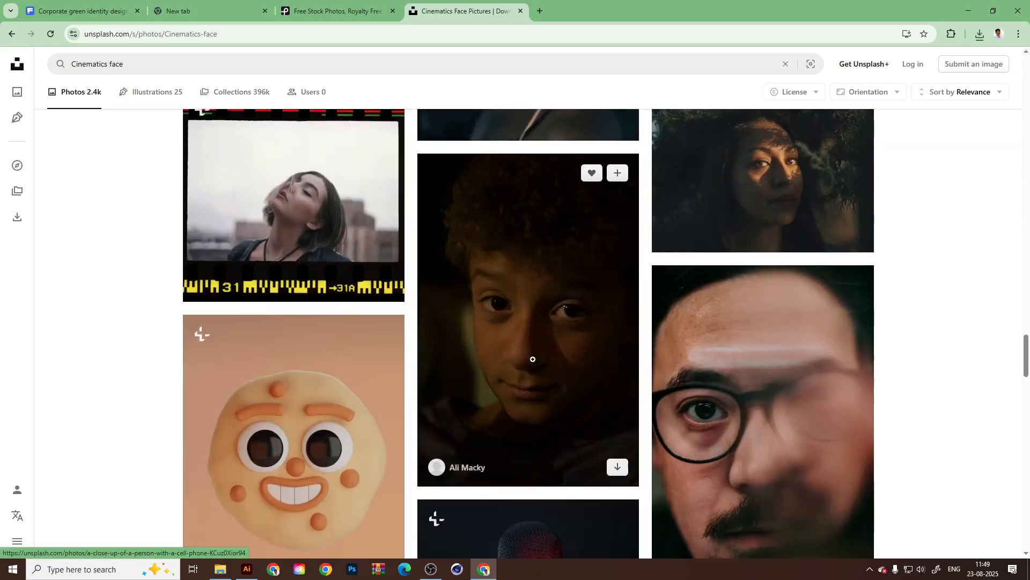
{"action": "scroll", "coordinate": [533, 359], "scroll_direction": "up", "scroll_amount": 7}
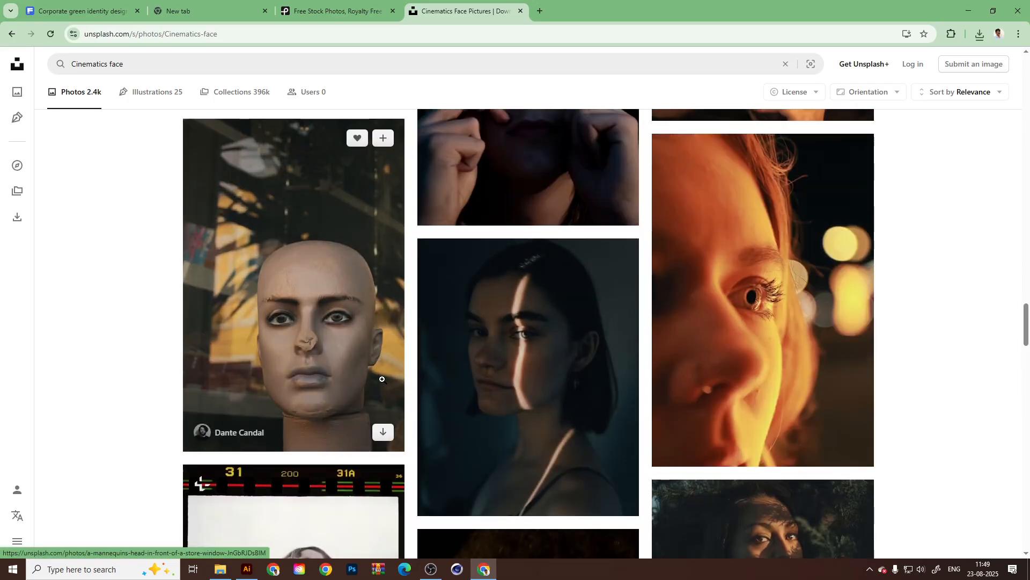
{"action": "scroll", "coordinate": [624, 321], "scroll_direction": "down", "scroll_amount": 8}
{"action": "scroll", "coordinate": [624, 321], "scroll_direction": "down", "scroll_amount": 6}
{"action": "scroll", "coordinate": [621, 343], "scroll_direction": "down", "scroll_amount": 3}
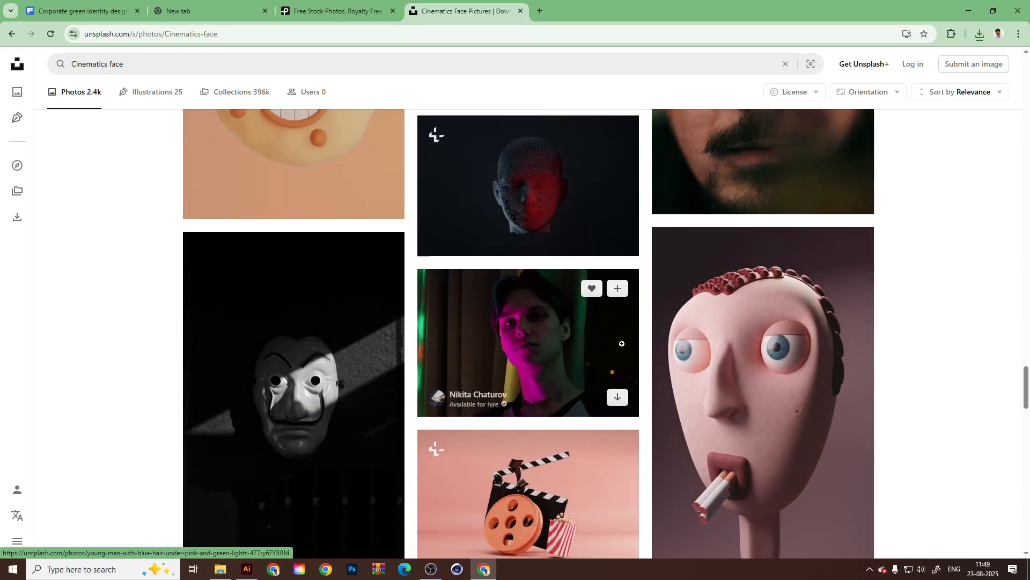
{"action": "scroll", "coordinate": [788, 321], "scroll_direction": "up", "scroll_amount": 2}
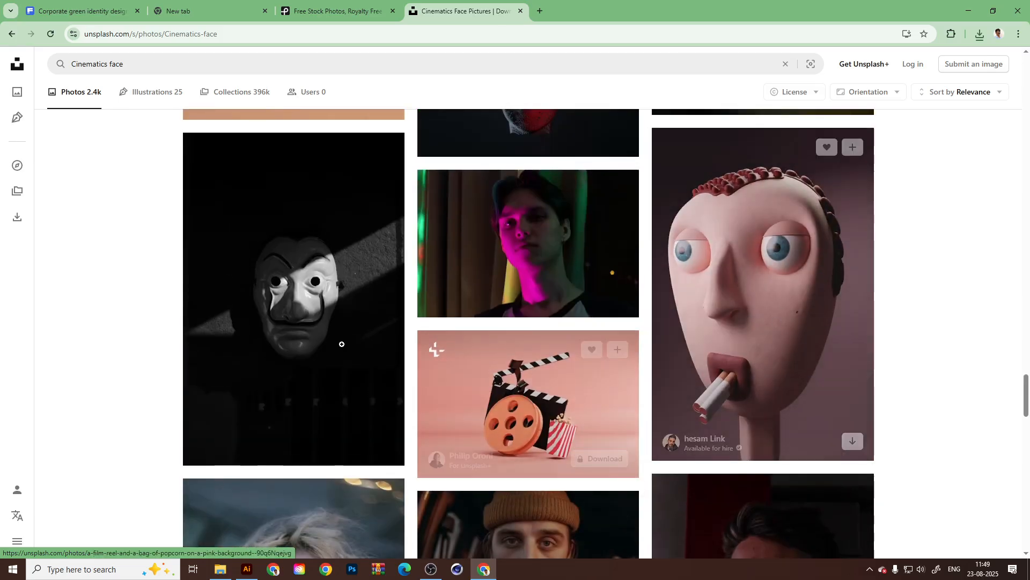
{"action": "left_click", "coordinate": [382, 445]}
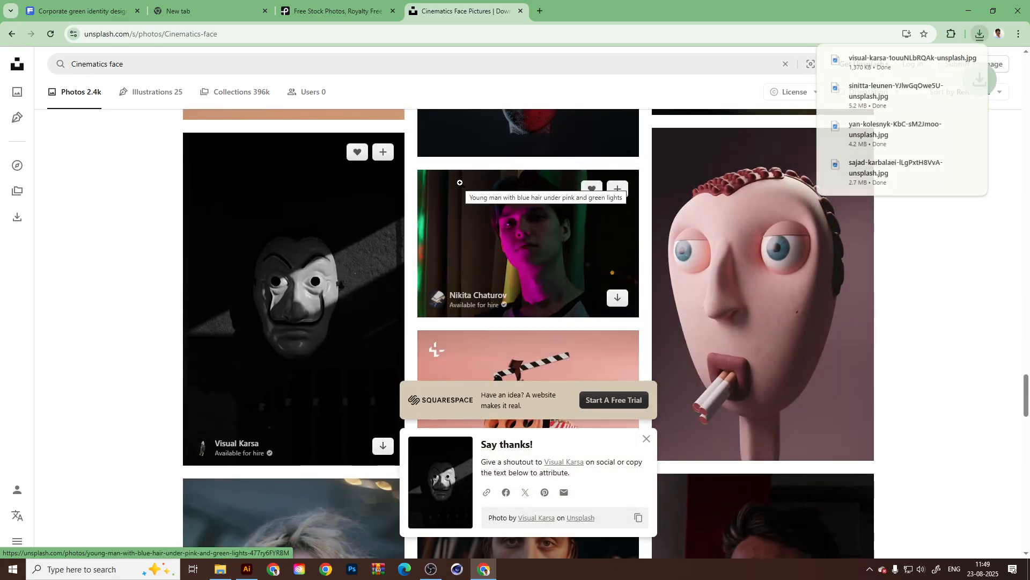
Switch to Illustrator and add a new layer between Layer 3 and Layer 2.
{"action": "left_click", "coordinate": [258, 571]}
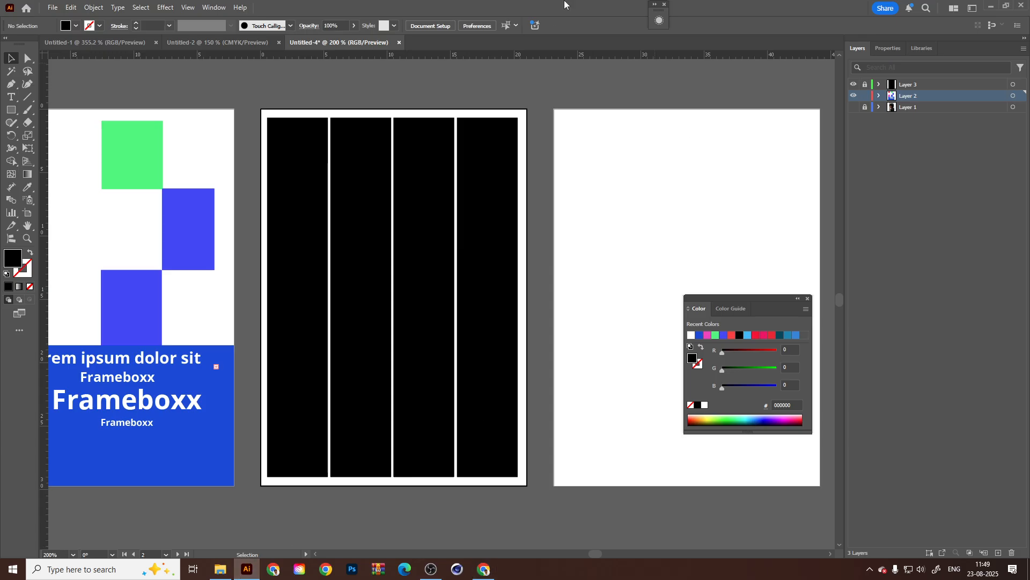
{"action": "left_click", "coordinate": [744, 124]}
{"action": "left_click", "coordinate": [947, 87]}
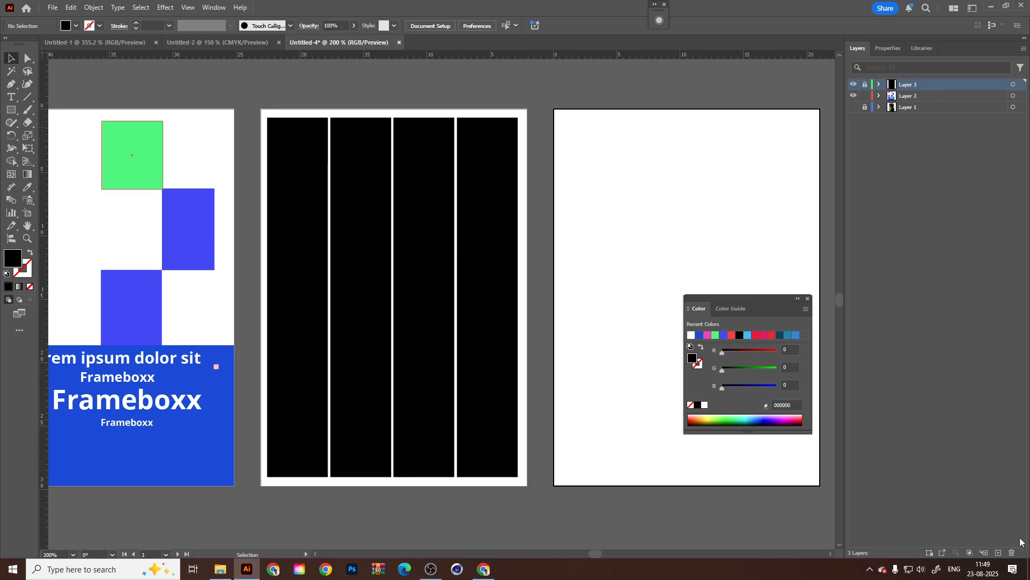
{"action": "left_click_drag", "start_coordinate": [914, 87], "coordinate": [912, 103]}
{"action": "left_click", "coordinate": [380, 191]}
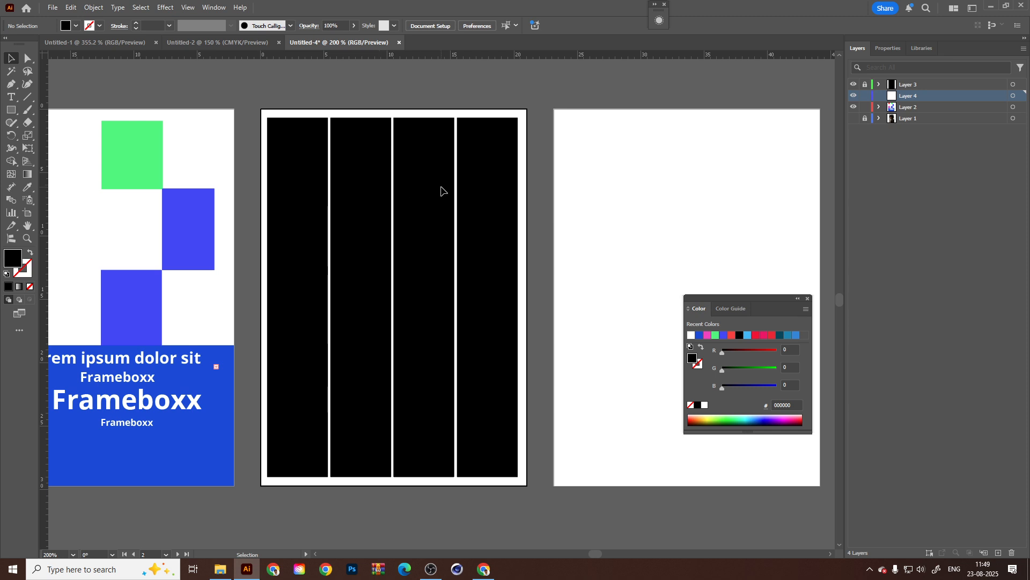
Open the Downloads folder in File Explorer and place the dark portrait of the woman with the raised hand into the Illustrator document.
{"action": "left_click", "coordinate": [223, 570]}
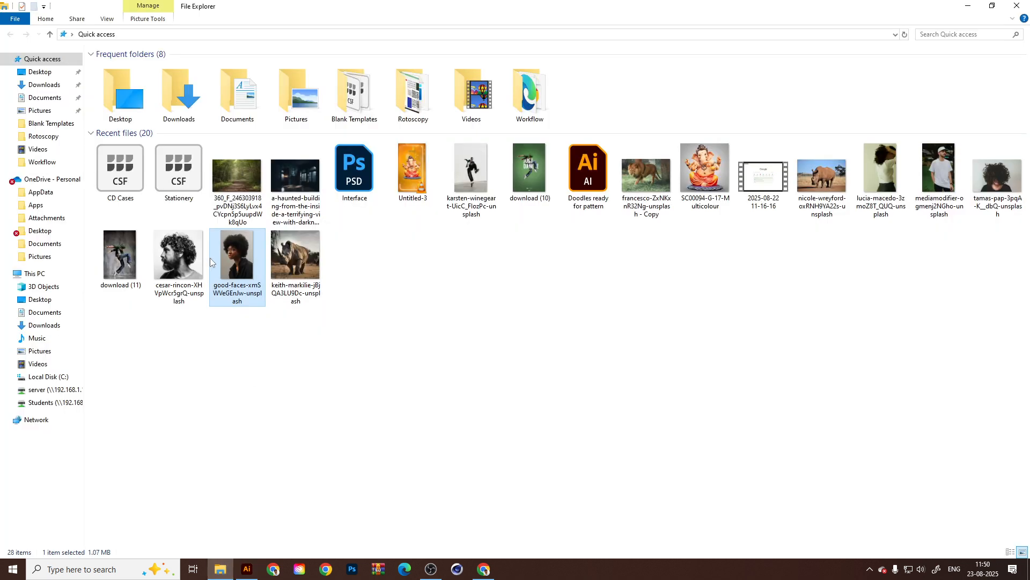
{"action": "left_click", "coordinate": [451, 387]}
{"action": "left_click", "coordinate": [44, 87]}
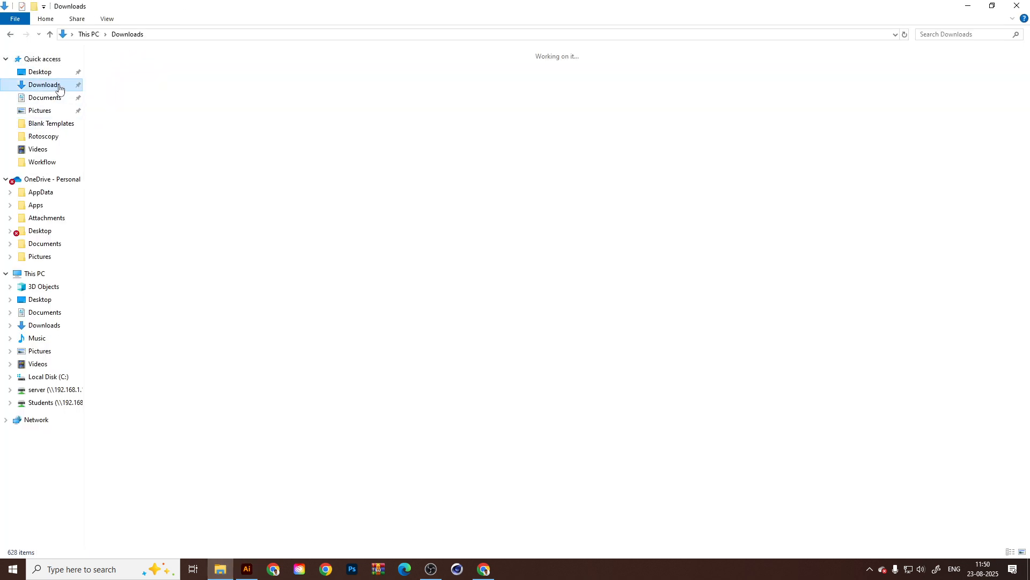
{"action": "left_click", "coordinate": [177, 94]}
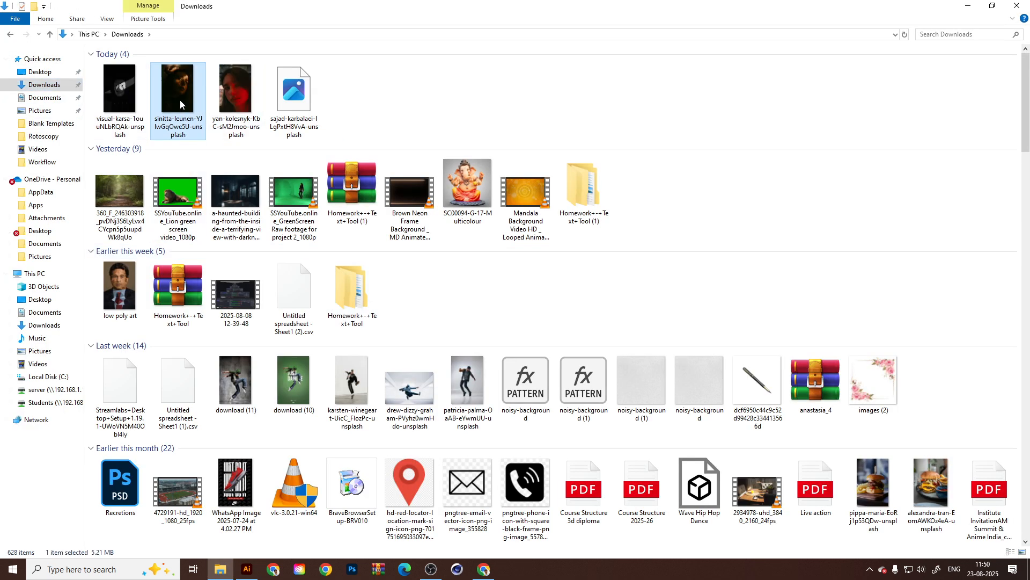
{"action": "left_click_drag", "start_coordinate": [167, 96], "coordinate": [408, 370]}
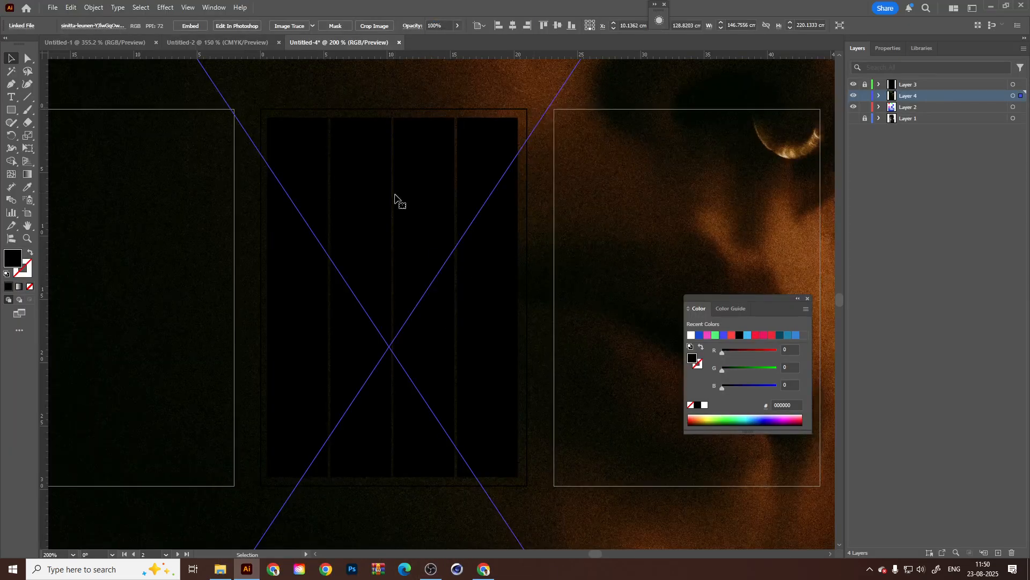
Scale the placed portrait down proportionally to about 20 × 30 cm, roughly the height of the artboard.
{"action": "scroll", "coordinate": [403, 204], "scroll_direction": "down", "scroll_amount": 1}
{"action": "scroll", "coordinate": [492, 272], "scroll_direction": "down", "scroll_amount": 4}
{"action": "scroll", "coordinate": [451, 276], "scroll_direction": "down", "scroll_amount": 3}
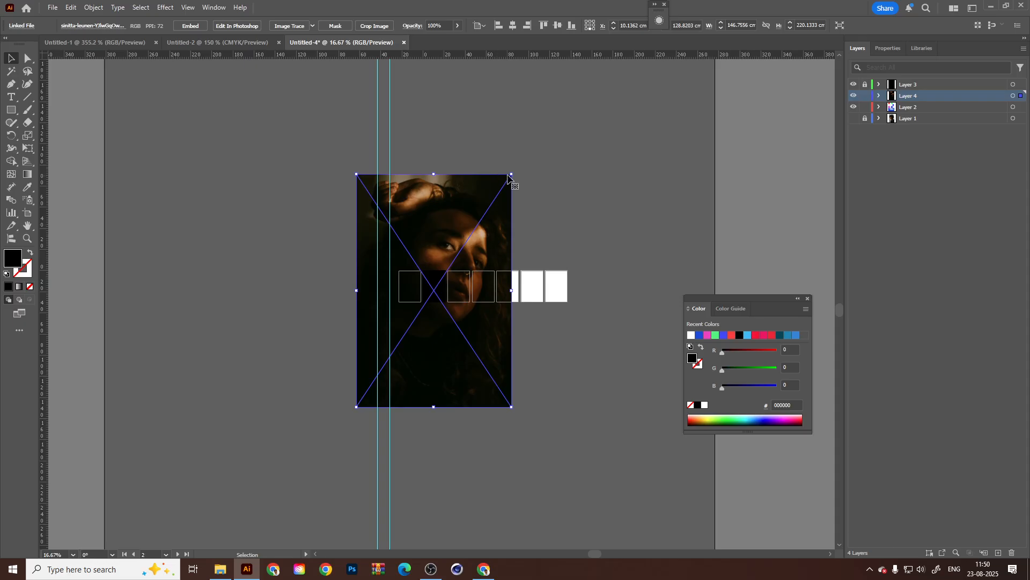
{"action": "left_click_drag", "start_coordinate": [511, 175], "coordinate": [455, 221]}
{"action": "scroll", "coordinate": [439, 320], "scroll_direction": "up", "scroll_amount": 5}
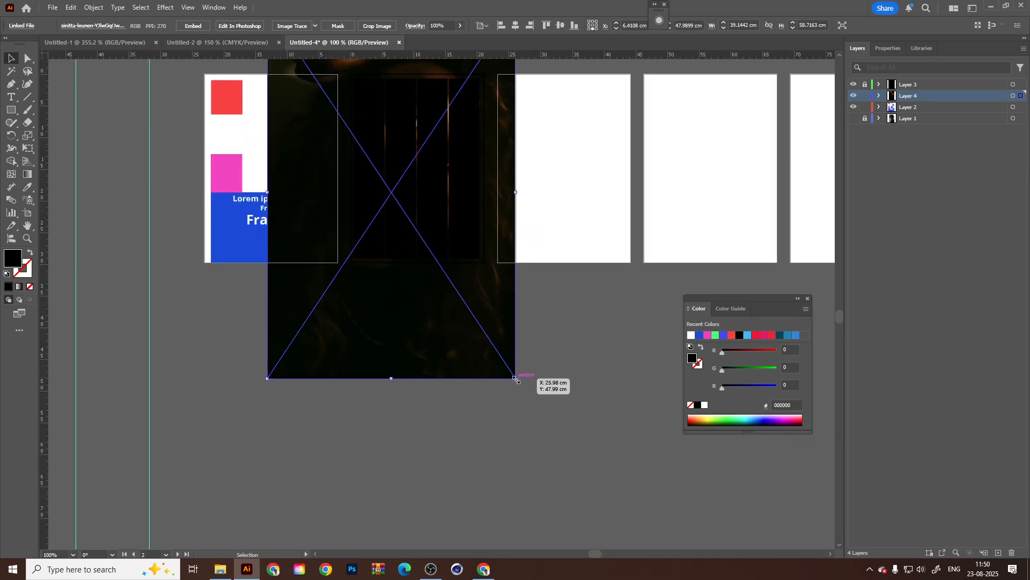
{"action": "left_click_drag", "start_coordinate": [515, 378], "coordinate": [453, 314]}
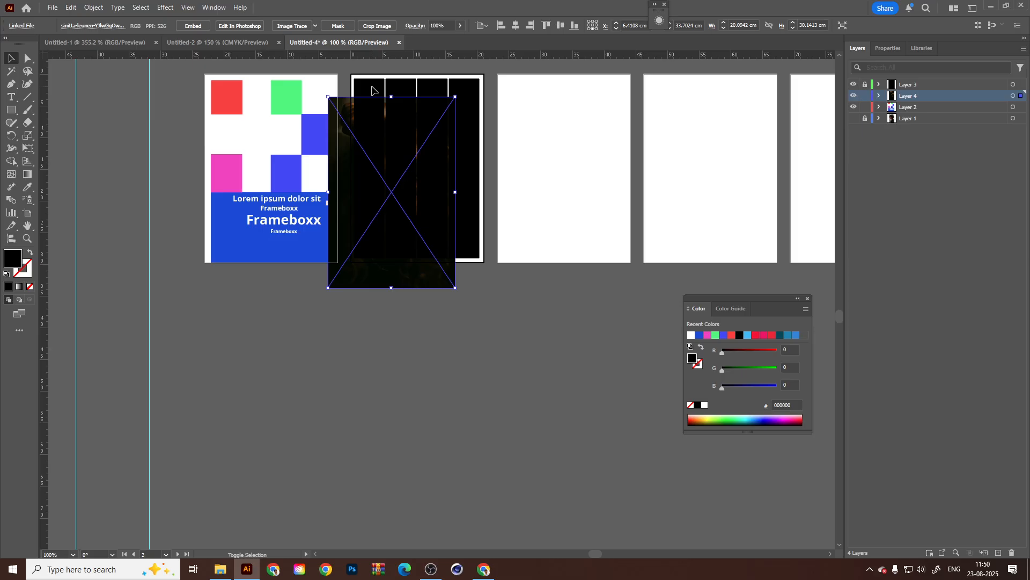
Unlock Layer 3 and move the portrait over the first column, with its upper edge near the artboard's upper edge.
{"action": "left_click", "coordinate": [565, 111]}
{"action": "left_click", "coordinate": [864, 84]}
{"action": "left_click_drag", "start_coordinate": [564, 172], "coordinate": [597, 255]}
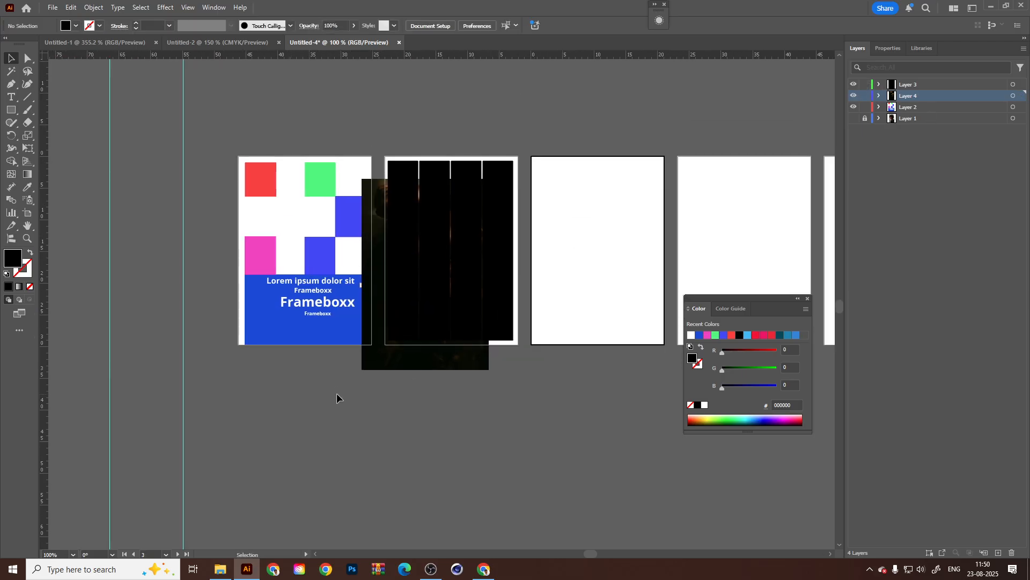
{"action": "left_click_drag", "start_coordinate": [430, 360], "coordinate": [405, 338]}
Select the first column rectangle with the portrait and make a clipping mask from them.
{"action": "left_click", "coordinate": [408, 170], "text": "shift"}
{"action": "right_click", "coordinate": [407, 170]}
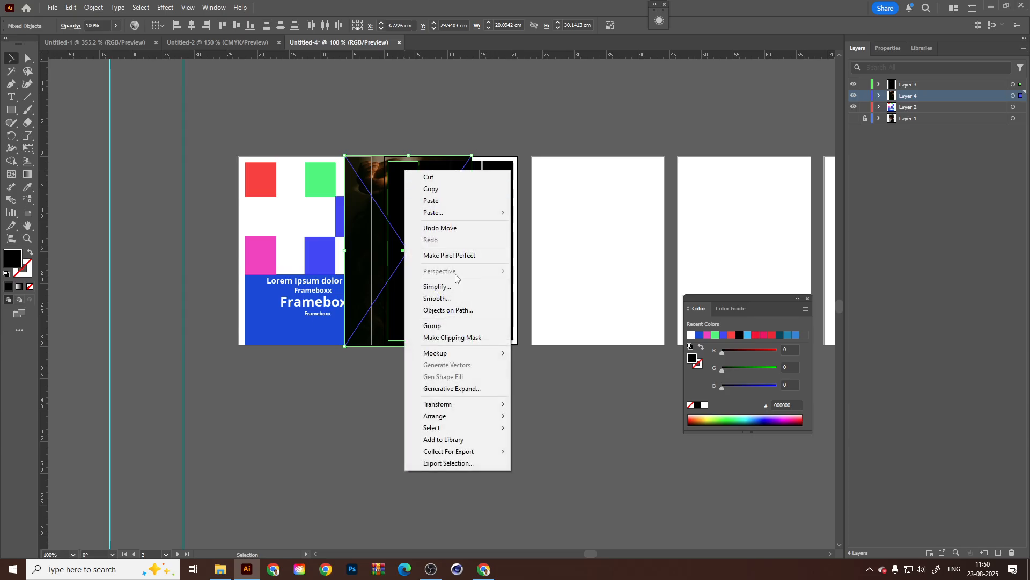
{"action": "left_click", "coordinate": [461, 337]}
Shift the portrait inside the clip group so half of the face fills the first column, and exit isolation mode.
{"action": "scroll", "coordinate": [405, 248], "scroll_direction": "up", "scroll_amount": 4}
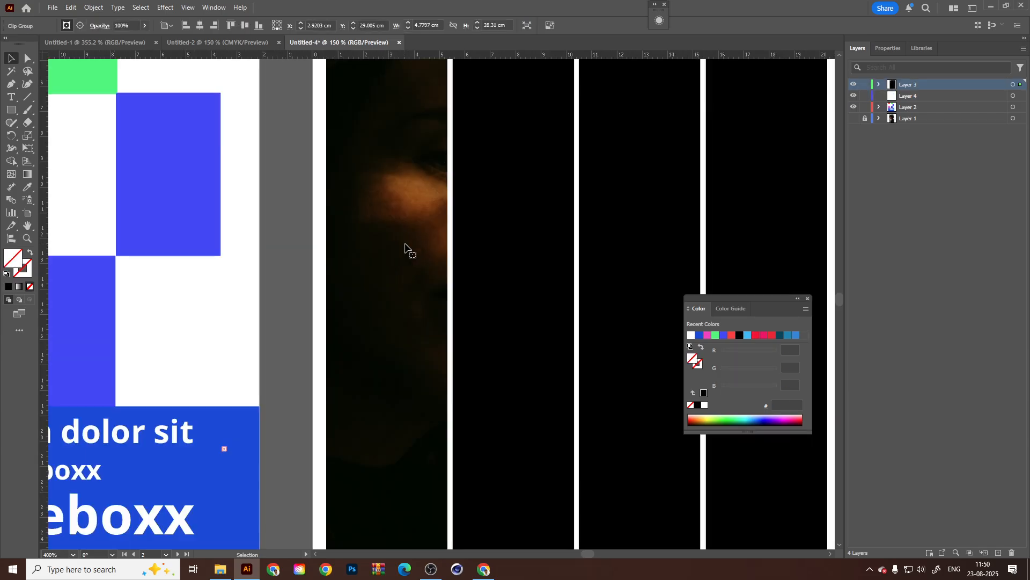
{"action": "double_click", "coordinate": [413, 252]}
{"action": "left_click_drag", "start_coordinate": [420, 295], "coordinate": [356, 294]}
{"action": "scroll", "coordinate": [435, 242], "scroll_direction": "down", "scroll_amount": 1}
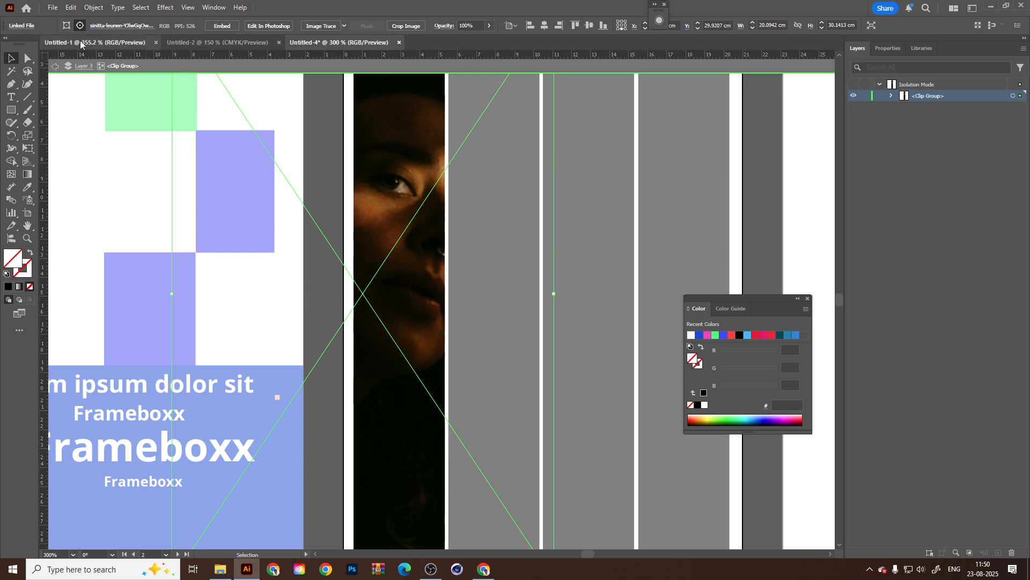
{"action": "left_click", "coordinate": [56, 68]}
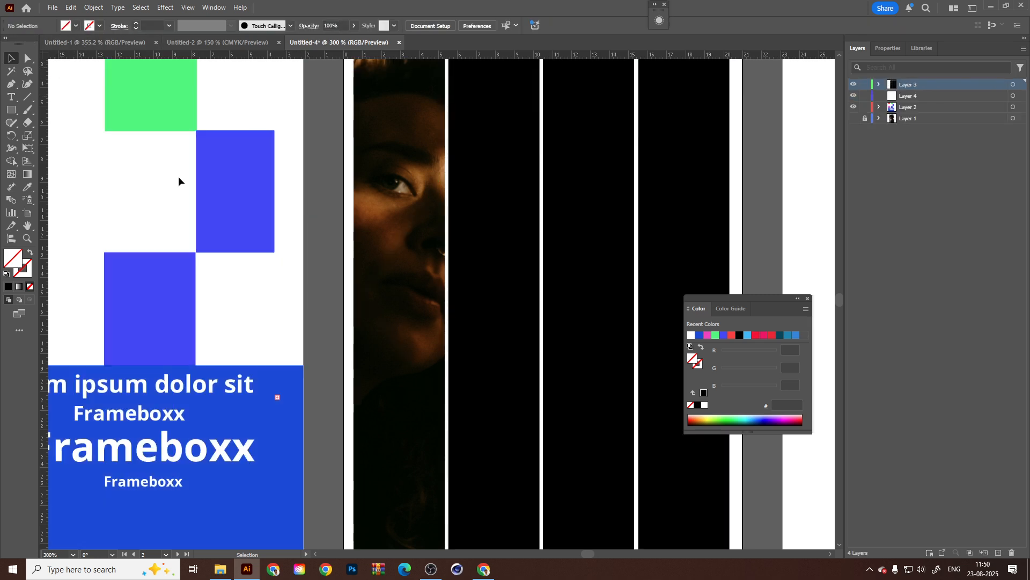
Select the second column rectangle and place the black-and-white mask photo from the Downloads folder into the document.
{"action": "scroll", "coordinate": [451, 306], "scroll_direction": "right", "scroll_amount": 1}
{"action": "left_click", "coordinate": [452, 304]}
{"action": "key", "text": "ctrl+minus"}
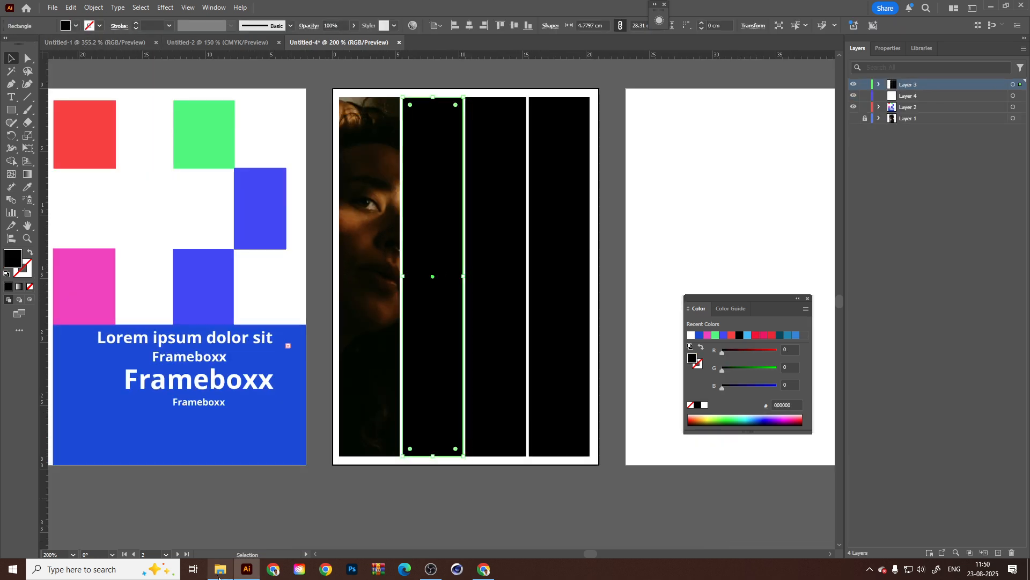
{"action": "left_click", "coordinate": [221, 570]}
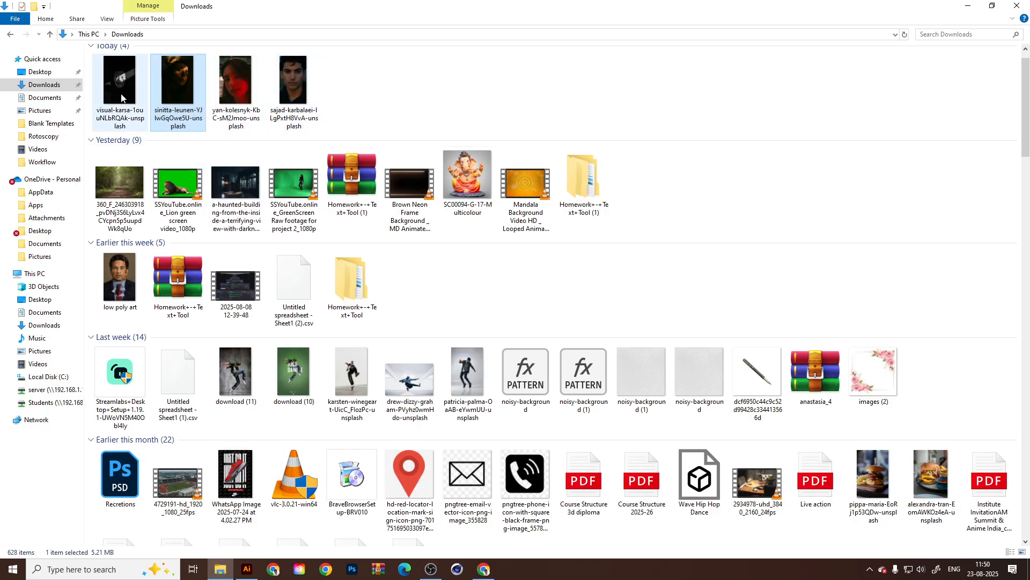
{"action": "left_click_drag", "start_coordinate": [119, 80], "coordinate": [454, 450]}
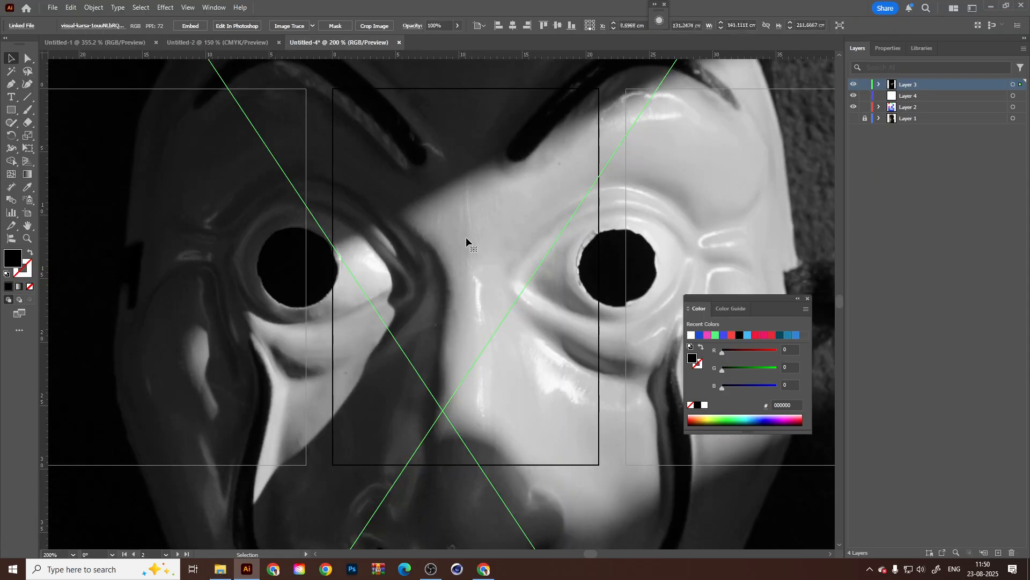
{"action": "scroll", "coordinate": [465, 237], "scroll_direction": "down", "scroll_amount": 4}
{"action": "scroll", "coordinate": [588, 187], "scroll_direction": "down", "scroll_amount": 1}
{"action": "scroll", "coordinate": [600, 225], "scroll_direction": "down", "scroll_amount": 2}
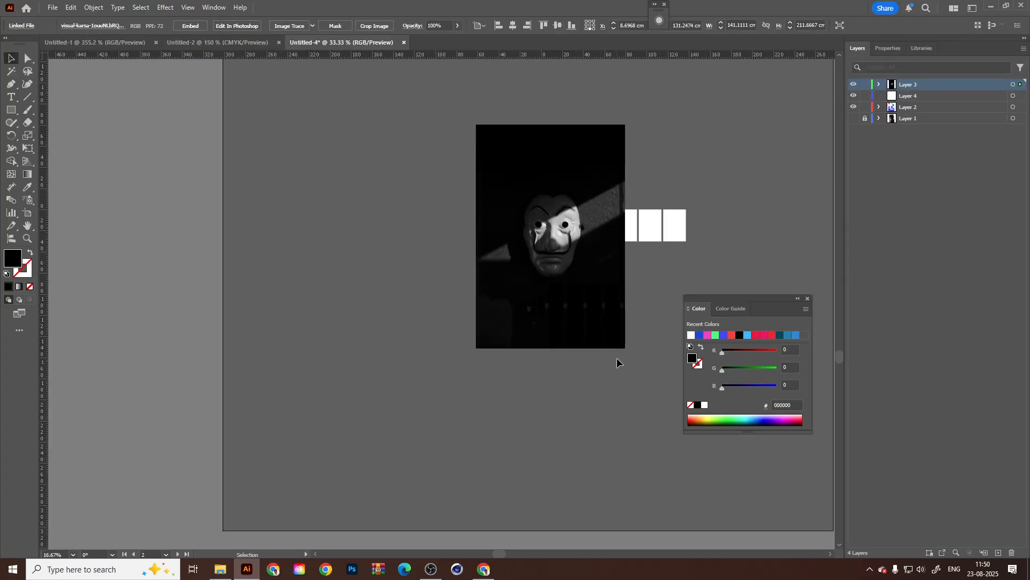
Scale the mask photo down to about 18.4 × 27.6 cm, move it over the second column and send it to the back.
{"action": "left_click_drag", "start_coordinate": [626, 355], "coordinate": [560, 276]}
{"action": "scroll", "coordinate": [561, 217], "scroll_direction": "up", "scroll_amount": 7}
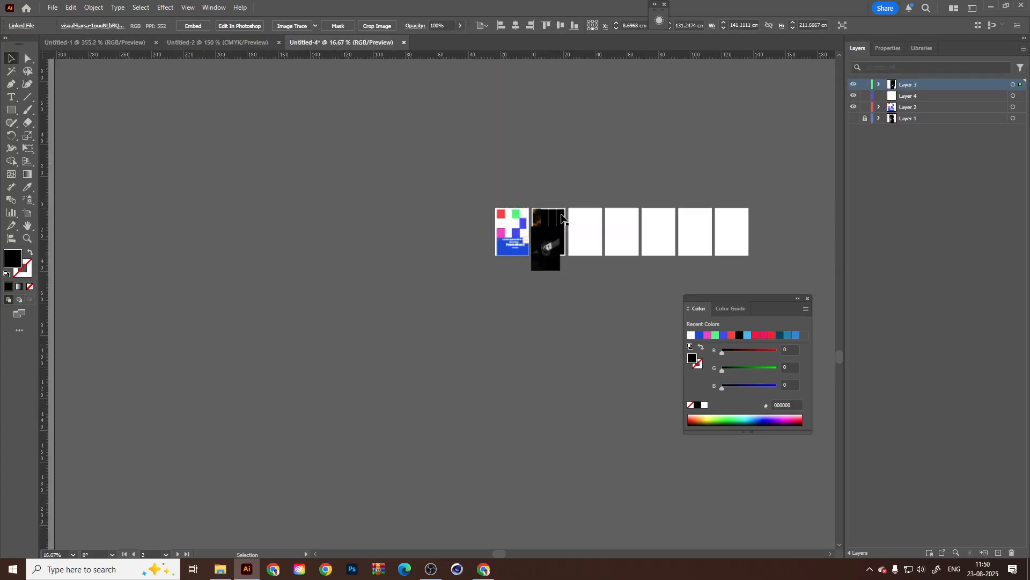
{"action": "left_click_drag", "start_coordinate": [469, 298], "coordinate": [454, 282]}
{"action": "left_click_drag", "start_coordinate": [442, 369], "coordinate": [440, 239]}
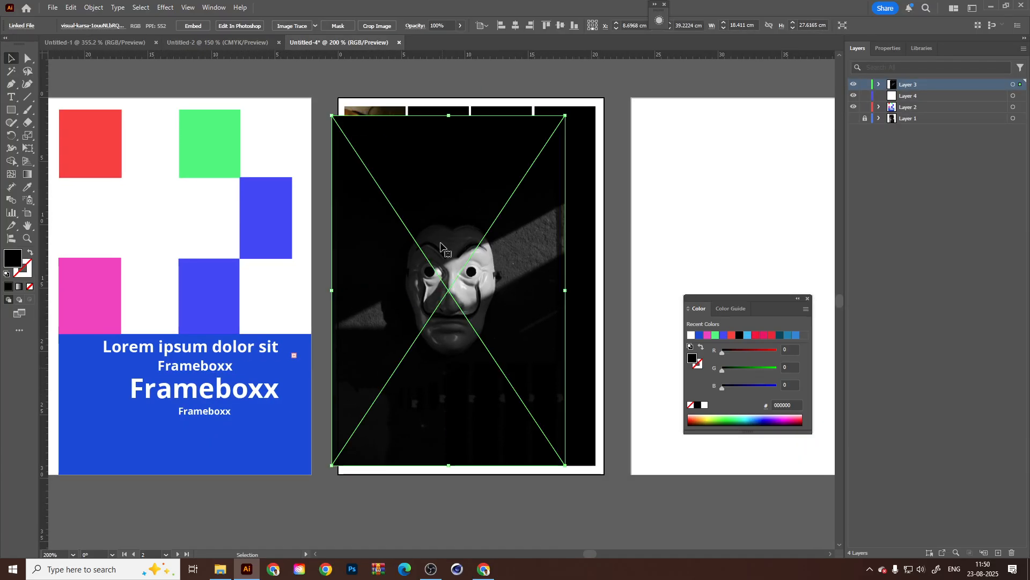
{"action": "right_click", "coordinate": [448, 246]}
{"action": "mouse_move", "coordinate": [498, 445]}
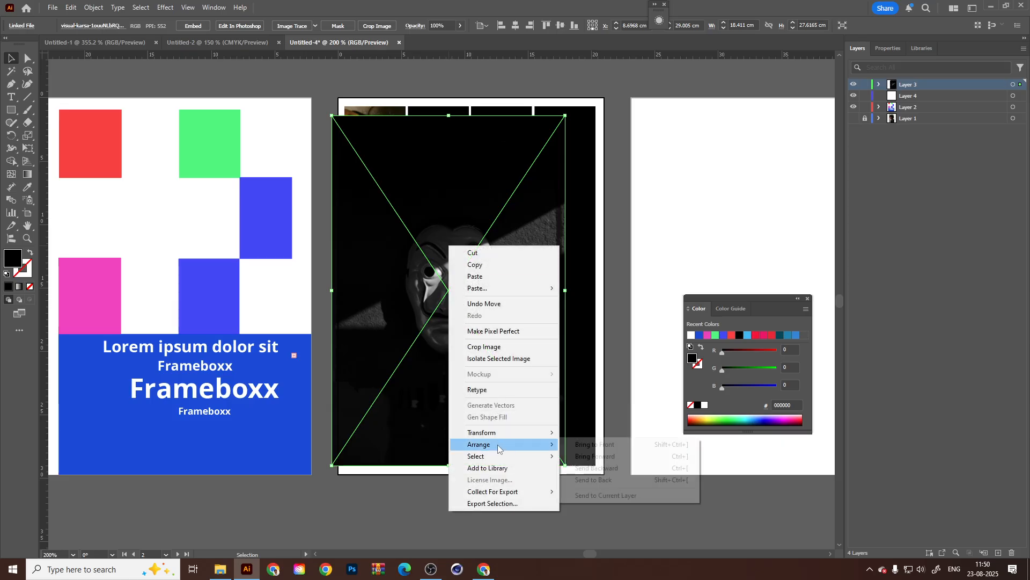
{"action": "left_click", "coordinate": [601, 481]}
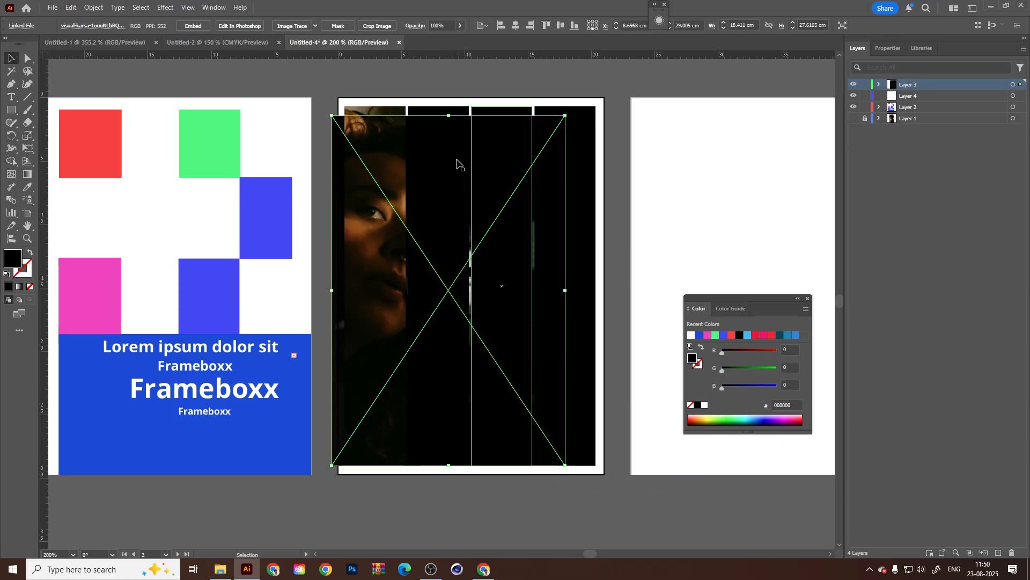
Add the second column rectangle to the selected mask photo and make a clipping mask from them.
{"action": "left_click", "coordinate": [443, 109], "text": "shift"}
{"action": "right_click", "coordinate": [441, 110]}
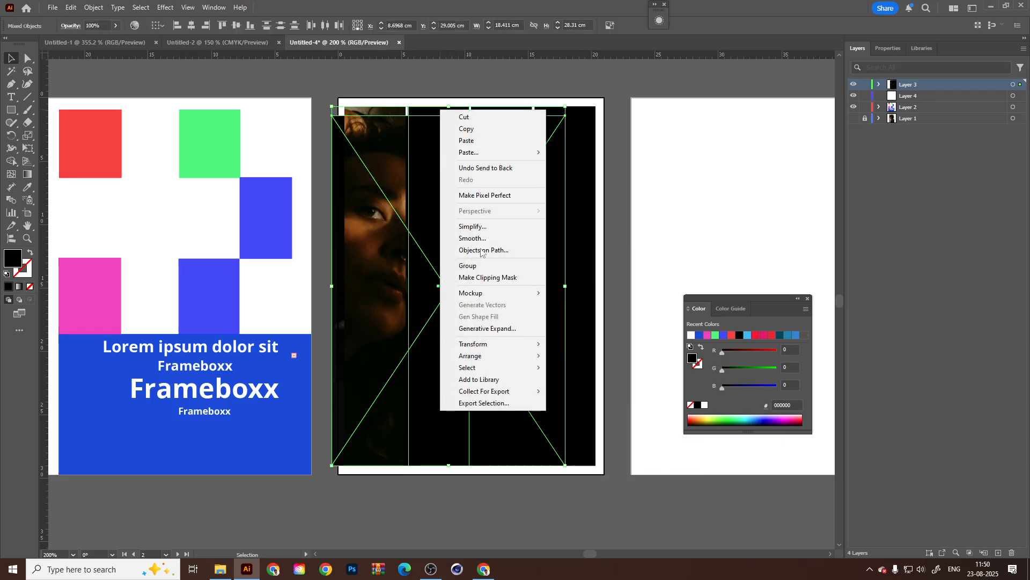
{"action": "left_click", "coordinate": [495, 278]}
Inside the clip group, enlarge the mask photo to about 24.8 × 37.1 cm with the face filling the second column, and exit isolation mode.
{"action": "double_click", "coordinate": [452, 217]}
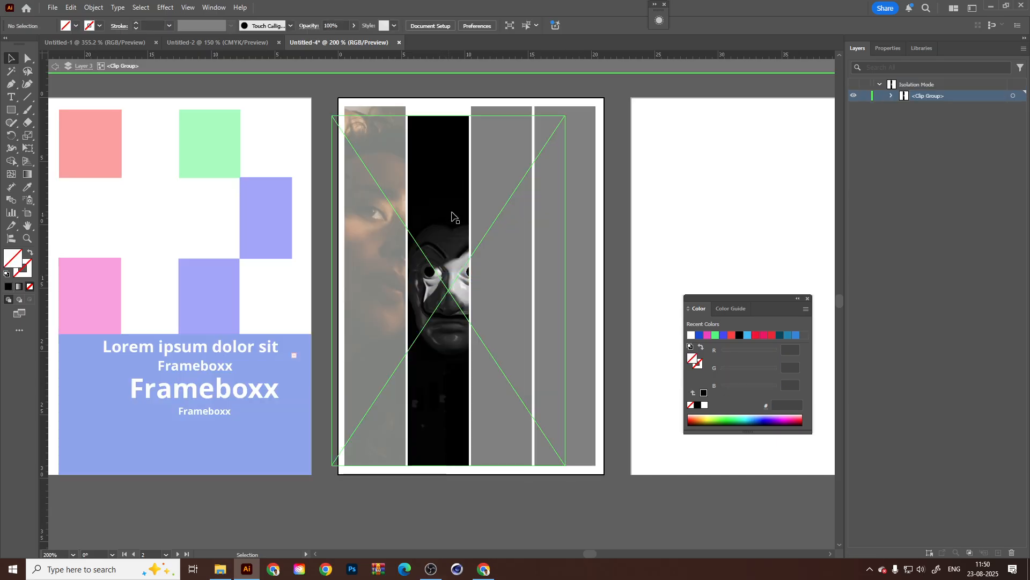
{"action": "left_click_drag", "start_coordinate": [467, 276], "coordinate": [462, 261]}
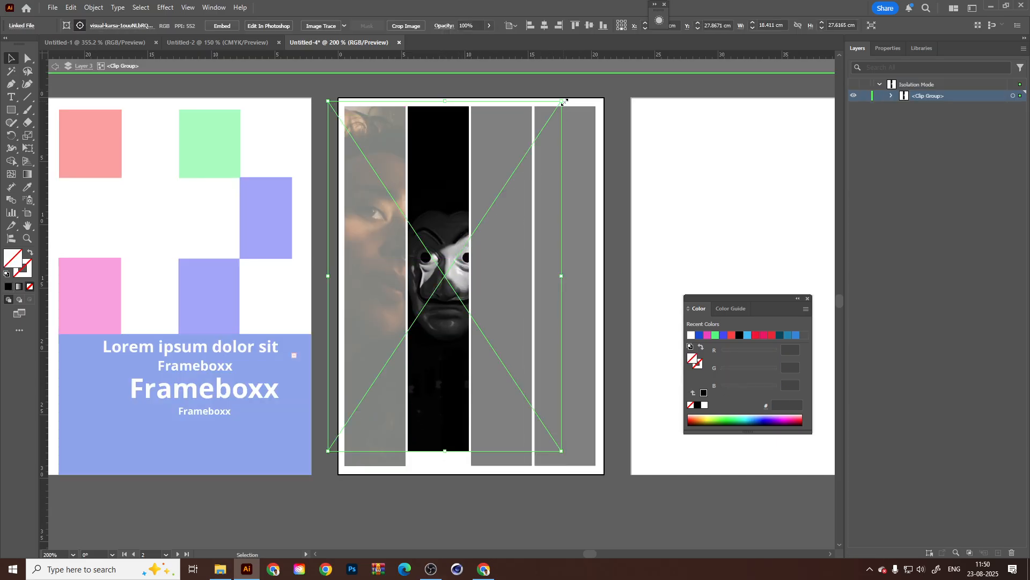
{"action": "left_click_drag", "start_coordinate": [563, 102], "coordinate": [626, 66]}
{"action": "left_click_drag", "start_coordinate": [463, 411], "coordinate": [478, 362]}
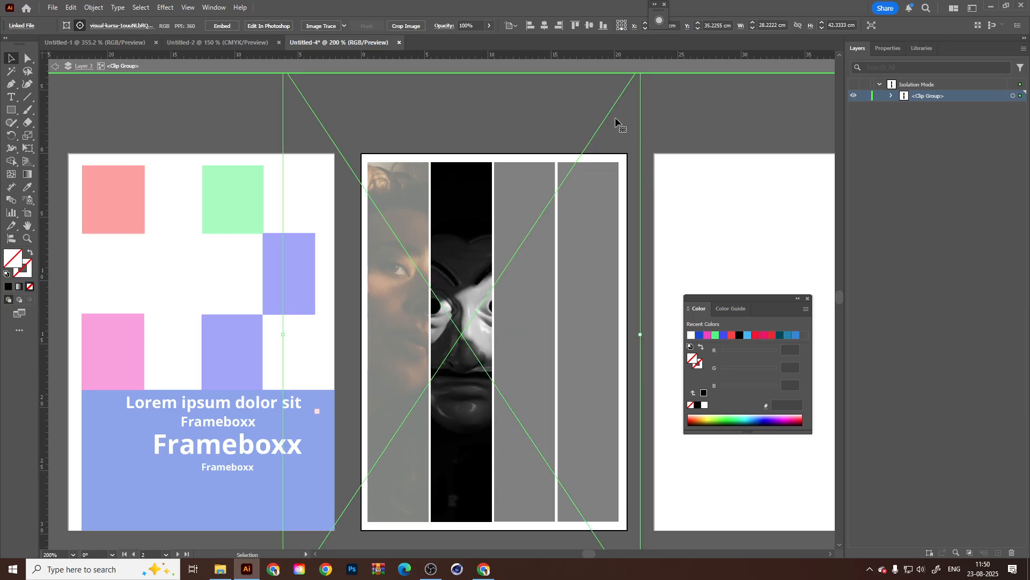
{"action": "scroll", "coordinate": [581, 232], "scroll_direction": "down", "scroll_amount": 1}
{"action": "scroll", "coordinate": [581, 232], "scroll_direction": "down", "scroll_amount": 1}
{"action": "left_click_drag", "start_coordinate": [607, 145], "coordinate": [600, 158]}
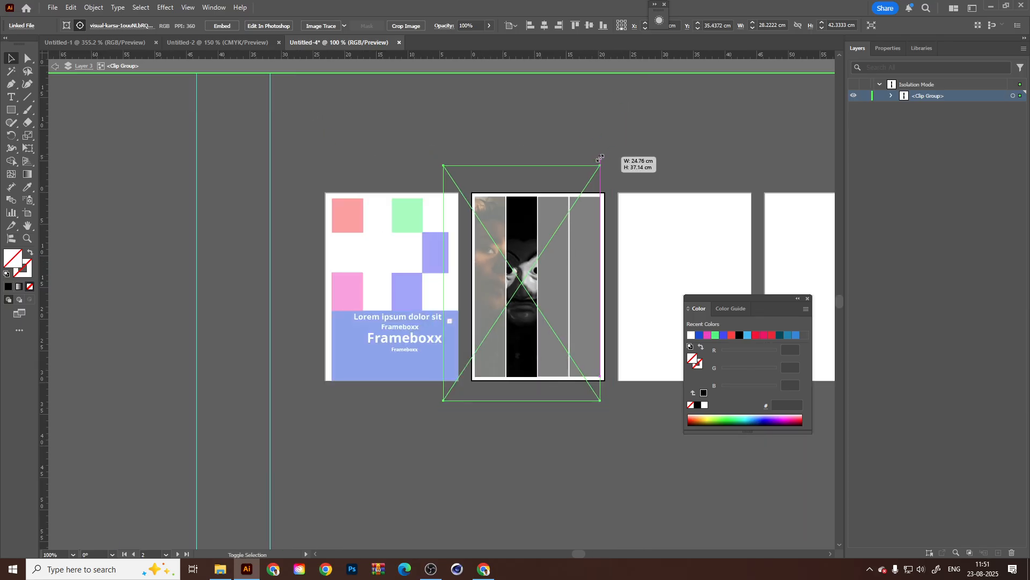
{"action": "left_click", "coordinate": [55, 67]}
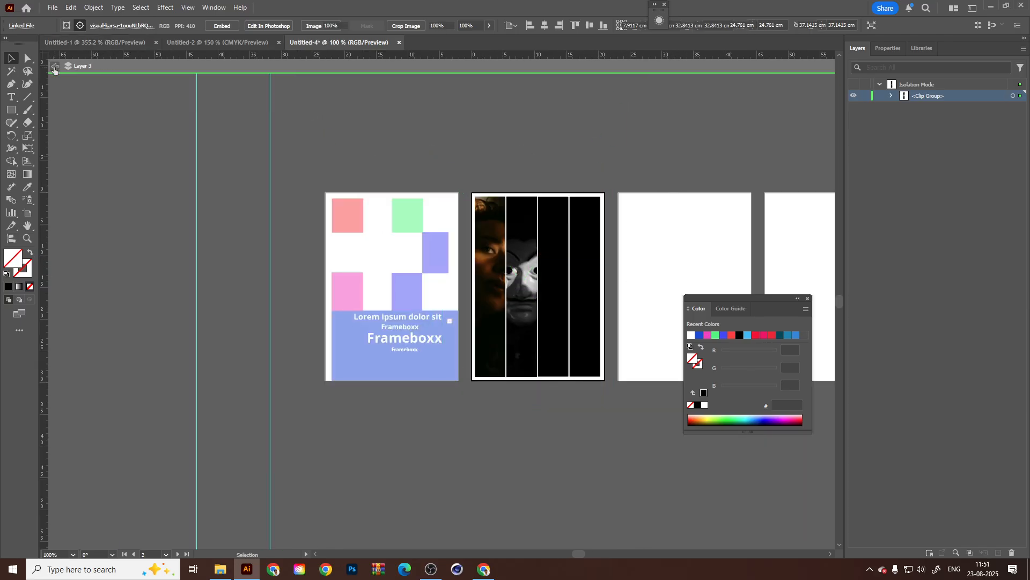
{"action": "left_click", "coordinate": [55, 66]}
{"action": "left_click_drag", "start_coordinate": [600, 428], "coordinate": [516, 421]}
{"action": "scroll", "coordinate": [507, 412], "scroll_direction": "up", "scroll_amount": 1}
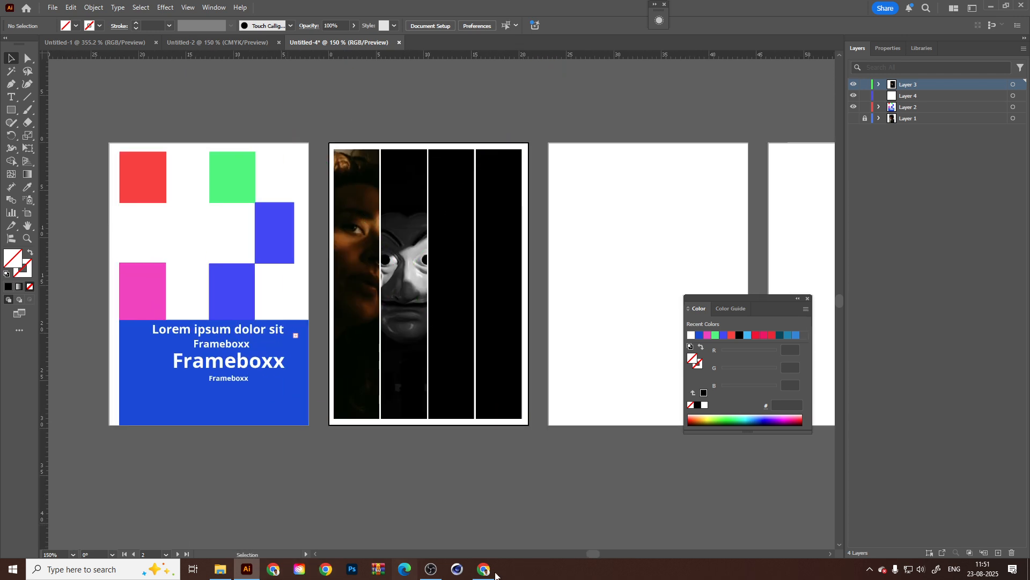
Switch to Chrome and search Google Images for "joker movie poster" in a new tab.
{"action": "left_click", "coordinate": [484, 568]}
{"action": "key", "text": "ctrl+t"}
{"action": "type", "text": "J"}
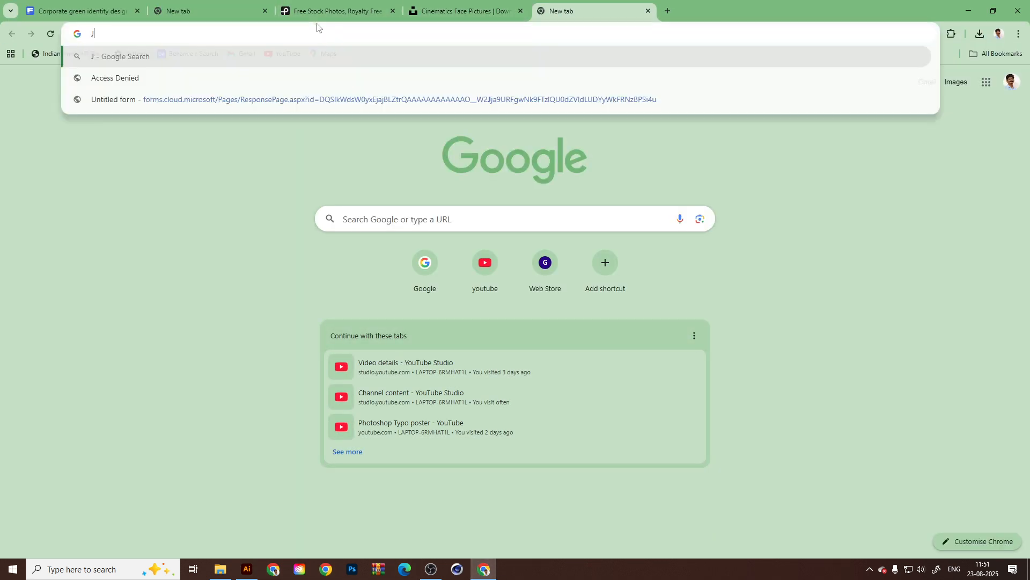
{"action": "type", "text": "oker"}
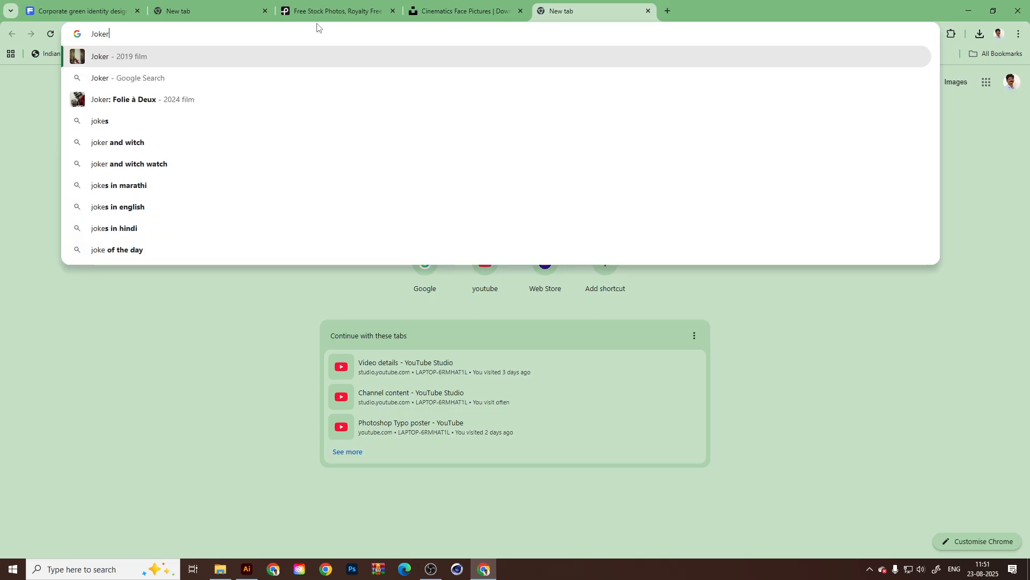
{"action": "type", "text": " movie poster"}
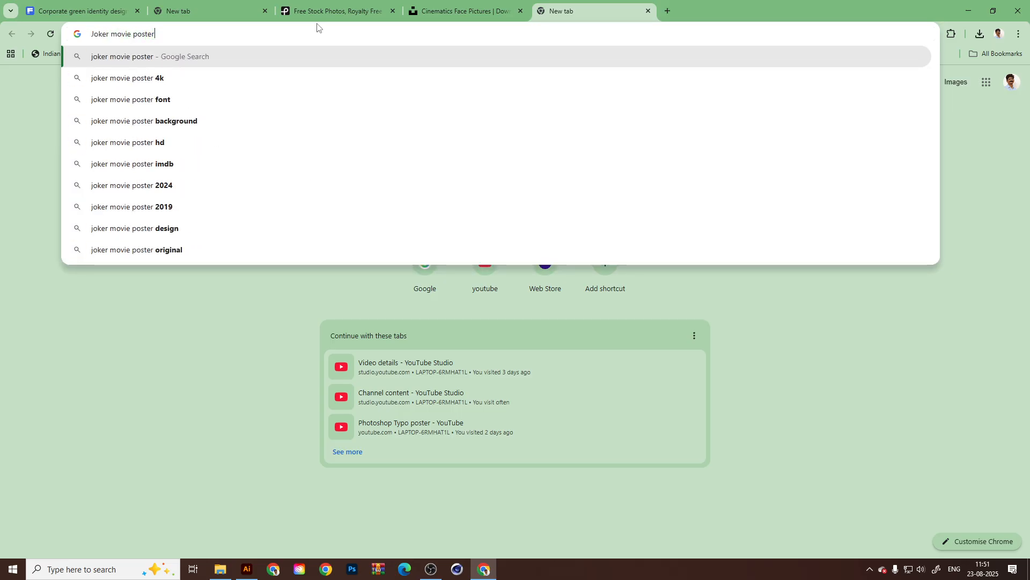
{"action": "key", "text": "Return"}
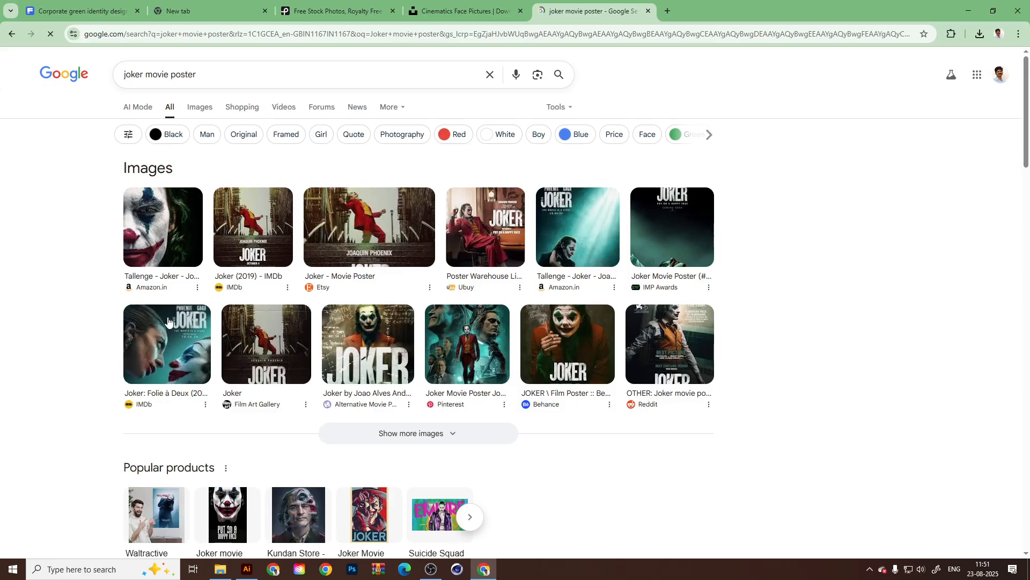
{"action": "left_click", "coordinate": [201, 109]}
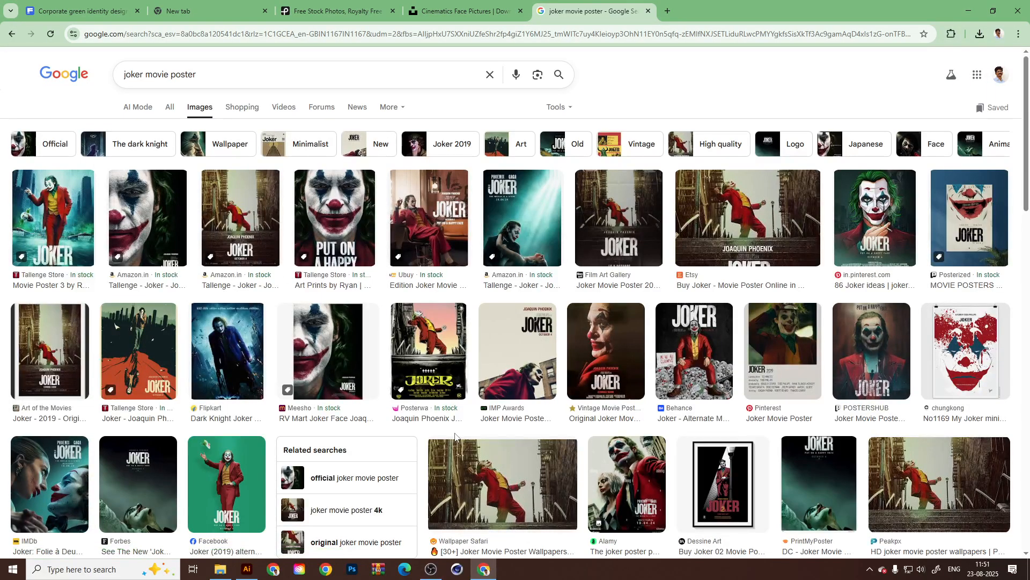
Look through the Joker poster images for face-based layouts and refine the search to "joker movie poster faces".
{"action": "scroll", "coordinate": [455, 436], "scroll_direction": "down", "scroll_amount": 1}
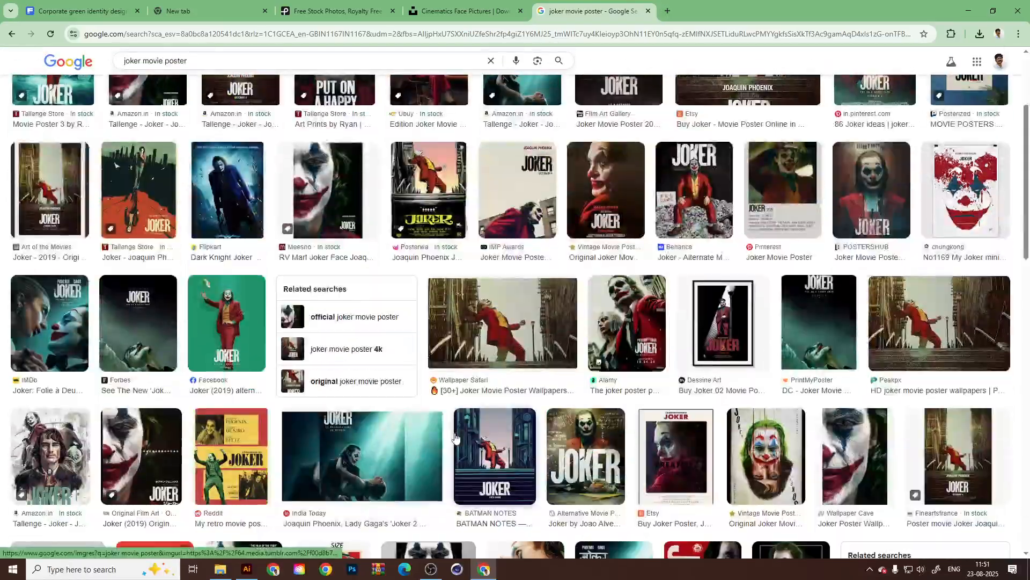
{"action": "scroll", "coordinate": [455, 436], "scroll_direction": "down", "scroll_amount": 7}
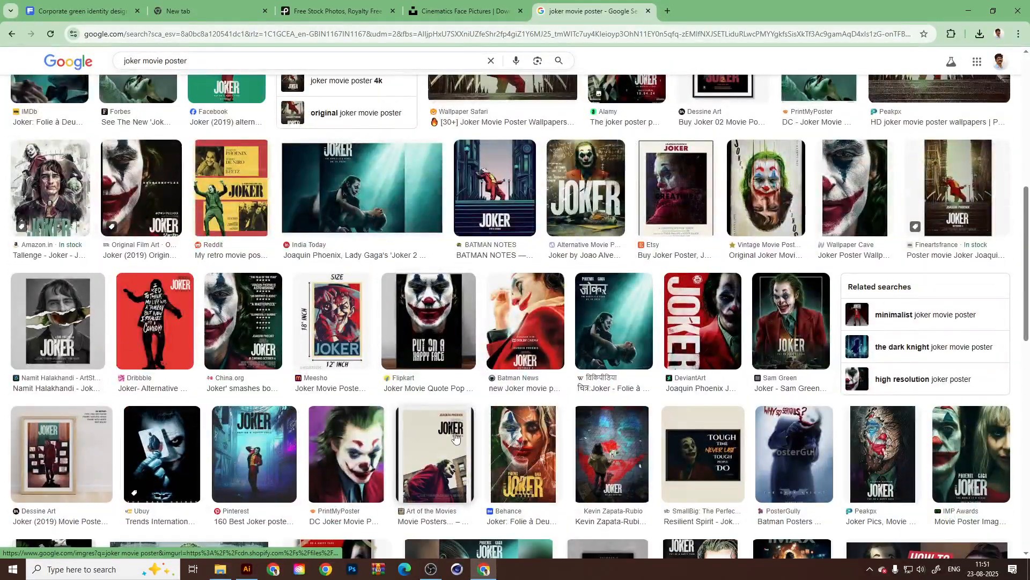
{"action": "scroll", "coordinate": [455, 436], "scroll_direction": "down", "scroll_amount": 3}
{"action": "scroll", "coordinate": [455, 435], "scroll_direction": "down", "scroll_amount": 3}
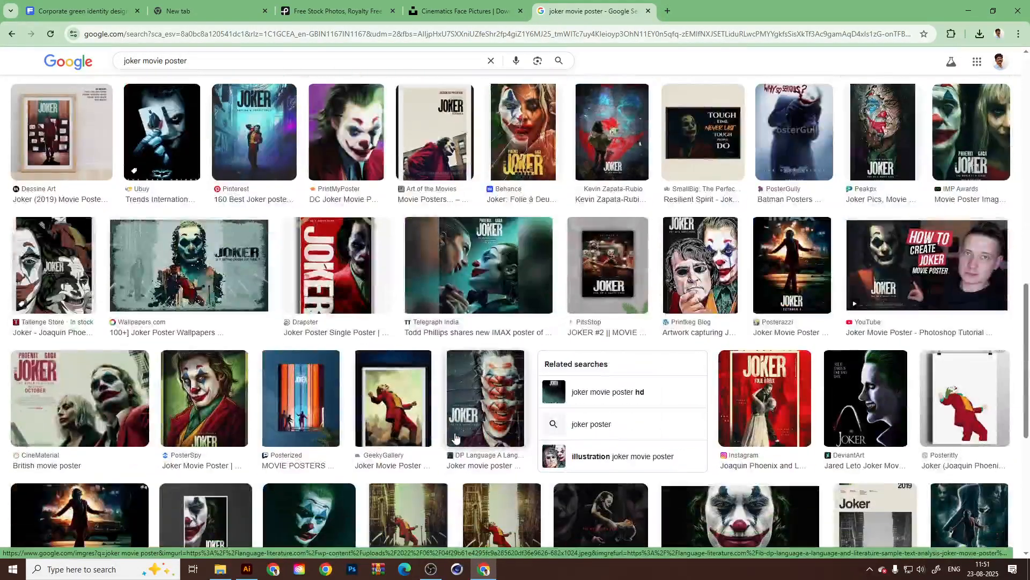
{"action": "scroll", "coordinate": [588, 408], "scroll_direction": "down", "scroll_amount": 5}
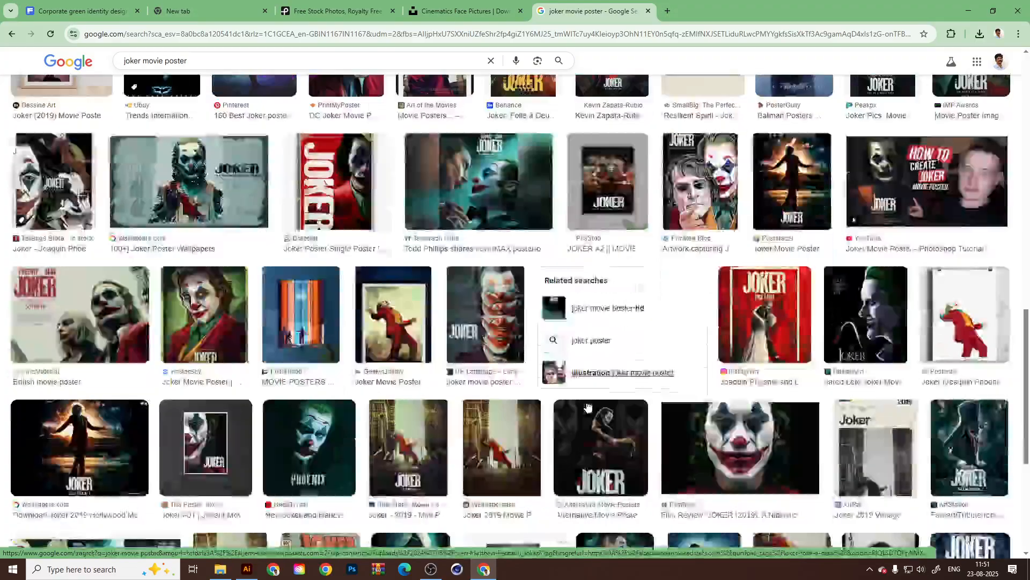
{"action": "scroll", "coordinate": [587, 407], "scroll_direction": "down", "scroll_amount": 6}
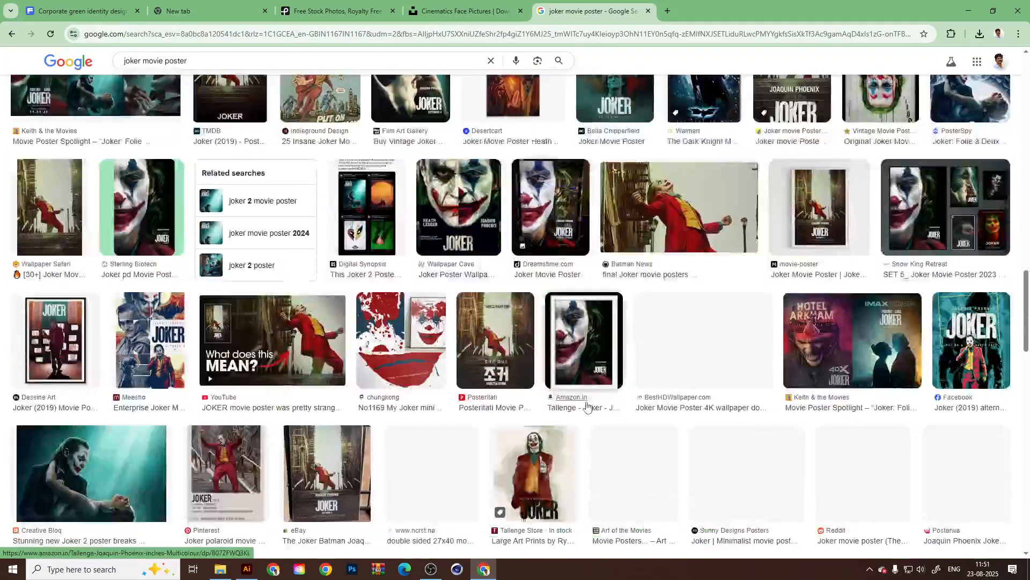
{"action": "left_click", "coordinate": [204, 56]}
{"action": "type", "text": "faces"}
{"action": "key", "text": "Return"}
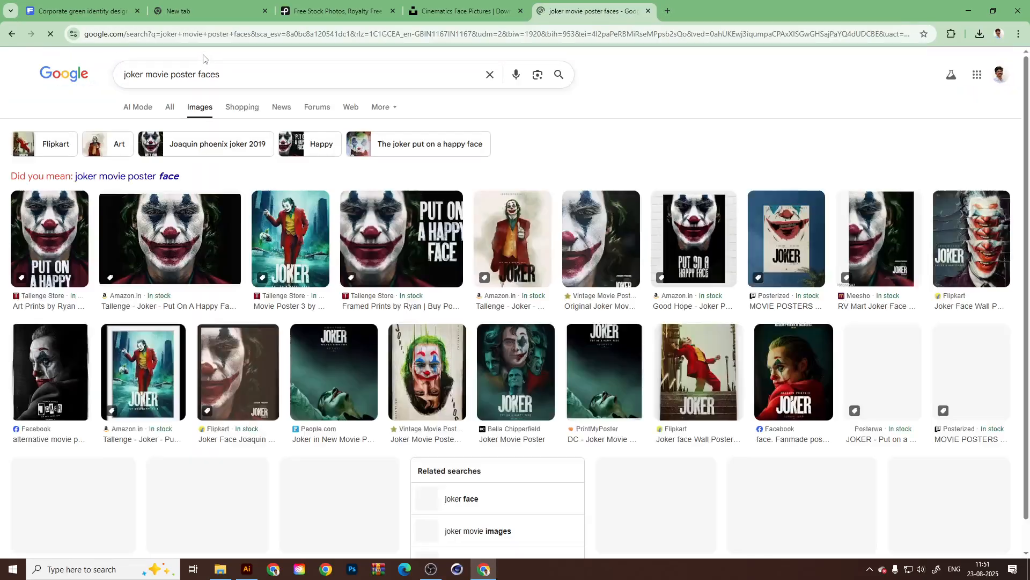
Examine the Joker face poster results for composition ideas, previewing the dripping-makeup poster and the torn-paper alternative poster.
{"action": "scroll", "coordinate": [299, 345], "scroll_direction": "down", "scroll_amount": 4}
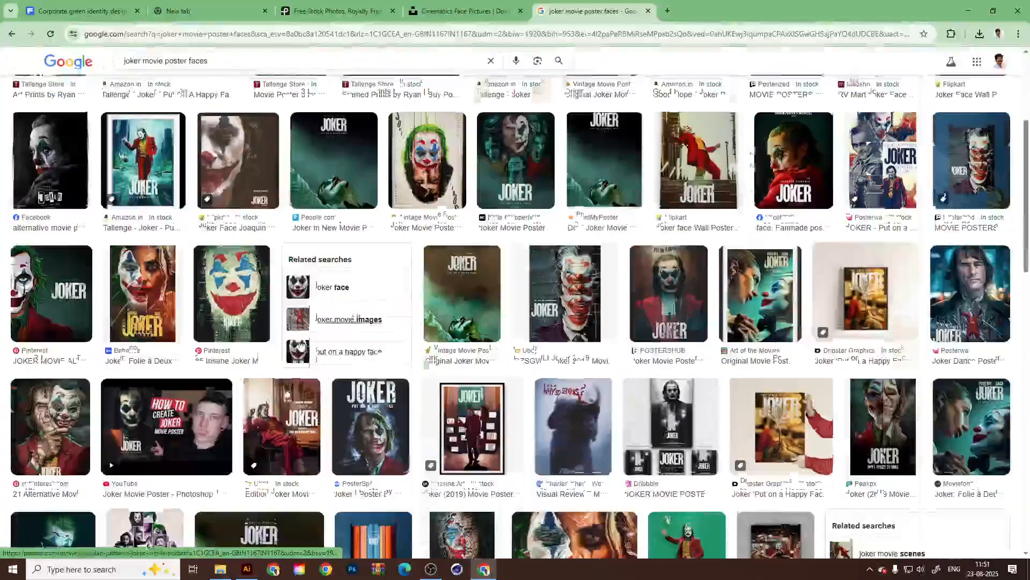
{"action": "scroll", "coordinate": [301, 346], "scroll_direction": "down", "scroll_amount": 5}
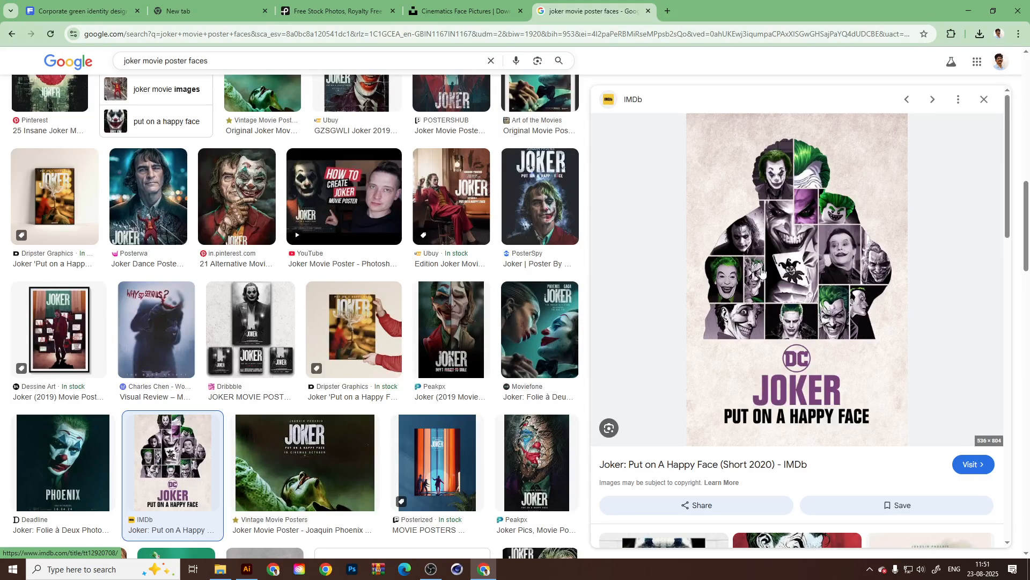
{"action": "scroll", "coordinate": [761, 274], "scroll_direction": "down", "scroll_amount": 5}
{"action": "scroll", "coordinate": [894, 411], "scroll_direction": "down", "scroll_amount": 5}
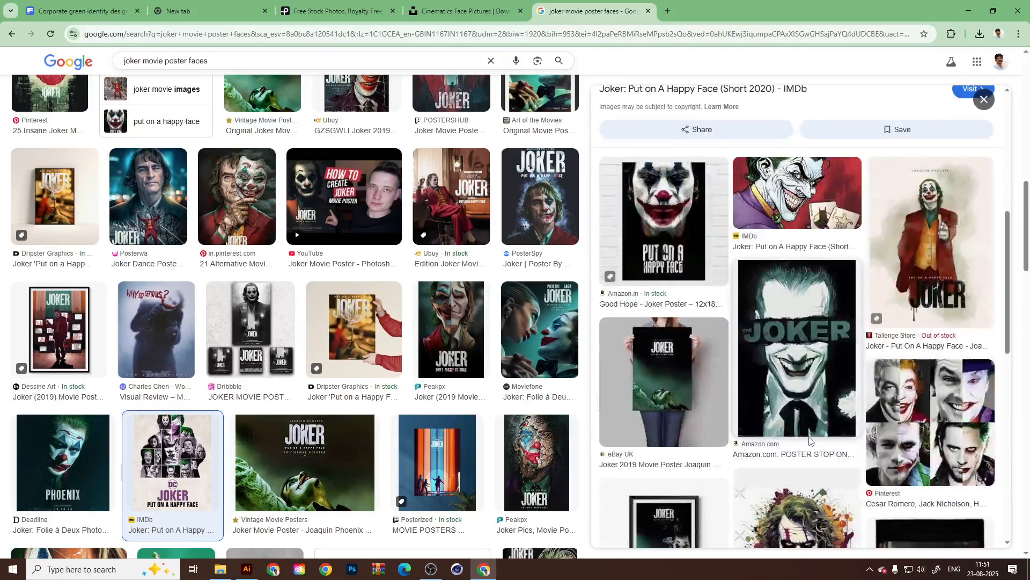
{"action": "scroll", "coordinate": [283, 437], "scroll_direction": "down", "scroll_amount": 7}
{"action": "scroll", "coordinate": [283, 438], "scroll_direction": "down", "scroll_amount": 3}
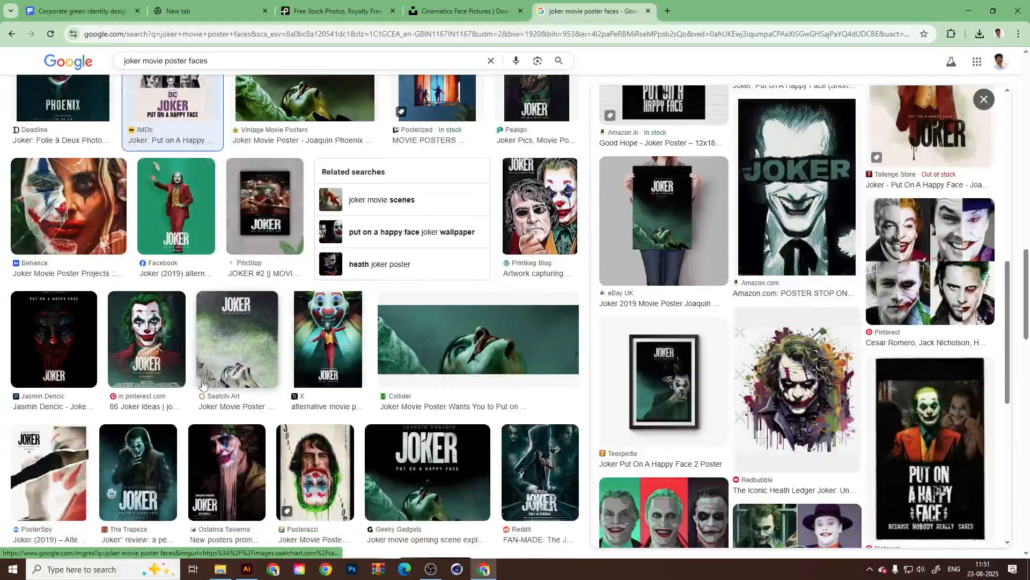
{"action": "left_click", "coordinate": [212, 327]}
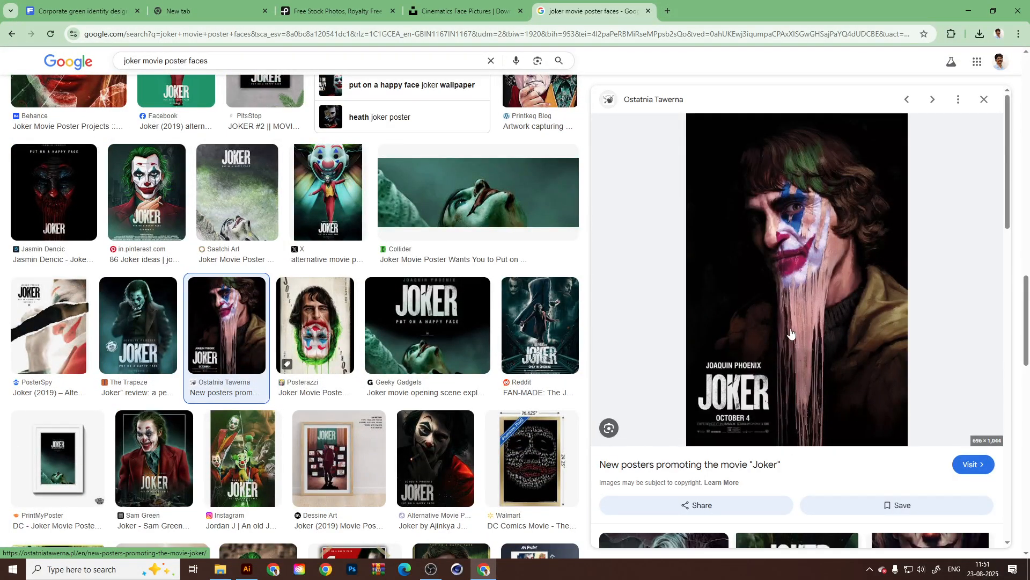
{"action": "scroll", "coordinate": [242, 399], "scroll_direction": "down", "scroll_amount": 1}
{"action": "left_click", "coordinate": [52, 305]}
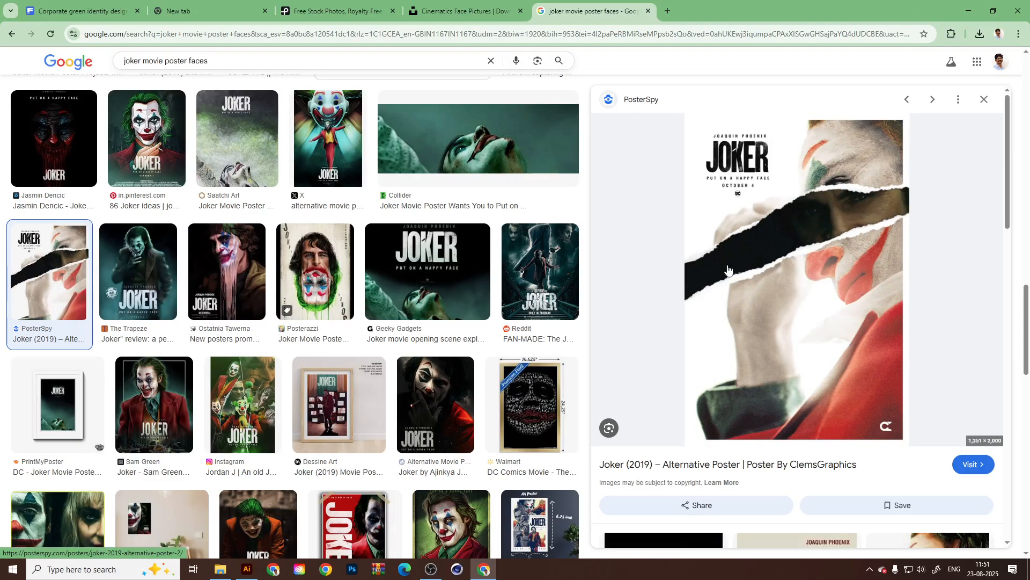
Return to Illustrator, select the third column rectangle and place the red-lit portrait photo from the file folder into the document.
{"action": "left_click", "coordinate": [968, 11]}
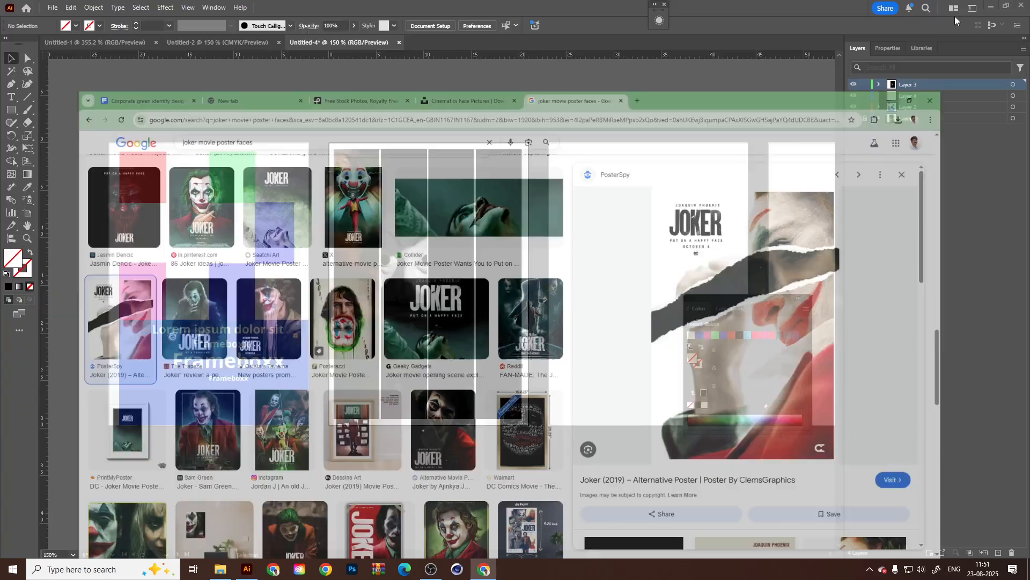
{"action": "left_click", "coordinate": [563, 293]}
{"action": "left_click", "coordinate": [499, 331]}
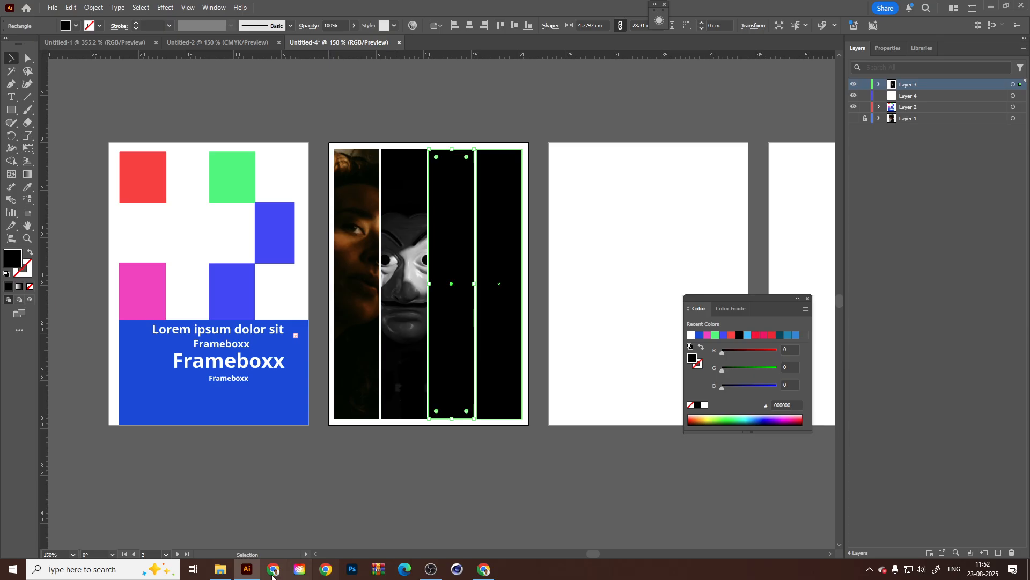
{"action": "left_click", "coordinate": [220, 568]}
{"action": "left_click_drag", "start_coordinate": [239, 113], "coordinate": [609, 333]}
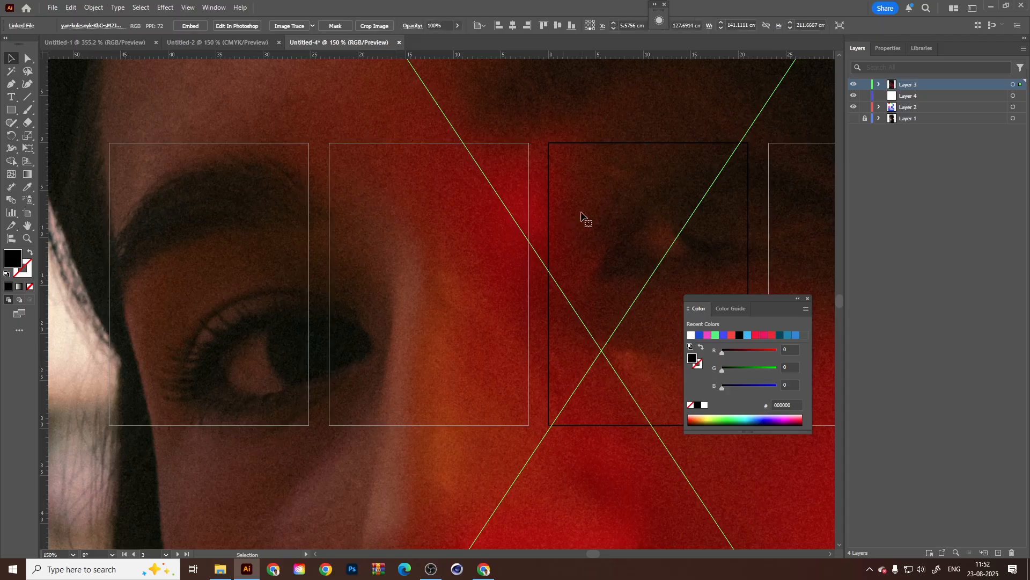
Send the red-lit portrait to the back, scale it down to about 30.8 × 46.3 cm and move it over the third column.
{"action": "right_click", "coordinate": [616, 183]}
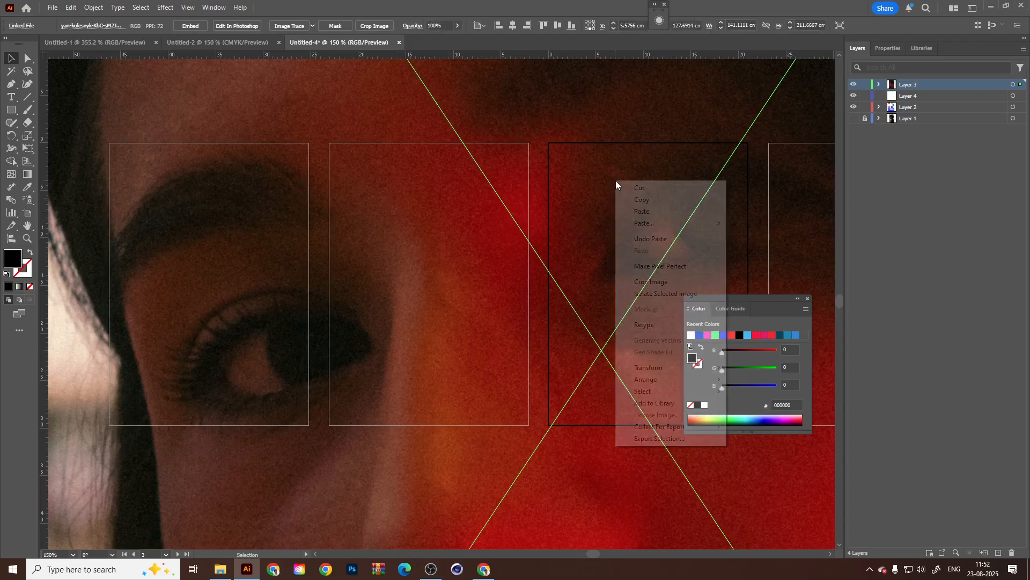
{"action": "mouse_move", "coordinate": [651, 379]}
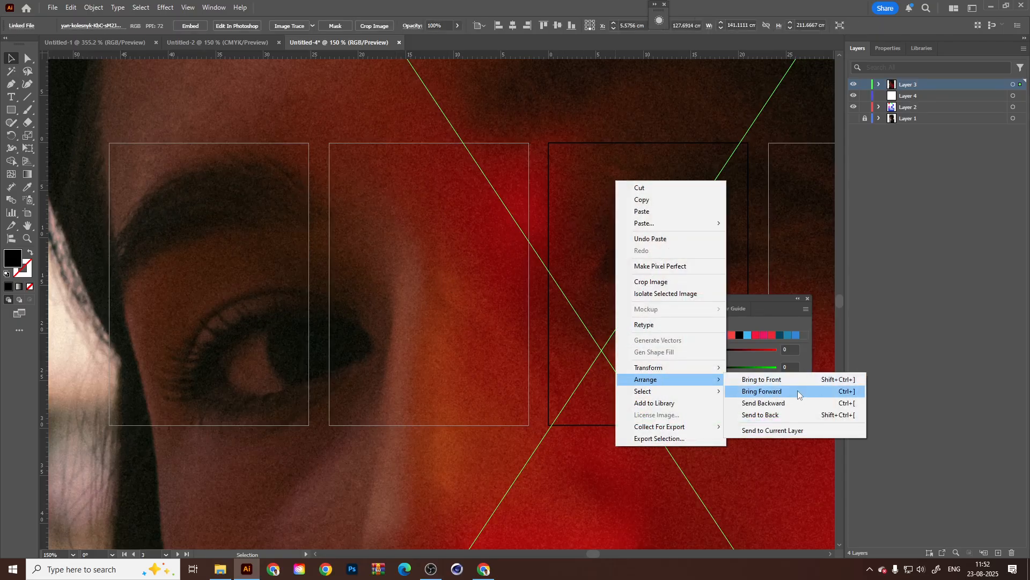
{"action": "left_click", "coordinate": [839, 416]}
{"action": "scroll", "coordinate": [543, 358], "scroll_direction": "down", "scroll_amount": 2}
{"action": "scroll", "coordinate": [505, 260], "scroll_direction": "down", "scroll_amount": 2}
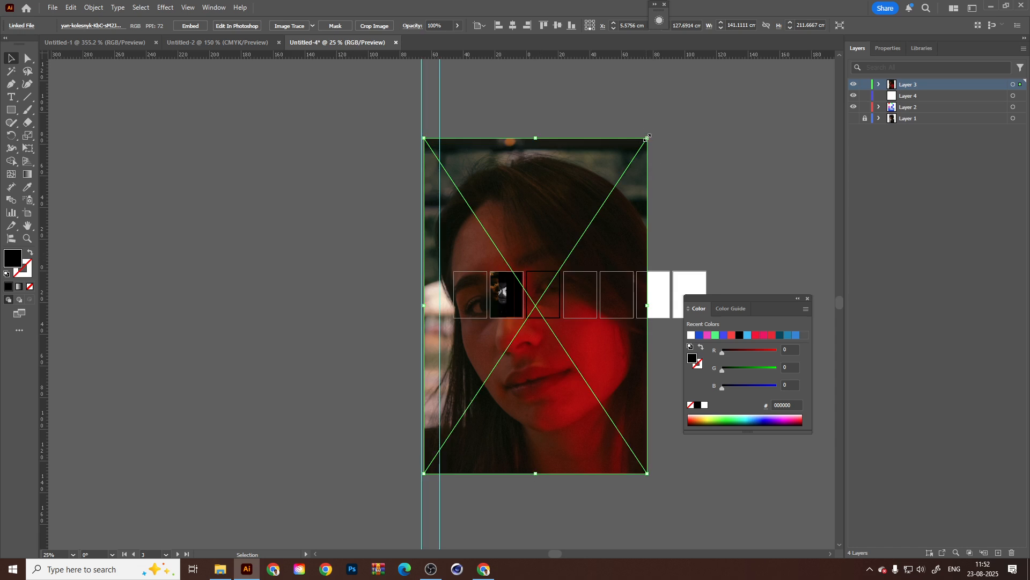
{"action": "left_click_drag", "start_coordinate": [647, 138], "coordinate": [561, 227]}
{"action": "scroll", "coordinate": [548, 259], "scroll_direction": "up", "scroll_amount": 3}
{"action": "left_click_drag", "start_coordinate": [511, 302], "coordinate": [479, 227]}
Make a clipping mask from the red-lit portrait and the third column rectangle.
{"action": "right_click", "coordinate": [479, 254]}
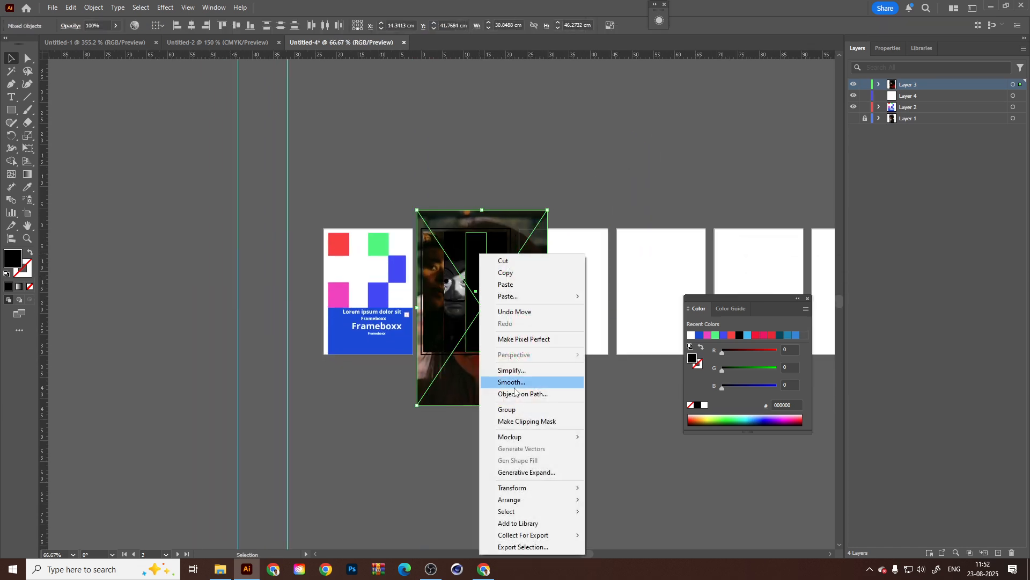
{"action": "left_click", "coordinate": [527, 421]}
{"action": "scroll", "coordinate": [472, 290], "scroll_direction": "up", "scroll_amount": 3}
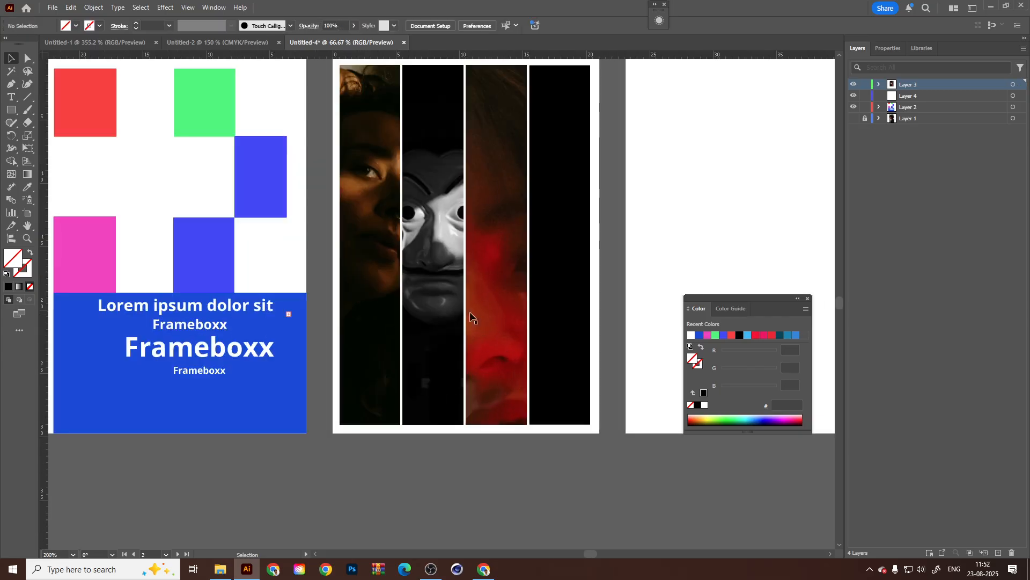
Inside the third column's clip group, scale the red-lit portrait to about 22.7 × 34 cm, reposition it and exit isolation.
{"action": "double_click", "coordinate": [495, 293]}
{"action": "scroll", "coordinate": [495, 293], "scroll_direction": "down", "scroll_amount": 2}
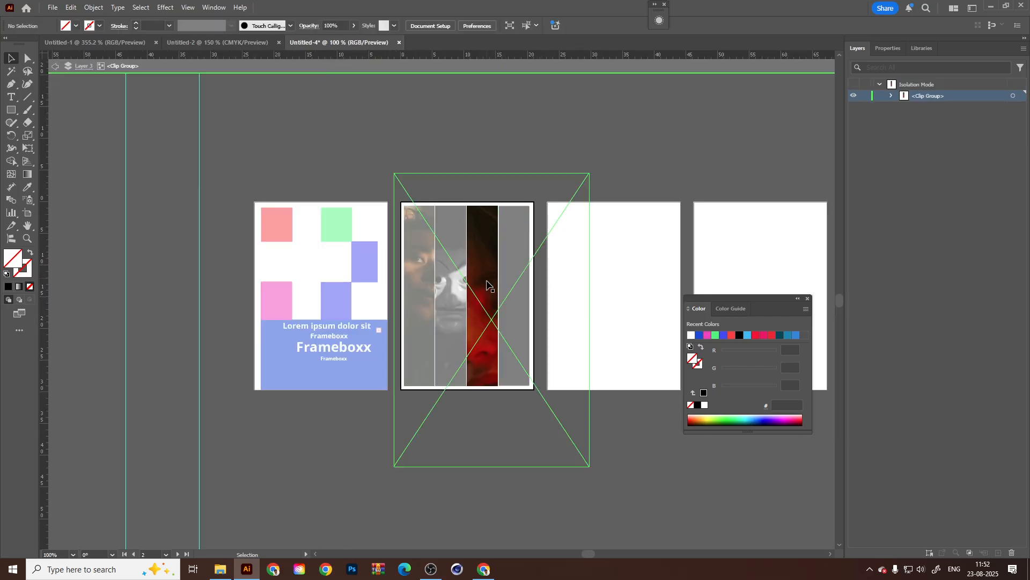
{"action": "left_click", "coordinate": [489, 333]}
{"action": "left_click_drag", "start_coordinate": [589, 173], "coordinate": [548, 236]}
{"action": "left_click_drag", "start_coordinate": [507, 292], "coordinate": [499, 264]}
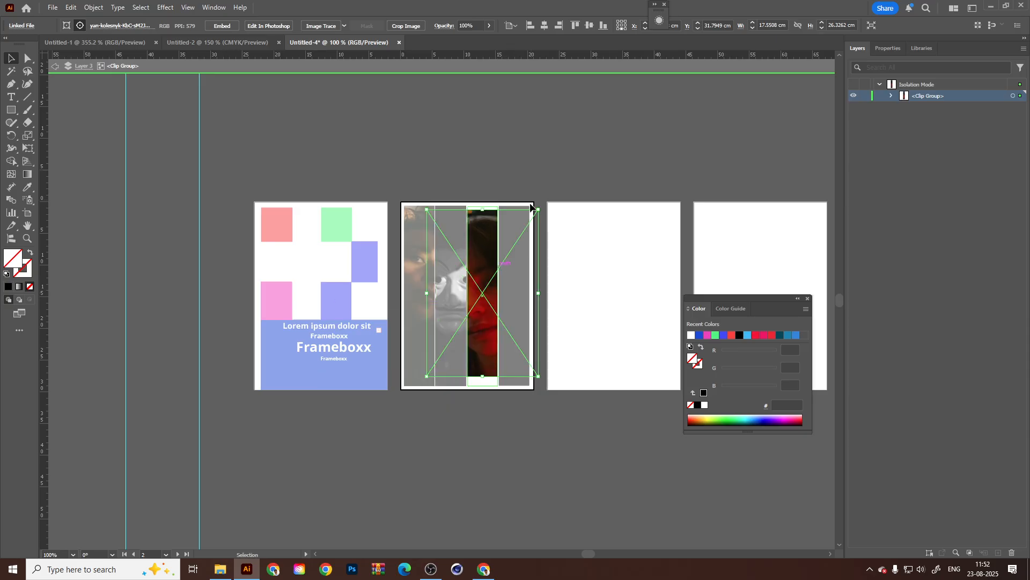
{"action": "left_click_drag", "start_coordinate": [540, 209], "coordinate": [554, 182]}
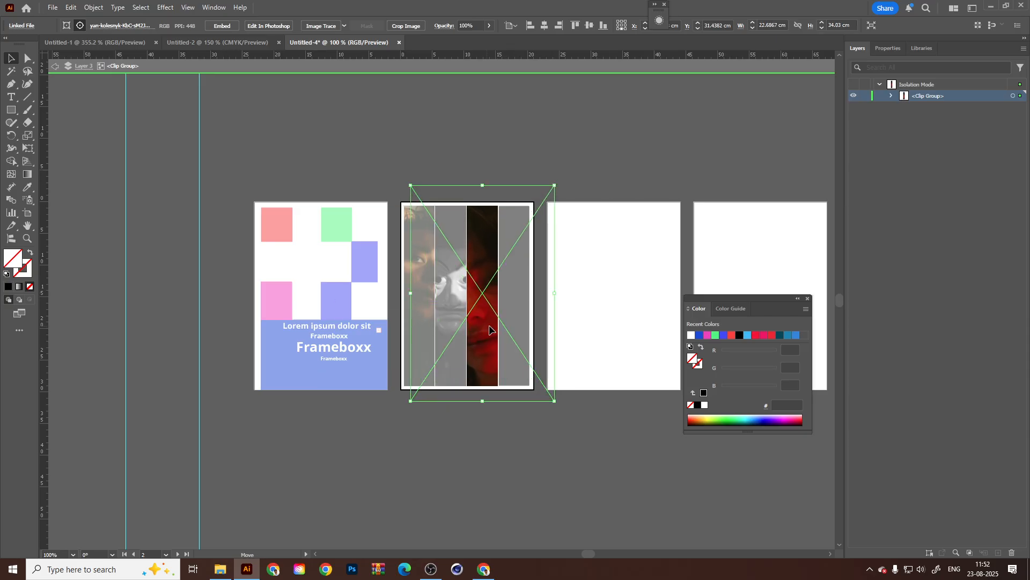
{"action": "left_click_drag", "start_coordinate": [487, 331], "coordinate": [491, 329]}
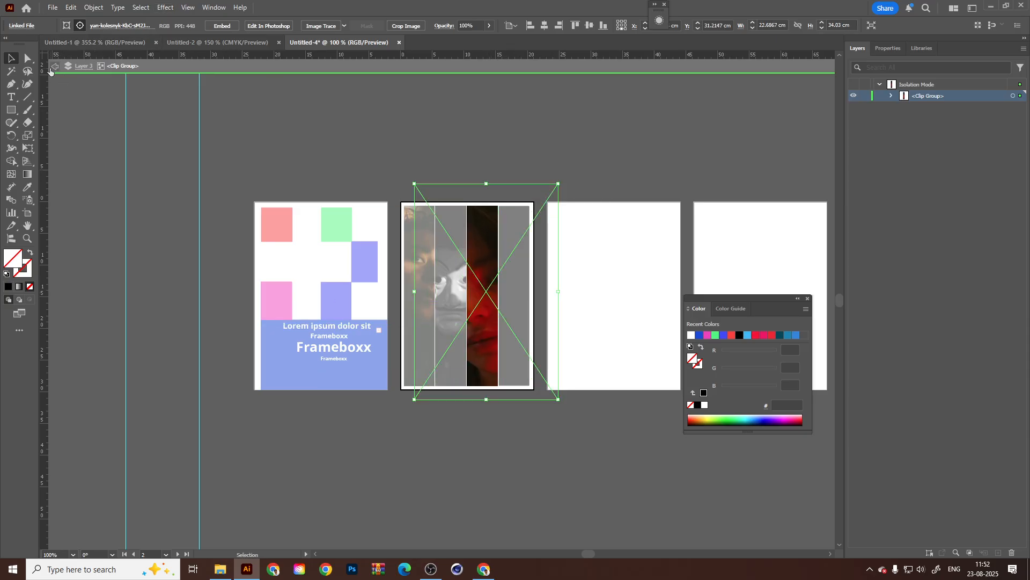
{"action": "left_click", "coordinate": [54, 66]}
Select the fourth column rectangle and place the dark-haired man's portrait from the Downloads folder into the document.
{"action": "scroll", "coordinate": [479, 320], "scroll_direction": "right", "scroll_amount": 1}
{"action": "left_click", "coordinate": [489, 311]}
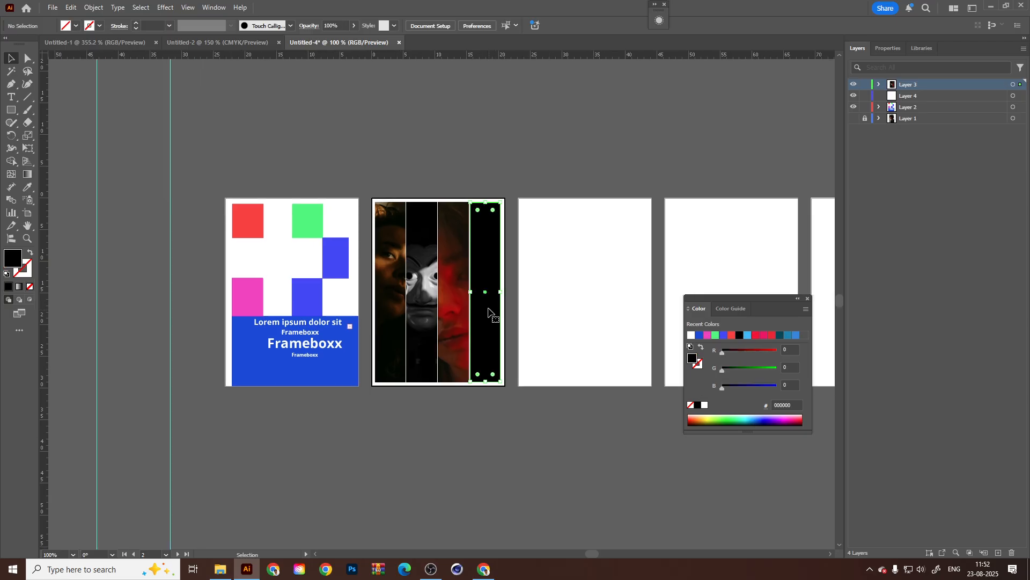
{"action": "left_click", "coordinate": [220, 569]}
{"action": "left_click", "coordinate": [307, 83]}
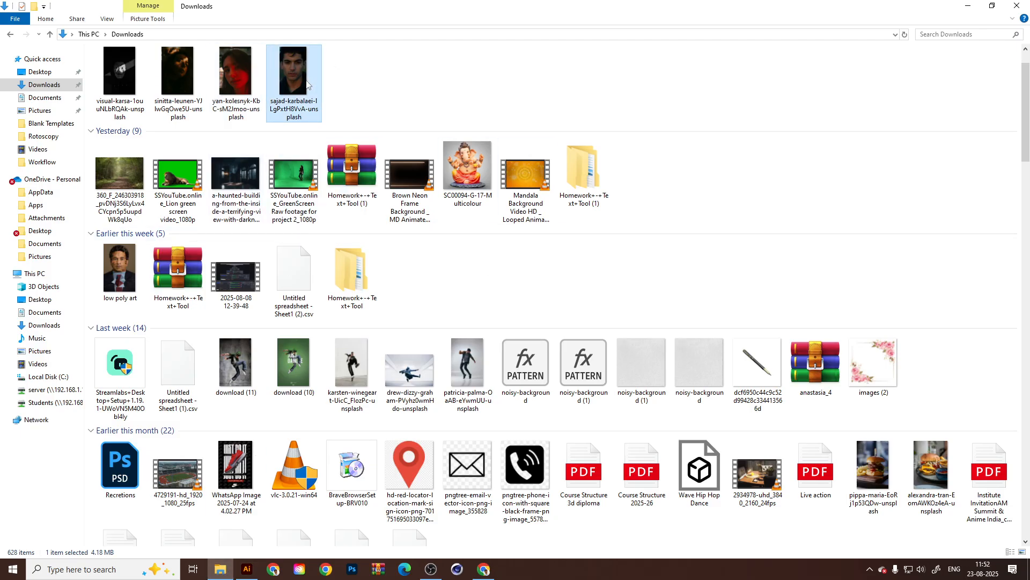
{"action": "left_click_drag", "start_coordinate": [307, 83], "coordinate": [565, 336]}
Scale the placed man's portrait down to about 12.1 × 21.5 cm.
{"action": "scroll", "coordinate": [403, 352], "scroll_direction": "down", "scroll_amount": 2}
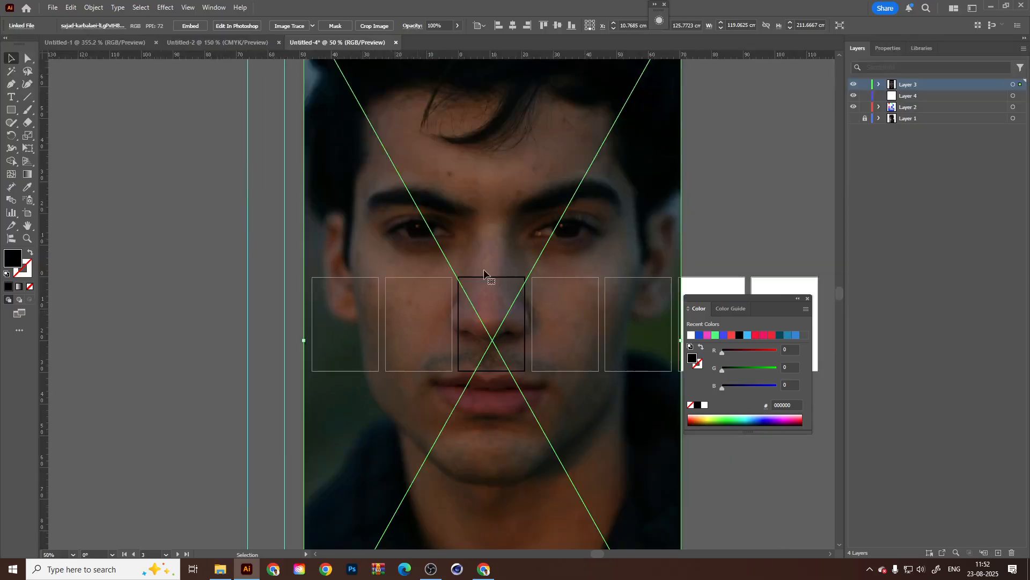
{"action": "scroll", "coordinate": [484, 269], "scroll_direction": "down", "scroll_amount": 1}
{"action": "left_click_drag", "start_coordinate": [556, 162], "coordinate": [490, 298]}
{"action": "scroll", "coordinate": [462, 382], "scroll_direction": "down", "scroll_amount": 2}
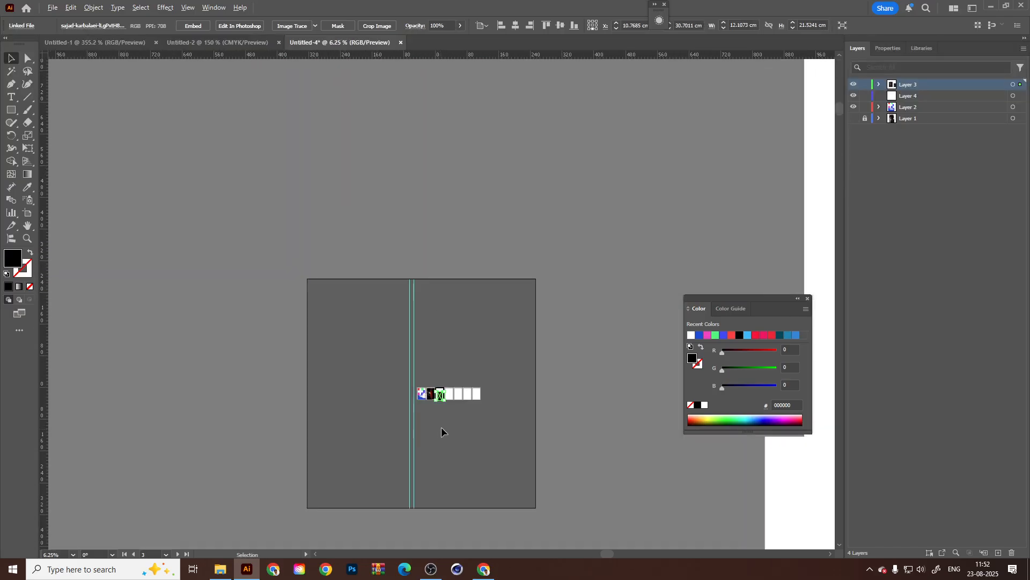
{"action": "scroll", "coordinate": [428, 401], "scroll_direction": "up", "scroll_amount": 5}
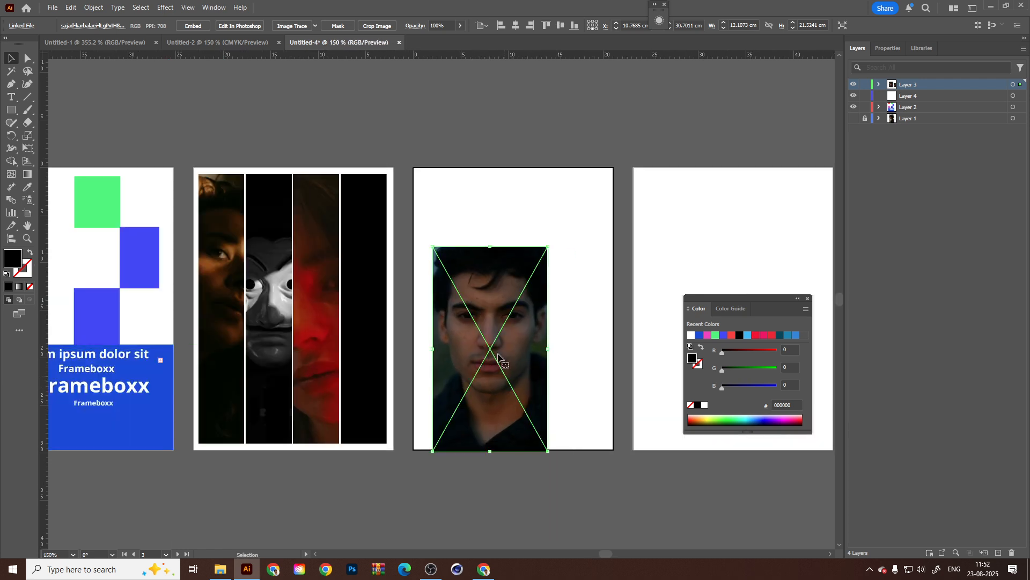
Send the man's portrait to the back, move it over the fourth column and enlarge it to about 17.9 × 31.8 cm.
{"action": "right_click", "coordinate": [480, 311]}
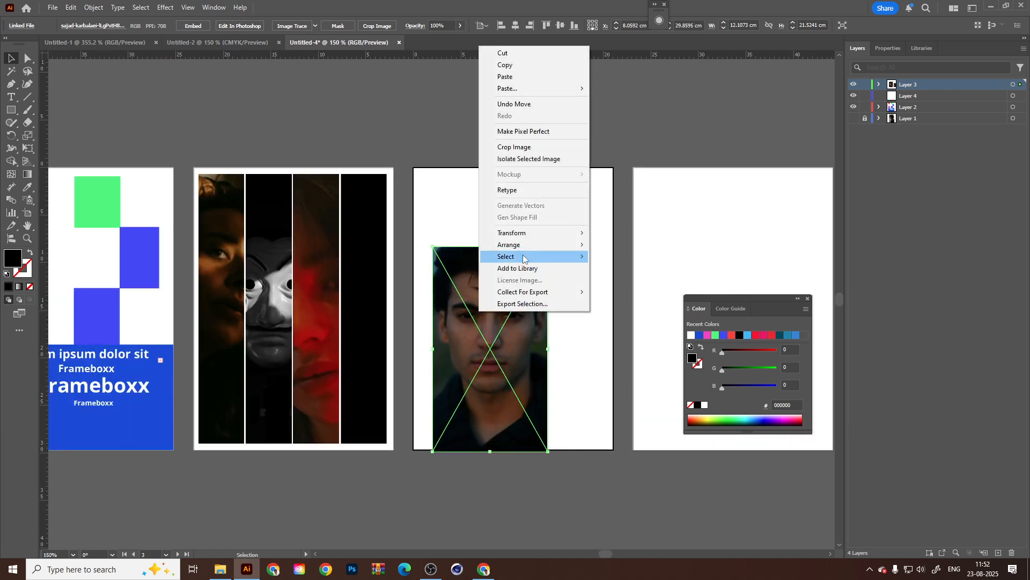
{"action": "mouse_move", "coordinate": [526, 247]}
{"action": "left_click", "coordinate": [641, 281]}
{"action": "left_click_drag", "start_coordinate": [493, 320], "coordinate": [378, 285]}
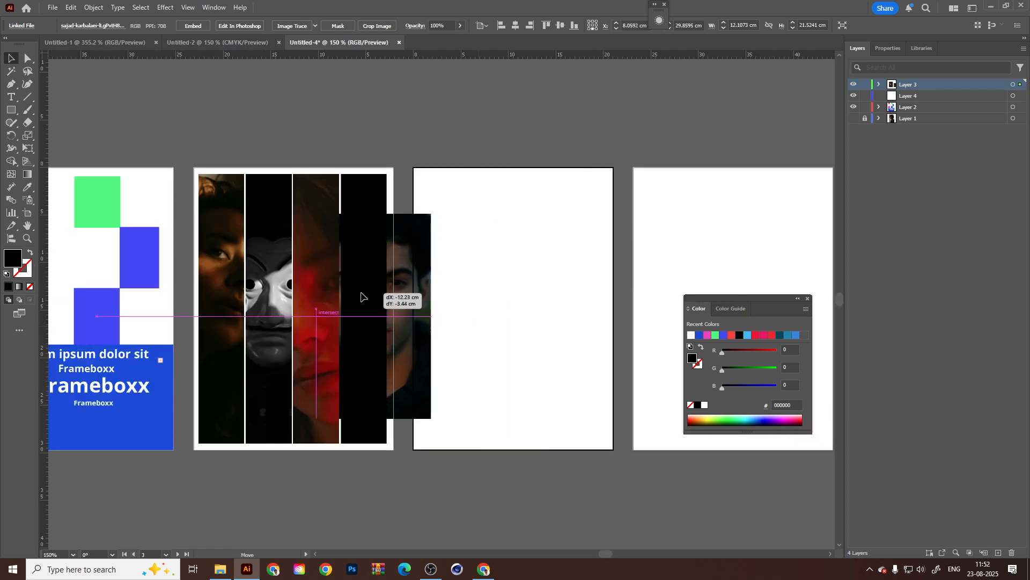
{"action": "left_click_drag", "start_coordinate": [432, 199], "coordinate": [461, 154]}
Make a clipping mask from the man's portrait and the fourth column rectangle.
{"action": "left_click", "coordinate": [380, 207], "text": "shift"}
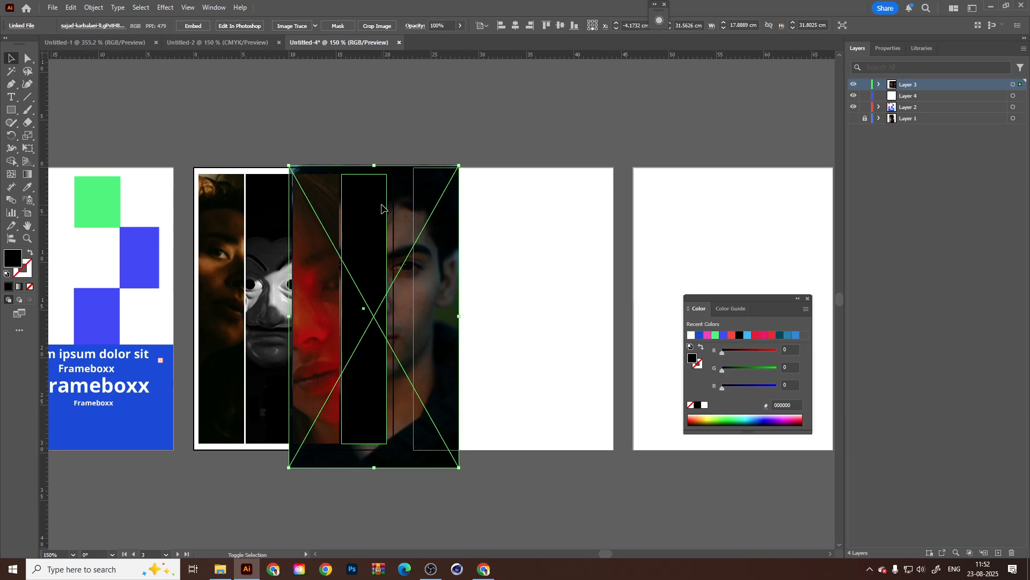
{"action": "right_click", "coordinate": [379, 205]}
{"action": "left_click", "coordinate": [441, 373]}
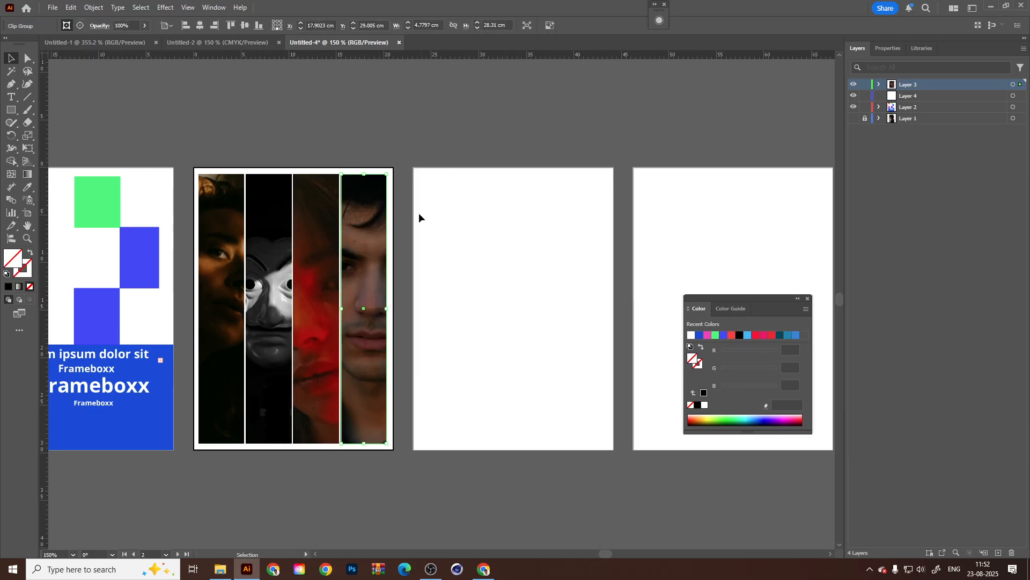
Inside the fourth column's clip group, shift the man's portrait, resize it to about 19.2 × 34 cm and exit isolation.
{"action": "double_click", "coordinate": [383, 251]}
{"action": "left_click_drag", "start_coordinate": [458, 165], "coordinate": [452, 178]}
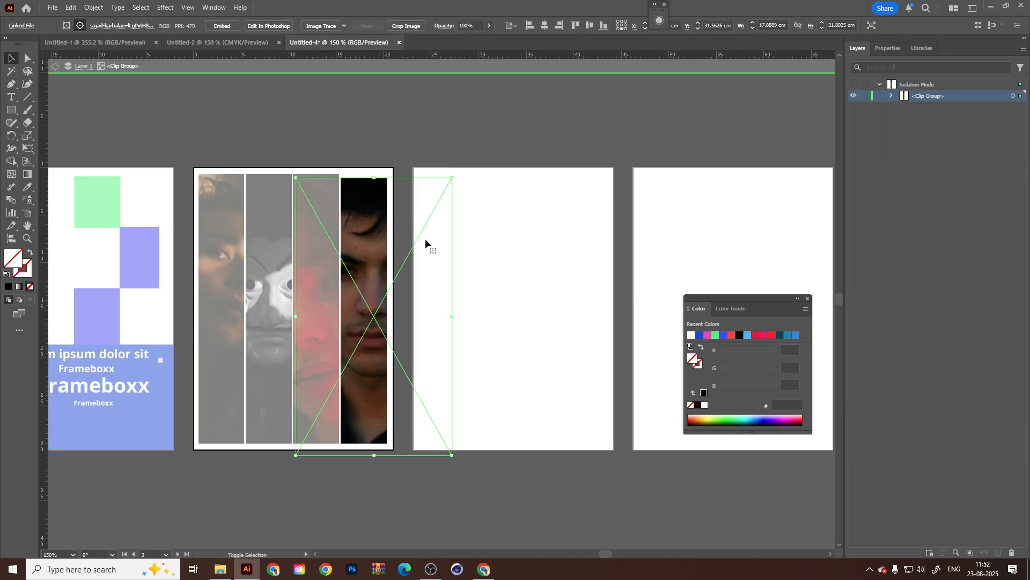
{"action": "mouse_move", "coordinate": [425, 239]}
{"action": "left_mouse_down"}
{"action": "mouse_move", "coordinate": [408, 241]}
{"action": "mouse_move", "coordinate": [416, 235]}
{"action": "left_mouse_up"}
{"action": "left_click_drag", "start_coordinate": [436, 173], "coordinate": [450, 150]}
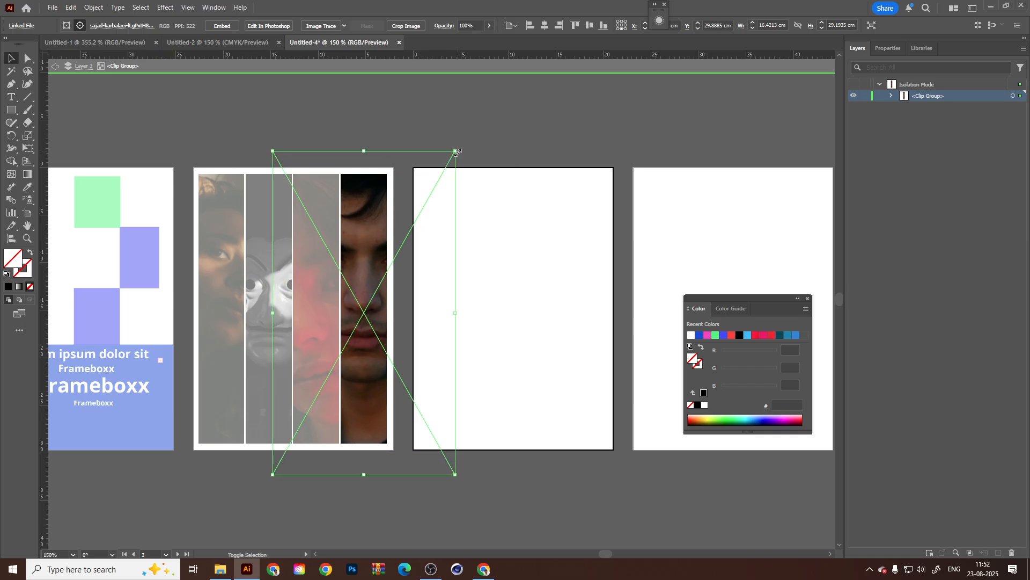
{"action": "left_click", "coordinate": [55, 66]}
Review the four clipped face columns on the second artboard and compare them with the neighbouring artboards.
{"action": "scroll", "coordinate": [526, 295], "scroll_direction": "left", "scroll_amount": 2}
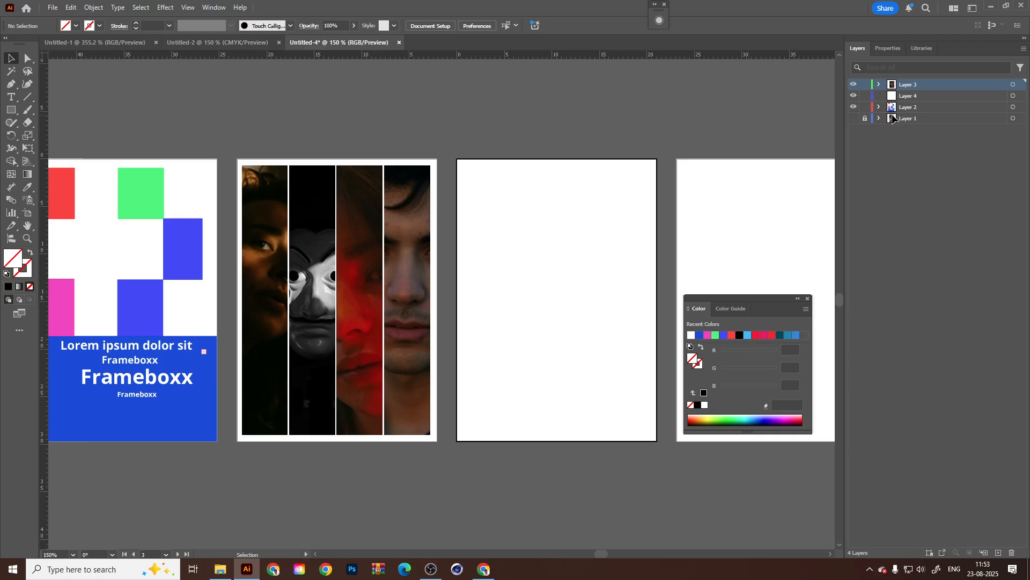
{"action": "left_click", "coordinate": [373, 264]}
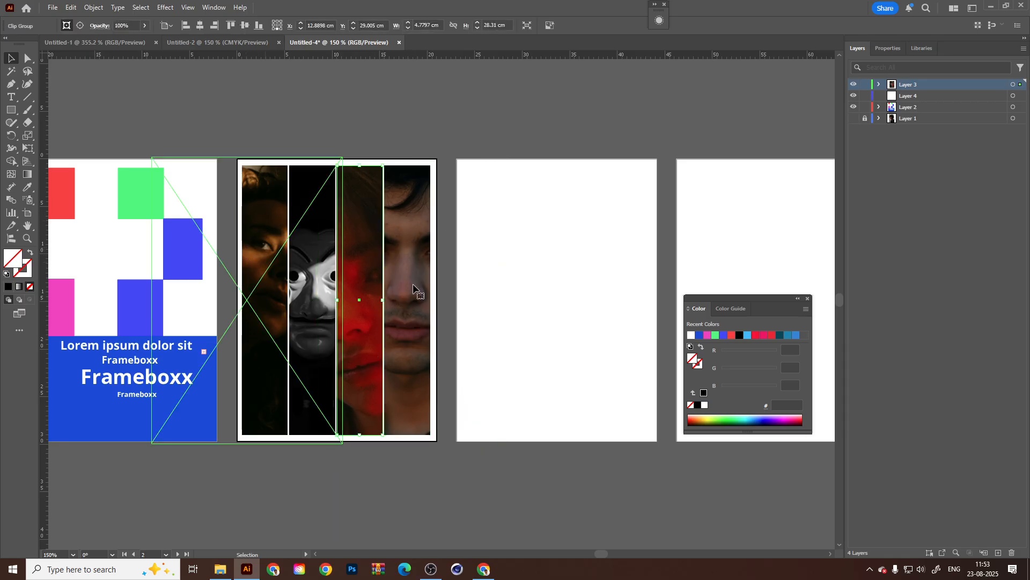
{"action": "left_click", "coordinate": [537, 258]}
{"action": "key", "text": "ctrl+equal"}
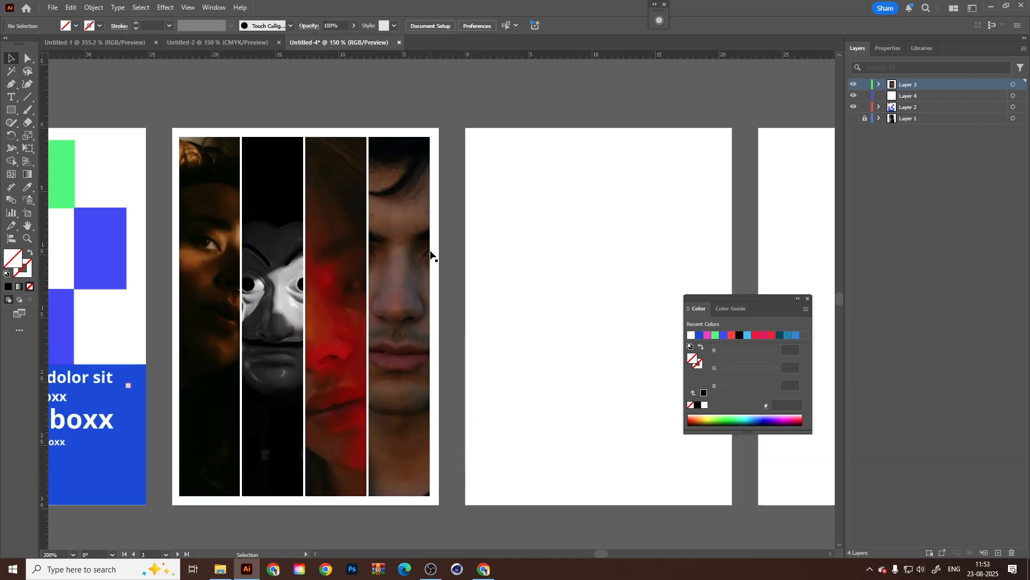
{"action": "left_click_drag", "start_coordinate": [578, 274], "coordinate": [582, 254]}
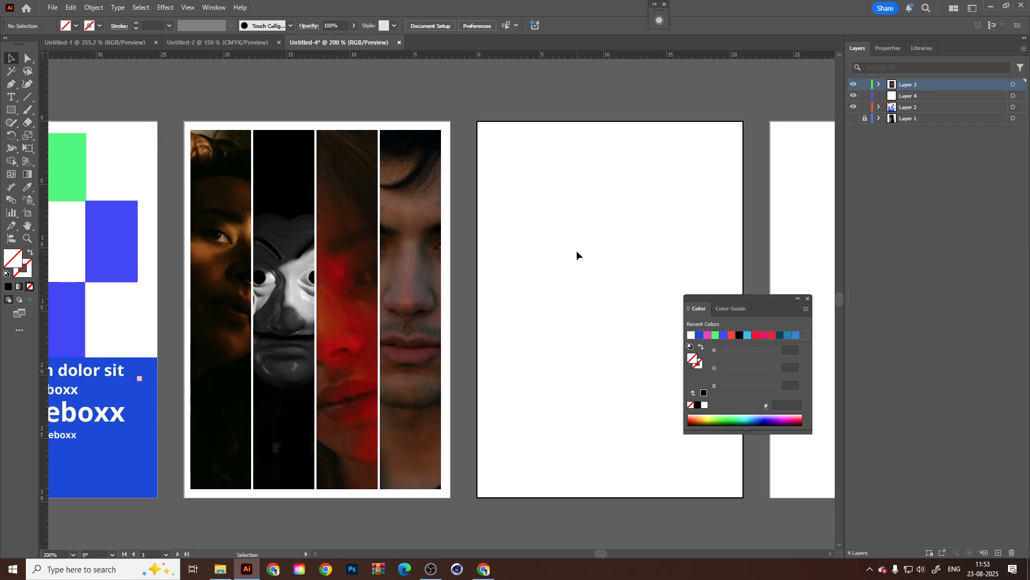
{"action": "scroll", "coordinate": [259, 252], "scroll_direction": "left", "scroll_amount": 5}
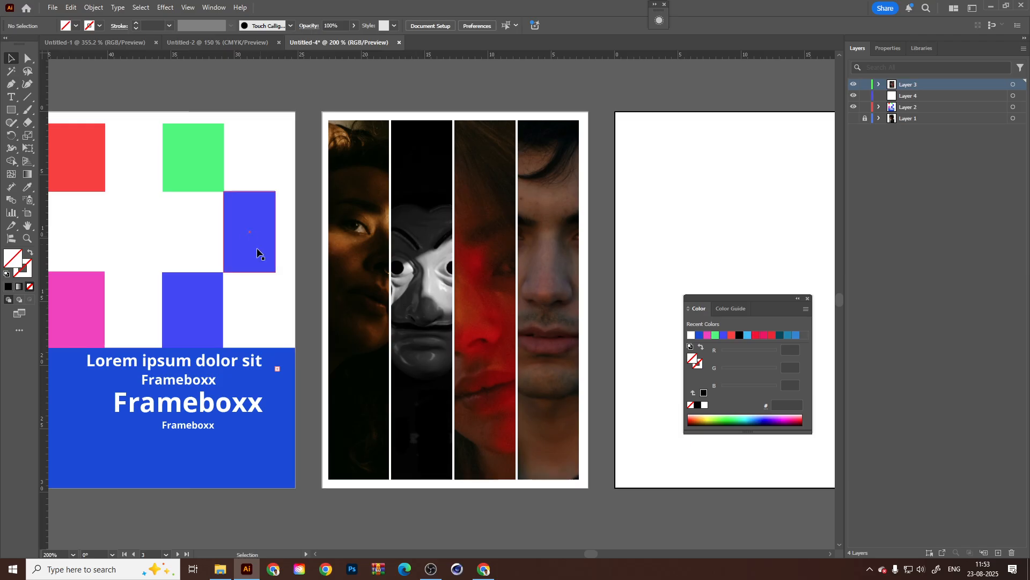
{"action": "scroll", "coordinate": [250, 243], "scroll_direction": "right", "scroll_amount": 4}
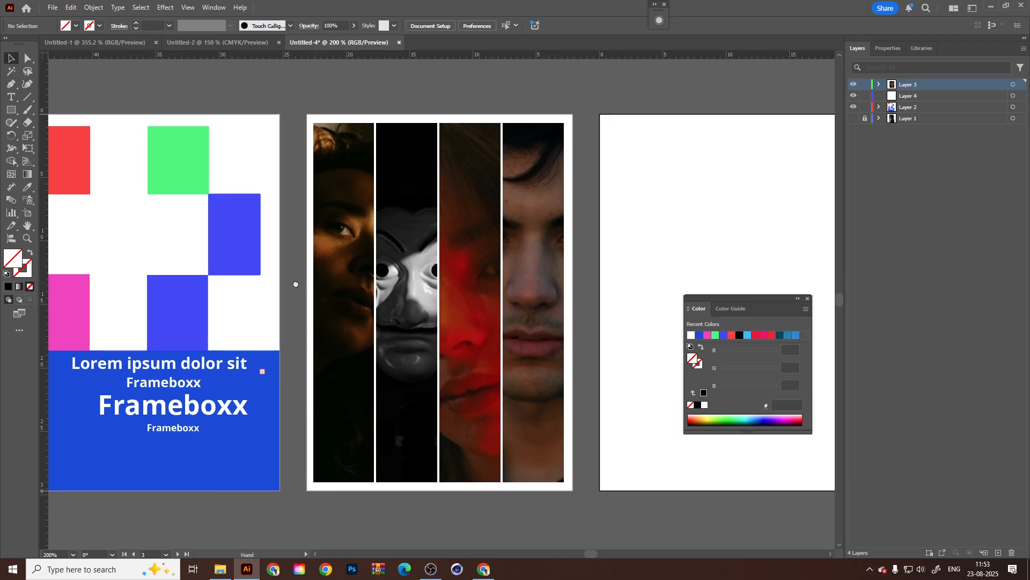
{"action": "left_click", "coordinate": [434, 251]}
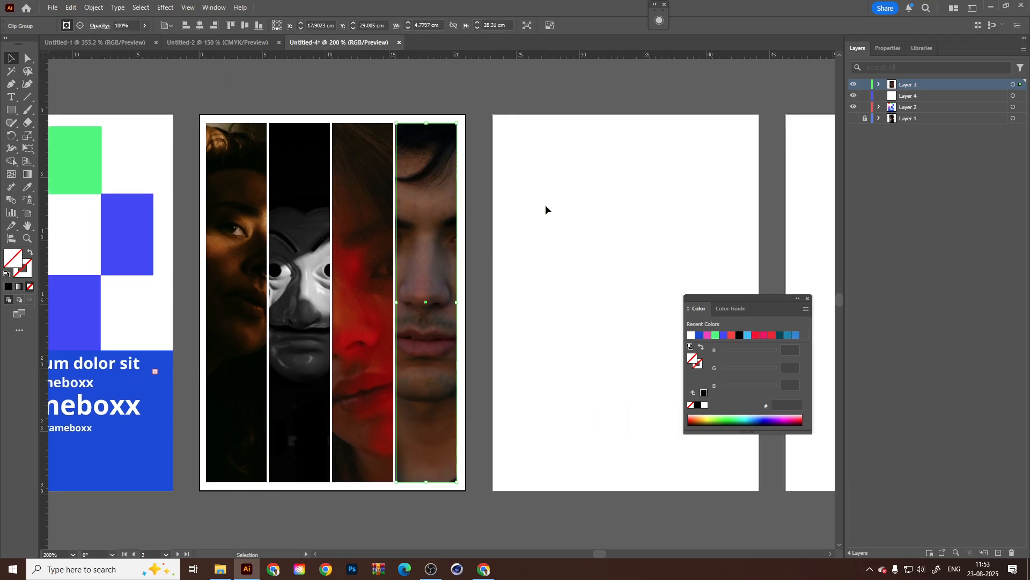
{"action": "left_click", "coordinate": [630, 177]}
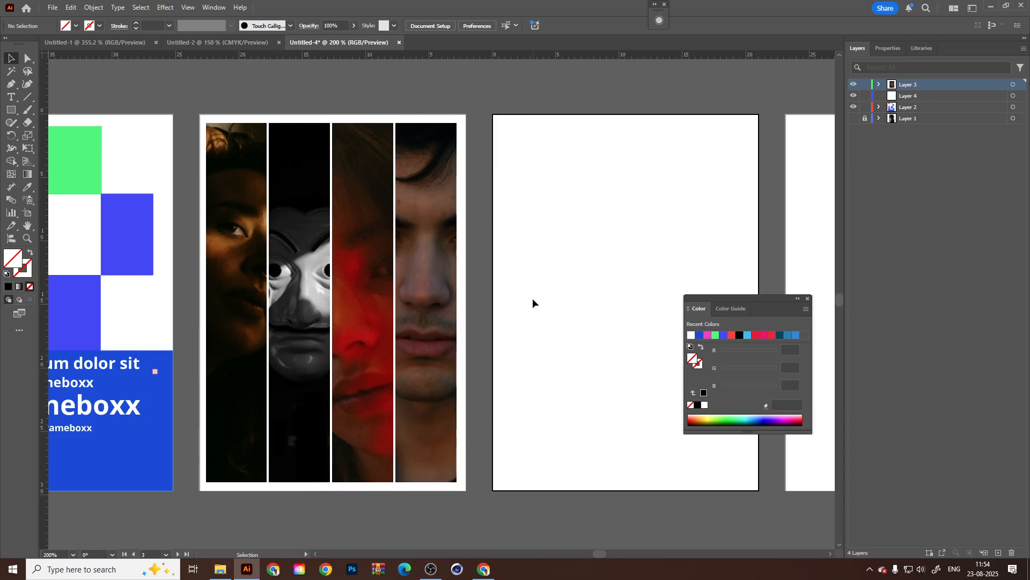
{"action": "scroll", "coordinate": [413, 360], "scroll_direction": "down", "scroll_amount": 3}
{"action": "scroll", "coordinate": [463, 358], "scroll_direction": "up", "scroll_amount": 3}
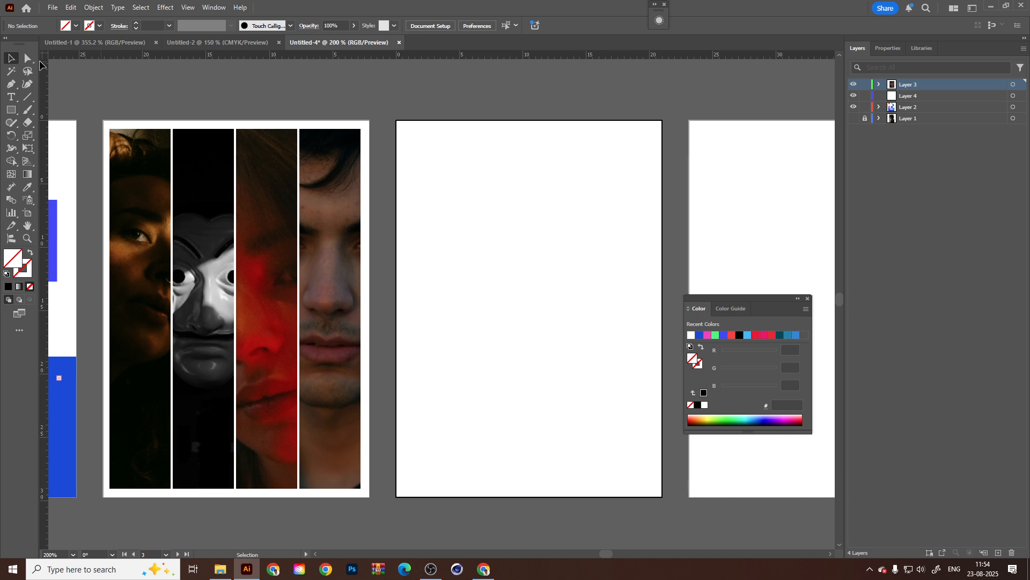
{"action": "scroll", "coordinate": [458, 274], "scroll_direction": "down", "scroll_amount": 1}
{"action": "left_click_drag", "start_coordinate": [541, 314], "coordinate": [476, 311]}
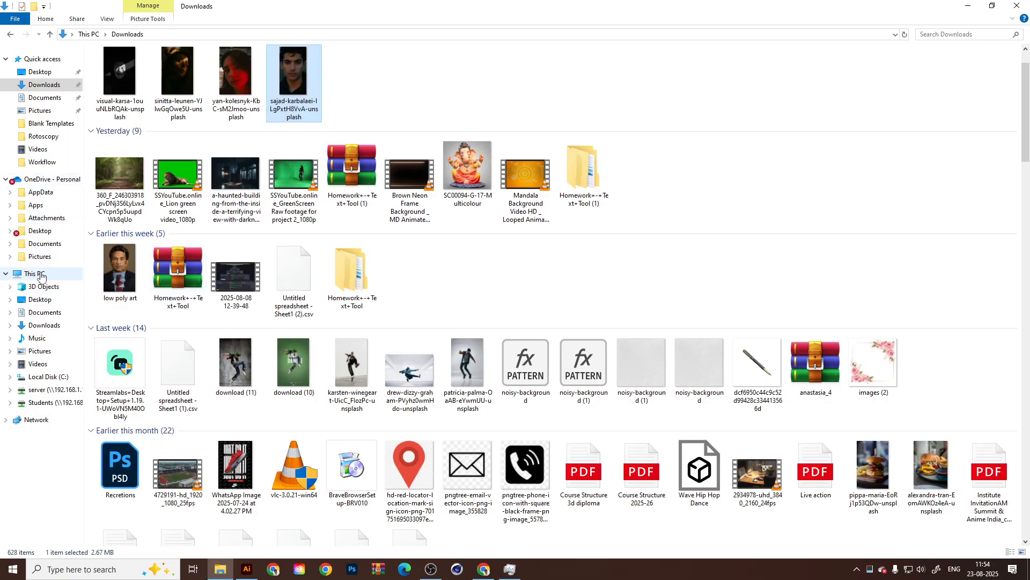
Switch to File Explorer and look through This PC and the Downloads folder's older files.
{"action": "left_click", "coordinate": [36, 274]}
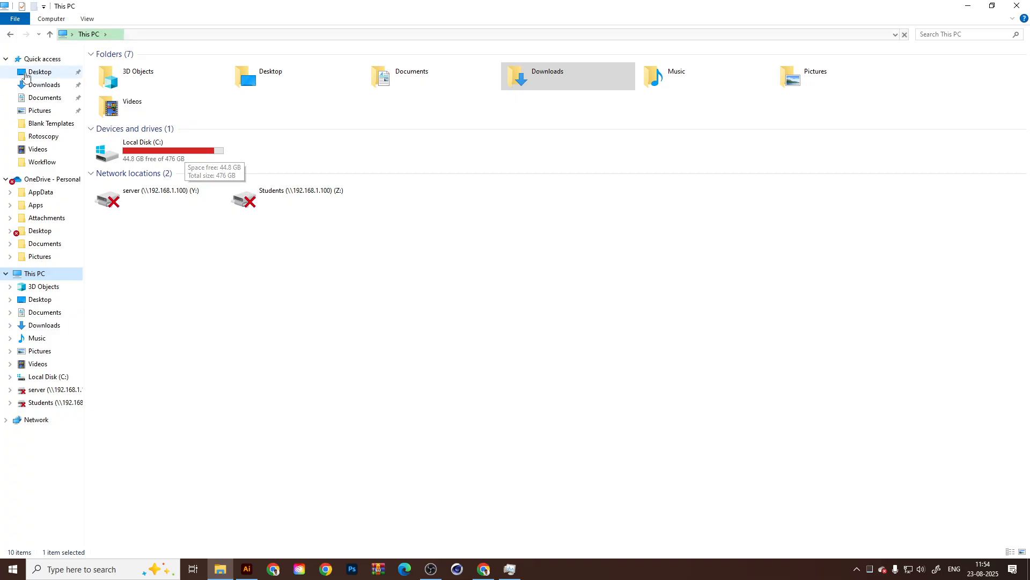
{"action": "left_click", "coordinate": [42, 85]}
{"action": "scroll", "coordinate": [759, 399], "scroll_direction": "down", "scroll_amount": 3}
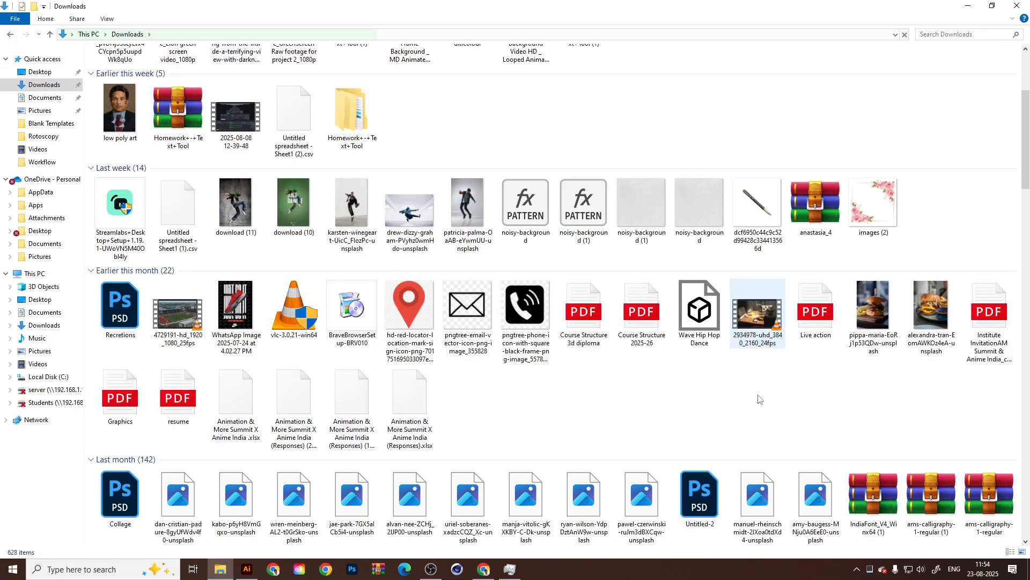
{"action": "scroll", "coordinate": [759, 399], "scroll_direction": "down", "scroll_amount": 5}
{"action": "left_click_drag", "start_coordinate": [1024, 201], "coordinate": [1026, 260]}
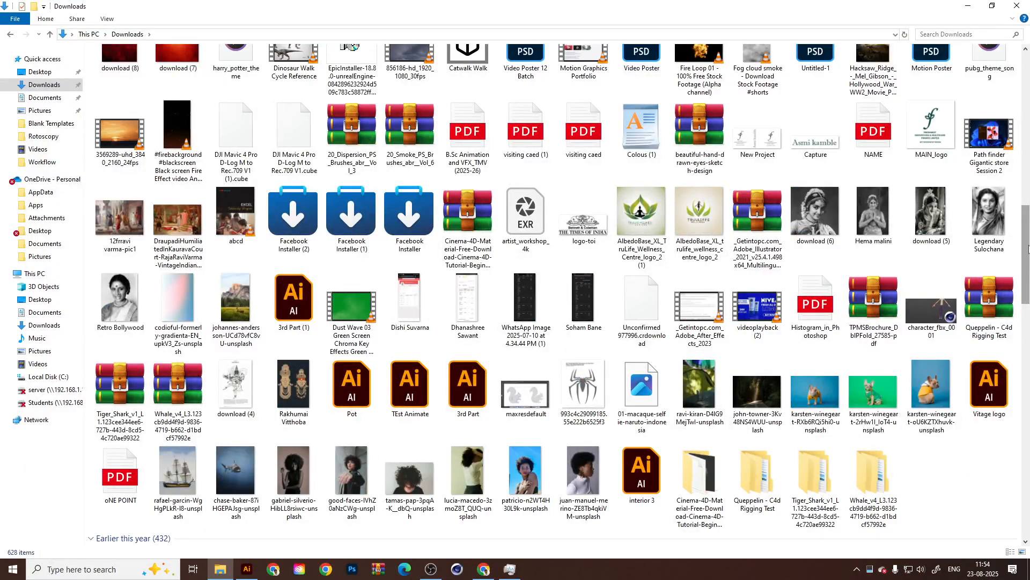
Open the Windows Temp folder, permanently delete all its contents and cancel the deletion at the file in use.
{"action": "key", "text": "super+r"}
{"action": "key", "text": "Return"}
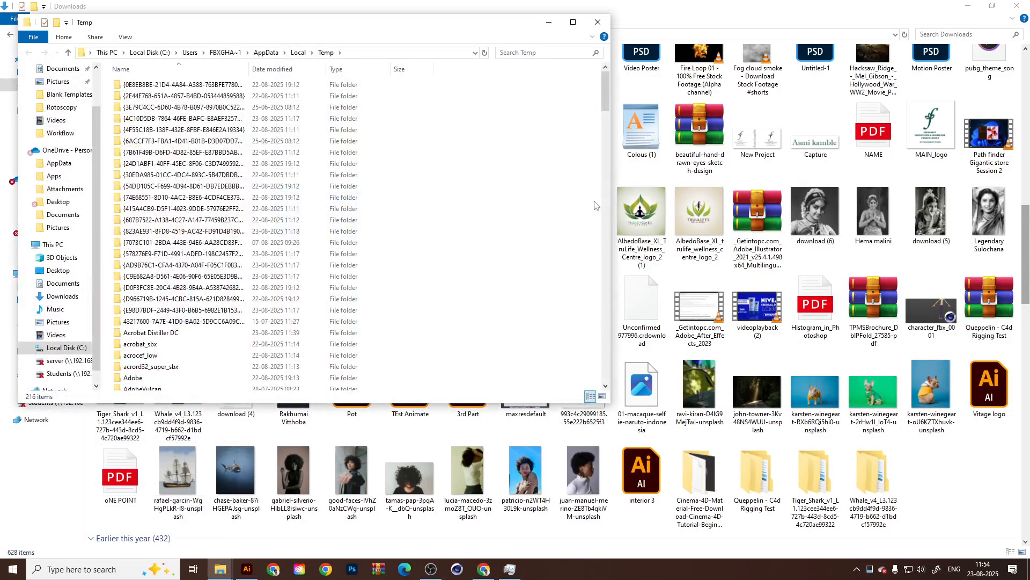
{"action": "key", "text": "ctrl+a"}
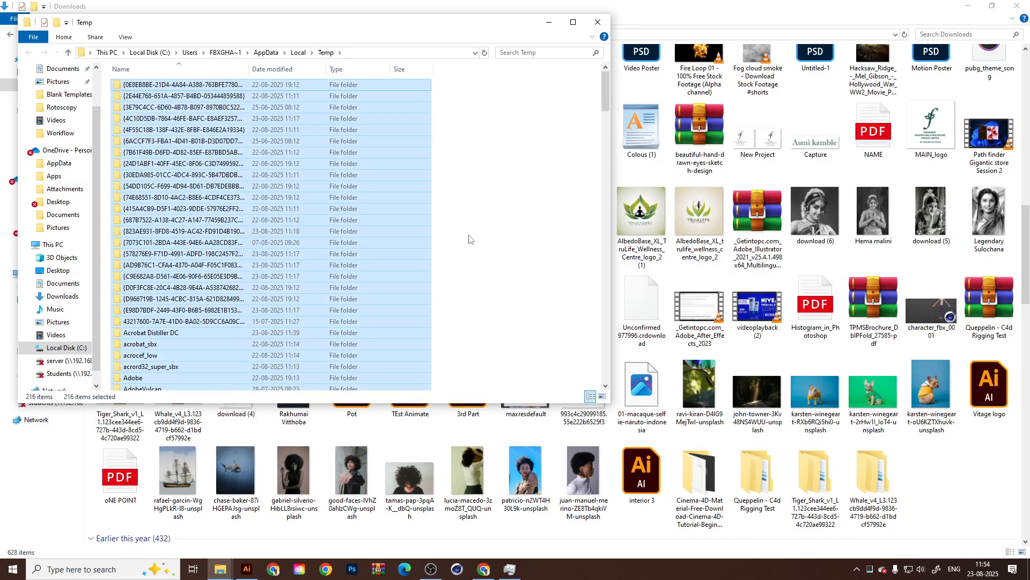
{"action": "key", "text": "shift+Delete"}
{"action": "key", "text": "Return"}
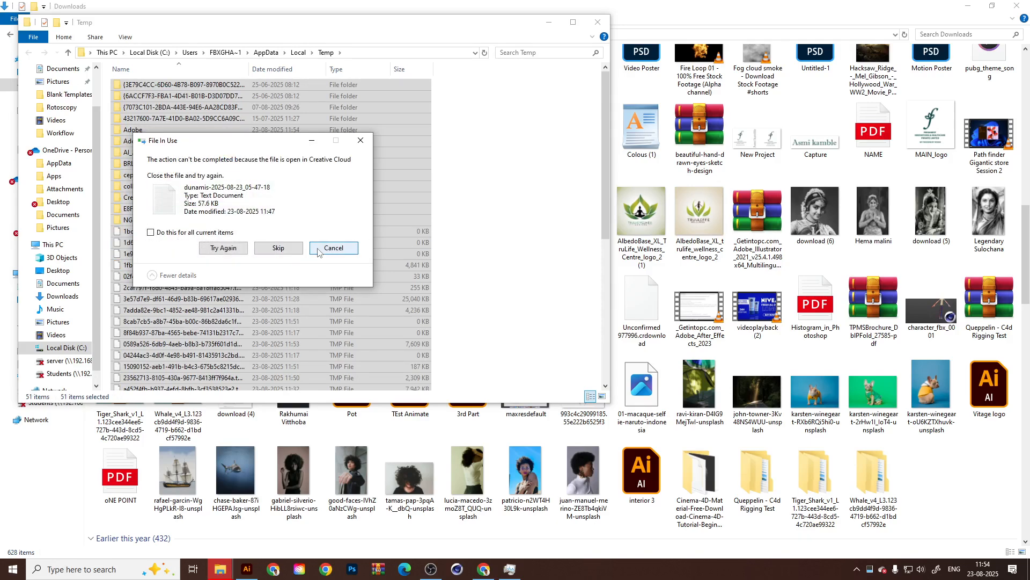
{"action": "left_click", "coordinate": [319, 251]}
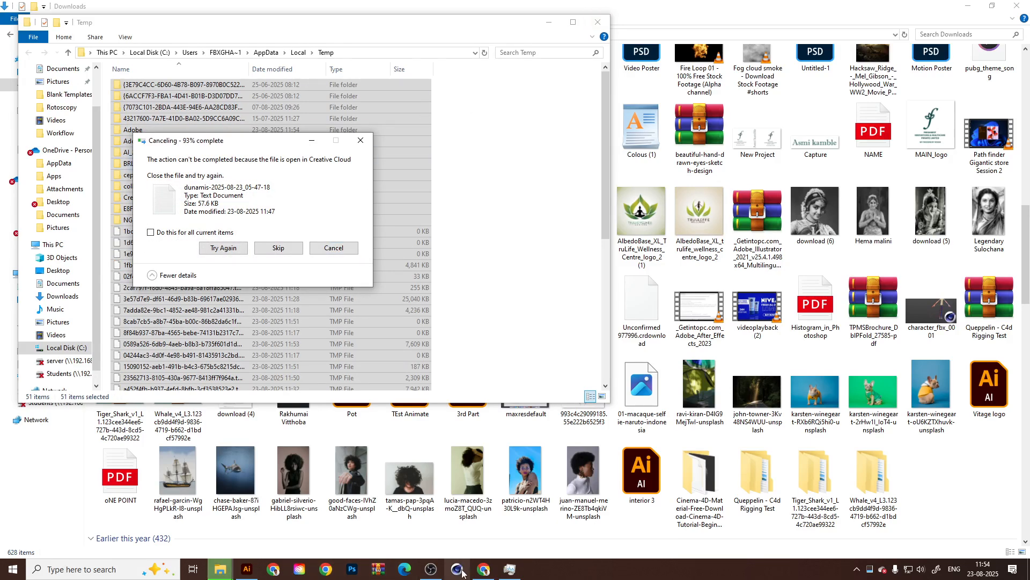
Switch to Chrome and search Google Images for "Jaran movie poster" in a new tab.
{"action": "left_click", "coordinate": [483, 568]}
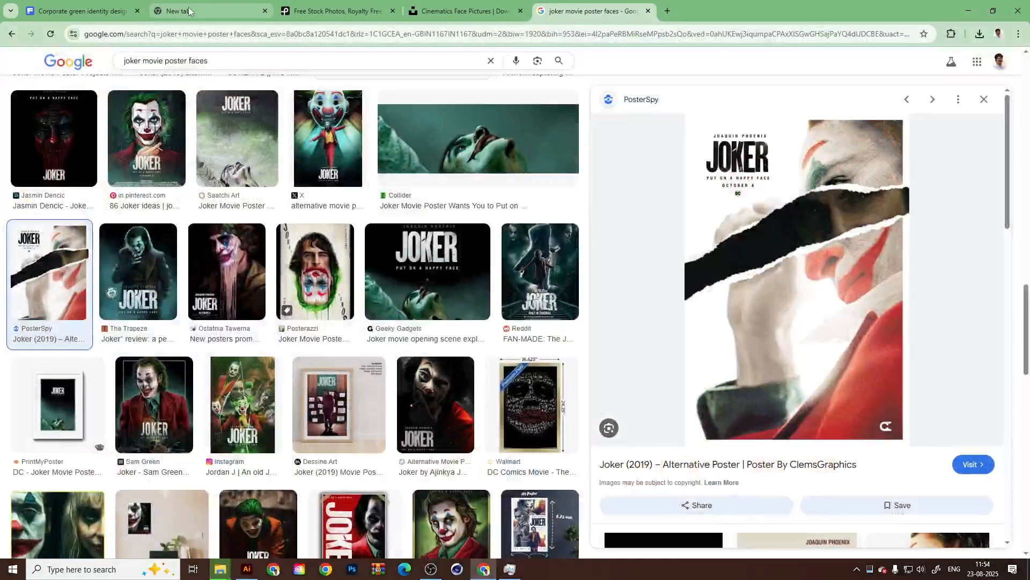
{"action": "left_click", "coordinate": [669, 12]}
{"action": "type", "text": "Jaran "}
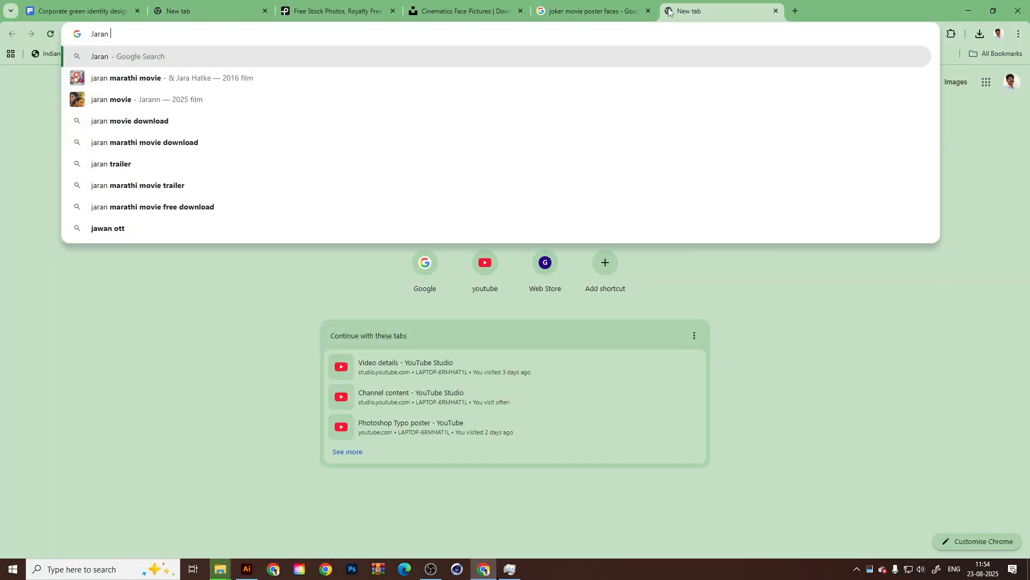
{"action": "type", "text": "movie p"}
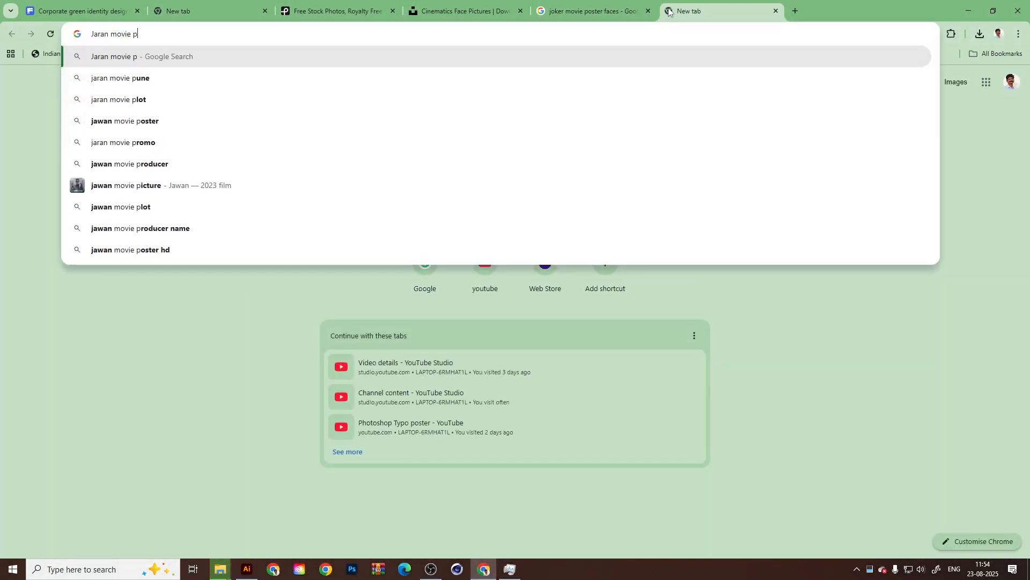
{"action": "type", "text": "oster"}
{"action": "key", "text": "Return"}
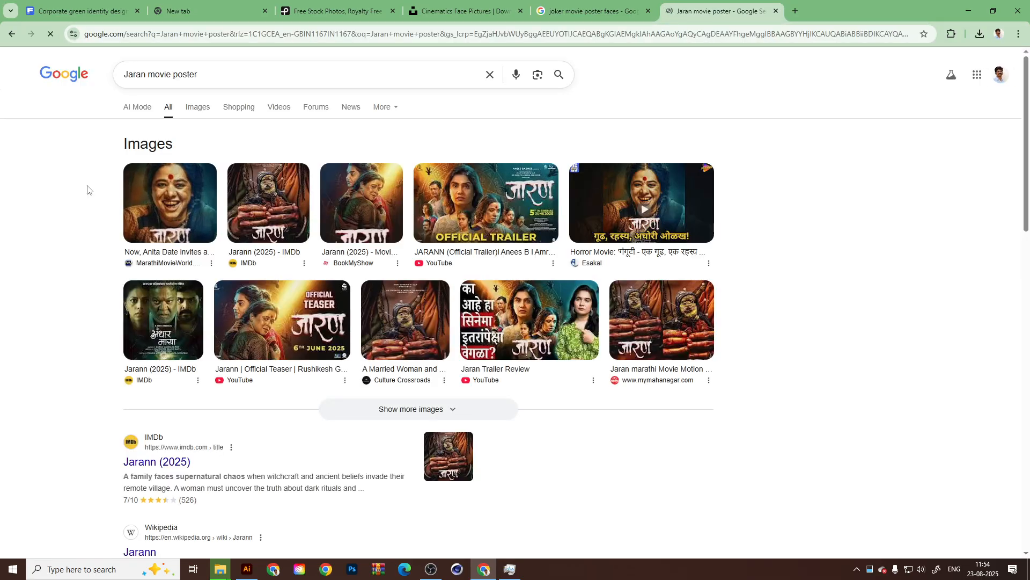
{"action": "left_click", "coordinate": [198, 107]}
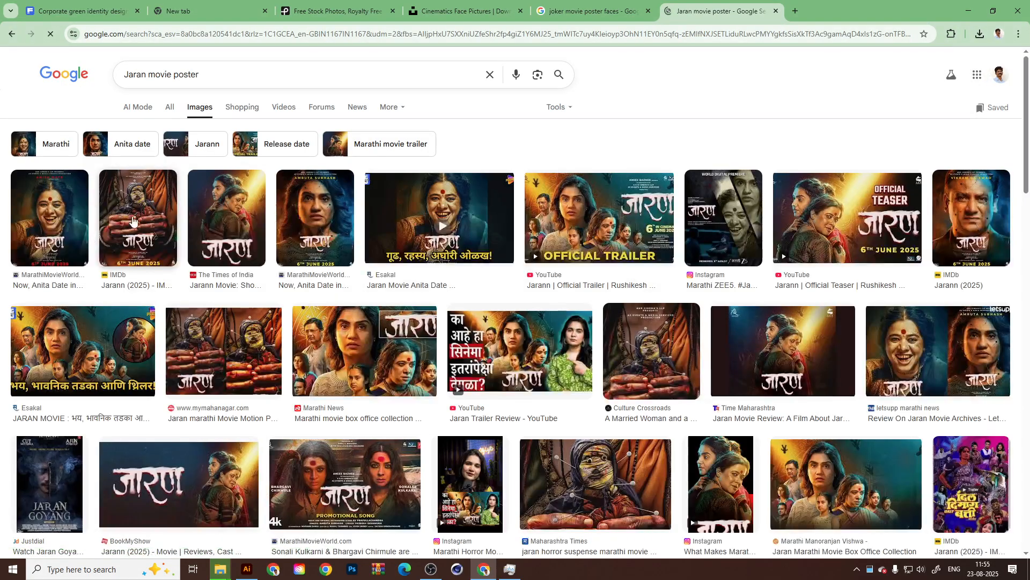
Preview the laughing-woman poster, the official trailer image and the Jaran Goyang poster, and close the preview.
{"action": "left_click", "coordinate": [67, 224]}
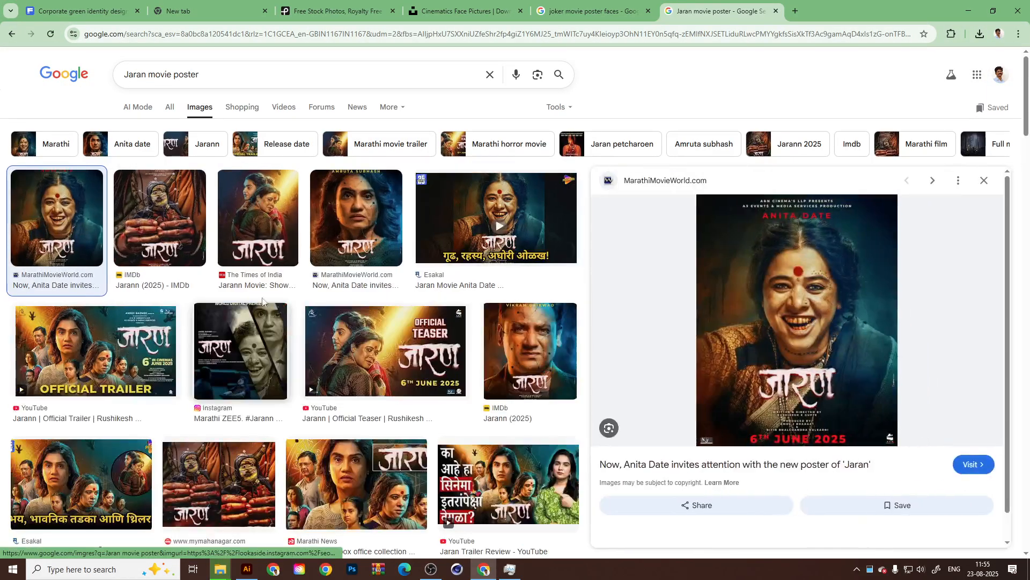
{"action": "left_click", "coordinate": [72, 368]}
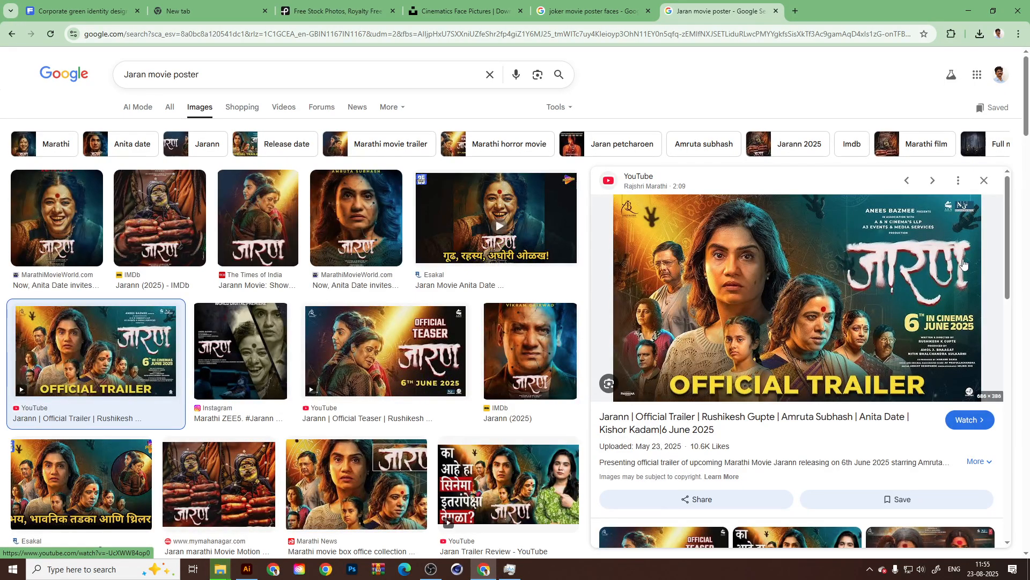
{"action": "scroll", "coordinate": [331, 395], "scroll_direction": "down", "scroll_amount": 3}
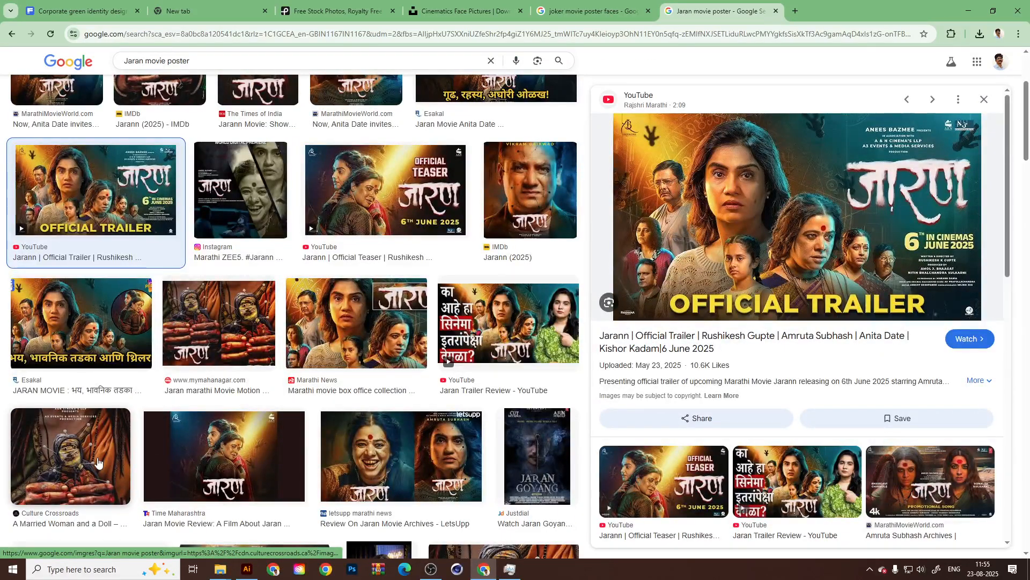
{"action": "left_click", "coordinate": [543, 463]}
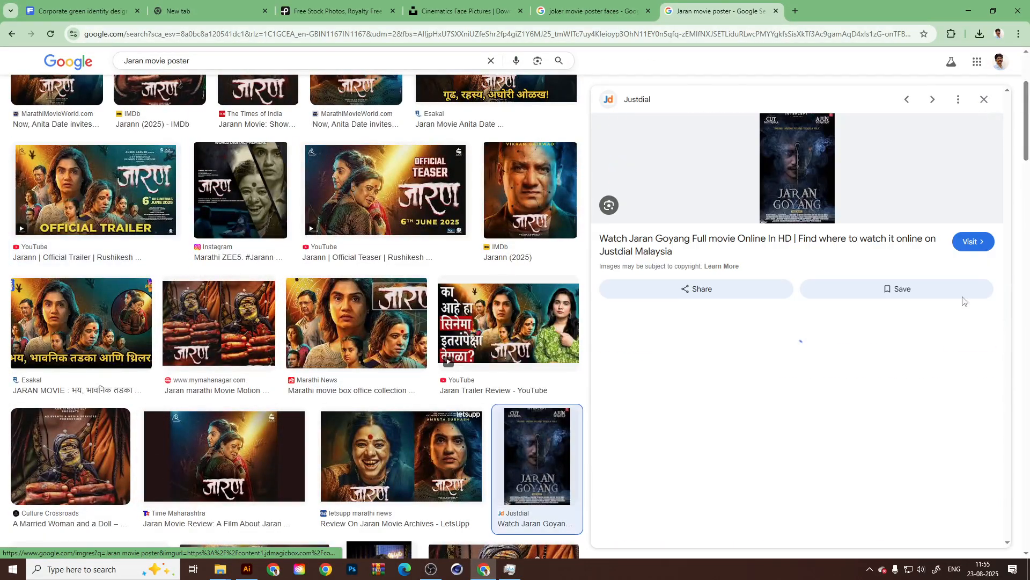
{"action": "left_click", "coordinate": [983, 100]}
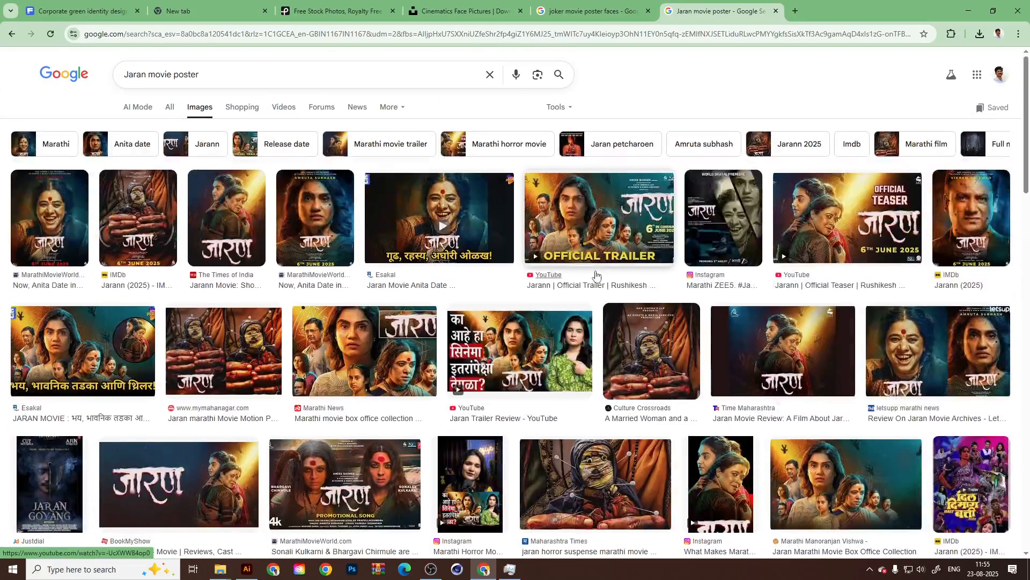
Preview the diagonally split World Digital Premiere poster from Instagram, close it and browse through the remaining poster results.
{"action": "left_click", "coordinate": [742, 232]}
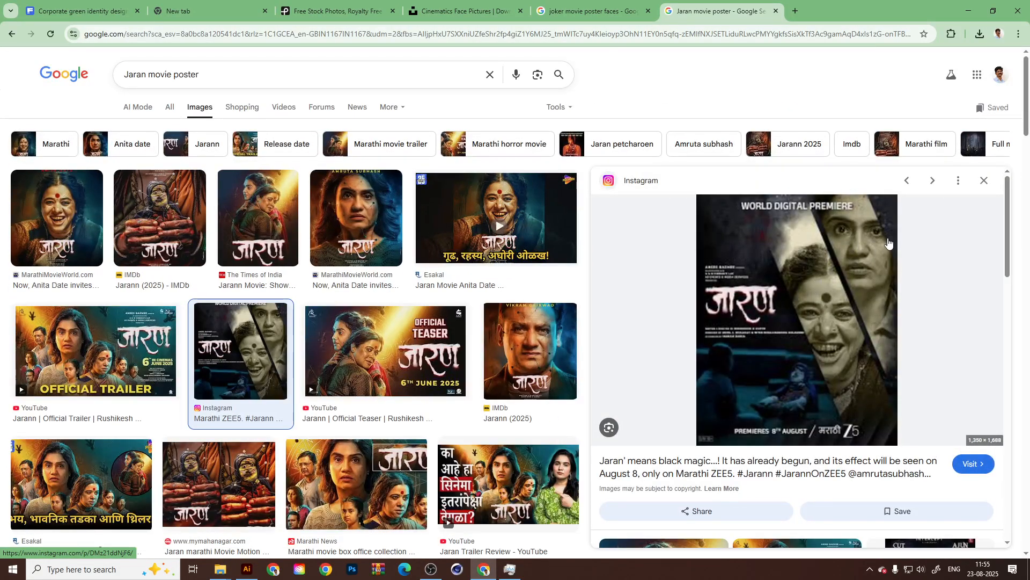
{"action": "left_click", "coordinate": [985, 181]}
{"action": "scroll", "coordinate": [158, 335], "scroll_direction": "down", "scroll_amount": 10}
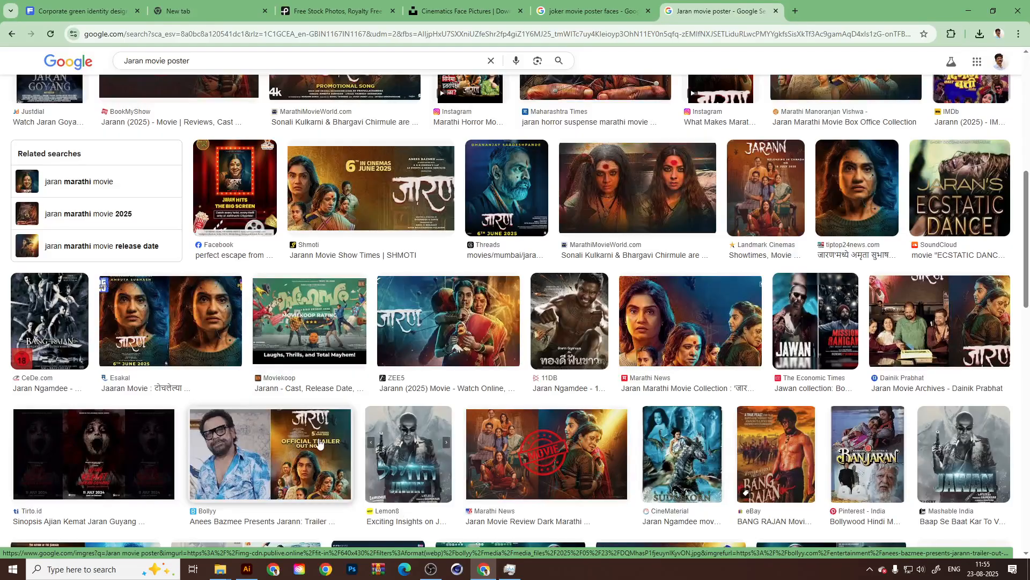
{"action": "scroll", "coordinate": [591, 312], "scroll_direction": "up", "scroll_amount": 1}
{"action": "scroll", "coordinate": [591, 313], "scroll_direction": "up", "scroll_amount": 4}
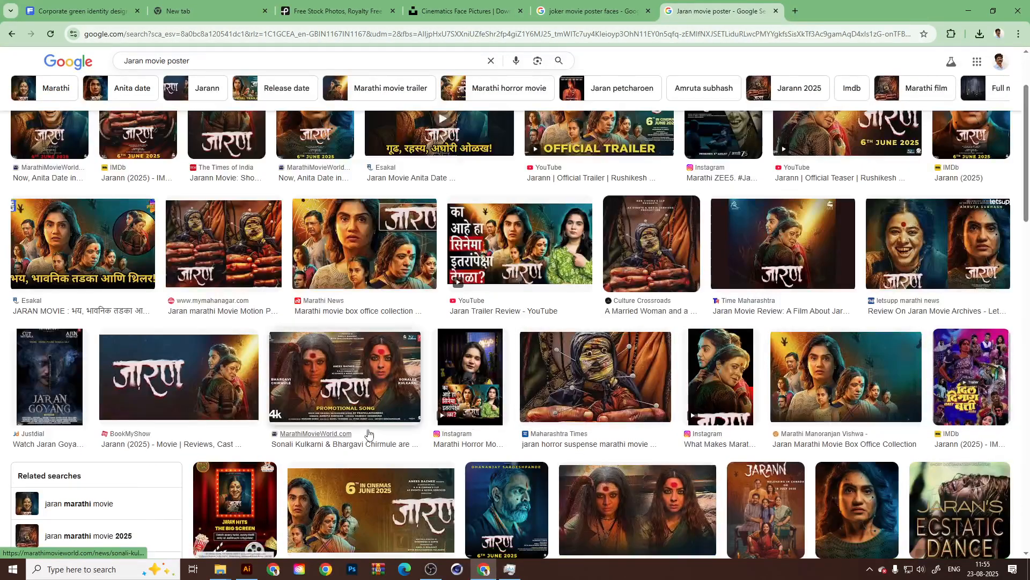
{"action": "scroll", "coordinate": [363, 431], "scroll_direction": "up", "scroll_amount": 2}
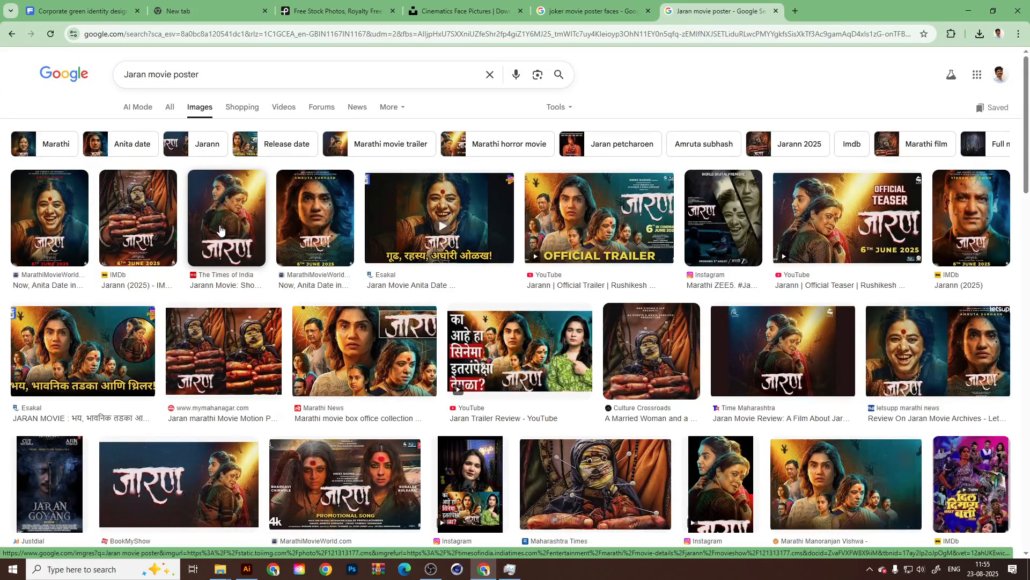
Preview the Times of India Jarann poster, look through its related posters and close the preview.
{"action": "left_click", "coordinate": [220, 230]}
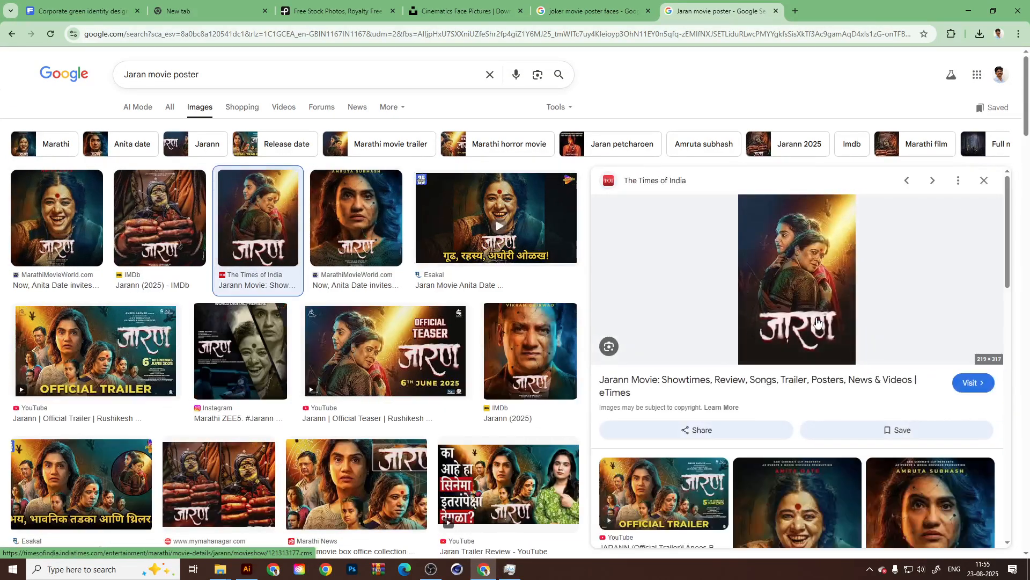
{"action": "scroll", "coordinate": [820, 450], "scroll_direction": "down", "scroll_amount": 5}
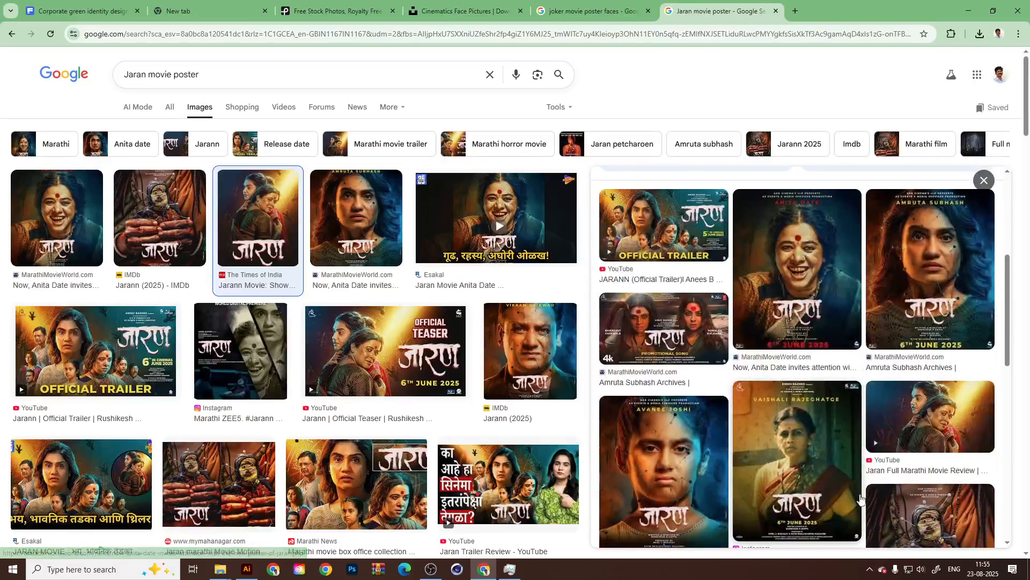
{"action": "scroll", "coordinate": [666, 483], "scroll_direction": "up", "scroll_amount": 5}
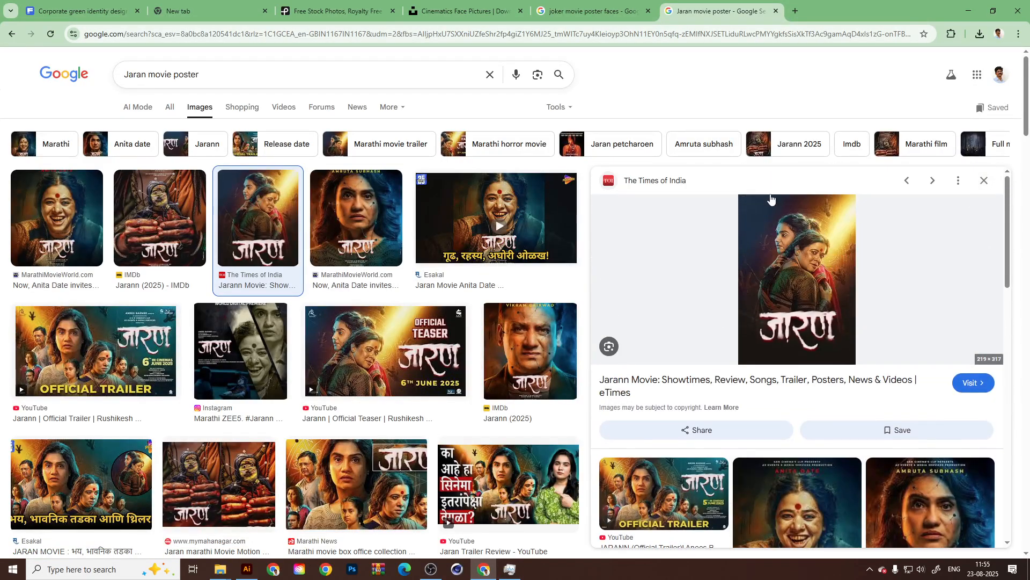
{"action": "left_click", "coordinate": [985, 181]}
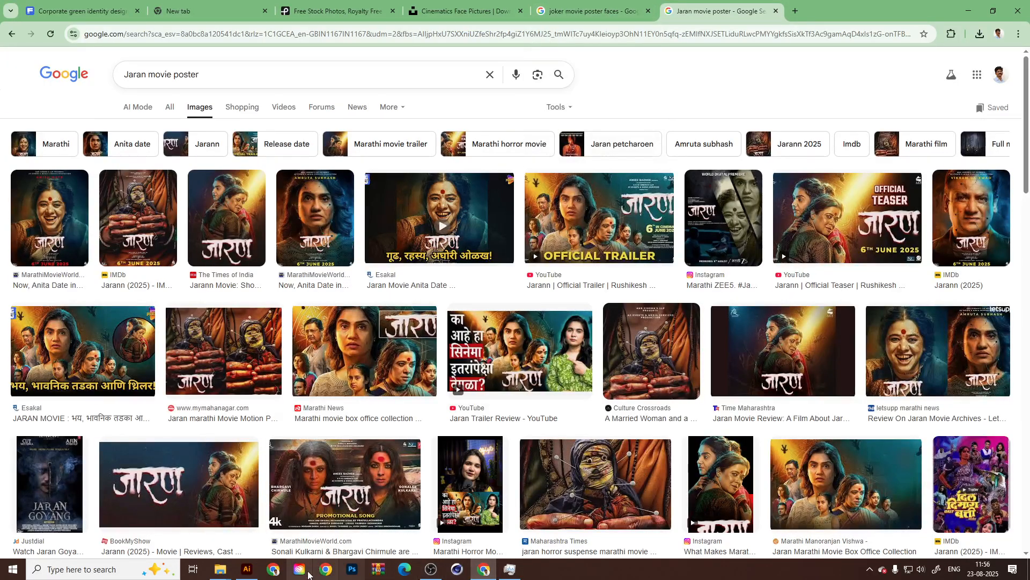
Return to Illustrator and add a new layer directly above Layer 3.
{"action": "left_click", "coordinate": [247, 569]}
{"action": "left_click", "coordinate": [915, 94]}
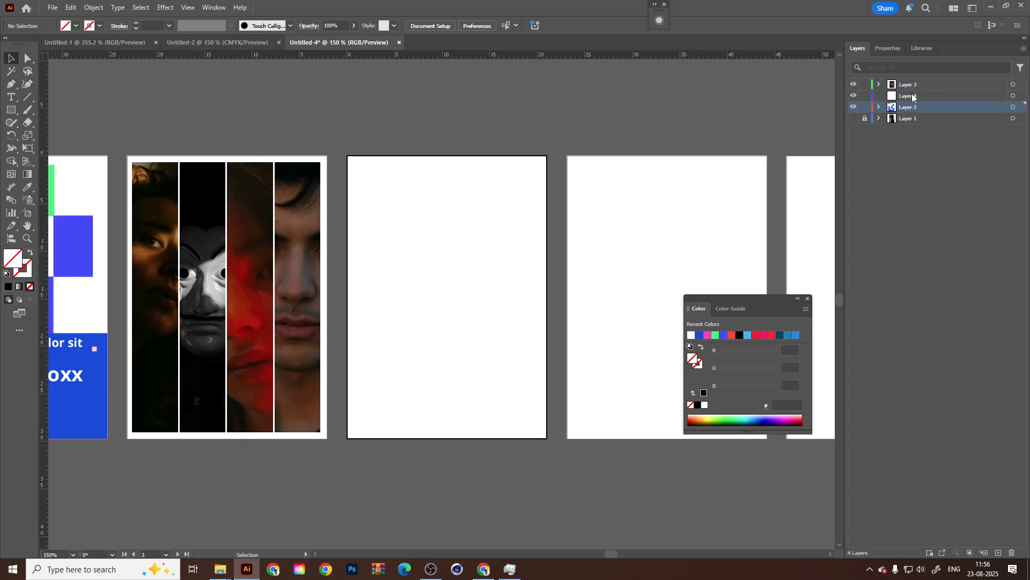
{"action": "left_click_drag", "start_coordinate": [413, 322], "coordinate": [517, 311]}
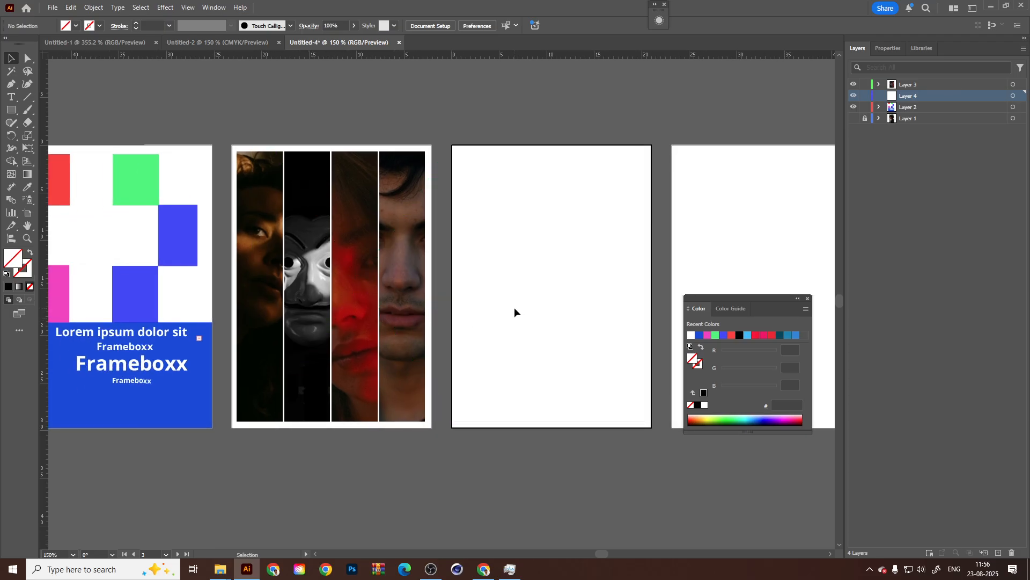
{"action": "left_click", "coordinate": [914, 88]}
{"action": "left_click", "coordinate": [998, 552]}
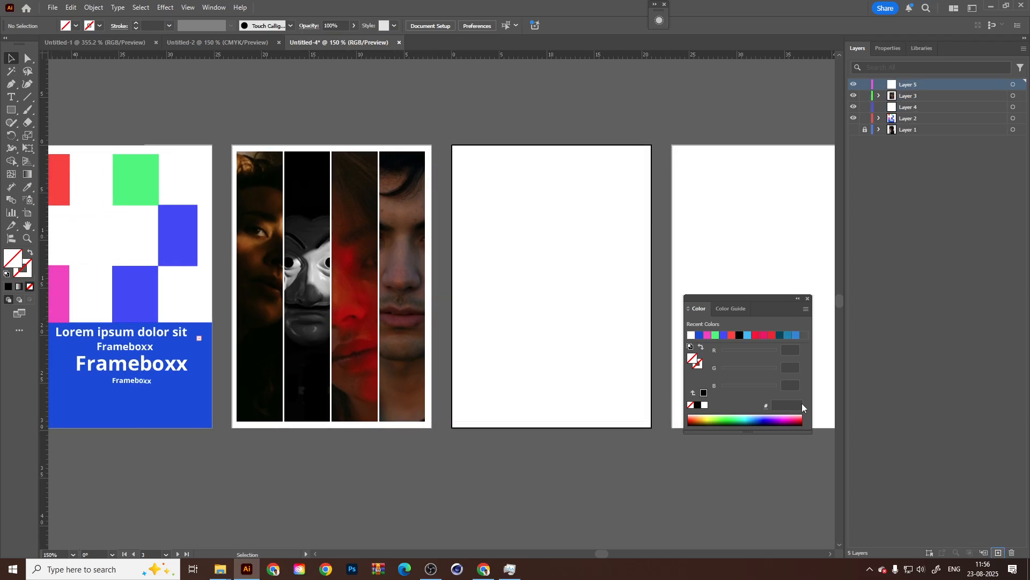
Draw a rectangle about 4.78 × 28.31 cm exactly over the first face column on the second artboard.
{"action": "key", "text": "m"}
{"action": "scroll", "coordinate": [297, 173], "scroll_direction": "up", "scroll_amount": 2}
{"action": "scroll", "coordinate": [296, 173], "scroll_direction": "down", "scroll_amount": 1}
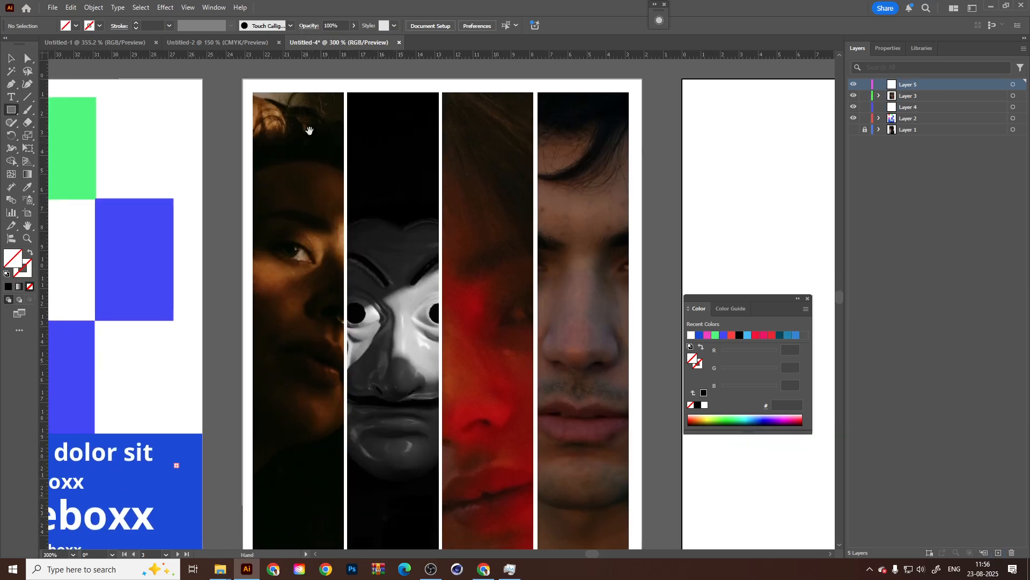
{"action": "scroll", "coordinate": [300, 139], "scroll_direction": "down", "scroll_amount": 1}
{"action": "left_click_drag", "start_coordinate": [300, 139], "coordinate": [313, 134]}
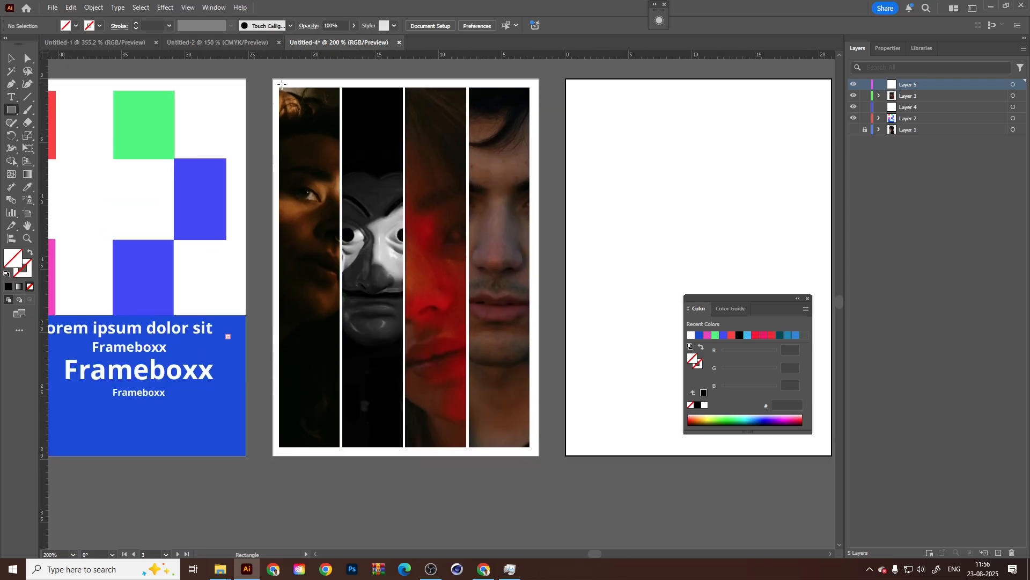
{"action": "mouse_move", "coordinate": [279, 87]}
{"action": "left_mouse_down"}
{"action": "mouse_move", "coordinate": [315, 219]}
{"action": "mouse_move", "coordinate": [341, 447]}
{"action": "left_mouse_up"}
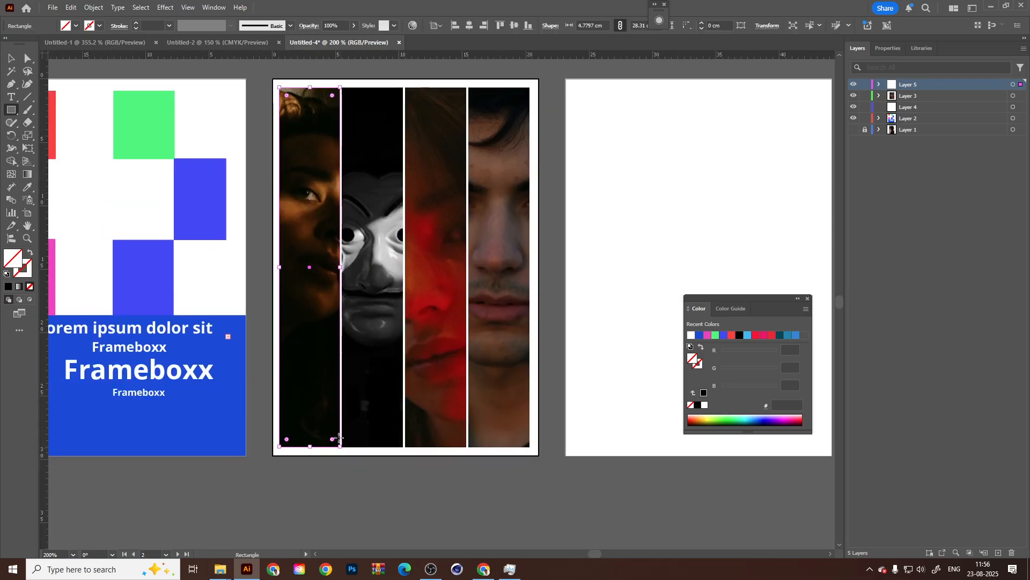
{"action": "key", "text": "v"}
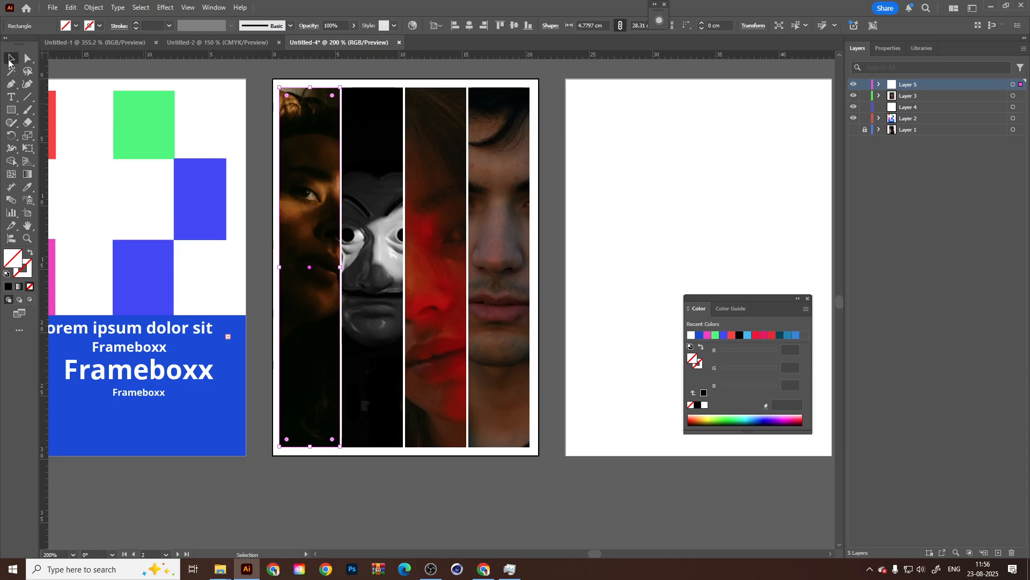
Fill the rectangle over the first face column with dark navy blue #00106b.
{"action": "double_click", "coordinate": [13, 261]}
{"action": "left_click", "coordinate": [576, 319]}
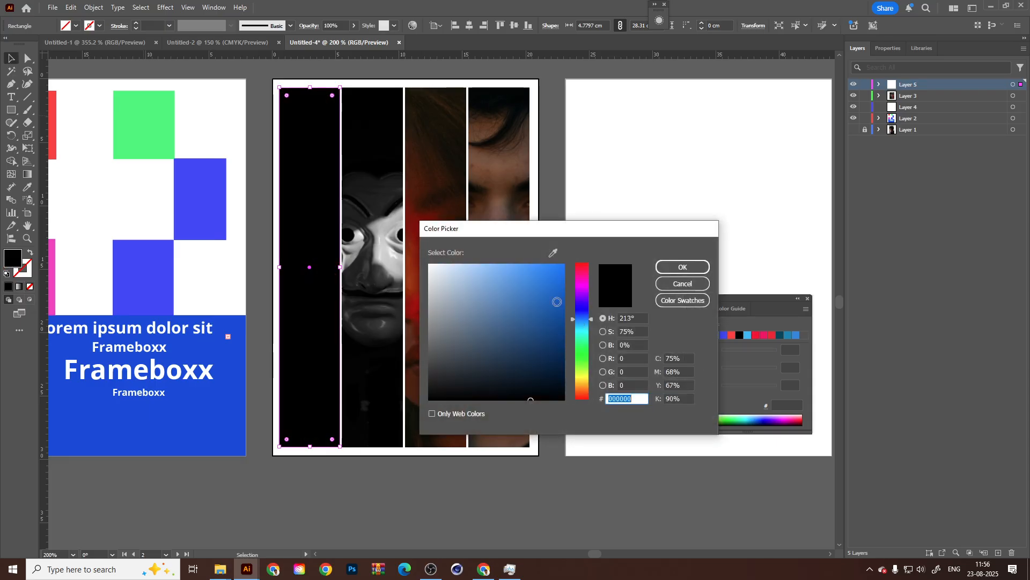
{"action": "left_click_drag", "start_coordinate": [556, 301], "coordinate": [565, 264]}
{"action": "left_click", "coordinate": [583, 311]}
{"action": "left_click_drag", "start_coordinate": [542, 311], "coordinate": [566, 343]}
{"action": "left_click", "coordinate": [682, 267]}
{"action": "left_click", "coordinate": [9, 57]}
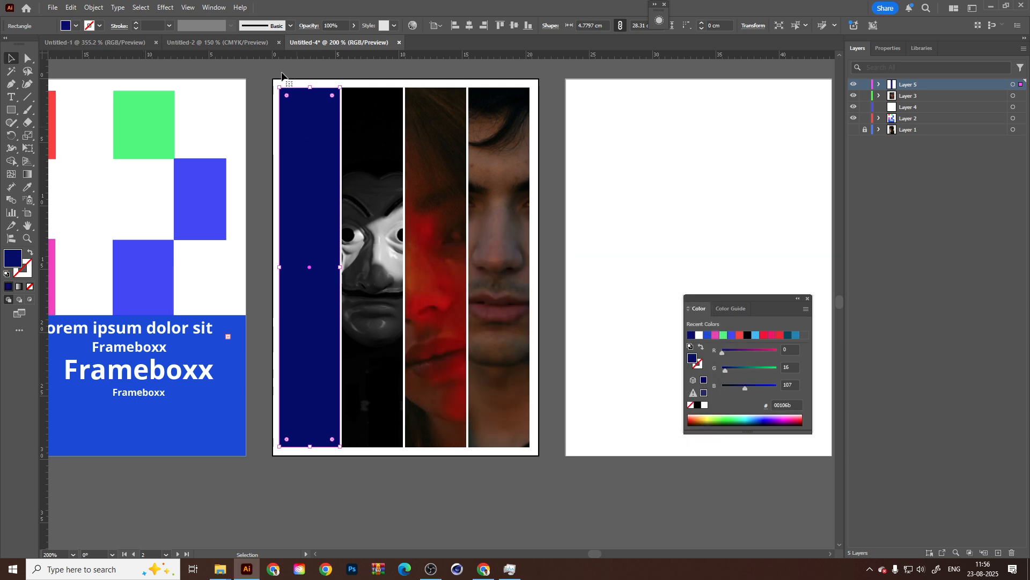
Show the Transparency settings and set the navy rectangle's blending mode to Soft Light.
{"action": "left_click", "coordinate": [214, 7]}
{"action": "left_click", "coordinate": [263, 469]}
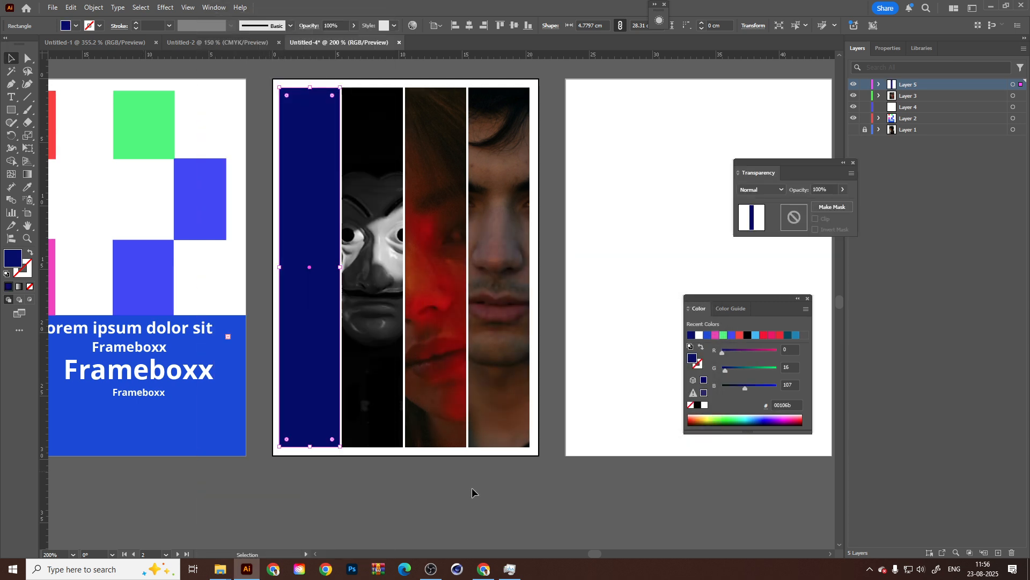
{"action": "left_click", "coordinate": [762, 189]}
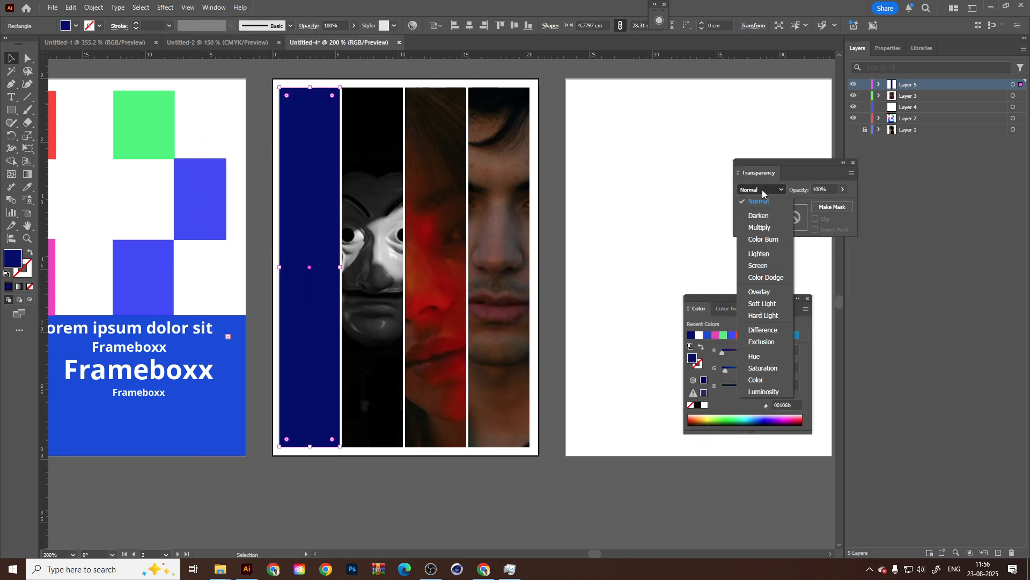
{"action": "left_click", "coordinate": [763, 303]}
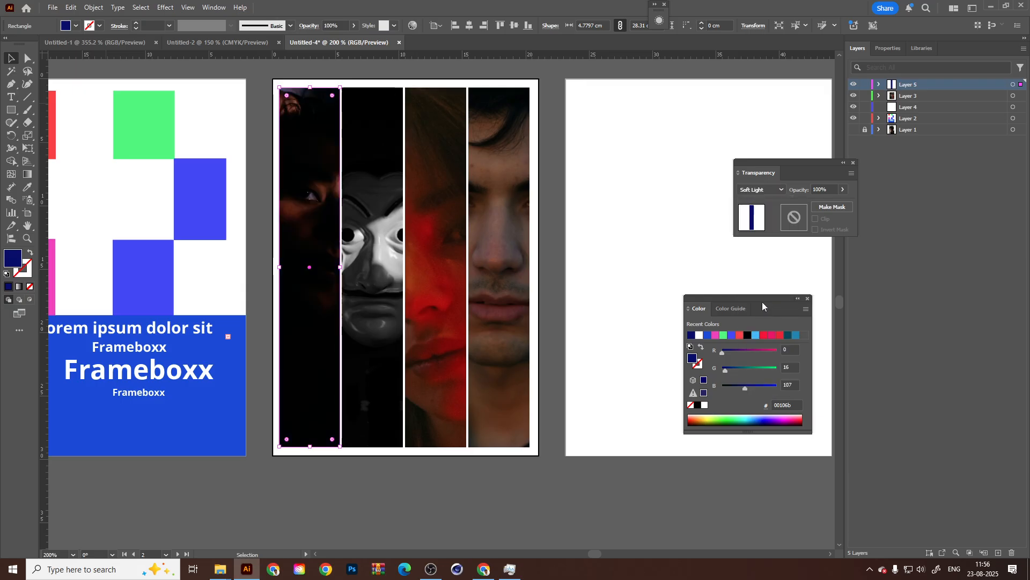
Try Multiply and Luminosity as the navy rectangle's blending mode, then set it back to Soft Light.
{"action": "left_click", "coordinate": [764, 188]}
{"action": "left_click", "coordinate": [764, 230]}
{"action": "left_click", "coordinate": [767, 189]}
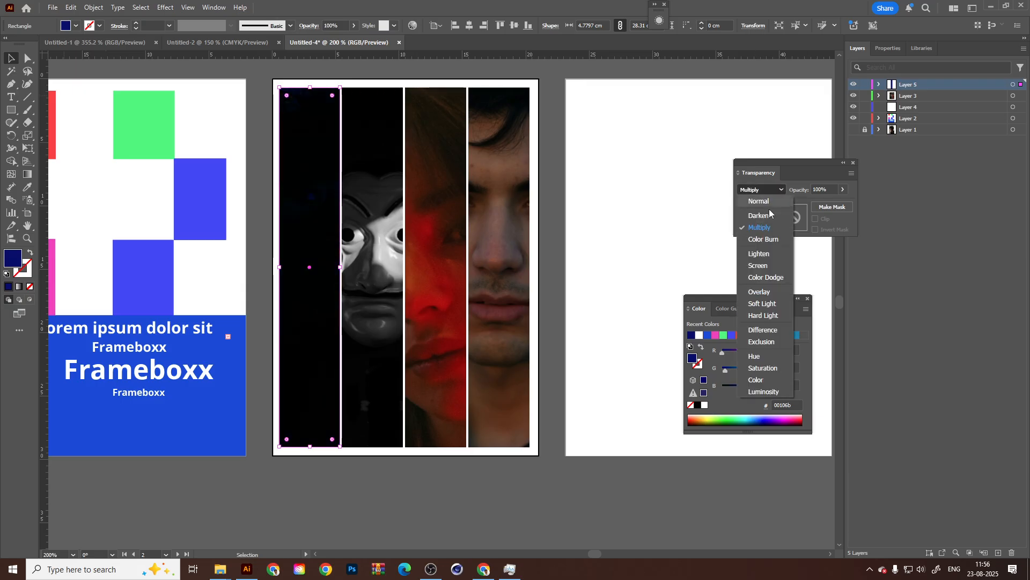
{"action": "left_click", "coordinate": [768, 303]}
{"action": "left_click", "coordinate": [770, 190]}
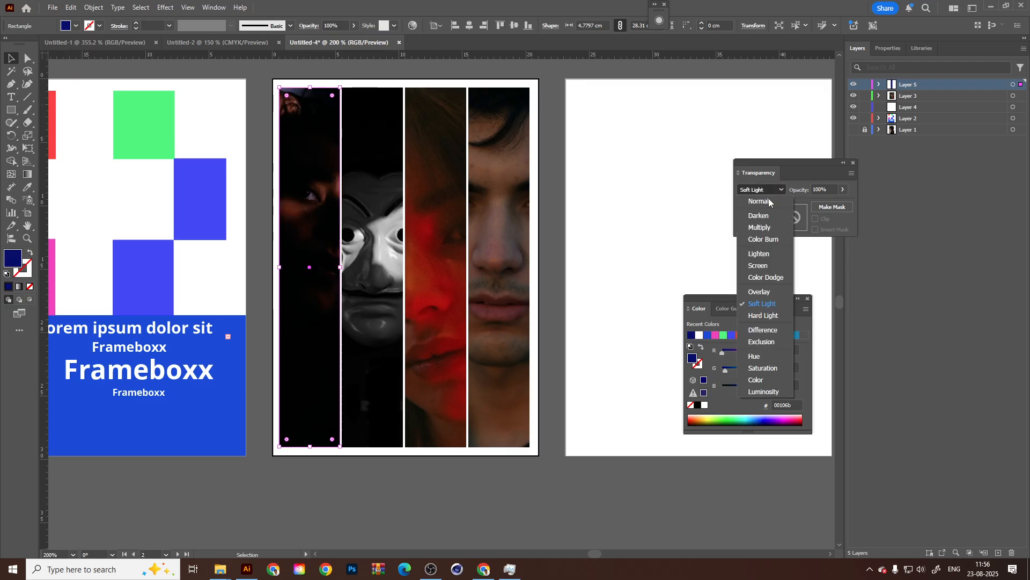
{"action": "left_click", "coordinate": [768, 392]}
{"action": "left_click", "coordinate": [771, 189]}
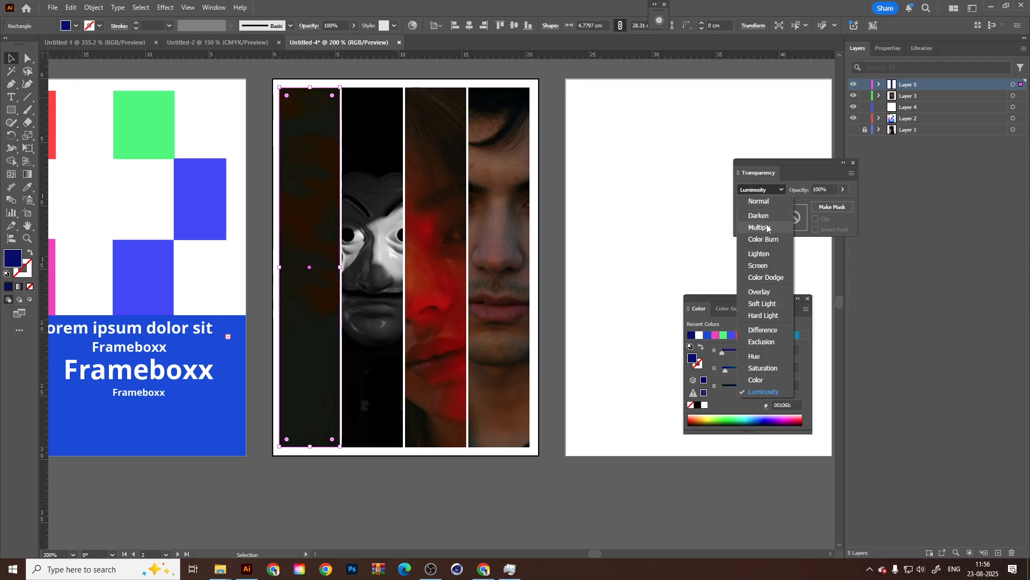
{"action": "left_click", "coordinate": [764, 230]}
{"action": "left_click", "coordinate": [759, 190]}
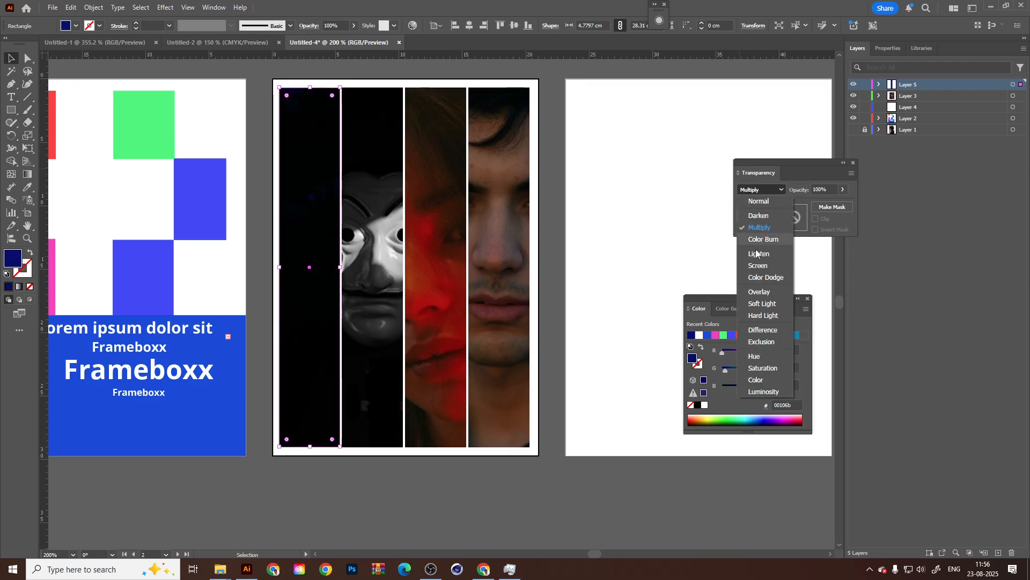
{"action": "left_click", "coordinate": [765, 304]}
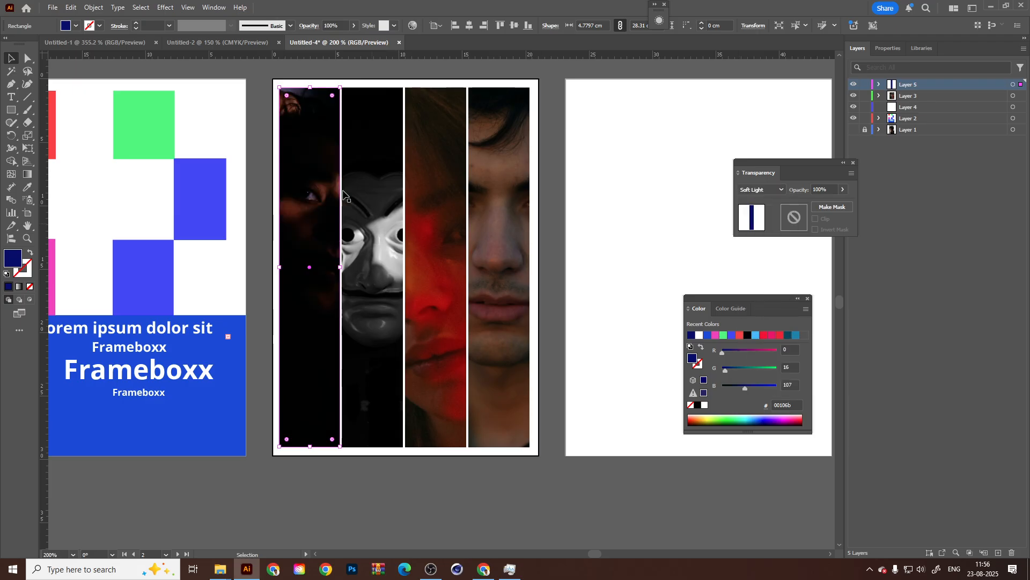
Change the fill of the overlay rectangle on the first face column to pure red #ff0000.
{"action": "double_click", "coordinate": [13, 260]}
{"action": "left_click_drag", "start_coordinate": [588, 283], "coordinate": [586, 250]}
{"action": "left_click_drag", "start_coordinate": [539, 277], "coordinate": [570, 252]}
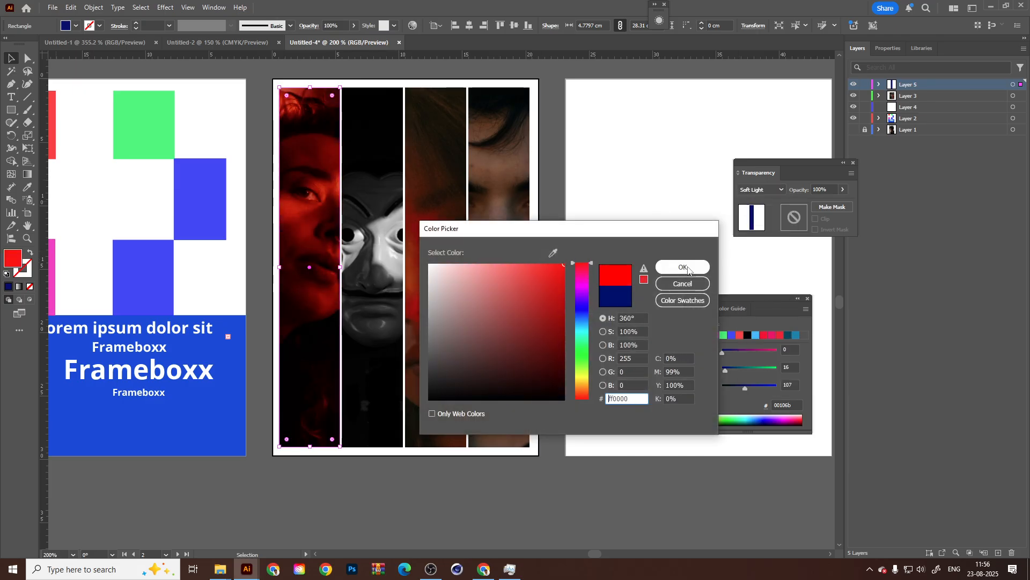
{"action": "left_click", "coordinate": [683, 267]}
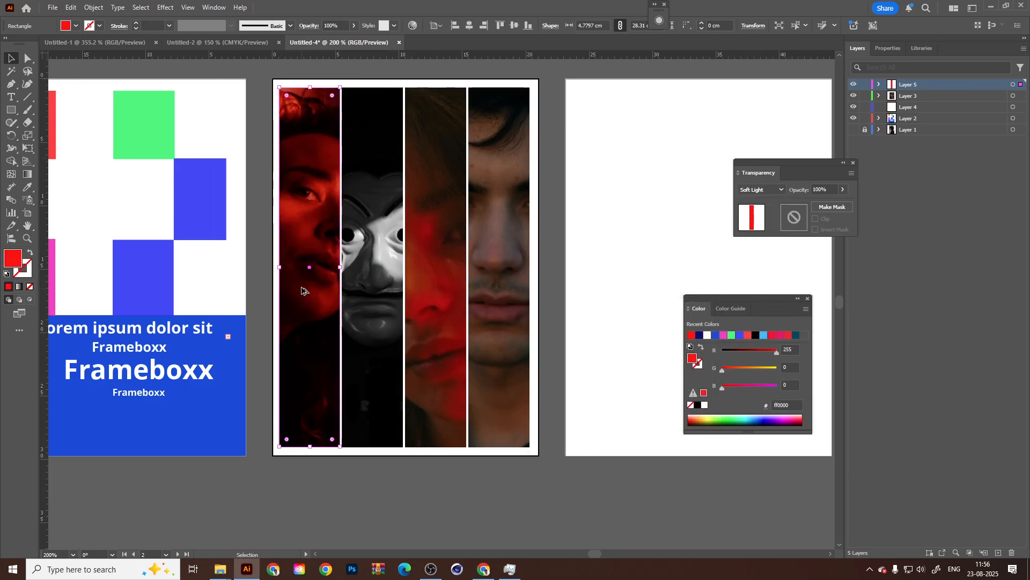
Duplicate the red Soft Light overlay onto the other three face columns.
{"action": "left_click_drag", "start_coordinate": [302, 291], "coordinate": [494, 298]}
{"action": "left_click", "coordinate": [621, 284]}
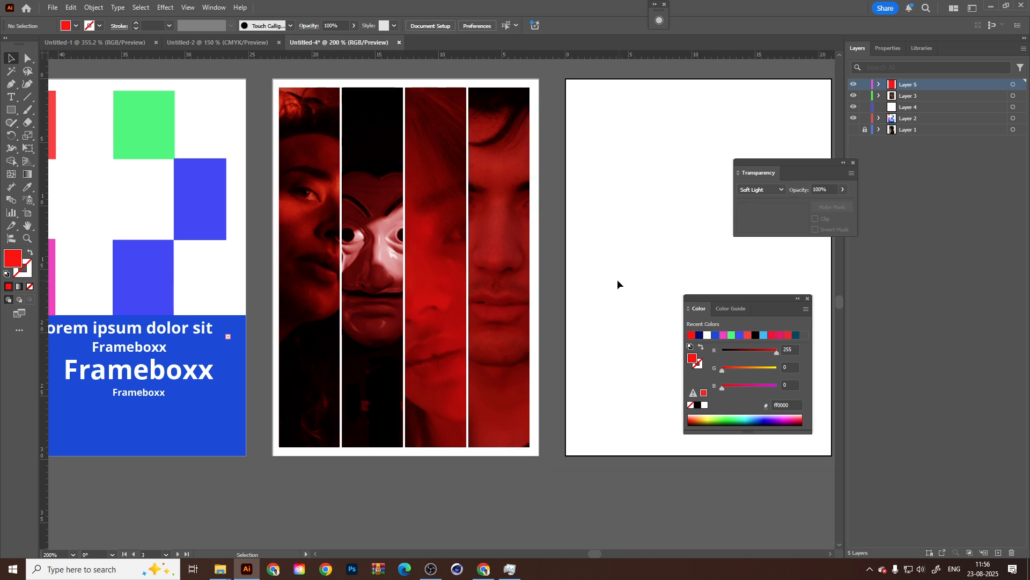
{"action": "scroll", "coordinate": [607, 282], "scroll_direction": "up", "scroll_amount": 1}
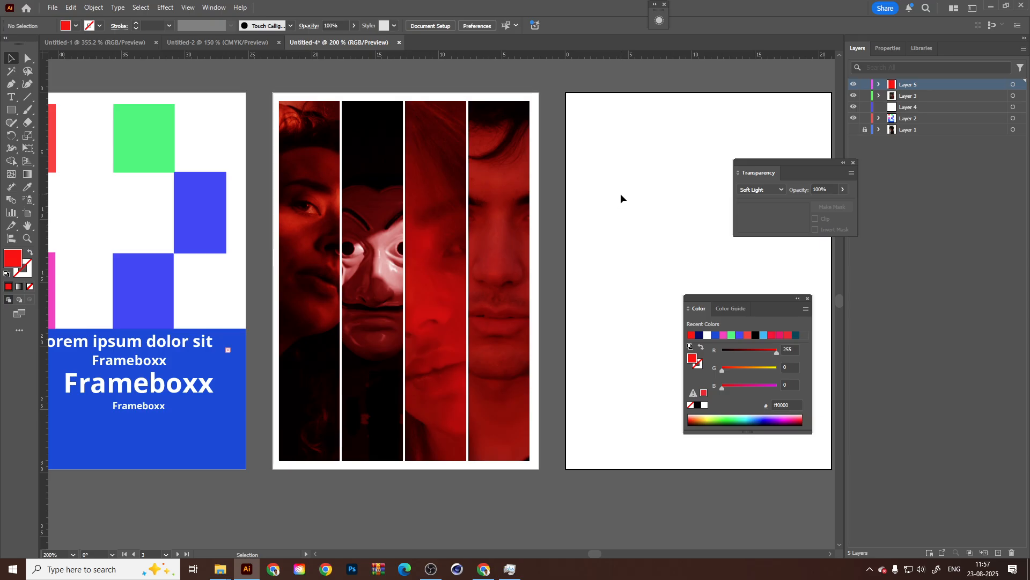
{"action": "left_click", "coordinate": [163, 8]}
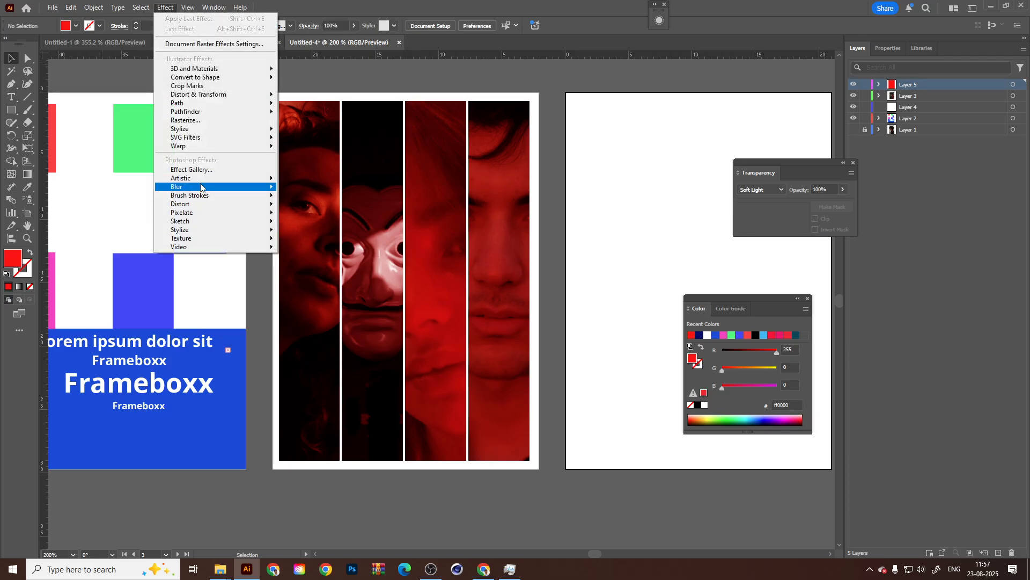
{"action": "left_click", "coordinate": [197, 170]}
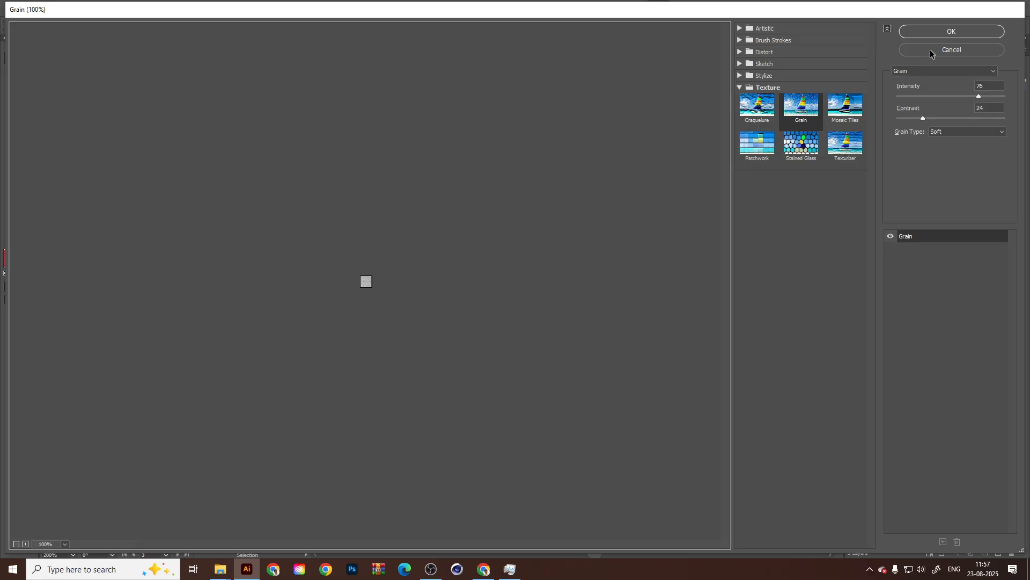
{"action": "left_click", "coordinate": [931, 52]}
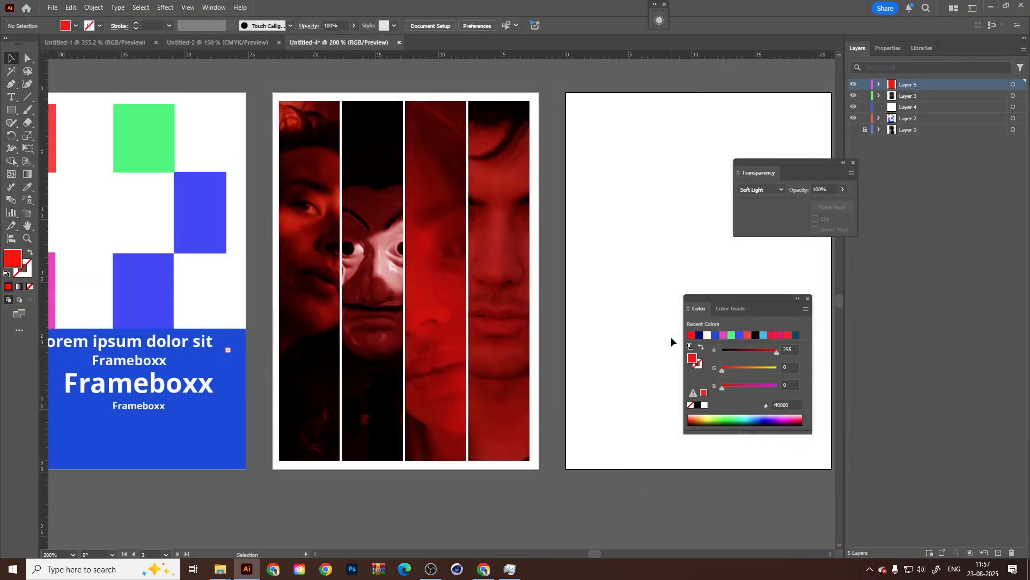
{"action": "key", "text": "ctrl+a"}
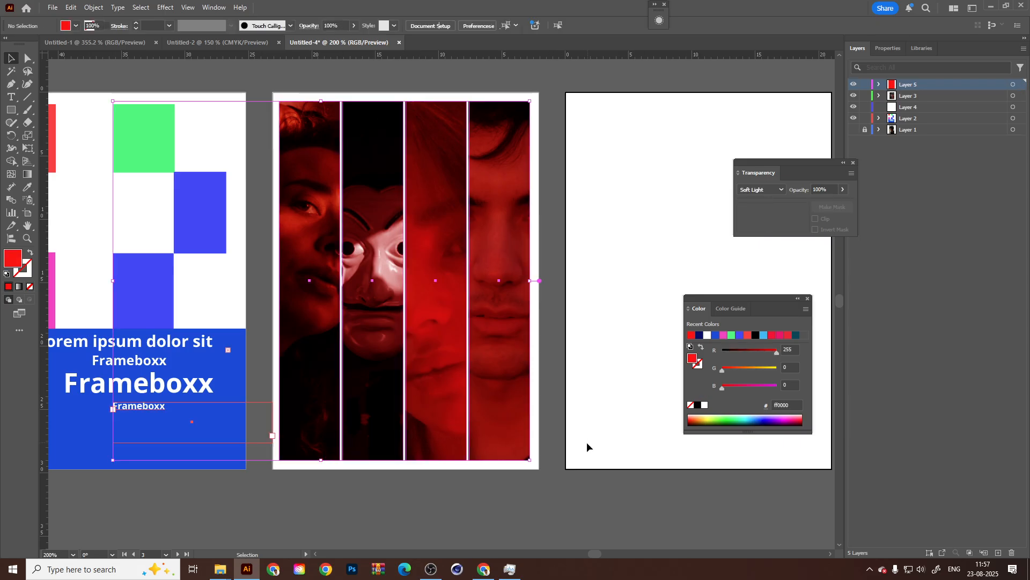
{"action": "left_click", "coordinate": [605, 434]}
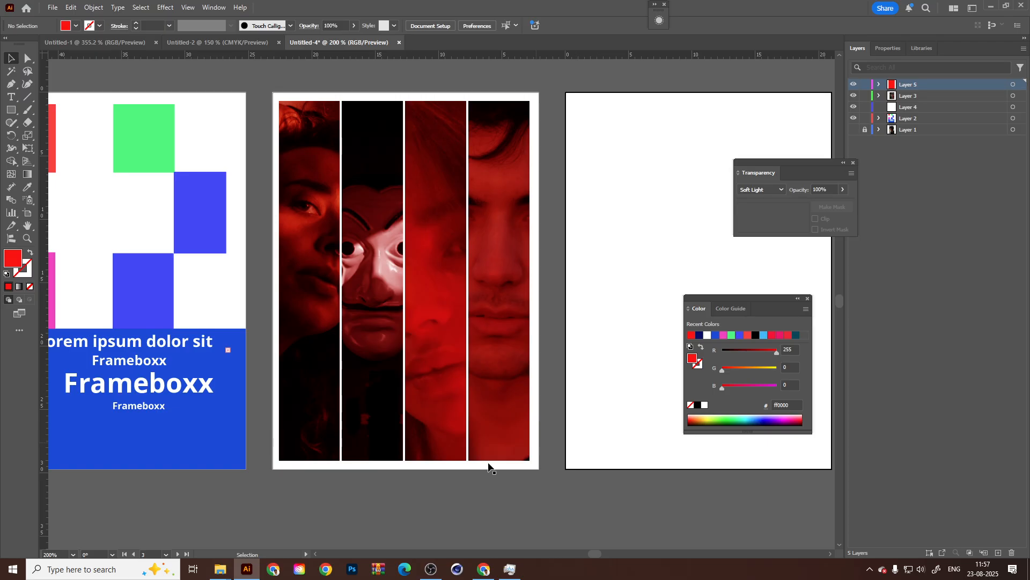
Nudge all four face columns and their red overlays slightly right to centre them on the second artboard.
{"action": "left_click_drag", "start_coordinate": [559, 490], "coordinate": [309, 160]}
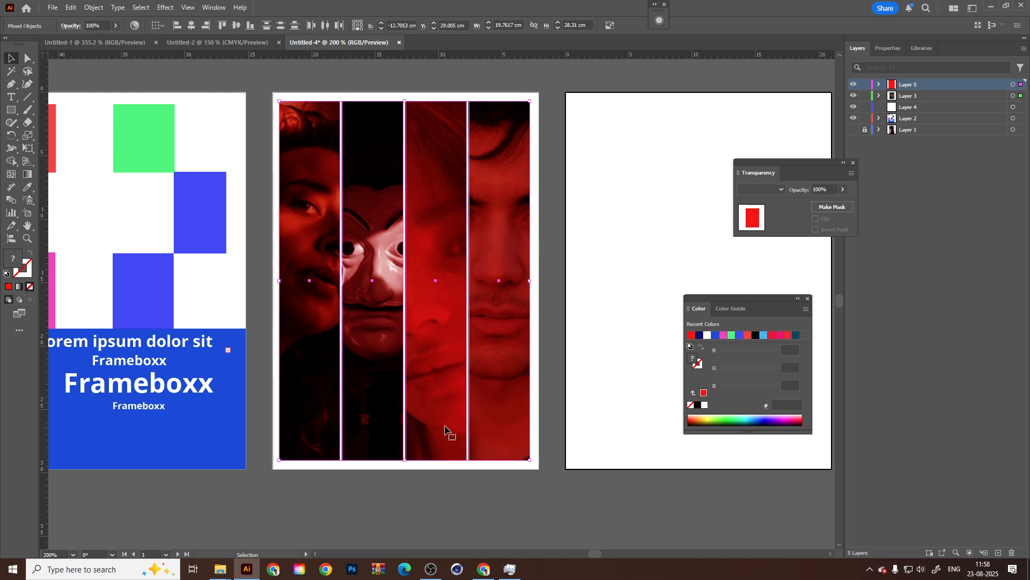
{"action": "scroll", "coordinate": [508, 461], "scroll_direction": "up", "scroll_amount": 1, "text": "alt"}
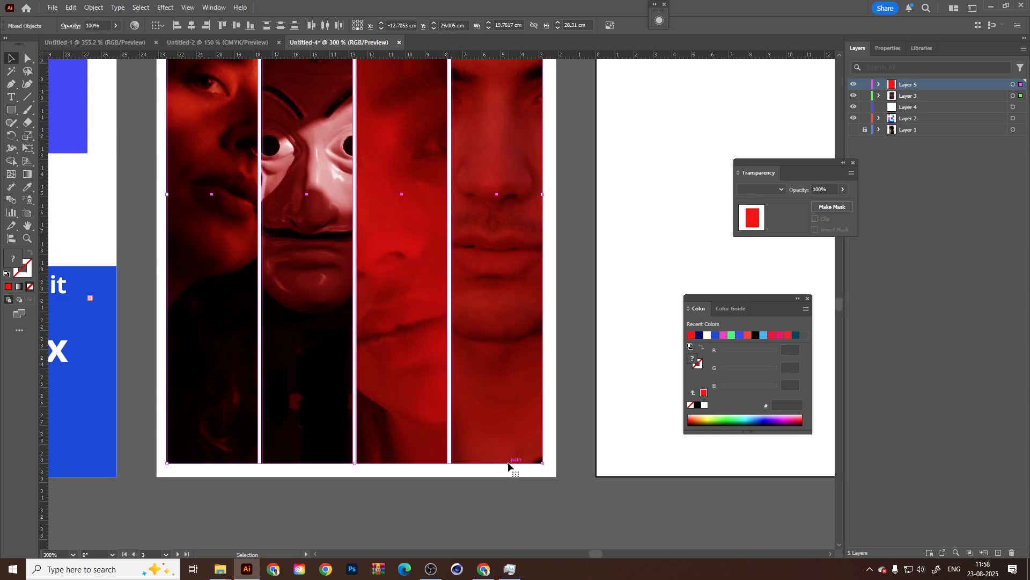
{"action": "left_click_drag", "start_coordinate": [508, 462], "coordinate": [510, 462]}
{"action": "left_click", "coordinate": [611, 419]}
Add a placeholder "Lorem ipsum" text line over the lower part of the first face column.
{"action": "scroll", "coordinate": [600, 483], "scroll_direction": "down", "scroll_amount": 2, "text": "alt"}
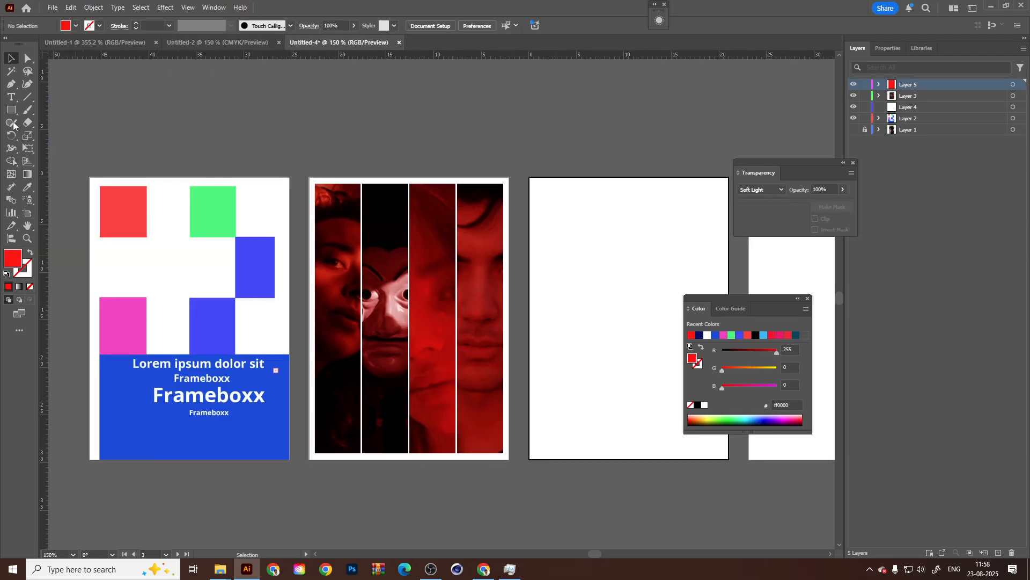
{"action": "left_click", "coordinate": [11, 98]}
{"action": "scroll", "coordinate": [326, 376], "scroll_direction": "up", "scroll_amount": 1, "text": "alt"}
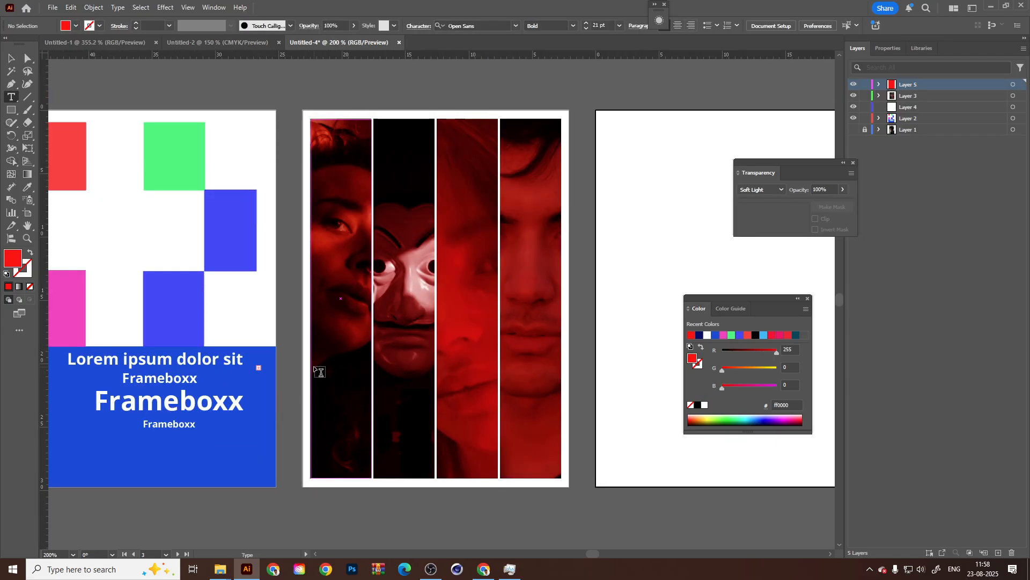
{"action": "left_click", "coordinate": [318, 369]}
{"action": "key", "text": "Escape"}
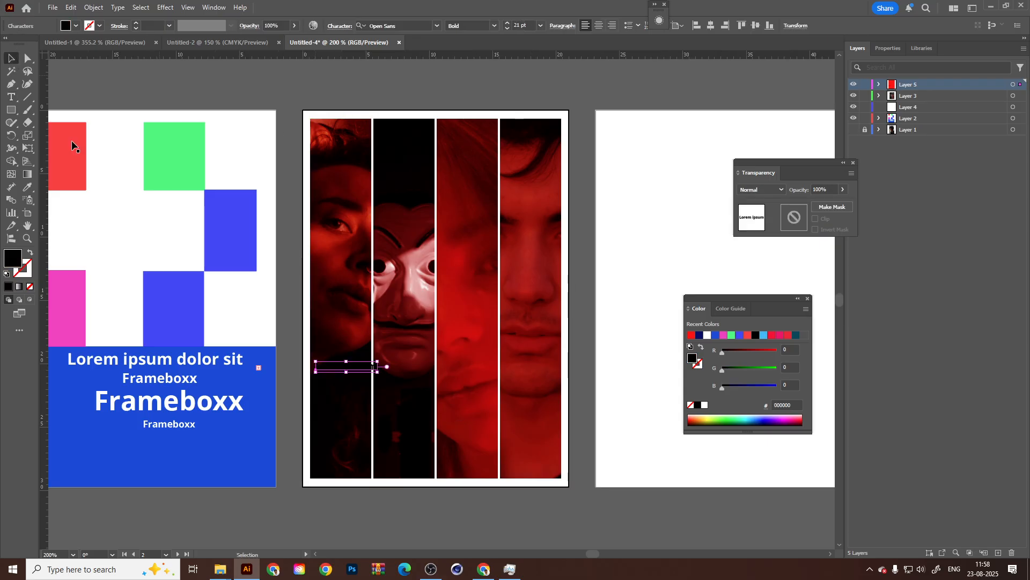
Colour the whole "Lorem ipsum" line white #ffffff and nudge it slightly within the first column.
{"action": "scroll", "coordinate": [349, 368], "scroll_direction": "up", "scroll_amount": 2, "text": "alt"}
{"action": "double_click", "coordinate": [359, 368]}
{"action": "key", "text": "ctrl+a"}
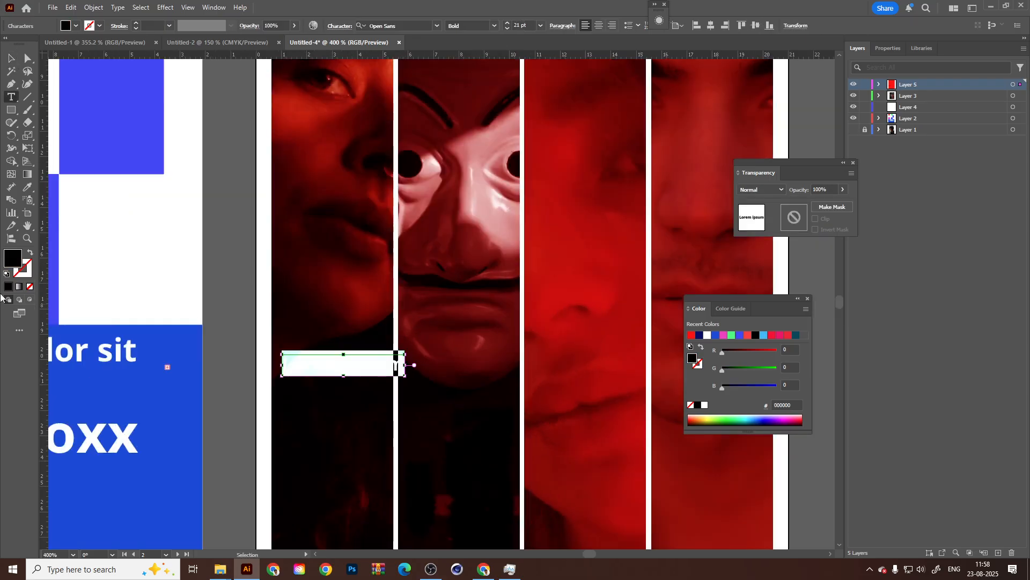
{"action": "double_click", "coordinate": [11, 263]}
{"action": "type", "text": "ffffff"}
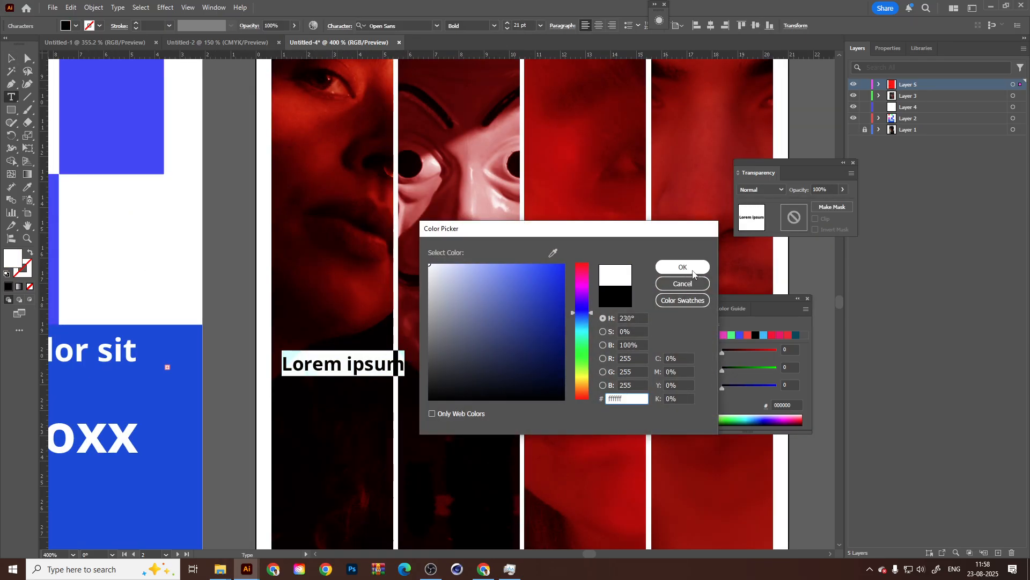
{"action": "key", "text": "Return"}
{"action": "left_click", "coordinate": [11, 58]}
{"action": "mouse_move", "coordinate": [383, 347]}
{"action": "left_mouse_down"}
{"action": "mouse_move", "coordinate": [396, 307]}
{"action": "mouse_move", "coordinate": [379, 351]}
{"action": "left_mouse_up"}
Draw a 21 × 29.7 cm rectangle on Layer 4 covering the entire second artboard behind the face columns.
{"action": "key", "text": "ctrl+minus"}
{"action": "left_click", "coordinate": [908, 107]}
{"action": "key", "text": "ctrl+minus"}
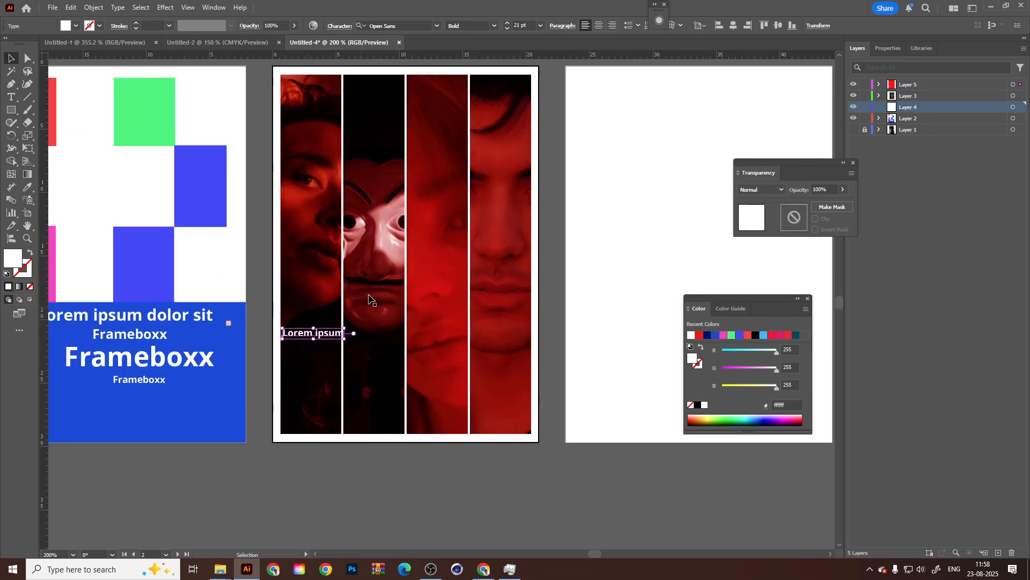
{"action": "left_click", "coordinate": [10, 110]}
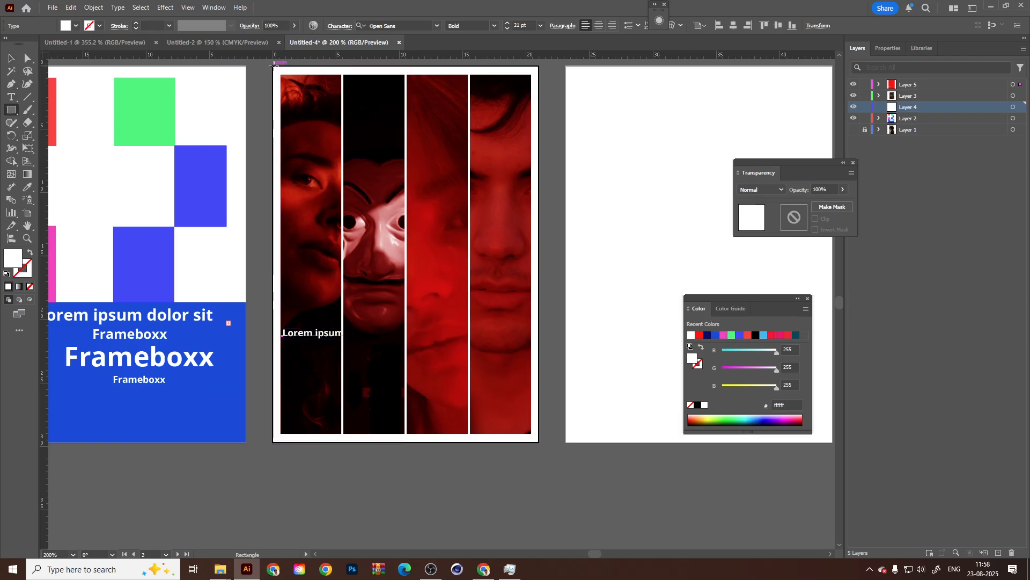
{"action": "mouse_move", "coordinate": [273, 67]}
{"action": "left_mouse_down"}
{"action": "mouse_move", "coordinate": [499, 124]}
{"action": "mouse_move", "coordinate": [539, 441]}
{"action": "left_mouse_up"}
{"action": "key", "text": "v"}
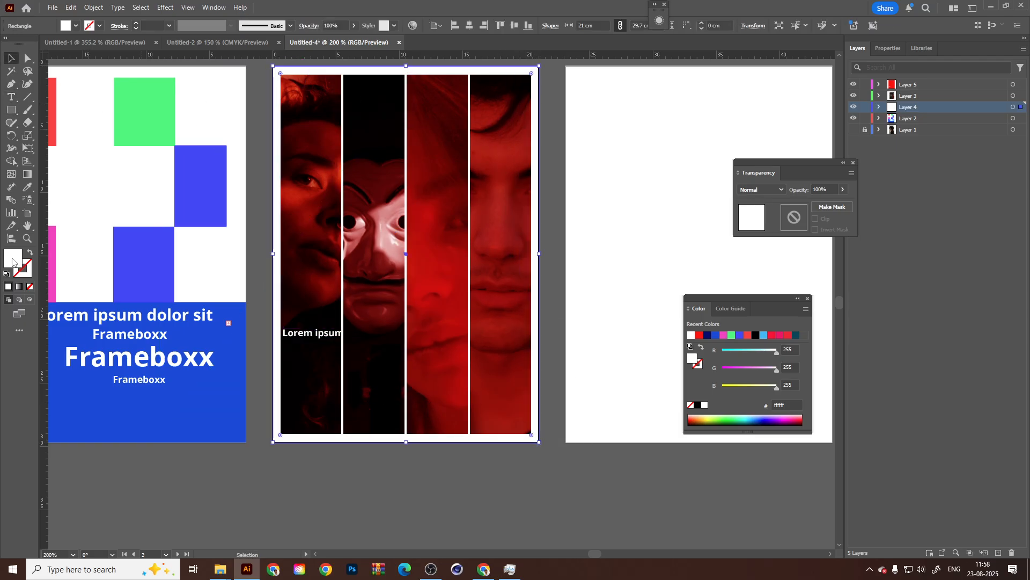
Fill the full-page background rectangle with black #000000.
{"action": "double_click", "coordinate": [13, 262]}
{"action": "left_click_drag", "start_coordinate": [492, 352], "coordinate": [398, 407]}
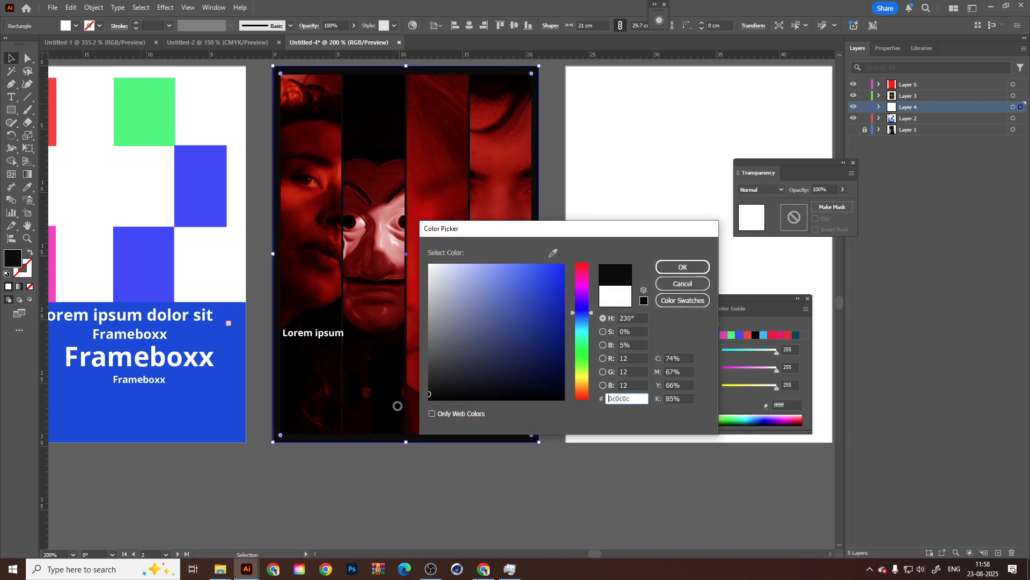
{"action": "left_click", "coordinate": [683, 267]}
{"action": "left_click", "coordinate": [671, 195]}
Duplicate the white text line just below itself, enlarge the copy to about 48.8 pt and align its start with the first line.
{"action": "left_click", "coordinate": [323, 336]}
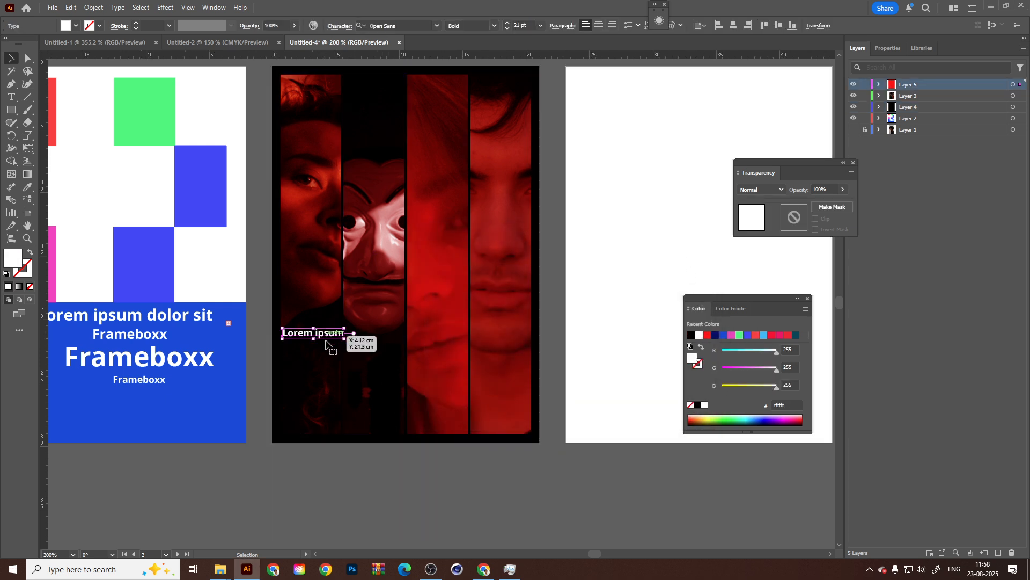
{"action": "left_click_drag", "start_coordinate": [329, 336], "coordinate": [329, 354]}
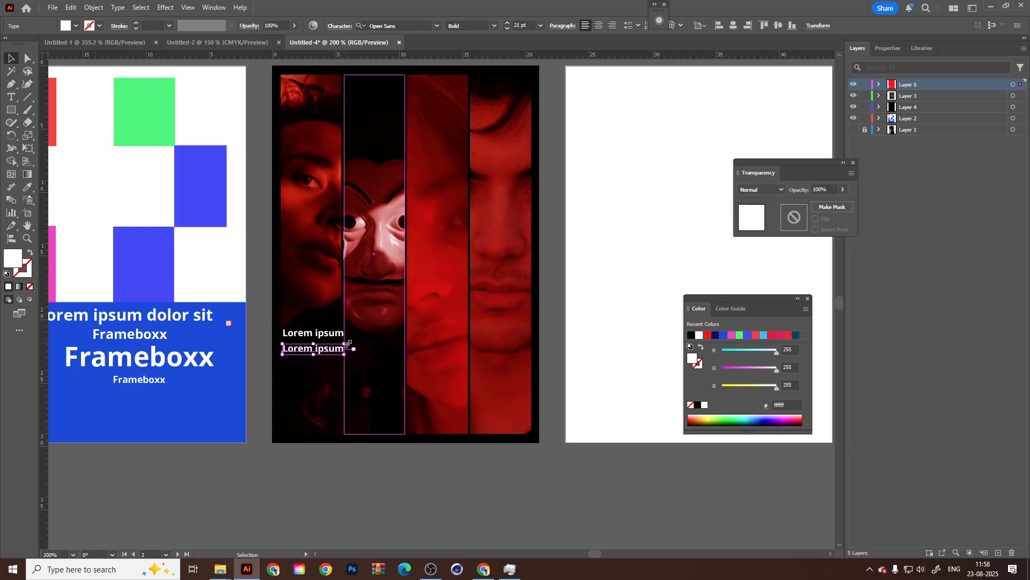
{"action": "left_click", "coordinate": [540, 26]}
{"action": "left_click", "coordinate": [554, 170]}
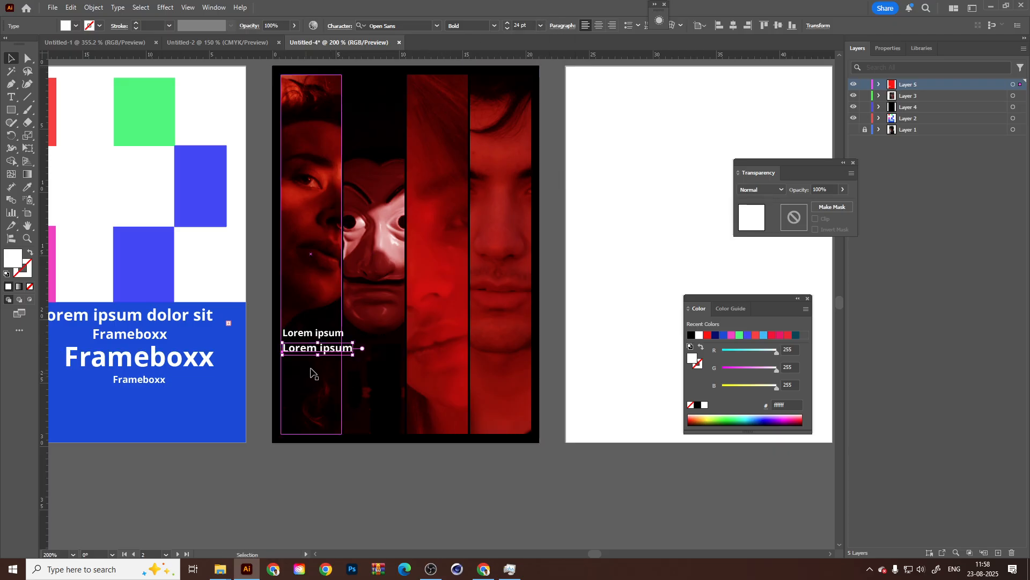
{"action": "left_click_drag", "start_coordinate": [353, 343], "coordinate": [390, 330]}
{"action": "scroll", "coordinate": [328, 349], "scroll_direction": "up", "scroll_amount": 2}
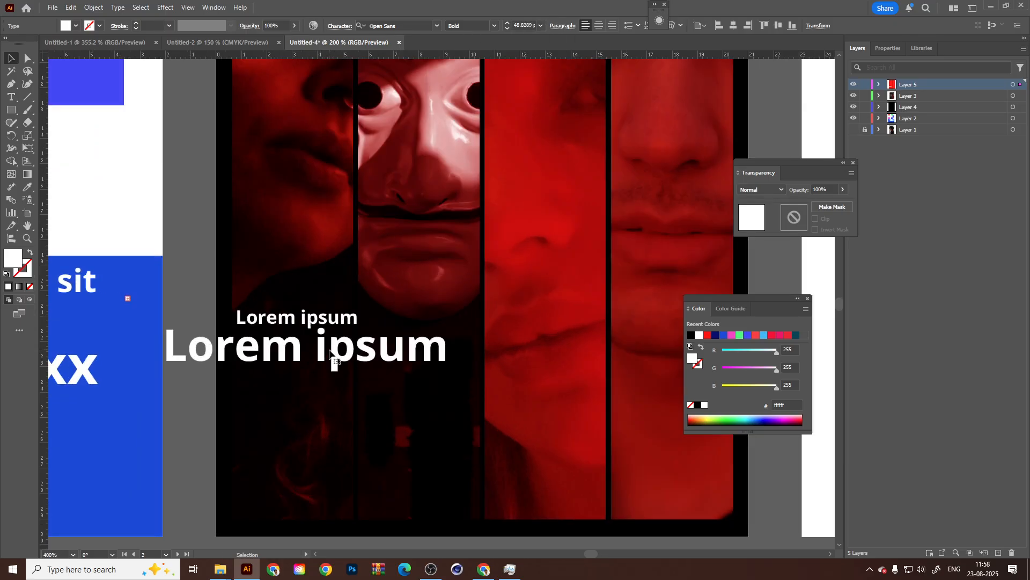
{"action": "left_click_drag", "start_coordinate": [301, 352], "coordinate": [371, 357]}
Add two more text copies: a small line under the enlarged one and a title of about 71.9 pt near the poster's bottom.
{"action": "left_click_drag", "start_coordinate": [412, 361], "coordinate": [397, 378]}
{"action": "left_click_drag", "start_coordinate": [502, 350], "coordinate": [475, 294]}
{"action": "left_click_drag", "start_coordinate": [369, 353], "coordinate": [554, 404]}
{"action": "scroll", "coordinate": [481, 401], "scroll_direction": "down", "scroll_amount": 3}
{"action": "left_click", "coordinate": [488, 461]}
{"action": "left_click_drag", "start_coordinate": [435, 401], "coordinate": [371, 394]}
Set the large bottom title's font to Cinzel Decorative.
{"action": "scroll", "coordinate": [371, 395], "scroll_direction": "up", "scroll_amount": 1}
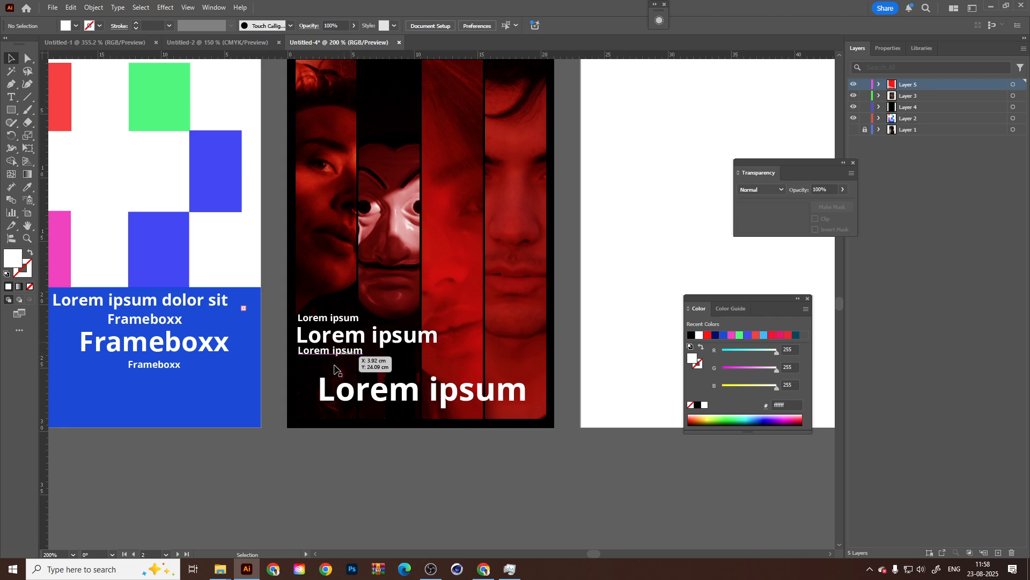
{"action": "scroll", "coordinate": [481, 260], "scroll_direction": "up", "scroll_amount": 2}
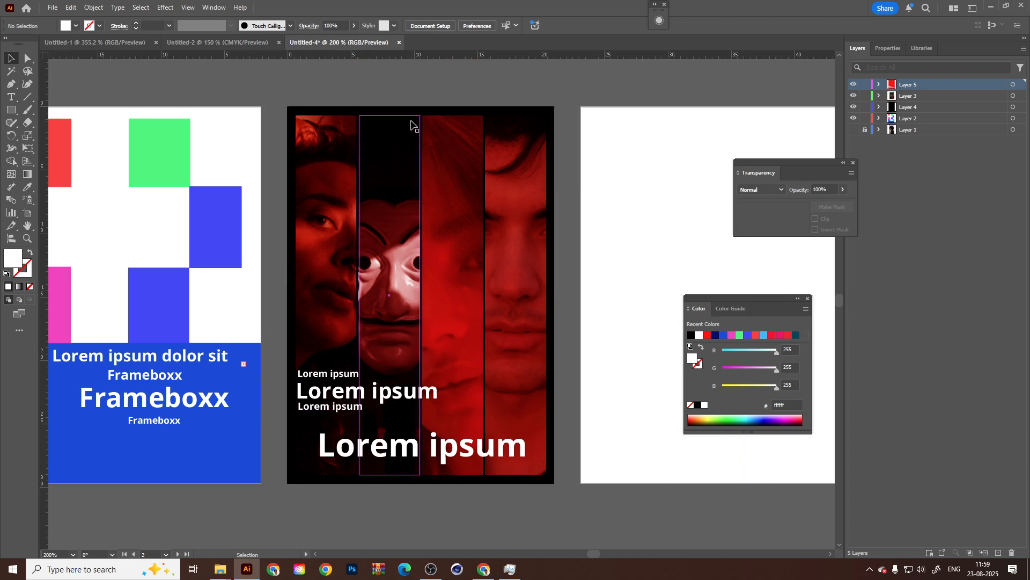
{"action": "left_click", "coordinate": [439, 458]}
{"action": "left_click", "coordinate": [437, 26]}
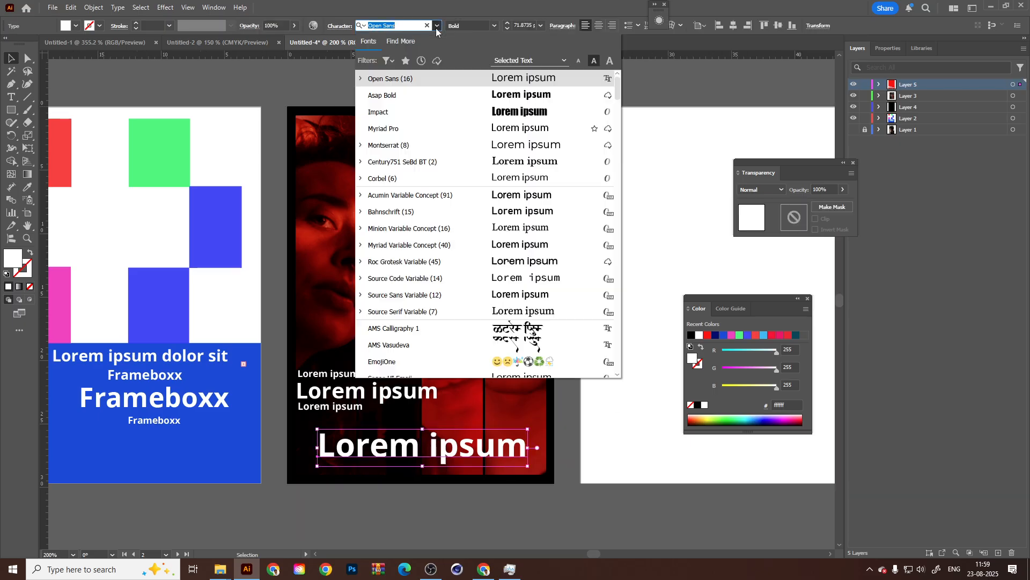
{"action": "scroll", "coordinate": [524, 307], "scroll_direction": "down", "scroll_amount": 5}
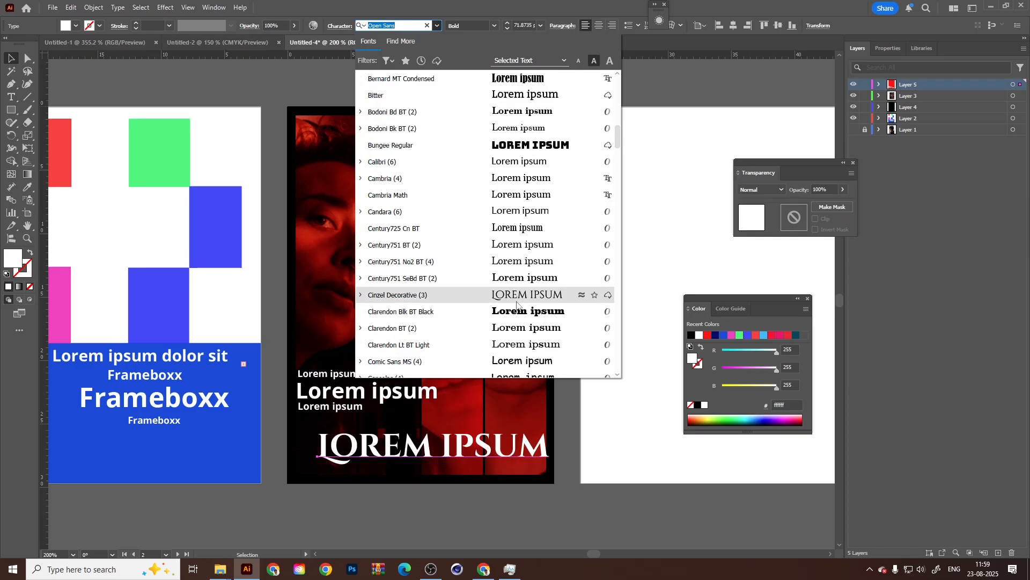
{"action": "left_click", "coordinate": [516, 304]}
{"action": "left_click", "coordinate": [437, 490]}
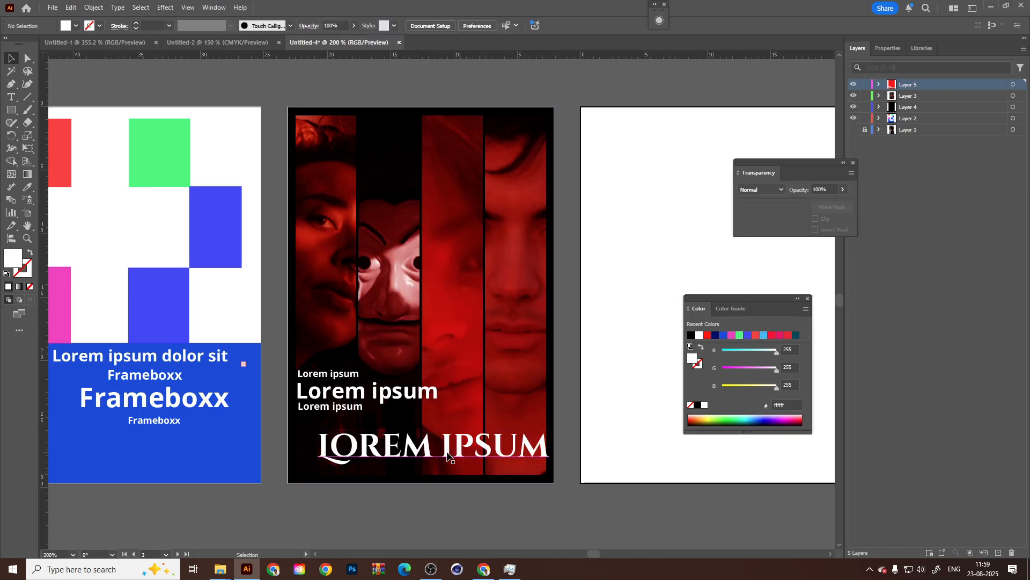
Shift the Cinzel Decorative title left until it sits centred across the four columns.
{"action": "left_click_drag", "start_coordinate": [448, 455], "coordinate": [438, 455]}
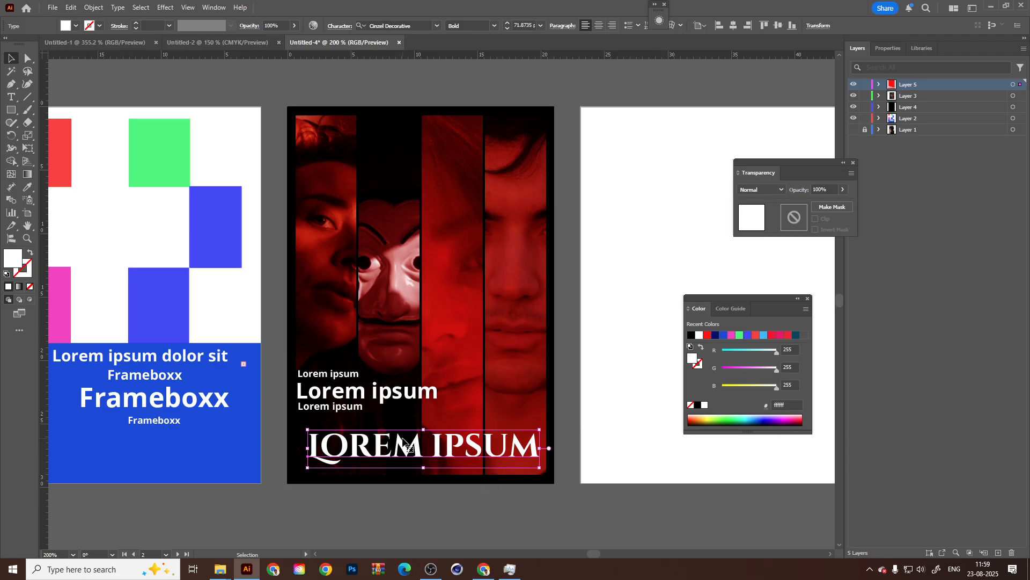
{"action": "left_click", "coordinate": [652, 476]}
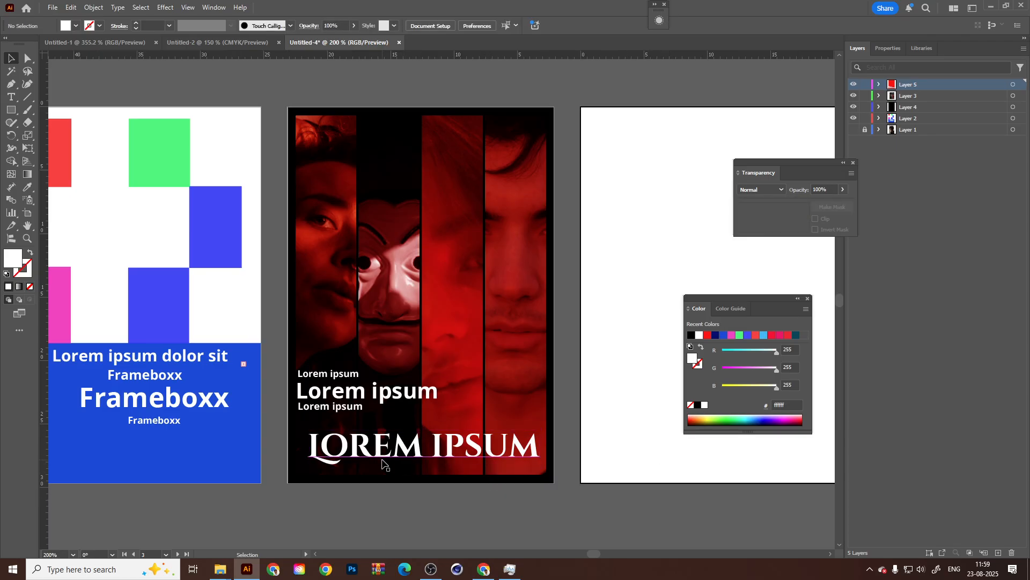
{"action": "left_click_drag", "start_coordinate": [382, 463], "coordinate": [379, 464]}
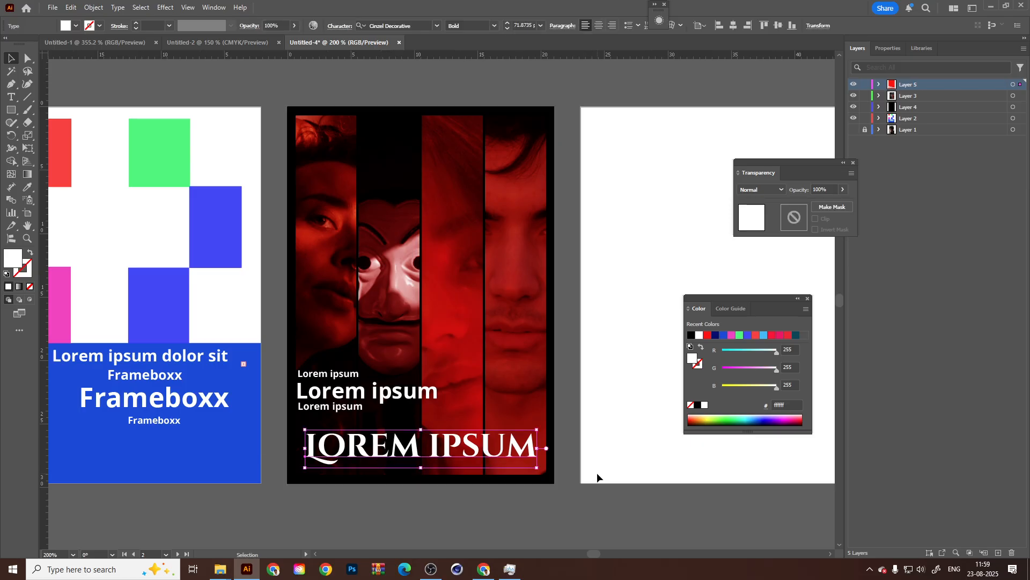
Select the three text lines above the title together and set their font to Cinzel Decorative.
{"action": "left_click_drag", "start_coordinate": [327, 409], "coordinate": [326, 390]}
{"action": "left_click", "coordinate": [334, 394], "text": "shift"}
{"action": "left_click", "coordinate": [329, 375], "text": "shift"}
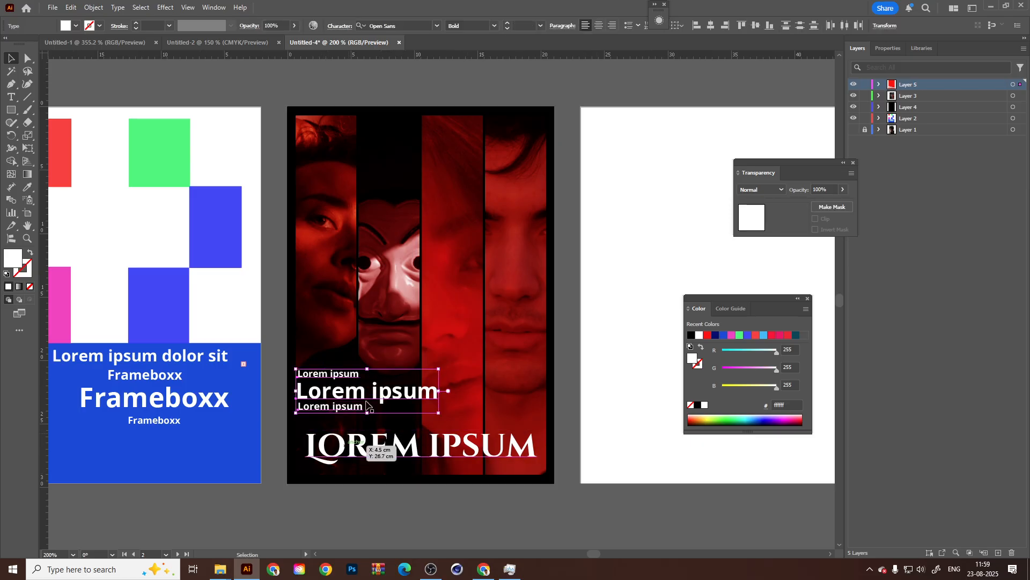
{"action": "left_click", "coordinate": [438, 26]}
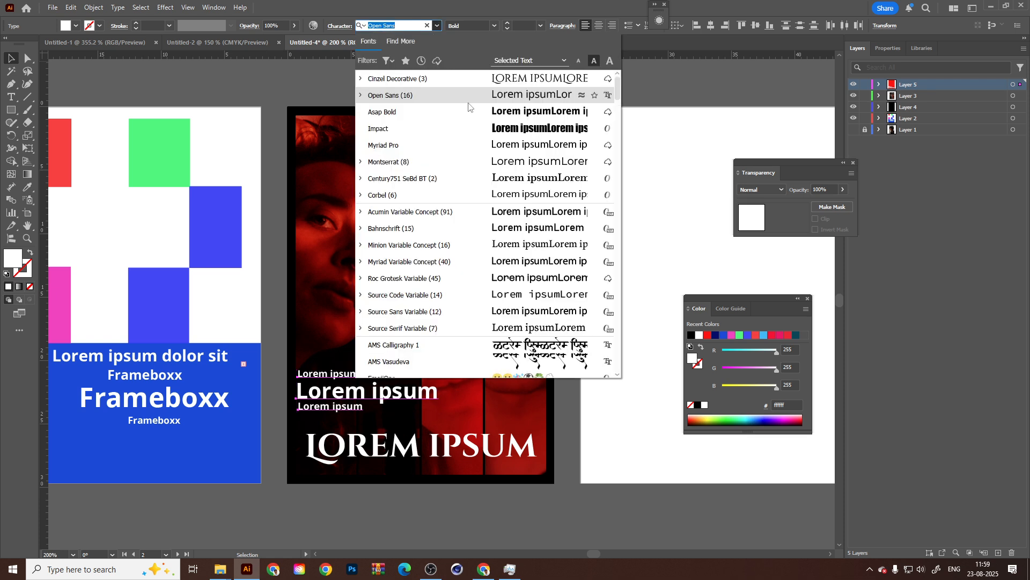
{"action": "left_click", "coordinate": [461, 78]}
Move the three upper text lines right and down, just above the title, and leave only the third line selected.
{"action": "left_click_drag", "start_coordinate": [336, 372], "coordinate": [398, 385]}
{"action": "left_click", "coordinate": [397, 387], "text": "shift"}
{"action": "left_click", "coordinate": [392, 406], "text": "shift"}
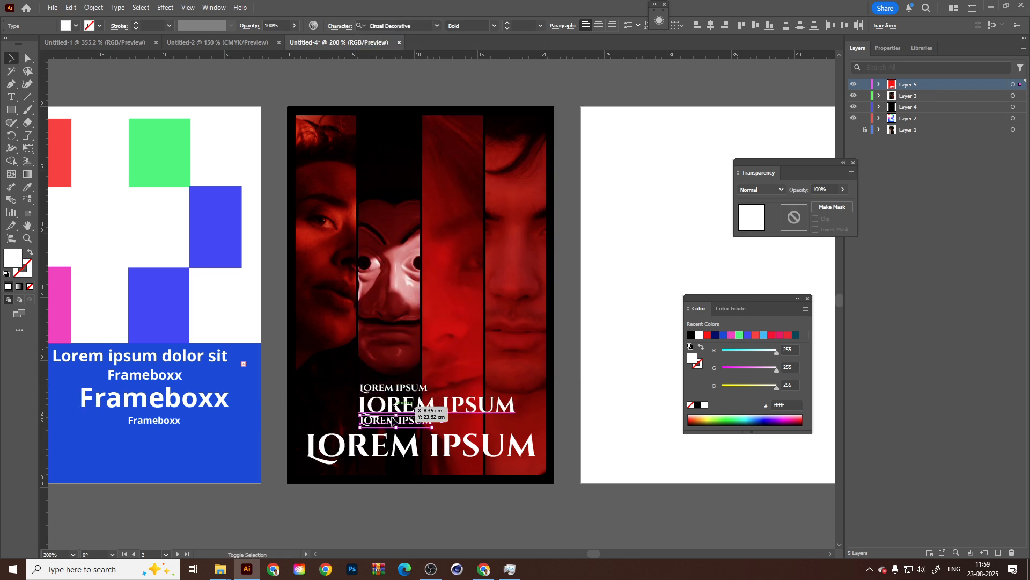
Centre-align the three small text lines above the title and shift them right until they sit centred over it.
{"action": "left_click", "coordinate": [393, 389]}
{"action": "left_click", "coordinate": [392, 406], "text": "shift"}
{"action": "left_click", "coordinate": [390, 420], "text": "shift"}
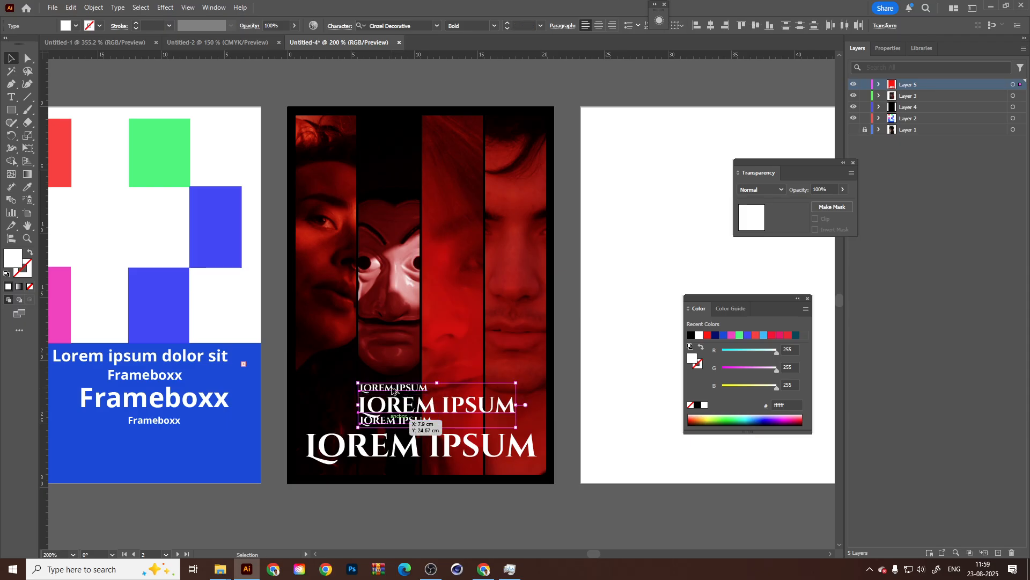
{"action": "left_click", "coordinate": [599, 26]}
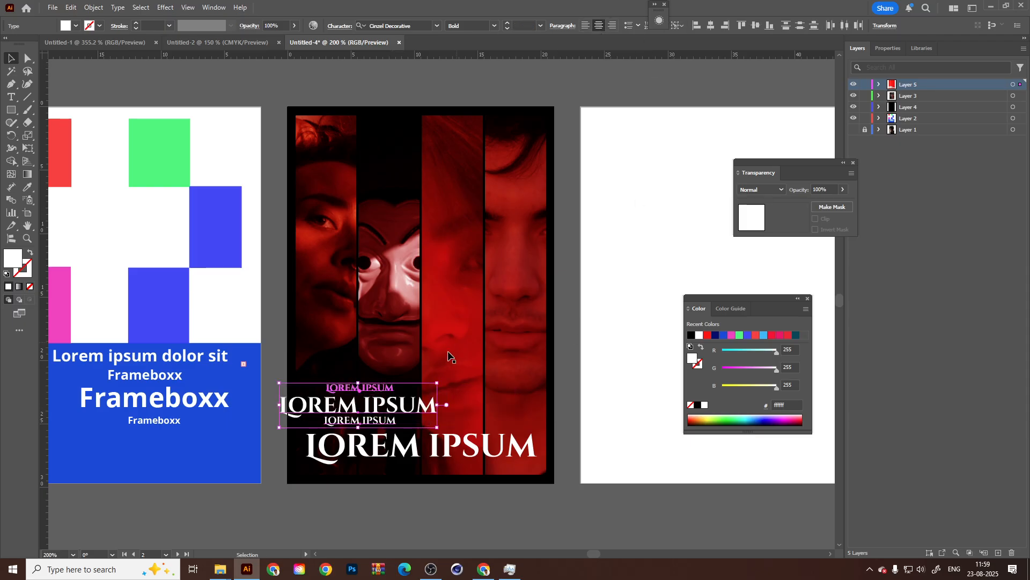
{"action": "left_click_drag", "start_coordinate": [387, 408], "coordinate": [443, 412]}
{"action": "left_click", "coordinate": [607, 388]}
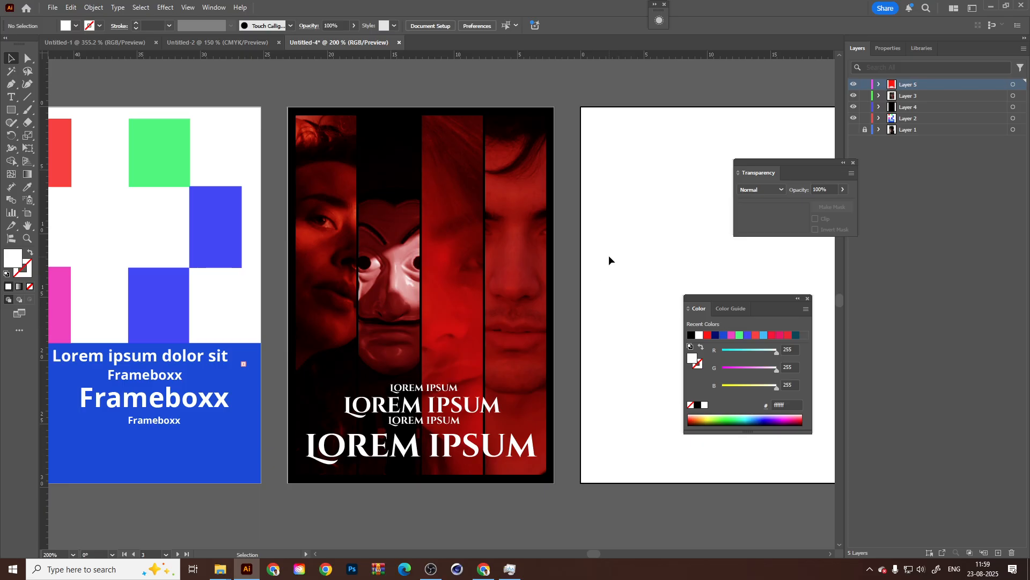
Draw a white rectangle about 20.1 by 21.2 cm across the upper part of the third artboard.
{"action": "scroll", "coordinate": [609, 255], "scroll_direction": "right", "scroll_amount": 5}
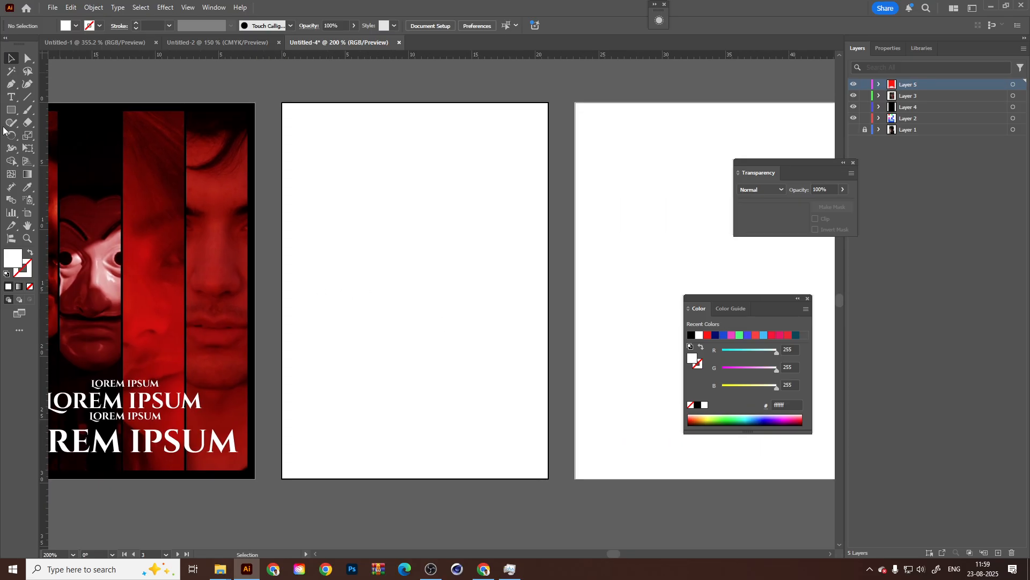
{"action": "left_click", "coordinate": [11, 110]}
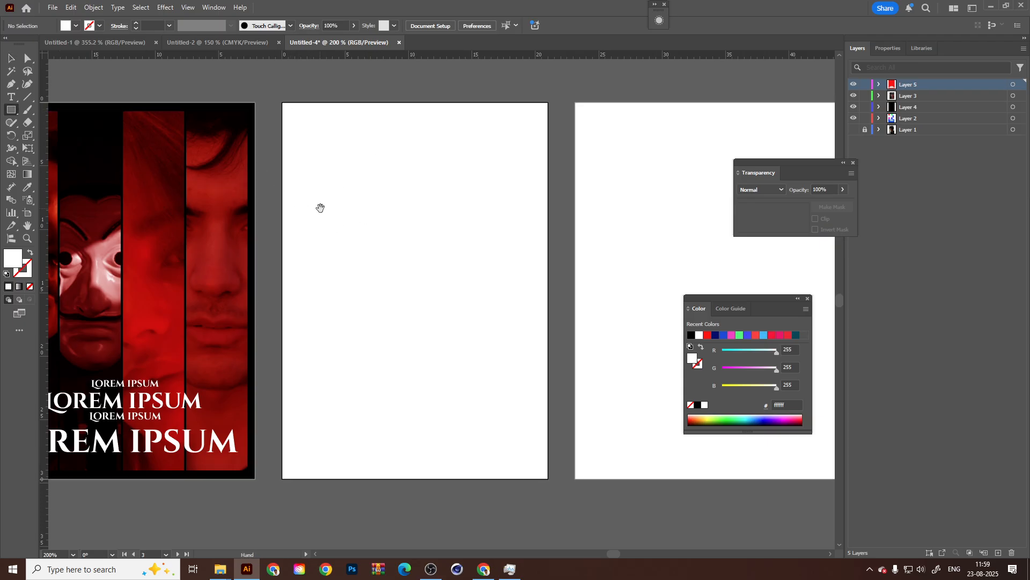
{"action": "left_click_drag", "start_coordinate": [287, 108], "coordinate": [542, 376]}
{"action": "key", "text": "v"}
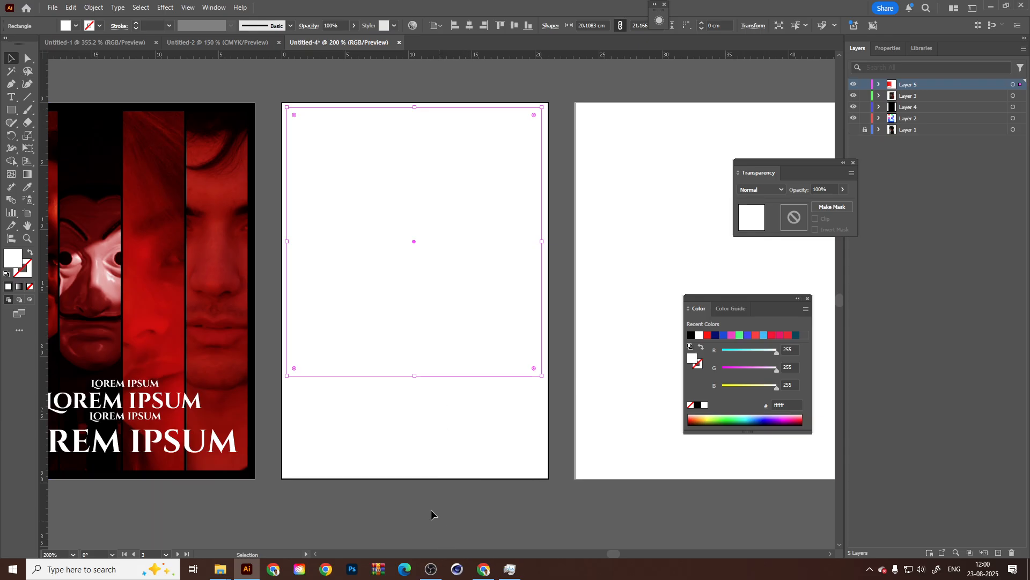
{"action": "left_click", "coordinate": [558, 204]}
{"action": "left_click", "coordinate": [448, 178]}
Find the blue-and-orange abstract Unsplash image in the Downloads folder and place it in the Illustrator document as a linked image.
{"action": "mouse_move", "coordinate": [220, 568]}
{"action": "left_click", "coordinate": [172, 515]}
{"action": "scroll", "coordinate": [225, 308], "scroll_direction": "up", "scroll_amount": 5}
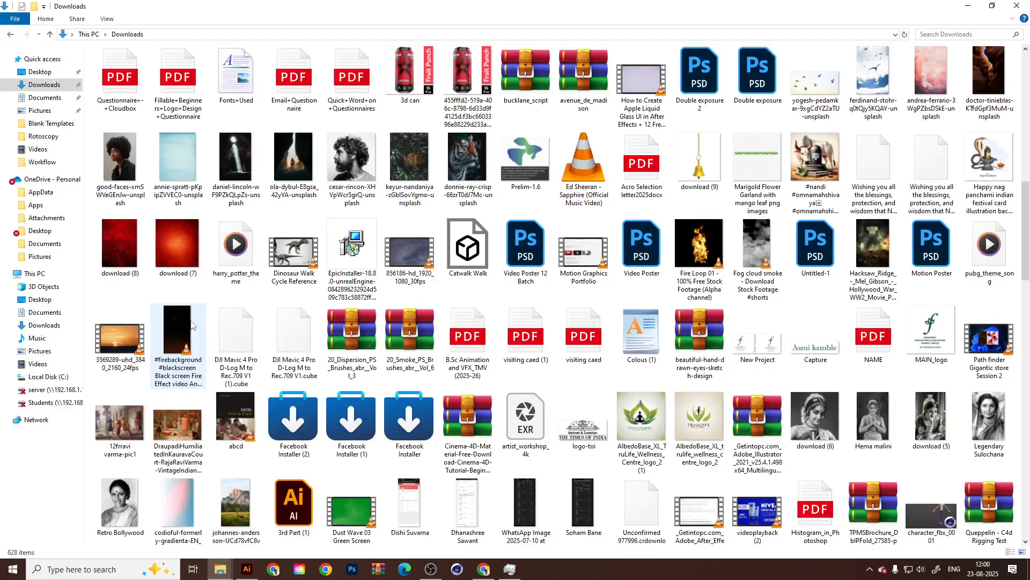
{"action": "left_click", "coordinate": [119, 513]}
{"action": "scroll", "coordinate": [271, 282], "scroll_direction": "up", "scroll_amount": 3}
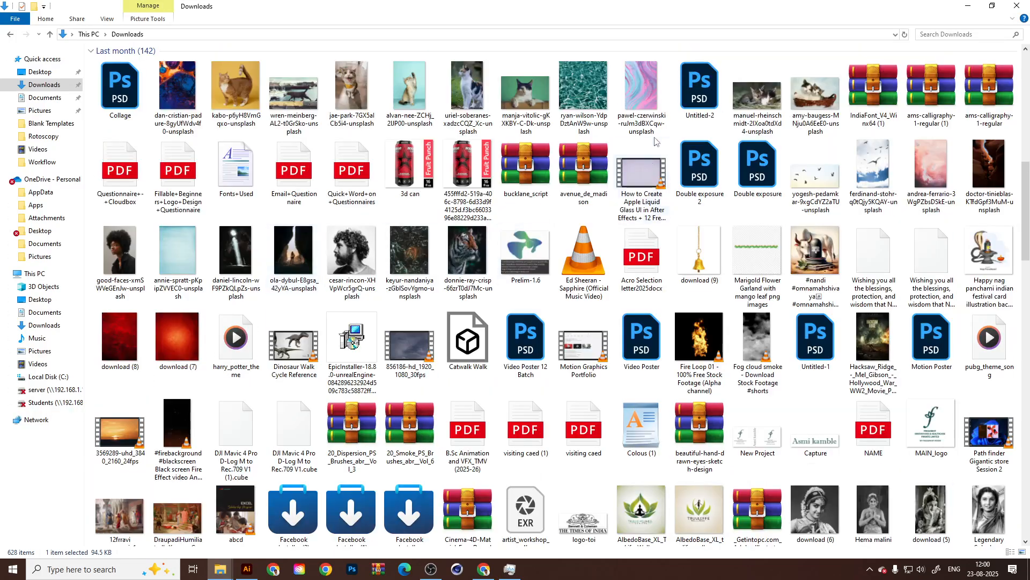
{"action": "left_click", "coordinate": [351, 89]}
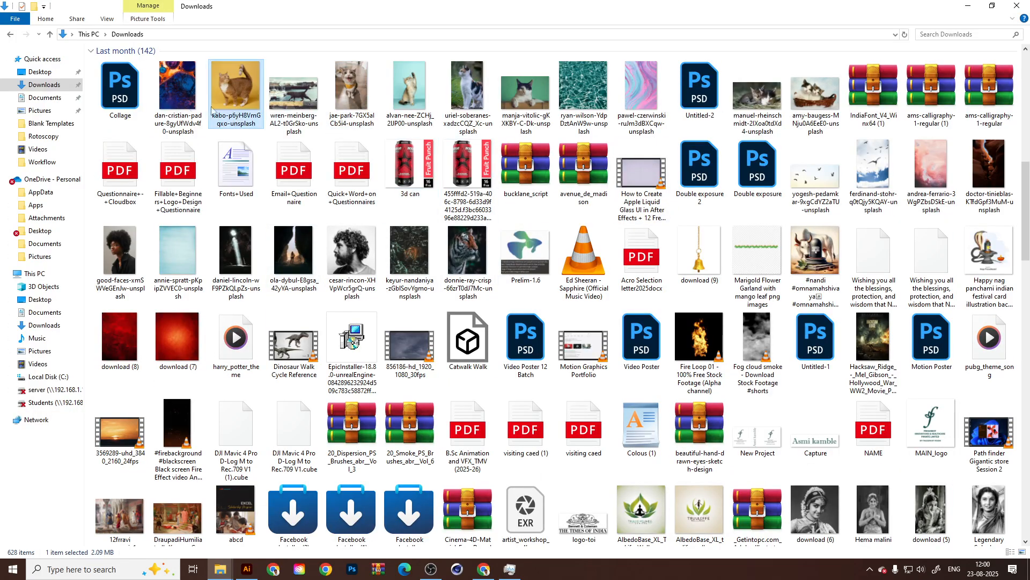
{"action": "left_click_drag", "start_coordinate": [175, 94], "coordinate": [459, 245]}
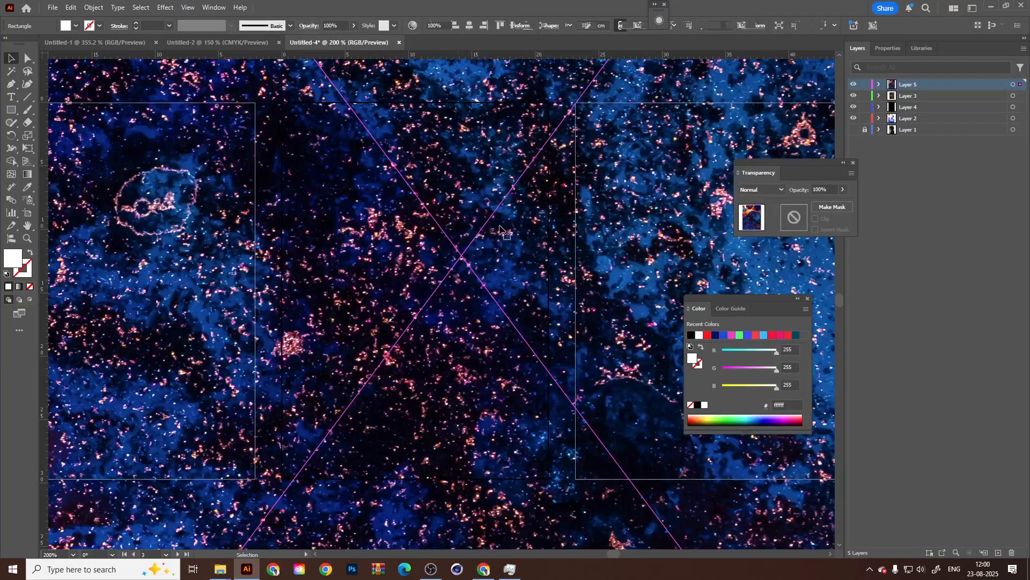
Scale the placed abstract image down to about 16.9 by 22.5 cm over the third artboard.
{"action": "key", "text": "ctrl+minus"}
{"action": "key", "text": "ctrl+minus"}
{"action": "key", "text": "ctrl+minus"}
{"action": "key", "text": "ctrl+minus"}
{"action": "key", "text": "ctrl+minus"}
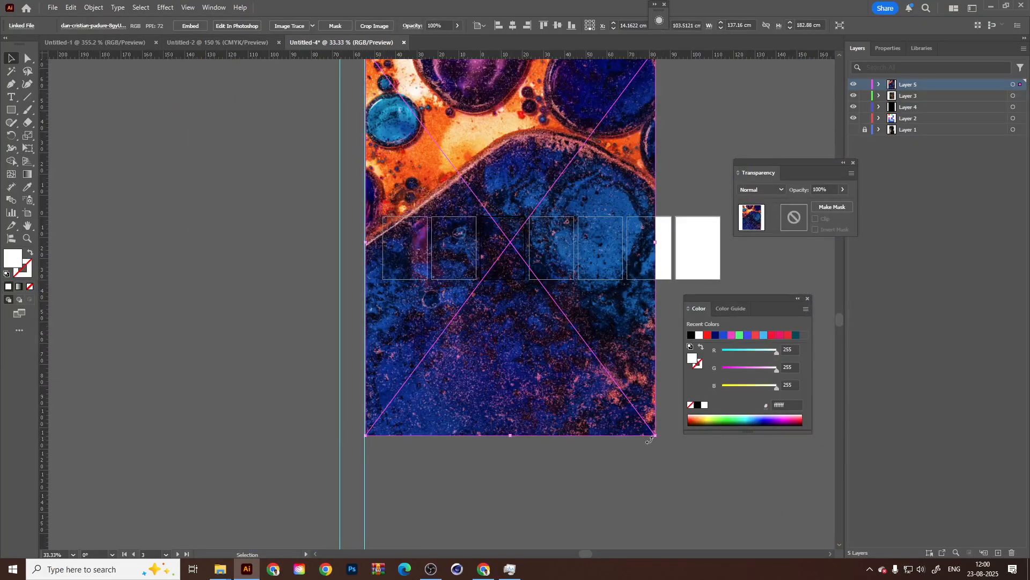
{"action": "left_click_drag", "start_coordinate": [655, 435], "coordinate": [528, 265]}
{"action": "scroll", "coordinate": [527, 244], "scroll_direction": "up", "scroll_amount": 4}
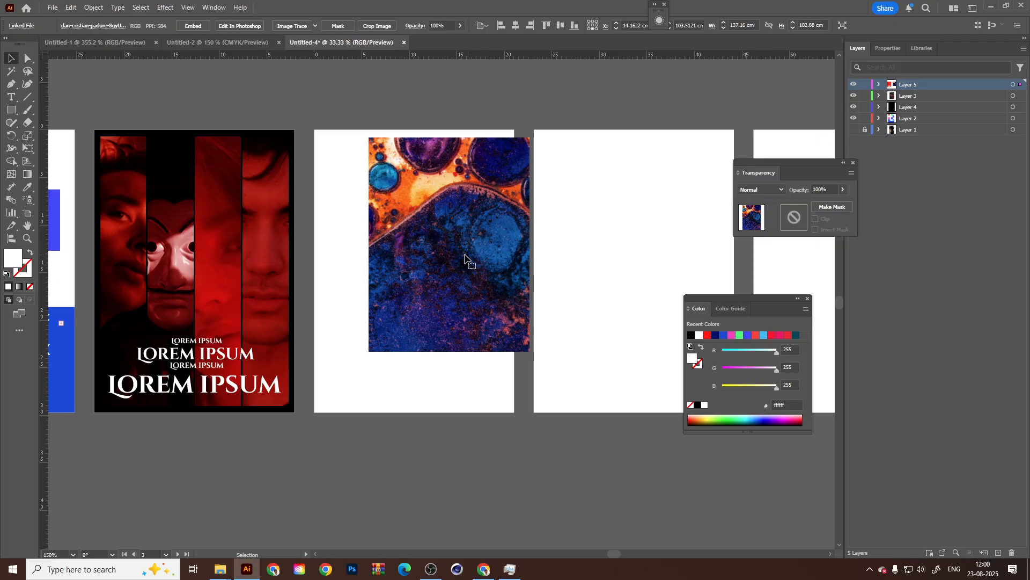
Send the abstract image to the back so it lies behind the white rectangle.
{"action": "right_click", "coordinate": [491, 252]}
{"action": "left_click", "coordinate": [428, 409]}
{"action": "right_click", "coordinate": [445, 350]}
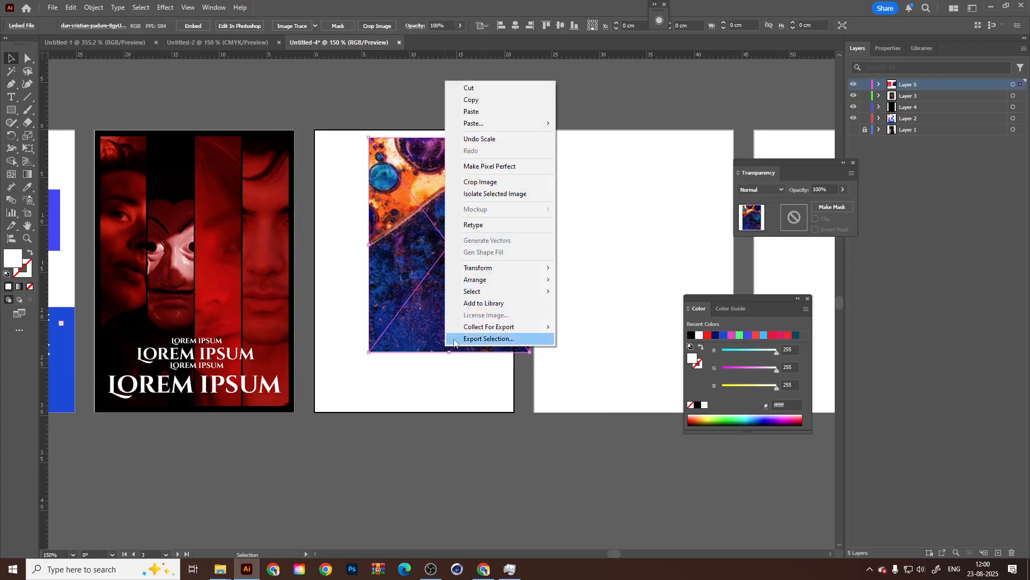
{"action": "mouse_move", "coordinate": [489, 279]}
{"action": "left_click", "coordinate": [609, 315]}
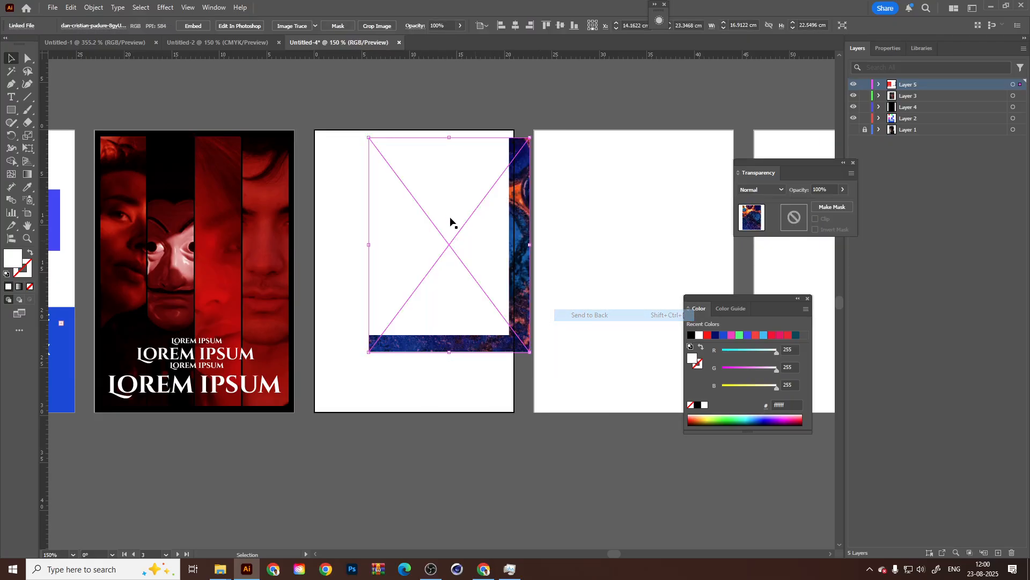
Move and enlarge the image to about 21.5 by 28.7 cm behind the whole rectangle, and clip it with a clipping mask.
{"action": "mouse_move", "coordinate": [538, 280]}
{"action": "left_mouse_down"}
{"action": "mouse_move", "coordinate": [573, 308]}
{"action": "mouse_move", "coordinate": [517, 296]}
{"action": "mouse_move", "coordinate": [520, 283]}
{"action": "left_mouse_up"}
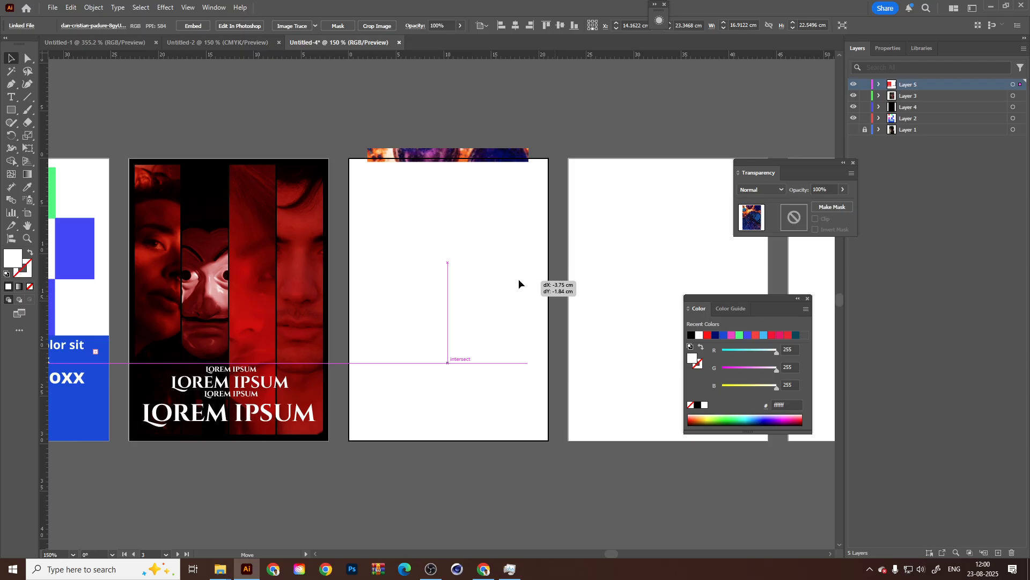
{"action": "left_click_drag", "start_coordinate": [529, 150], "coordinate": [550, 119]}
{"action": "right_click", "coordinate": [484, 219]}
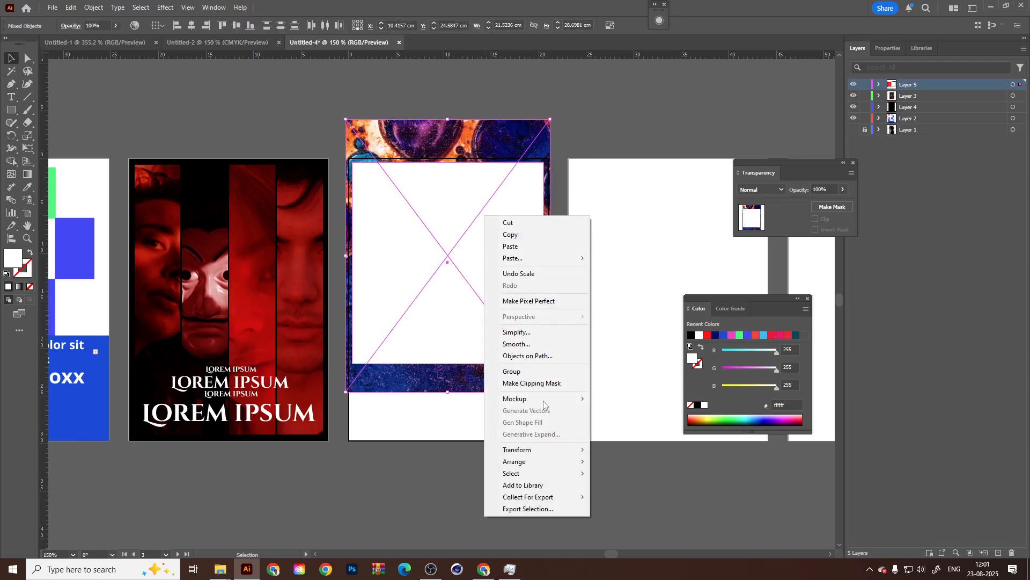
{"action": "left_click", "coordinate": [531, 383]}
{"action": "left_click", "coordinate": [652, 375]}
Adjust the clipped image's horizontal position so its side margins on the third artboard are nearly equal.
{"action": "left_click", "coordinate": [453, 361]}
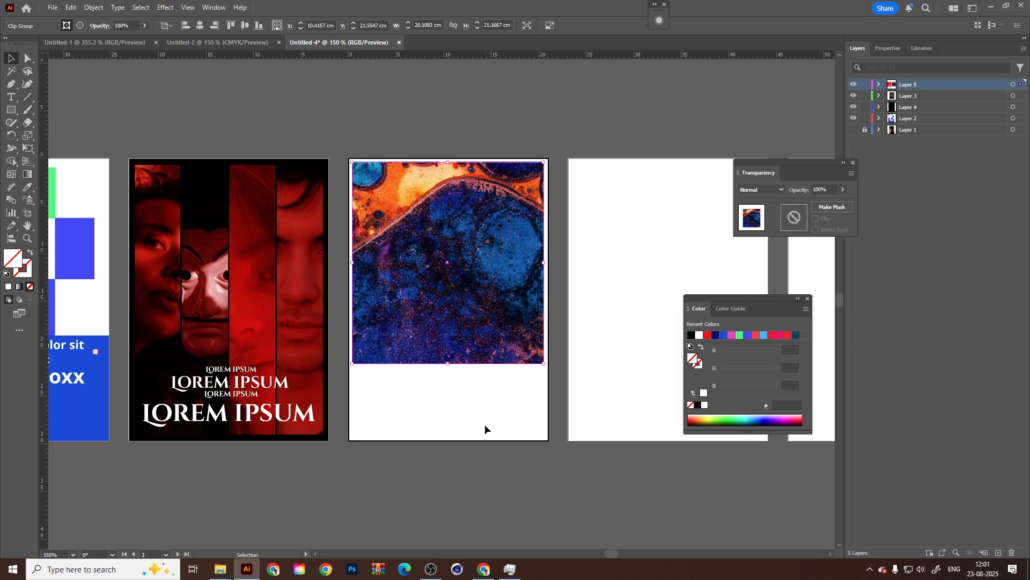
{"action": "left_click", "coordinate": [483, 422]}
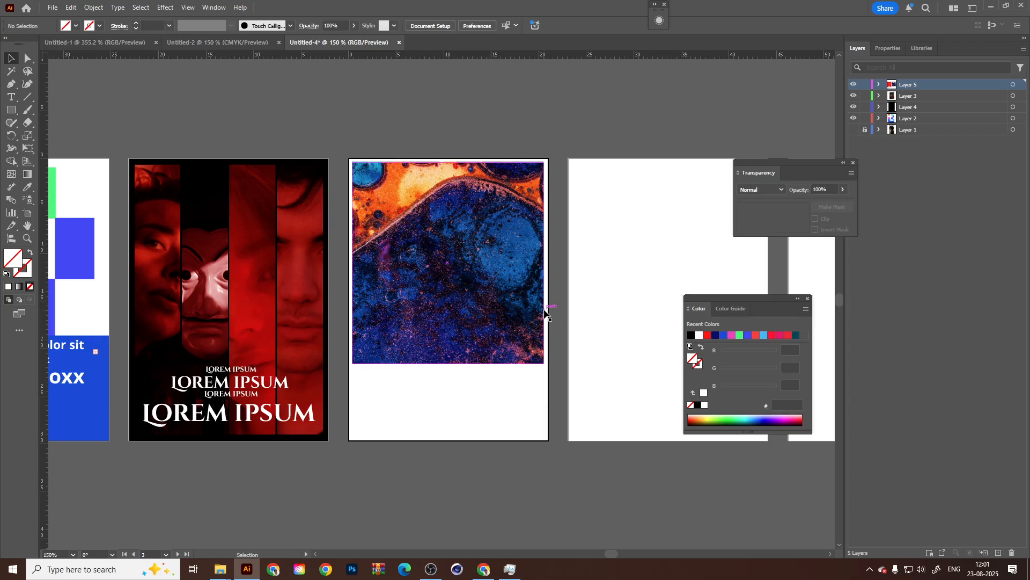
{"action": "left_click_drag", "start_coordinate": [328, 358], "coordinate": [337, 337]}
{"action": "left_click", "coordinate": [411, 286]}
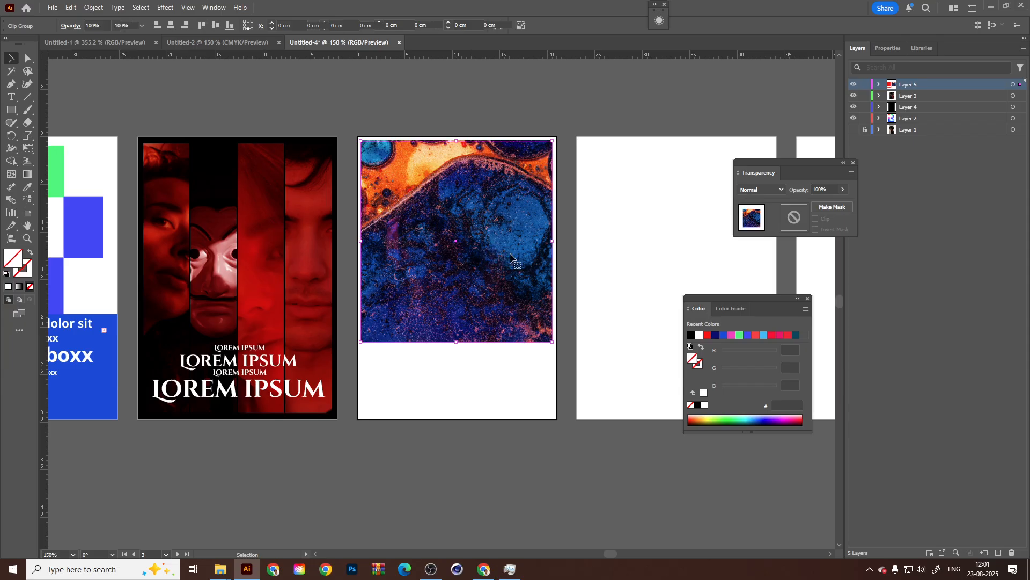
{"action": "left_click", "coordinate": [575, 284]}
{"action": "left_click_drag", "start_coordinate": [328, 262], "coordinate": [323, 275]}
{"action": "left_click_drag", "start_coordinate": [412, 263], "coordinate": [414, 263]}
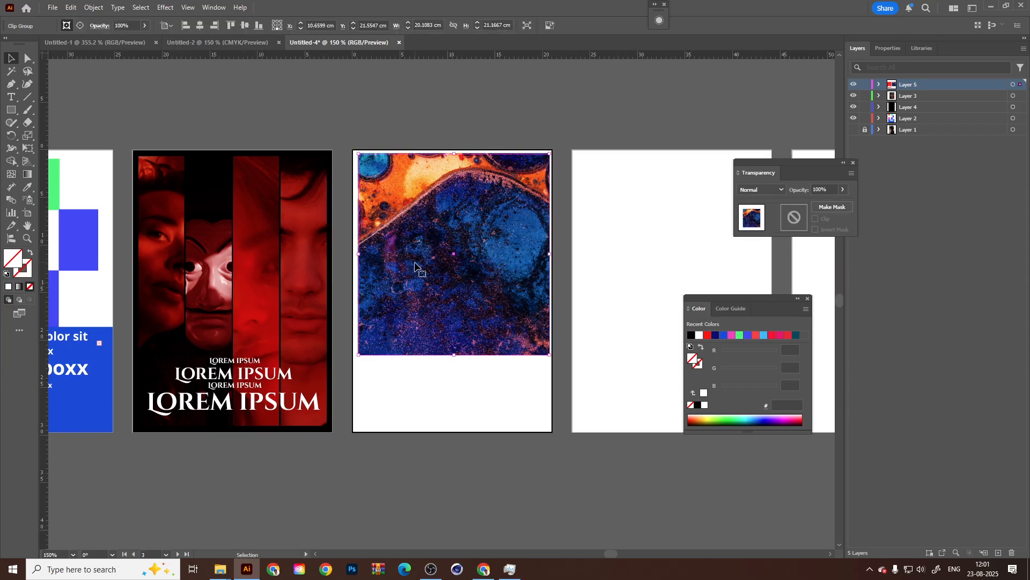
{"action": "left_click", "coordinate": [582, 307]}
{"action": "left_click_drag", "start_coordinate": [481, 315], "coordinate": [479, 317]}
{"action": "left_click", "coordinate": [603, 291]}
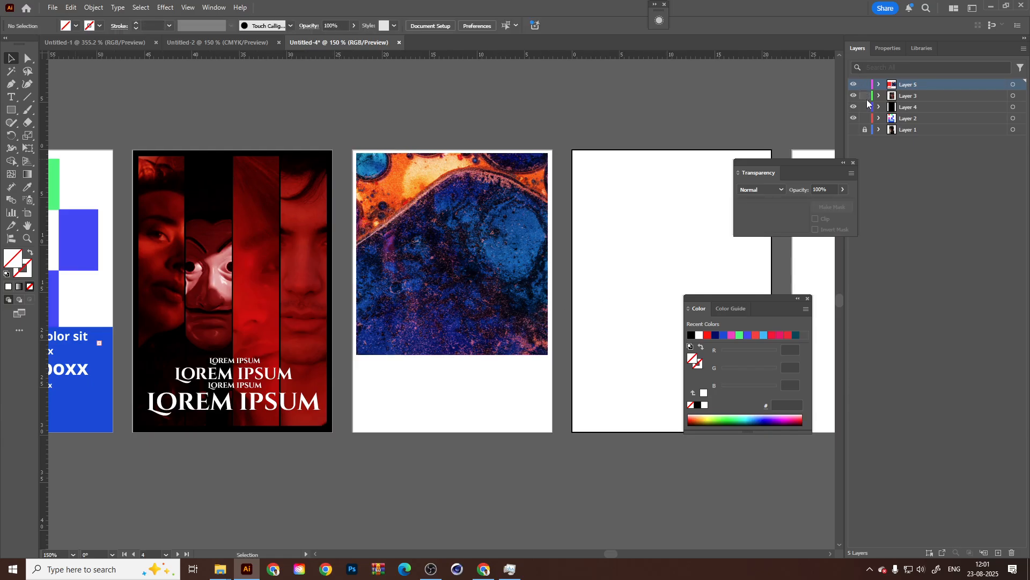
Lock all visible layers, add a new layer on top and make the third artboard active.
{"action": "left_click_drag", "start_coordinate": [865, 85], "coordinate": [868, 112]}
{"action": "left_click", "coordinate": [998, 553]}
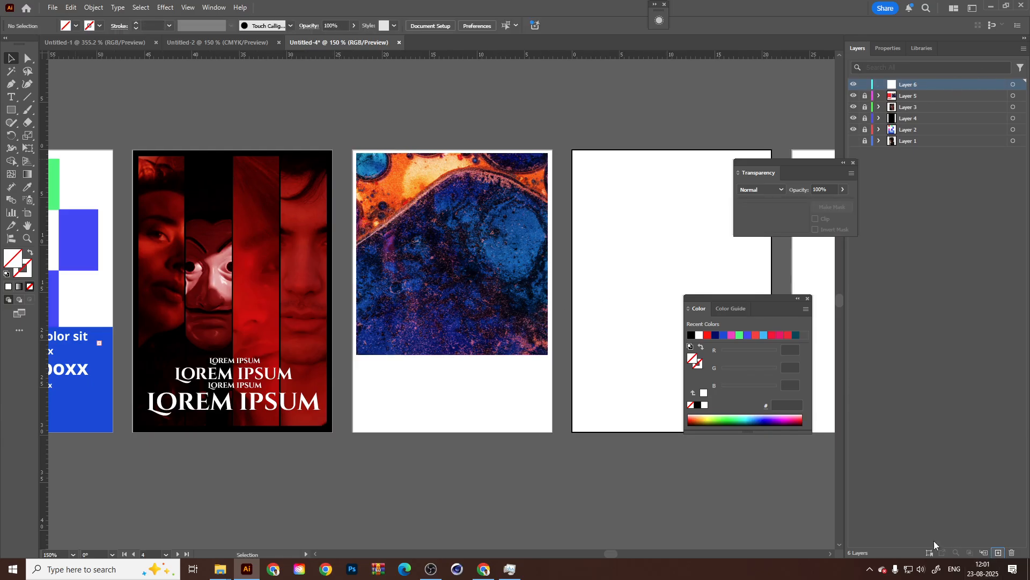
{"action": "left_click", "coordinate": [463, 307]}
Create an area text box over the abstract image with "SAVE YOUR WORK", one word per line.
{"action": "key", "text": "t"}
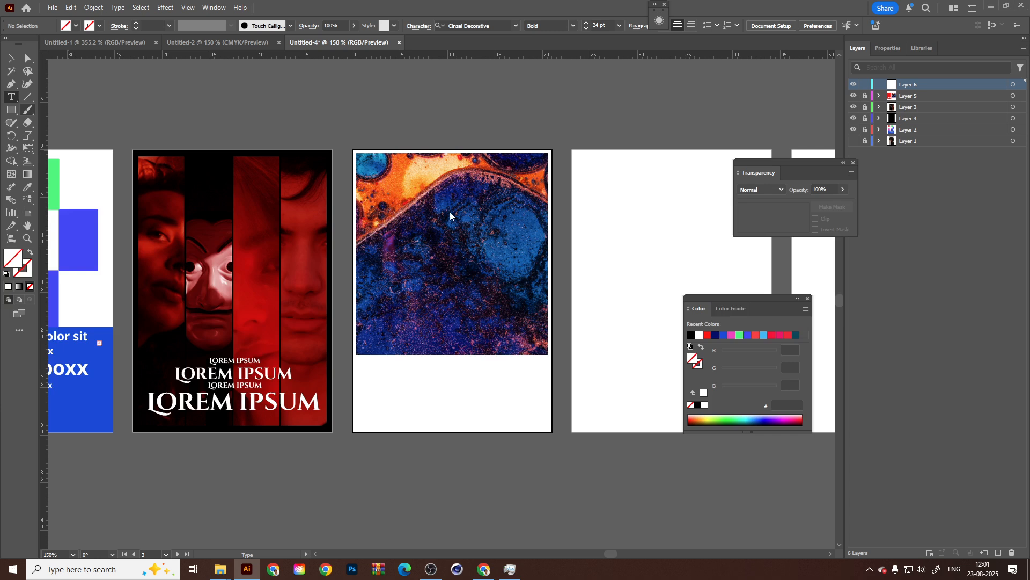
{"action": "left_click_drag", "start_coordinate": [371, 170], "coordinate": [531, 342]}
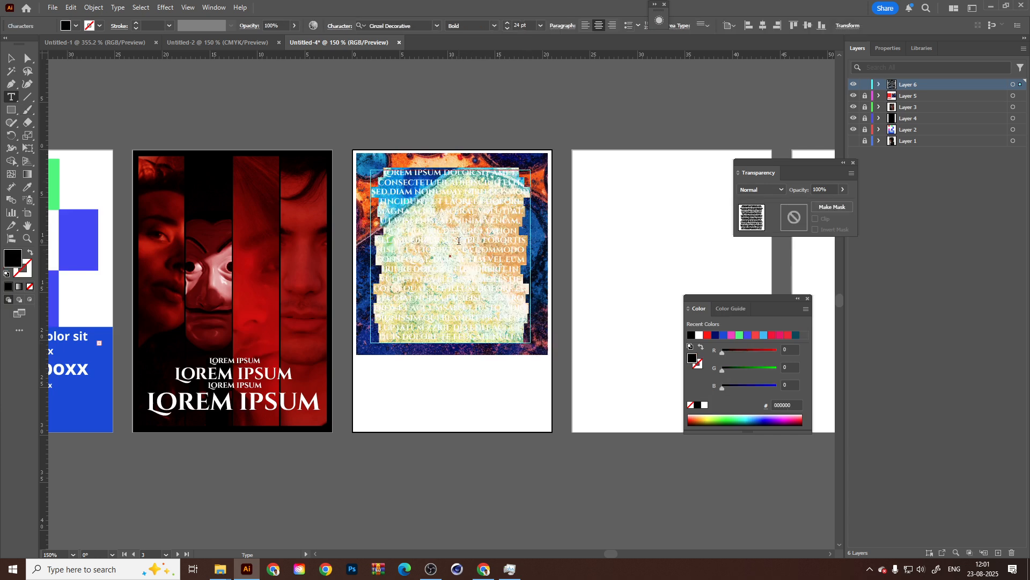
{"action": "key", "text": "BackSpace"}
{"action": "type", "text": "SAVE "}
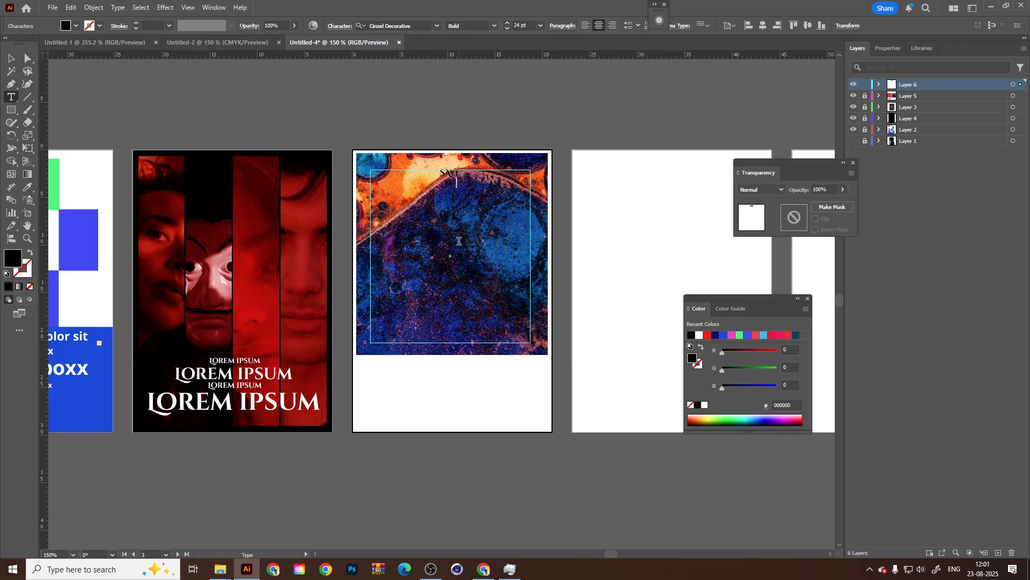
{"action": "type", "text": "YOUR WORK"}
{"action": "key", "text": "ctrl+a"}
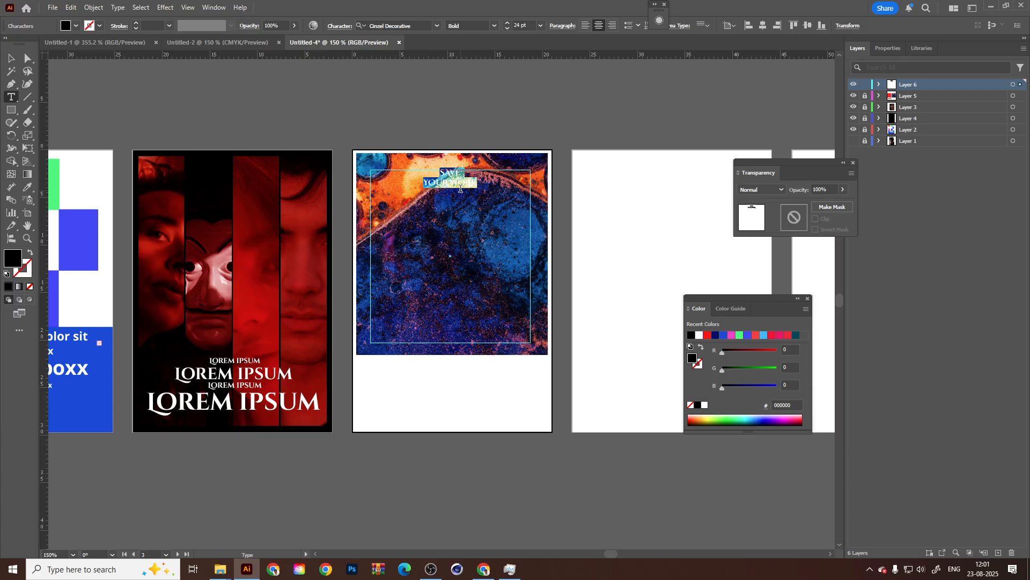
{"action": "left_click", "coordinate": [453, 184]}
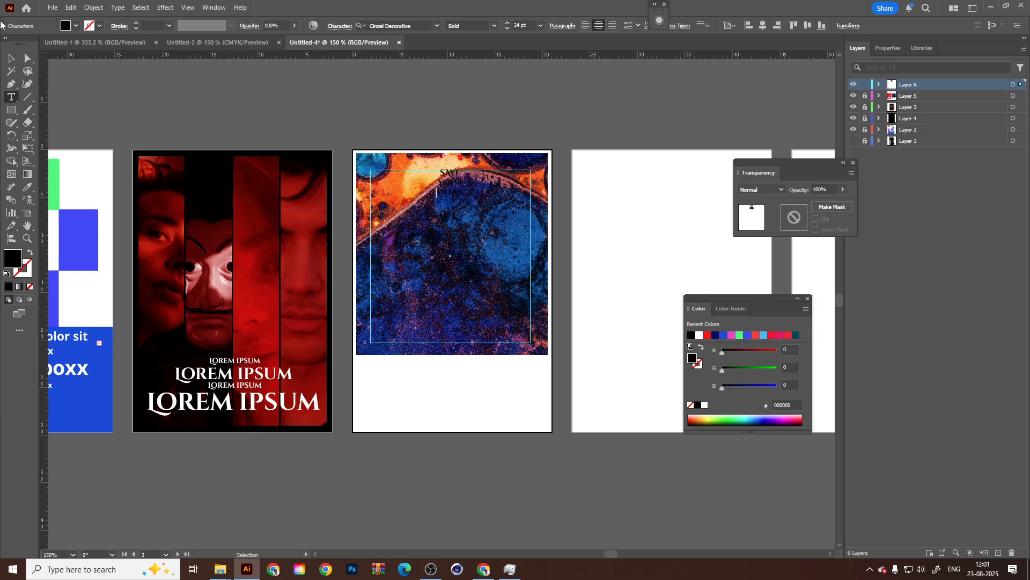
Set the "SAVE YOUR WORK" text to 72 pt and move its box down toward the middle of the image.
{"action": "left_click", "coordinate": [541, 26]}
{"action": "left_click", "coordinate": [559, 215]}
{"action": "left_click_drag", "start_coordinate": [458, 241], "coordinate": [457, 284]}
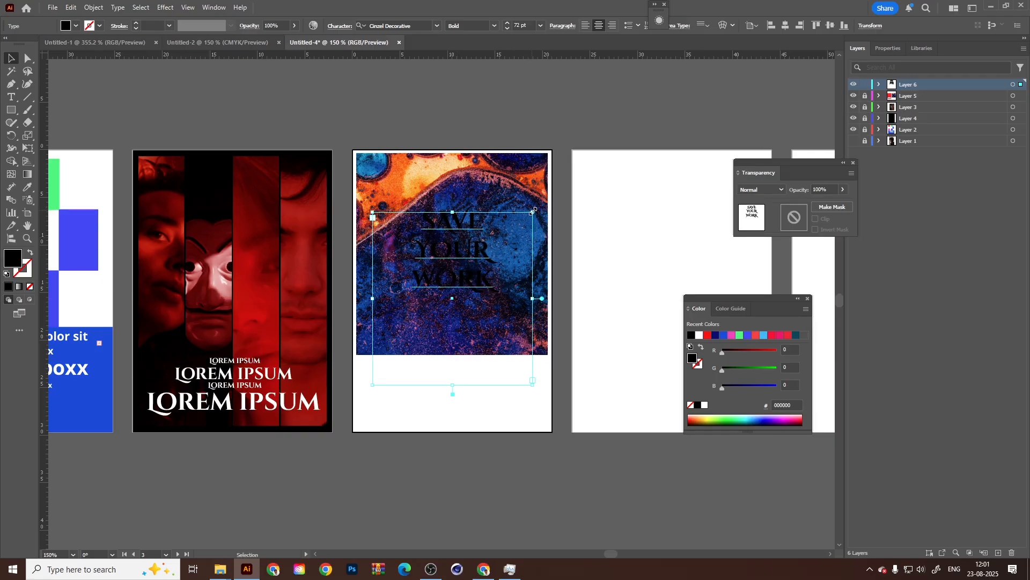
Convert the "SAVE YOUR WORK" text to outlines, enlarge it to about 15.6 by 15.1 cm and centre it over the image.
{"action": "left_click_drag", "start_coordinate": [533, 212], "coordinate": [499, 220]}
{"action": "key", "text": "ctrl+shift+o"}
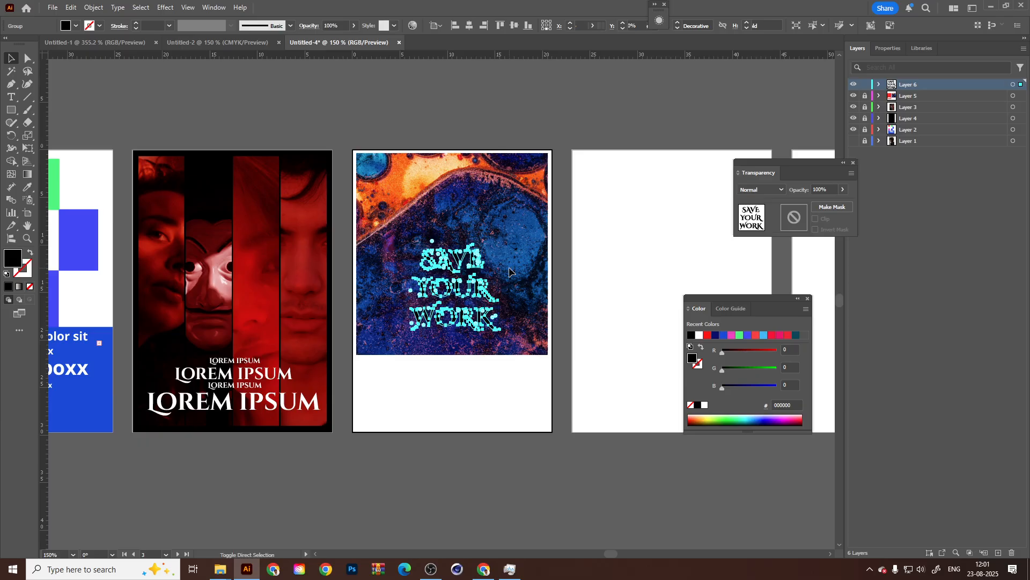
{"action": "left_click_drag", "start_coordinate": [508, 235], "coordinate": [531, 216]}
{"action": "left_click_drag", "start_coordinate": [491, 299], "coordinate": [493, 273]}
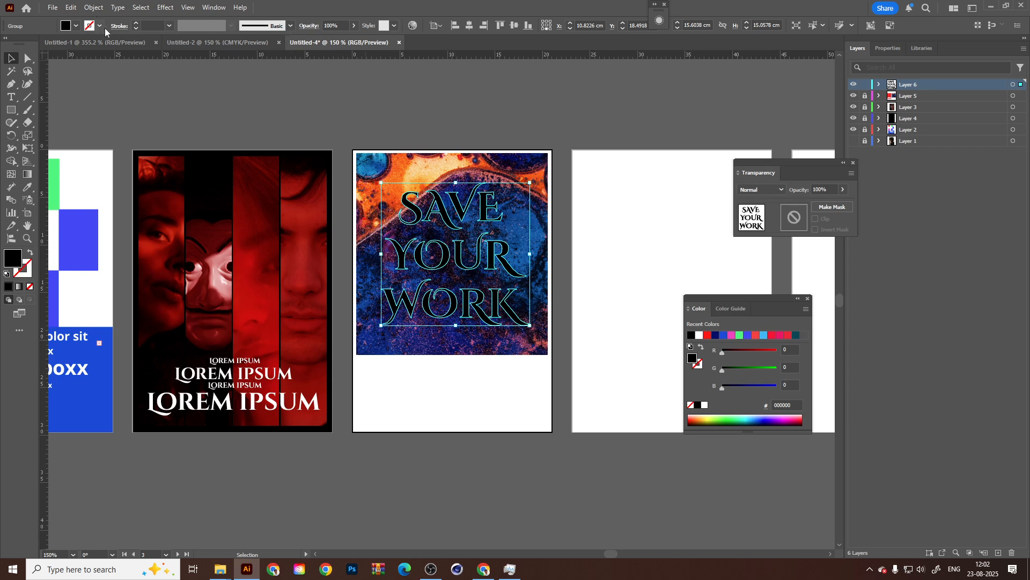
Fill the outlined "SAVE YOUR WORK" lettering with white.
{"action": "left_click", "coordinate": [77, 28]}
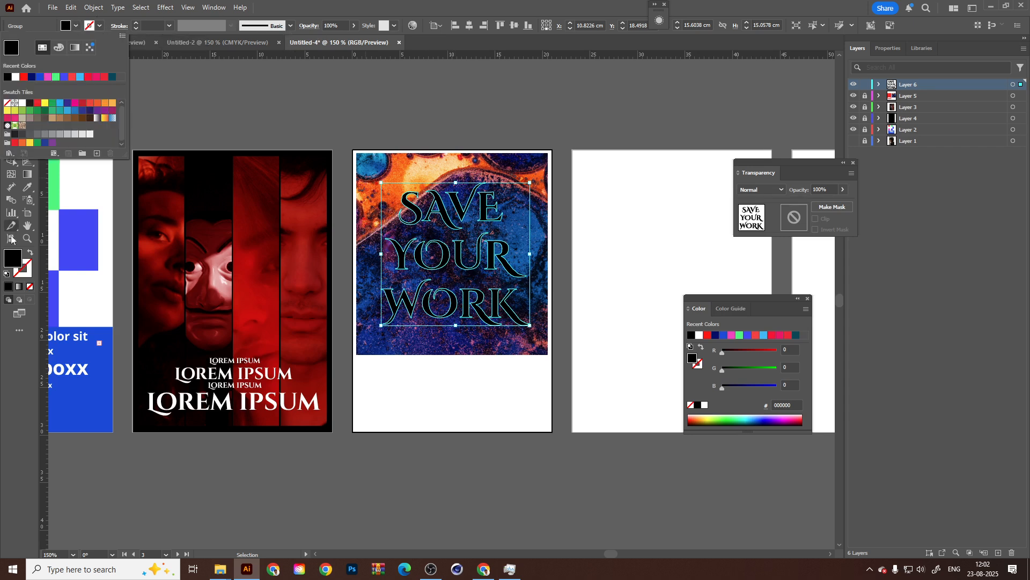
{"action": "double_click", "coordinate": [10, 261]}
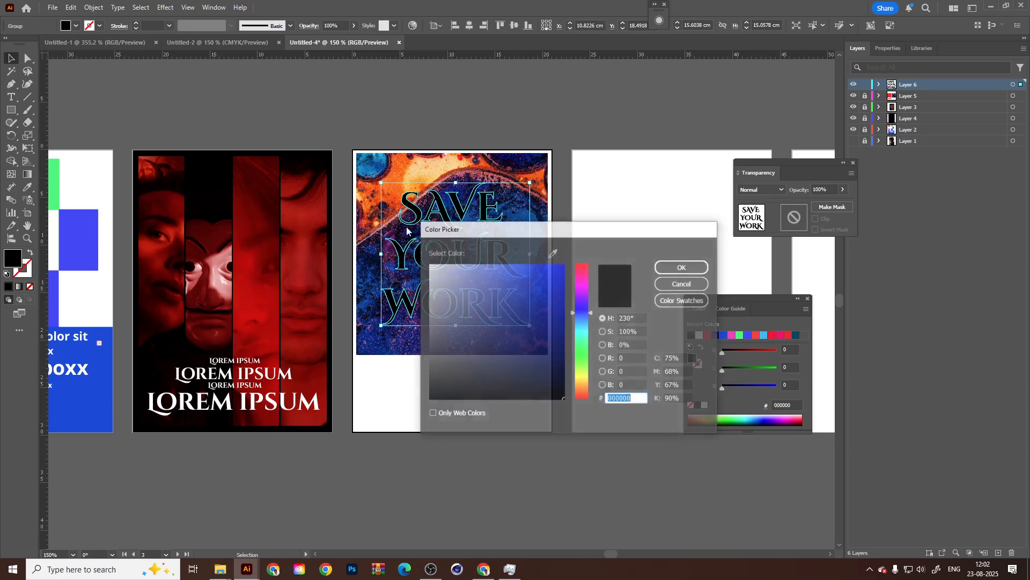
{"action": "left_click_drag", "start_coordinate": [503, 305], "coordinate": [429, 262]}
{"action": "left_click", "coordinate": [678, 270]}
{"action": "left_click", "coordinate": [663, 218]}
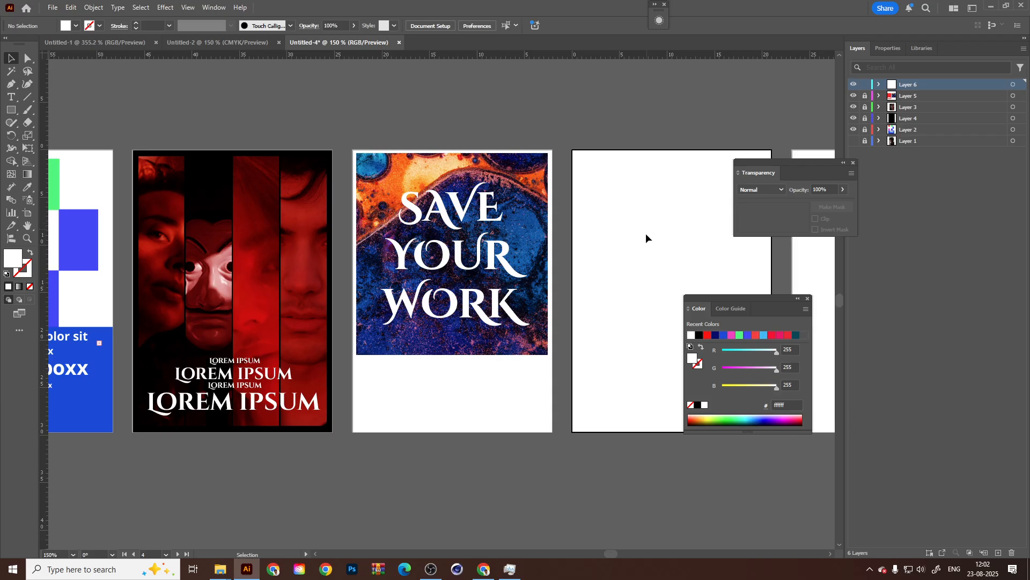
Add a new layer above Layer 5 and draw a 21 by 29.7 cm white rectangle covering the "SAVE YOUR WORK" artboard.
{"action": "scroll", "coordinate": [446, 408], "scroll_direction": "down", "scroll_amount": 1}
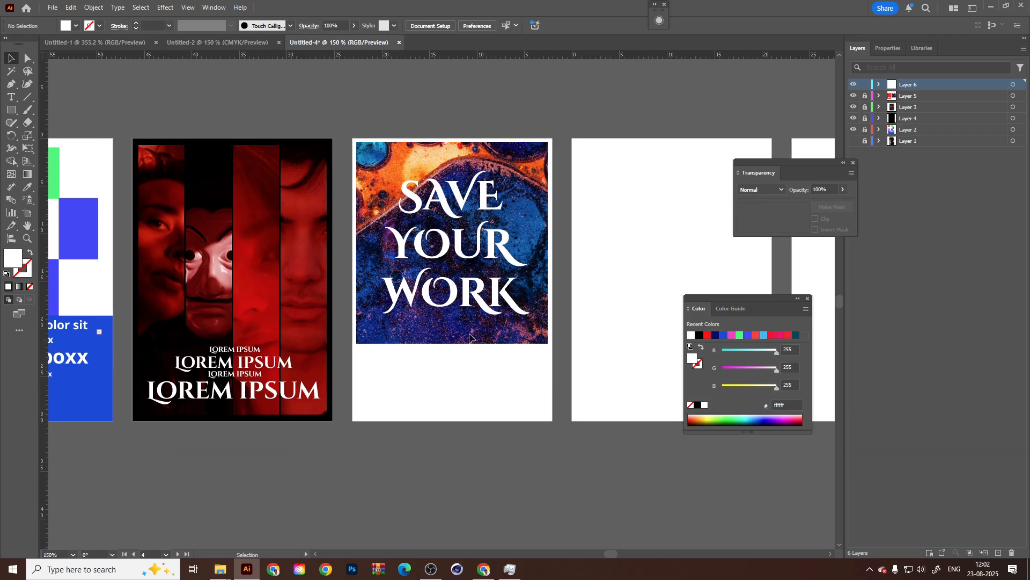
{"action": "left_click", "coordinate": [536, 381]}
{"action": "left_click", "coordinate": [918, 98]}
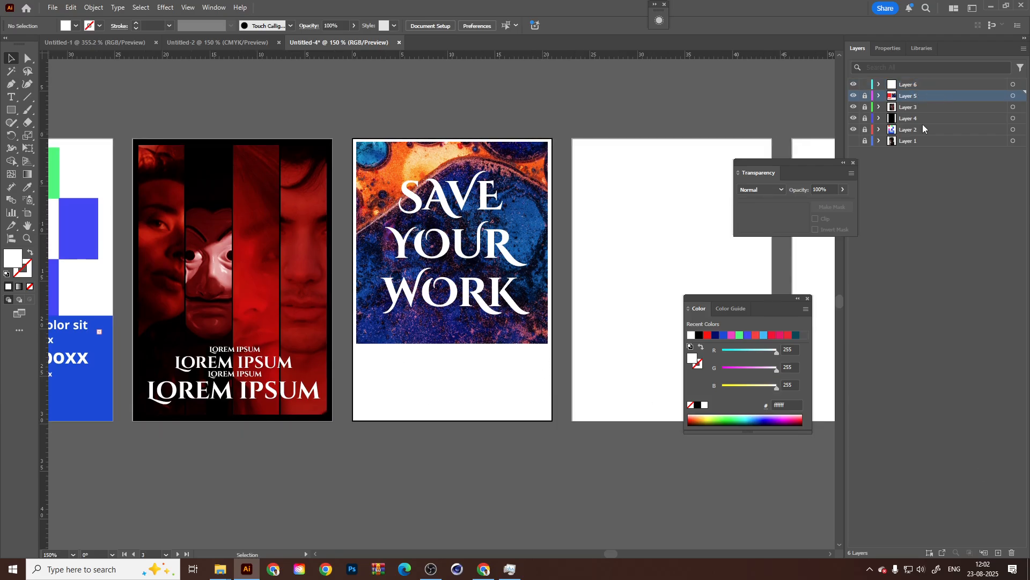
{"action": "left_click", "coordinate": [999, 553]}
{"action": "left_click", "coordinate": [11, 110]}
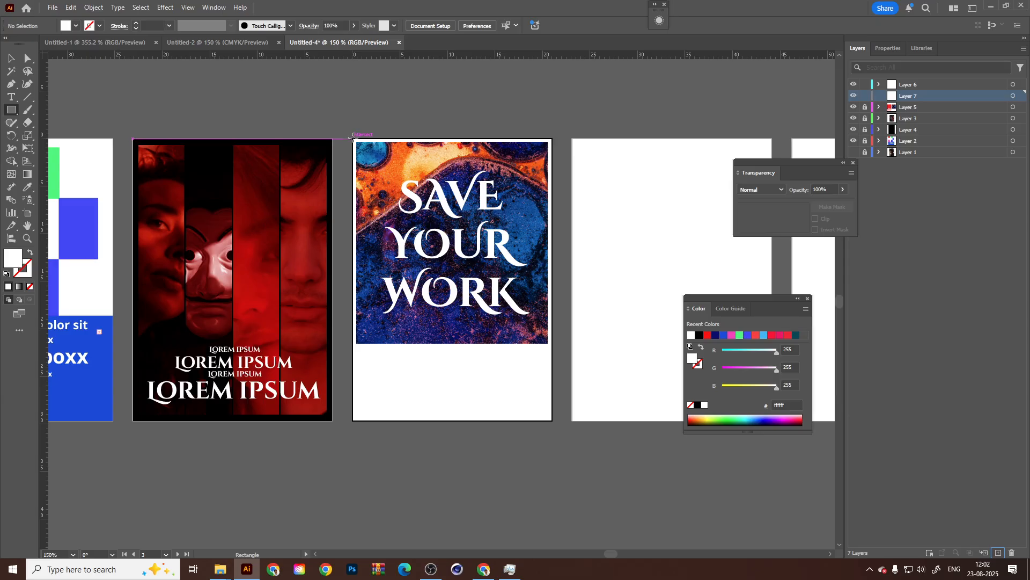
{"action": "left_click_drag", "start_coordinate": [352, 137], "coordinate": [553, 420]}
{"action": "key", "text": "v"}
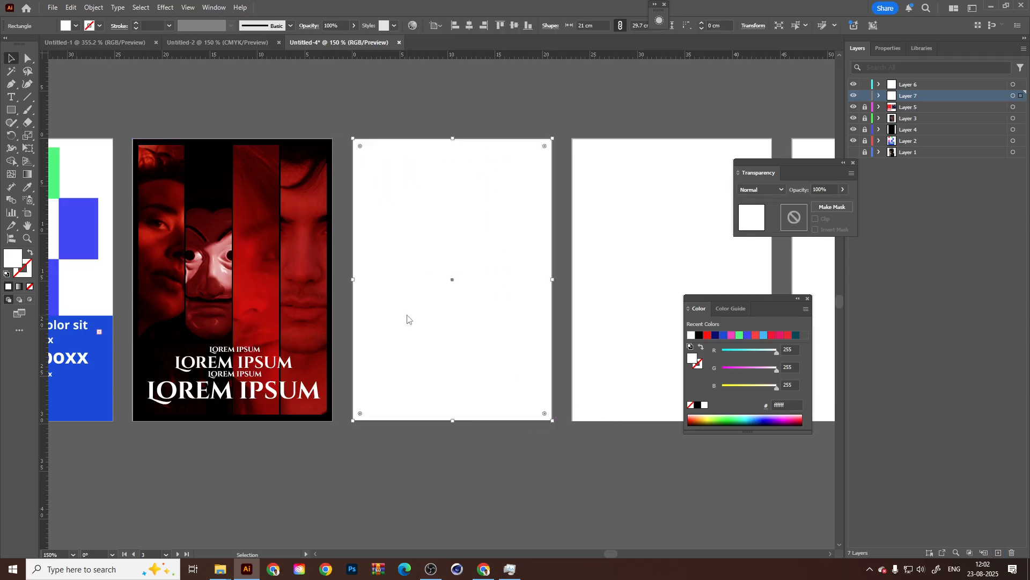
Send the white rectangle to the back and move Layer 7 below Layer 4 so it sits behind the image and lettering.
{"action": "right_click", "coordinate": [407, 318]}
{"action": "mouse_move", "coordinate": [456, 504]}
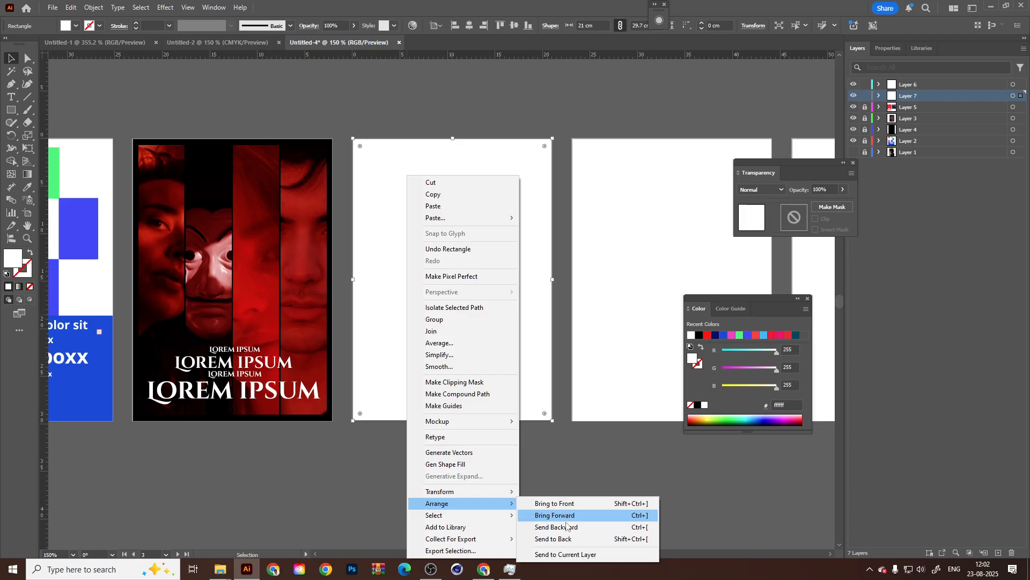
{"action": "left_click", "coordinate": [565, 538]}
{"action": "left_click", "coordinate": [614, 396]}
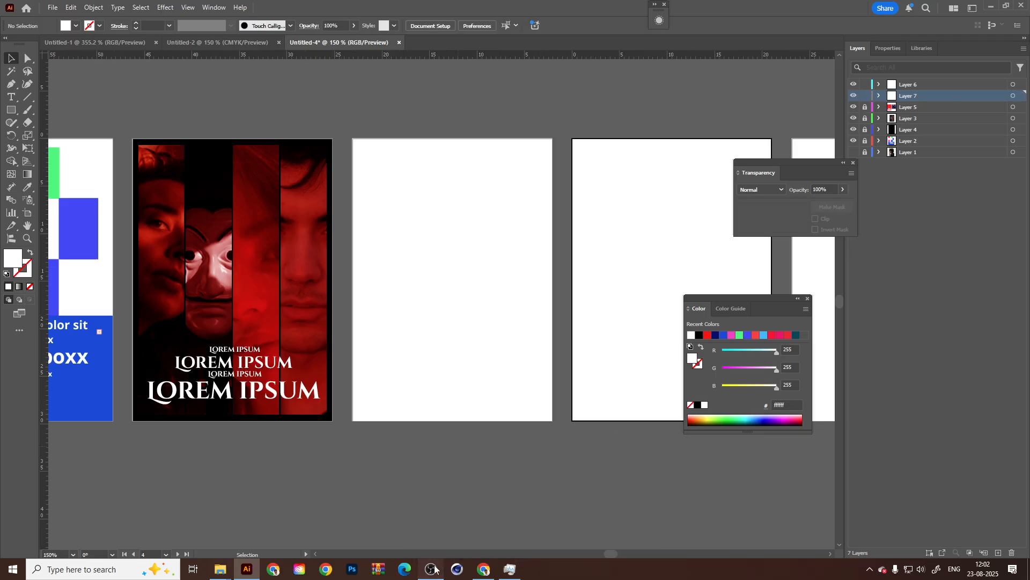
{"action": "left_click", "coordinate": [432, 568]}
{"action": "left_click", "coordinate": [432, 568]}
{"action": "left_click", "coordinate": [510, 379]}
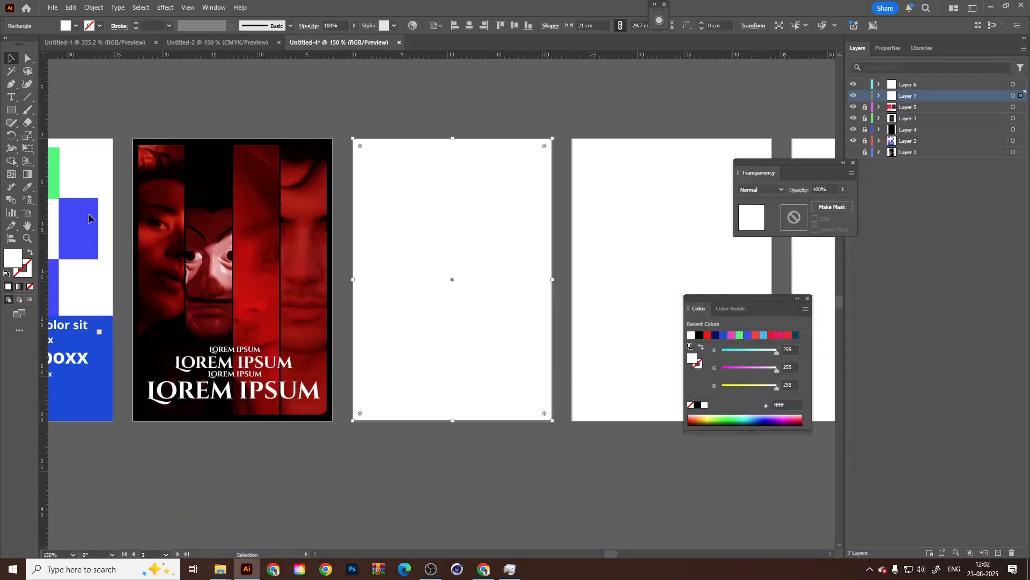
{"action": "left_click_drag", "start_coordinate": [907, 97], "coordinate": [908, 135]}
Fill the background rectangle with the light yellow colour fcd465 and deselect it.
{"action": "double_click", "coordinate": [12, 263]}
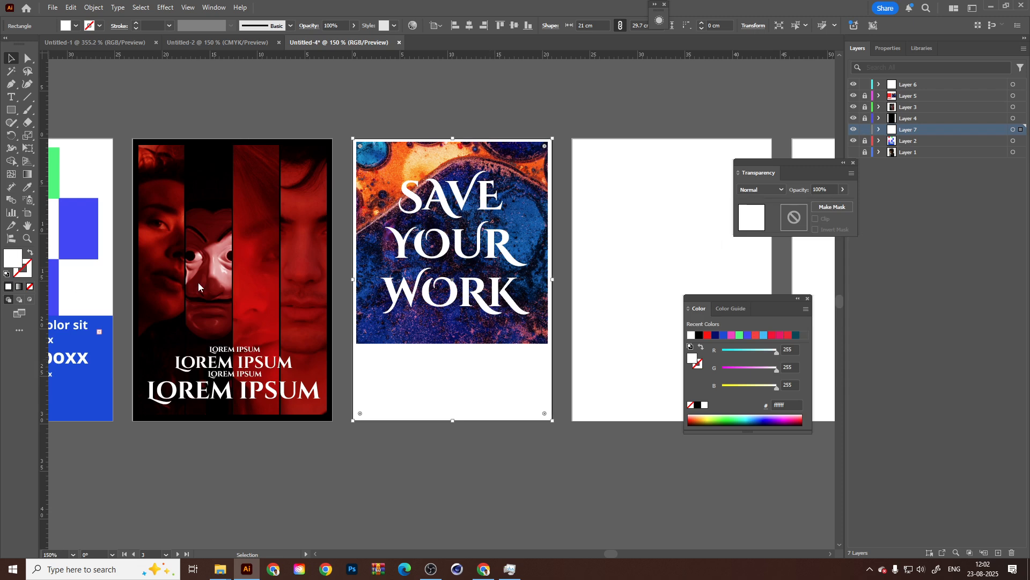
{"action": "left_click_drag", "start_coordinate": [587, 376], "coordinate": [584, 386]}
{"action": "left_click_drag", "start_coordinate": [520, 274], "coordinate": [510, 265]}
{"action": "left_click", "coordinate": [683, 266]}
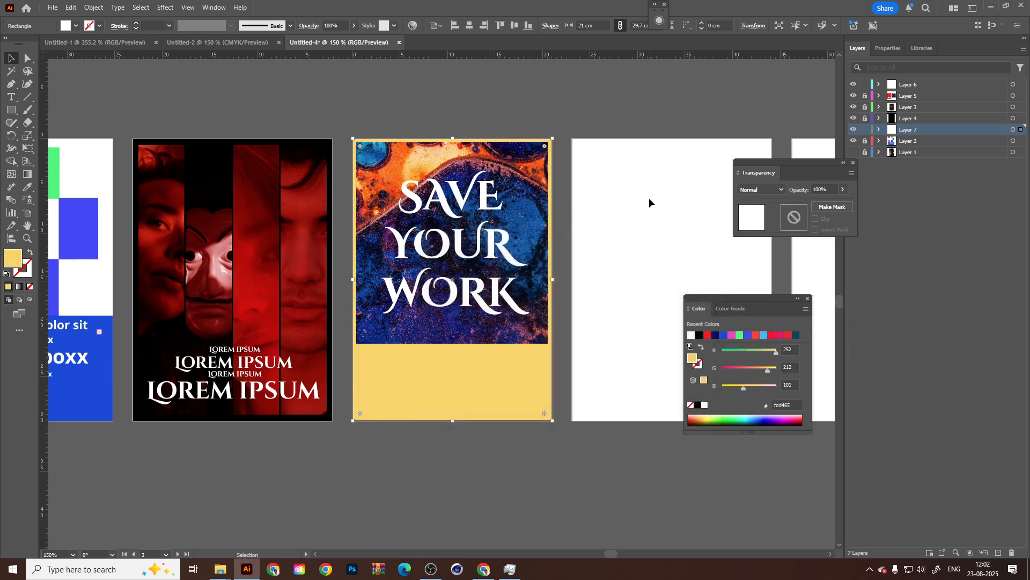
{"action": "left_click", "coordinate": [556, 392]}
{"action": "left_click_drag", "start_coordinate": [464, 400], "coordinate": [454, 395]}
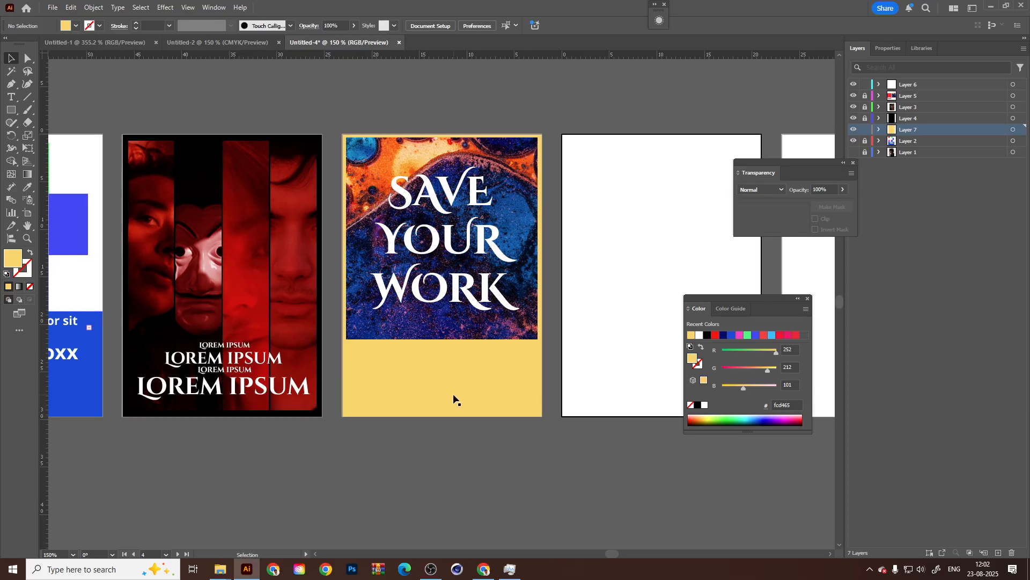
{"action": "left_click", "coordinate": [452, 393]}
Unlock Layer 3 and Layer 5 to make the red poster's artwork and text selectable.
{"action": "left_click", "coordinate": [222, 358]}
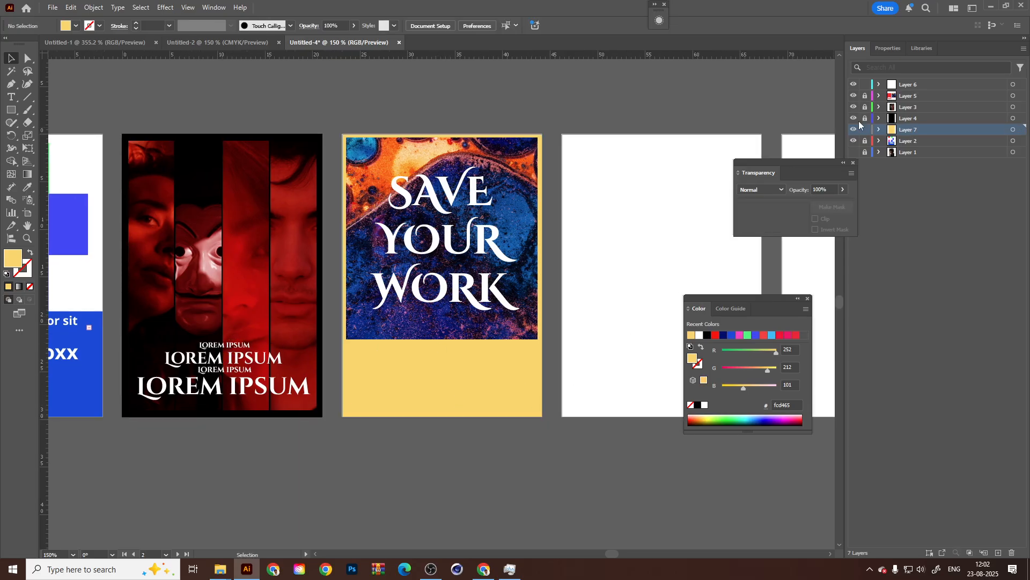
{"action": "left_click", "coordinate": [865, 107]}
{"action": "left_click", "coordinate": [243, 389]}
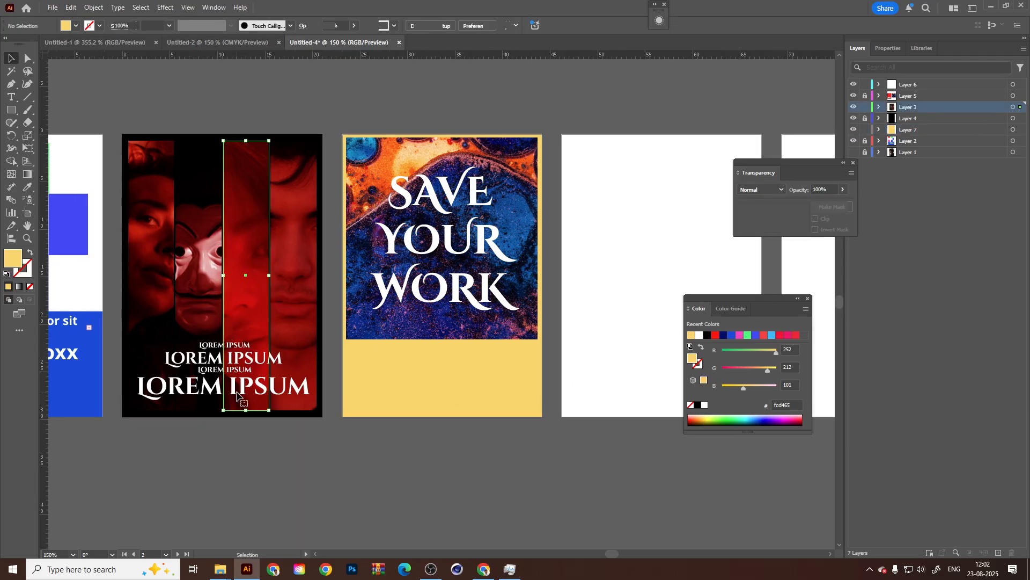
{"action": "left_click_drag", "start_coordinate": [284, 399], "coordinate": [235, 400]}
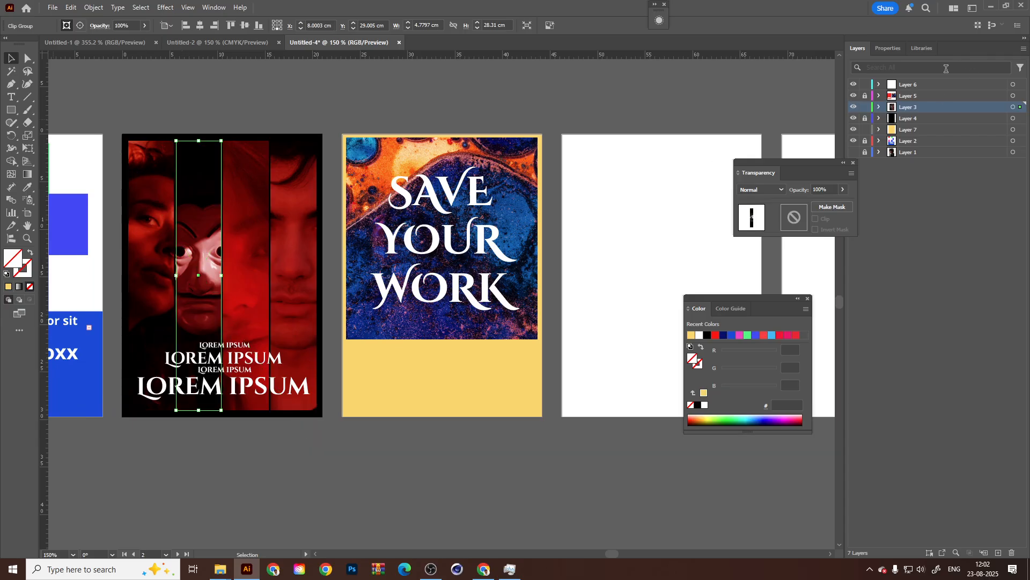
{"action": "left_click", "coordinate": [865, 96]}
Duplicate the red poster's four "Lorem Ipsum" lines onto the yellow area below the abstract image.
{"action": "left_click", "coordinate": [238, 379]}
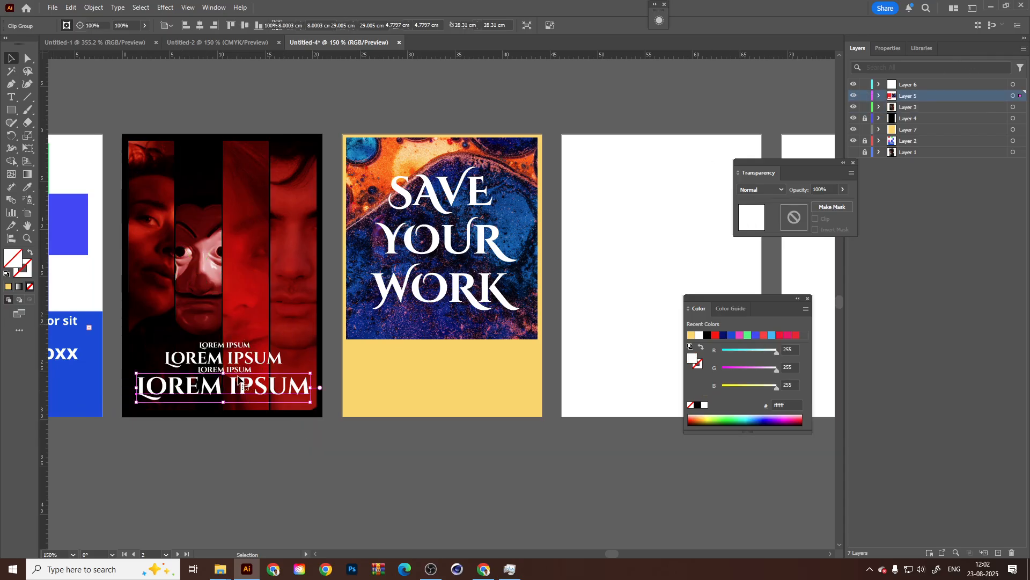
{"action": "left_click", "coordinate": [239, 369], "text": "shift"}
{"action": "left_click", "coordinate": [246, 357], "text": "shift"}
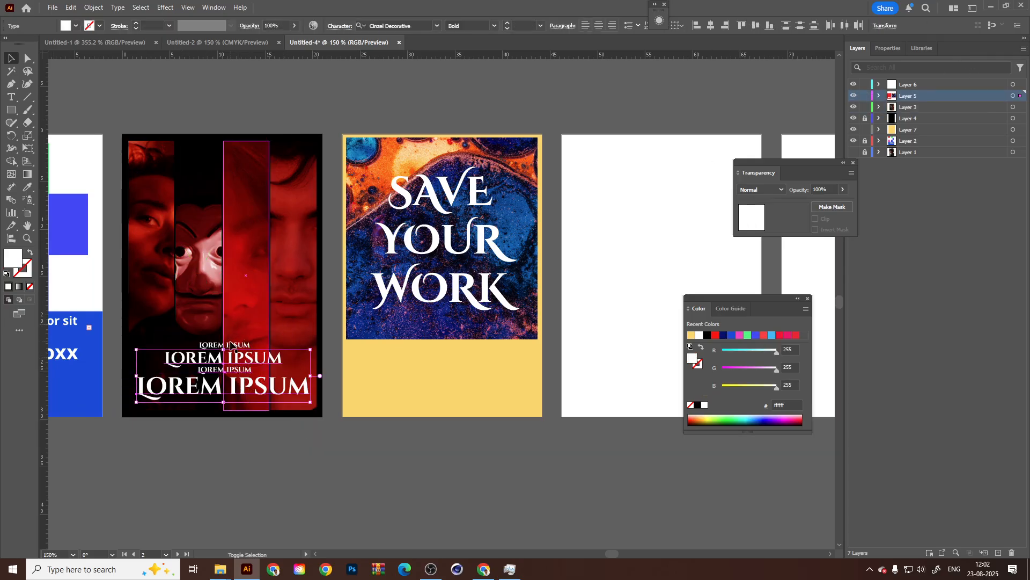
{"action": "left_click", "coordinate": [230, 344], "text": "shift"}
{"action": "left_click_drag", "start_coordinate": [256, 369], "coordinate": [461, 396]}
{"action": "left_click", "coordinate": [510, 481]}
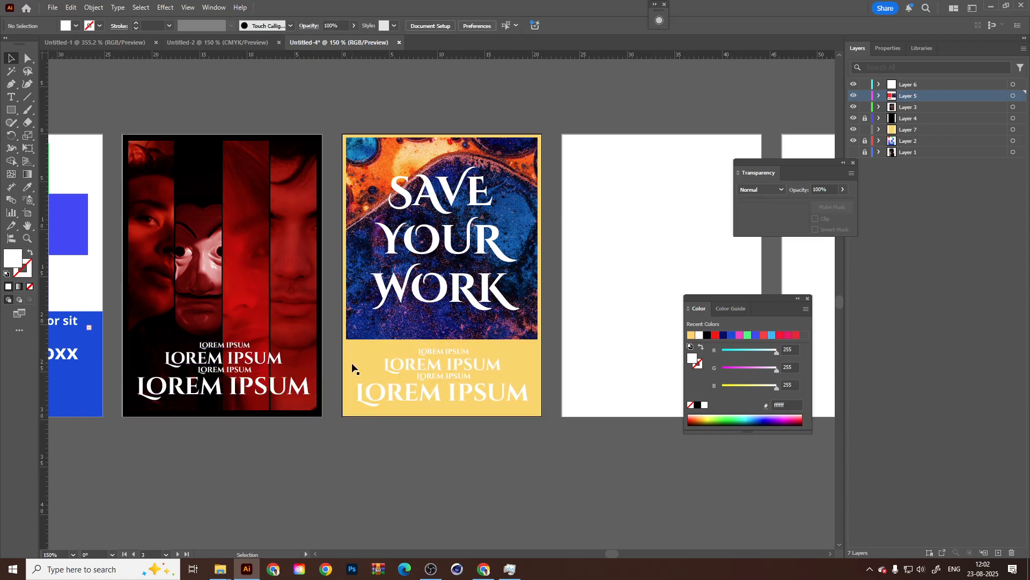
Copy the hex code fcd465 of the yellow background rectangle's fill without changing the colour.
{"action": "left_click", "coordinate": [352, 368]}
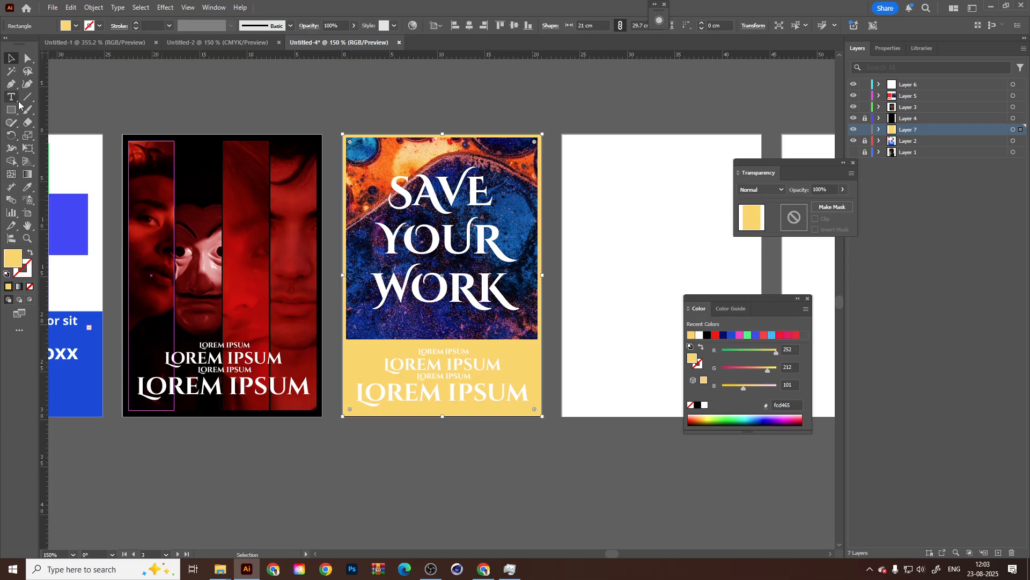
{"action": "left_click", "coordinate": [25, 186]}
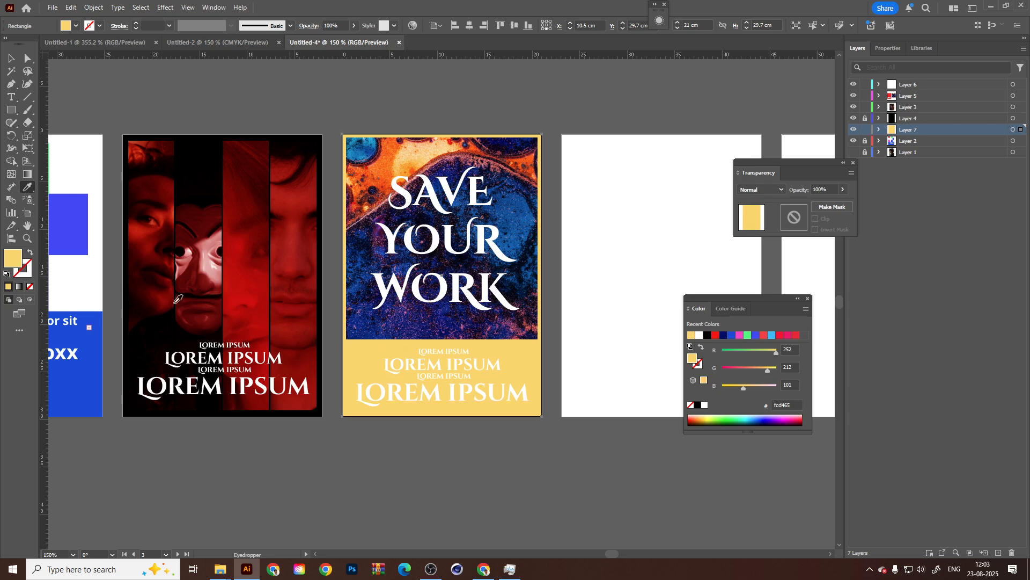
{"action": "double_click", "coordinate": [5, 259]}
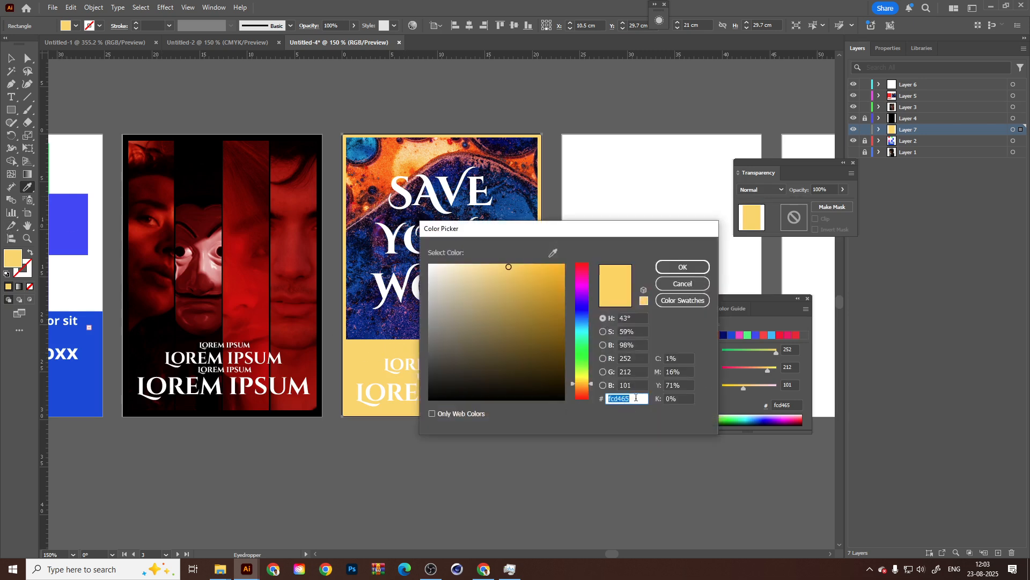
{"action": "left_click", "coordinate": [689, 284]}
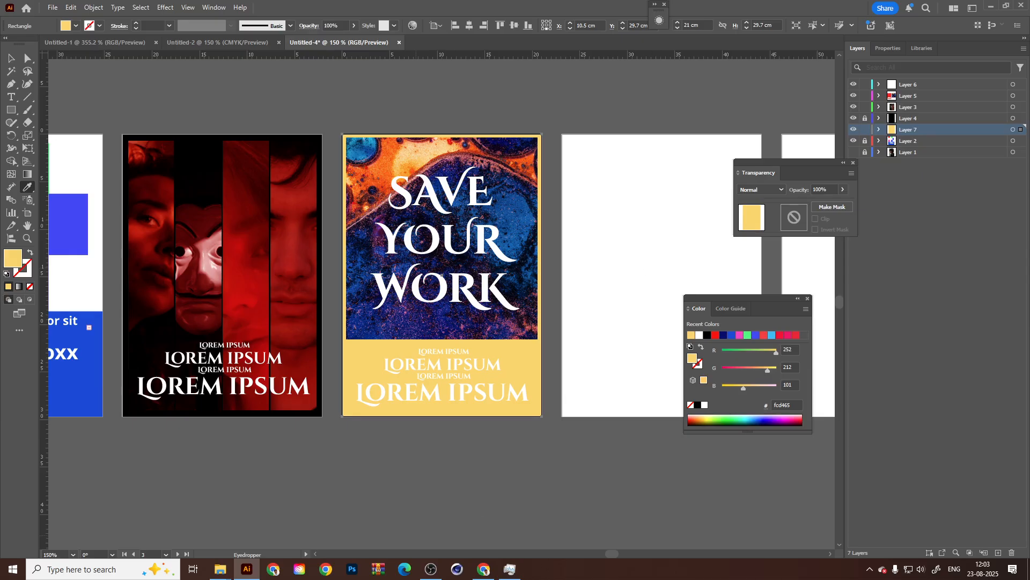
Switch to Google Chrome and open a new browser window.
{"action": "left_click", "coordinate": [484, 569]}
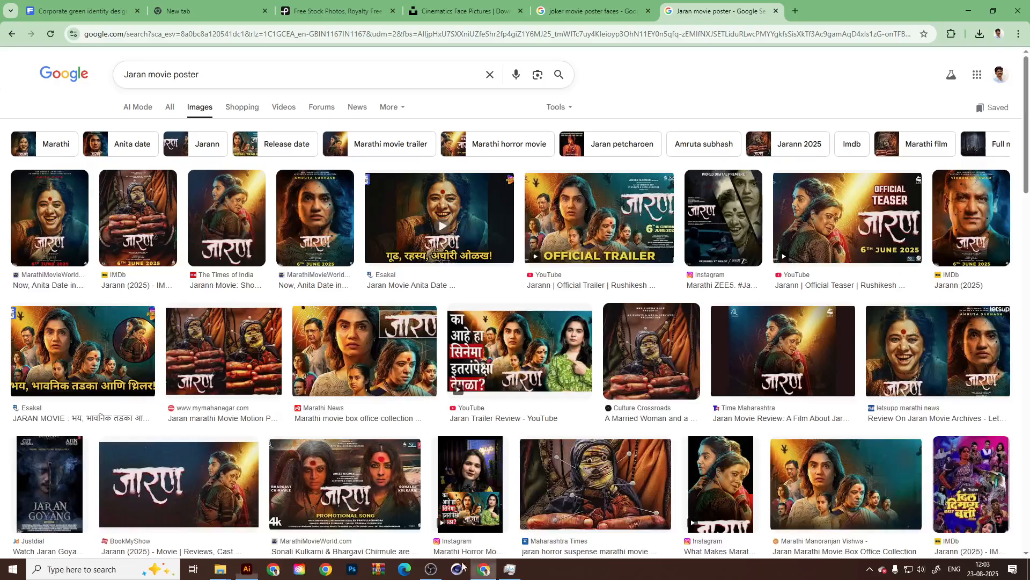
{"action": "left_click", "coordinate": [795, 11]}
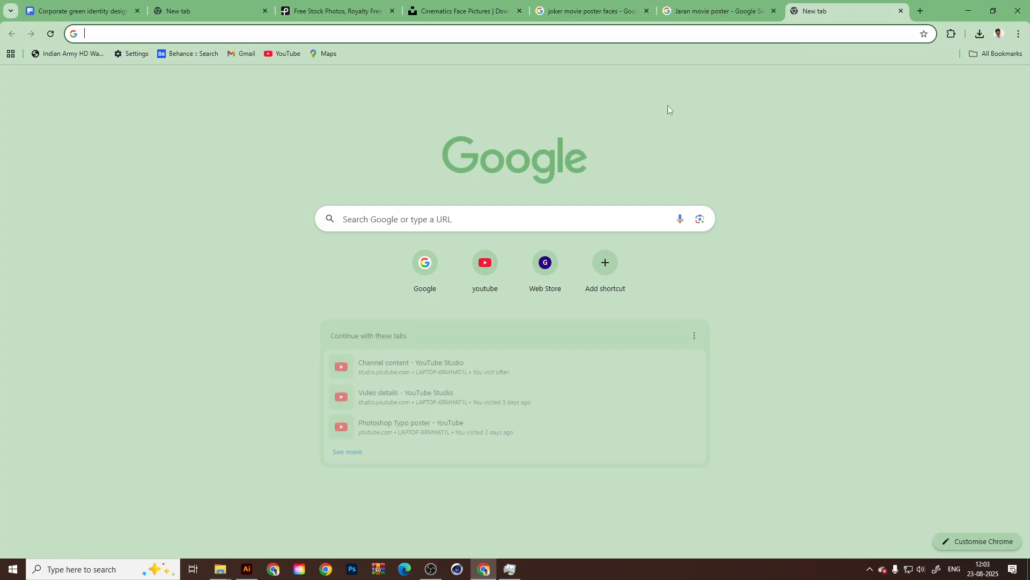
{"action": "left_click", "coordinate": [90, 569]}
{"action": "type", "text": "Ch"}
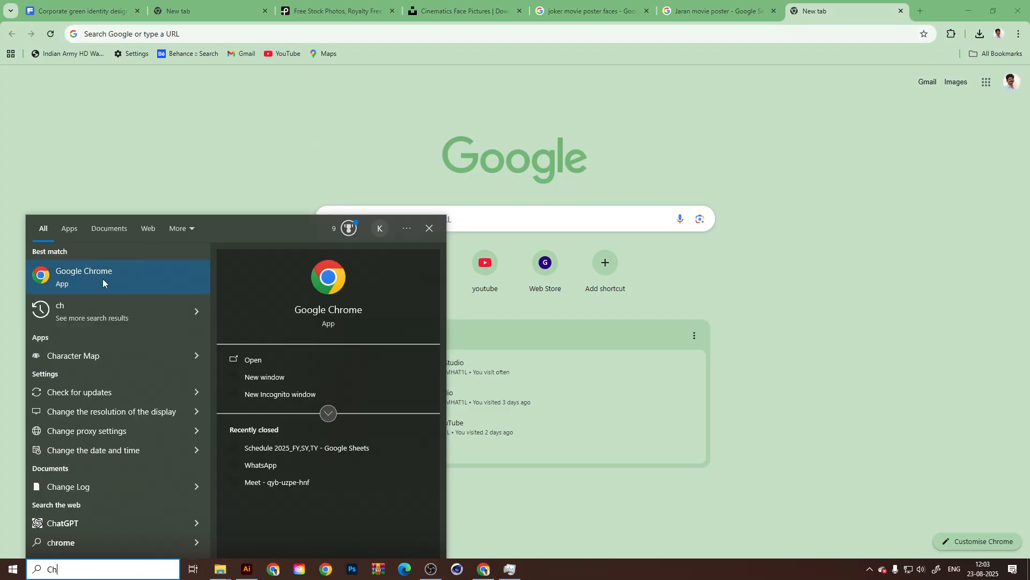
{"action": "left_click", "coordinate": [103, 283]}
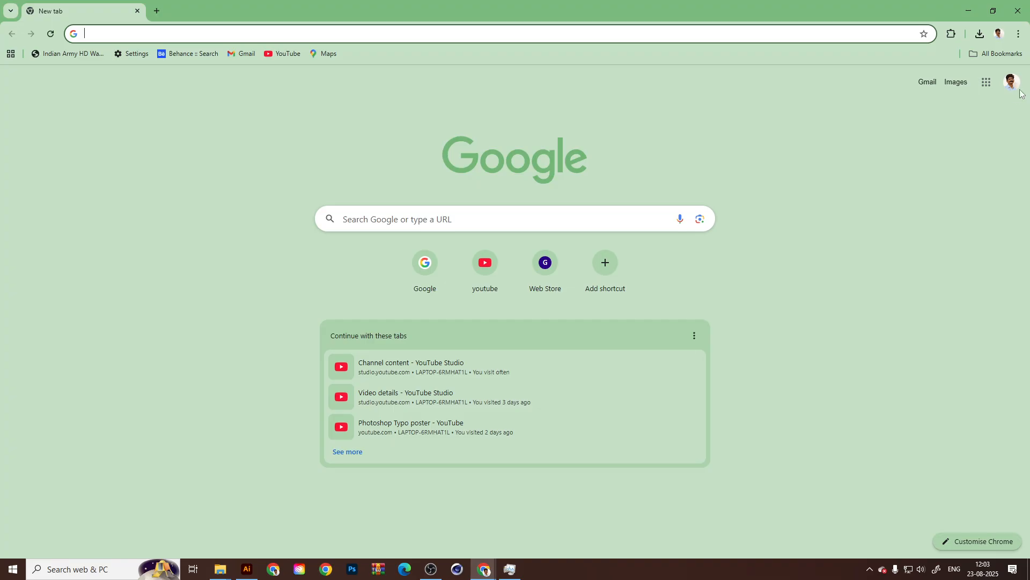
{"action": "left_click", "coordinate": [326, 569]}
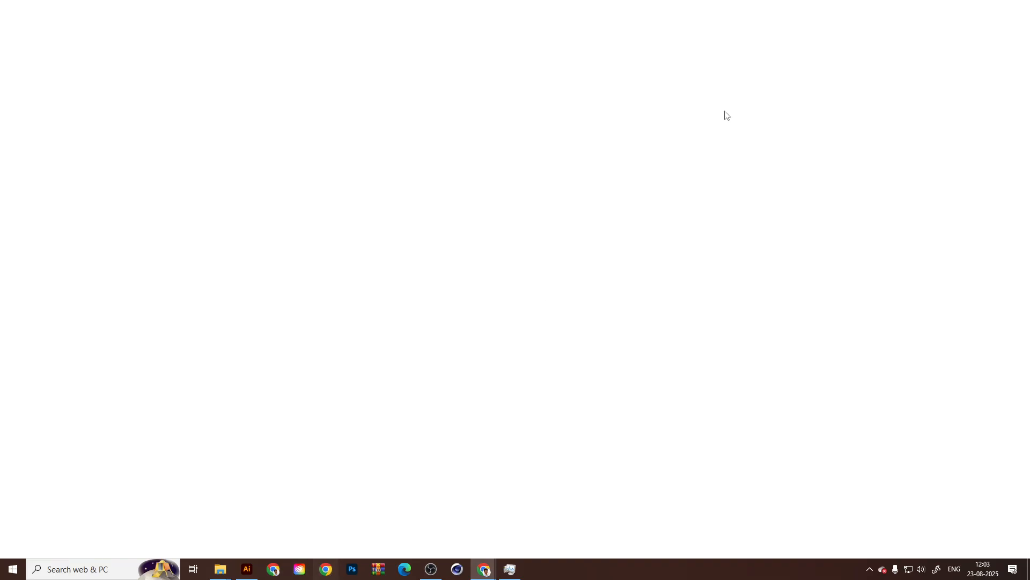
{"action": "left_click", "coordinate": [998, 35]}
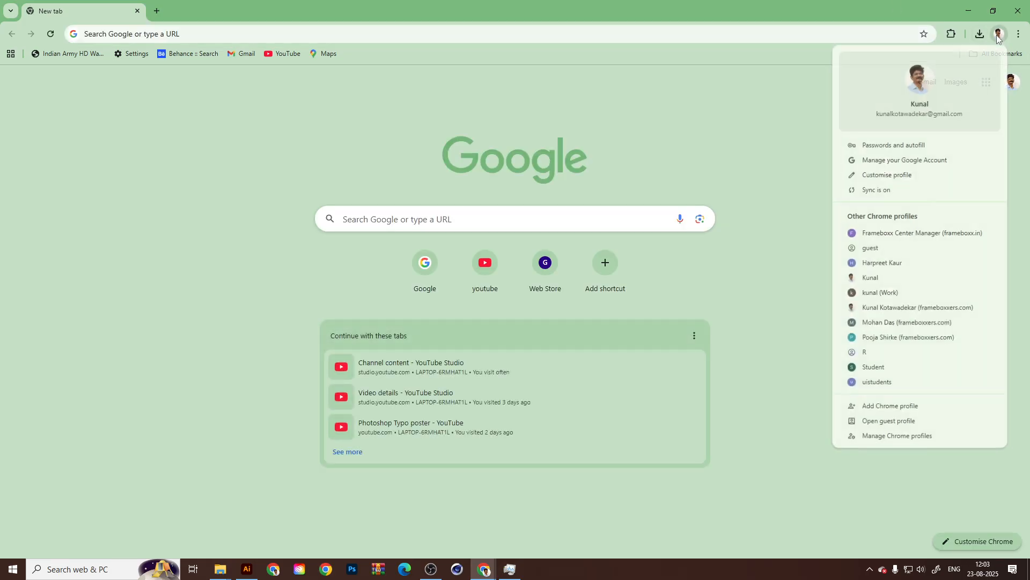
{"action": "left_click", "coordinate": [195, 34]}
Search Google for "chatgpt" and open the ChatGPT website from the results.
{"action": "left_click", "coordinate": [129, 35]}
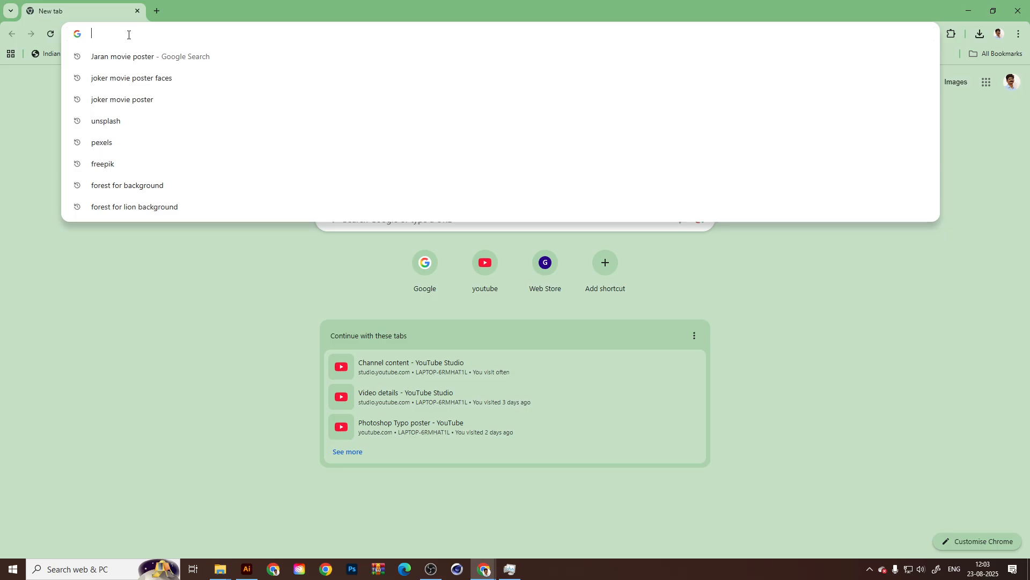
{"action": "type", "text": "Chat"}
{"action": "key", "text": "Down"}
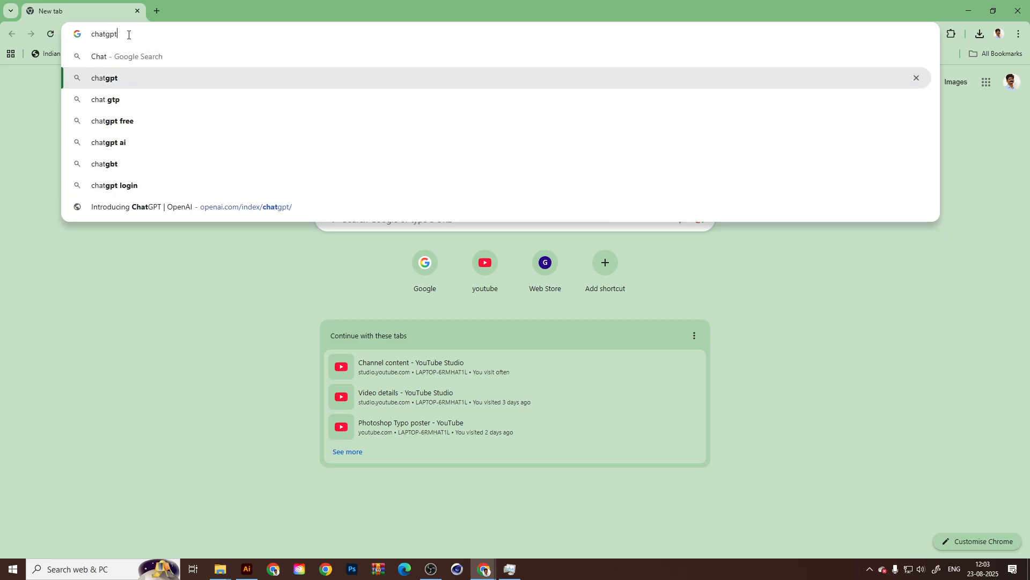
{"action": "key", "text": "Return"}
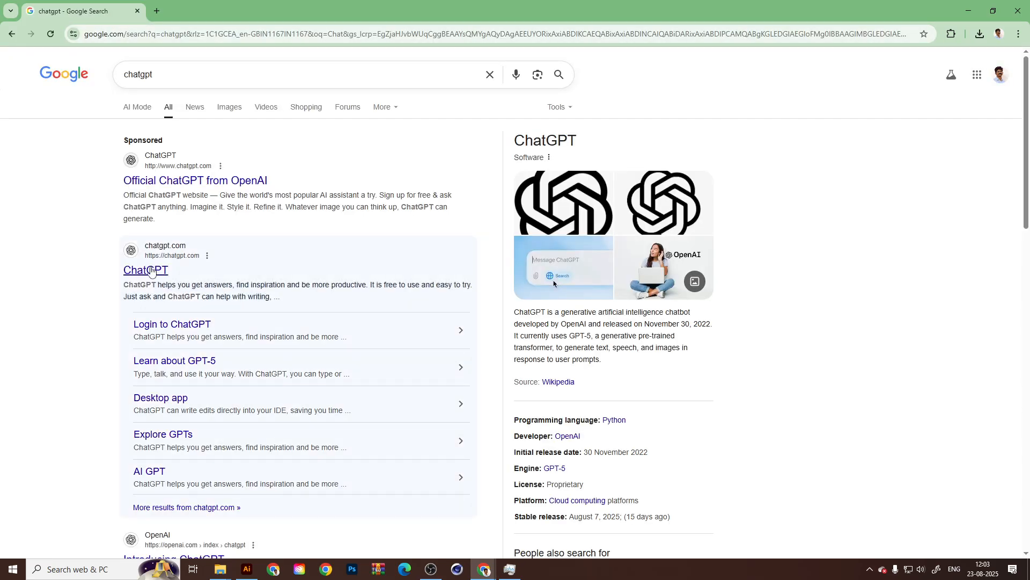
{"action": "left_click", "coordinate": [150, 271]}
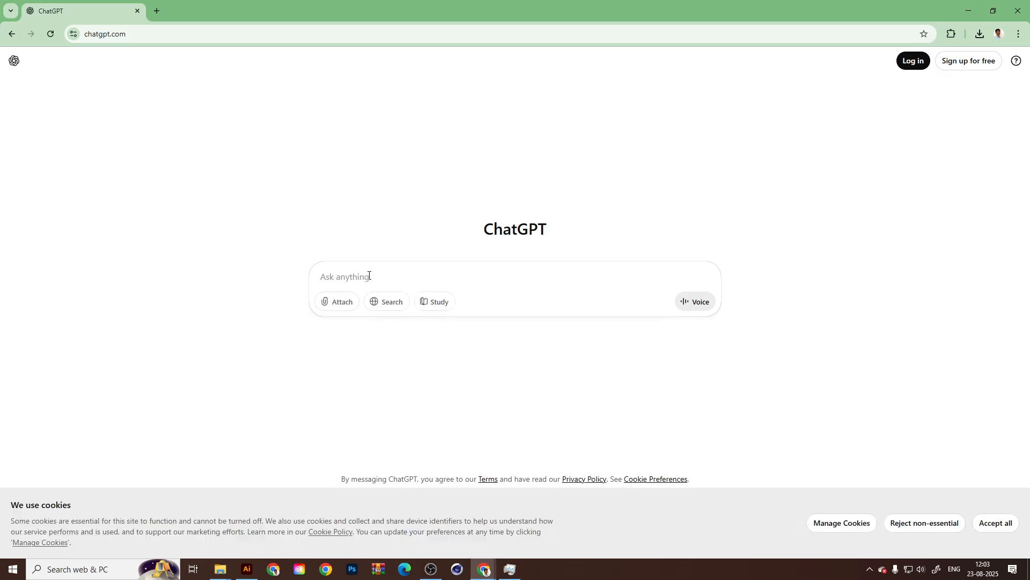
Paste the colour code fcd465 into the ChatGPT prompt.
{"action": "type", "text": "fcd465"}
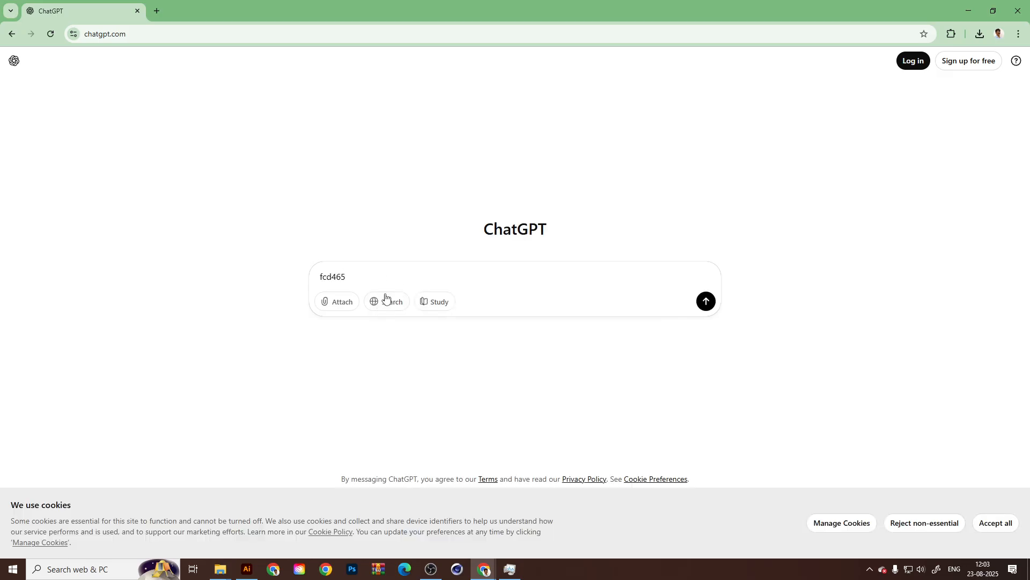
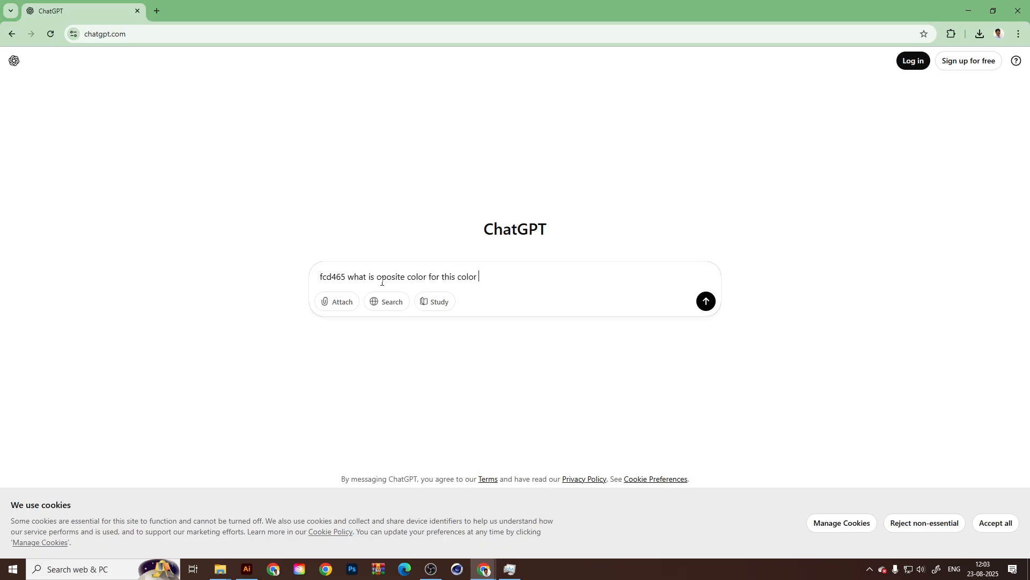
Ask ChatGPT what the opposite colour of fcd465 is and copy the complementary hex code 032B9A from its answer.
{"action": "key", "text": "Return"}
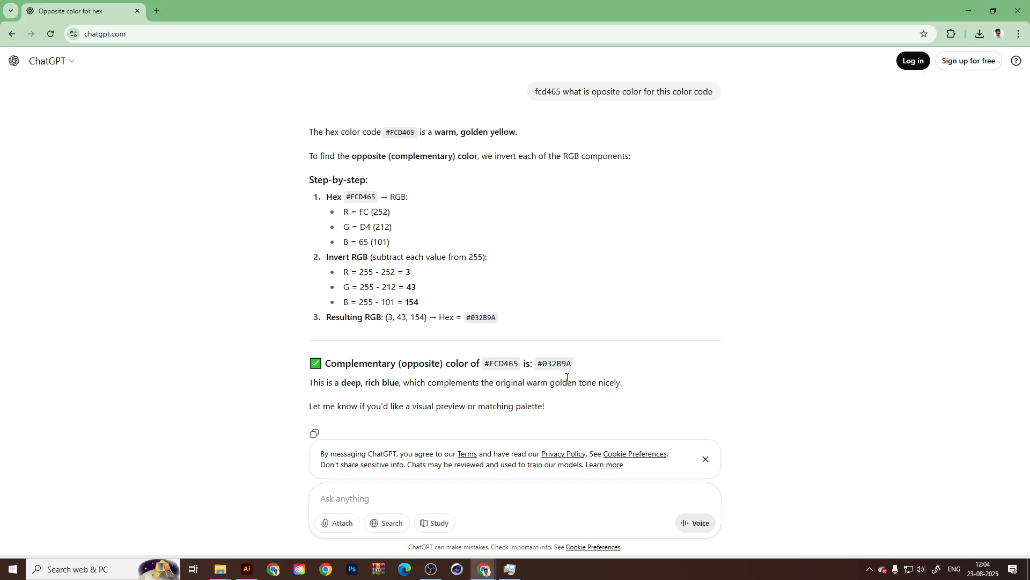
{"action": "double_click", "coordinate": [550, 363]}
{"action": "key", "text": "ctrl+c"}
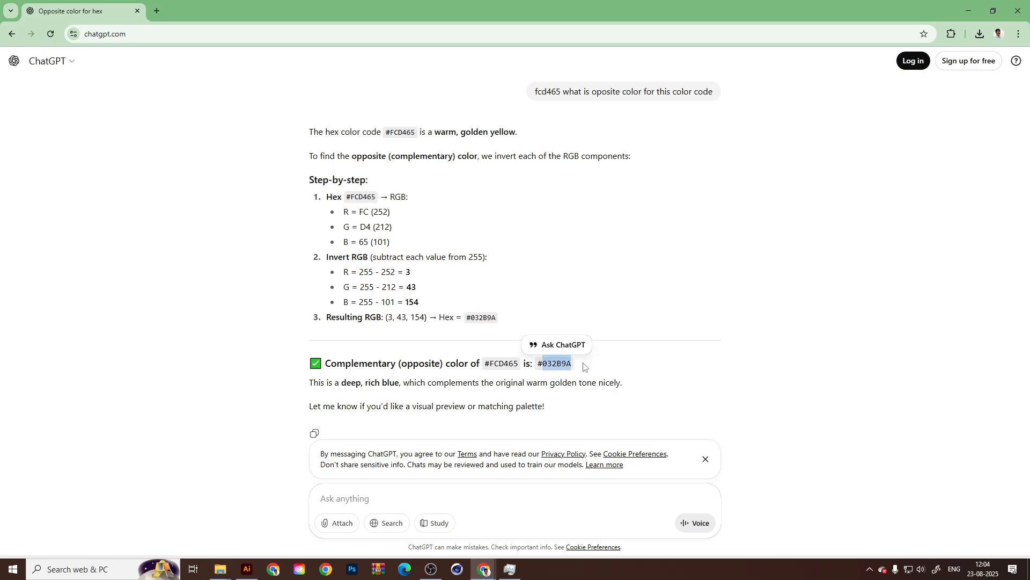
Switch to Illustrator and fill the four Lorem Ipsum text lines on the yellow area with the colour 032B9A.
{"action": "left_click", "coordinate": [247, 569]}
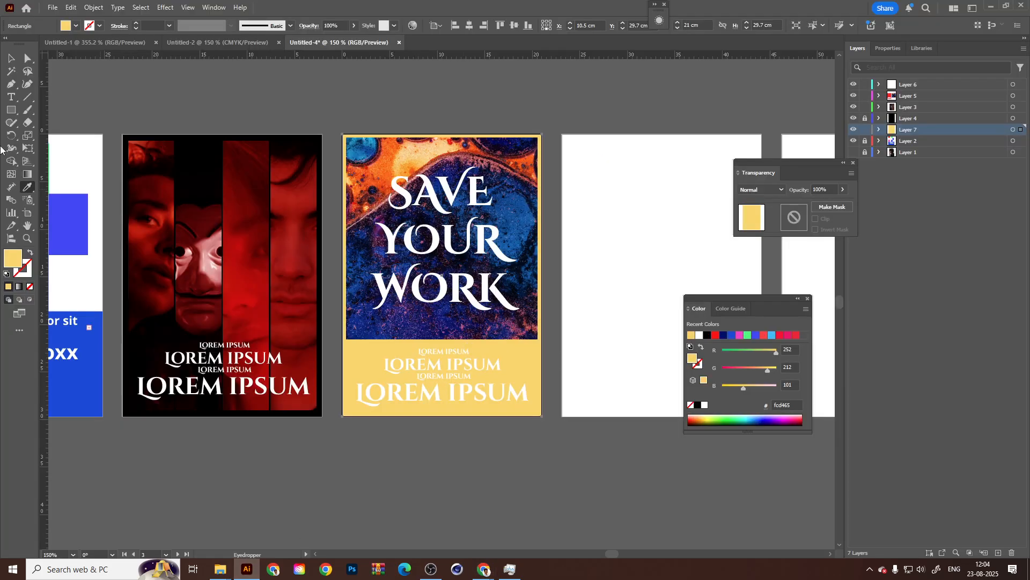
{"action": "left_click", "coordinate": [11, 60]}
{"action": "left_click", "coordinate": [413, 390]}
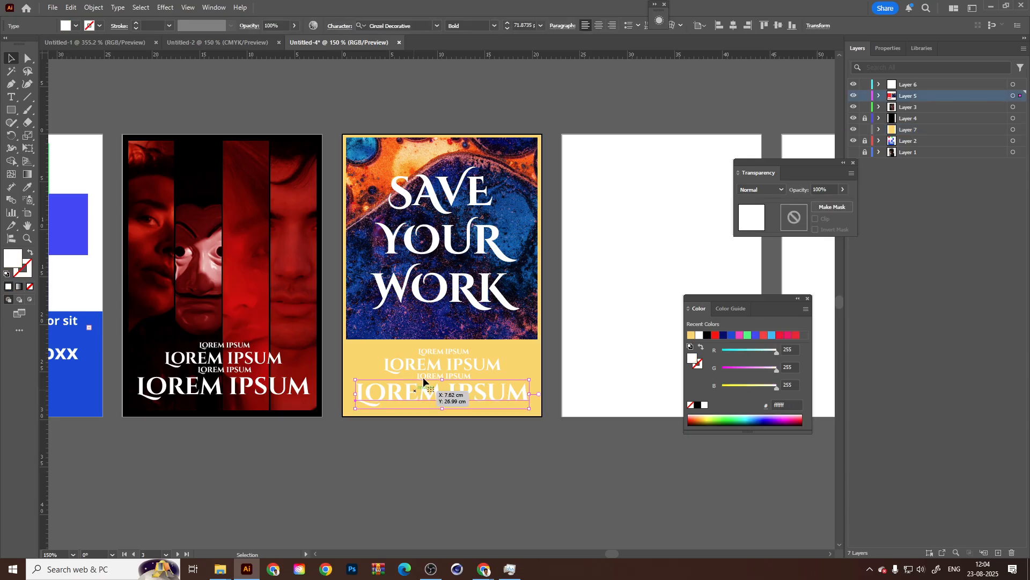
{"action": "left_click", "coordinate": [435, 376], "text": "shift"}
{"action": "left_click", "coordinate": [439, 363], "text": "shift"}
{"action": "left_click", "coordinate": [427, 352], "text": "shift"}
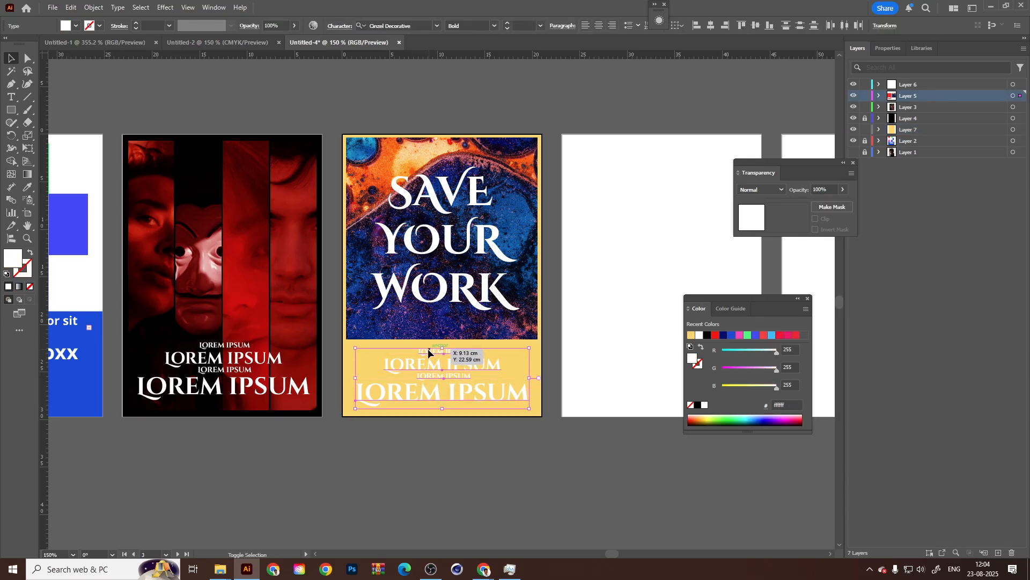
{"action": "double_click", "coordinate": [10, 261]}
{"action": "key", "text": "ctrl+v"}
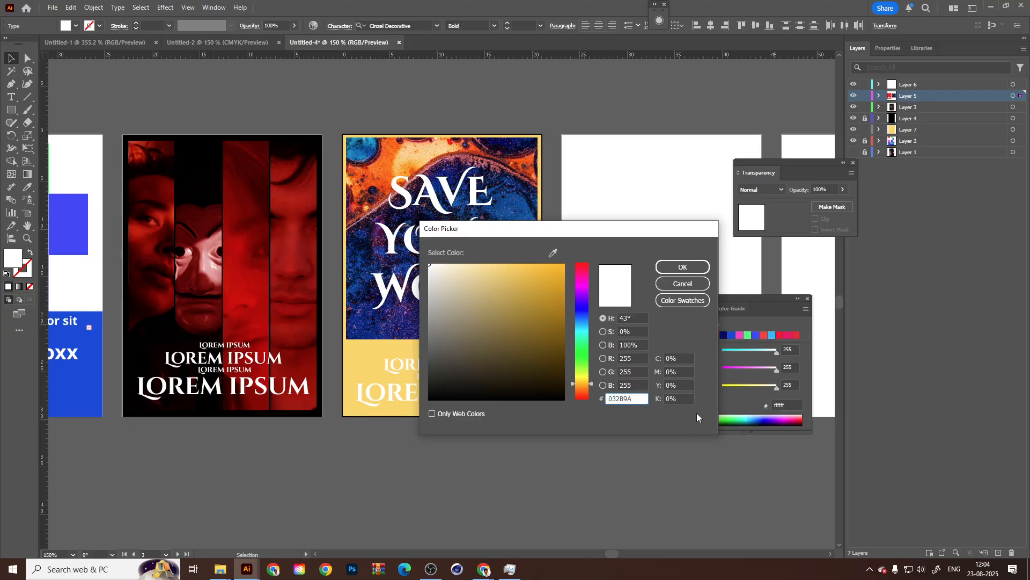
{"action": "left_click", "coordinate": [677, 266]}
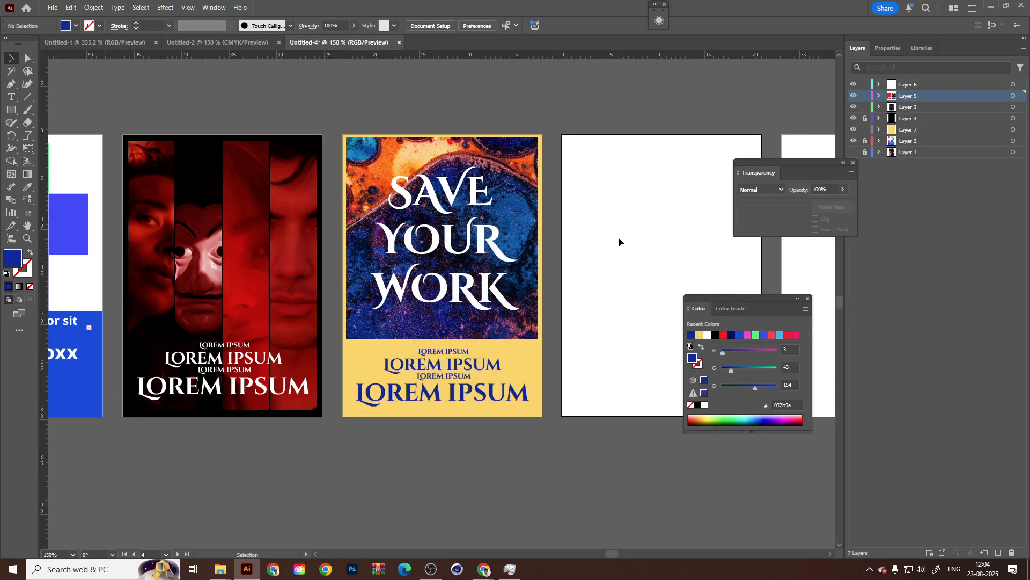
{"action": "left_click", "coordinate": [356, 363]}
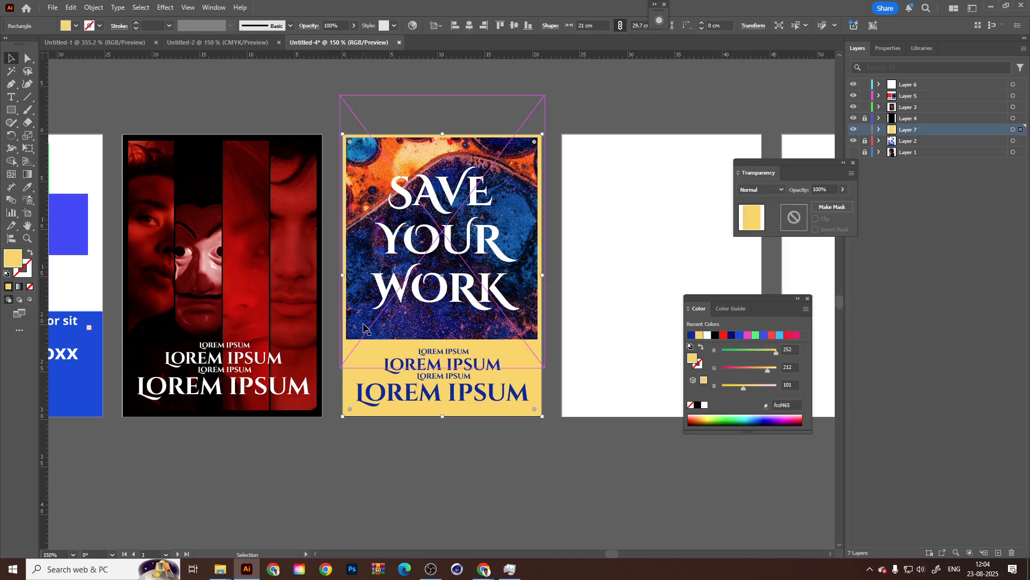
{"action": "left_click", "coordinate": [374, 422]}
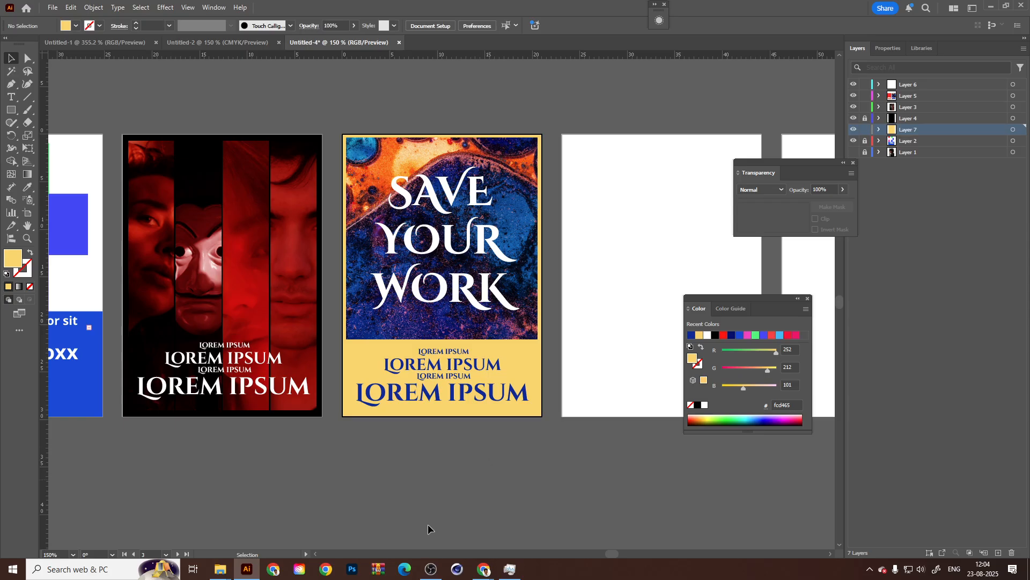
Switch back to ChatGPT in Chrome and open the file browser for attaching an image to the prompt.
{"action": "mouse_move", "coordinate": [488, 566]}
{"action": "left_click", "coordinate": [589, 528]}
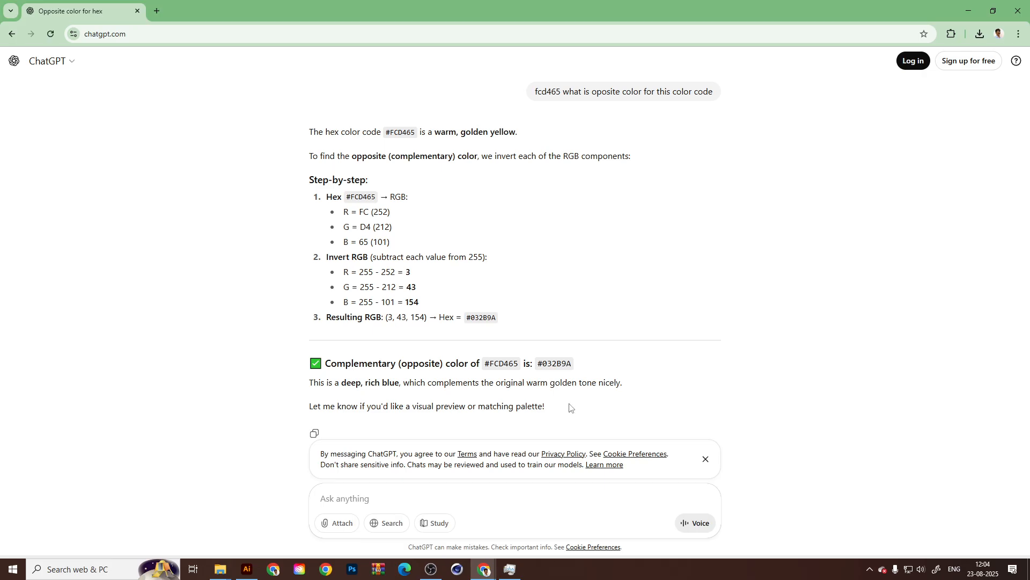
{"action": "left_click", "coordinate": [337, 527]}
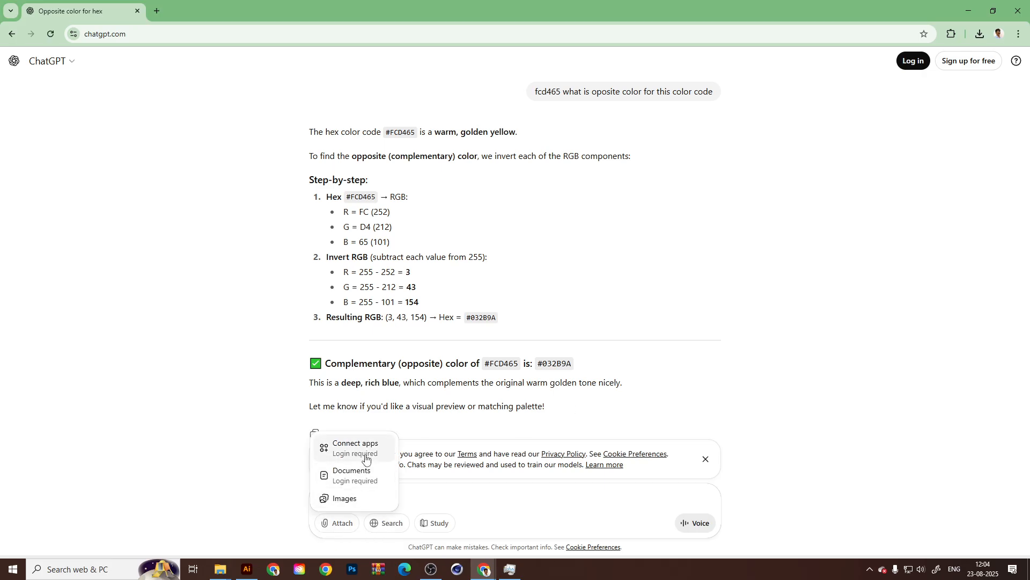
{"action": "left_click", "coordinate": [465, 487]}
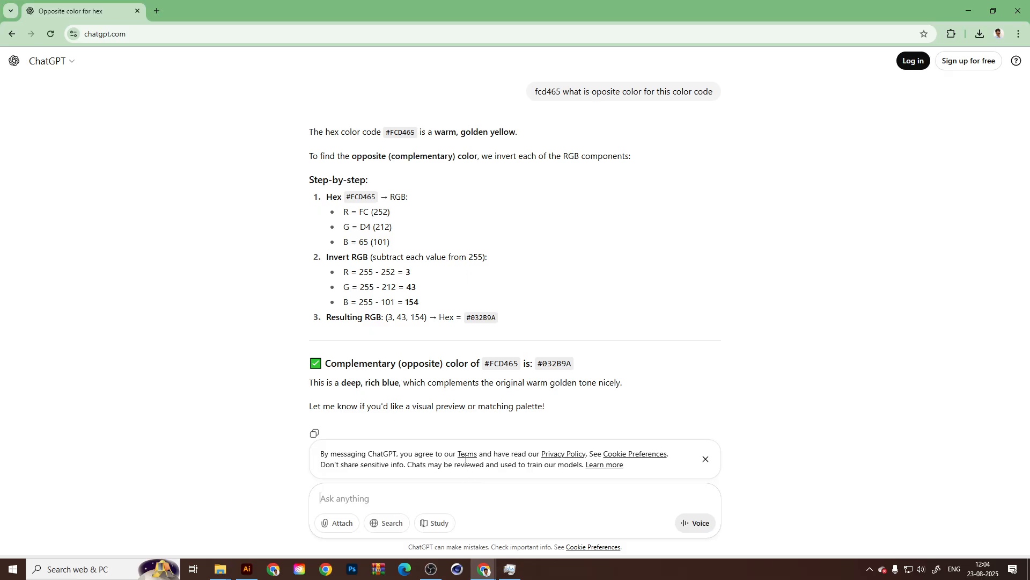
{"action": "left_click", "coordinate": [338, 524]}
{"action": "left_click", "coordinate": [627, 306]}
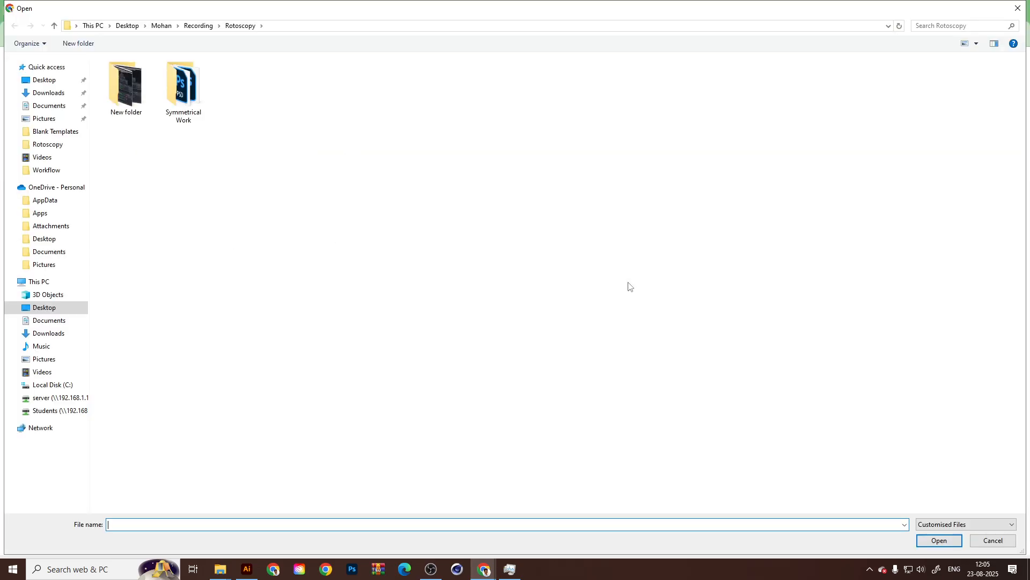
Attach the image "AlbedoBase_XL_TruLife_Wellness_Centre_logo_2 (1)" from the Downloads folder to the ChatGPT prompt.
{"action": "left_click", "coordinate": [47, 93]}
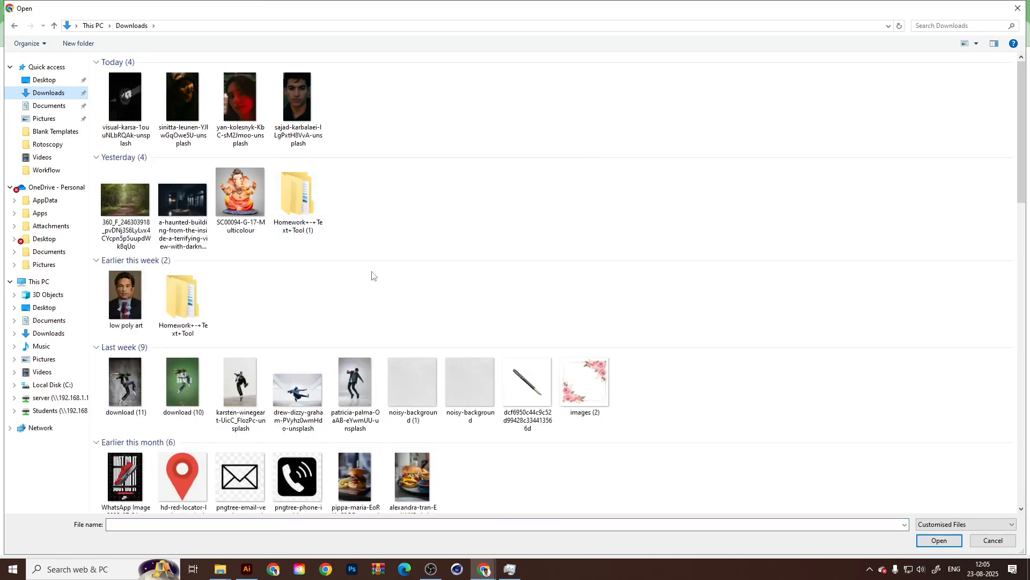
{"action": "scroll", "coordinate": [361, 274], "scroll_direction": "down", "scroll_amount": 2}
{"action": "scroll", "coordinate": [361, 271], "scroll_direction": "down", "scroll_amount": 10}
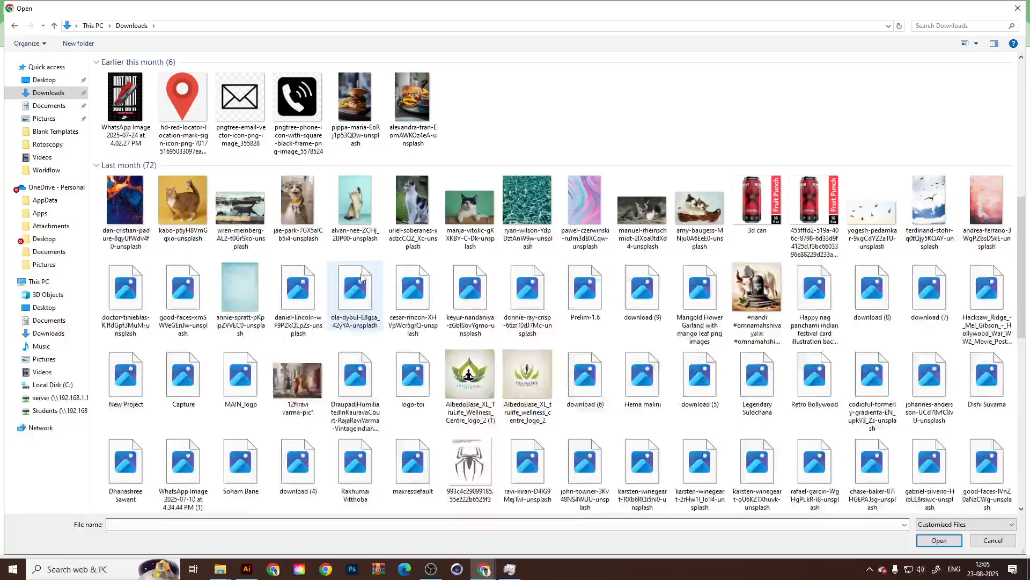
{"action": "scroll", "coordinate": [364, 289], "scroll_direction": "down", "scroll_amount": 3}
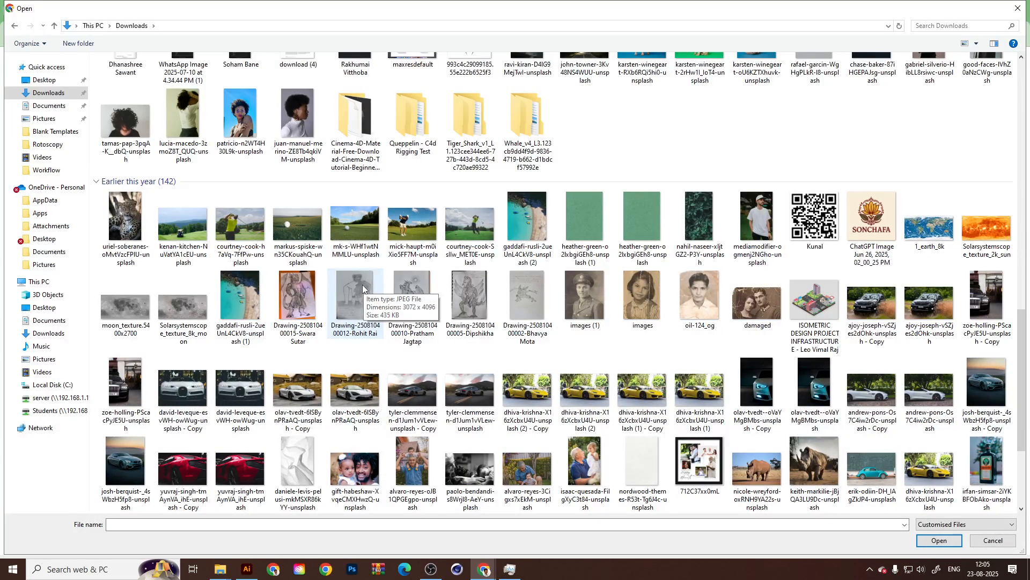
{"action": "scroll", "coordinate": [362, 284], "scroll_direction": "down", "scroll_amount": 6}
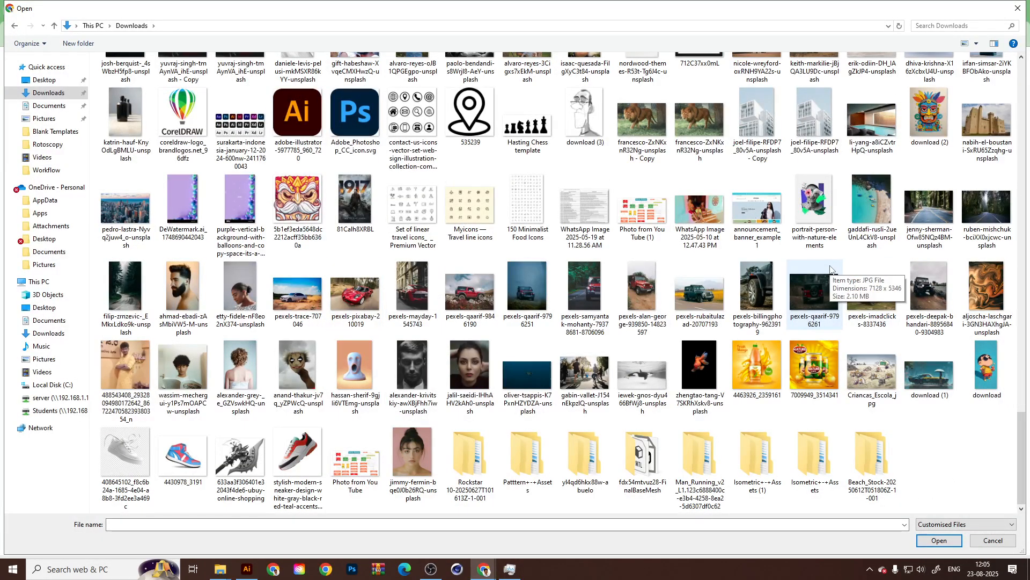
{"action": "scroll", "coordinate": [355, 257], "scroll_direction": "up", "scroll_amount": 3}
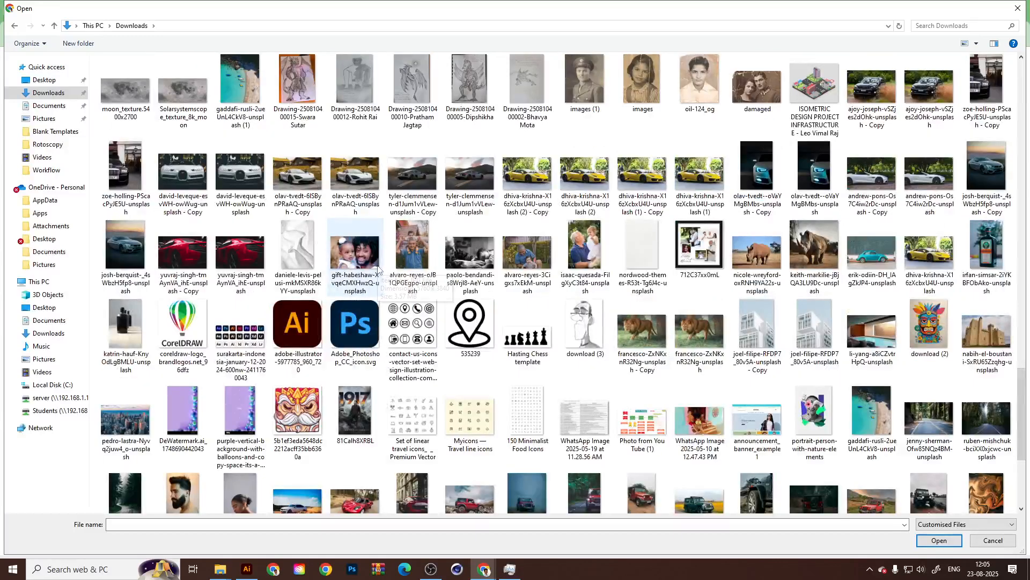
{"action": "scroll", "coordinate": [378, 268], "scroll_direction": "up", "scroll_amount": 3}
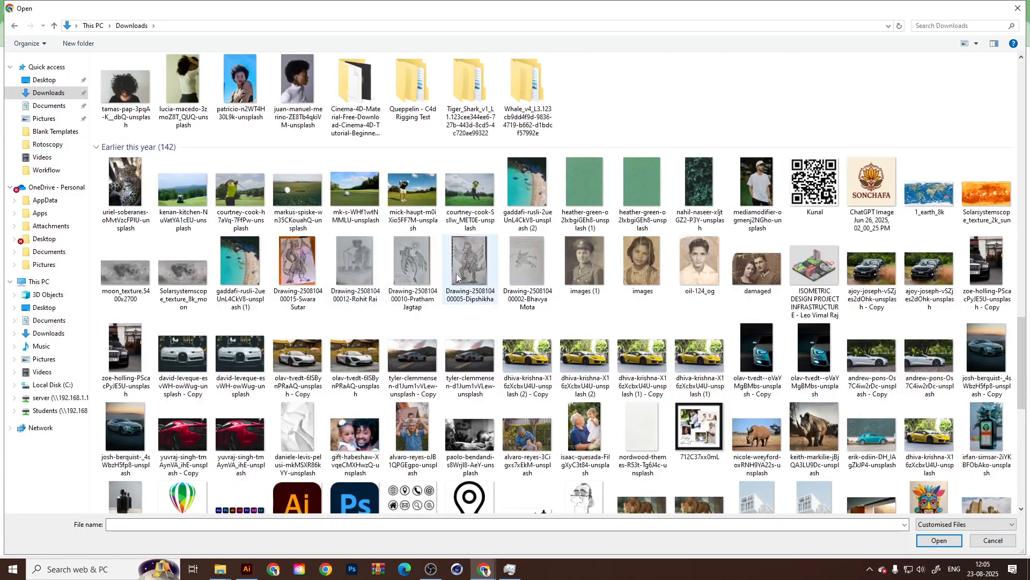
{"action": "scroll", "coordinate": [457, 277], "scroll_direction": "up", "scroll_amount": 3}
{"action": "left_click", "coordinate": [523, 177]}
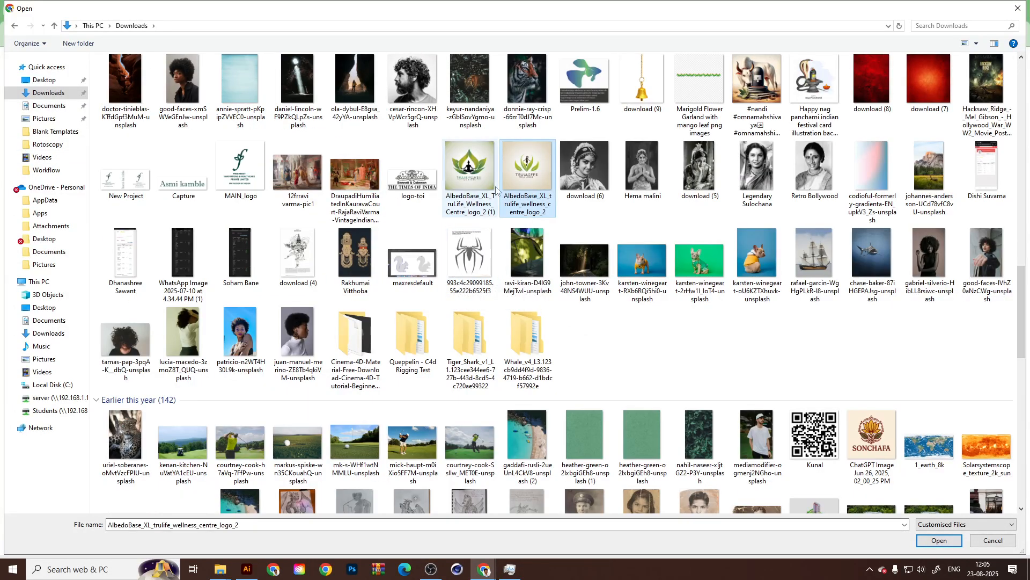
{"action": "left_click", "coordinate": [456, 168]}
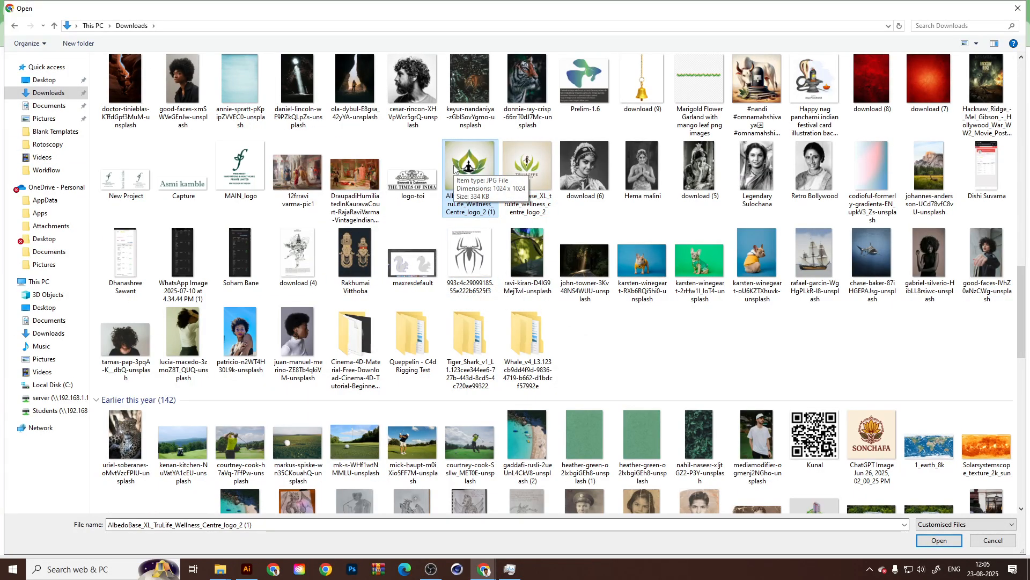
{"action": "double_click", "coordinate": [455, 168]}
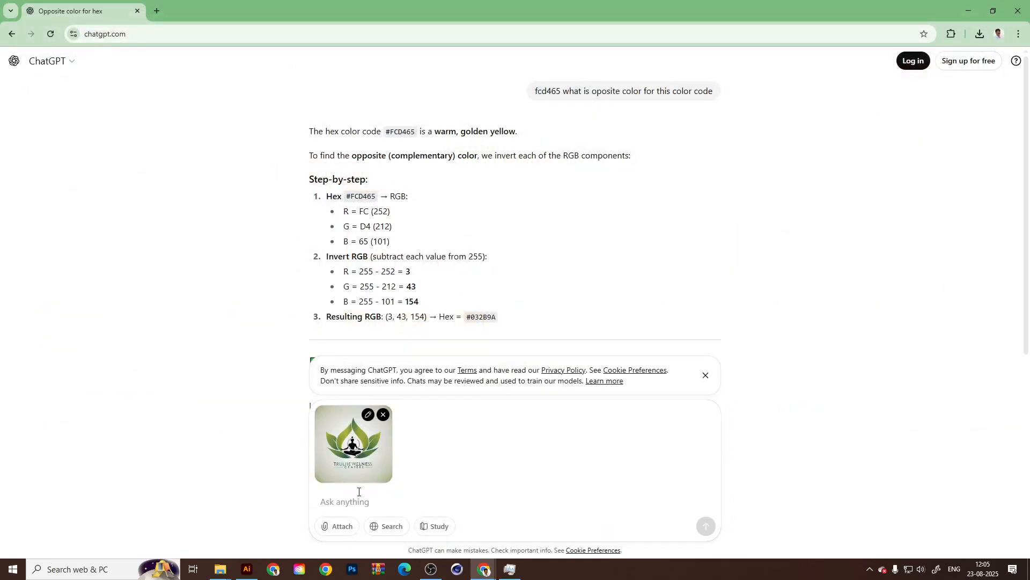
Send ChatGPT the question "What will be improvement i can do in this logo" with the attached logo.
{"action": "type", "text": "W"}
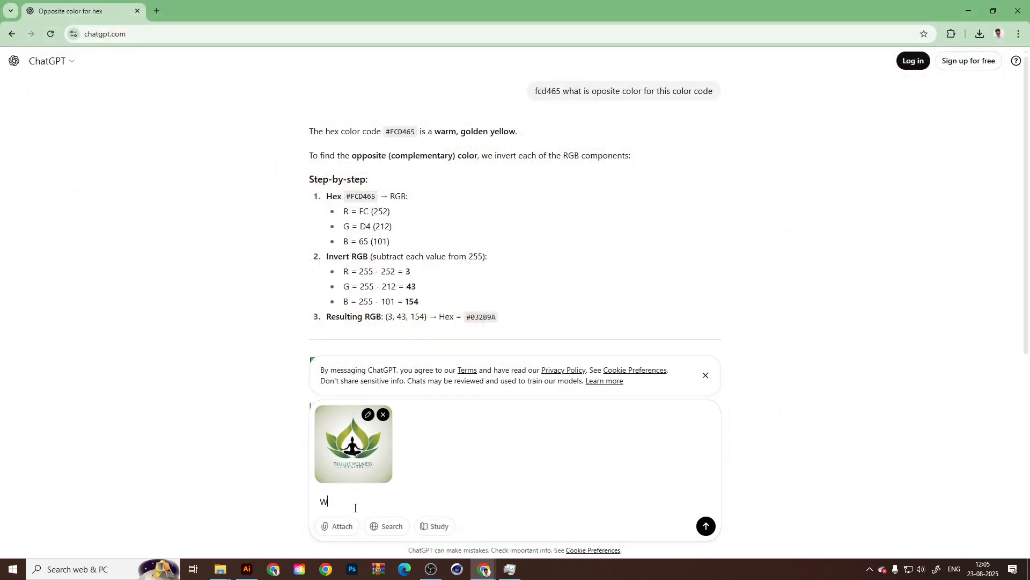
{"action": "type", "text": "hat will be improvement i can do in th"}
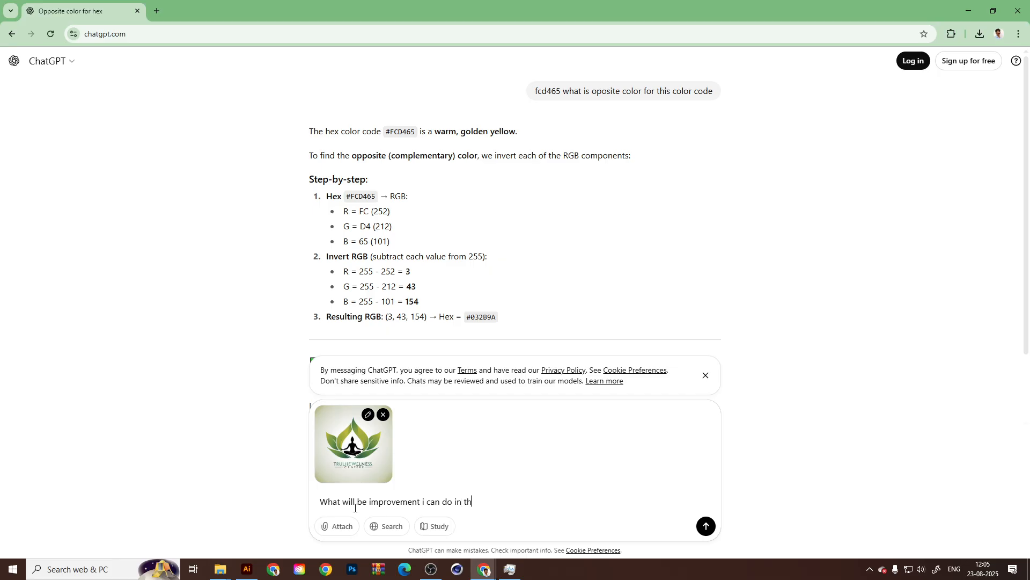
{"action": "type", "text": "is logo"}
{"action": "key", "text": "Return"}
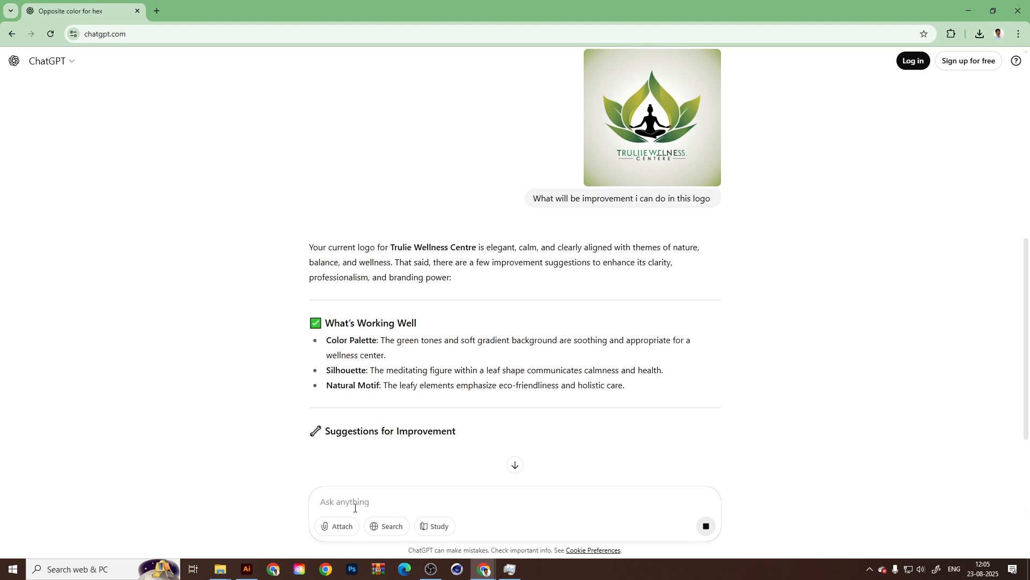
Read through ChatGPT's logo feedback, from the strengths and improvement suggestions to the optional enhancements.
{"action": "left_click_drag", "start_coordinate": [391, 248], "coordinate": [514, 248]}
{"action": "left_click", "coordinate": [562, 267]}
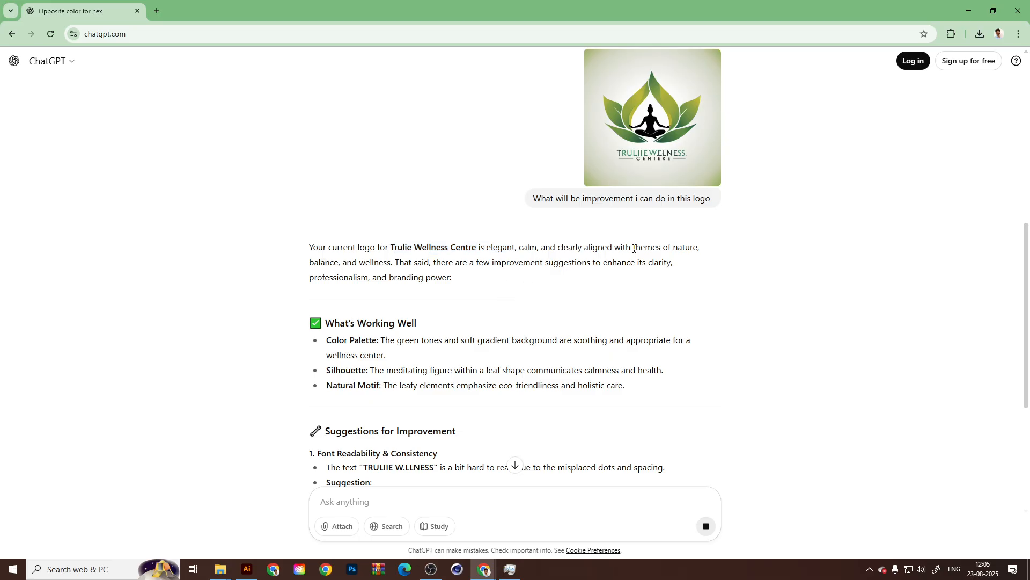
{"action": "scroll", "coordinate": [499, 285], "scroll_direction": "down", "scroll_amount": 5}
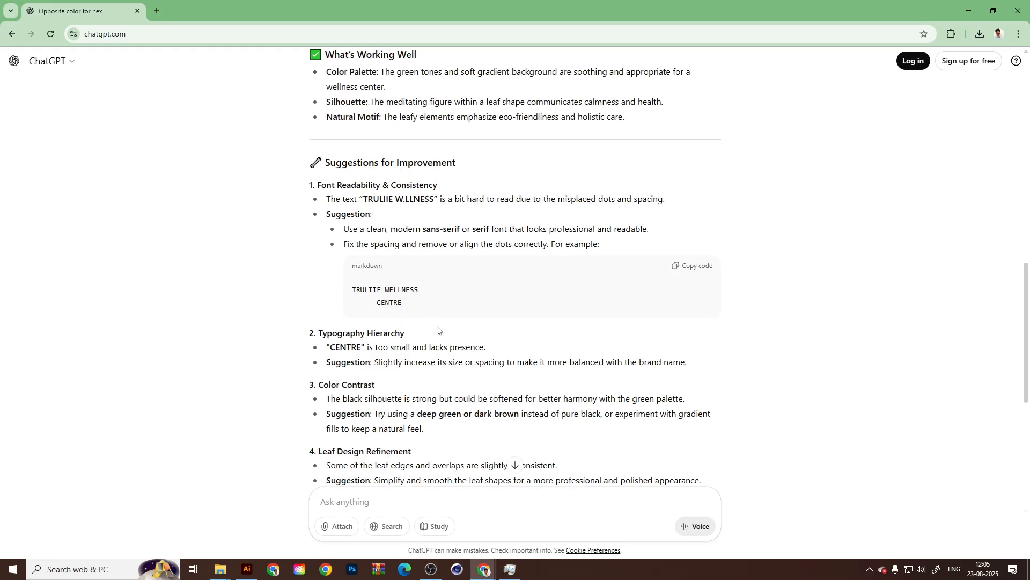
{"action": "scroll", "coordinate": [433, 319], "scroll_direction": "down", "scroll_amount": 7}
{"action": "scroll", "coordinate": [430, 332], "scroll_direction": "up", "scroll_amount": 3}
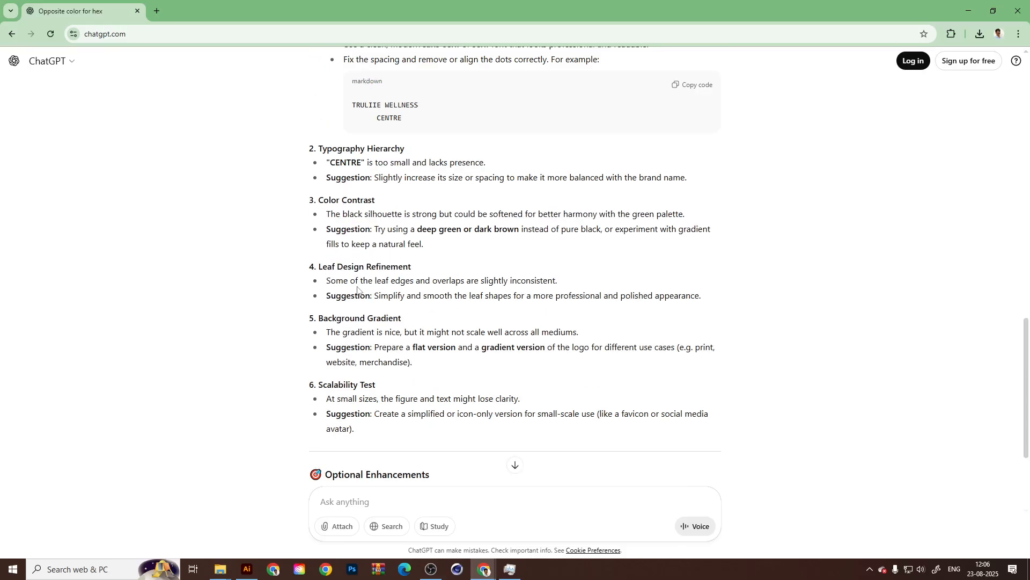
{"action": "scroll", "coordinate": [358, 275], "scroll_direction": "up", "scroll_amount": 2}
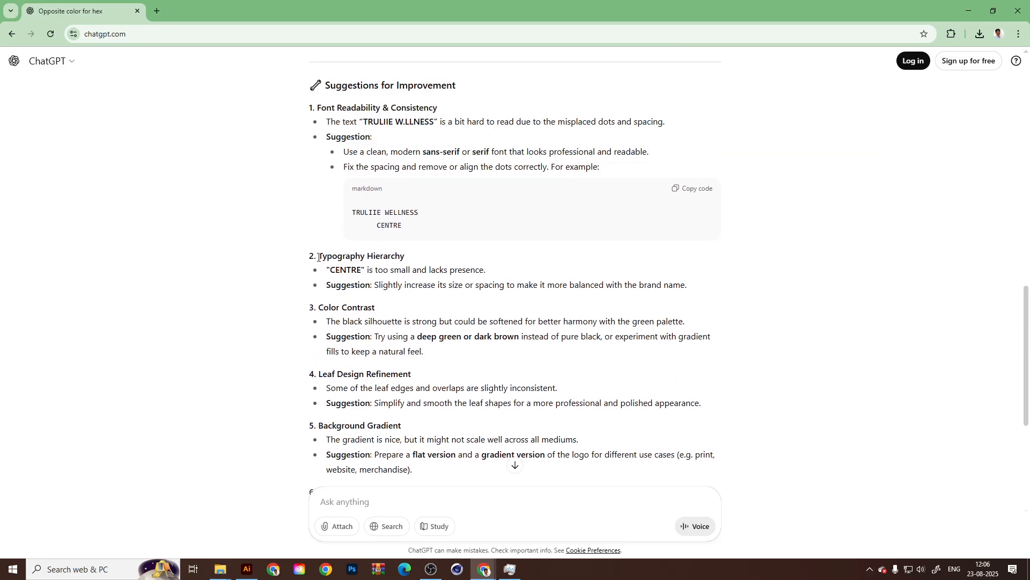
{"action": "left_click_drag", "start_coordinate": [319, 255], "coordinate": [430, 274]}
{"action": "left_click", "coordinate": [430, 334]}
{"action": "left_click", "coordinate": [410, 315]}
{"action": "scroll", "coordinate": [371, 290], "scroll_direction": "down", "scroll_amount": 5}
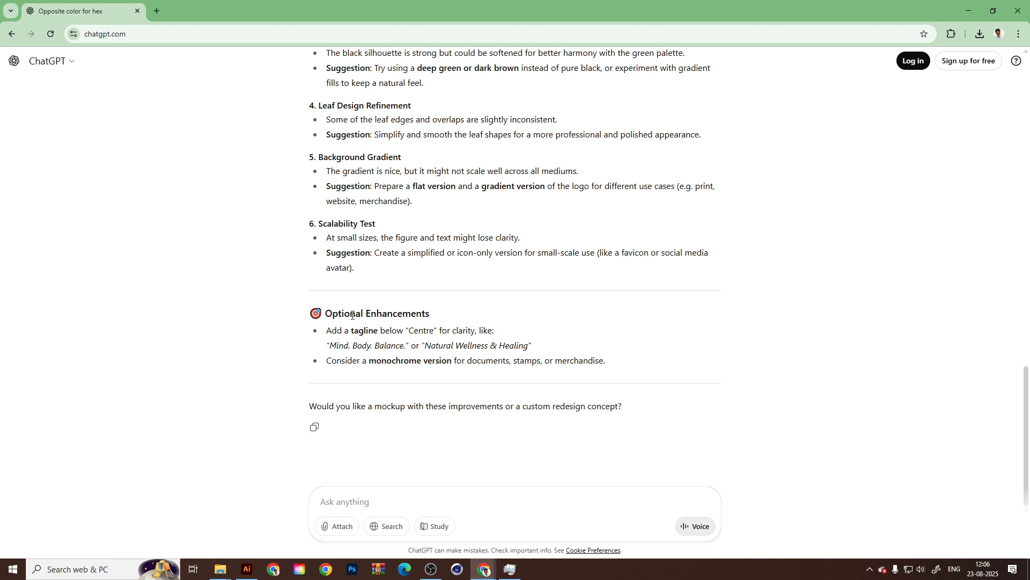
Switch to Illustrator, check the recoloured text and bring the empty artboards beside the "SAVE YOUR WORK" layout into view.
{"action": "left_click", "coordinate": [247, 569]}
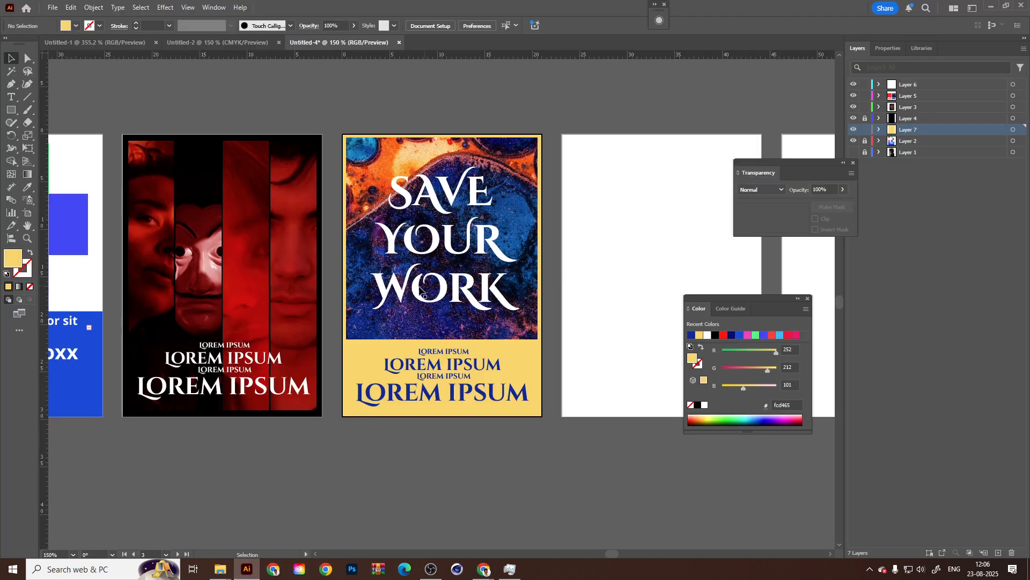
{"action": "left_click", "coordinate": [453, 400]}
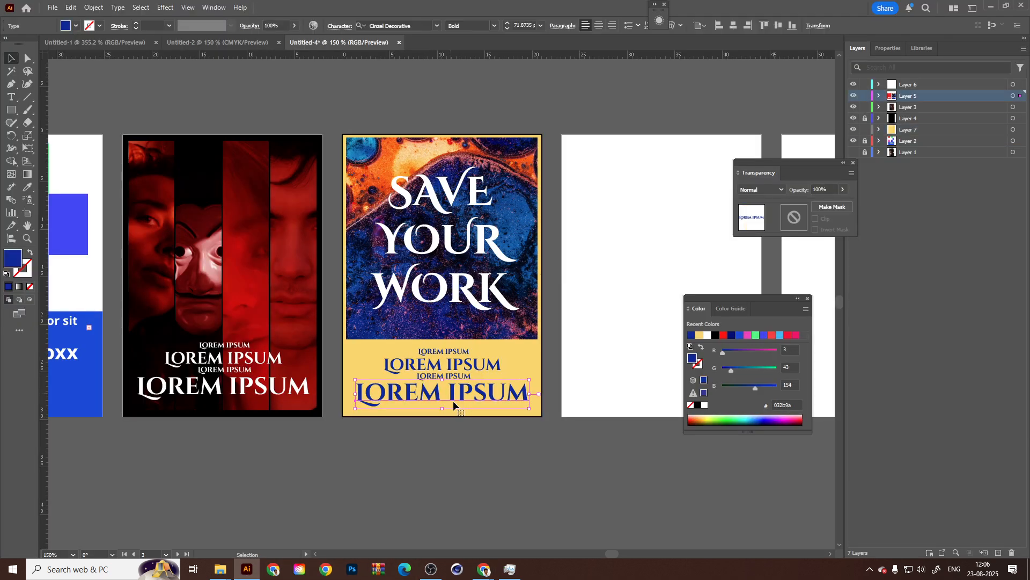
{"action": "left_click", "coordinate": [426, 515]}
{"action": "scroll", "coordinate": [473, 392], "scroll_direction": "right", "scroll_amount": 3}
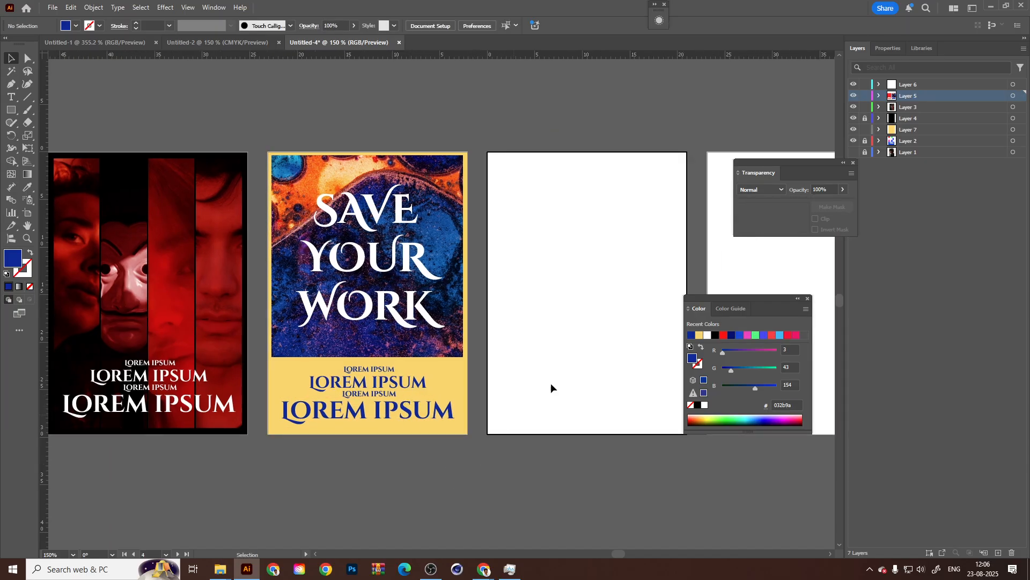
{"action": "scroll", "coordinate": [506, 360], "scroll_direction": "right", "scroll_amount": 3}
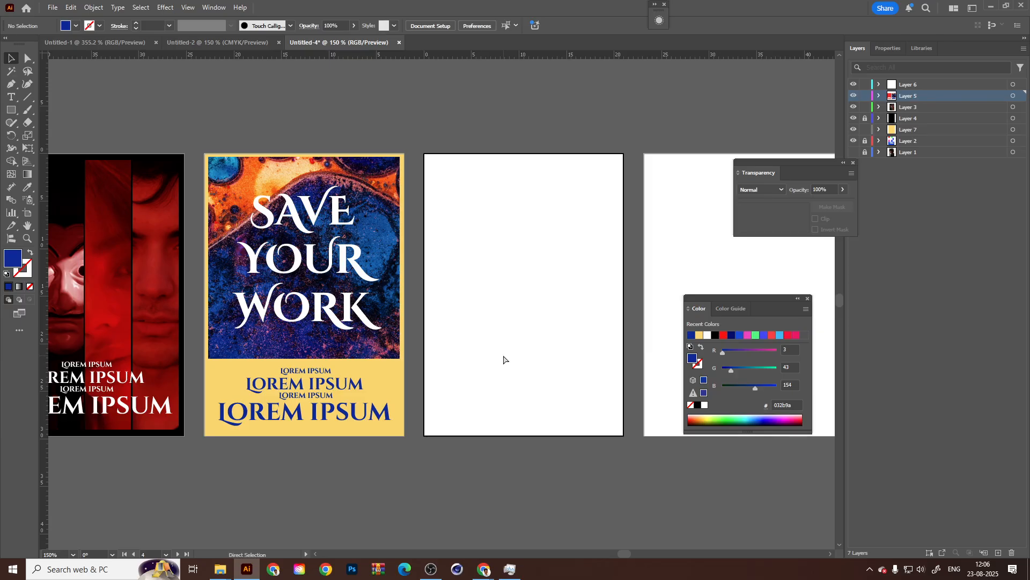
{"action": "key", "text": "ctrl+minus"}
{"action": "key", "text": "ctrl+minus"}
{"action": "left_click_drag", "start_coordinate": [503, 354], "coordinate": [386, 337]}
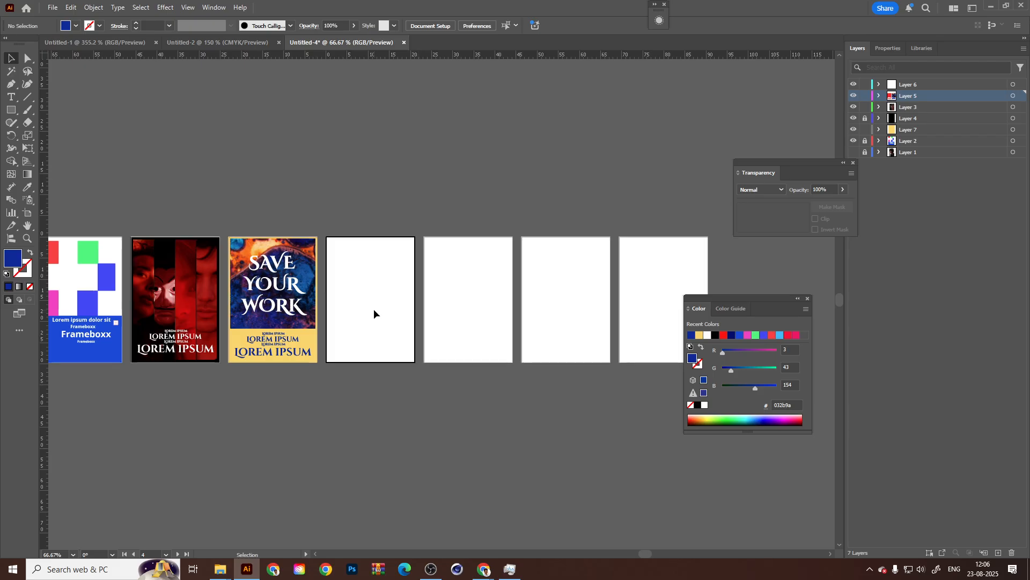
{"action": "left_click", "coordinate": [522, 302]}
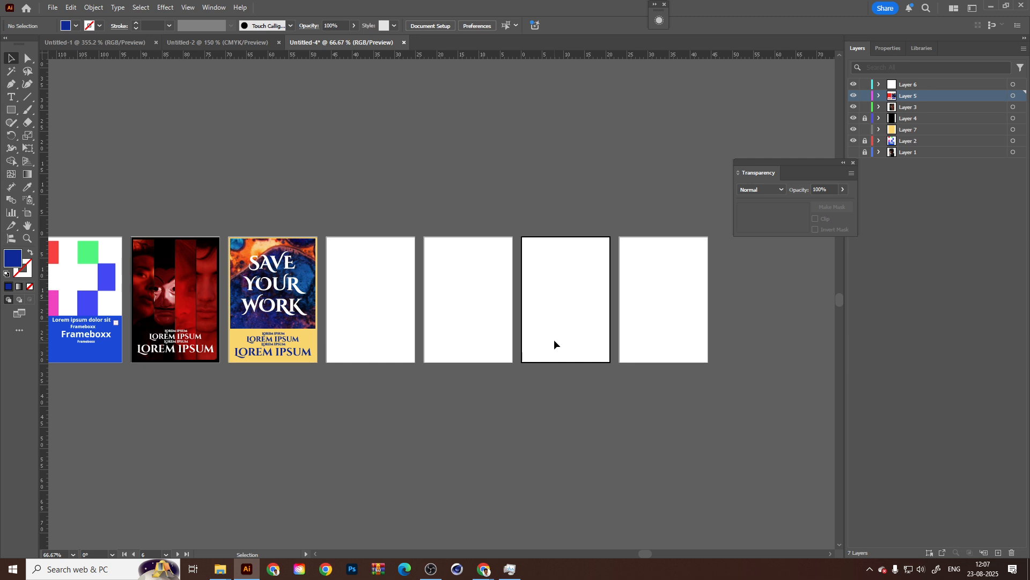
{"action": "scroll", "coordinate": [536, 290], "scroll_direction": "left", "scroll_amount": 3}
{"action": "left_click", "coordinate": [609, 317]}
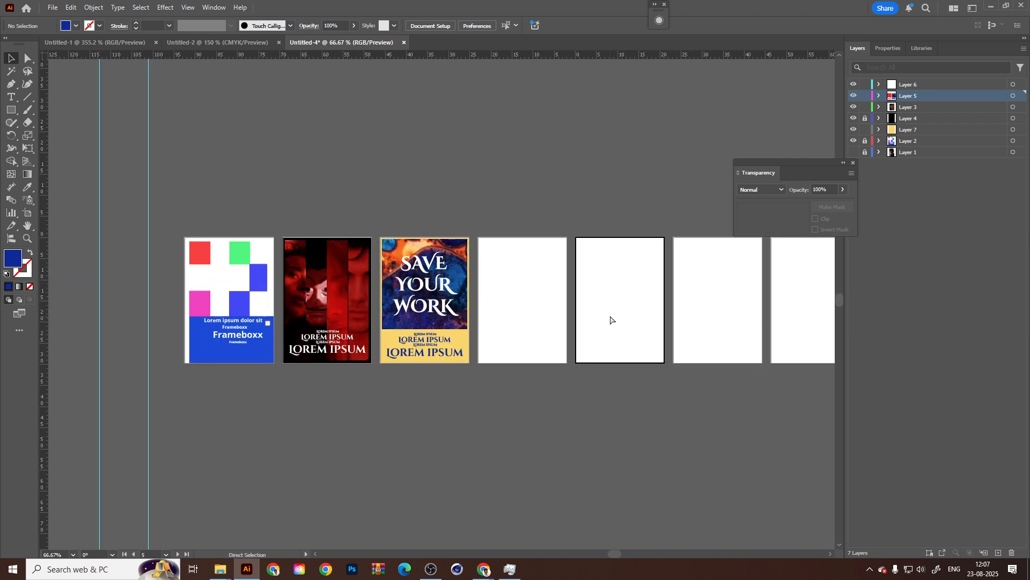
Start saving the document as an Adobe Illustrator (*.AI) file named "Grid system".
{"action": "key", "text": "ctrl+s"}
{"action": "left_click", "coordinate": [343, 371]}
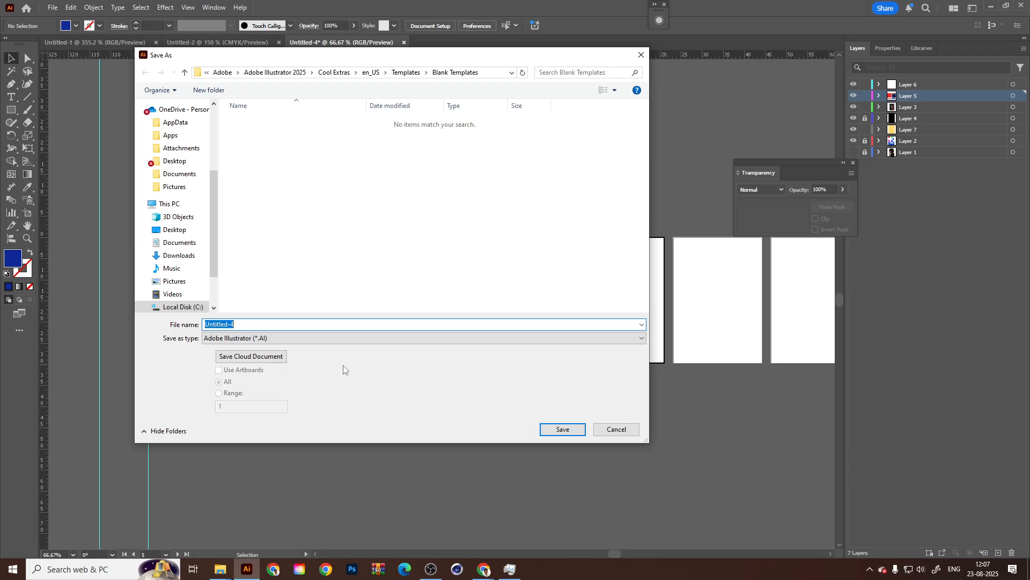
{"action": "key", "text": "BackSpace"}
{"action": "type", "text": "Grid system"}
{"action": "key", "text": "Return"}
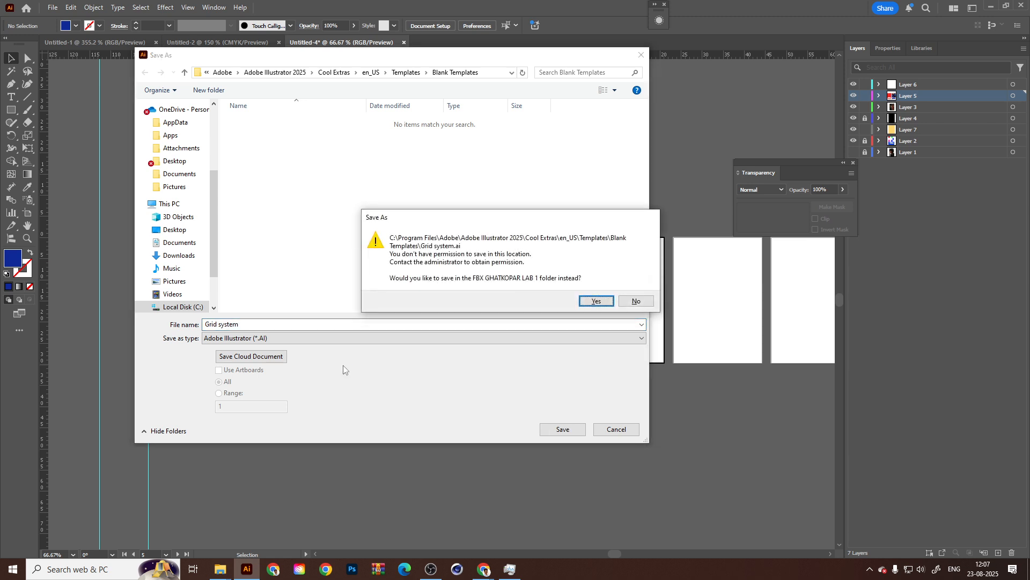
Try to save the file in the Blank Templates folder again and then directly in This PC.
{"action": "left_click", "coordinate": [638, 301]}
{"action": "left_click", "coordinate": [565, 429]}
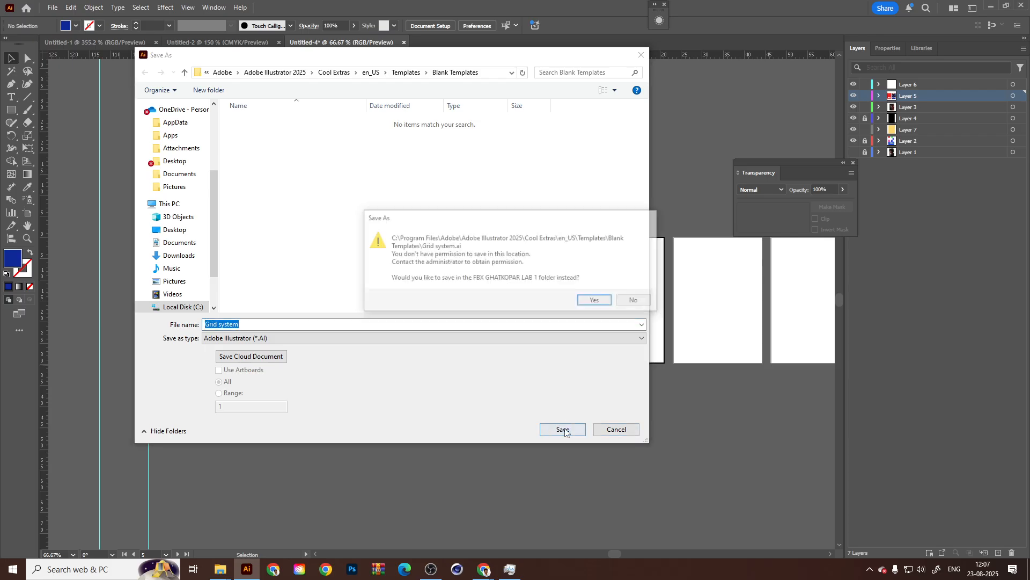
{"action": "left_click", "coordinate": [590, 301]}
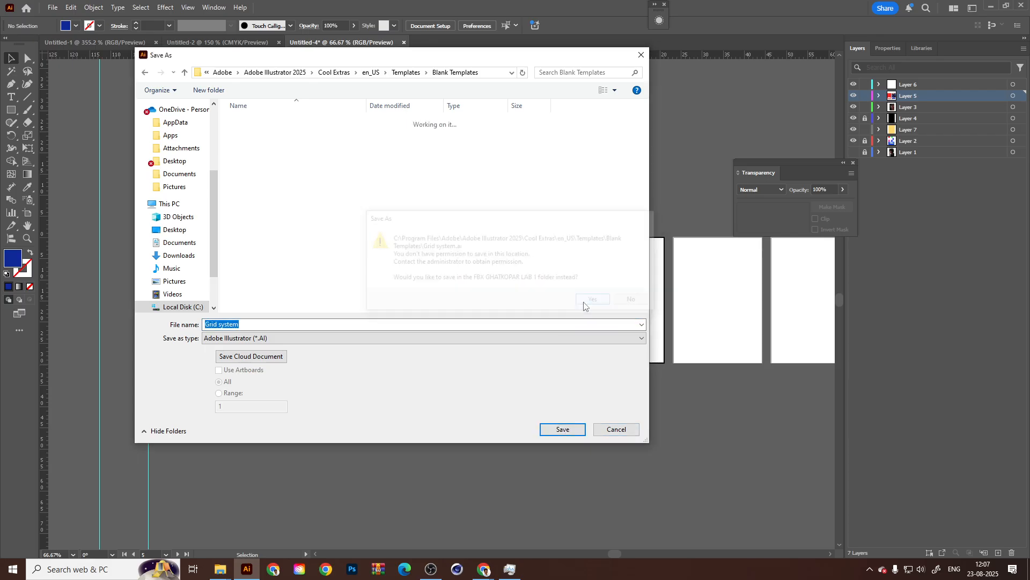
{"action": "left_click", "coordinate": [169, 203]}
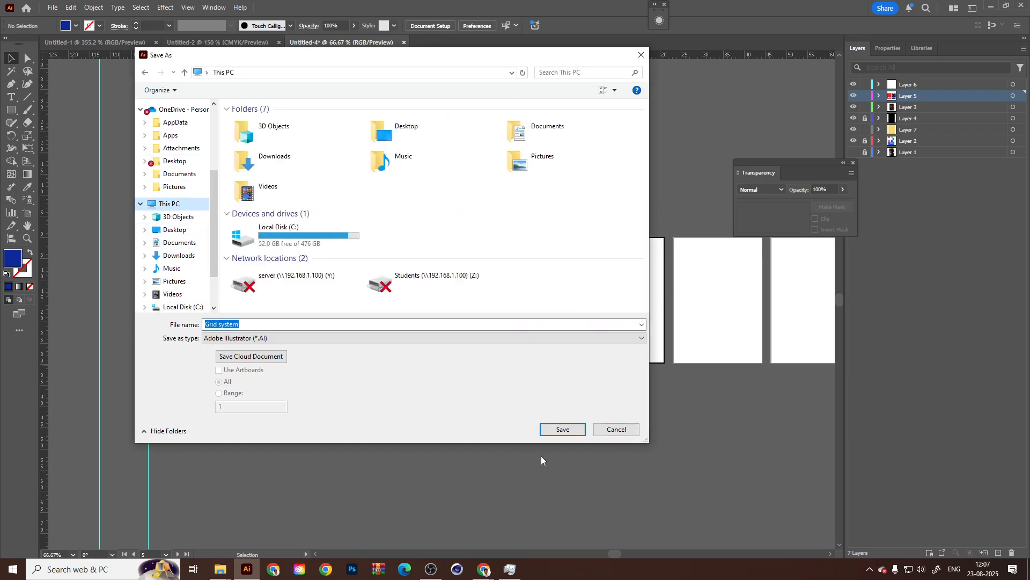
{"action": "left_click", "coordinate": [563, 429]}
{"action": "left_click", "coordinate": [588, 282]}
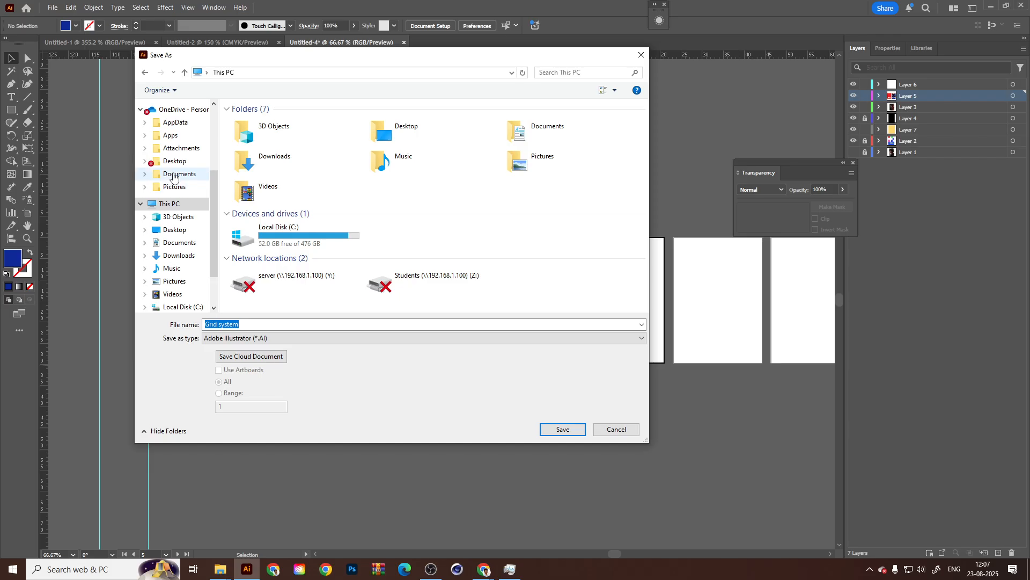
Save the file in the OneDrive Documents folder, accepting the Illustrator 2020 version and the preset save options.
{"action": "left_click", "coordinate": [179, 173]}
{"action": "left_click", "coordinate": [557, 430]}
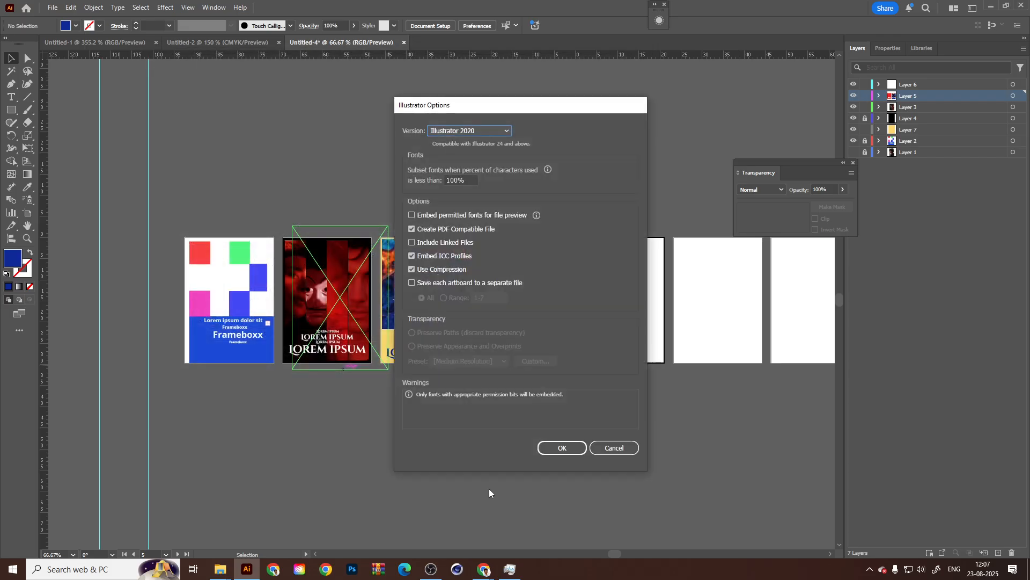
{"action": "left_click", "coordinate": [565, 449]}
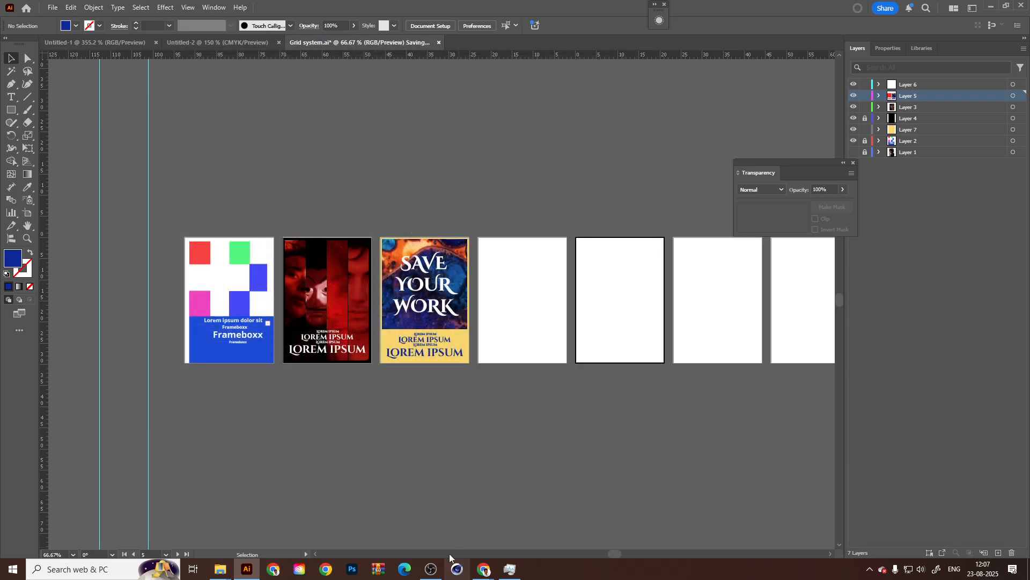
Switch to Chrome and open a browser window with the Student profile.
{"action": "left_click", "coordinate": [321, 572]}
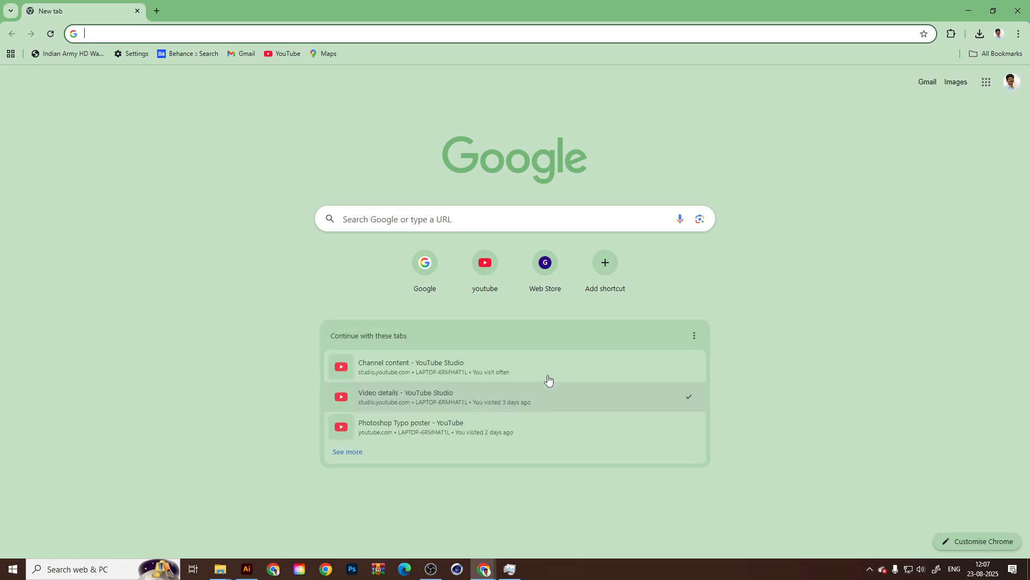
{"action": "left_click", "coordinate": [980, 33]}
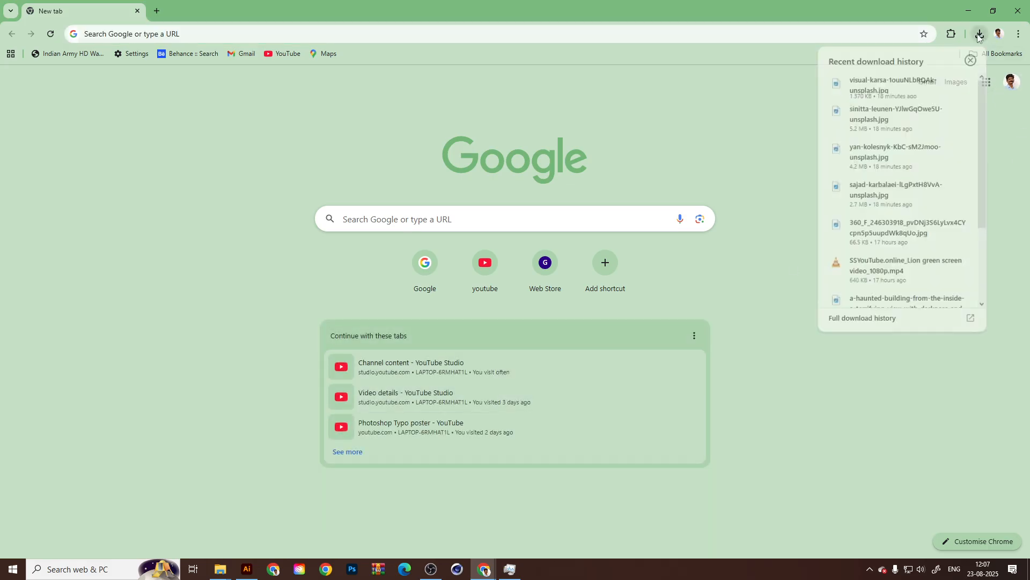
{"action": "left_click", "coordinate": [1003, 36]}
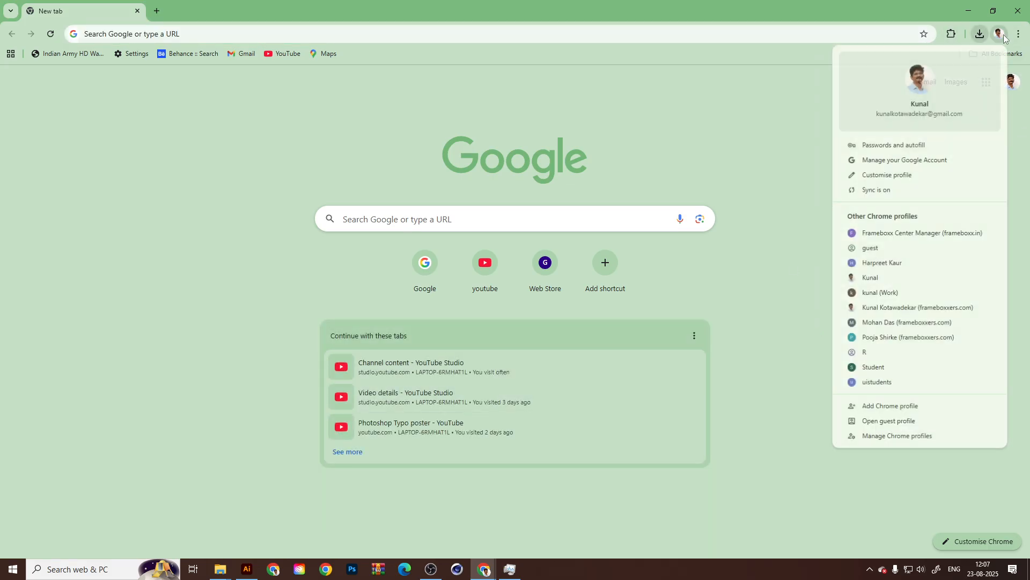
{"action": "left_click", "coordinate": [888, 368]}
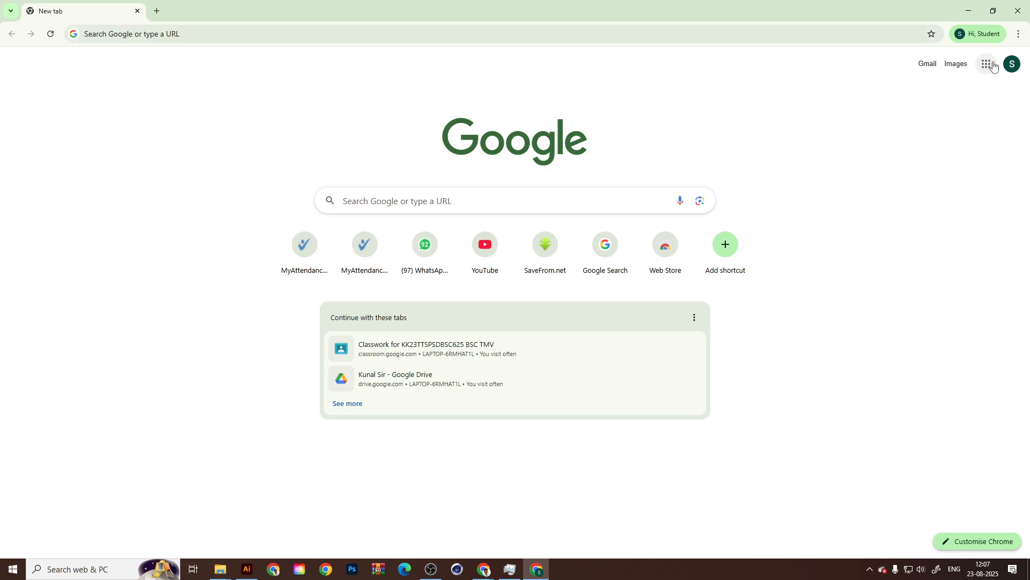
Open Google Classroom and enter the "KK1112TTSAIIN525" Graphic and broadcast class.
{"action": "left_click", "coordinate": [987, 63]}
{"action": "scroll", "coordinate": [944, 263], "scroll_direction": "down", "scroll_amount": 5}
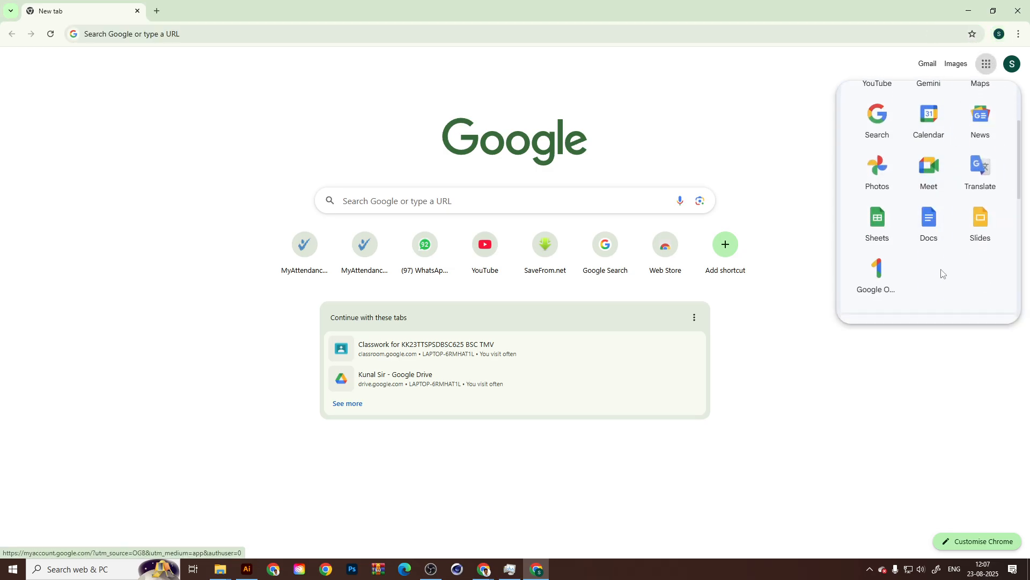
{"action": "scroll", "coordinate": [942, 268], "scroll_direction": "down", "scroll_amount": 3}
{"action": "left_click", "coordinate": [876, 130]}
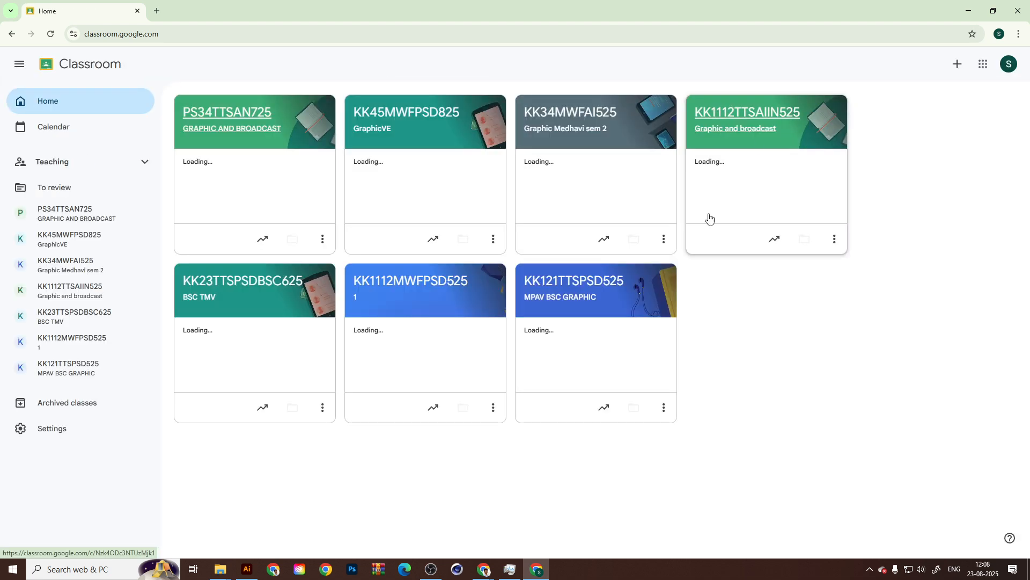
{"action": "left_click", "coordinate": [80, 290]}
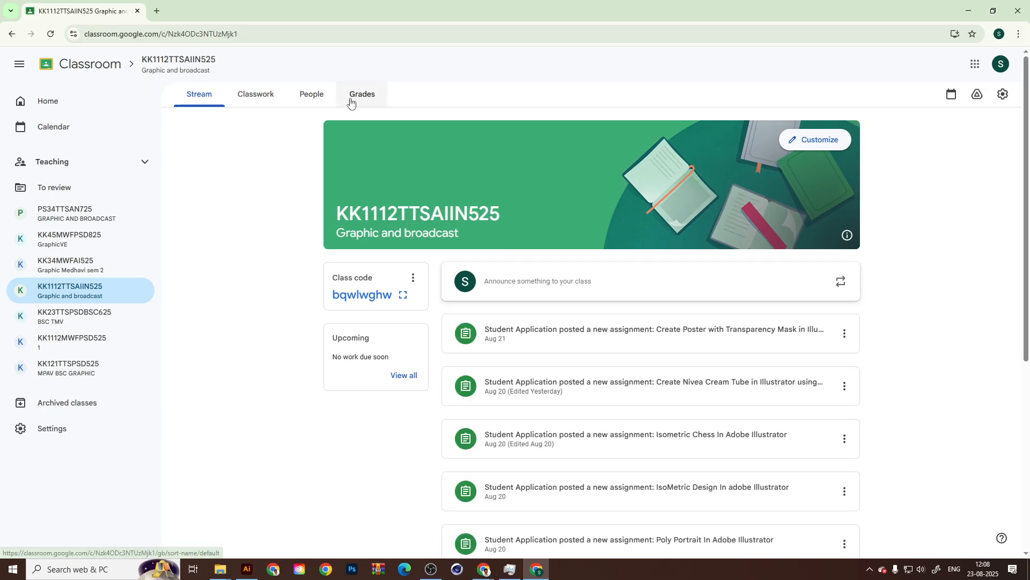
Look through the class's grades and open the fourth listed student's submission for the IsoMetric Design assignment.
{"action": "left_click", "coordinate": [355, 102]}
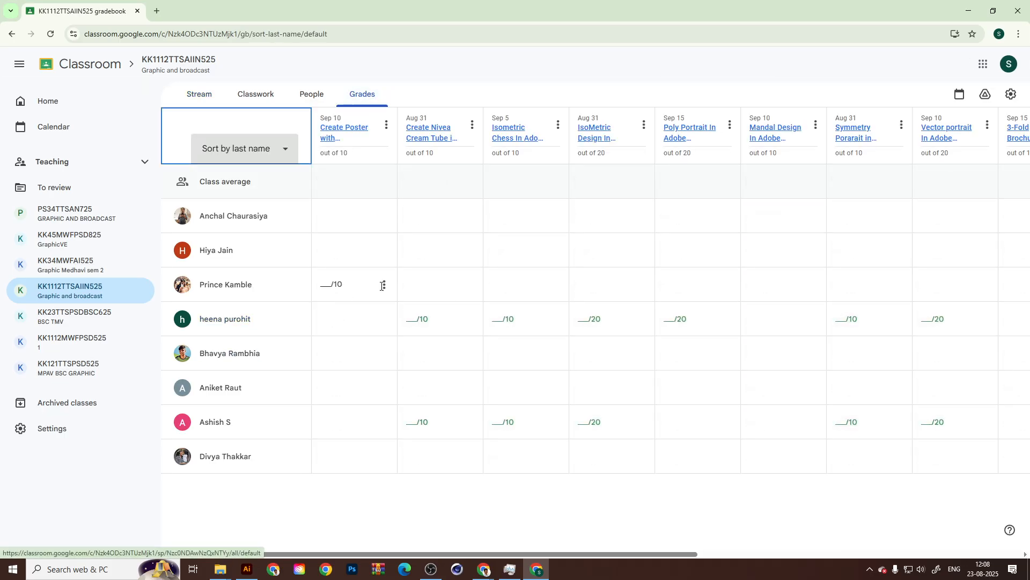
{"action": "left_click_drag", "start_coordinate": [432, 556], "coordinate": [989, 553]}
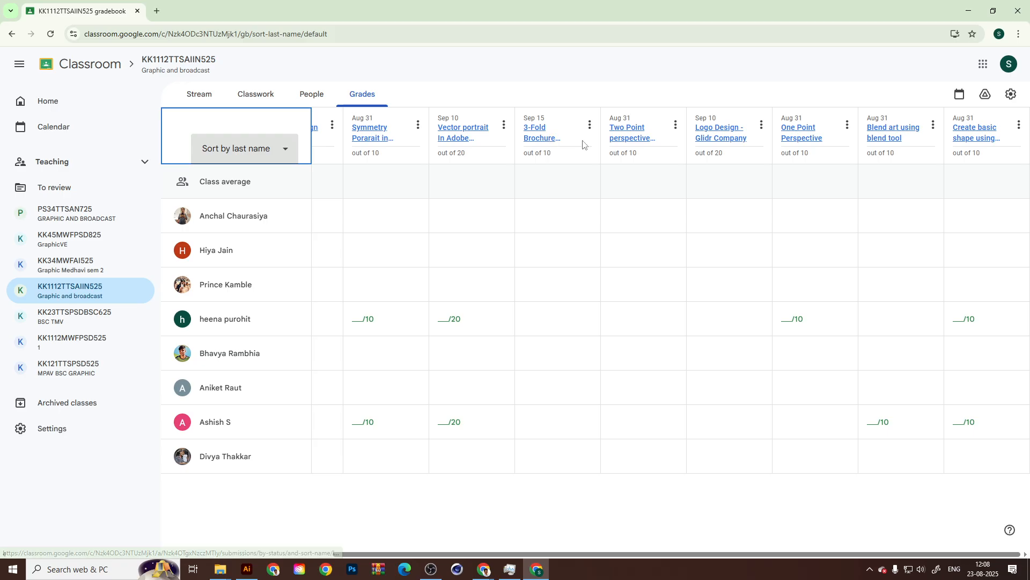
{"action": "left_click_drag", "start_coordinate": [523, 554], "coordinate": [424, 556]}
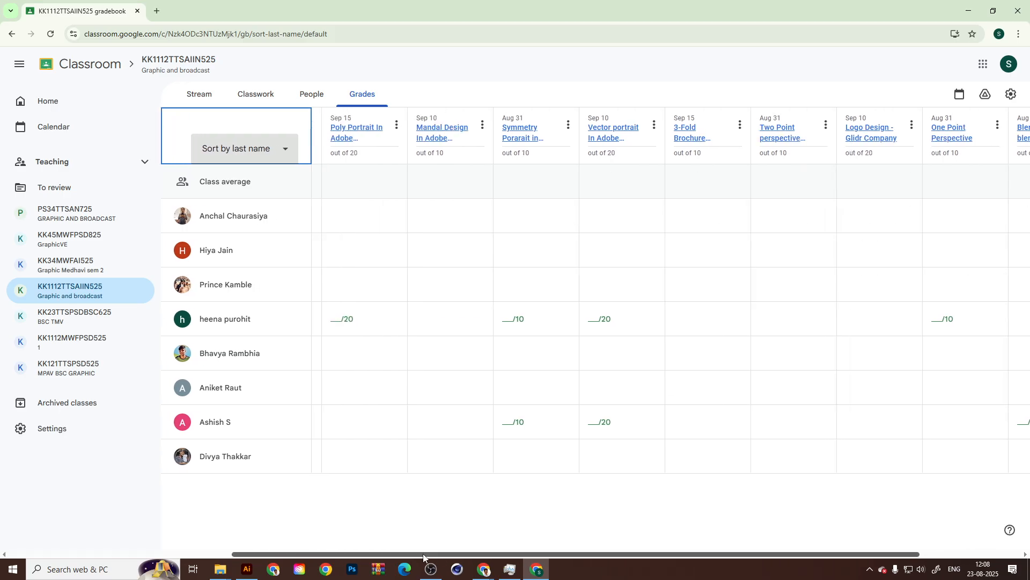
{"action": "scroll", "coordinate": [467, 209], "scroll_direction": "left", "scroll_amount": 5}
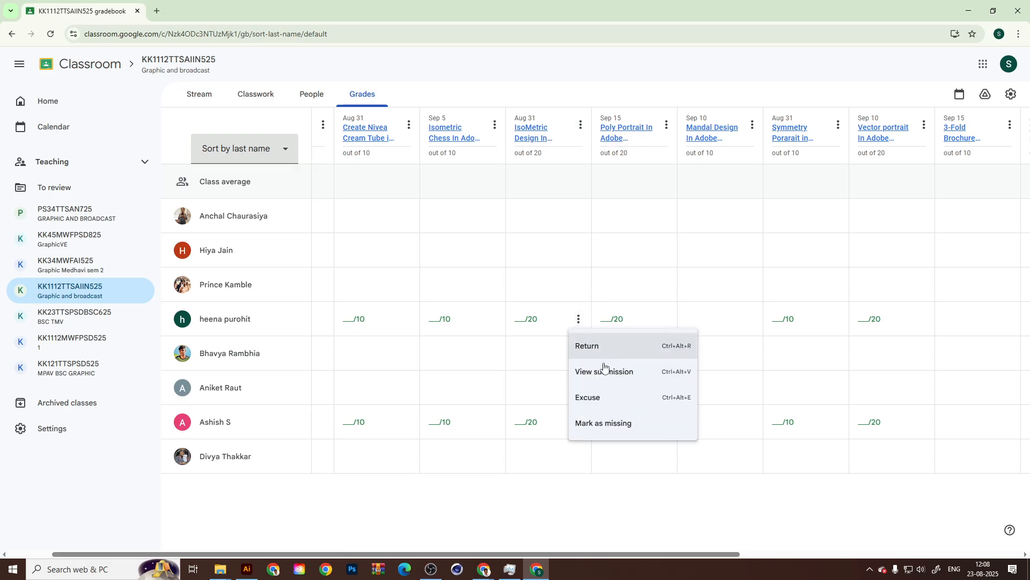
{"action": "left_click", "coordinate": [601, 365]}
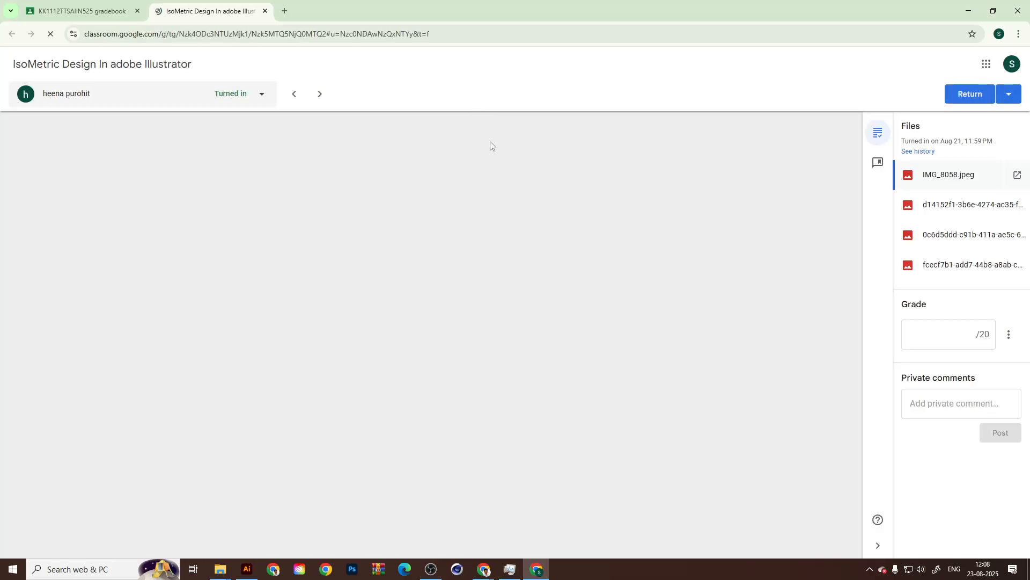
View the second, third and fourth images attached to the isometric design submission.
{"action": "left_click", "coordinate": [953, 207]}
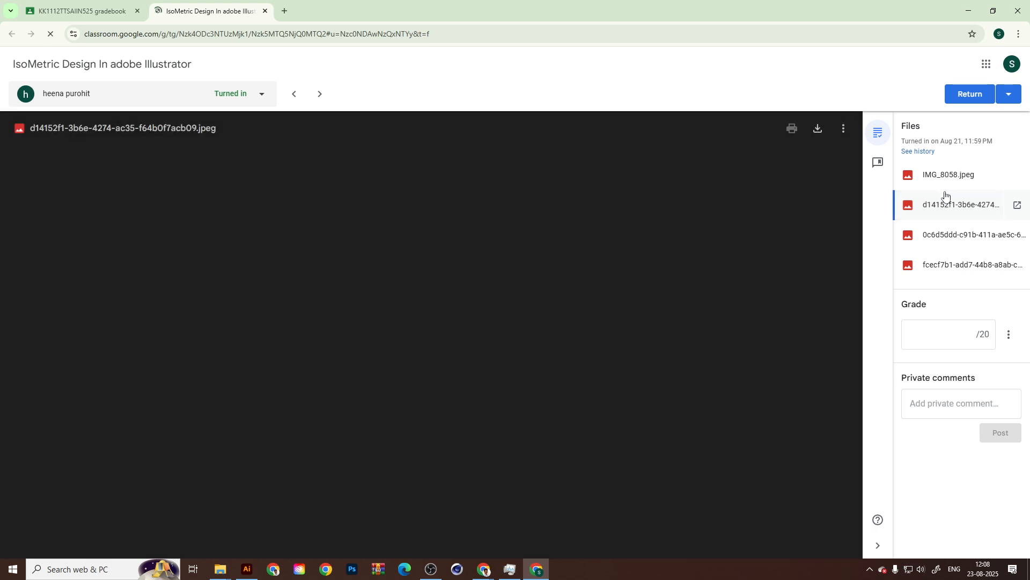
{"action": "left_click", "coordinate": [957, 236]}
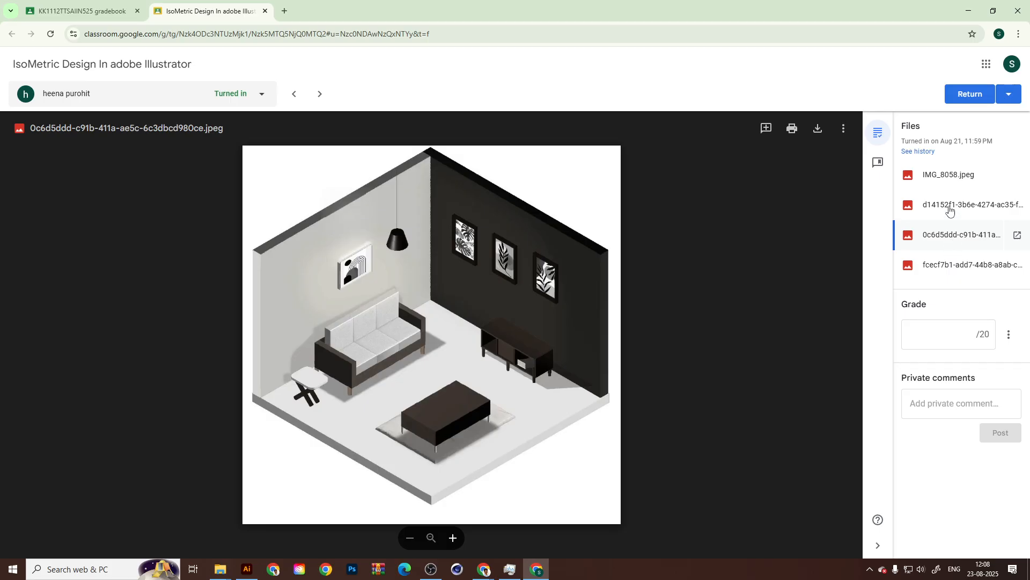
{"action": "left_click", "coordinate": [957, 265]}
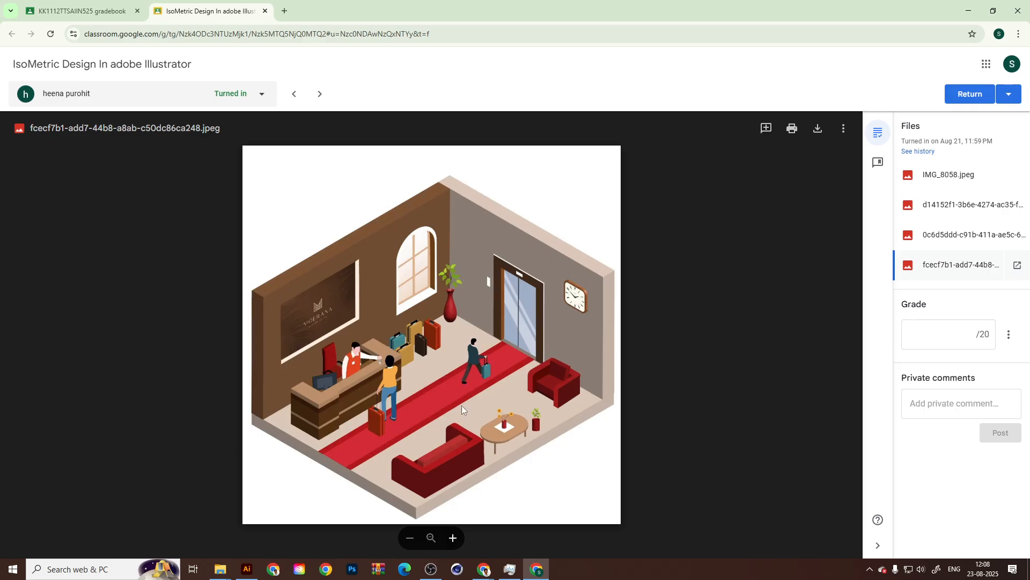
Examine the isometric hotel lobby image closely, including the reception desk, figures, luggage and furniture.
{"action": "scroll", "coordinate": [462, 405], "scroll_direction": "up", "scroll_amount": 2}
{"action": "scroll", "coordinate": [461, 404], "scroll_direction": "up", "scroll_amount": 3}
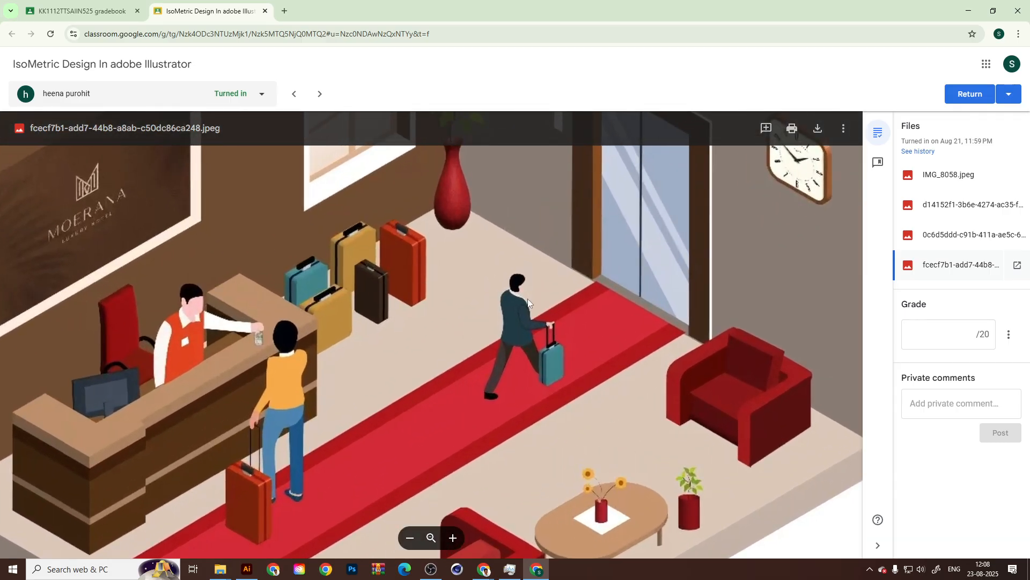
{"action": "scroll", "coordinate": [516, 371], "scroll_direction": "up", "scroll_amount": 1}
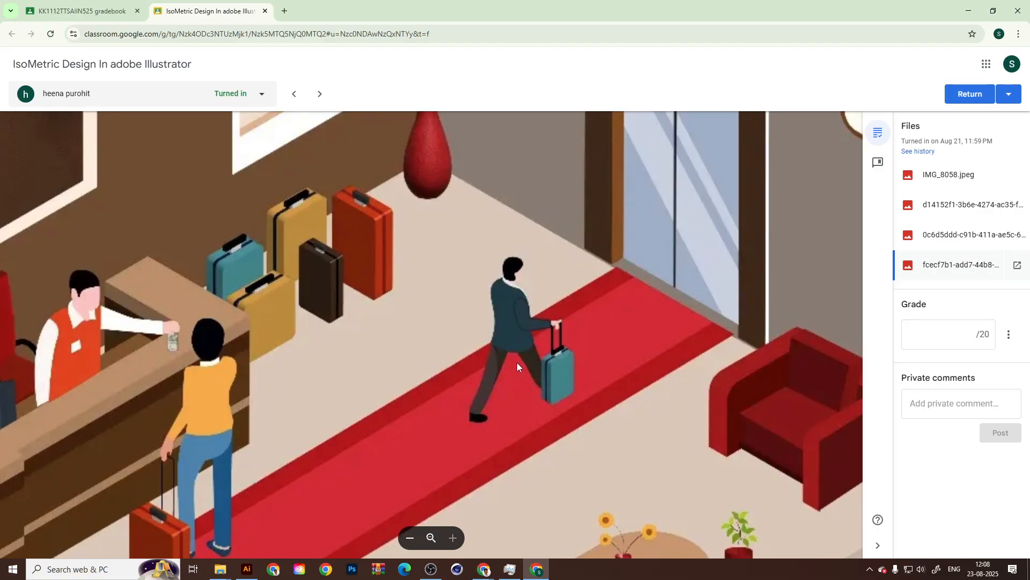
{"action": "scroll", "coordinate": [517, 362], "scroll_direction": "down", "scroll_amount": 2}
{"action": "scroll", "coordinate": [517, 363], "scroll_direction": "down", "scroll_amount": 3}
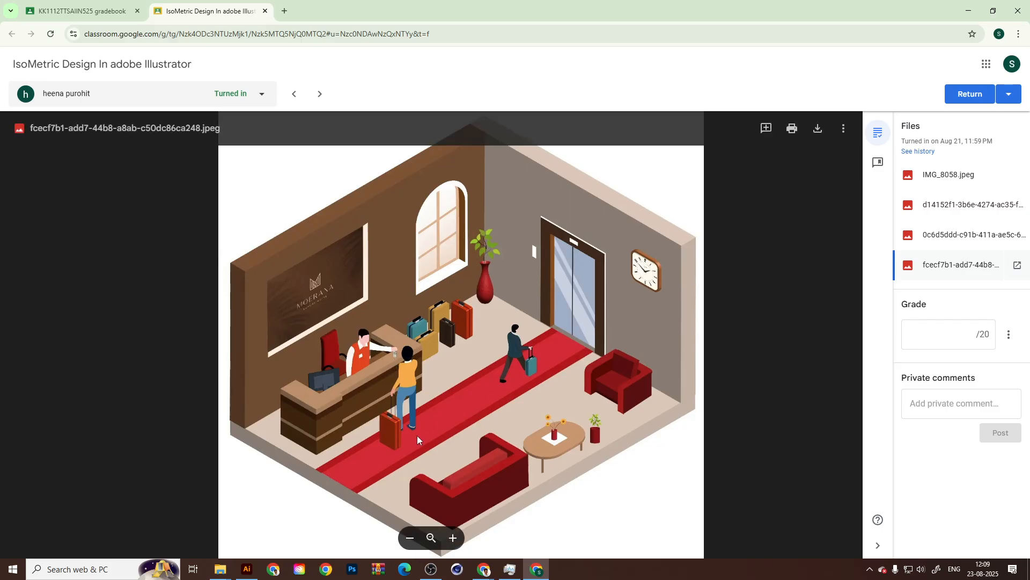
{"action": "scroll", "coordinate": [395, 439], "scroll_direction": "up", "scroll_amount": 5}
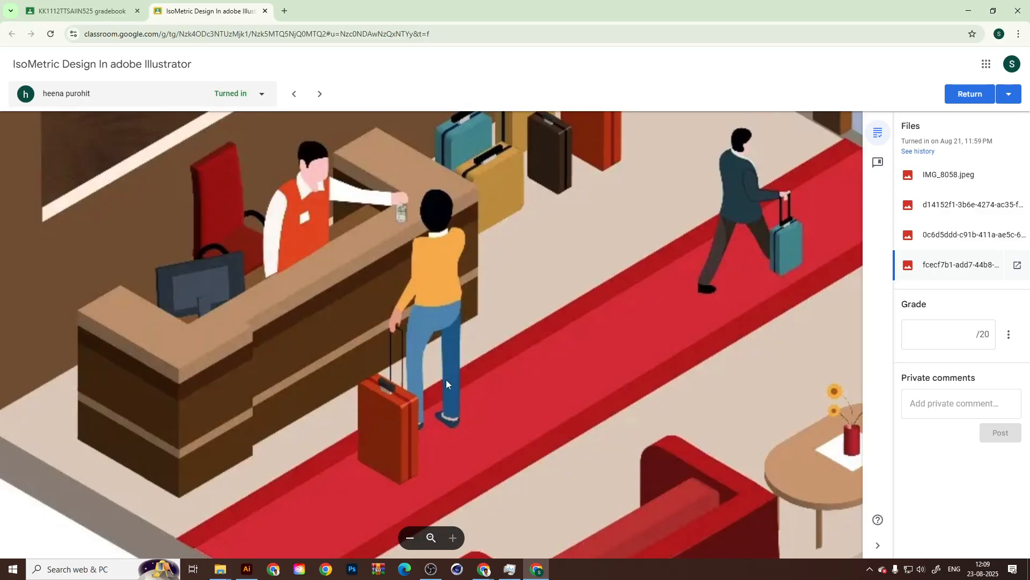
{"action": "scroll", "coordinate": [424, 376], "scroll_direction": "down", "scroll_amount": 3}
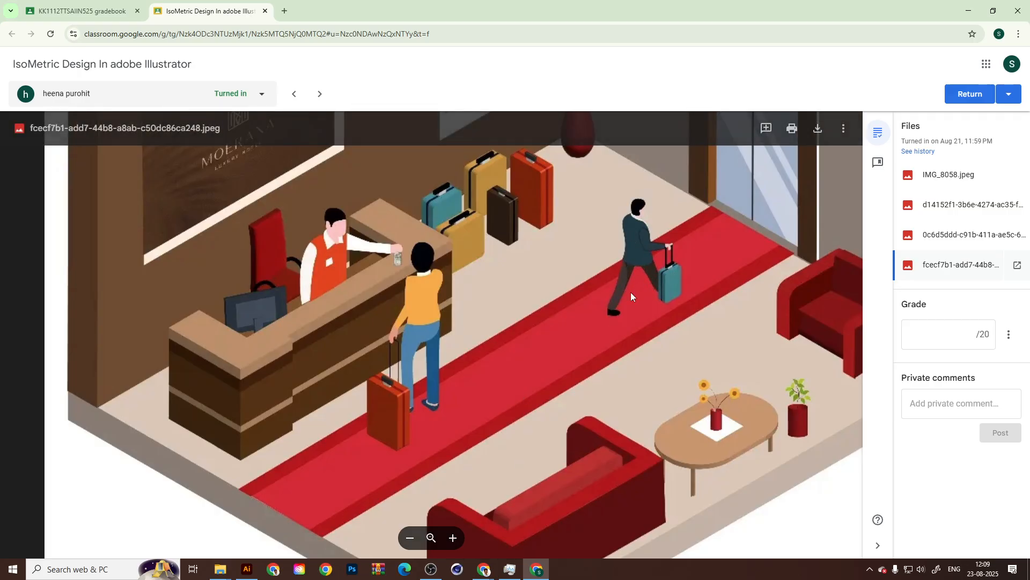
{"action": "scroll", "coordinate": [430, 426], "scroll_direction": "down", "scroll_amount": 2}
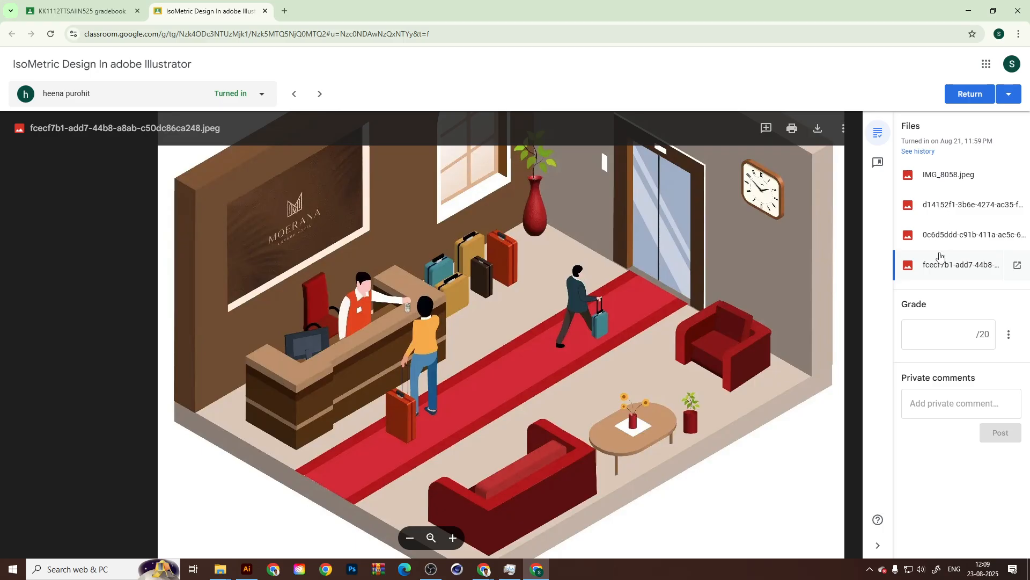
{"action": "scroll", "coordinate": [556, 403], "scroll_direction": "down", "scroll_amount": 2}
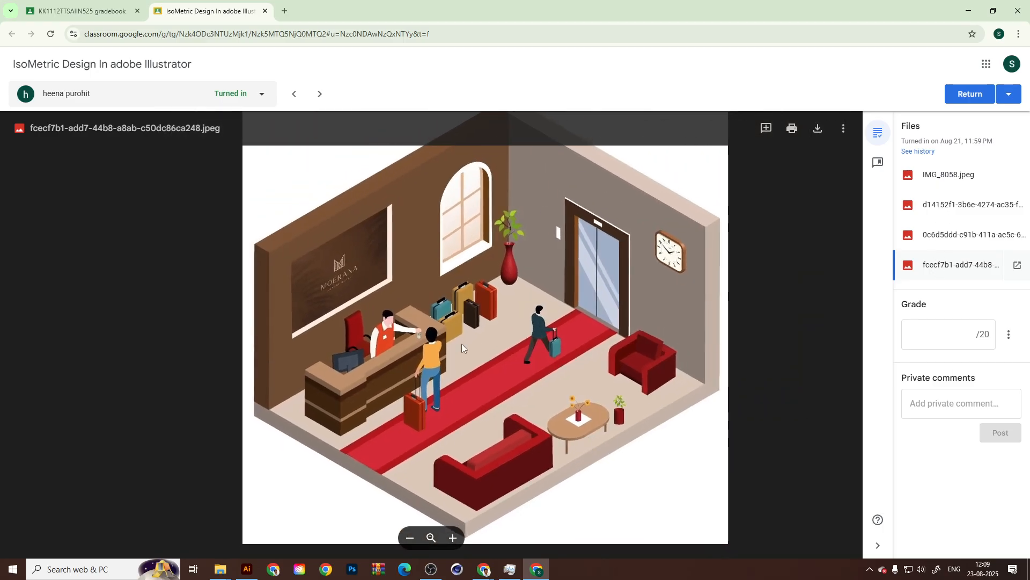
{"action": "scroll", "coordinate": [414, 334], "scroll_direction": "down", "scroll_amount": 2}
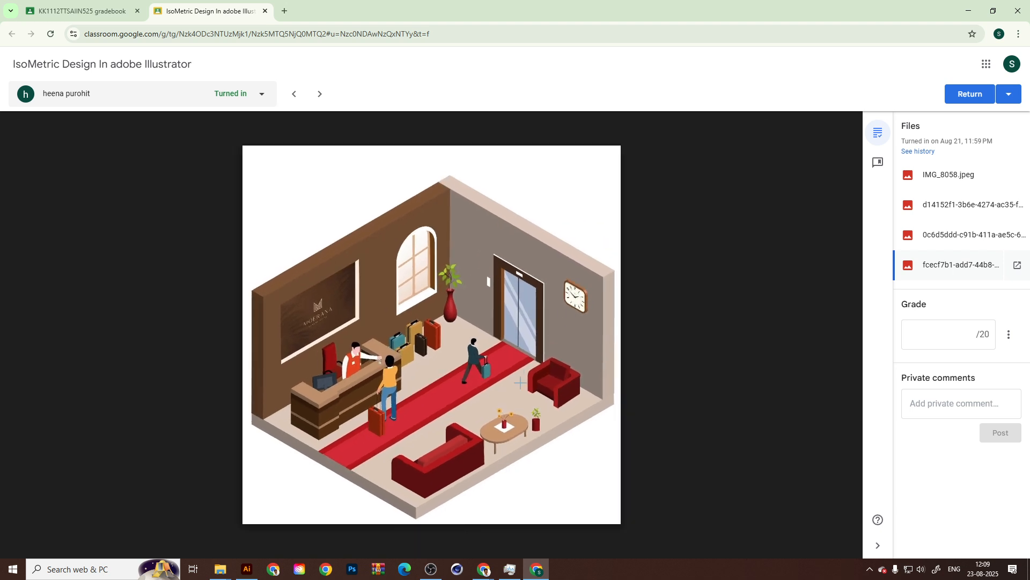
{"action": "scroll", "coordinate": [373, 326], "scroll_direction": "up", "scroll_amount": 3}
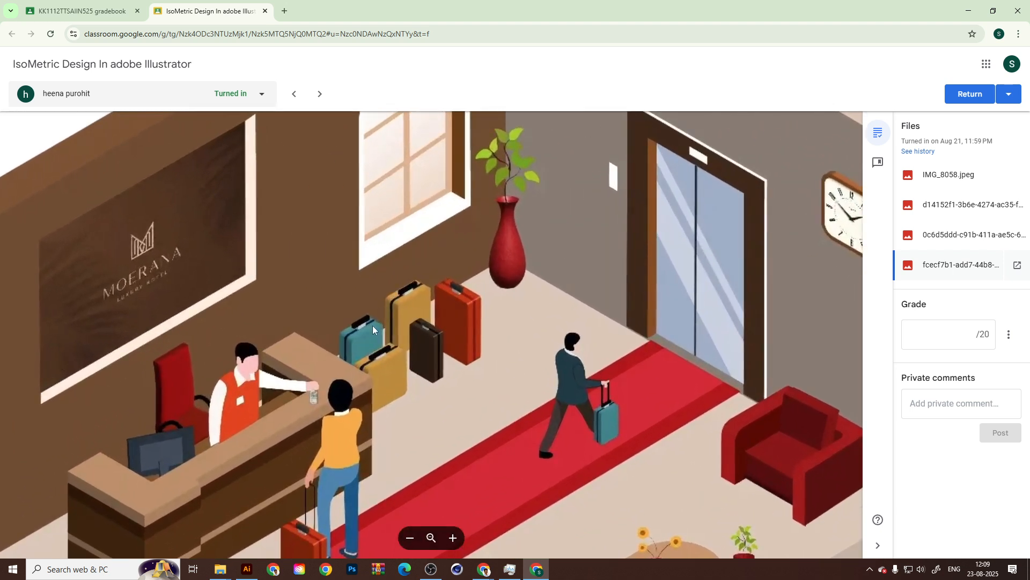
{"action": "scroll", "coordinate": [236, 412], "scroll_direction": "down", "scroll_amount": 3}
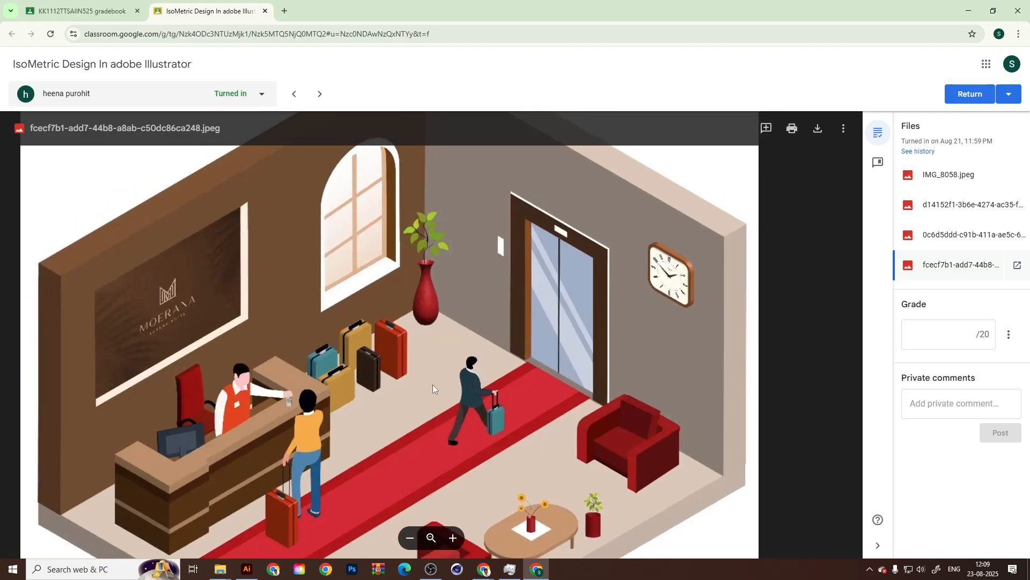
Inspect the hotel lobby image's reception desk, computer monitor and receptionist up close, comparing them with the whole room.
{"action": "scroll", "coordinate": [432, 384], "scroll_direction": "down", "scroll_amount": 3}
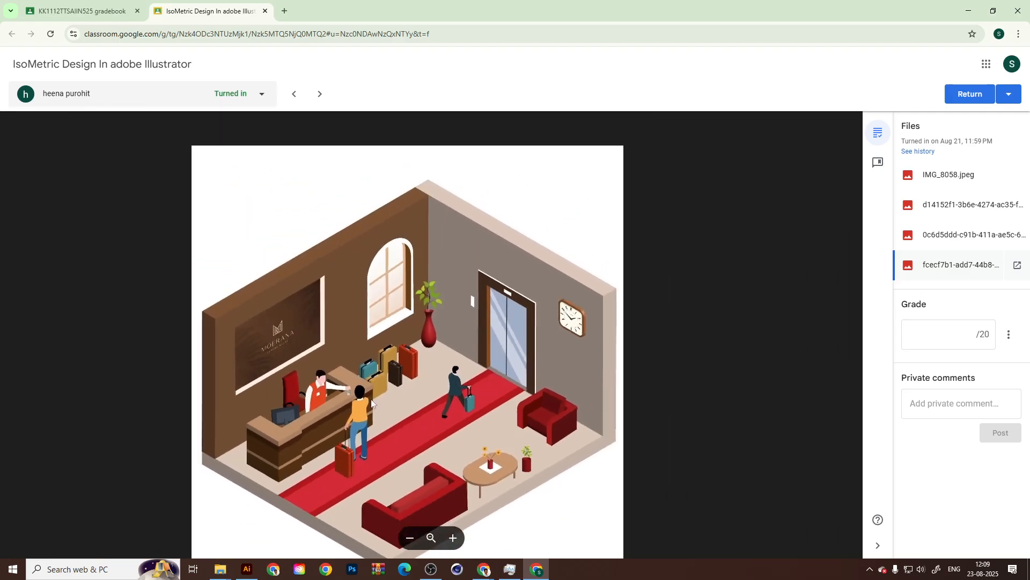
{"action": "scroll", "coordinate": [292, 407], "scroll_direction": "up", "scroll_amount": 3}
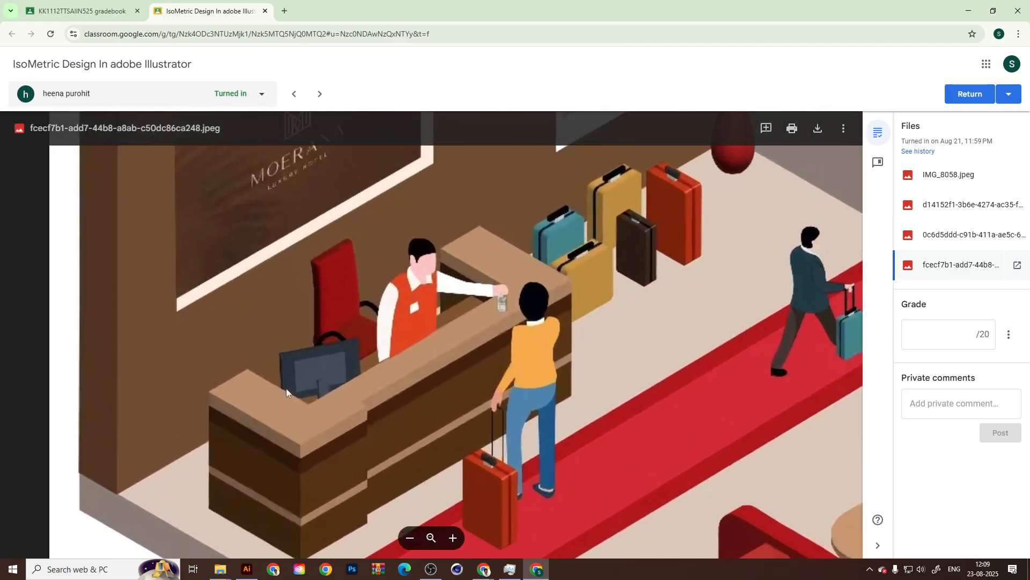
{"action": "scroll", "coordinate": [286, 388], "scroll_direction": "up", "scroll_amount": 1}
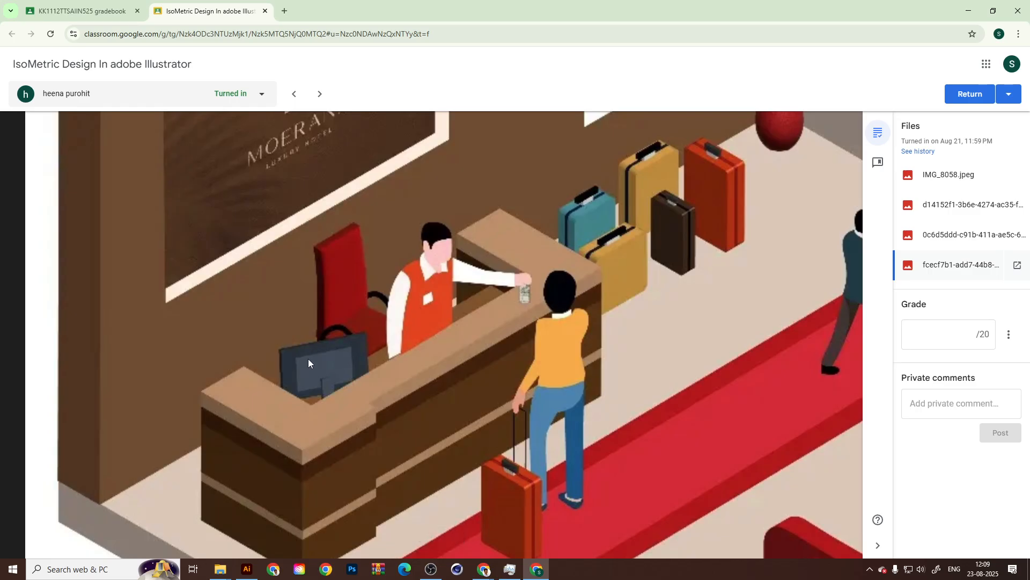
{"action": "scroll", "coordinate": [285, 379], "scroll_direction": "down", "scroll_amount": 3}
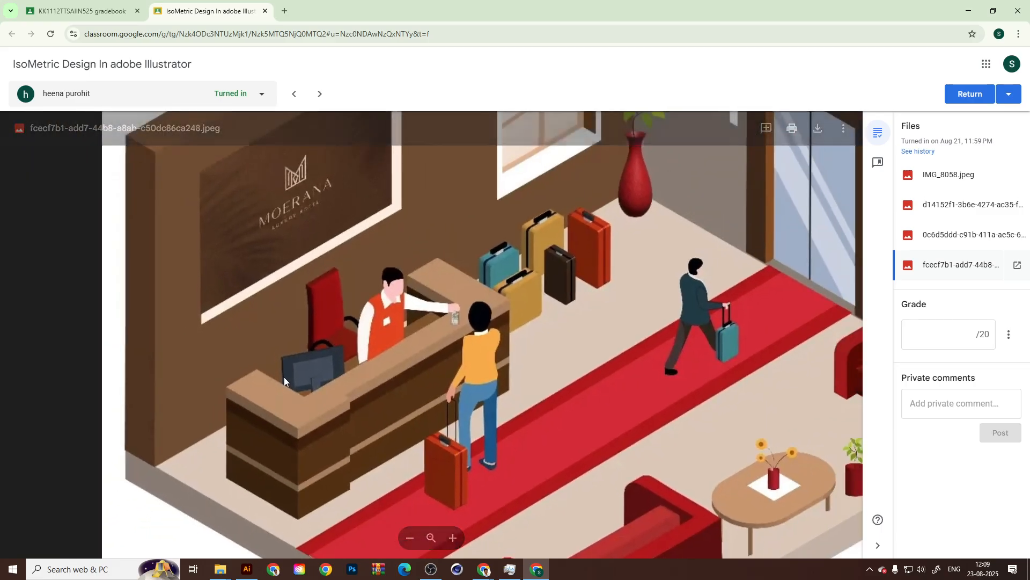
{"action": "scroll", "coordinate": [285, 376], "scroll_direction": "down", "scroll_amount": 4}
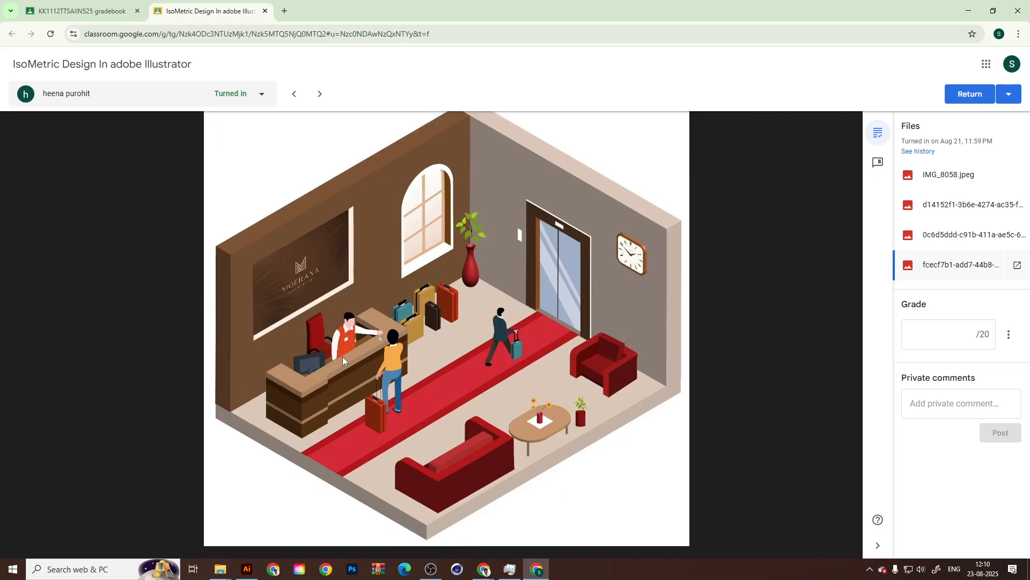
Inspect the lobby image's seating area, focusing on the oval table and the red plant pot, and return to the full image.
{"action": "scroll", "coordinate": [593, 443], "scroll_direction": "up", "scroll_amount": 5}
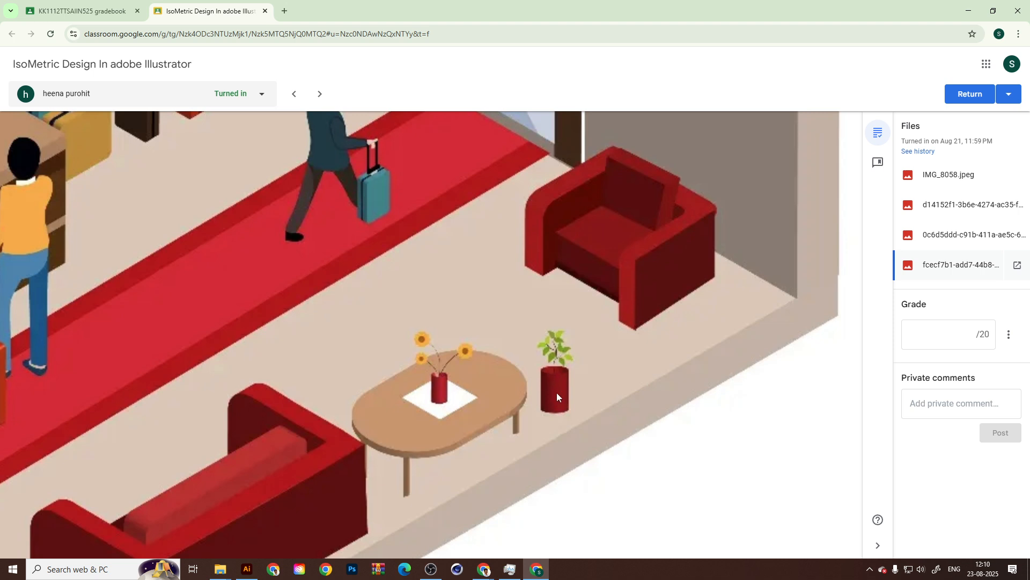
{"action": "scroll", "coordinate": [557, 395], "scroll_direction": "down", "scroll_amount": 5}
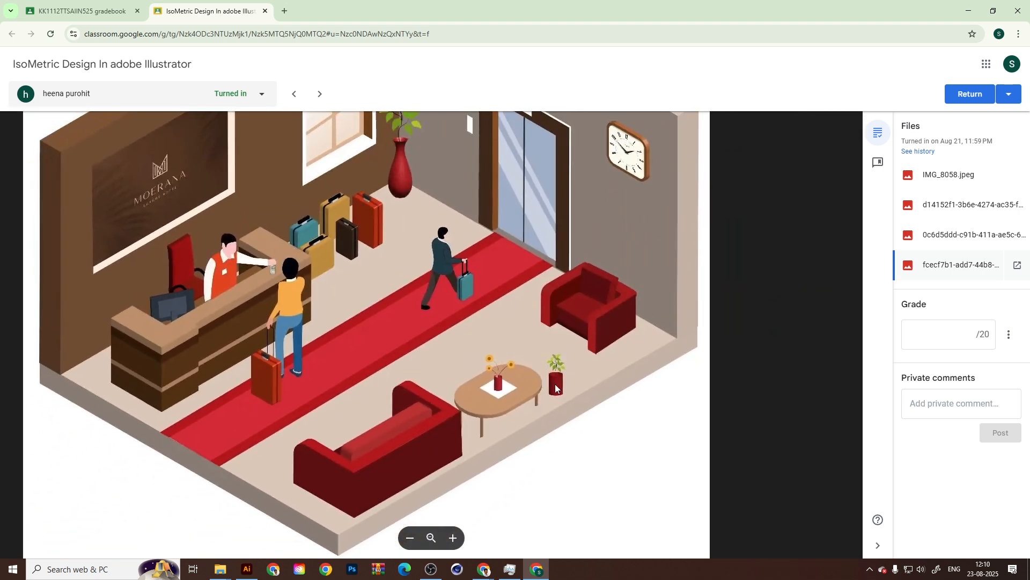
{"action": "scroll", "coordinate": [555, 384], "scroll_direction": "down", "scroll_amount": 3}
{"action": "scroll", "coordinate": [552, 403], "scroll_direction": "up", "scroll_amount": 2}
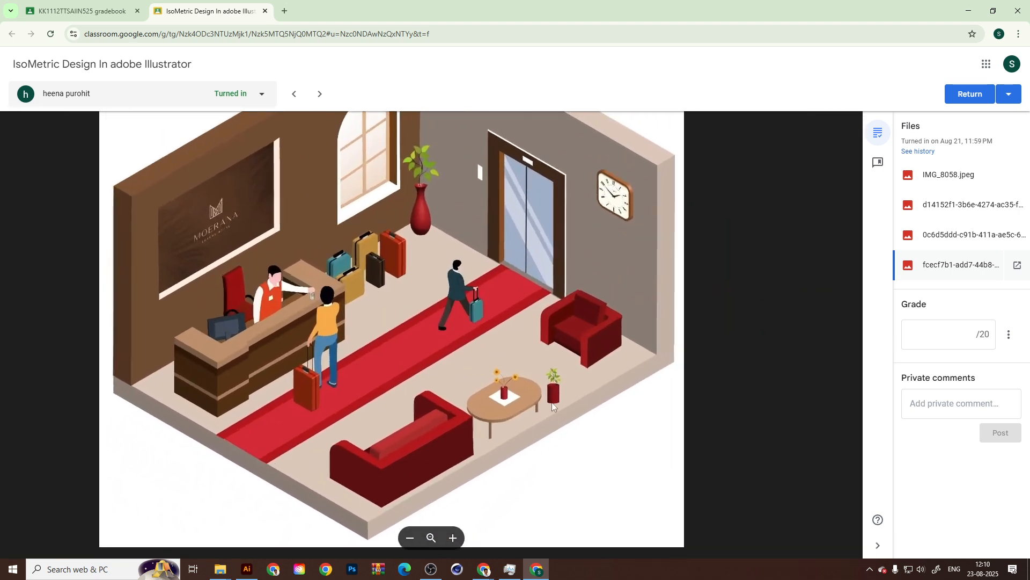
{"action": "scroll", "coordinate": [553, 406], "scroll_direction": "up", "scroll_amount": 3}
{"action": "scroll", "coordinate": [550, 404], "scroll_direction": "down", "scroll_amount": 3}
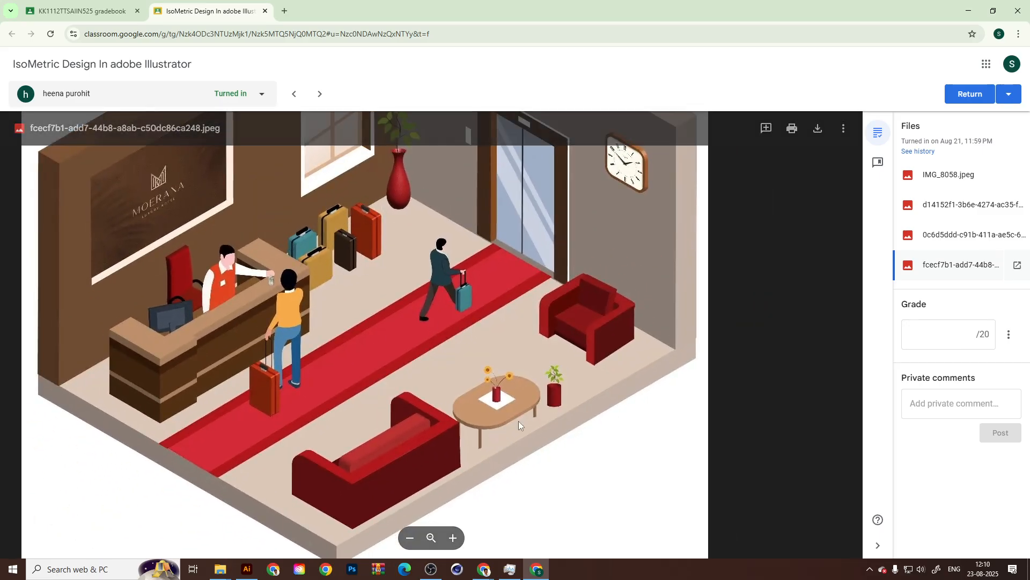
{"action": "scroll", "coordinate": [520, 426], "scroll_direction": "down", "scroll_amount": 3}
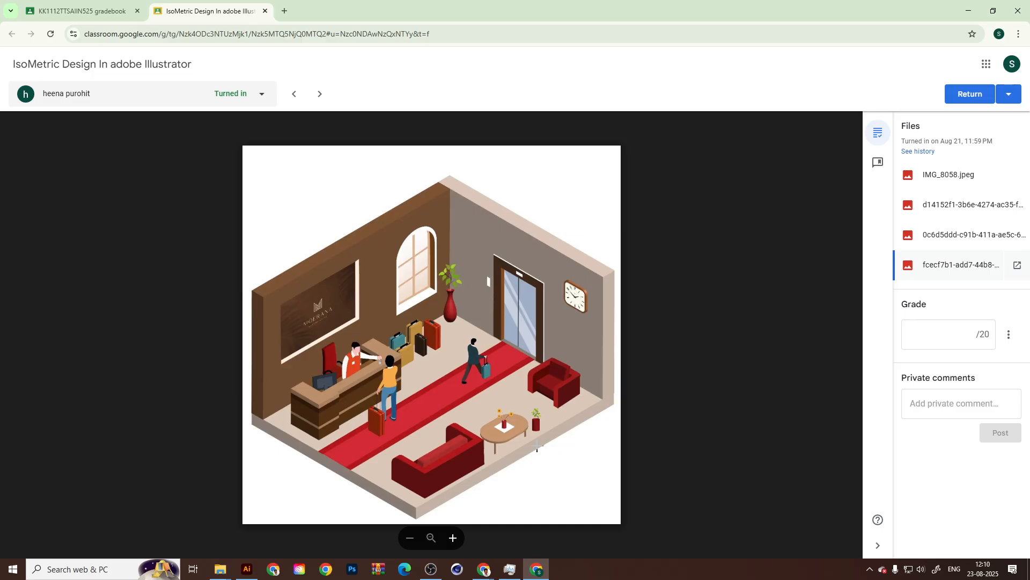
Compare the third attached image, the grey living room, with the lobby image, examine its coffee table, and close the submission.
{"action": "left_click", "coordinate": [967, 244]}
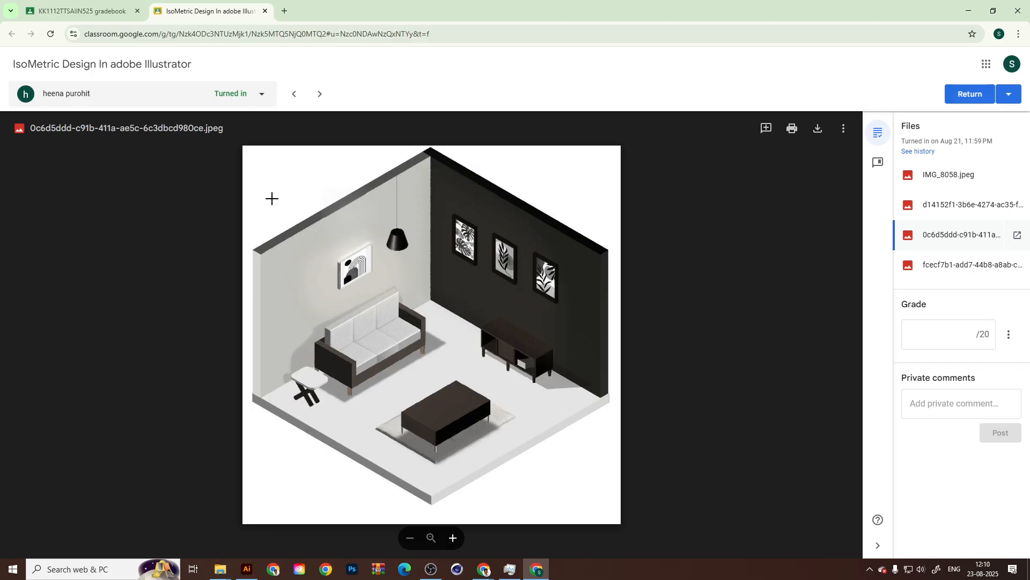
{"action": "left_click", "coordinate": [964, 275]}
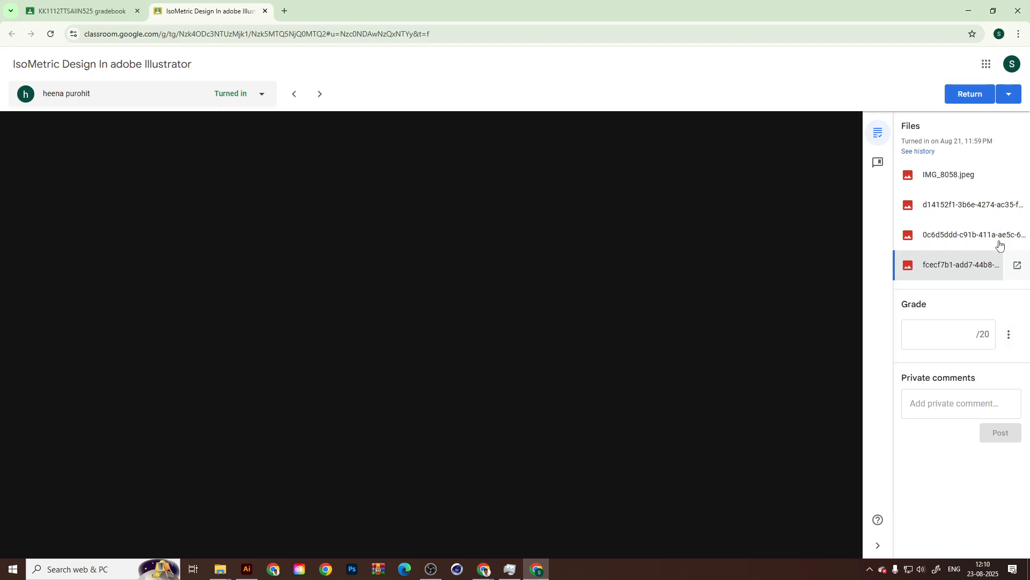
{"action": "left_click", "coordinate": [999, 244]}
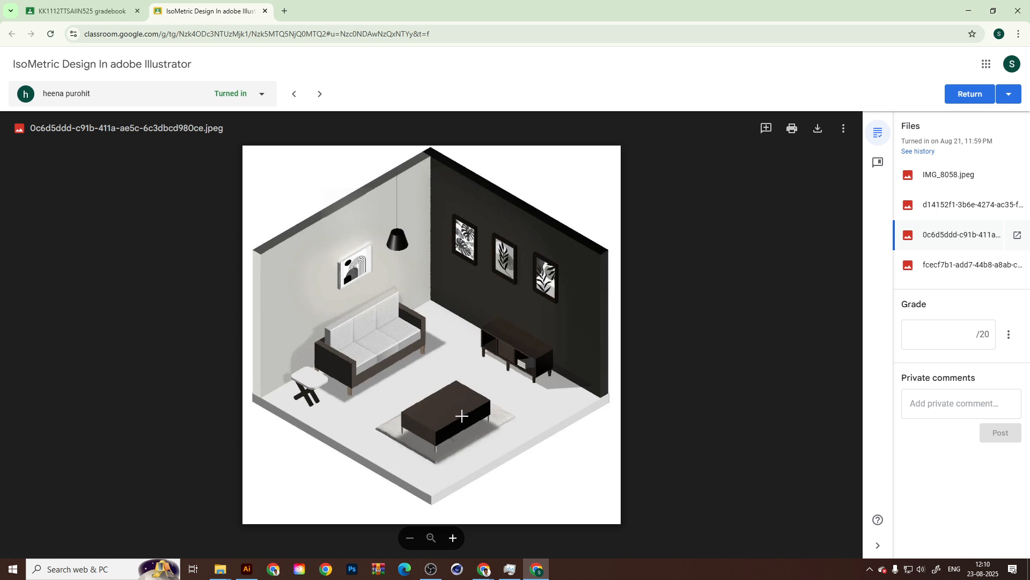
{"action": "left_click", "coordinate": [454, 432]}
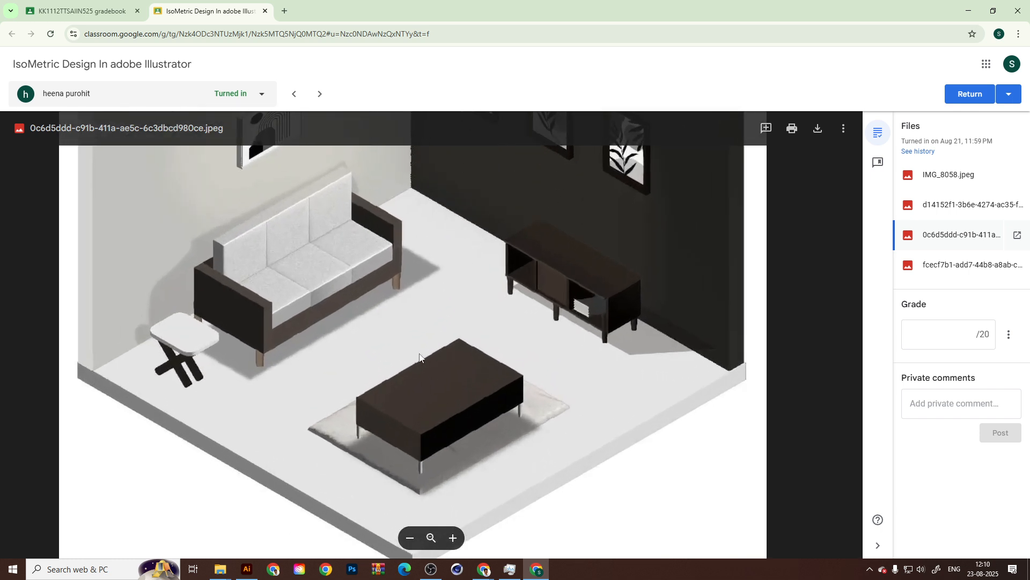
{"action": "scroll", "coordinate": [406, 371], "scroll_direction": "down", "scroll_amount": 3}
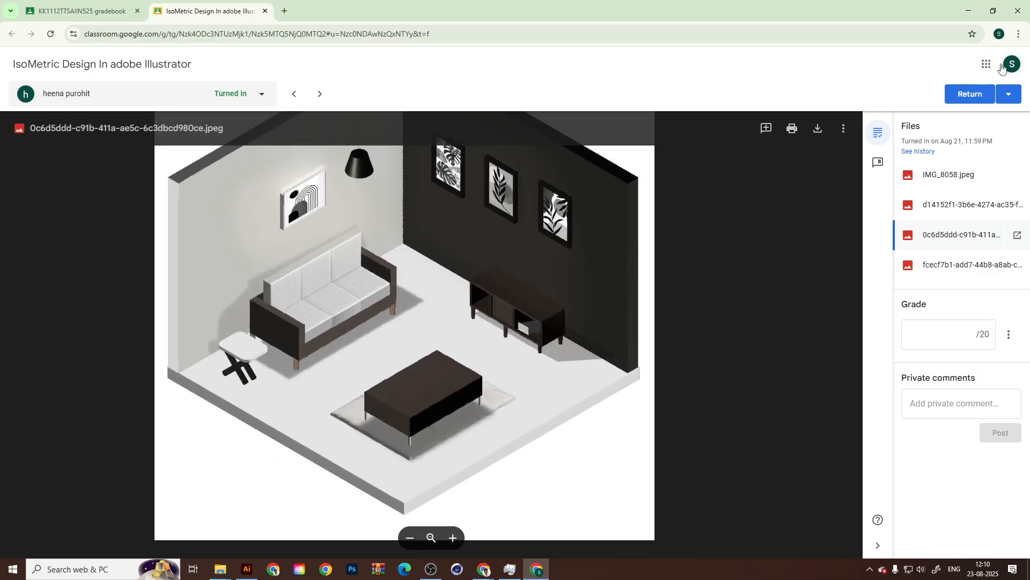
{"action": "left_click", "coordinate": [265, 11]}
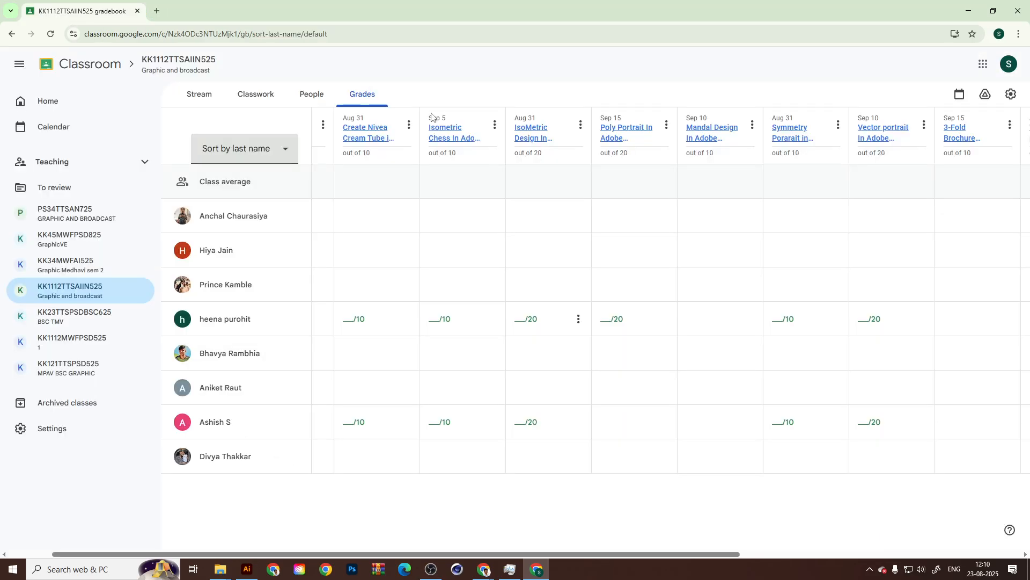